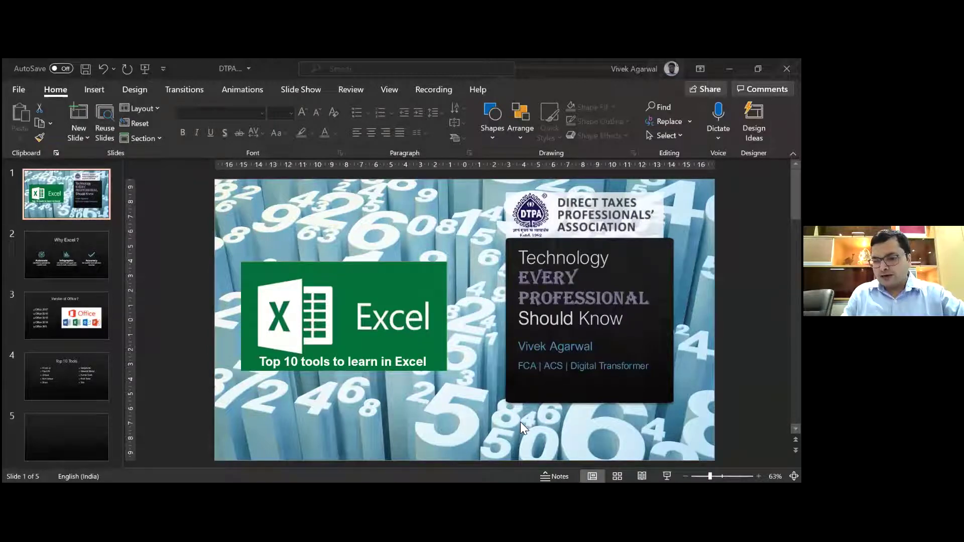
Step: Switch to PowerPoint and start the 'Top 10 tools to learn in Excel' slide show from slide 1
{"action": "key", "text": "alt+Tab"}
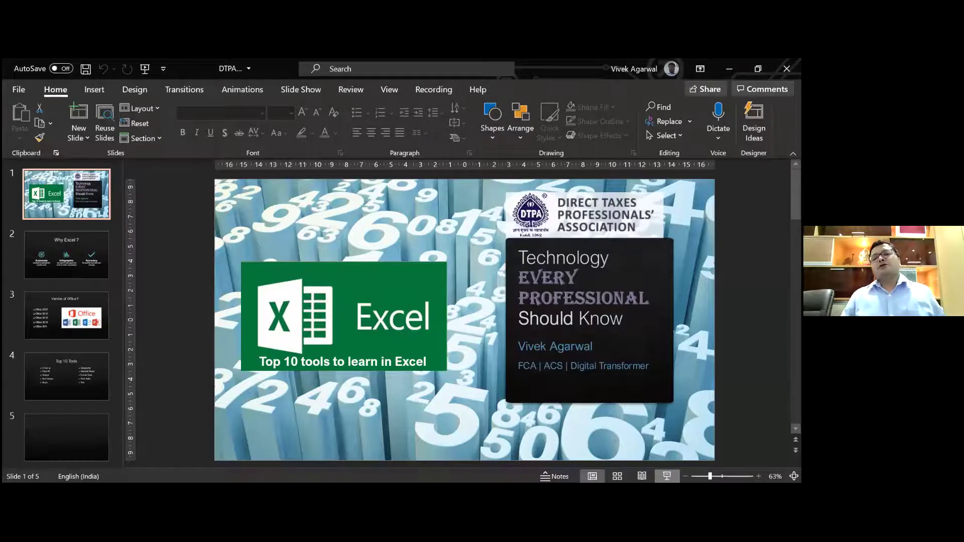
{"action": "key", "text": "F5"}
Step: Advance through the 'Why Excel ?' slide to the 'Version of Office ?' slide
{"action": "key", "text": "Right"}
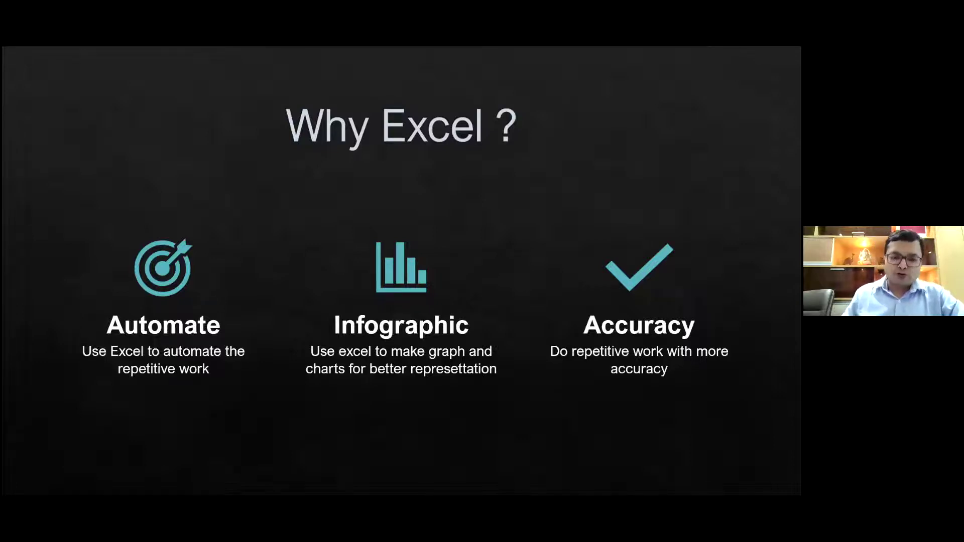
{"action": "left_click", "coordinate": [81, 196]}
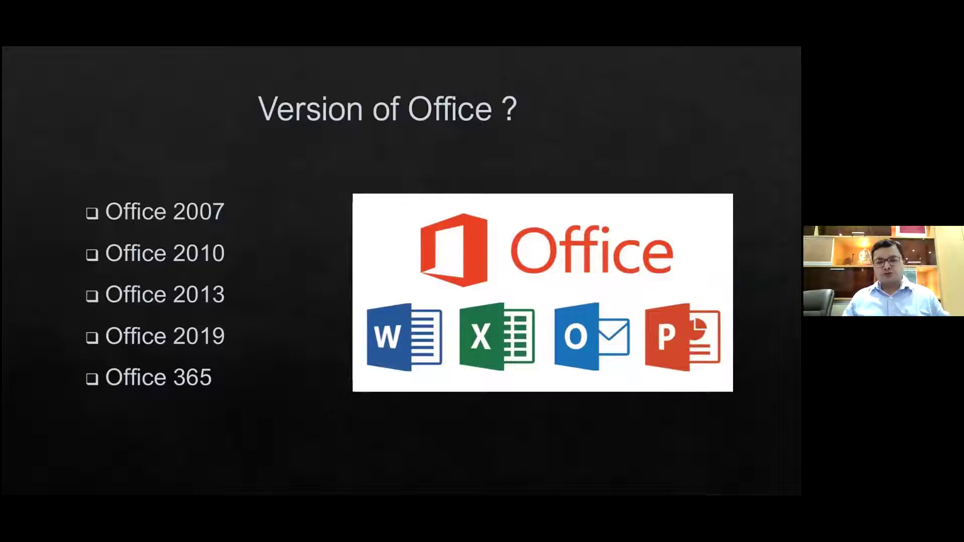
Step: Advance the slide show one slide toward Top 10 Tools
{"action": "key", "text": "Right"}
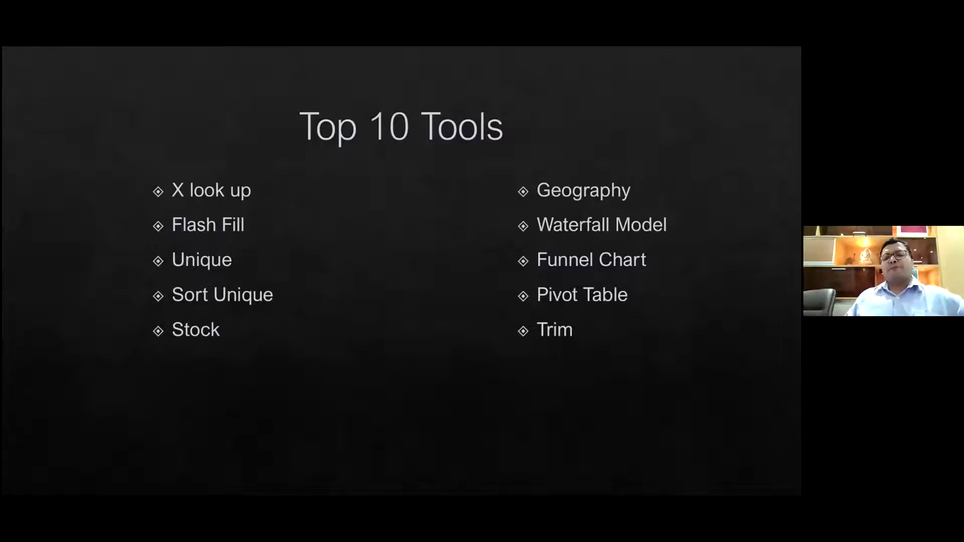
Step: Go back to the 'Why Excel ?' slide showing Automate, Infographic and Accuracy
{"action": "key", "text": "Left"}
{"action": "key", "text": "Left"}
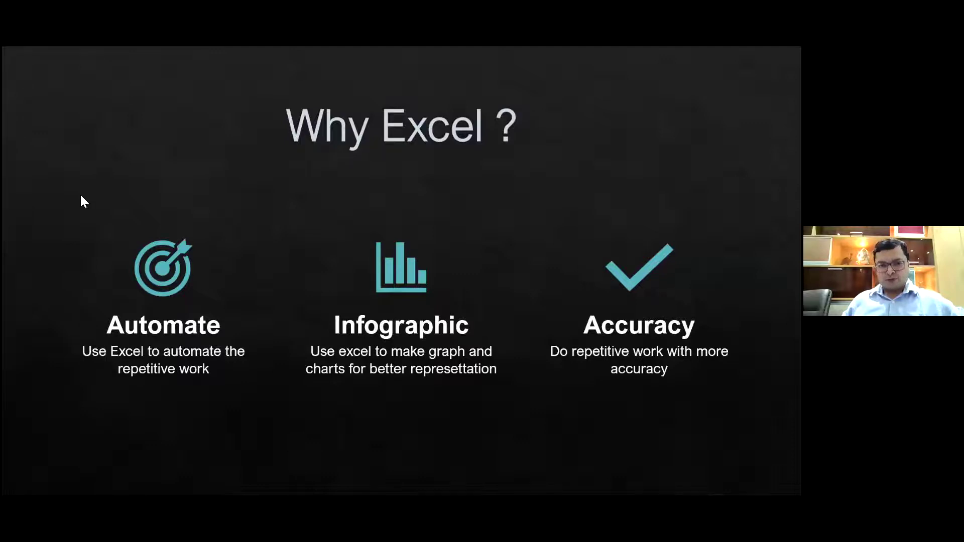
Step: Exit the slide show and return to the PowerPoint editing view
{"action": "key", "text": "Escape"}
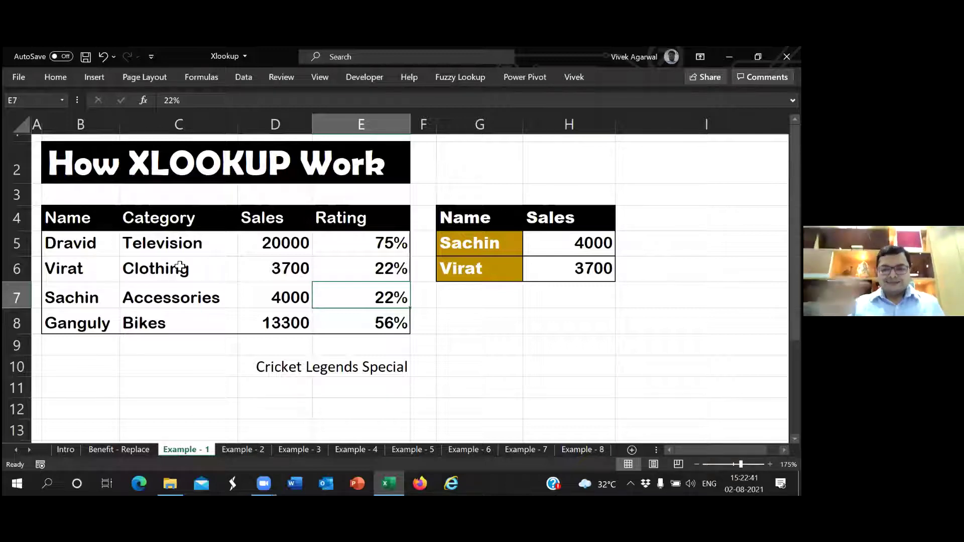
{"action": "left_click", "coordinate": [72, 180]}
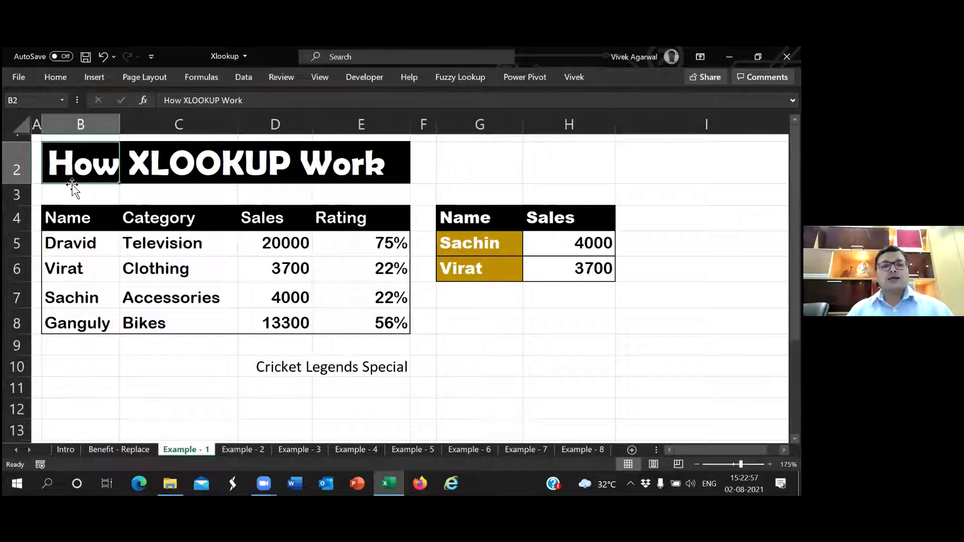
{"action": "key", "text": "Right"}
{"action": "key", "text": "Right"}
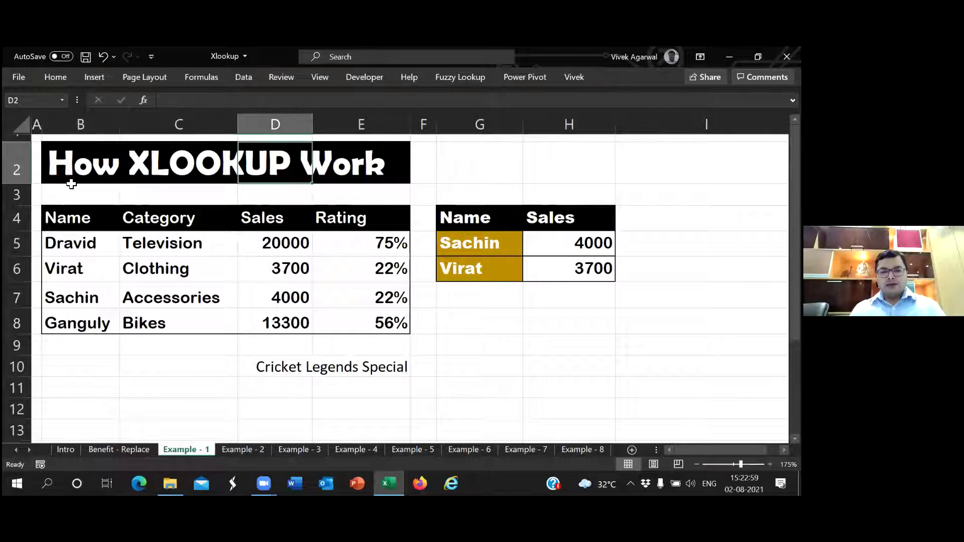
{"action": "key", "text": "Down"}
{"action": "key", "text": "Down"}
{"action": "key", "text": "Down"}
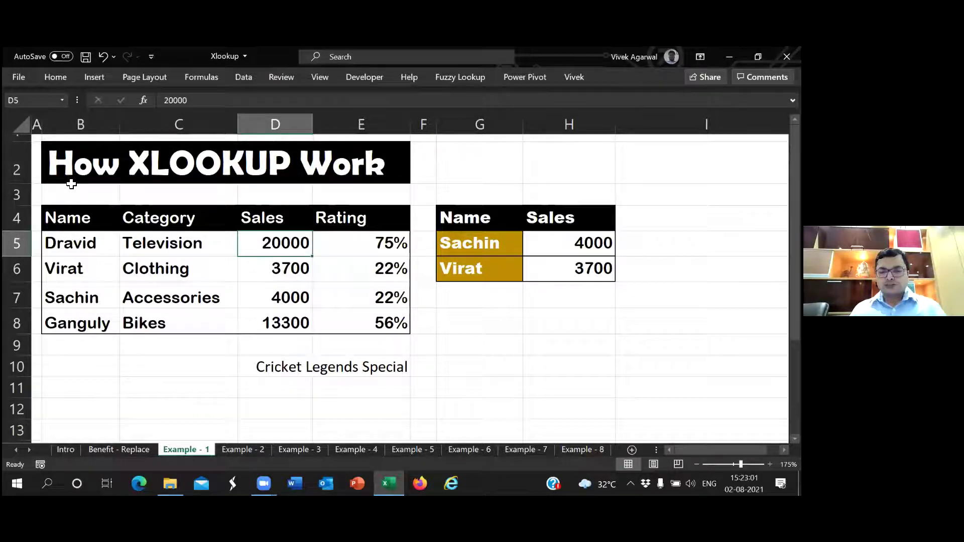
{"action": "key", "text": "Down"}
{"action": "key", "text": "Down"}
{"action": "key", "text": "Down"}
{"action": "key", "text": "Down"}
{"action": "key", "text": "Right"}
{"action": "key", "text": "Up"}
{"action": "key", "text": "Up"}
{"action": "key", "text": "Up"}
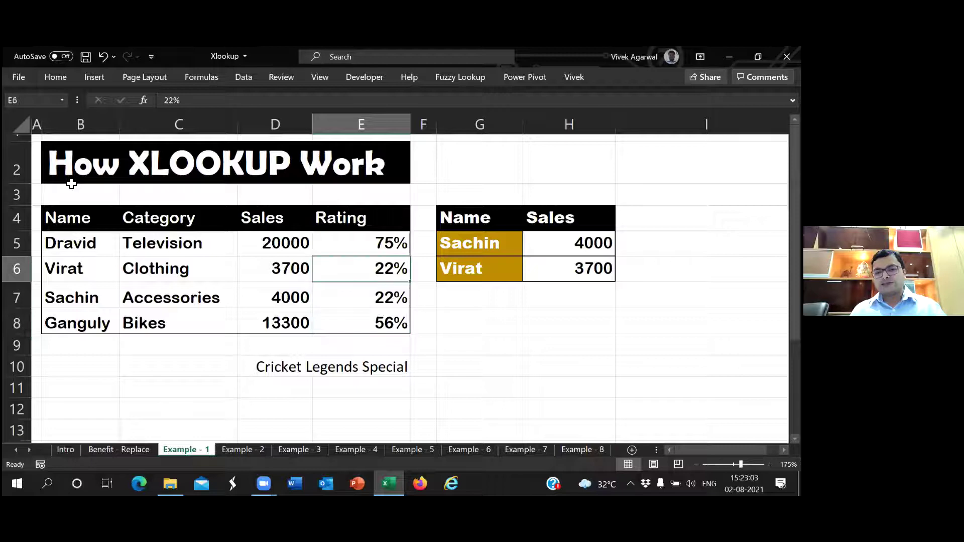
{"action": "key", "text": "Up"}
{"action": "key", "text": "Right"}
{"action": "key", "text": "Right"}
{"action": "key", "text": "Right"}
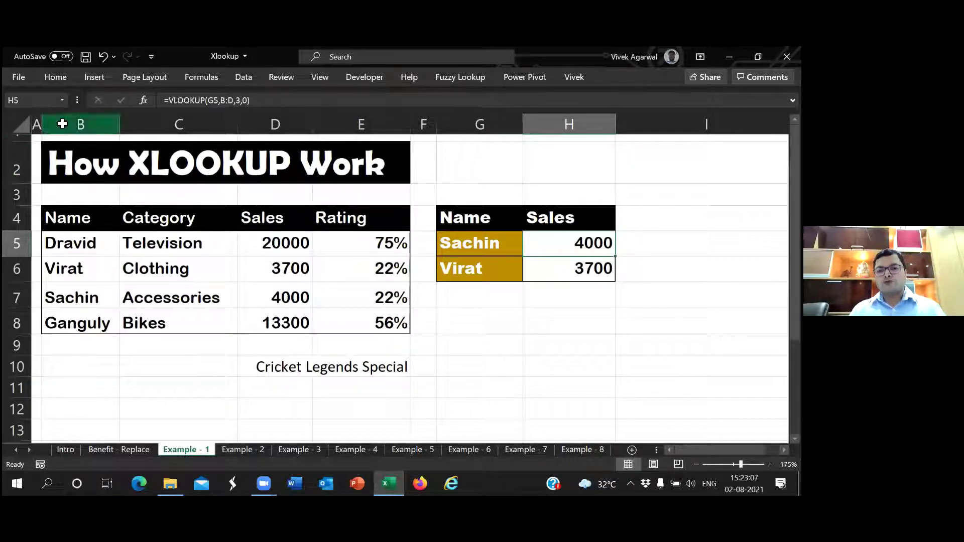
{"action": "double_click", "coordinate": [457, 245]}
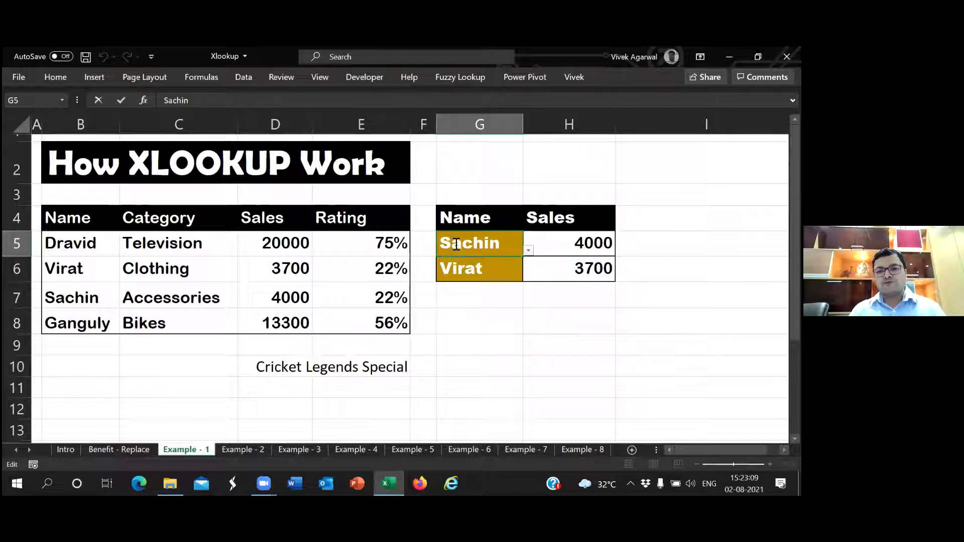
{"action": "key", "text": "Escape"}
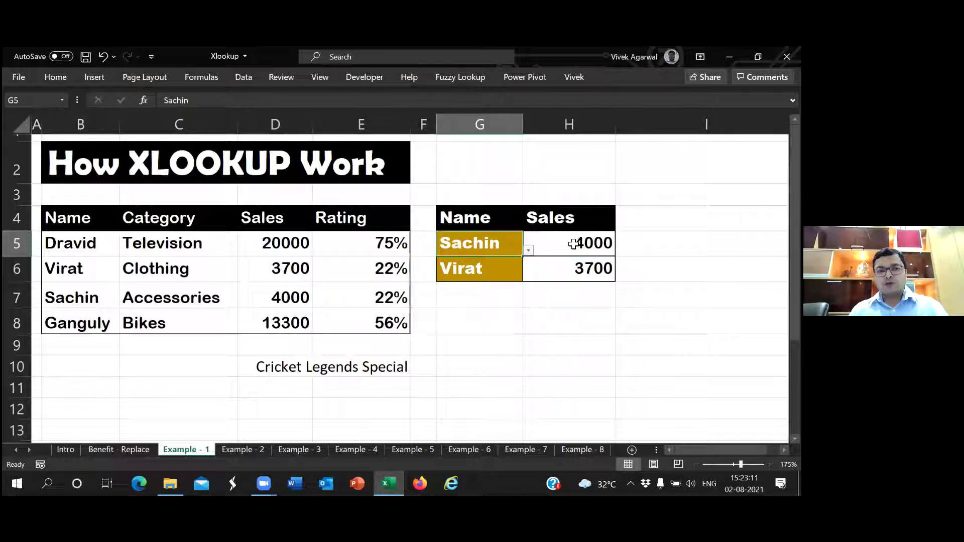
{"action": "left_click", "coordinate": [573, 245]}
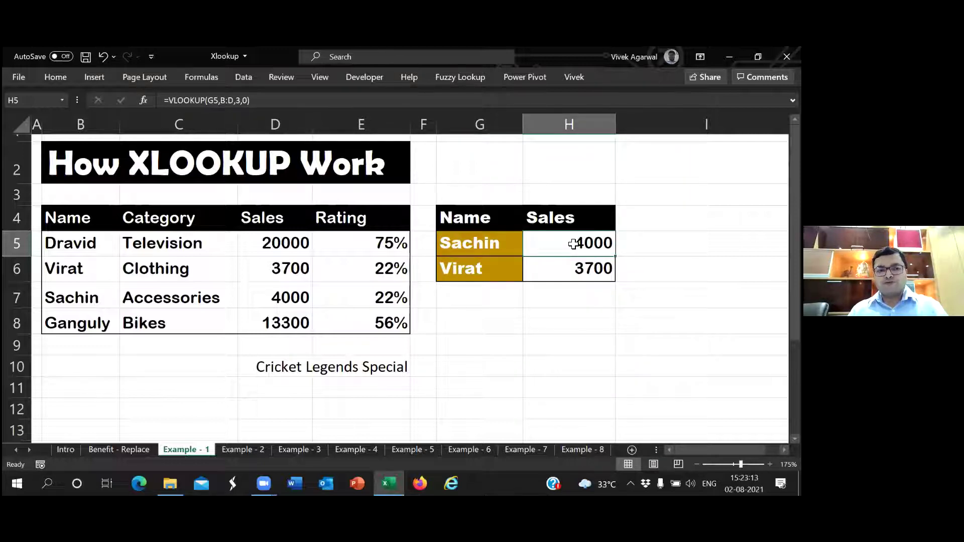
{"action": "left_click_drag", "start_coordinate": [96, 244], "coordinate": [261, 324]}
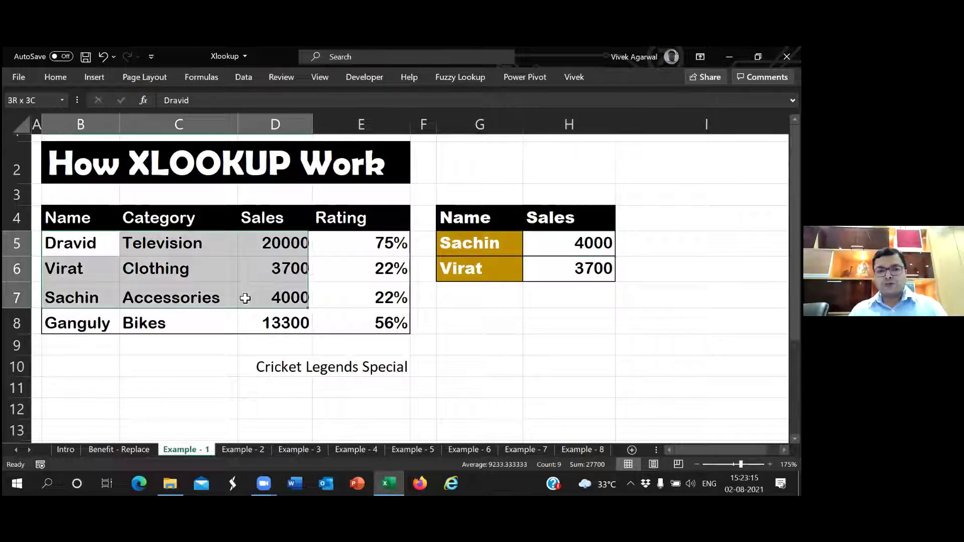
Step: Enter =VLOOKUP(G5,B4:E8,3,0) in H5 so Sachin's sales return 4000
{"action": "left_click", "coordinate": [580, 249]}
{"action": "type", "text": "=v"}
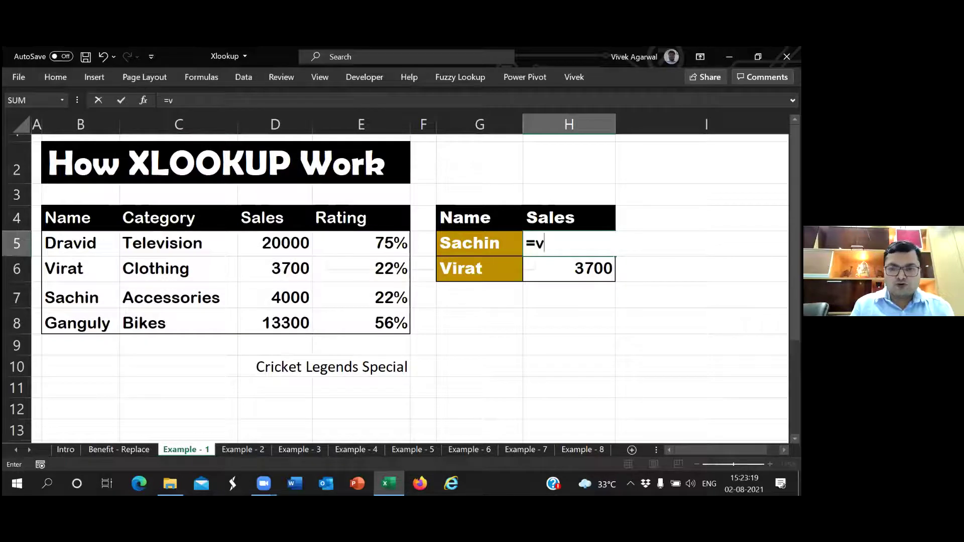
{"action": "type", "text": "l"}
{"action": "key", "text": "Tab"}
{"action": "key", "text": "Left"}
{"action": "type", "text": "."}
{"action": "key", "text": "BackSpace"}
{"action": "type", "text": ","}
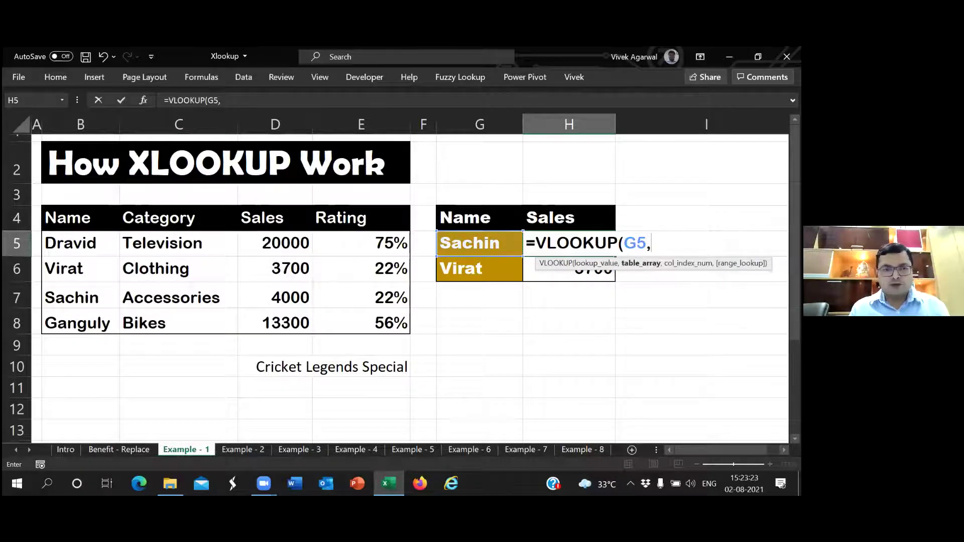
{"action": "left_click", "coordinate": [97, 243]}
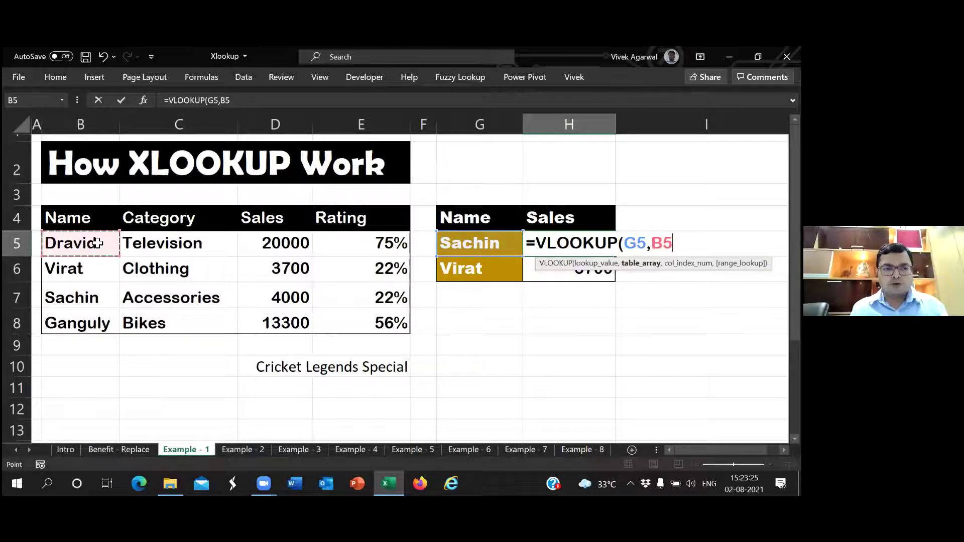
{"action": "key", "text": "ctrl+a"}
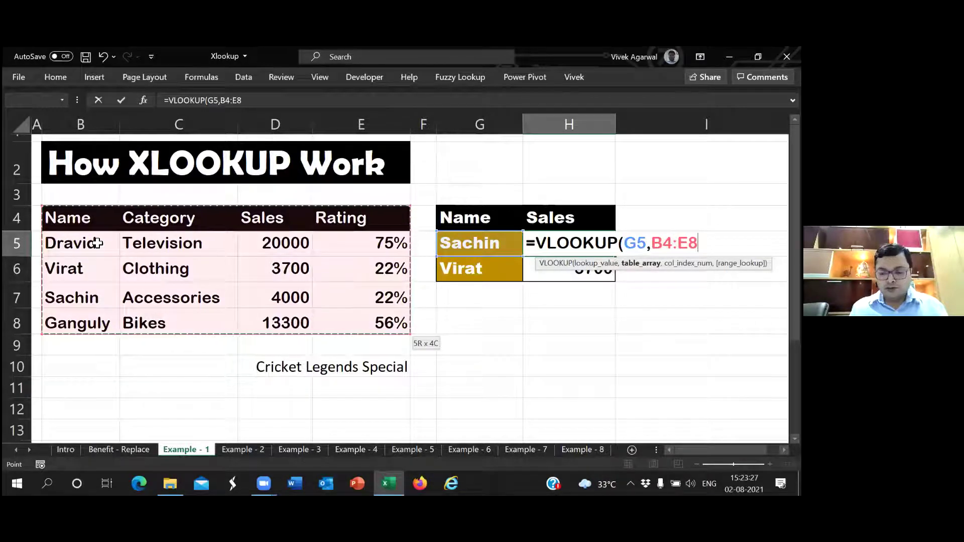
{"action": "type", "text": ",3"}
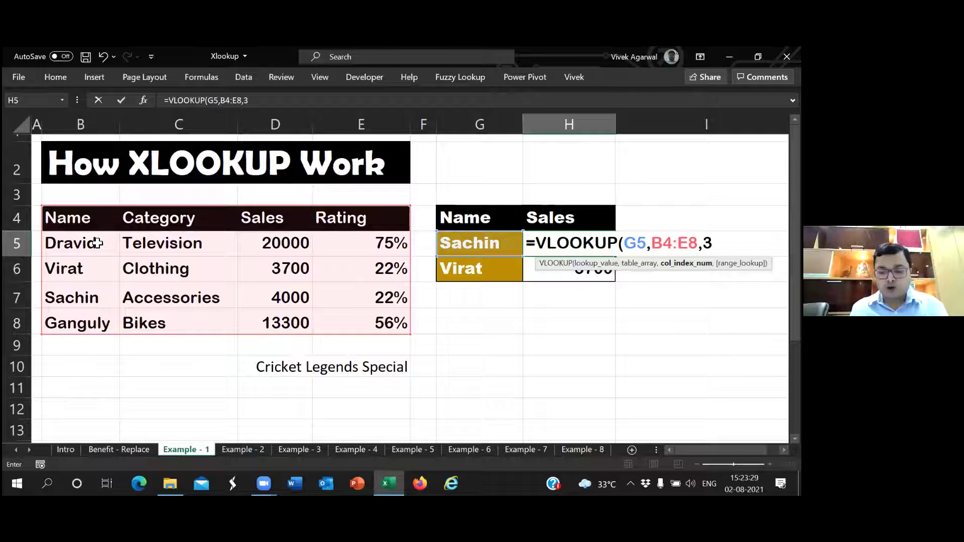
{"action": "type", "text": ",0"}
{"action": "key", "text": "ctrl+Return"}
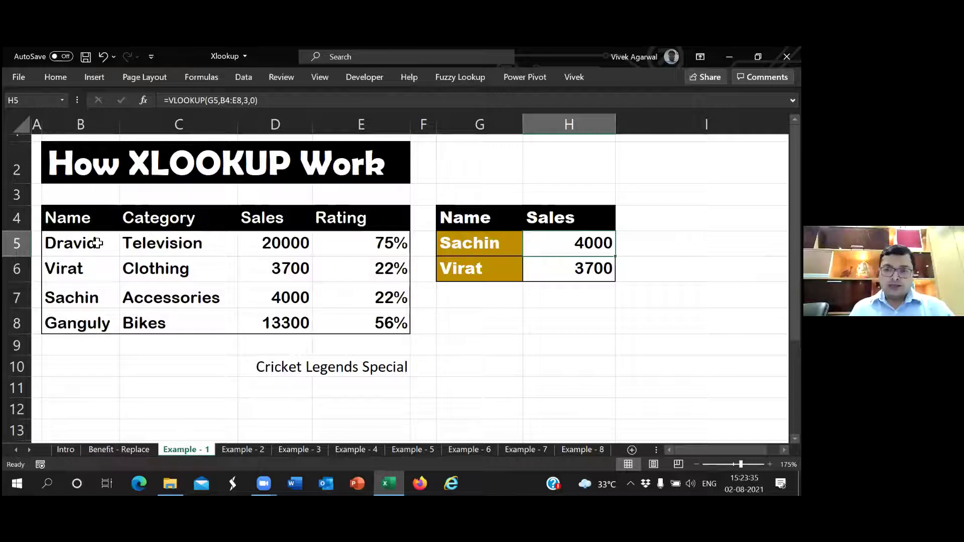
{"action": "key", "text": "Down"}
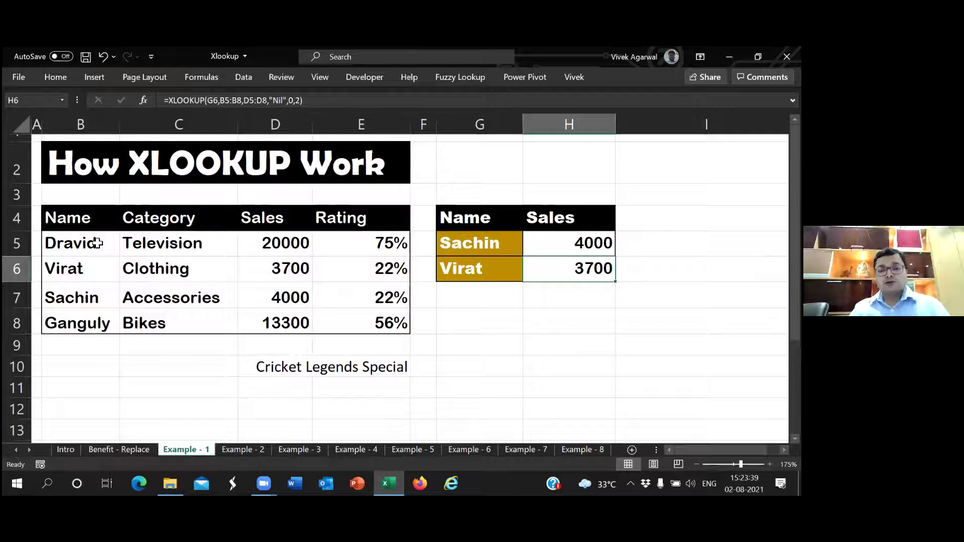
Step: Enter =XLOOKUP(G6,B:B,D:D,0) in H6 to return Virat's sales of 3700
{"action": "type", "text": "=xl"}
{"action": "key", "text": "Tab"}
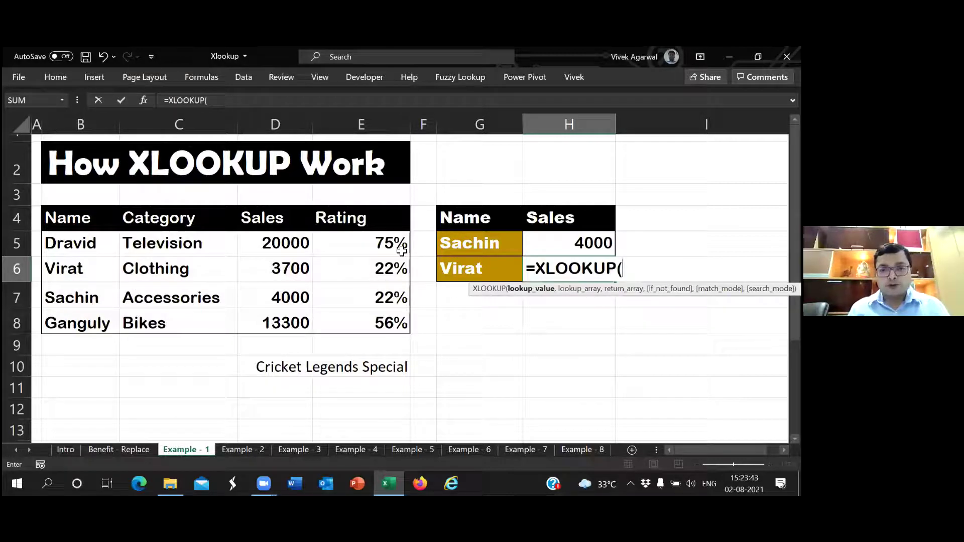
{"action": "left_click", "coordinate": [455, 262]}
{"action": "type", "text": ",B:B,"}
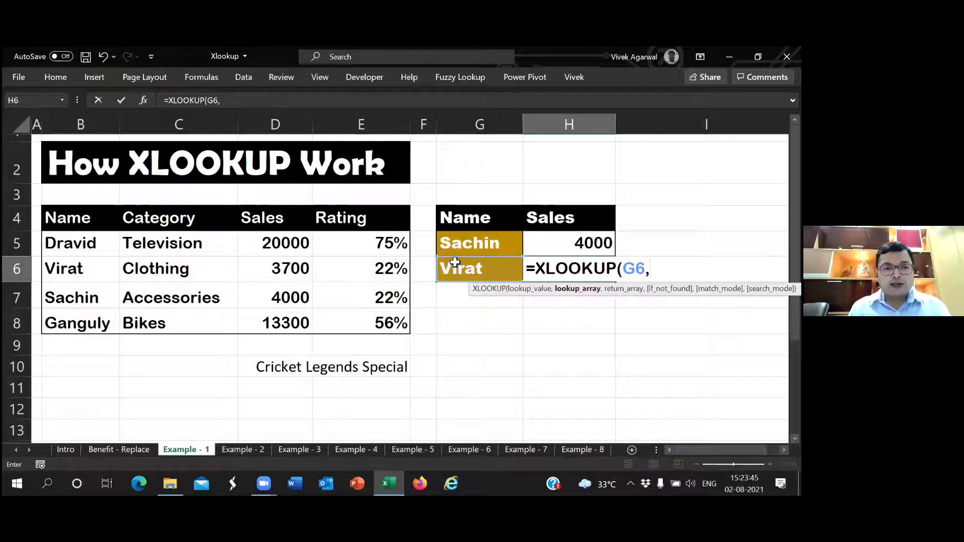
{"action": "left_click", "coordinate": [80, 124]}
{"action": "type", "text": ","}
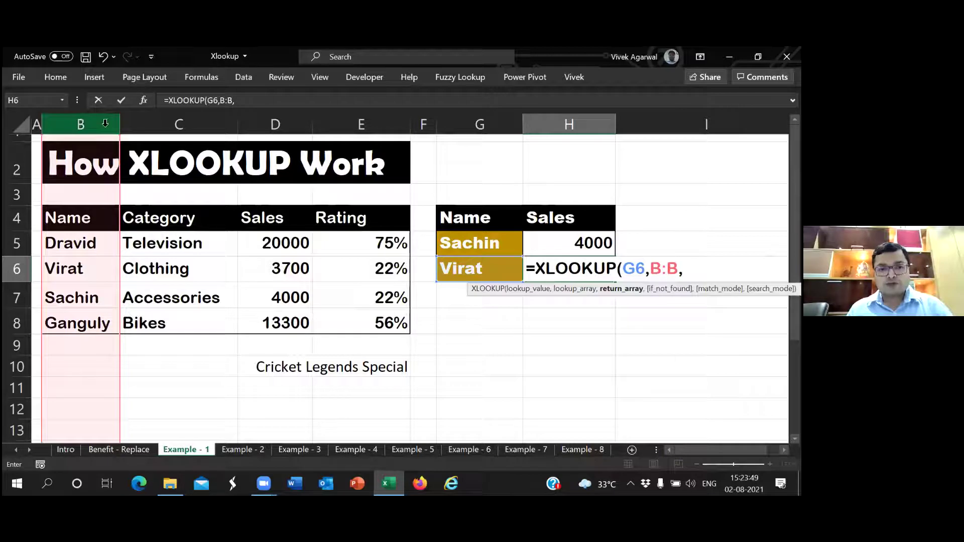
{"action": "left_click", "coordinate": [275, 124]}
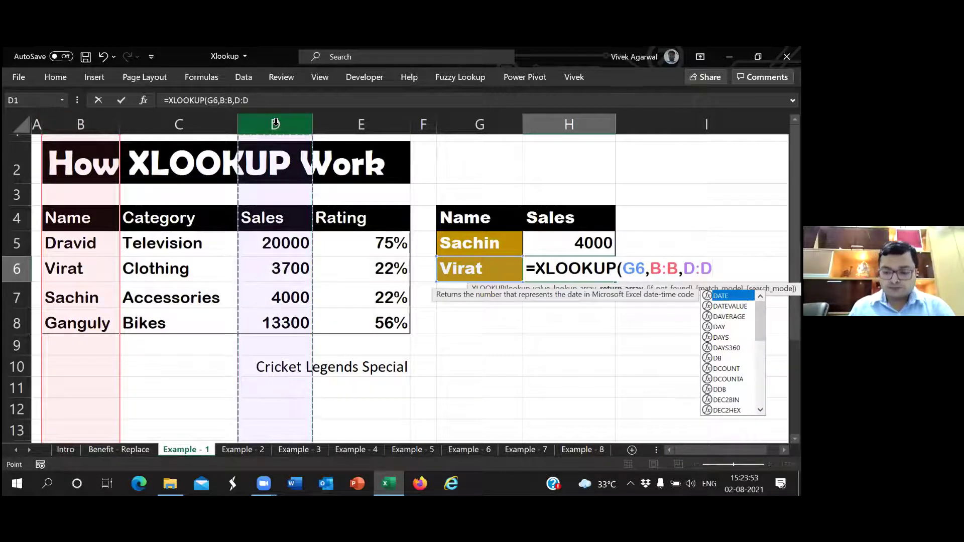
{"action": "type", "text": ",0)"}
{"action": "key", "text": "Return"}
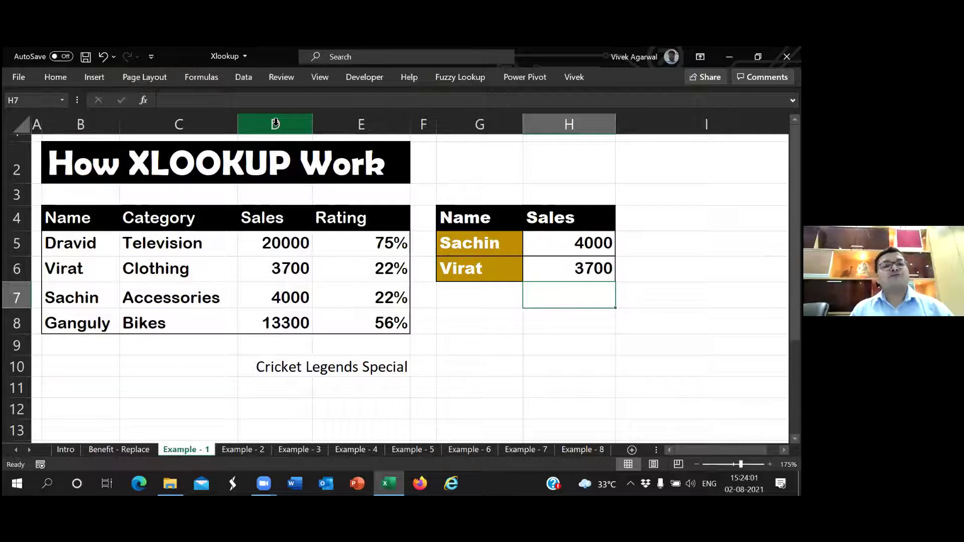
{"action": "left_click", "coordinate": [275, 123]}
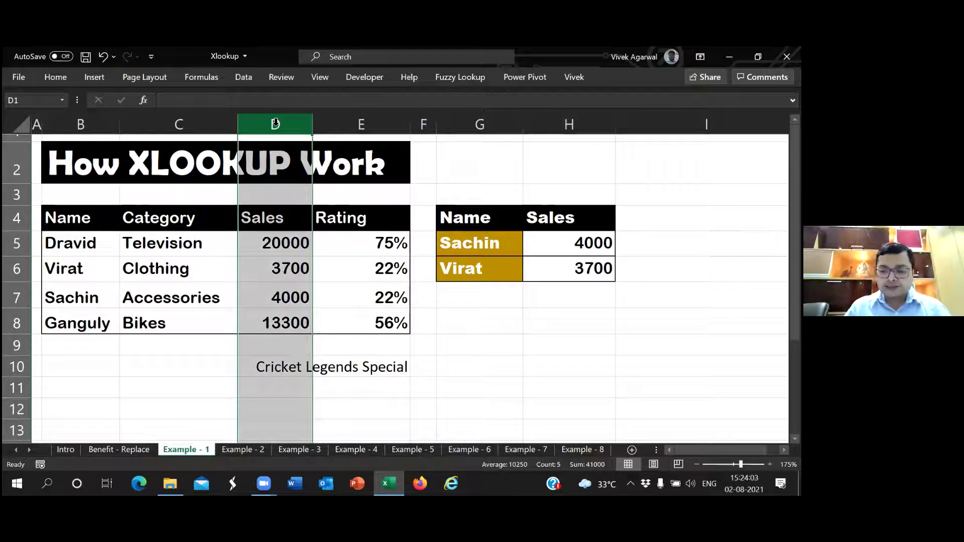
Step: Insert a blank column before Sales, then undo it to restore the table
{"action": "key", "text": "ctrl+shift+plus"}
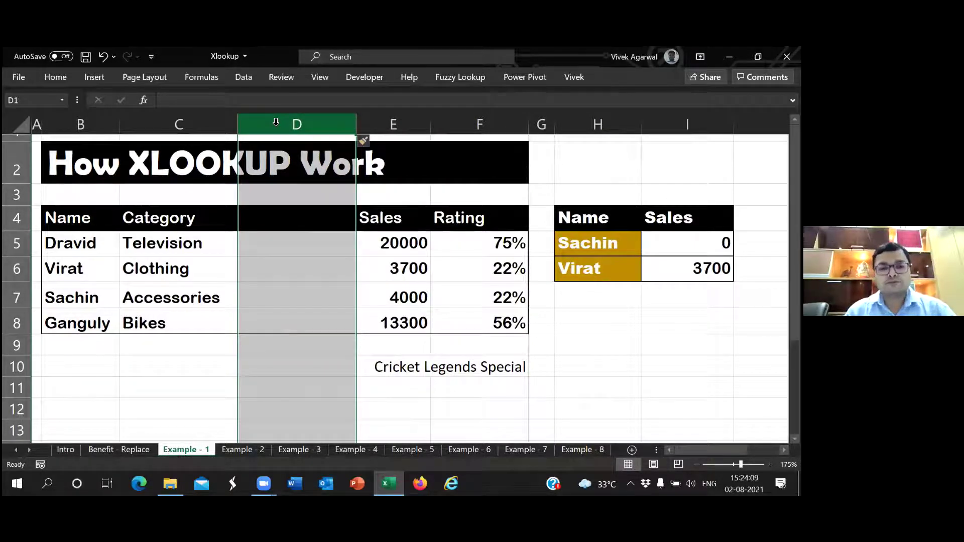
{"action": "key", "text": "ctrl+z"}
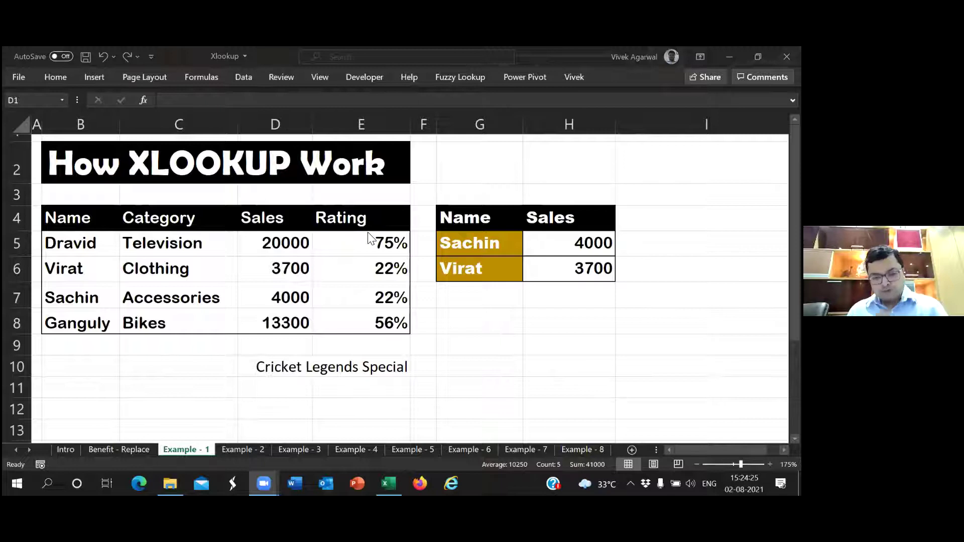
{"action": "left_click", "coordinate": [246, 453]}
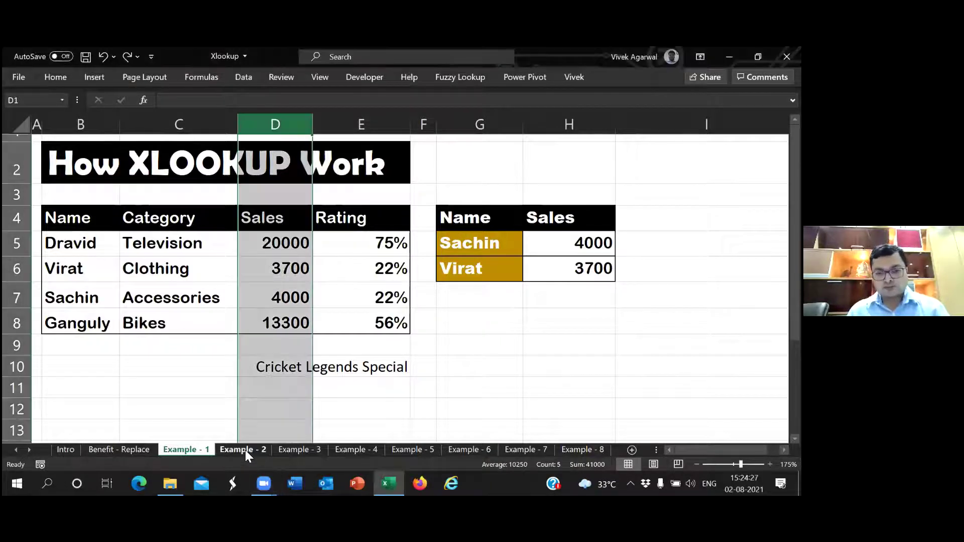
Step: Switch to the Example - 2 sheet and compare it with Example - 1
{"action": "left_click", "coordinate": [246, 452]}
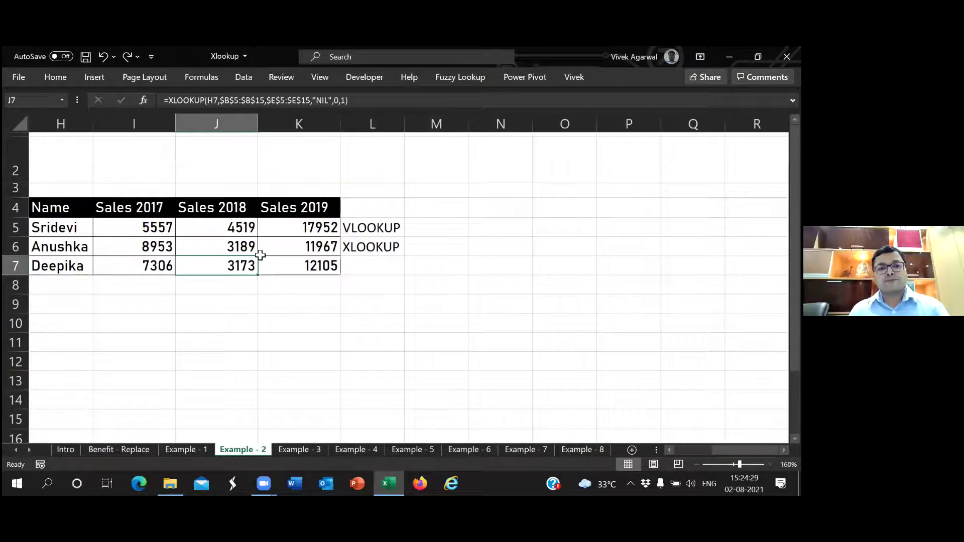
{"action": "key", "text": "Left"}
{"action": "key", "text": "Left"}
{"action": "key", "text": "Left"}
{"action": "key", "text": "Left"}
{"action": "scroll", "coordinate": [260, 255], "scroll_direction": "left", "scroll_amount": 3}
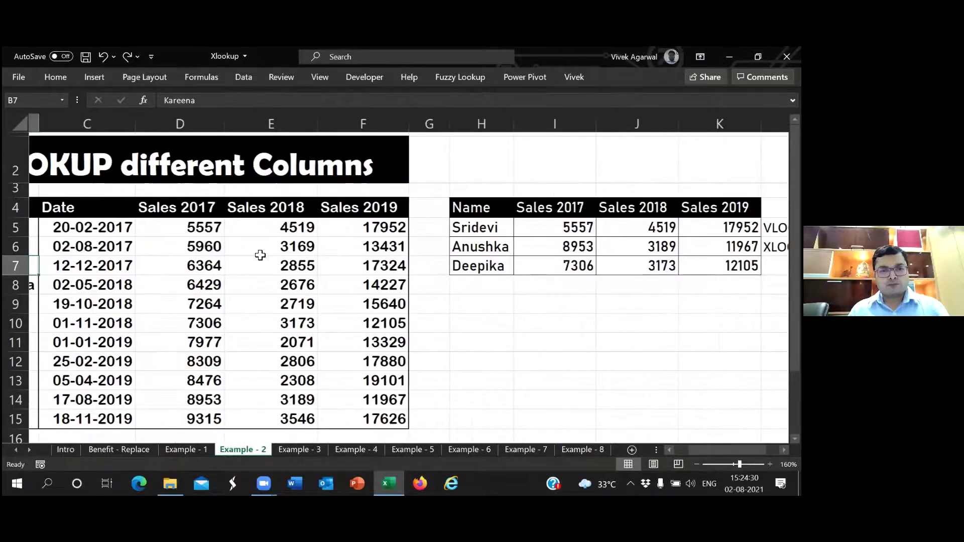
{"action": "key", "text": "Home"}
{"action": "scroll", "coordinate": [441, 206], "scroll_direction": "down", "scroll_amount": 3}
{"action": "key", "text": "ctrl+y"}
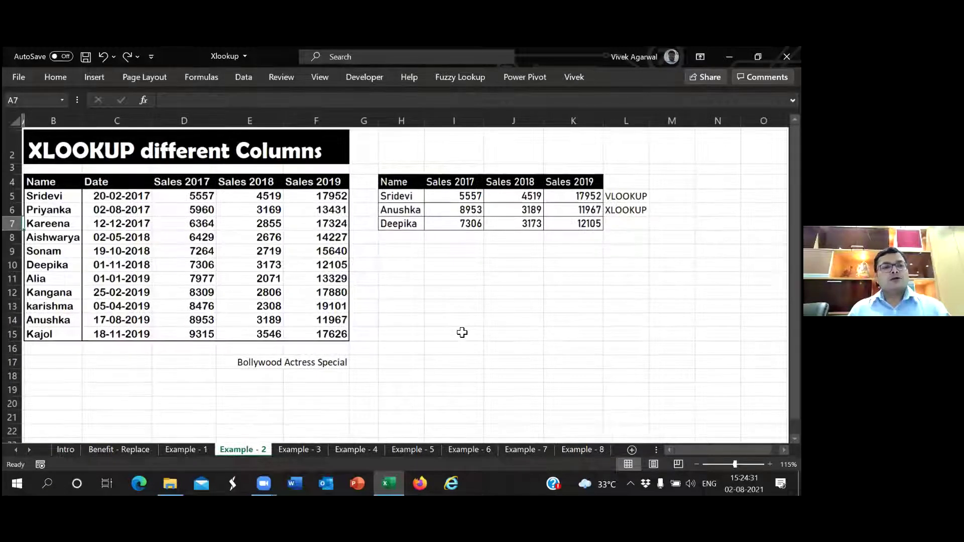
{"action": "key", "text": "ctrl+y"}
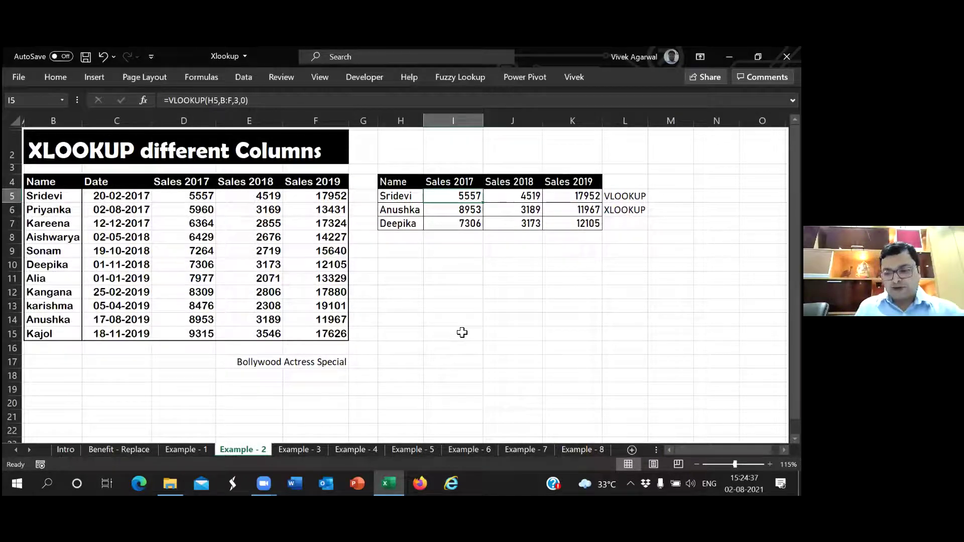
{"action": "key", "text": "ctrl+Page_Up"}
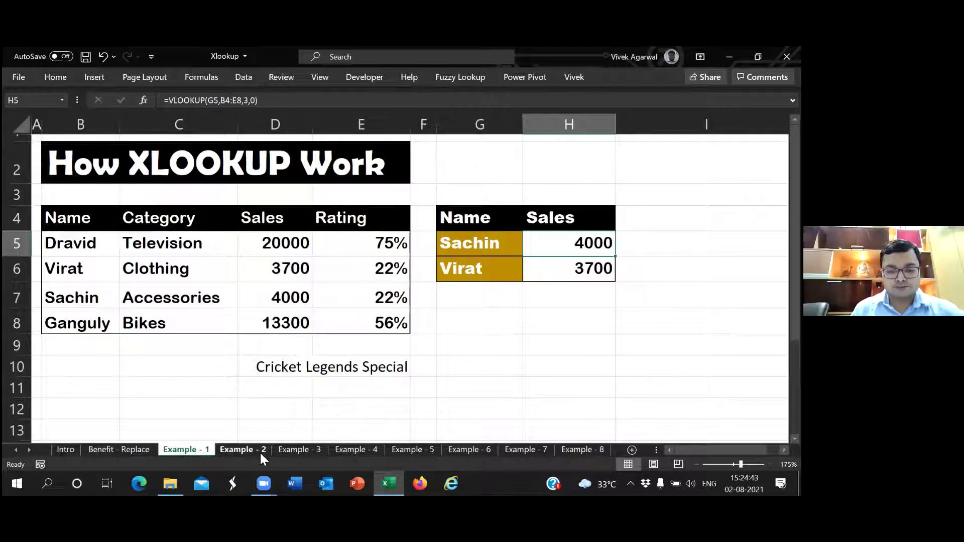
{"action": "key", "text": "ctrl+Page_Down"}
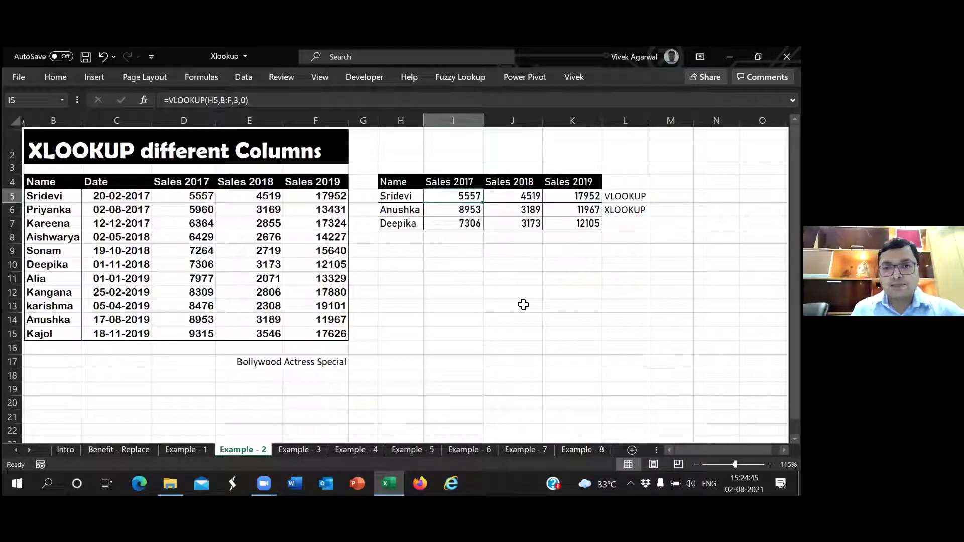
Step: Inspect Sridevi's I5 formula =VLOOKUP(H5,B:F,3,0) returning 5557 and its source data
{"action": "key", "text": "Down"}
{"action": "key", "text": "Left"}
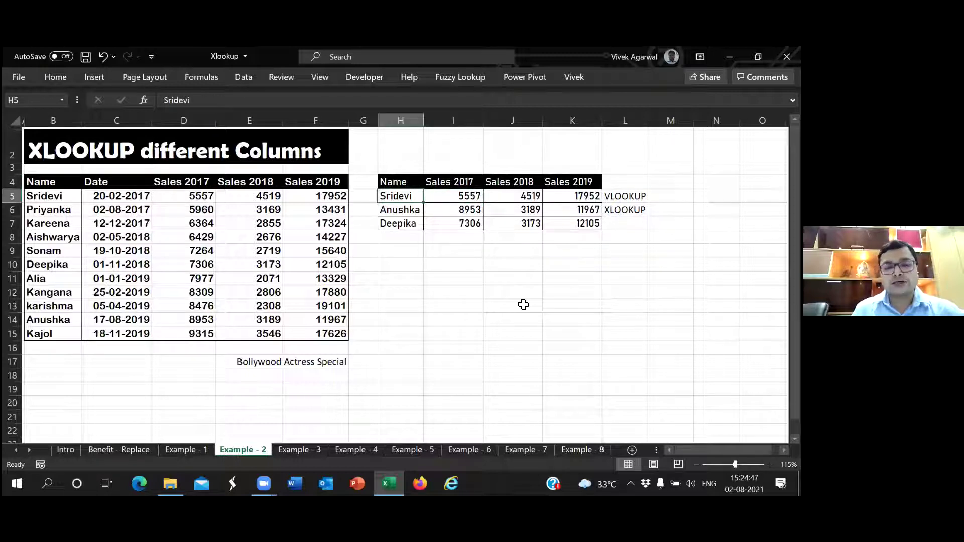
{"action": "key", "text": "Left"}
{"action": "key", "text": "Left"}
{"action": "key", "text": "Right"}
{"action": "key", "text": "Right"}
{"action": "key", "text": "Right"}
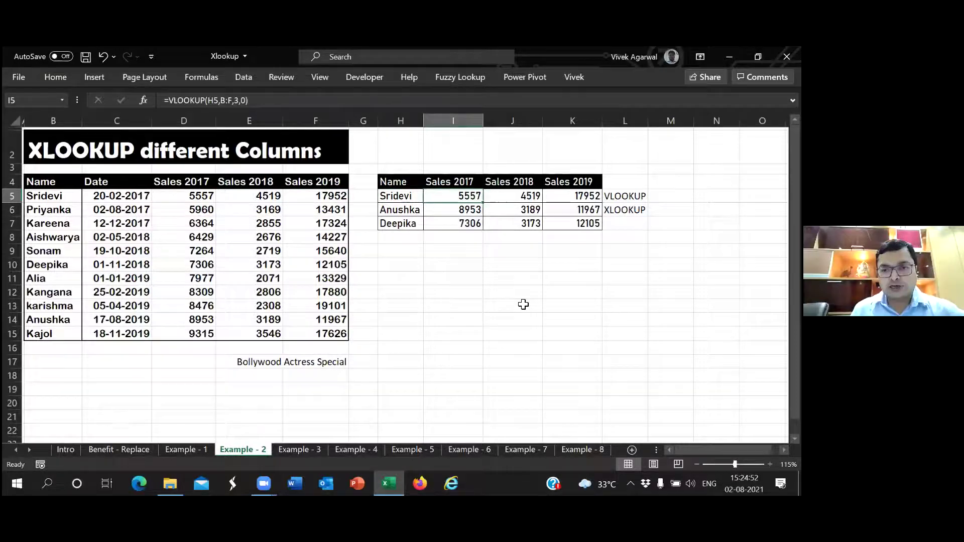
{"action": "scroll", "coordinate": [524, 304], "scroll_direction": "up", "scroll_amount": 1}
{"action": "scroll", "coordinate": [523, 304], "scroll_direction": "up", "scroll_amount": 1}
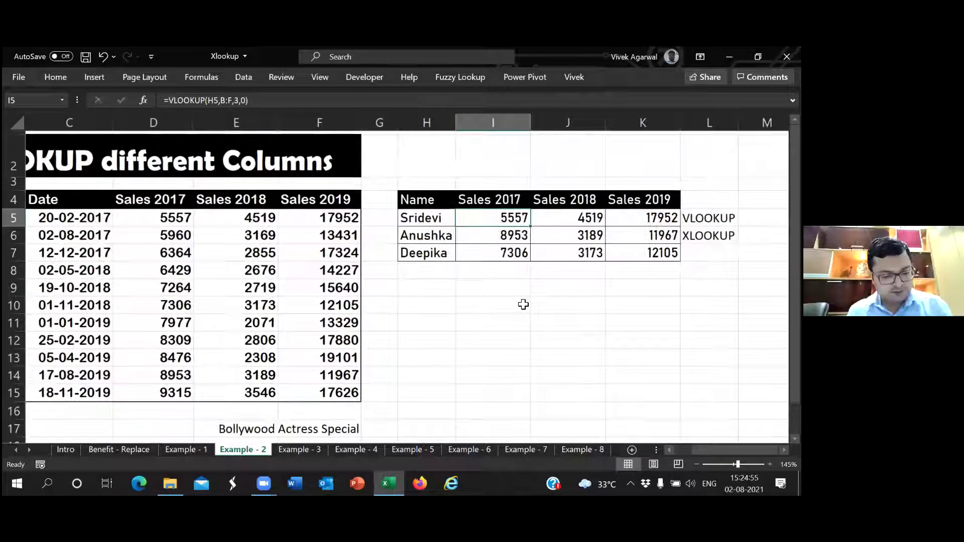
{"action": "scroll", "coordinate": [524, 305], "scroll_direction": "right", "scroll_amount": 1}
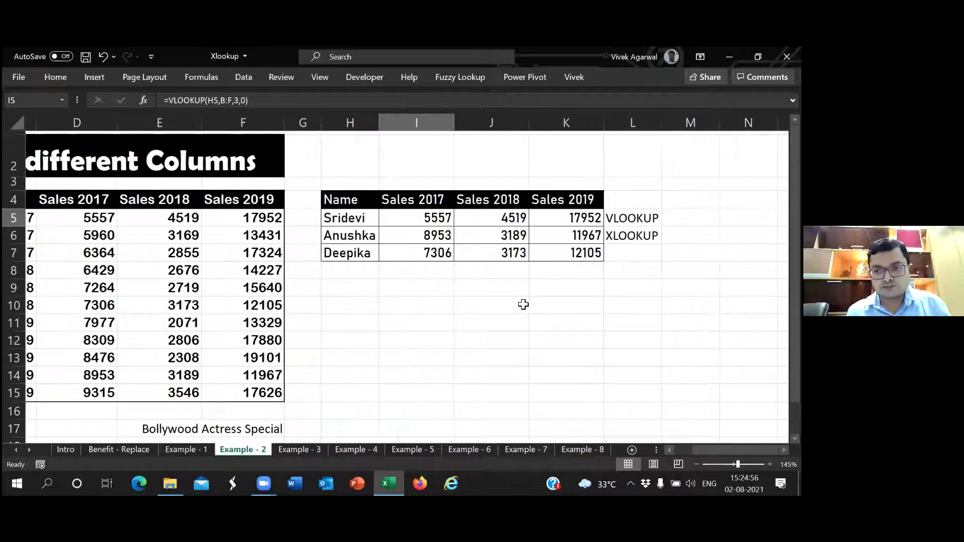
{"action": "key", "text": "ctrl+grave"}
{"action": "key", "text": "Right"}
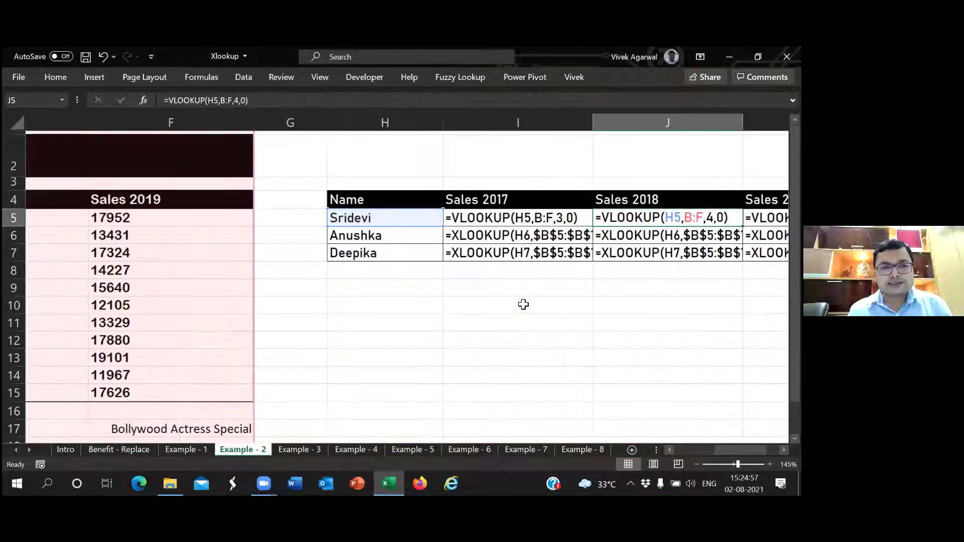
{"action": "key", "text": "Right"}
{"action": "key", "text": "Right"}
{"action": "key", "text": "Left"}
{"action": "key", "text": "Left"}
{"action": "key", "text": "Left"}
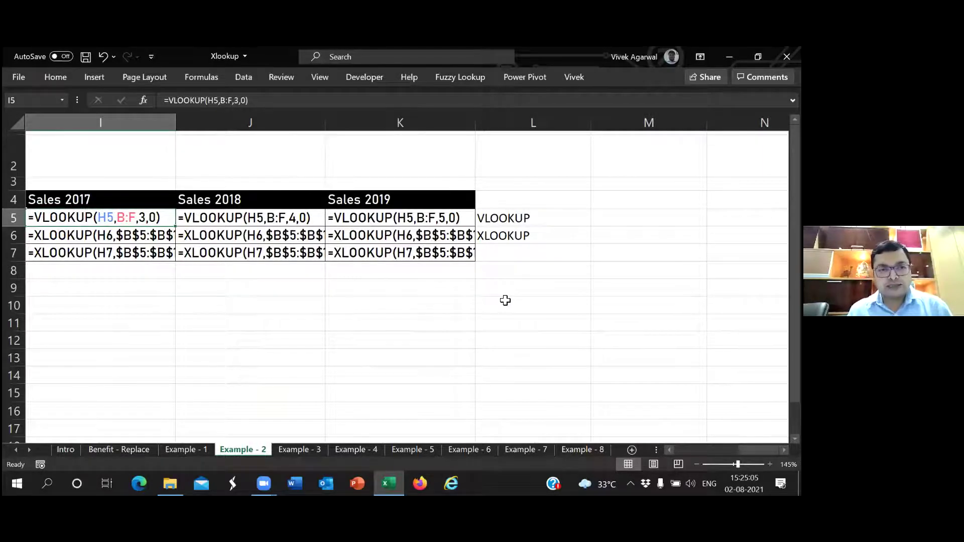
{"action": "key", "text": "Down"}
{"action": "key", "text": "Up"}
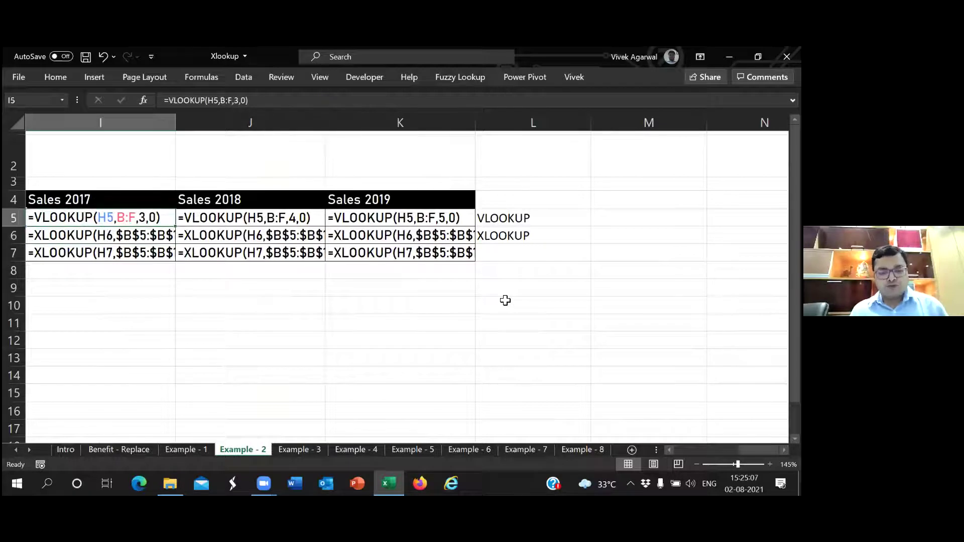
{"action": "scroll", "coordinate": [505, 301], "scroll_direction": "down", "scroll_amount": 1, "text": "ctrl"}
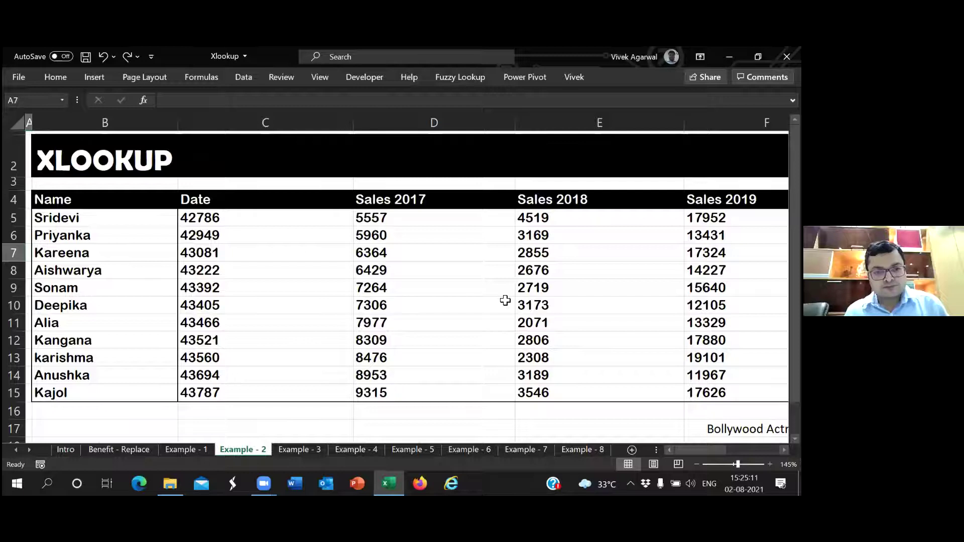
{"action": "key", "text": "ctrl+Right"}
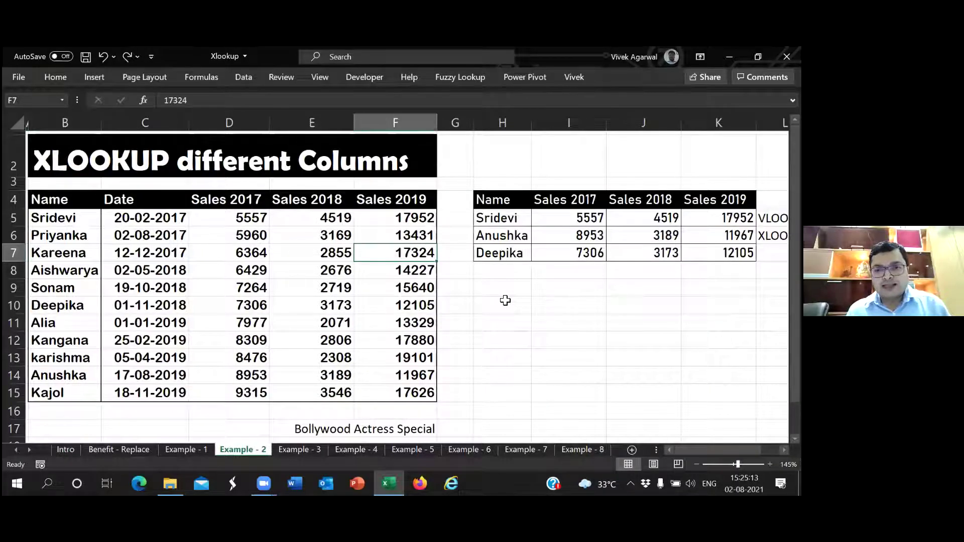
{"action": "key", "text": "ctrl+Right"}
{"action": "key", "text": "Up"}
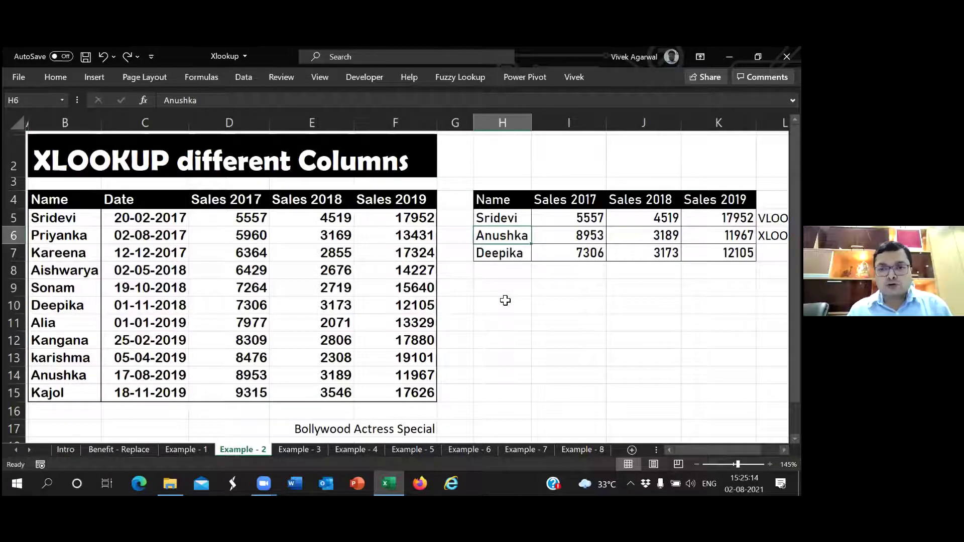
{"action": "scroll", "coordinate": [505, 301], "scroll_direction": "down", "scroll_amount": 1}
Step: Start an XLOOKUP for Anushka using H6, lookup column B and return columns D to F
{"action": "scroll", "coordinate": [505, 301], "scroll_direction": "down", "scroll_amount": 1}
{"action": "key", "text": "Right"}
{"action": "type", "text": "="}
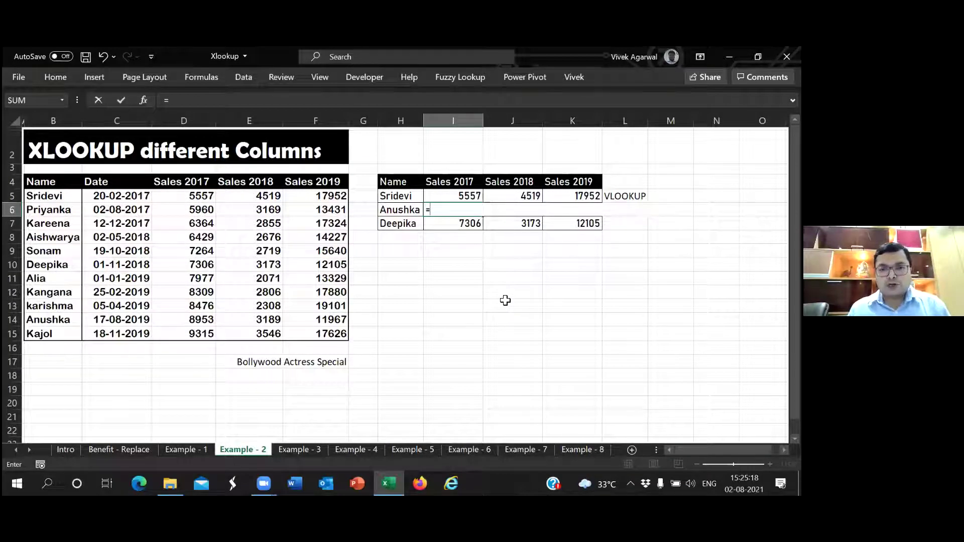
{"action": "type", "text": "XLOOKUP("}
{"action": "key", "text": "Left"}
{"action": "type", "text": ","}
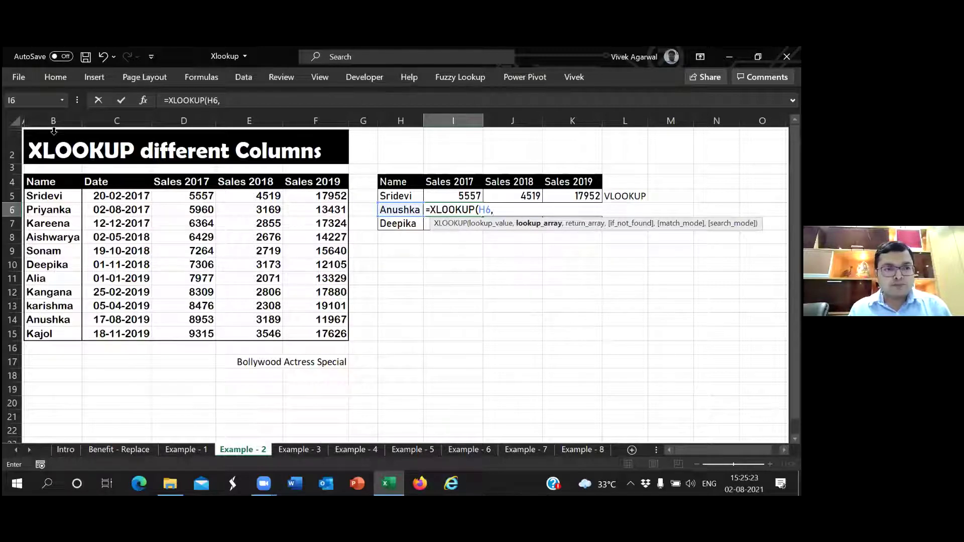
{"action": "left_click", "coordinate": [56, 118]}
{"action": "type", "text": ","}
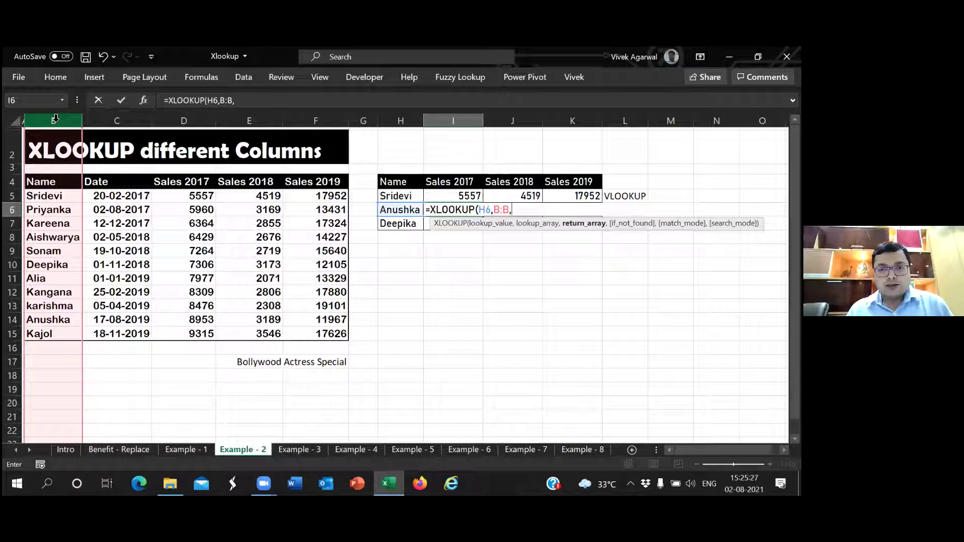
{"action": "left_click", "coordinate": [184, 120]}
{"action": "left_click_drag", "start_coordinate": [302, 125], "coordinate": [316, 120]}
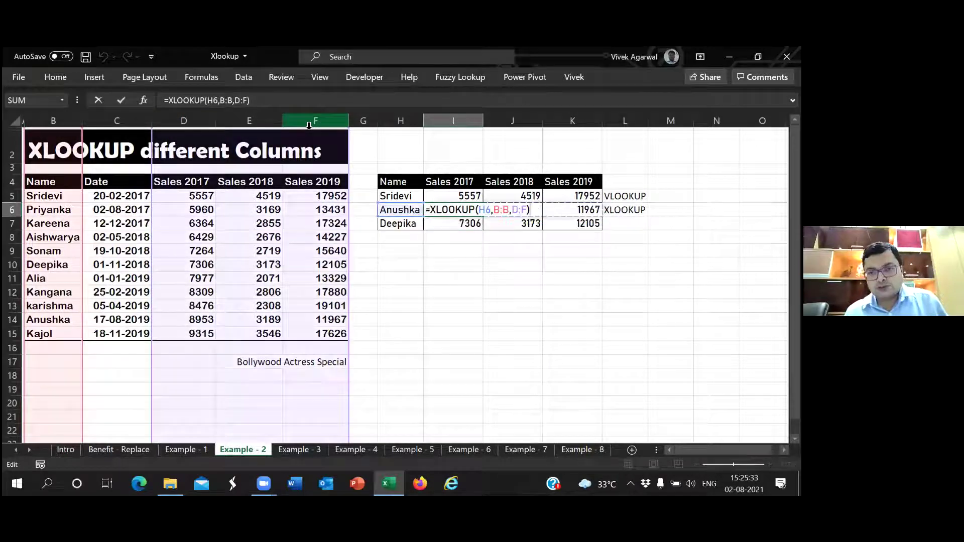
{"action": "type", "text": ",0"}
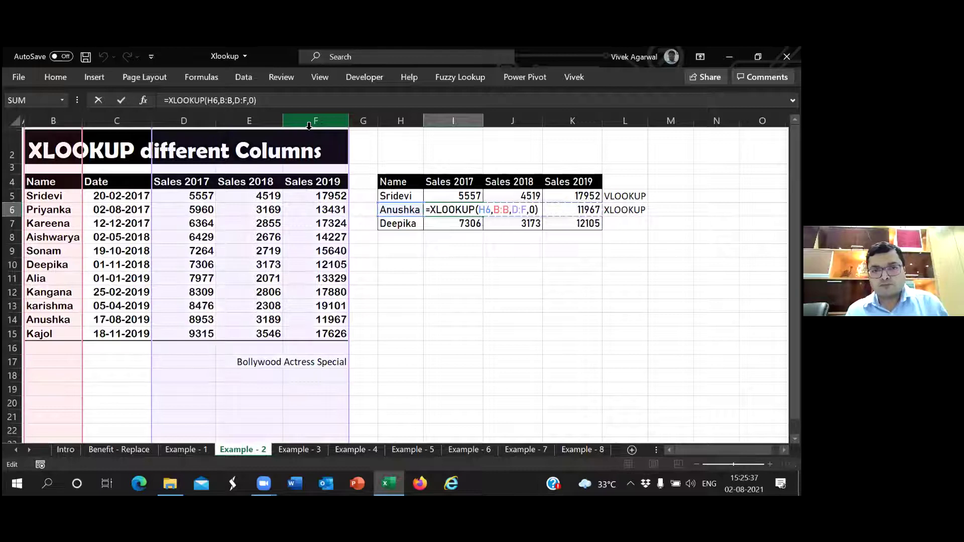
Step: Make the column B lookup range absolute ($B:$B) and enter the XLOOKUP formula
{"action": "key", "text": "Left"}
{"action": "key", "text": "Left"}
{"action": "key", "text": "Left"}
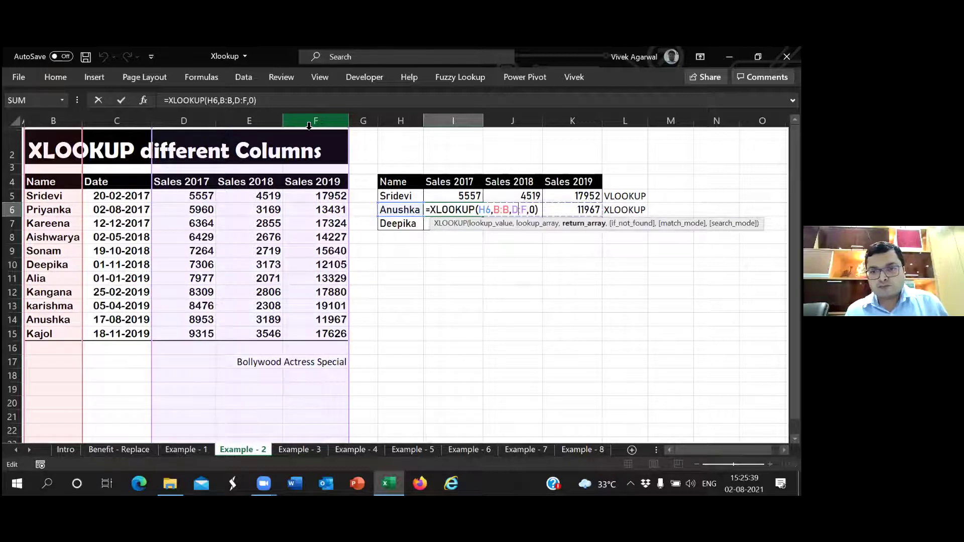
{"action": "key", "text": "Left"}
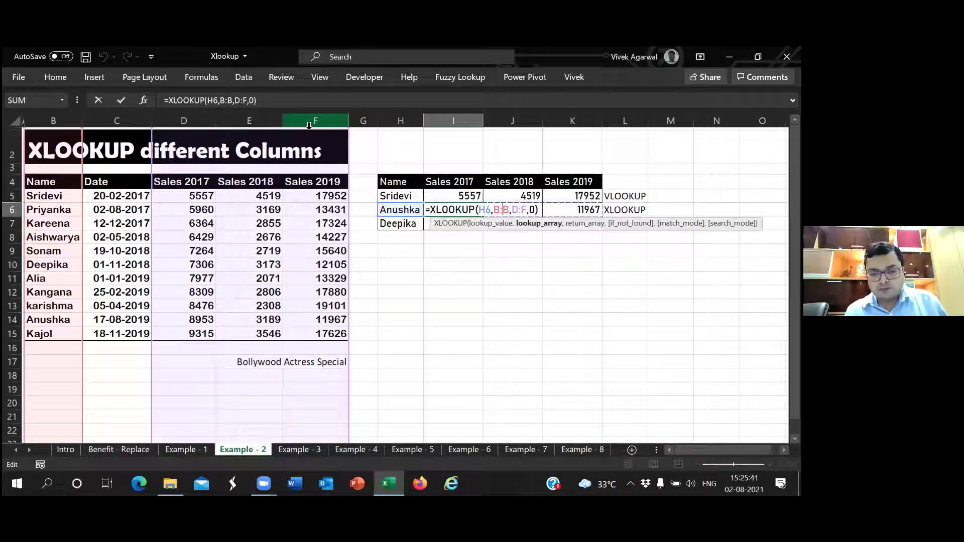
{"action": "key", "text": "F4"}
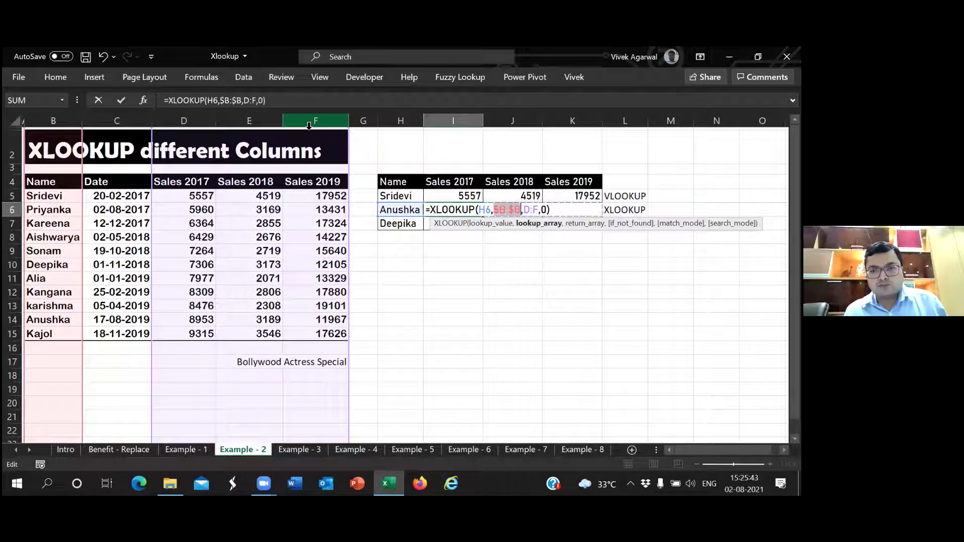
{"action": "key", "text": "Right"}
{"action": "key", "text": "Right"}
{"action": "key", "text": "Right"}
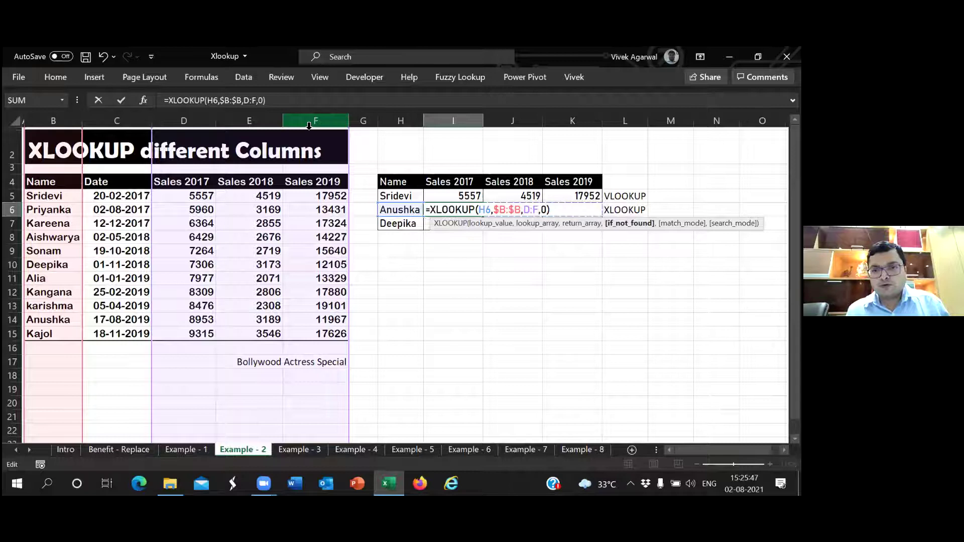
{"action": "key", "text": "Right"}
{"action": "type", "text": ","}
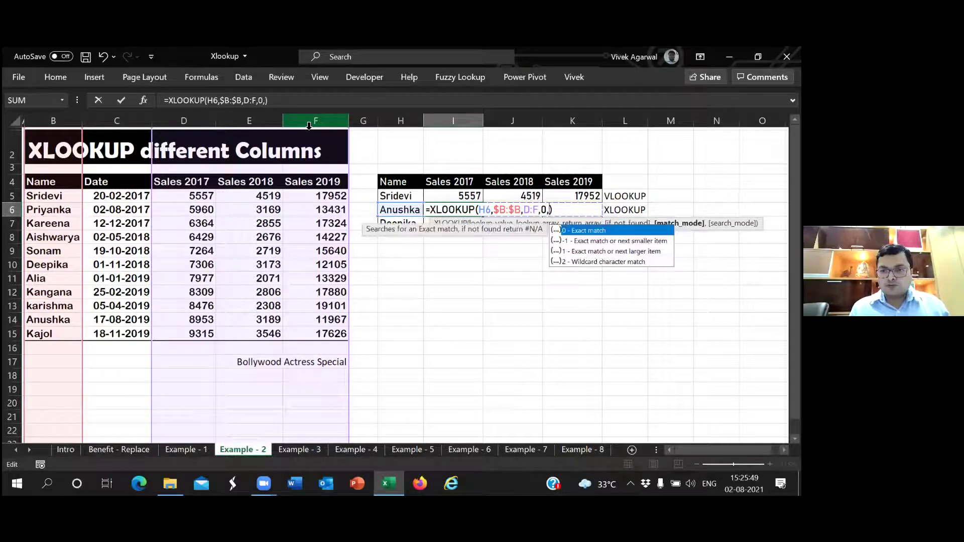
{"action": "key", "text": "Tab"}
Step: Try moving the J6 formula into I6, undo it, cancel the cut, and return to I6
{"action": "key", "text": "ctrl+x"}
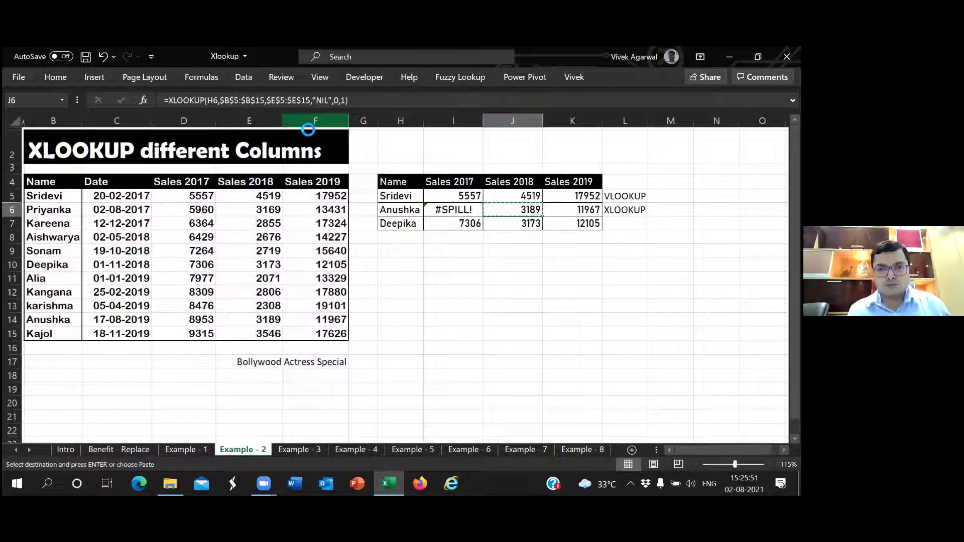
{"action": "key", "text": "Left"}
{"action": "key", "text": "ctrl+v"}
{"action": "key", "text": "ctrl+z"}
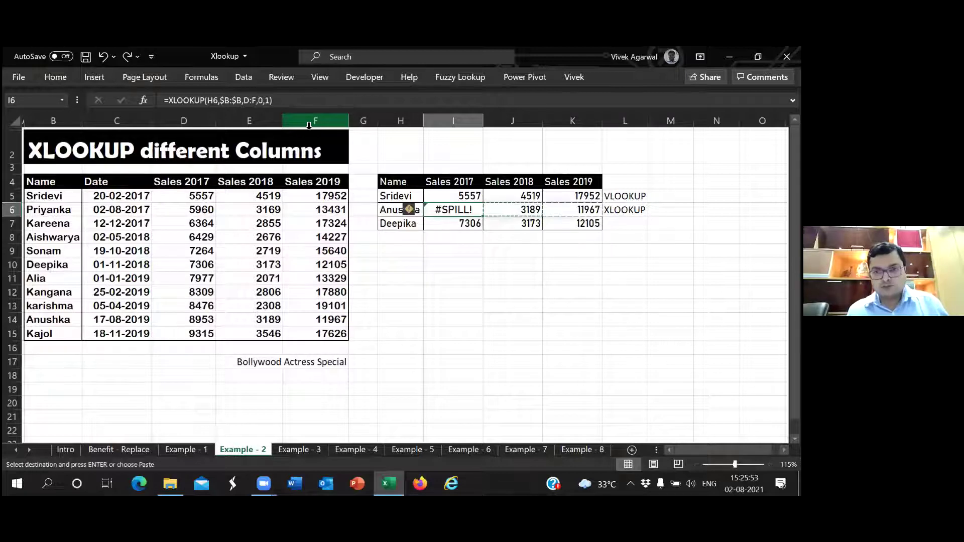
{"action": "key", "text": "Left"}
{"action": "key", "text": "Right"}
{"action": "key", "text": "Right"}
{"action": "key", "text": "Escape"}
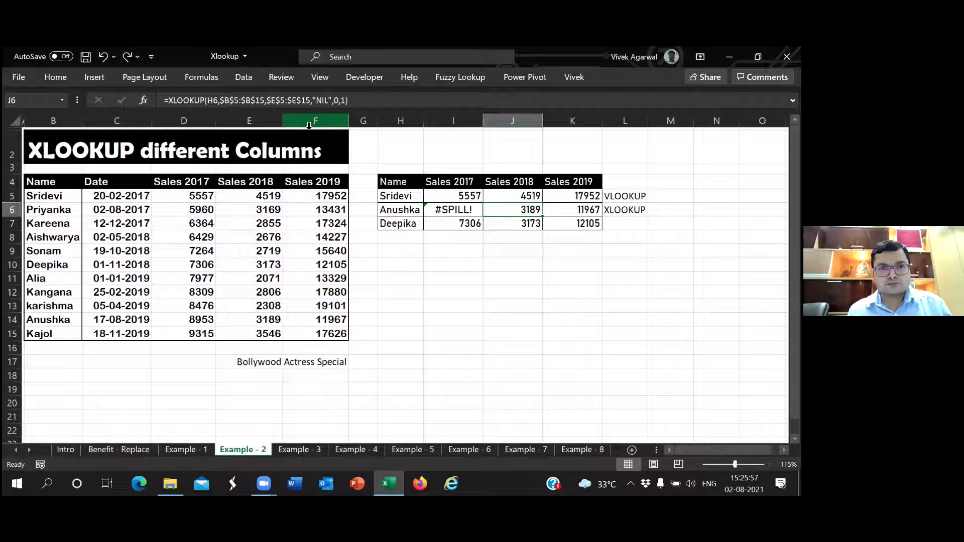
{"action": "key", "text": "Left"}
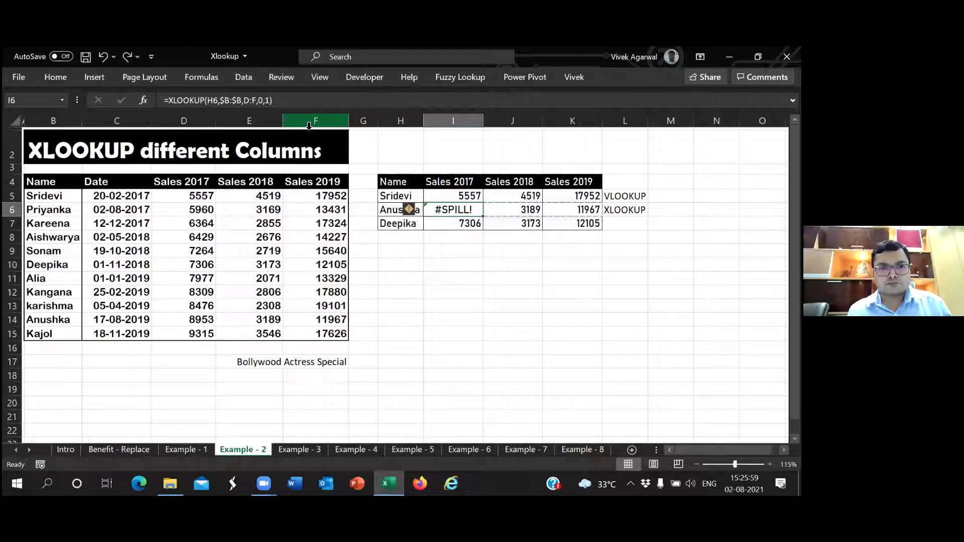
{"action": "key", "text": "Right"}
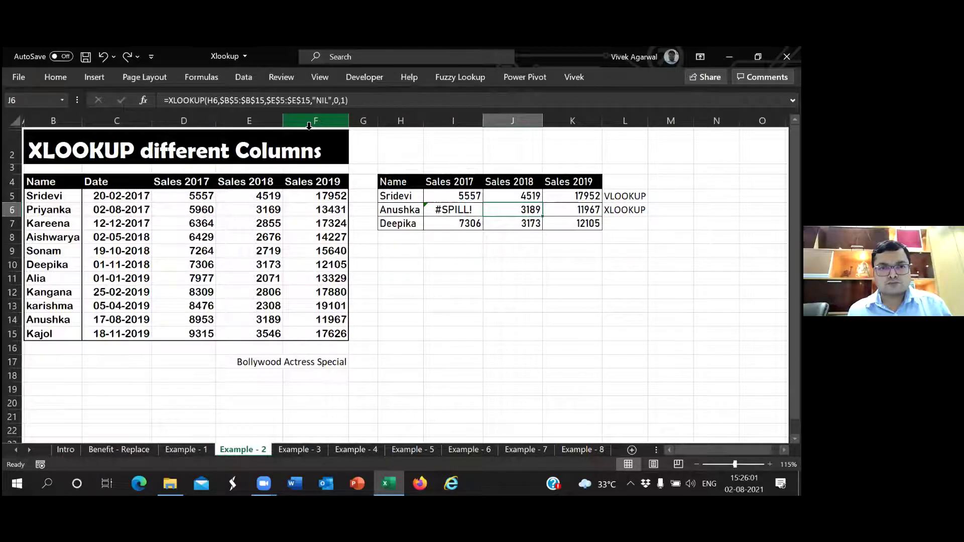
{"action": "key", "text": "Left"}
Step: Enter an XLOOKUP in I6 that looks up H6 in locked column $B:$B and returns column D
{"action": "type", "text": "="}
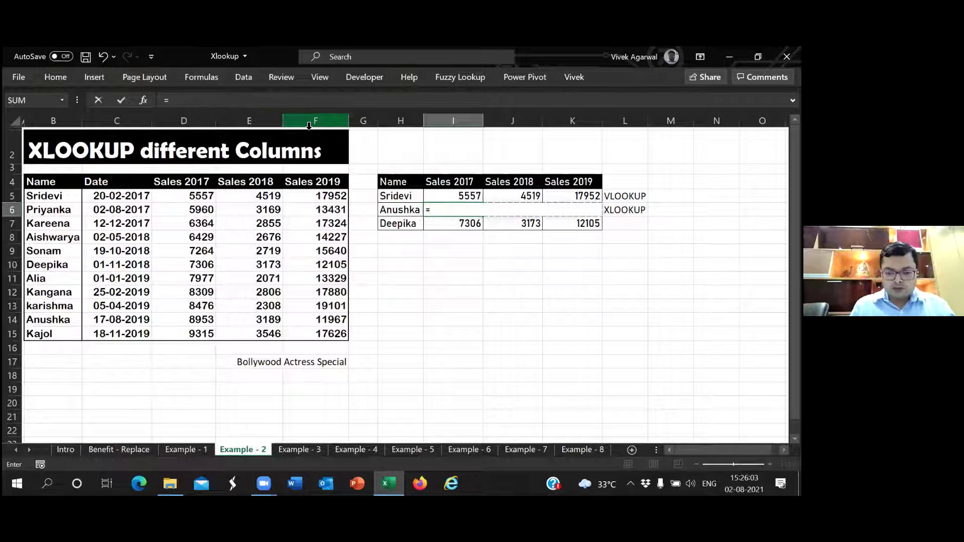
{"action": "type", "text": "xl"}
{"action": "key", "text": "Tab"}
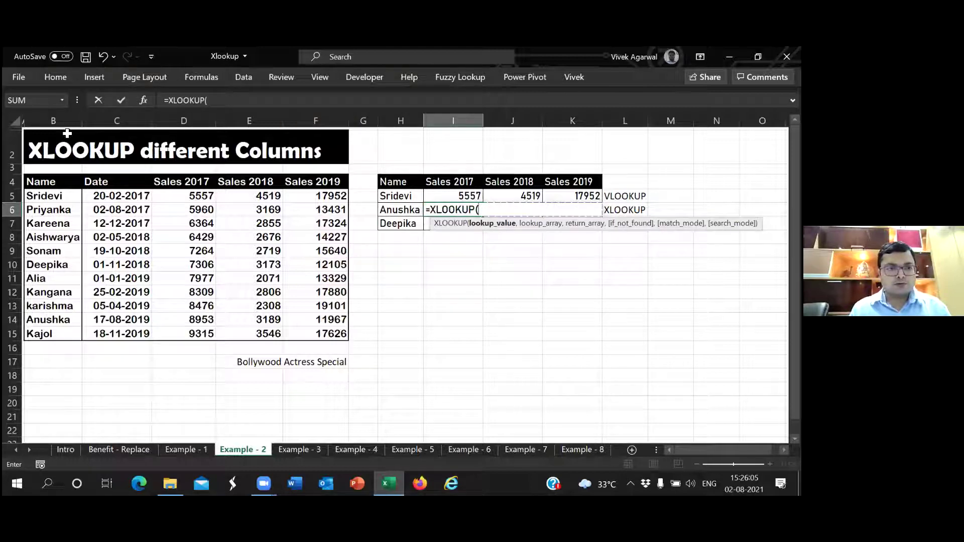
{"action": "left_click", "coordinate": [415, 211]}
{"action": "type", "text": ","}
{"action": "left_click", "coordinate": [73, 119]}
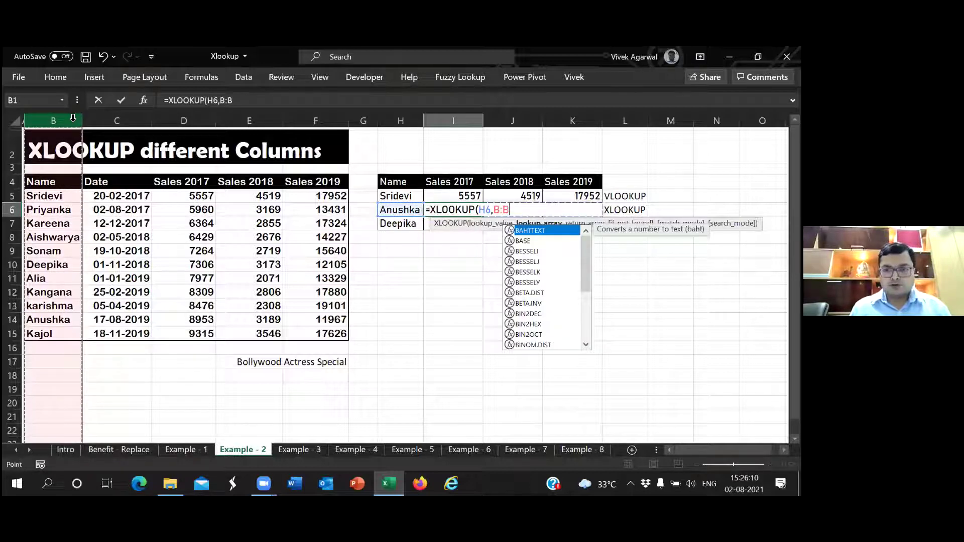
{"action": "type", "text": ","}
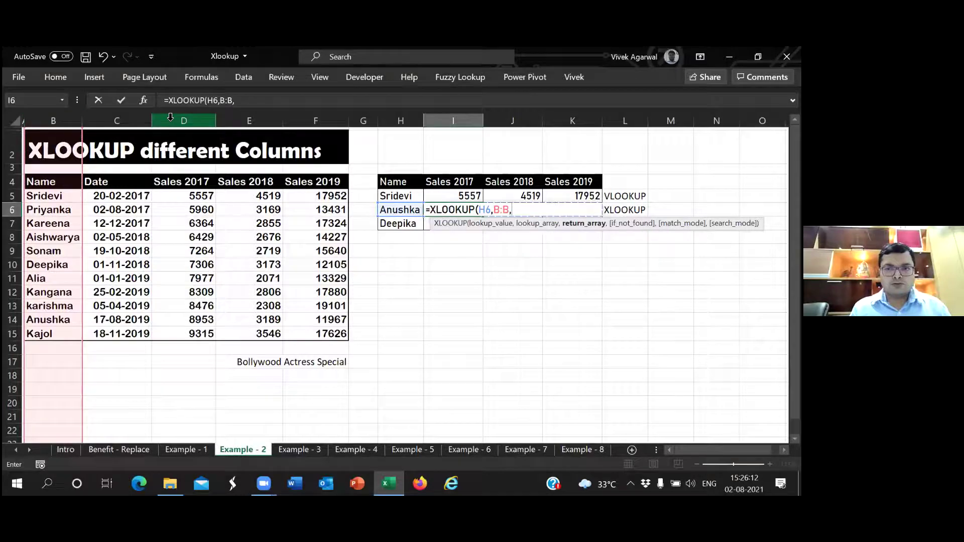
{"action": "left_click", "coordinate": [171, 119]}
{"action": "type", "text": ")"}
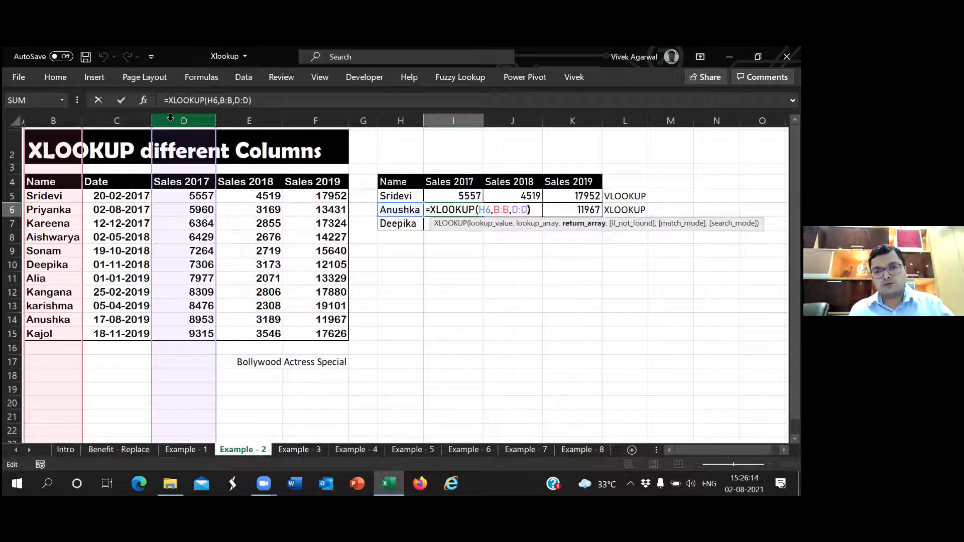
{"action": "key", "text": "Left"}
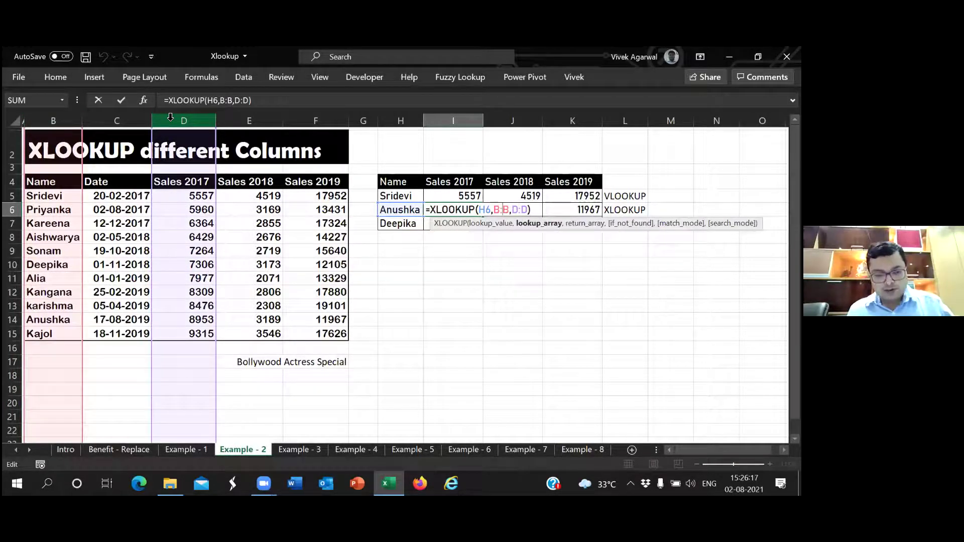
{"action": "key", "text": "F4"}
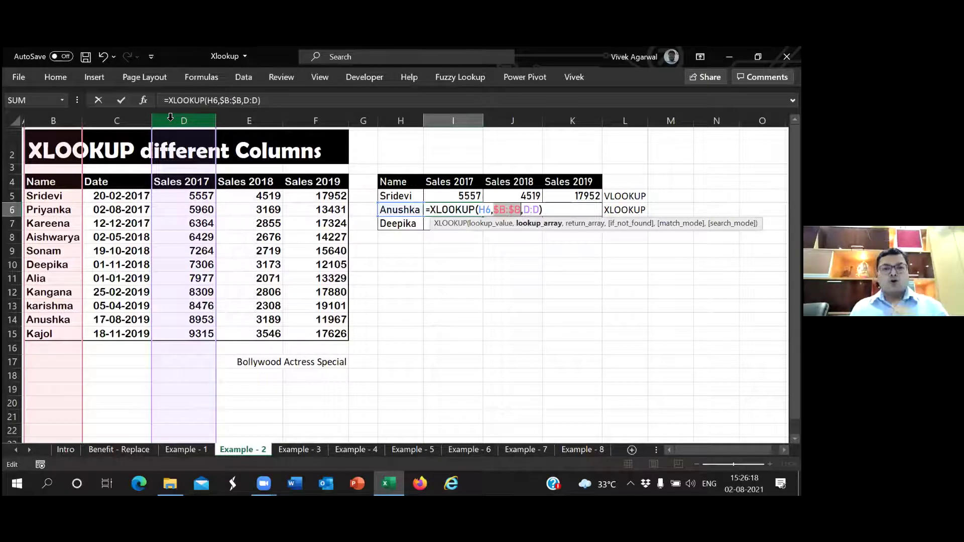
{"action": "key", "text": "ctrl+Return"}
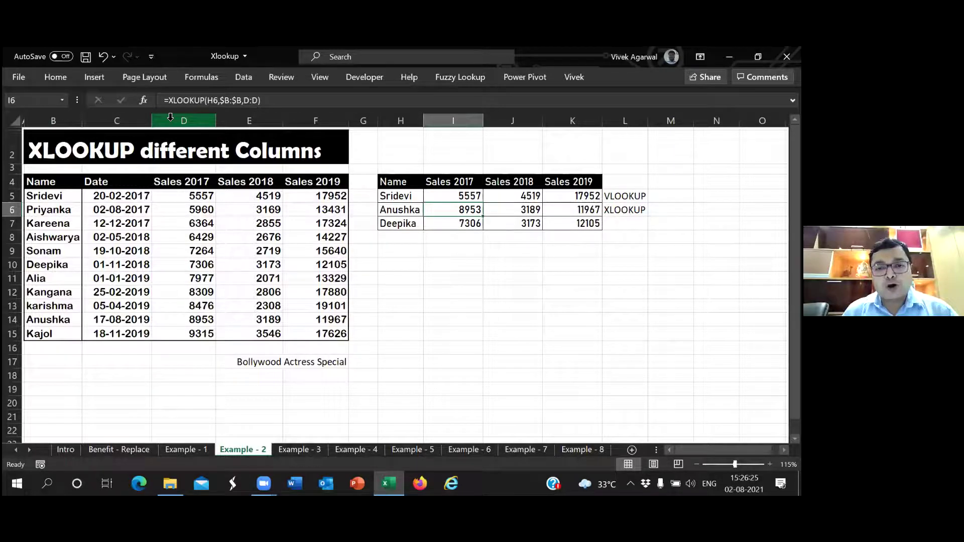
Step: Copy the formula to J6, then make I6's H6 reference absolute as $H$6
{"action": "key", "text": "ctrl+c"}
{"action": "key", "text": "Right"}
{"action": "key", "text": "Return"}
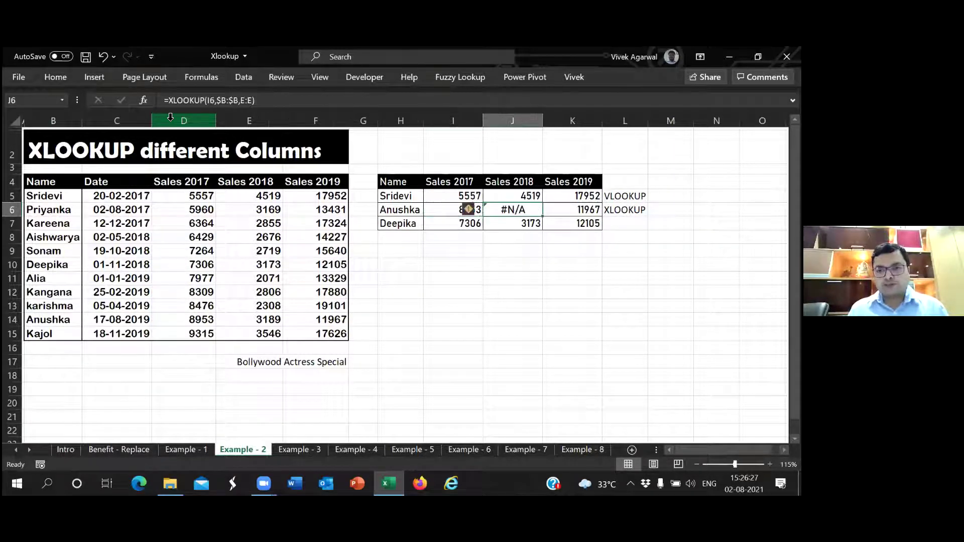
{"action": "key", "text": "Left"}
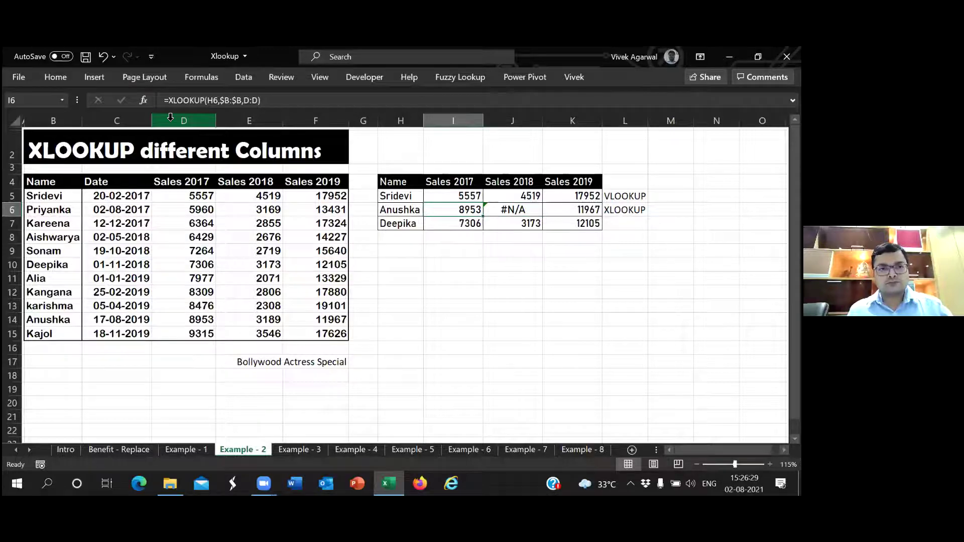
{"action": "key", "text": "F2"}
{"action": "key", "text": "Left"}
{"action": "key", "text": "Left"}
{"action": "key", "text": "Left"}
{"action": "key", "text": "Left"}
{"action": "key", "text": "Left"}
{"action": "key", "text": "Left"}
{"action": "key", "text": "F4"}
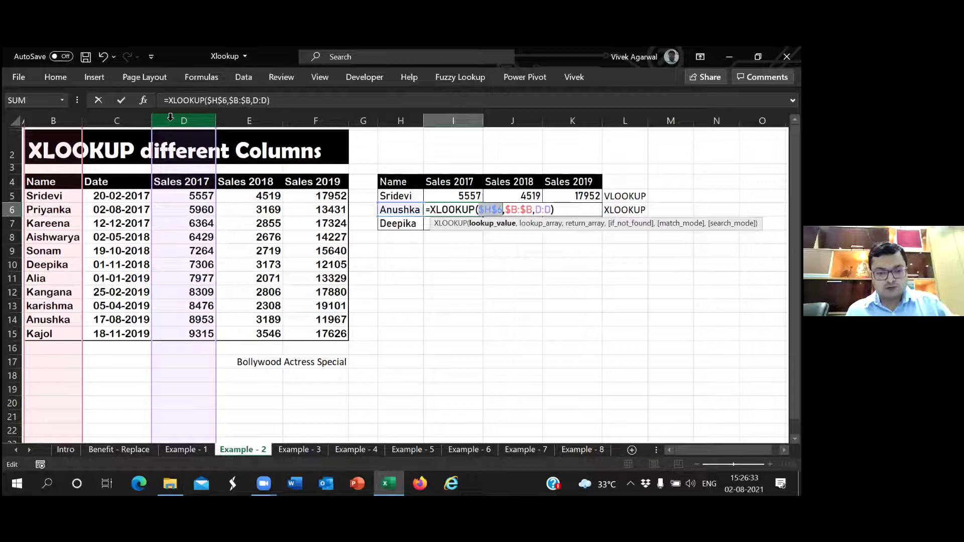
{"action": "key", "text": "ctrl+Return"}
Step: Paste =XLOOKUP($H$6,$B:$B,D:D) across J6:K6 and check the copied formulas
{"action": "key", "text": "ctrl+c"}
{"action": "key", "text": "Right"}
{"action": "key", "text": "shift+Right"}
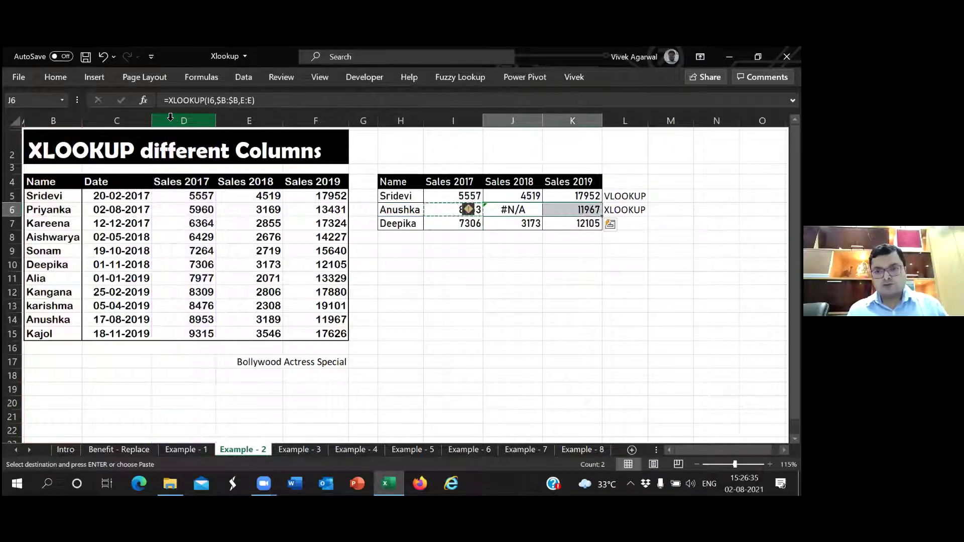
{"action": "key", "text": "ctrl+v"}
{"action": "key", "text": "shift+Left"}
{"action": "key", "text": "Left"}
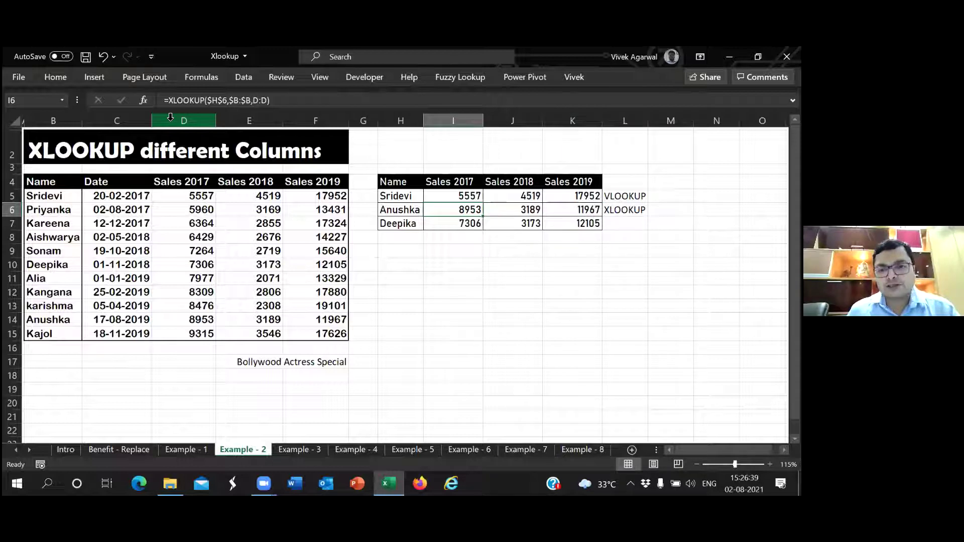
{"action": "key", "text": "Right"}
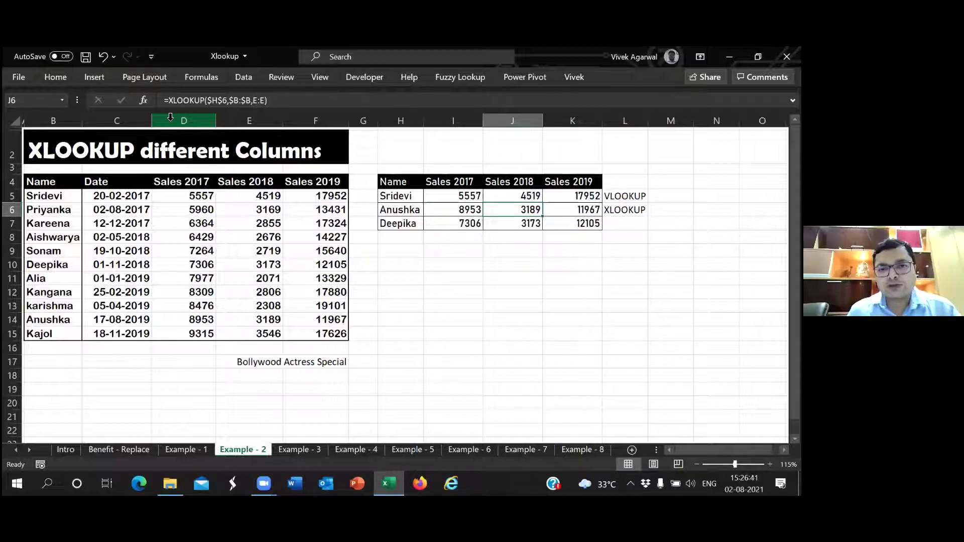
{"action": "key", "text": "Left"}
{"action": "key", "text": "Left"}
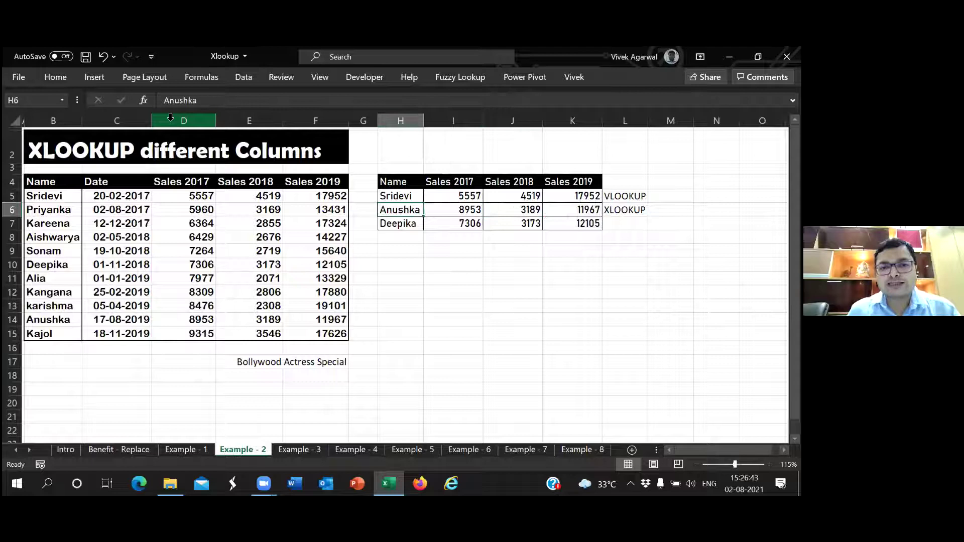
Step: Insert a column before Sales 2017, undo it, and switch to the Example - 3 sheet
{"action": "left_click", "coordinate": [184, 117]}
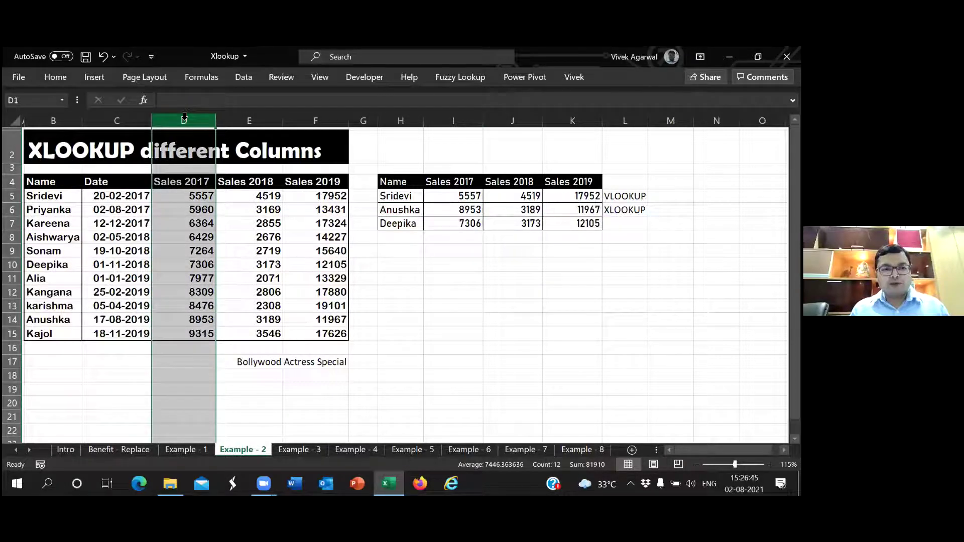
{"action": "key", "text": "ctrl+shift+plus"}
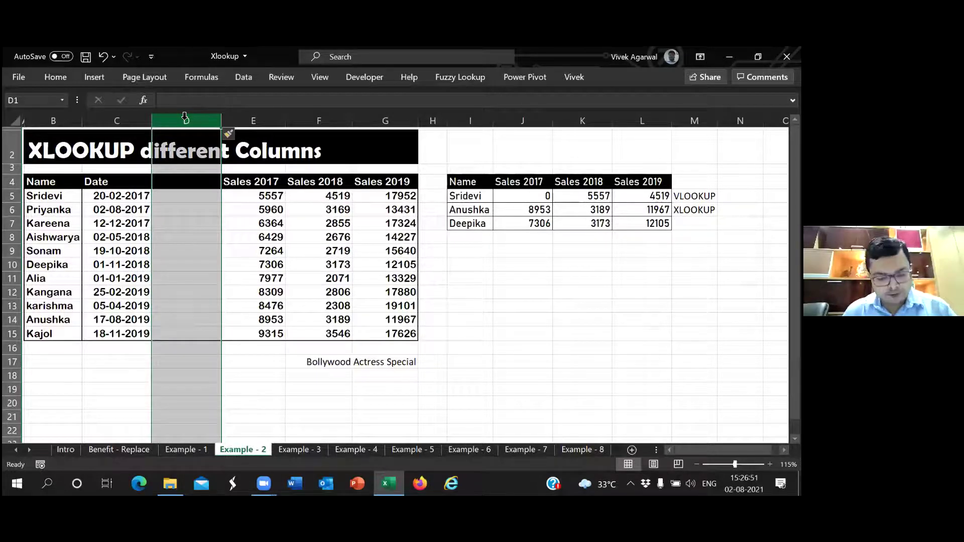
{"action": "key", "text": "ctrl+z"}
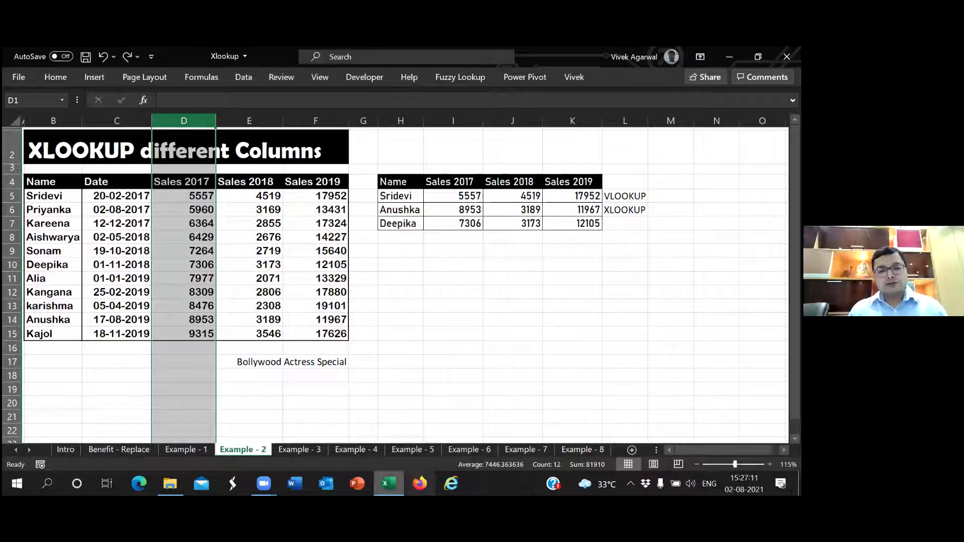
{"action": "left_click", "coordinate": [321, 450]}
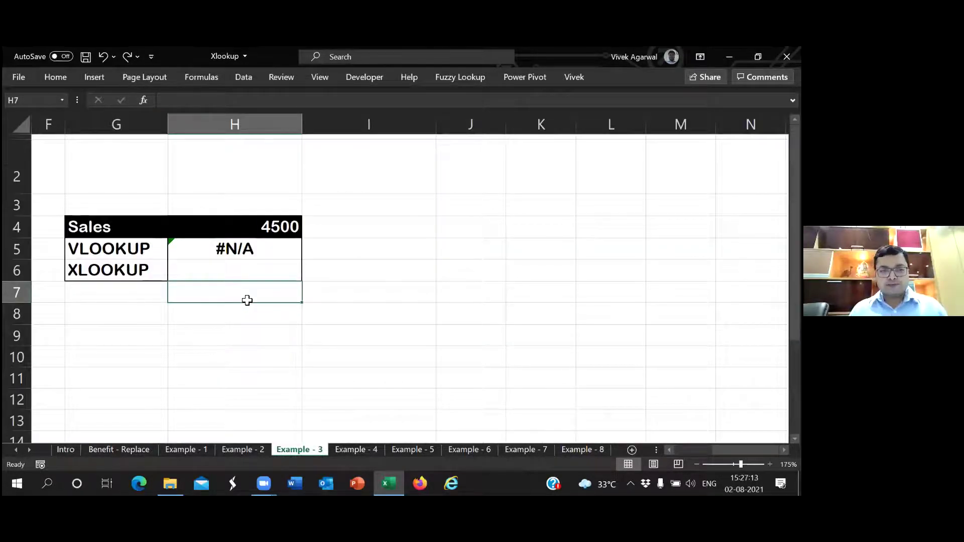
{"action": "key", "text": "Home"}
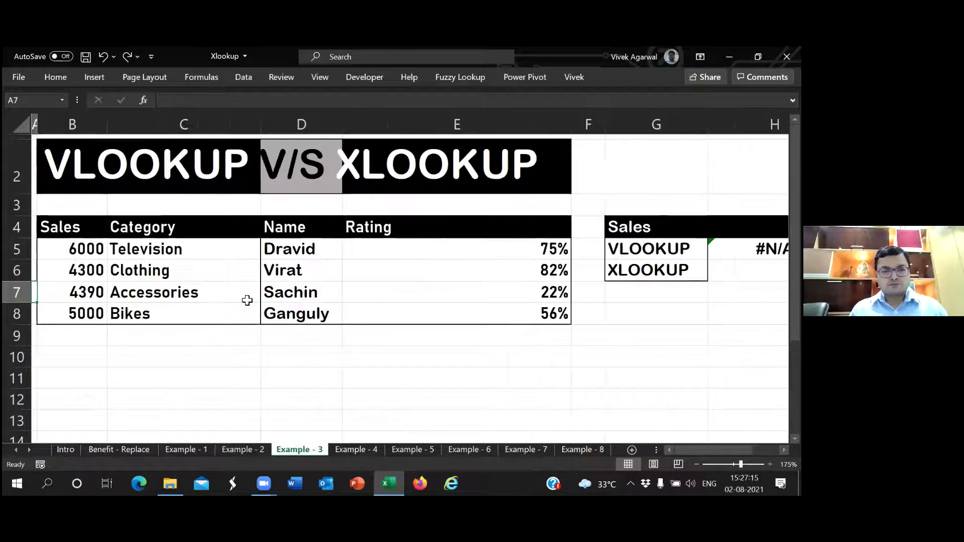
{"action": "scroll", "coordinate": [247, 300], "scroll_direction": "down", "scroll_amount": 3, "text": "ctrl"}
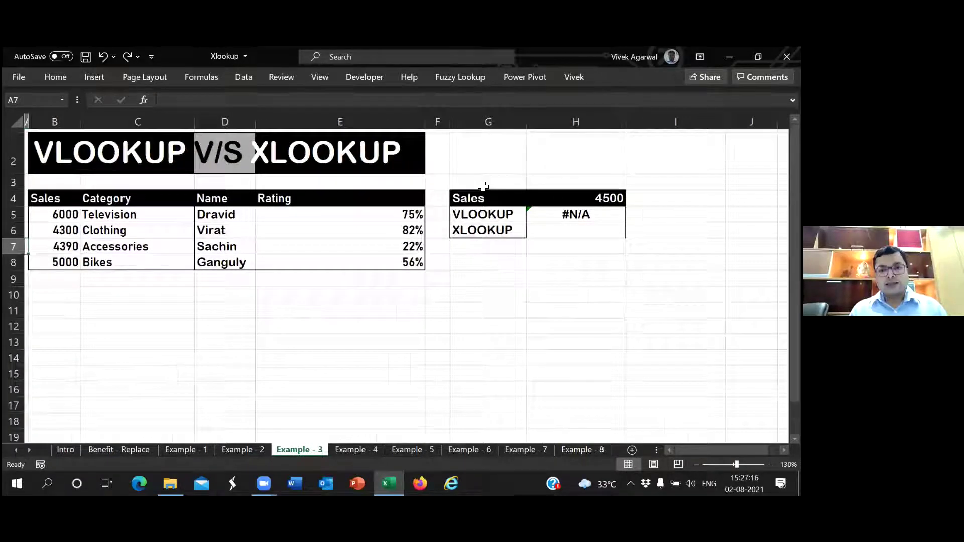
{"action": "scroll", "coordinate": [483, 187], "scroll_direction": "down", "scroll_amount": 1, "text": "ctrl"}
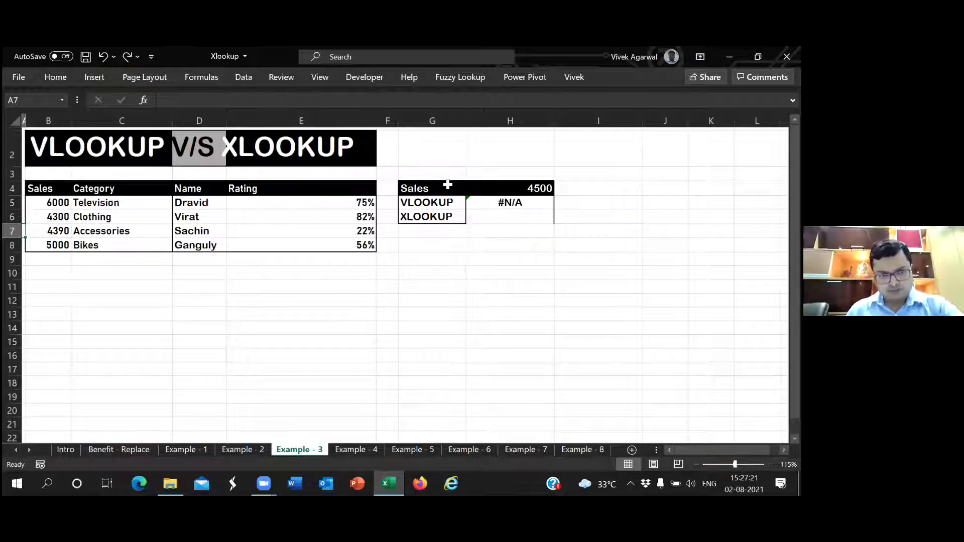
{"action": "left_click", "coordinate": [539, 188]}
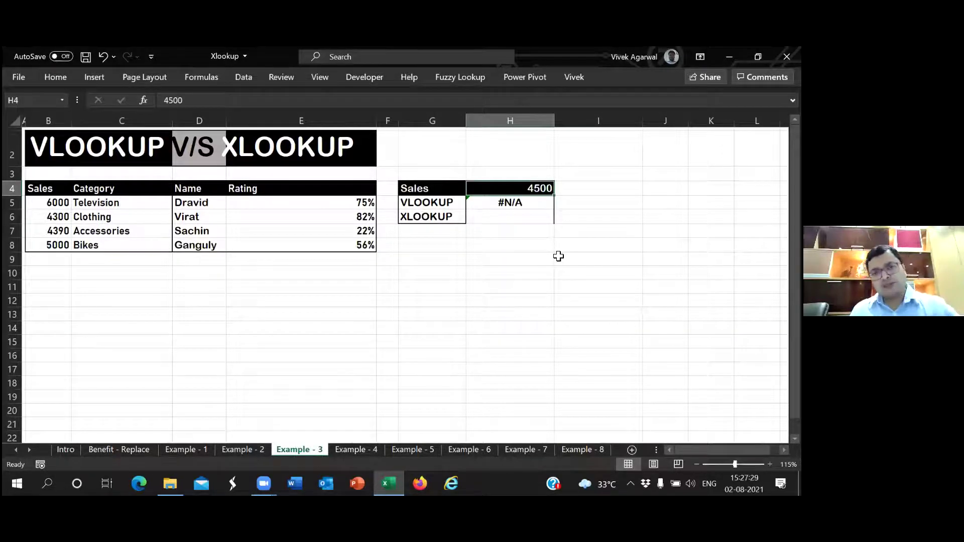
{"action": "key", "text": "Down"}
{"action": "key", "text": "Left"}
{"action": "key", "text": "Right"}
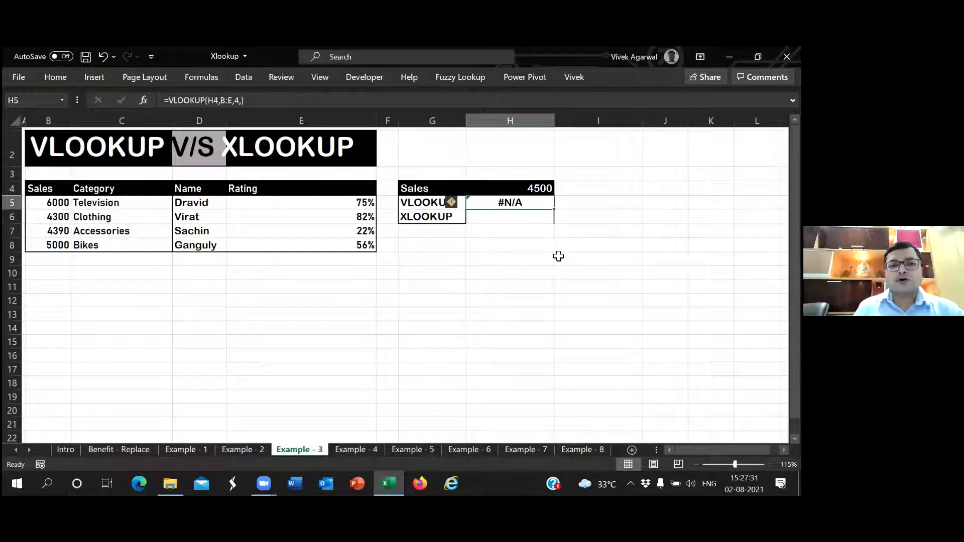
{"action": "key", "text": "Down"}
Step: Start an XLOOKUP in H6 that looks up H4 in column B and returns column E
{"action": "type", "text": "=xl"}
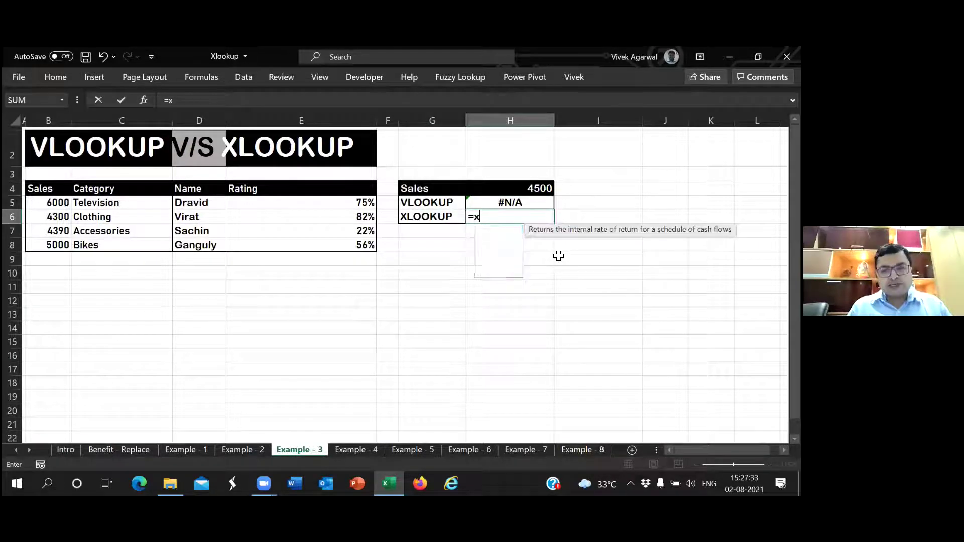
{"action": "key", "text": "Tab"}
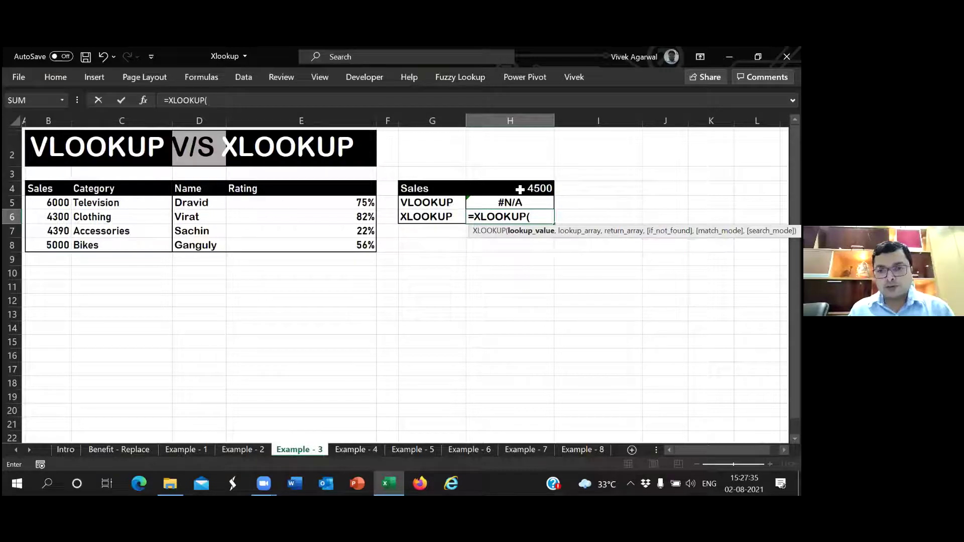
{"action": "left_click", "coordinate": [519, 189]}
{"action": "type", "text": ","}
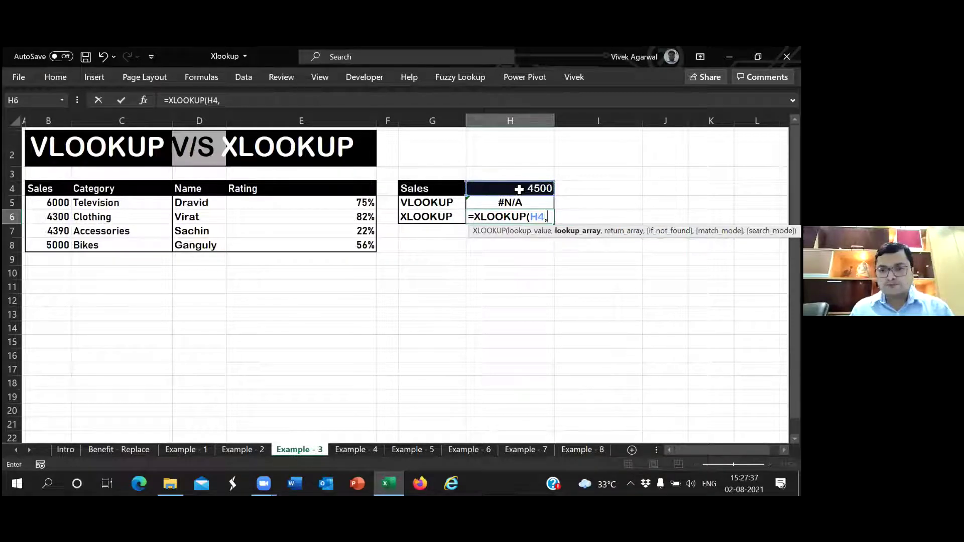
{"action": "left_click", "coordinate": [63, 119]}
{"action": "type", "text": ","}
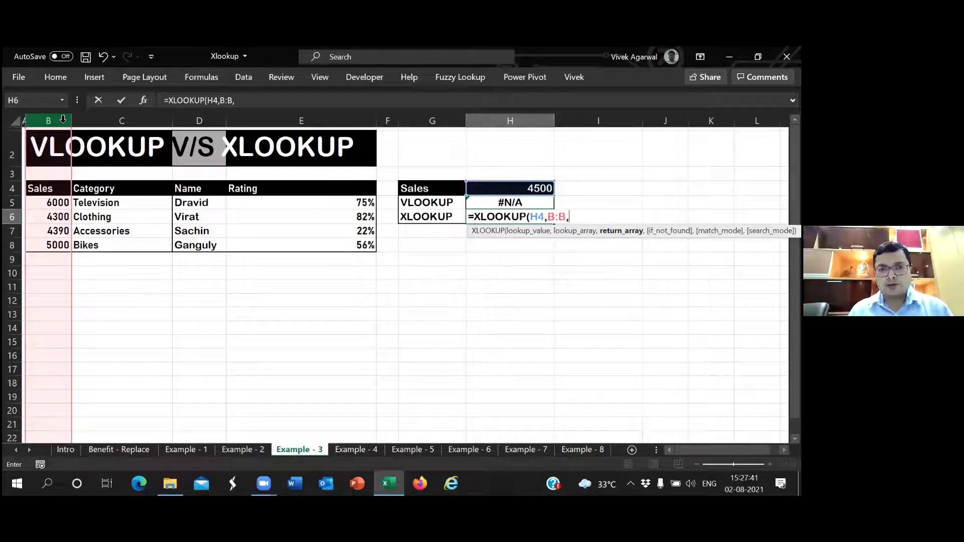
{"action": "left_click", "coordinate": [269, 121]}
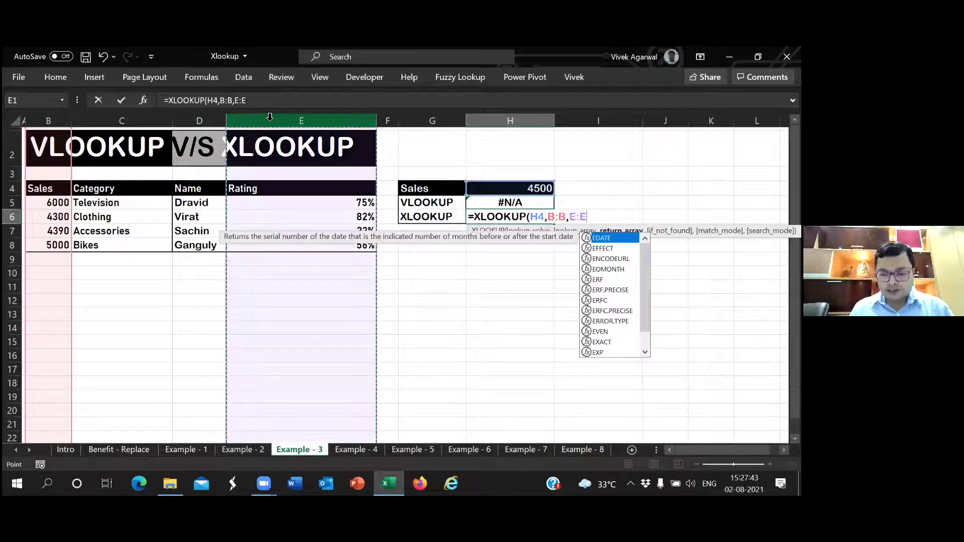
Step: Add not-found 0, match mode -1 (next smaller) and search mode 1, returning 22%
{"action": "type", "text": ","}
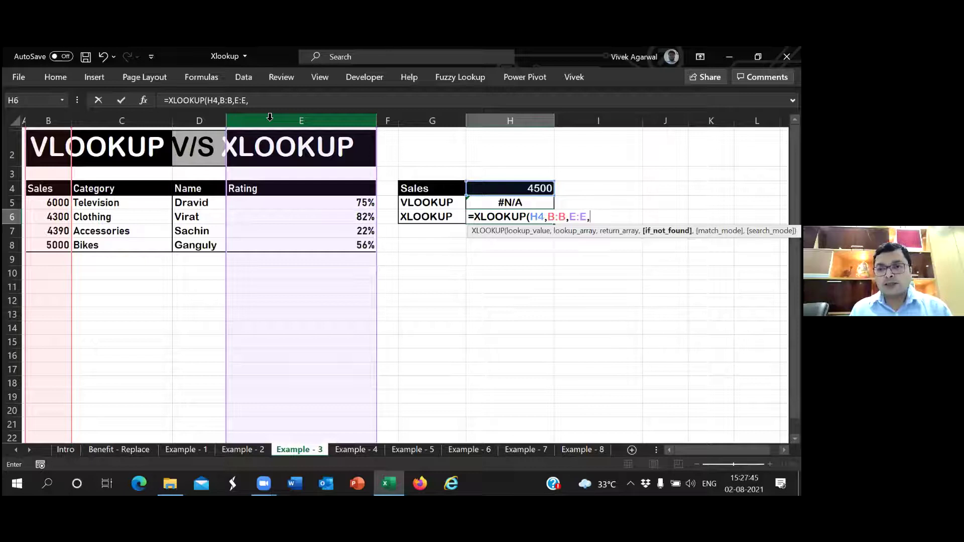
{"action": "type", "text": "0"}
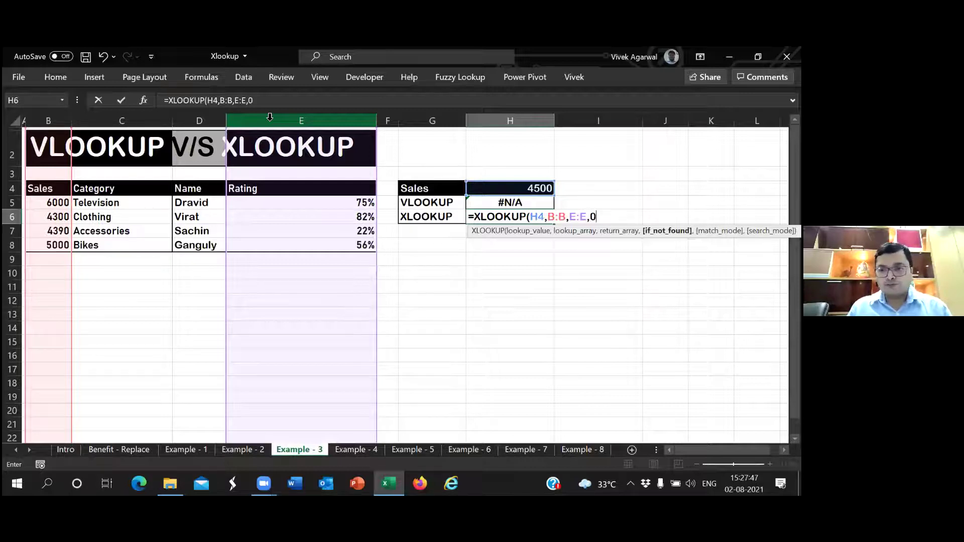
{"action": "type", "text": ","}
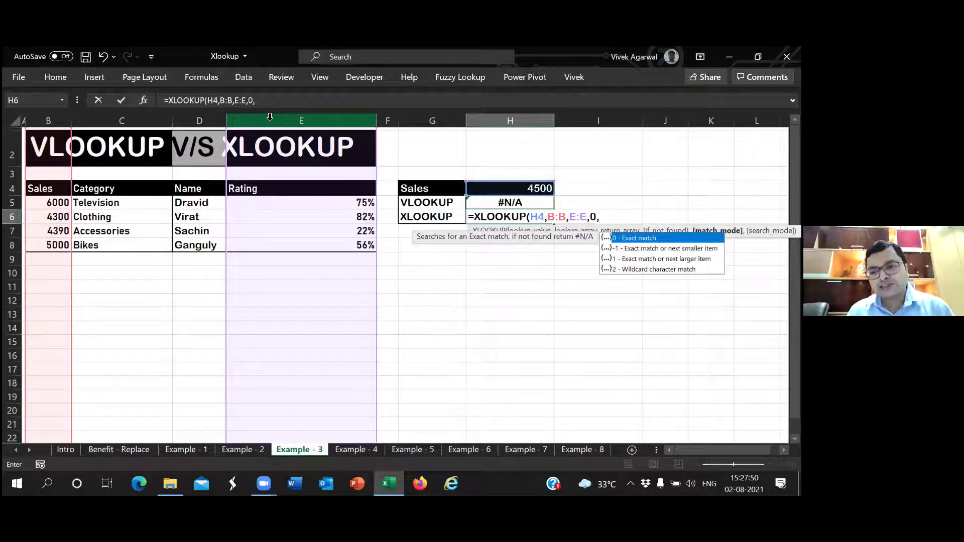
{"action": "key", "text": "Down"}
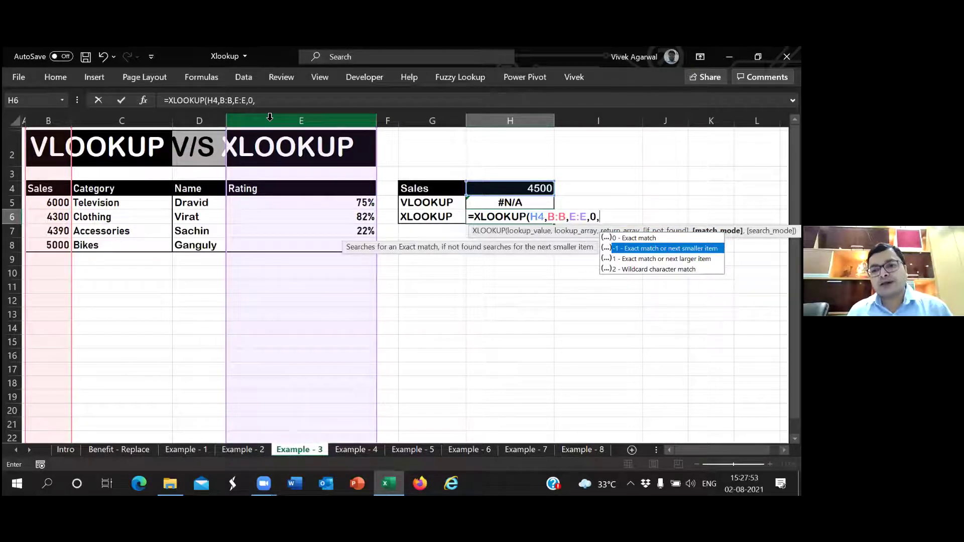
{"action": "key", "text": "Tab"}
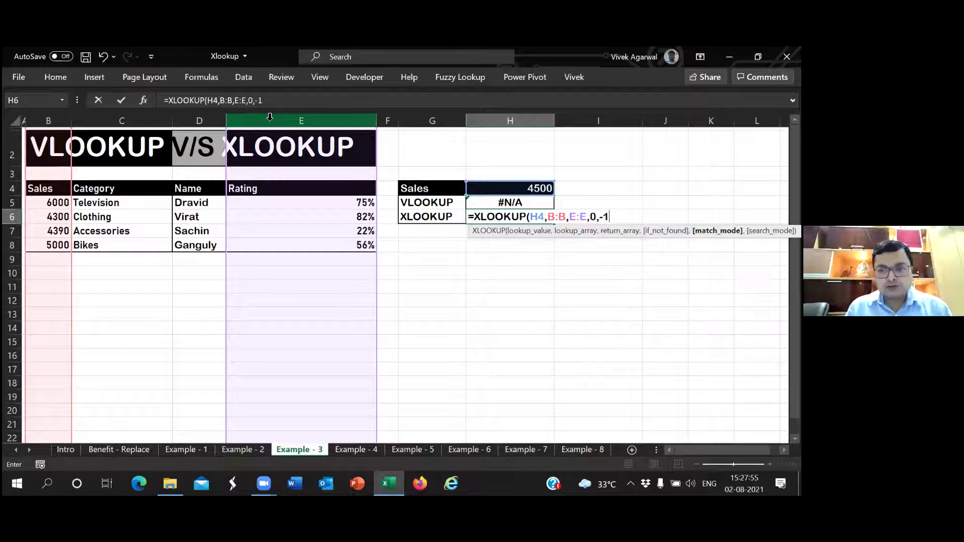
{"action": "type", "text": ","}
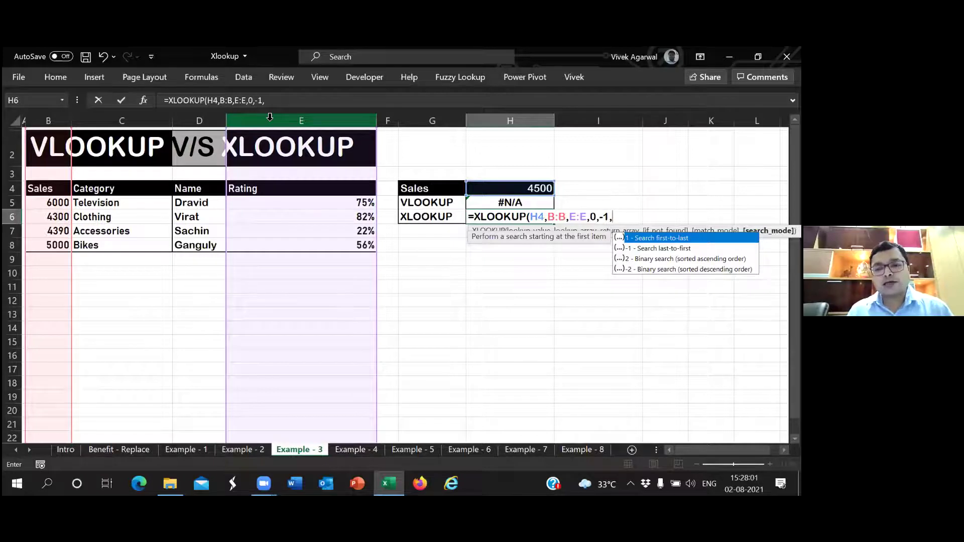
{"action": "type", "text": "1"}
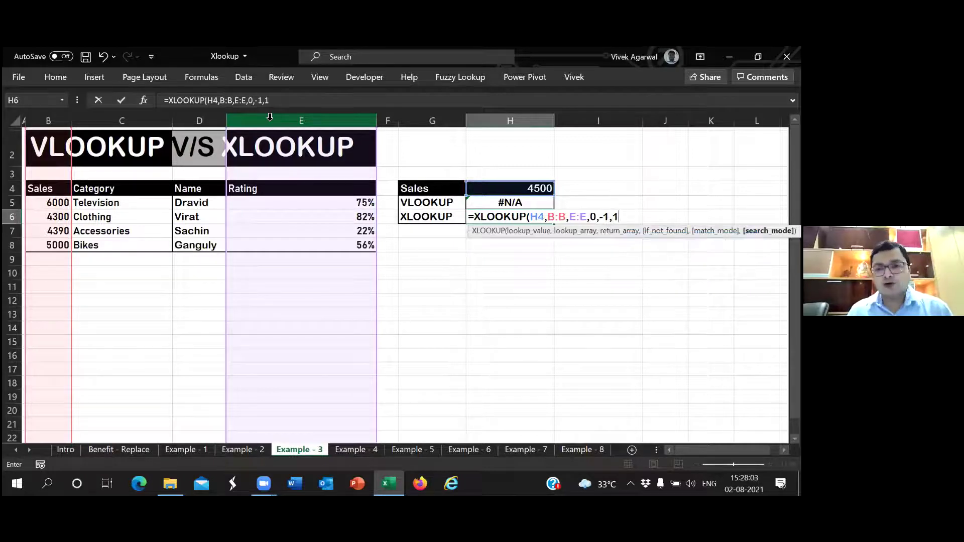
{"action": "key", "text": "Return"}
{"action": "key", "text": "Up"}
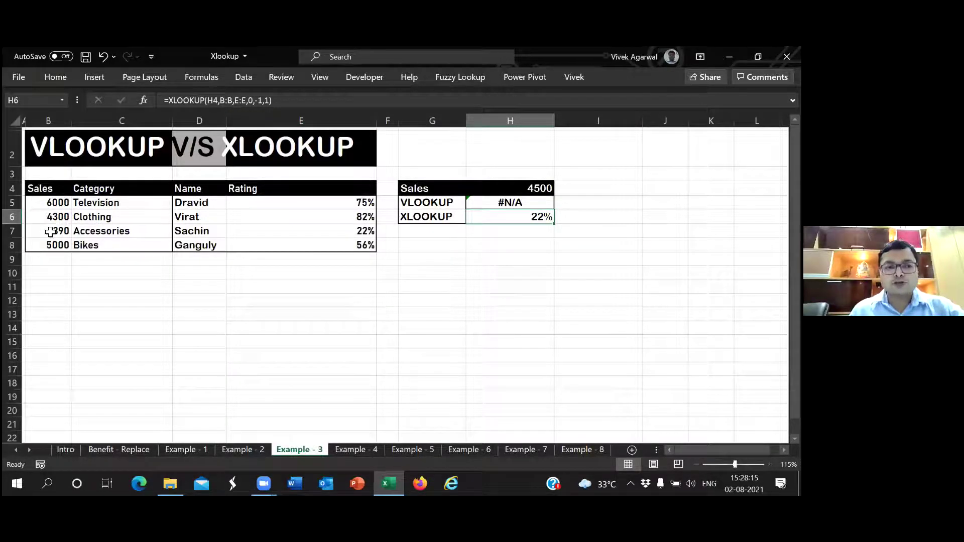
Step: Change B7's Accessories sales from 4390 to 4090 so H6's XLOOKUP shows 82%
{"action": "left_click", "coordinate": [49, 232]}
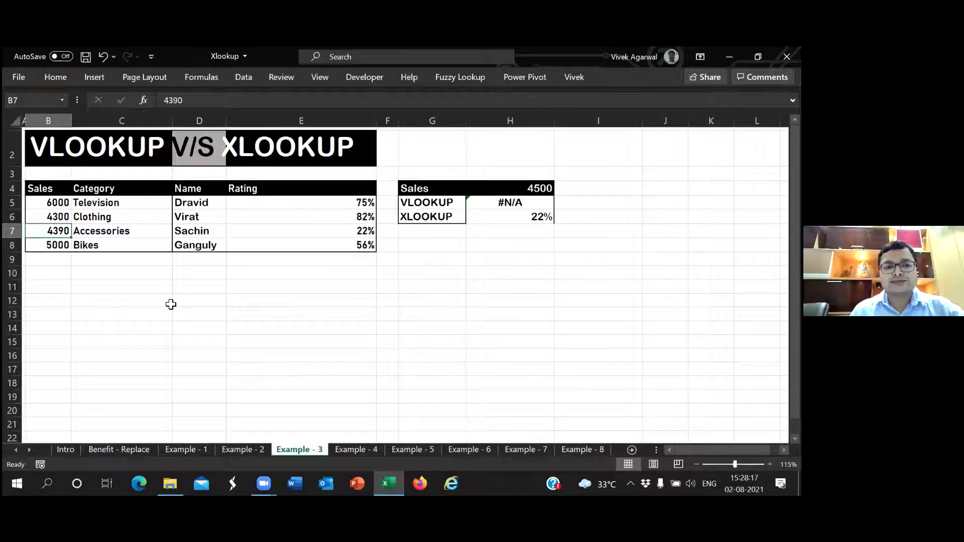
{"action": "key", "text": "F2"}
{"action": "key", "text": "Left"}
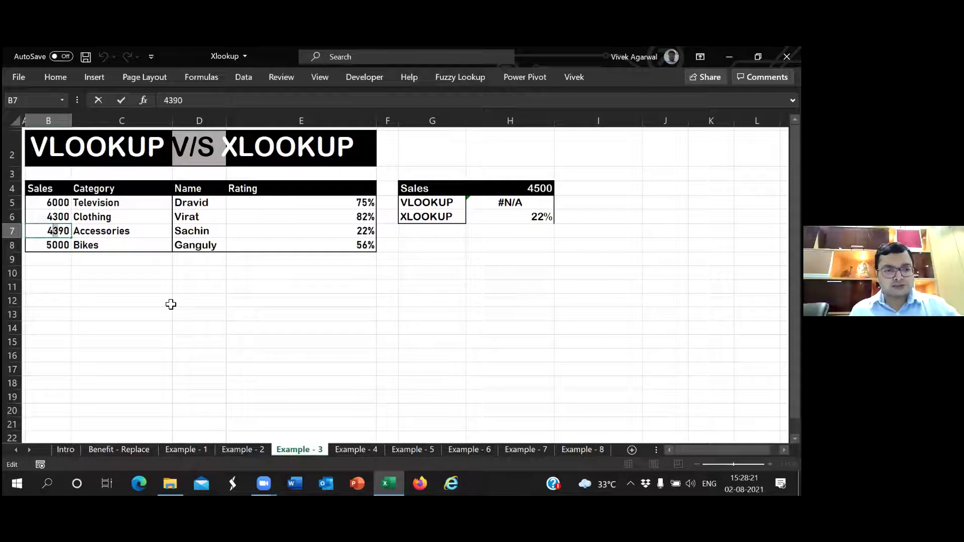
{"action": "key", "text": "Delete"}
{"action": "type", "text": "0"}
{"action": "key", "text": "Return"}
{"action": "key", "text": "Up"}
{"action": "key", "text": "Up"}
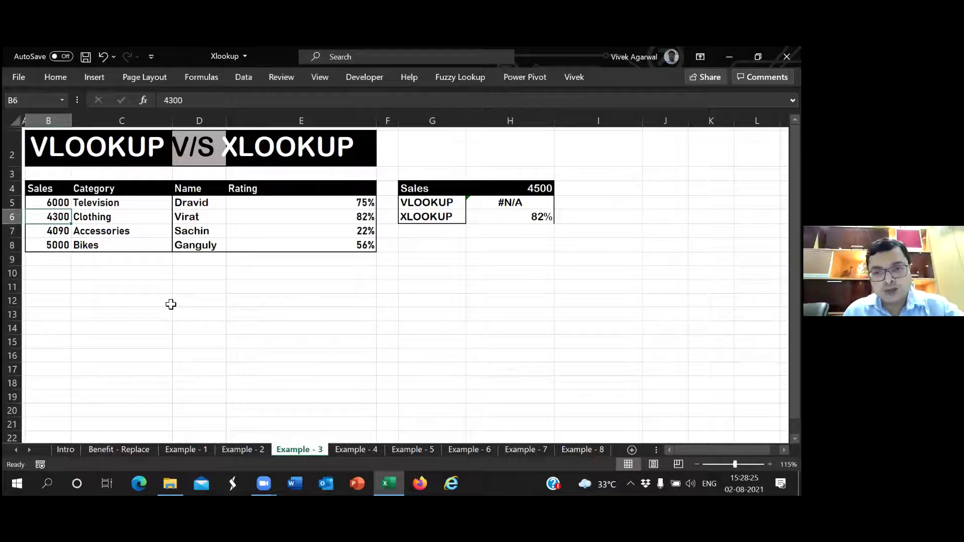
{"action": "key", "text": "Right"}
{"action": "key", "text": "Right"}
{"action": "key", "text": "Right"}
{"action": "key", "text": "Right"}
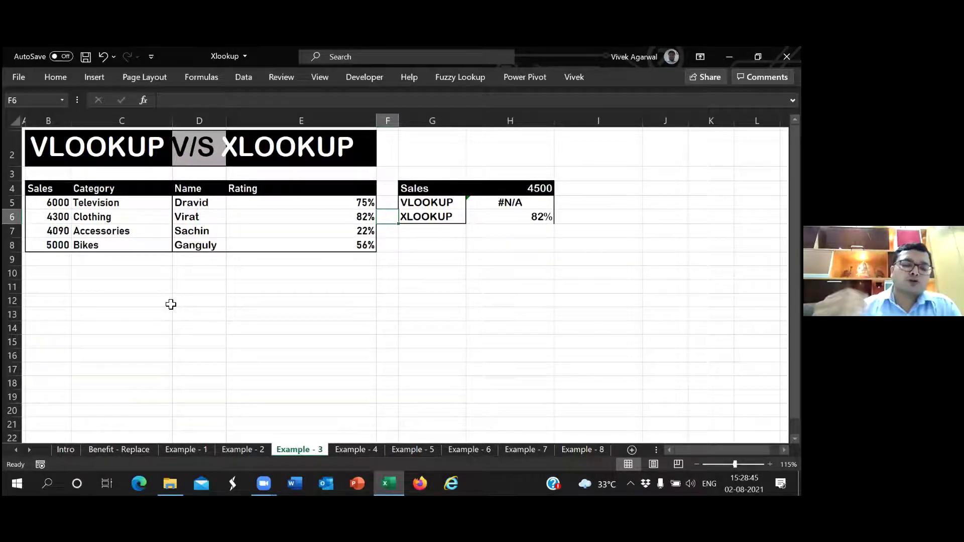
Step: Go to the Example - 8 sheet and reach Alia's entry in B11 of the Name column
{"action": "left_click", "coordinate": [434, 454]}
{"action": "left_click", "coordinate": [591, 453]}
{"action": "left_click", "coordinate": [438, 313]}
{"action": "key", "text": "ctrl+Left"}
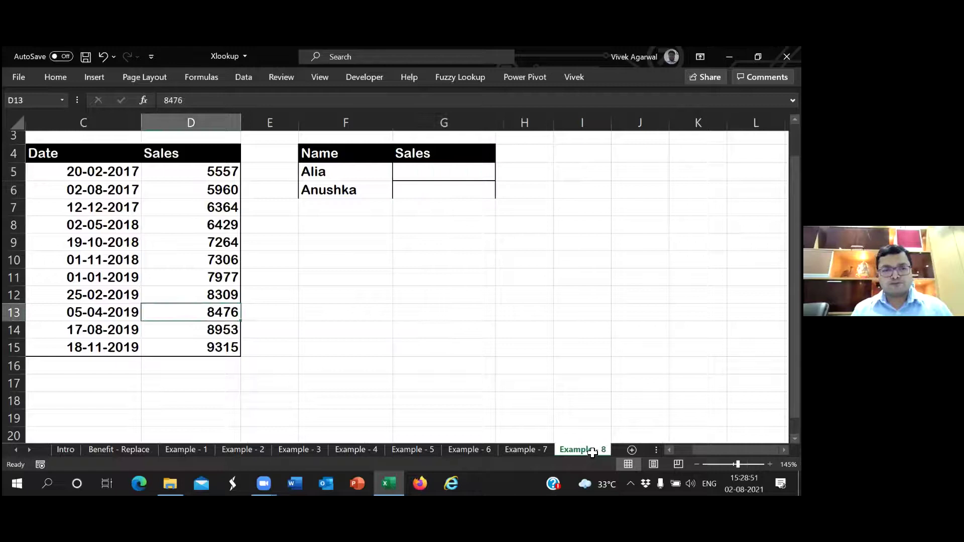
{"action": "key", "text": "ctrl+Left"}
{"action": "scroll", "coordinate": [438, 313], "scroll_direction": "down", "scroll_amount": 1, "text": "ctrl"}
{"action": "scroll", "coordinate": [438, 314], "scroll_direction": "down", "scroll_amount": 1, "text": "ctrl"}
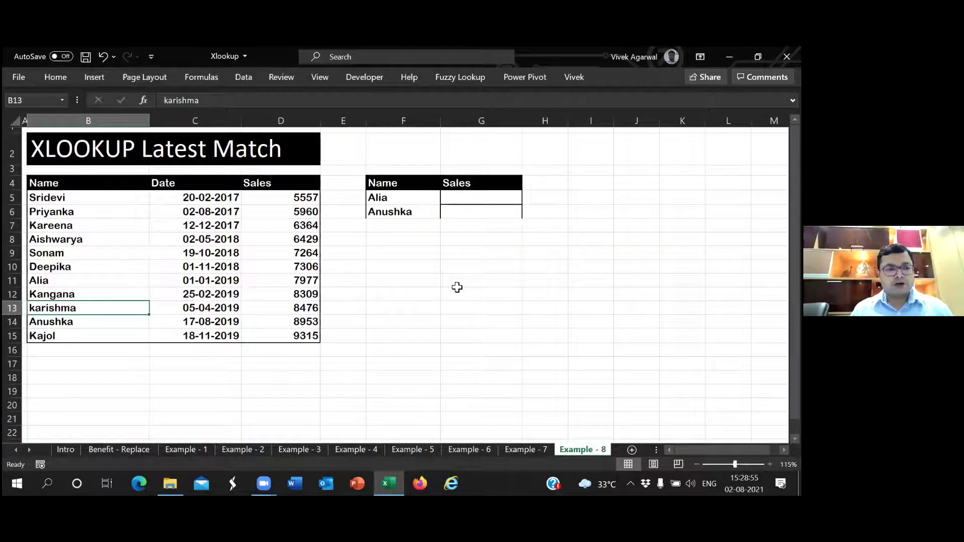
{"action": "key", "text": "Up"}
{"action": "key", "text": "Up"}
Step: Put Alia into B8 in place of Aishwarya and restore Alia in B11
{"action": "key", "text": "ctrl+c"}
{"action": "key", "text": "Up"}
{"action": "key", "text": "Up"}
{"action": "key", "text": "Up"}
{"action": "key", "text": "ctrl+v"}
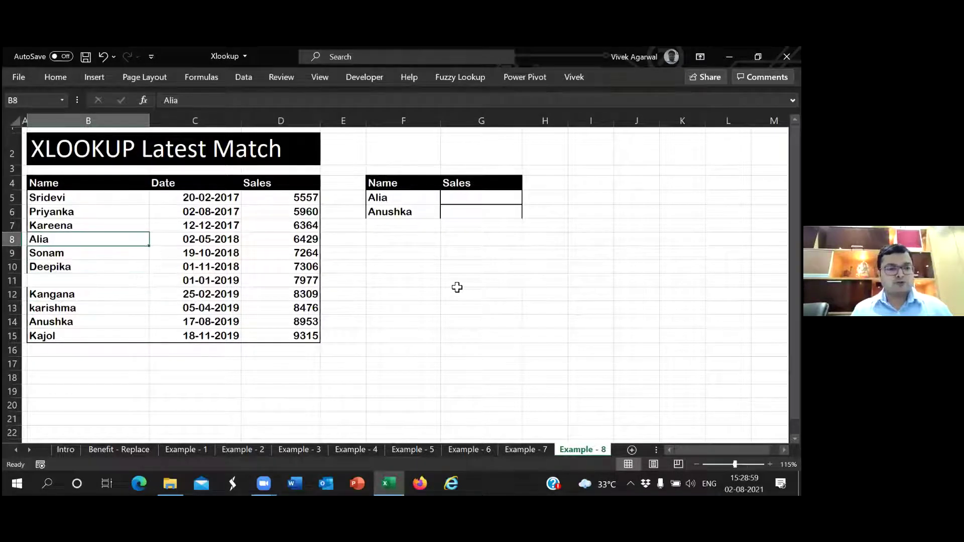
{"action": "key", "text": "ctrl+c"}
{"action": "key", "text": "Down"}
{"action": "key", "text": "Down"}
{"action": "key", "text": "Down"}
{"action": "key", "text": "Return"}
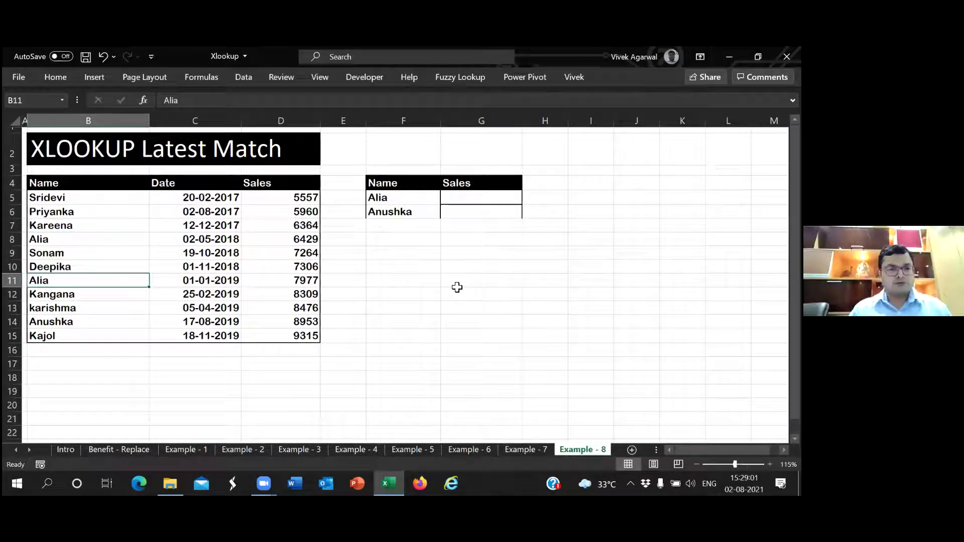
{"action": "left_click", "coordinate": [474, 202]}
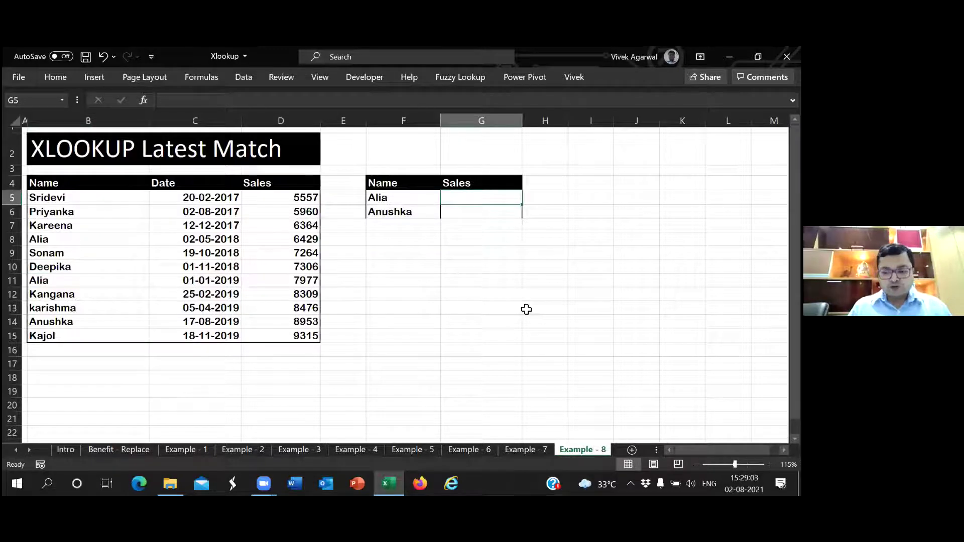
Step: Enter an XLOOKUP in G5 that finds F5's Alia in column B and returns column D
{"action": "type", "text": "=xl"}
{"action": "key", "text": "Tab"}
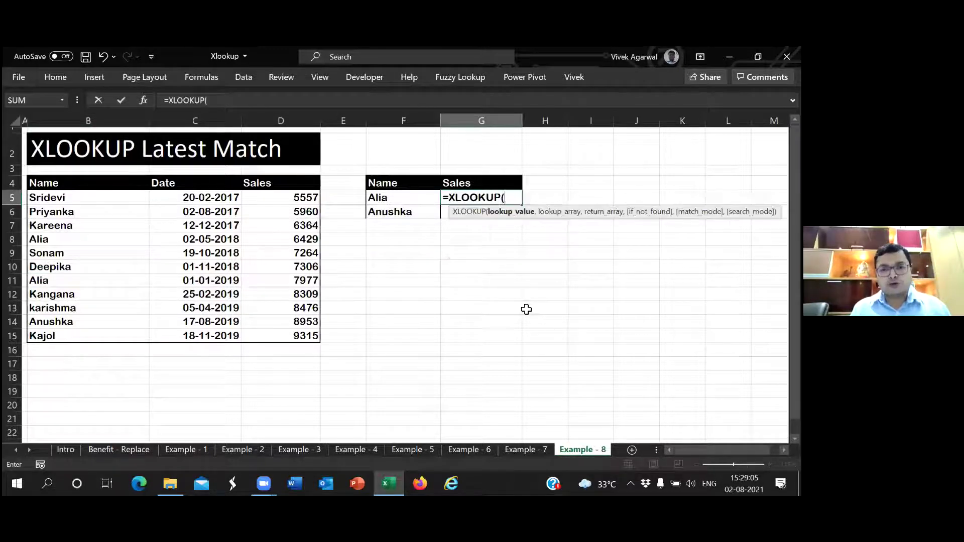
{"action": "key", "text": "Left"}
{"action": "type", "text": ","}
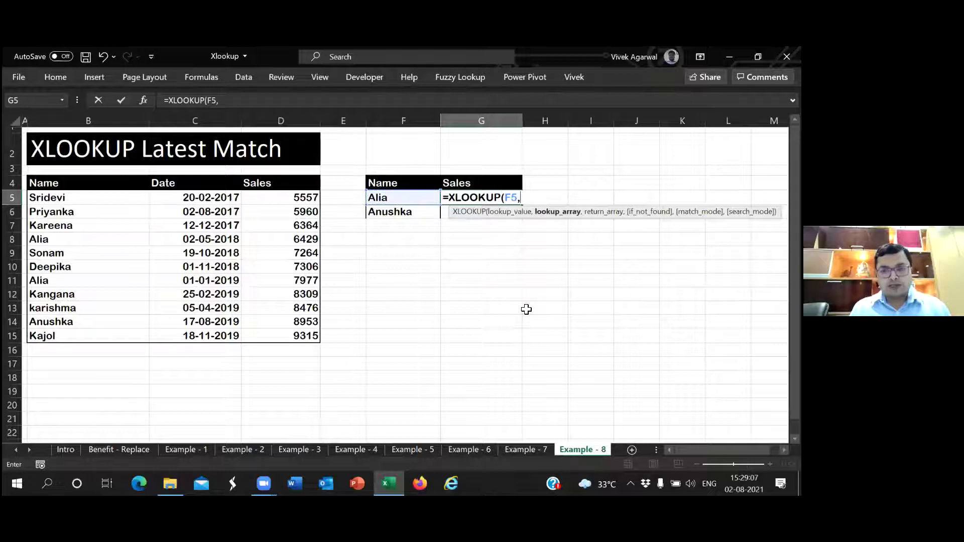
{"action": "left_click", "coordinate": [124, 117]}
{"action": "type", "text": ","}
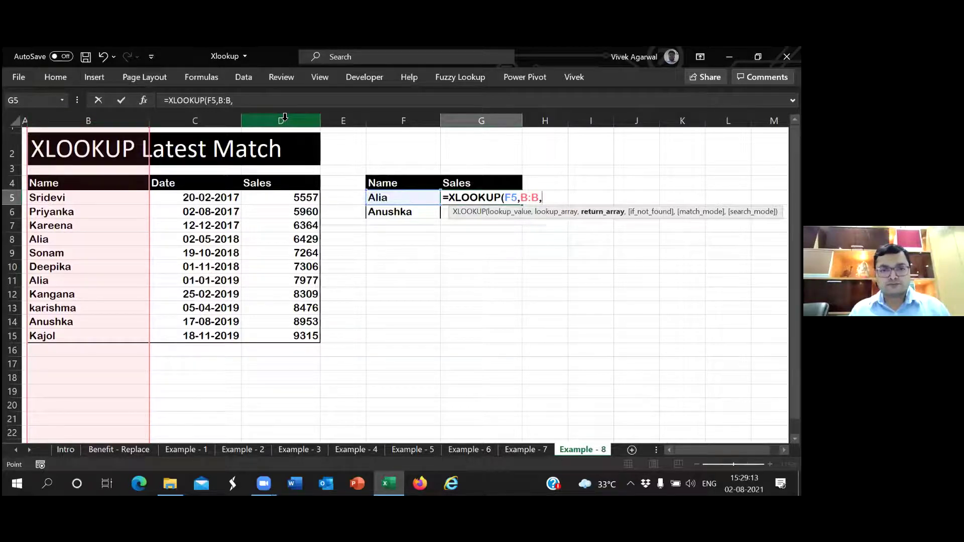
{"action": "left_click", "coordinate": [285, 117]}
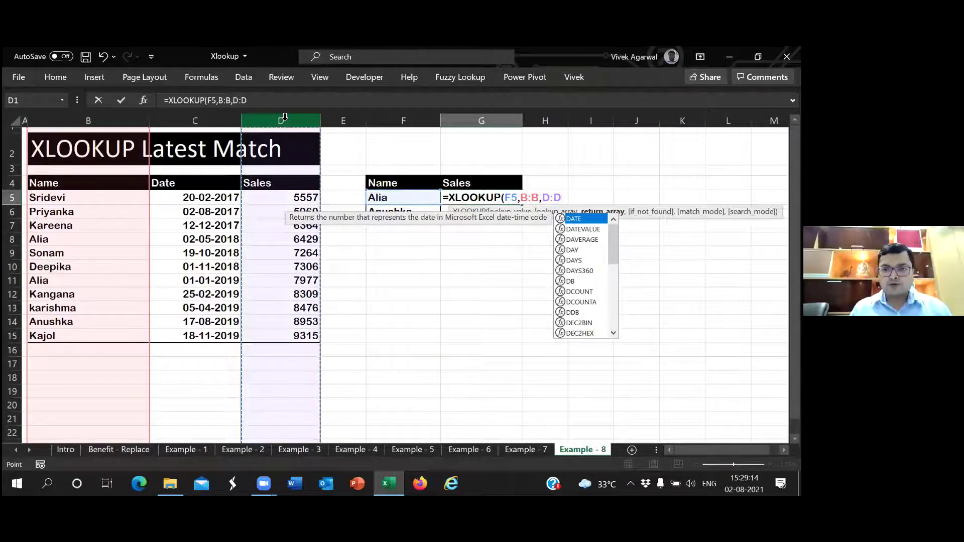
{"action": "type", "text": ",0,"}
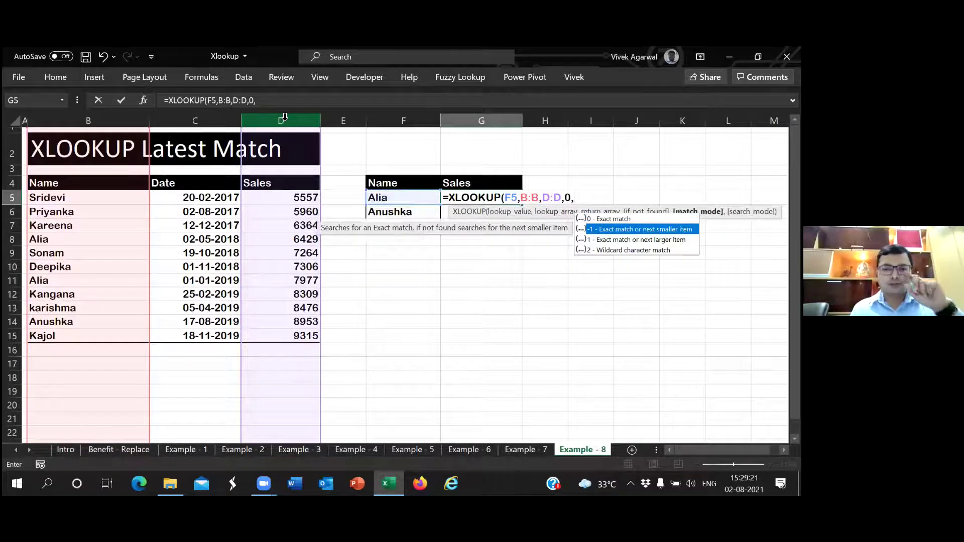
{"action": "key", "text": "Up"}
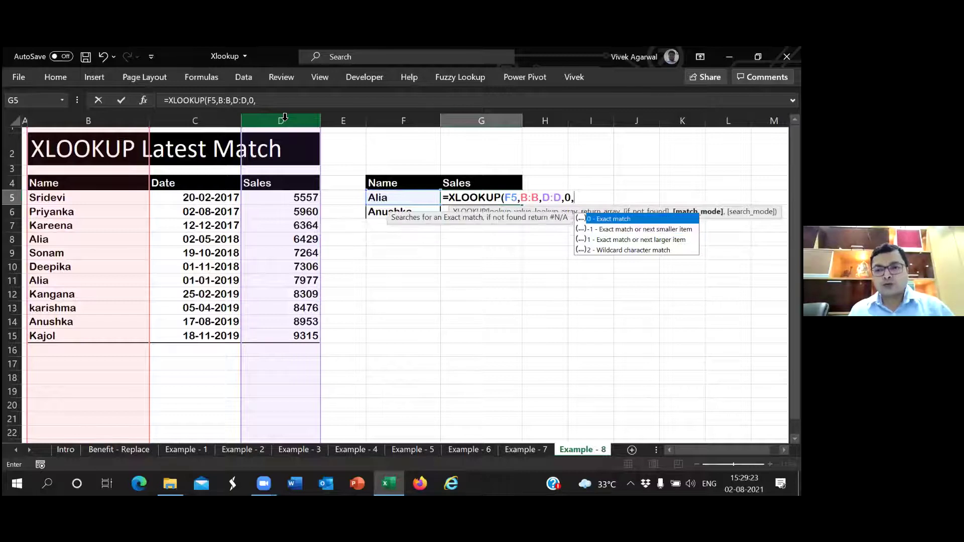
{"action": "key", "text": "Return"}
Step: Revise G5's arguments to not-found 0 and exact match 0, then commit it
{"action": "key", "text": "Up"}
{"action": "key", "text": "F2"}
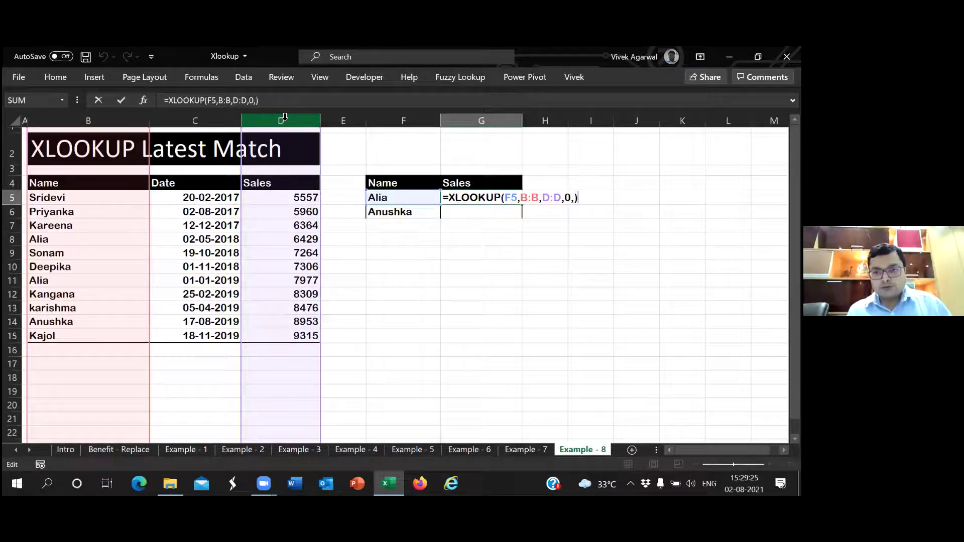
{"action": "key", "text": "Left"}
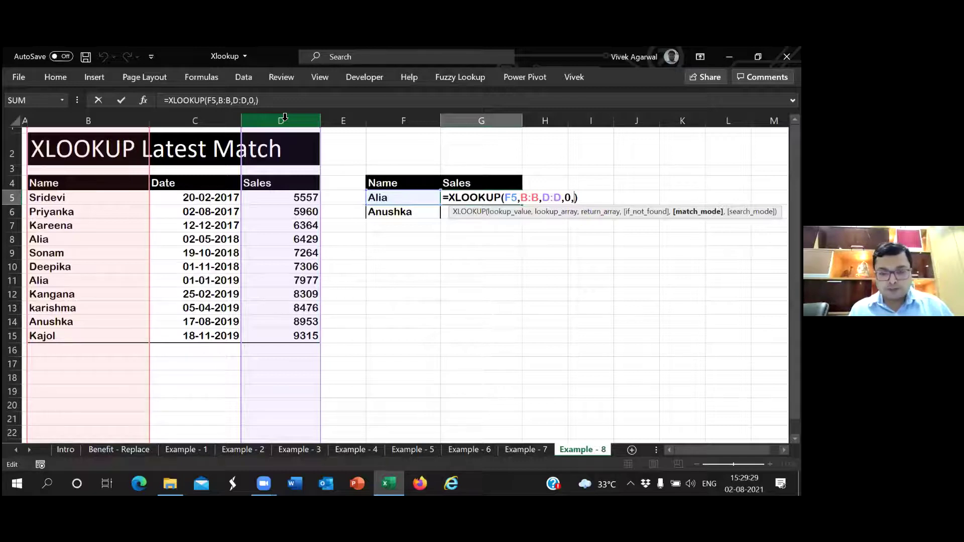
{"action": "type", "text": "-1"}
{"action": "key", "text": "BackSpace"}
{"action": "key", "text": "BackSpace"}
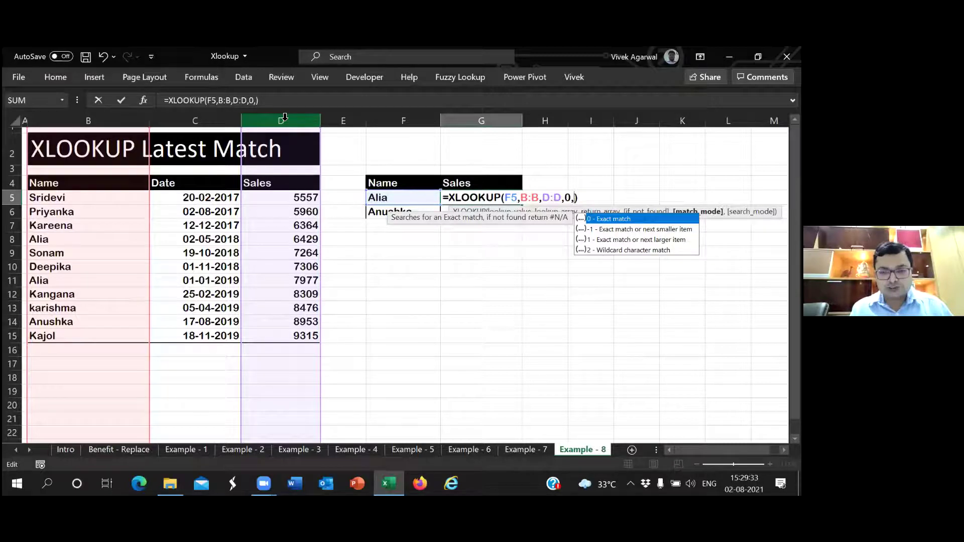
{"action": "type", "text": "0"}
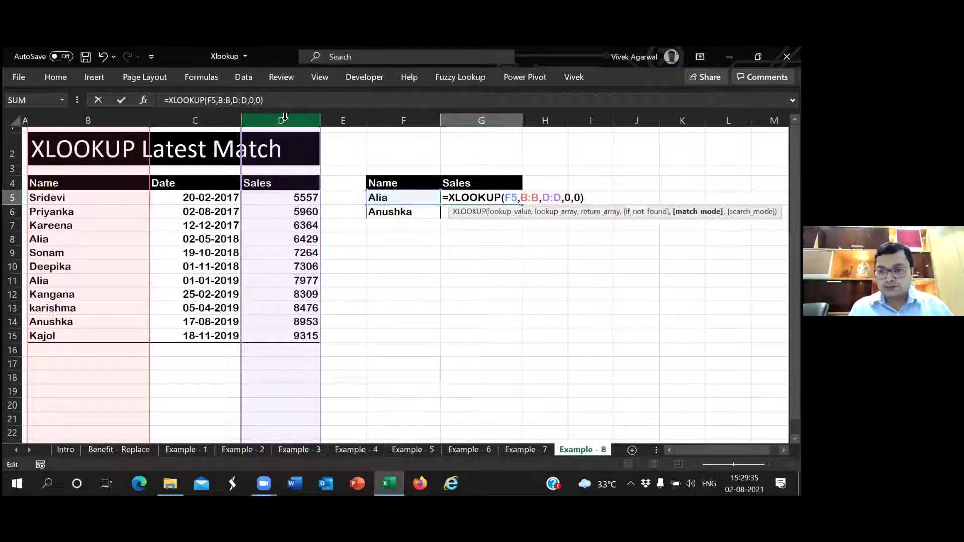
{"action": "type", "text": ","}
{"action": "key", "text": "Down"}
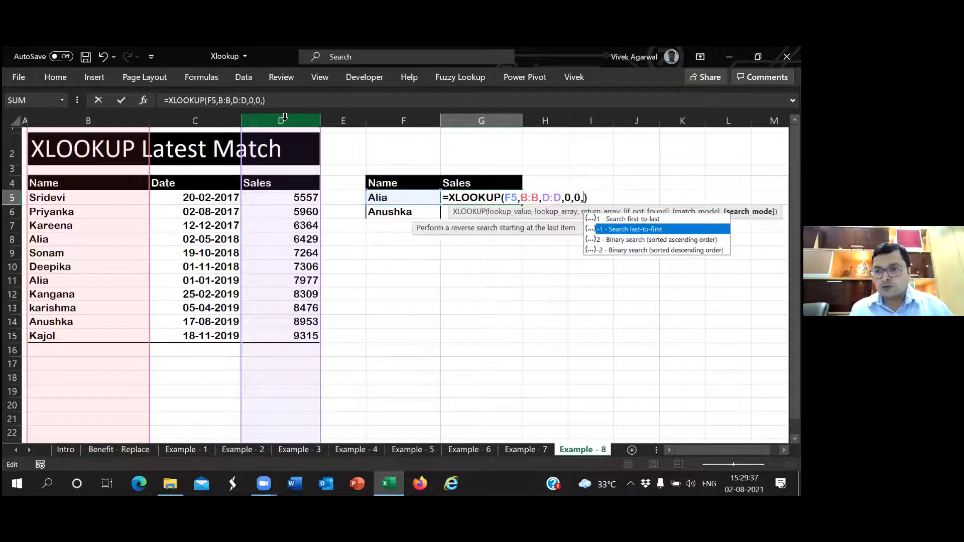
{"action": "key", "text": "Return"}
Step: Inspect the Date and Sales columns to compare Alia's two table entries
{"action": "key", "text": "Up"}
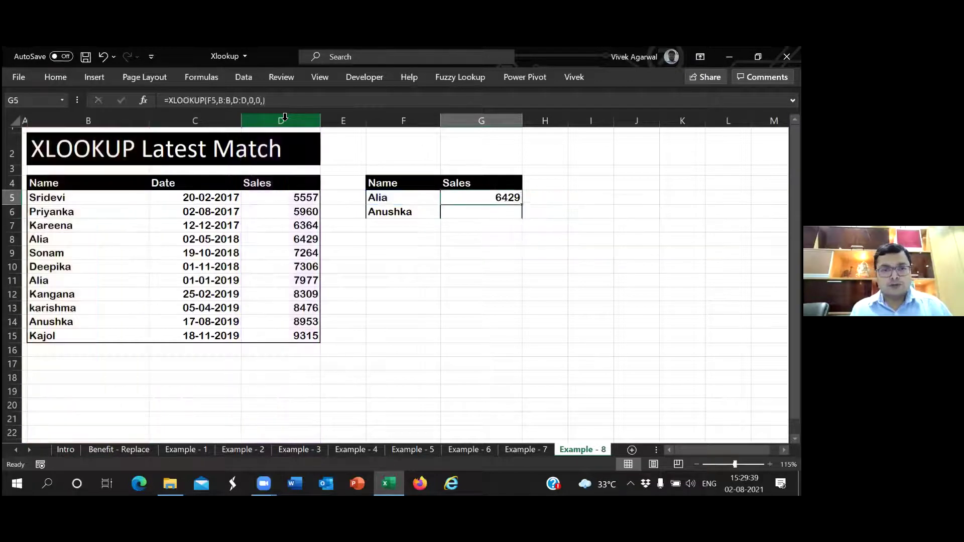
{"action": "key", "text": "Left"}
{"action": "key", "text": "Left"}
{"action": "key", "text": "Left"}
{"action": "key", "text": "Left"}
{"action": "key", "text": "Down"}
{"action": "key", "text": "Down"}
{"action": "key", "text": "Down"}
{"action": "key", "text": "Down"}
{"action": "key", "text": "Down"}
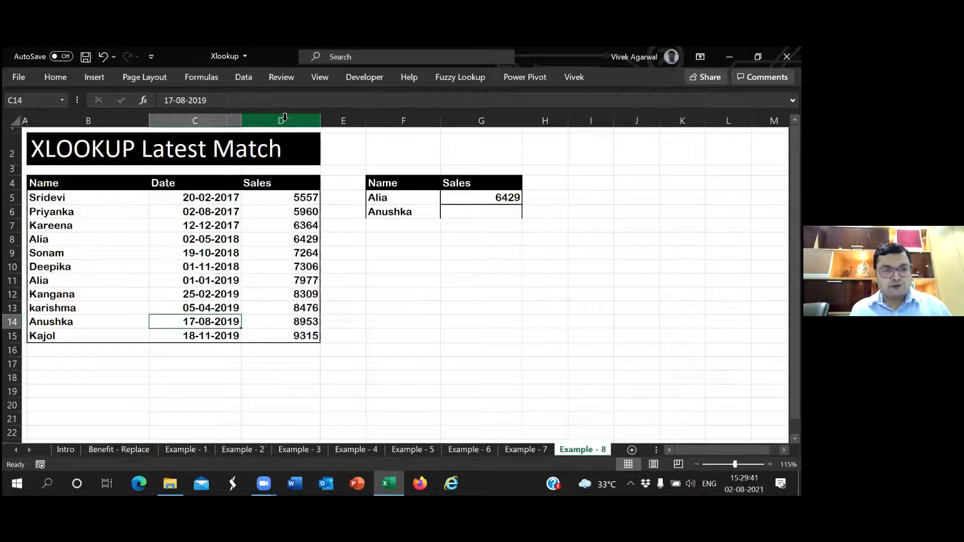
{"action": "key", "text": "Up"}
{"action": "key", "text": "Up"}
{"action": "key", "text": "Up"}
{"action": "key", "text": "Up"}
{"action": "key", "text": "Up"}
{"action": "key", "text": "Up"}
{"action": "key", "text": "Right"}
{"action": "key", "text": "Up"}
{"action": "key", "text": "Up"}
{"action": "key", "text": "Right"}
{"action": "key", "text": "Up"}
{"action": "key", "text": "Right"}
{"action": "key", "text": "Right"}
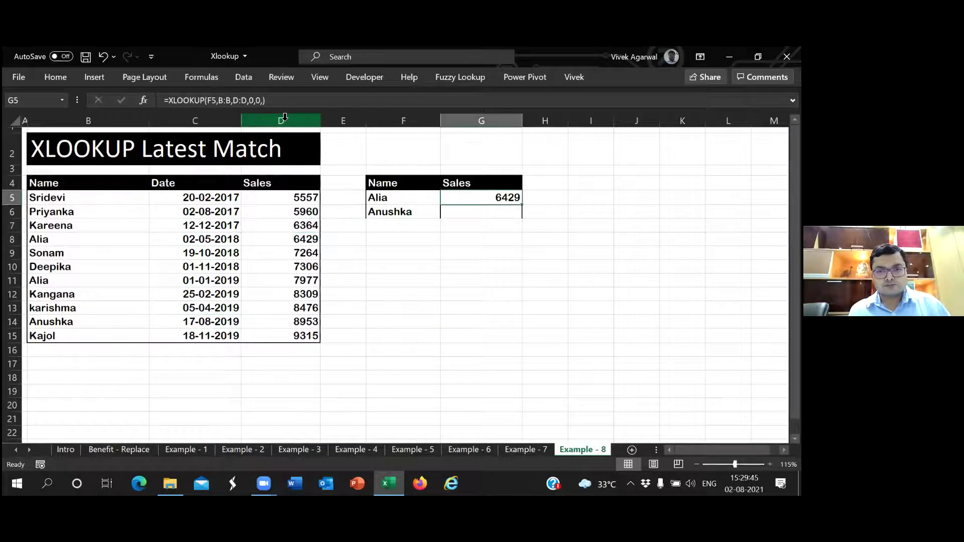
Step: Add search mode -1 to G5 so it returns Alia's latest sale, 7977 in D11
{"action": "key", "text": "F2"}
{"action": "key", "text": "Left"}
{"action": "key", "text": "Left"}
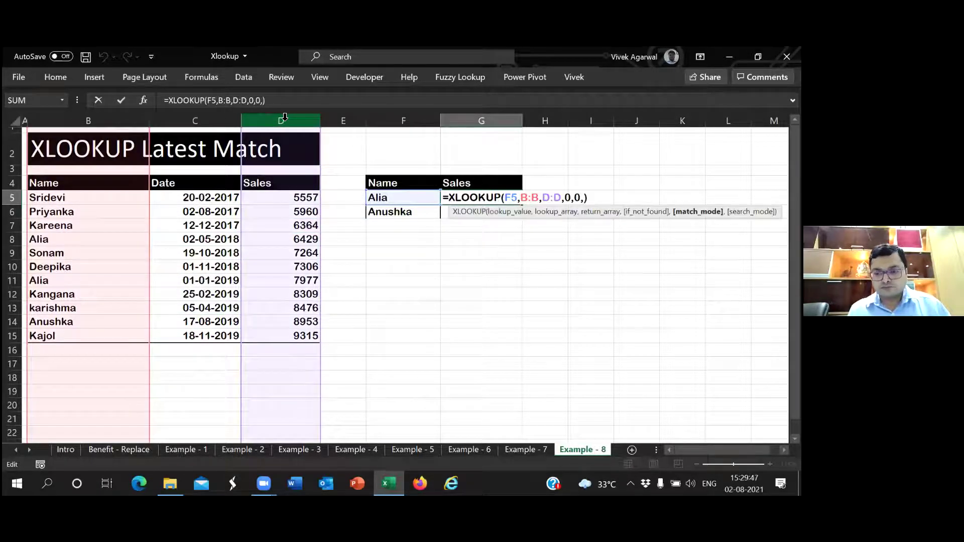
{"action": "key", "text": "Right"}
{"action": "type", "text": "-1"}
{"action": "key", "text": "ctrl+Return"}
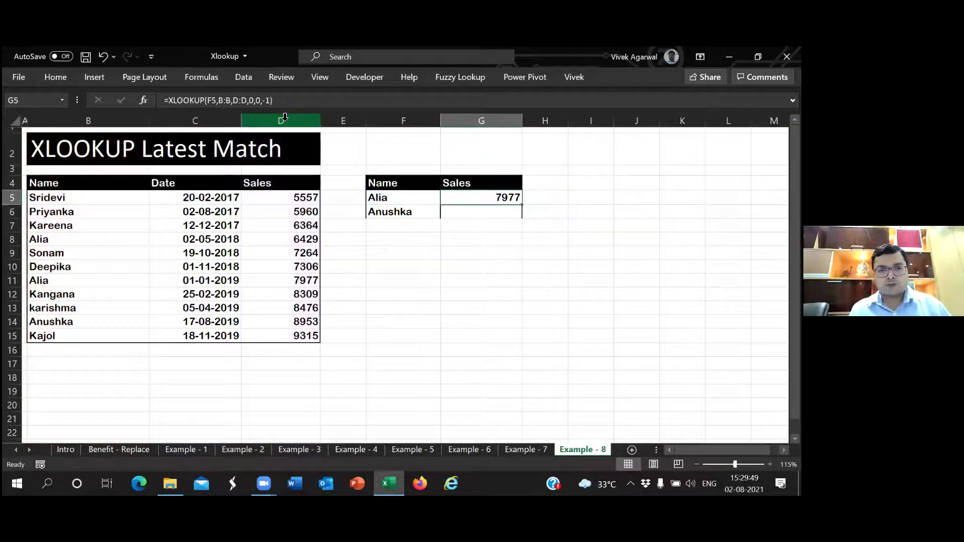
{"action": "left_click", "coordinate": [32, 334]}
{"action": "key", "text": "Up"}
{"action": "key", "text": "Up"}
{"action": "key", "text": "Up"}
{"action": "key", "text": "Up"}
{"action": "key", "text": "Right"}
{"action": "key", "text": "Right"}
{"action": "key", "text": "Right"}
{"action": "key", "text": "Left"}
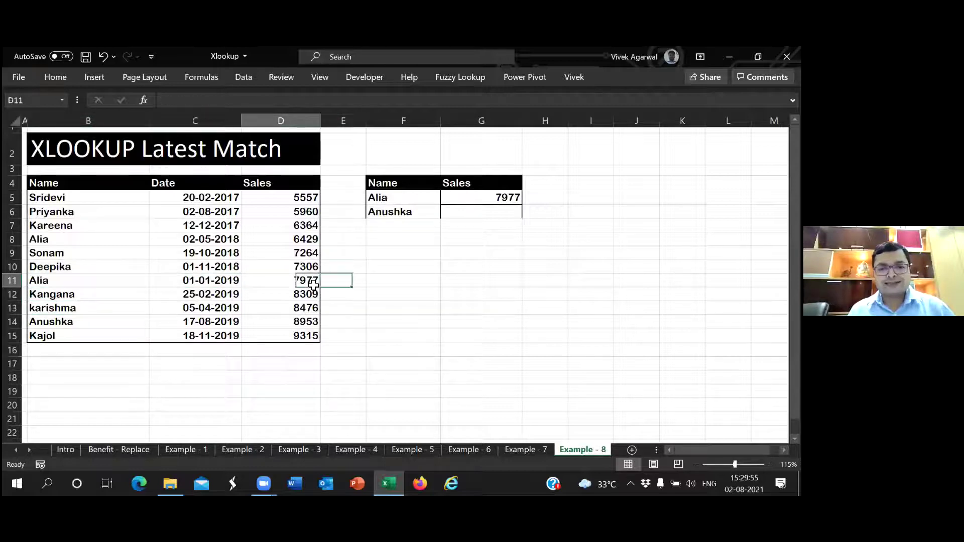
Step: Re-commit G5's formula so it returns Alia's first-listed sale, 6429
{"action": "left_click", "coordinate": [496, 198]}
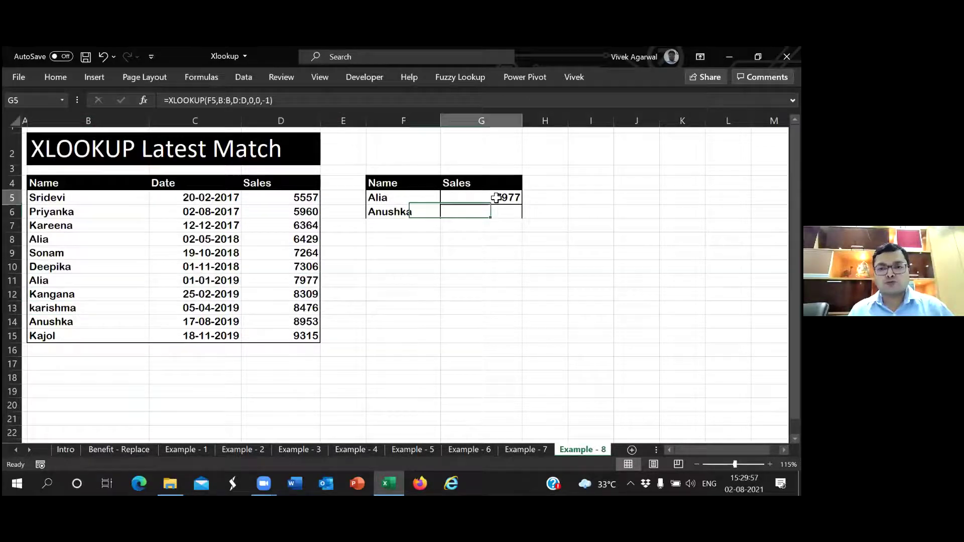
{"action": "key", "text": "F2"}
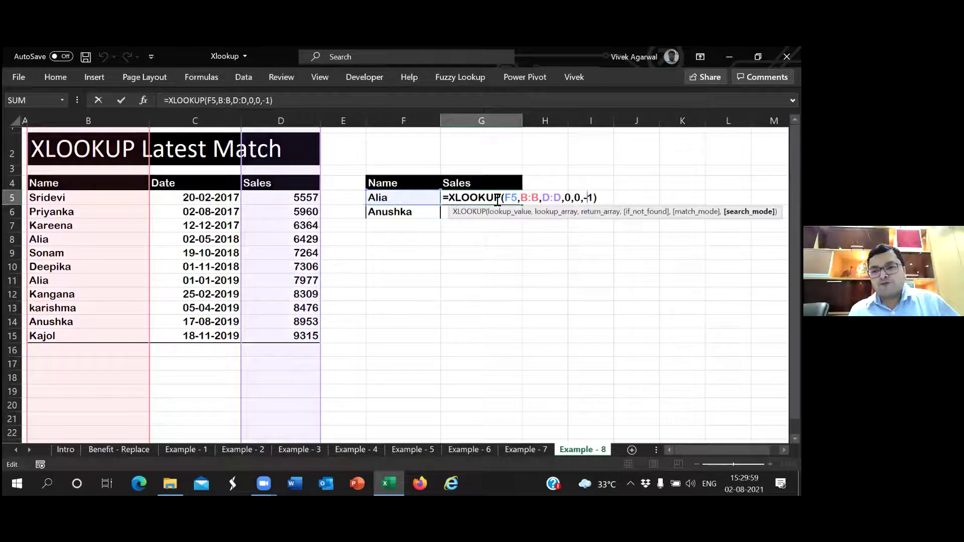
{"action": "key", "text": "Return"}
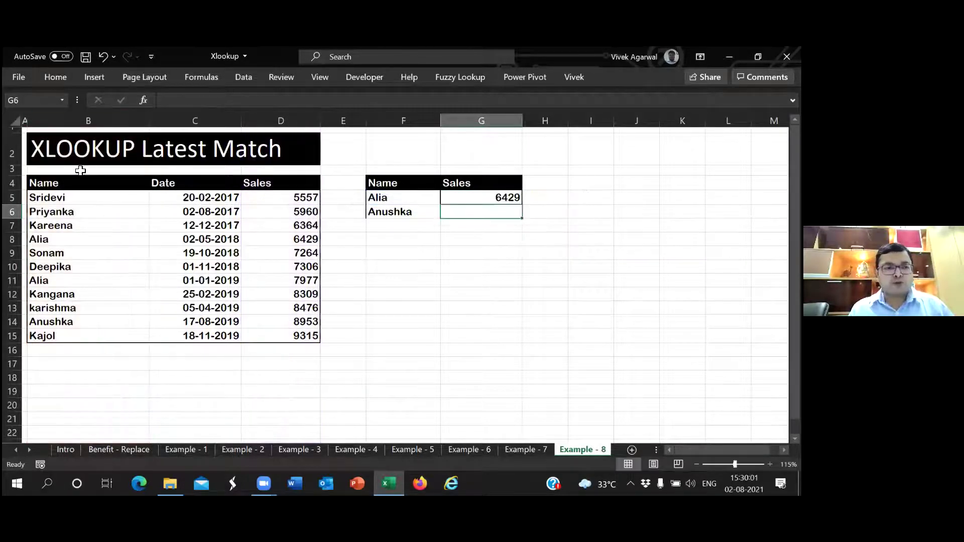
{"action": "left_click", "coordinate": [78, 182]}
{"action": "key", "text": "Down"}
{"action": "key", "text": "Down"}
{"action": "key", "text": "Down"}
{"action": "key", "text": "Down"}
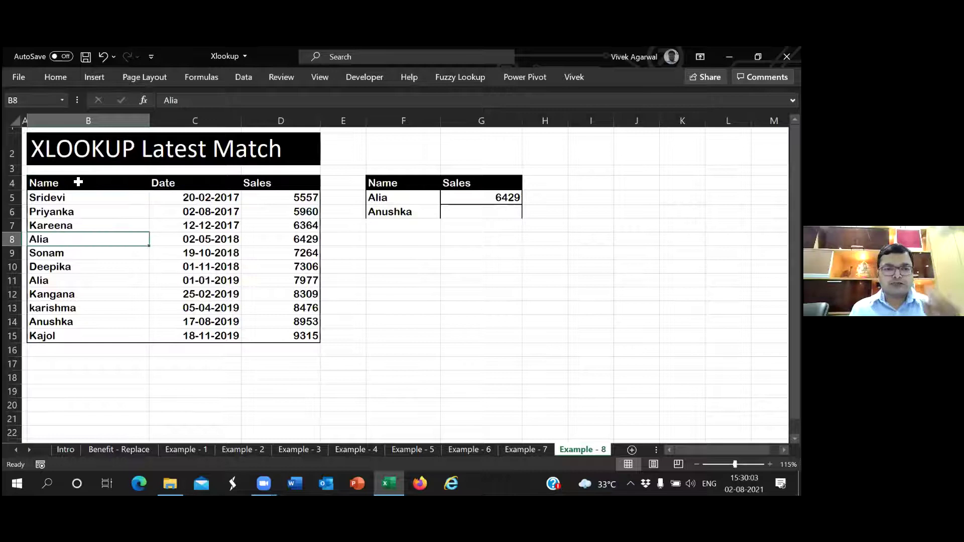
{"action": "key", "text": "Right"}
{"action": "key", "text": "Right"}
{"action": "key", "text": "Right"}
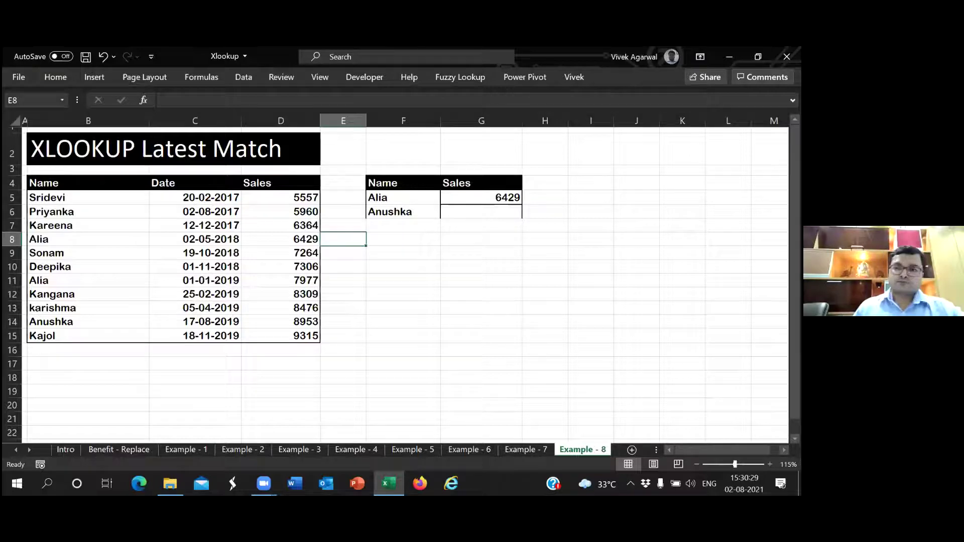
Step: Close the Xlookup workbook and go to the Advance Fill sheet of Advance Filling & Flash Fill
{"action": "key", "text": "ctrl+w"}
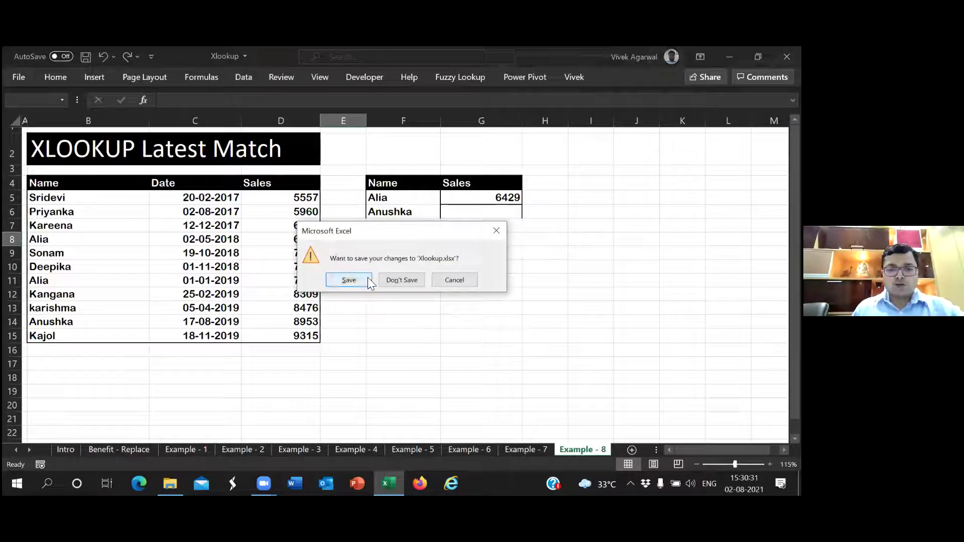
{"action": "left_click", "coordinate": [386, 279]}
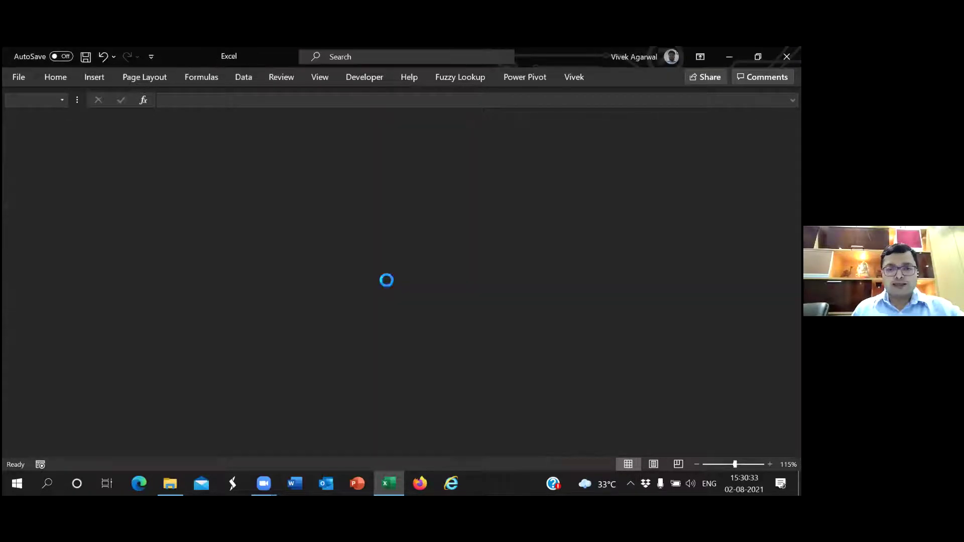
{"action": "key", "text": "ctrl+w"}
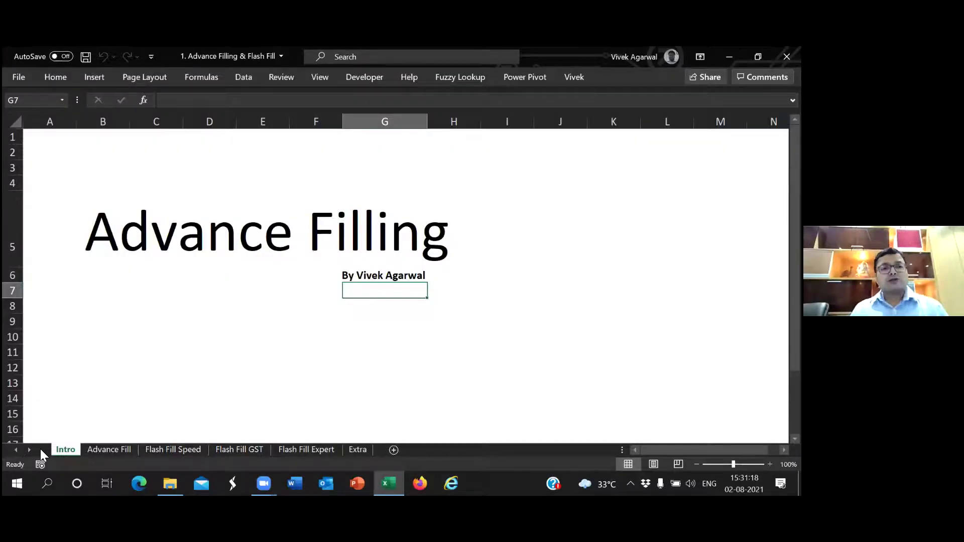
{"action": "key", "text": "ctrl+Page_Down"}
{"action": "key", "text": "Up"}
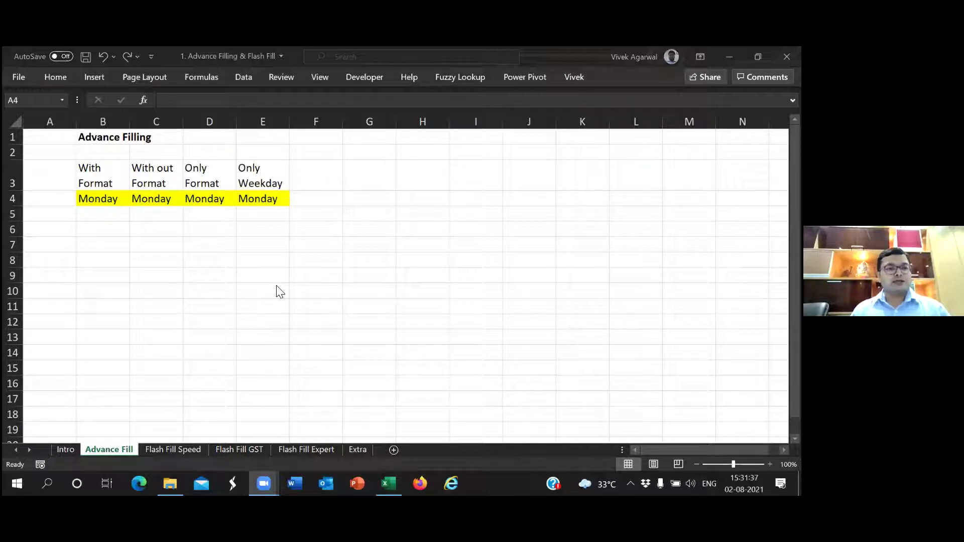
Step: Enter 1 in cell G4 beside the Monday row
{"action": "left_click", "coordinate": [101, 200]}
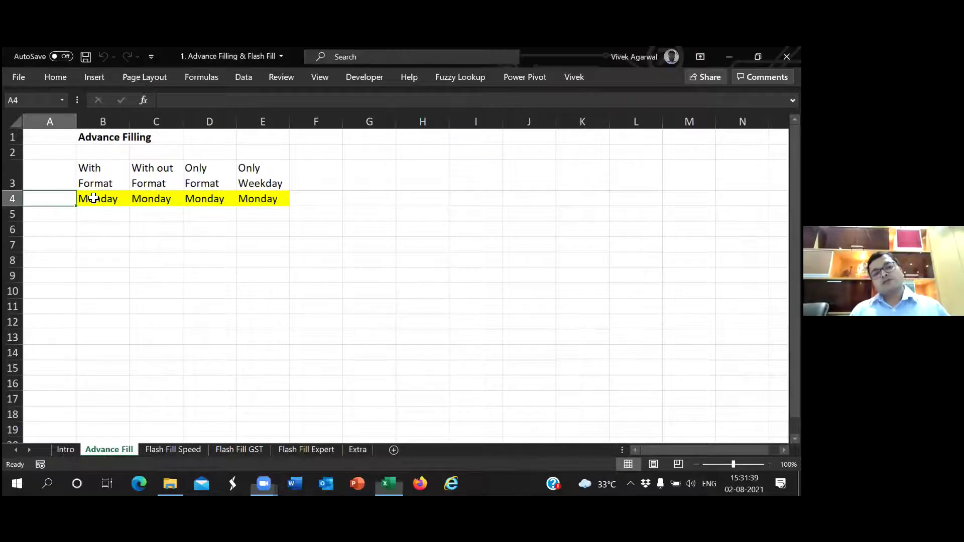
{"action": "key", "text": "Right"}
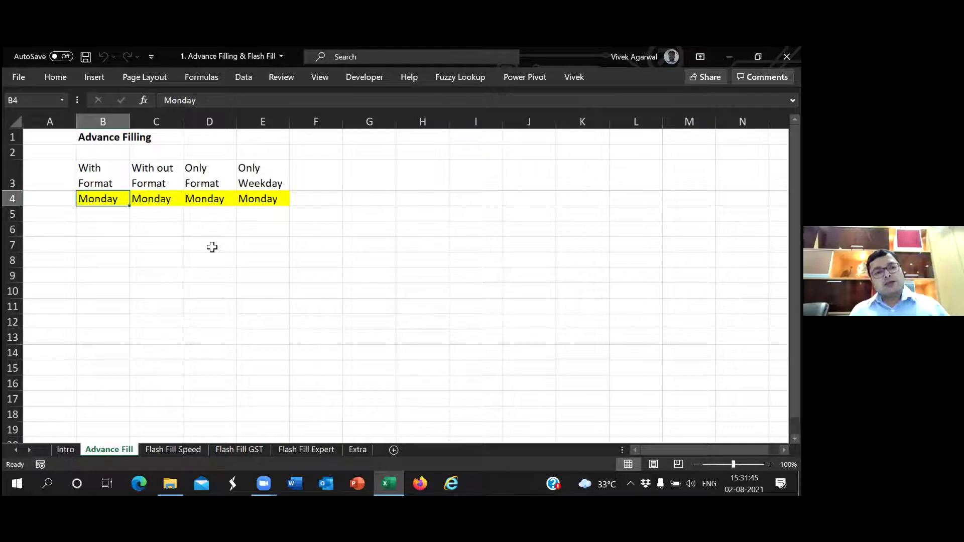
{"action": "key", "text": "Right"}
{"action": "key", "text": "Right"}
{"action": "key", "text": "Right"}
{"action": "key", "text": "Right"}
{"action": "type", "text": "1"}
{"action": "key", "text": "Return"}
Step: Try filling the 1 down column G to rows 7 and 11, undoing each fill
{"action": "left_click", "coordinate": [389, 204]}
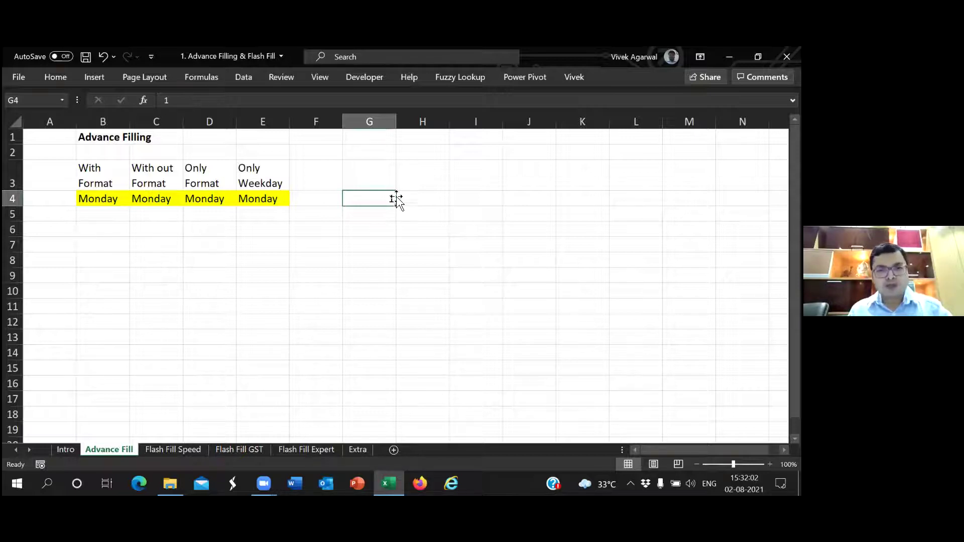
{"action": "left_click_drag", "start_coordinate": [396, 206], "coordinate": [396, 219]}
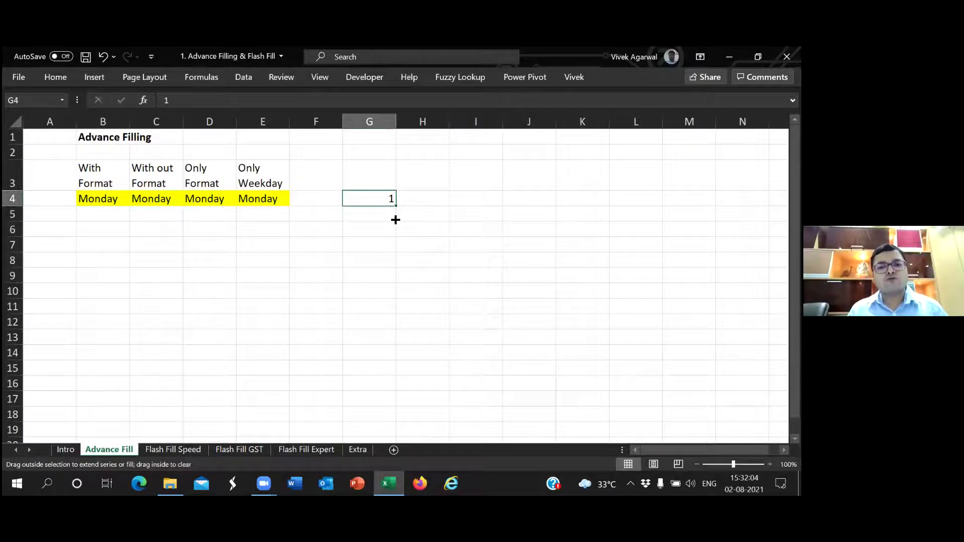
{"action": "left_click_drag", "start_coordinate": [395, 220], "coordinate": [395, 207]}
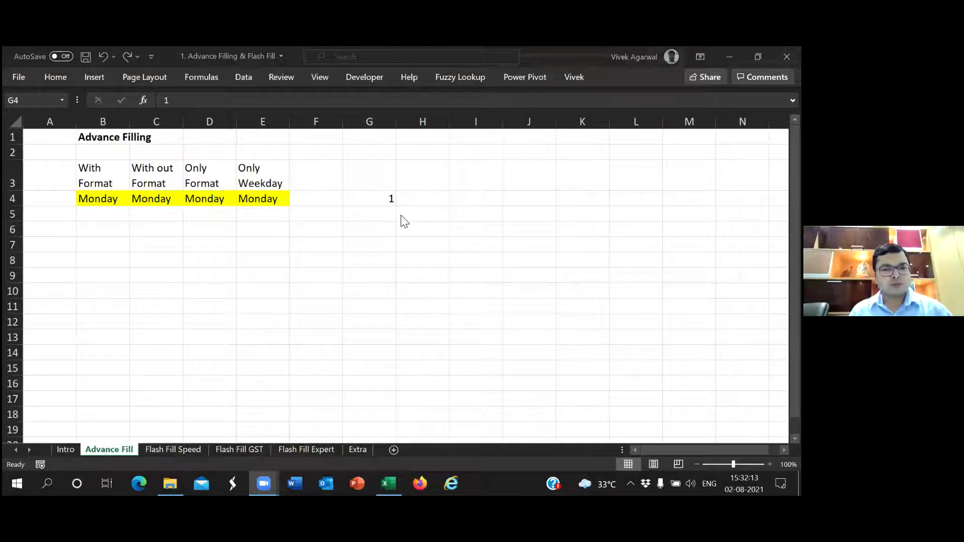
{"action": "left_click", "coordinate": [388, 202]}
{"action": "left_click_drag", "start_coordinate": [396, 215], "coordinate": [391, 254]}
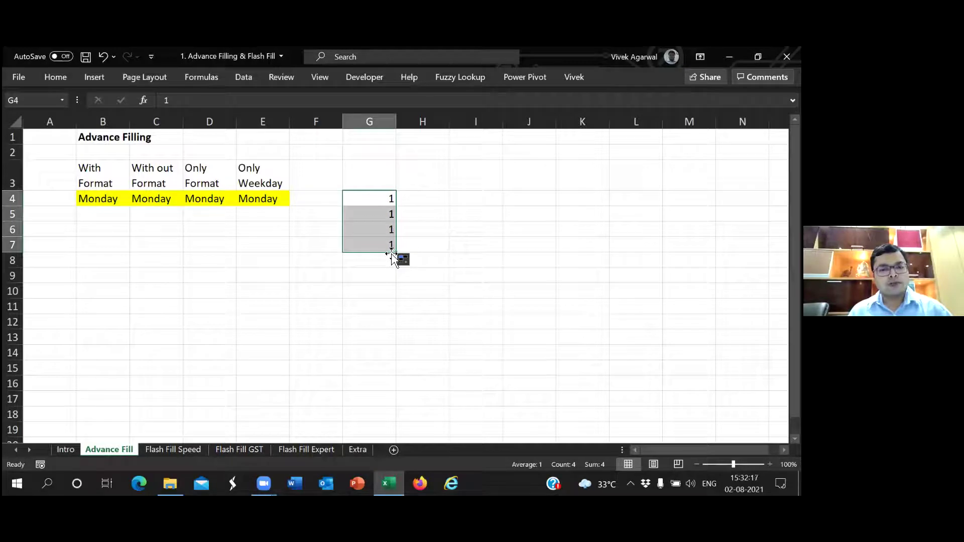
{"action": "key", "text": "ctrl+z"}
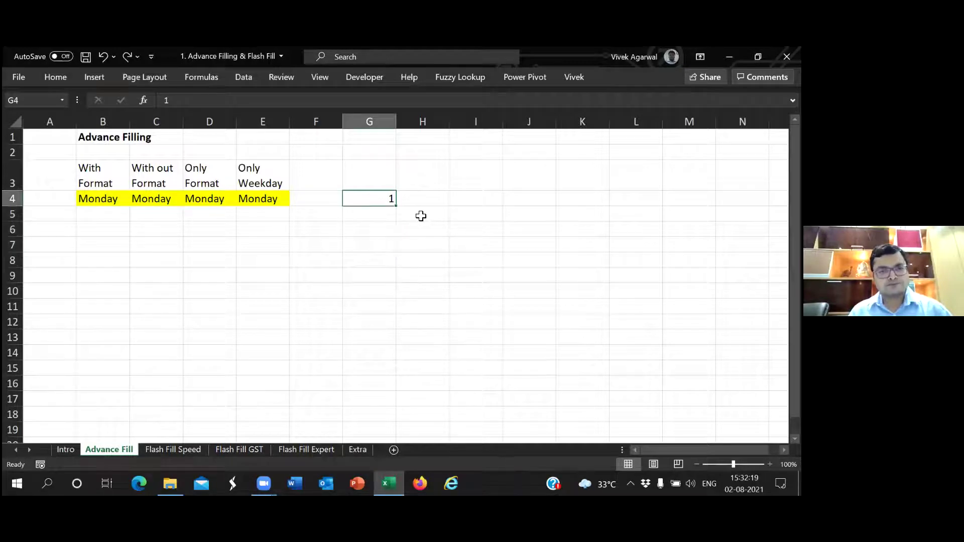
{"action": "left_click_drag", "start_coordinate": [397, 207], "coordinate": [394, 317]}
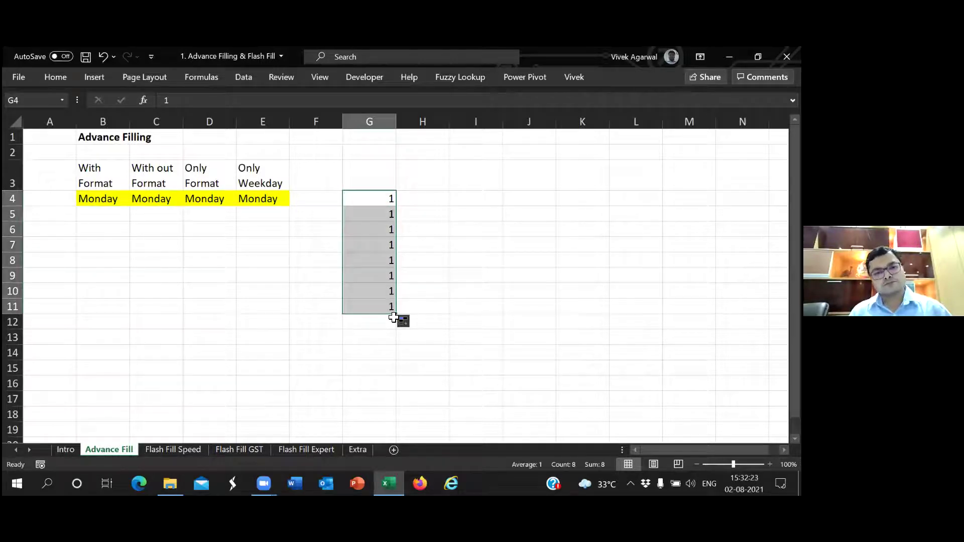
{"action": "key", "text": "ctrl+z"}
{"action": "mouse_move", "coordinate": [397, 206]}
{"action": "left_mouse_down"}
{"action": "mouse_move", "coordinate": [395, 284]}
{"action": "mouse_move", "coordinate": [394, 207]}
{"action": "left_mouse_up"}
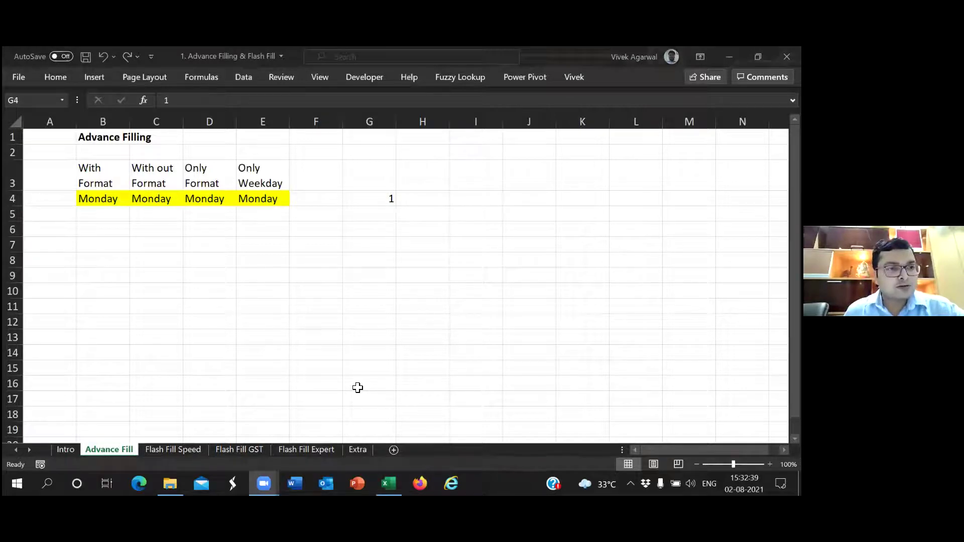
{"action": "left_click", "coordinate": [434, 231]}
Step: Fill G4's 1 down column G as a 1–5 count, undo it, and fill it again
{"action": "scroll", "coordinate": [433, 228], "scroll_direction": "up", "scroll_amount": 3}
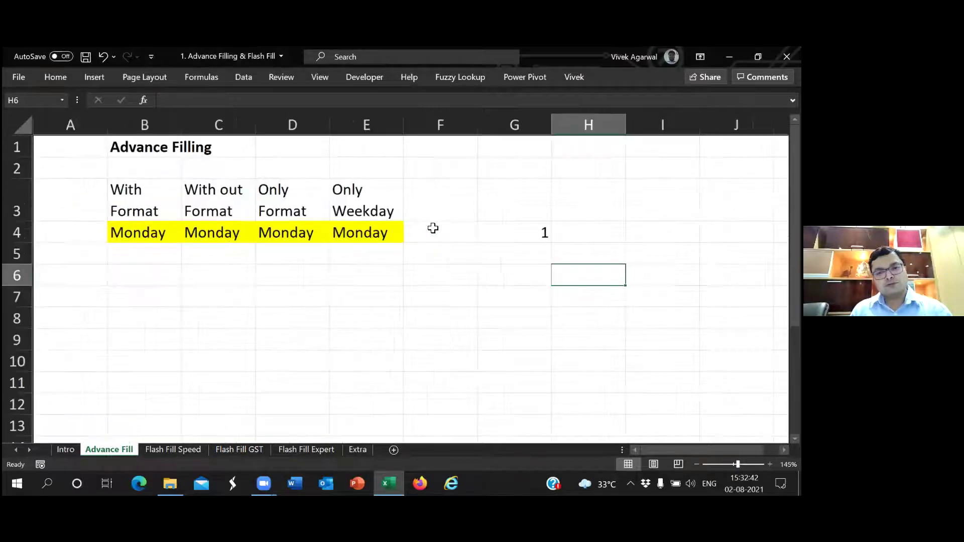
{"action": "scroll", "coordinate": [433, 228], "scroll_direction": "up", "scroll_amount": 1}
{"action": "scroll", "coordinate": [260, 179], "scroll_direction": "up", "scroll_amount": 2}
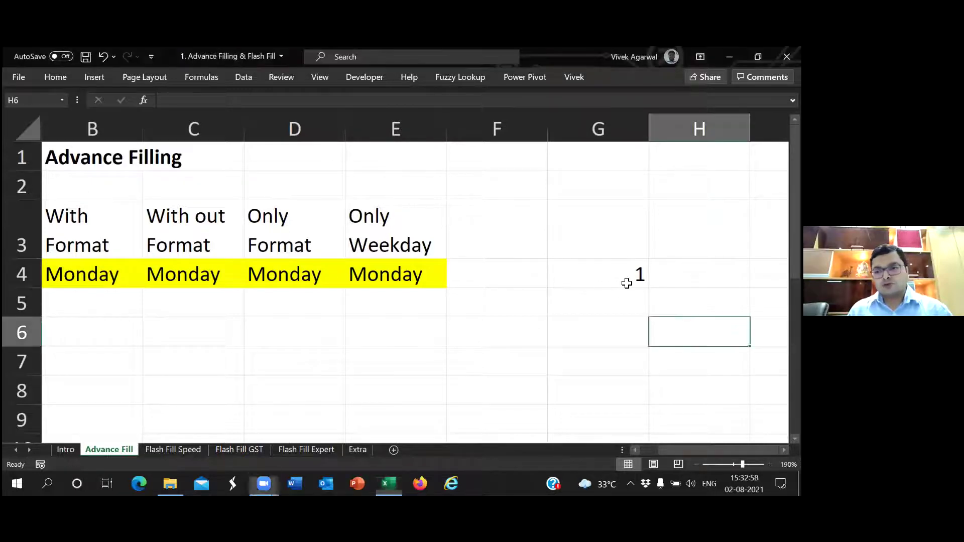
{"action": "left_click", "coordinate": [627, 283]}
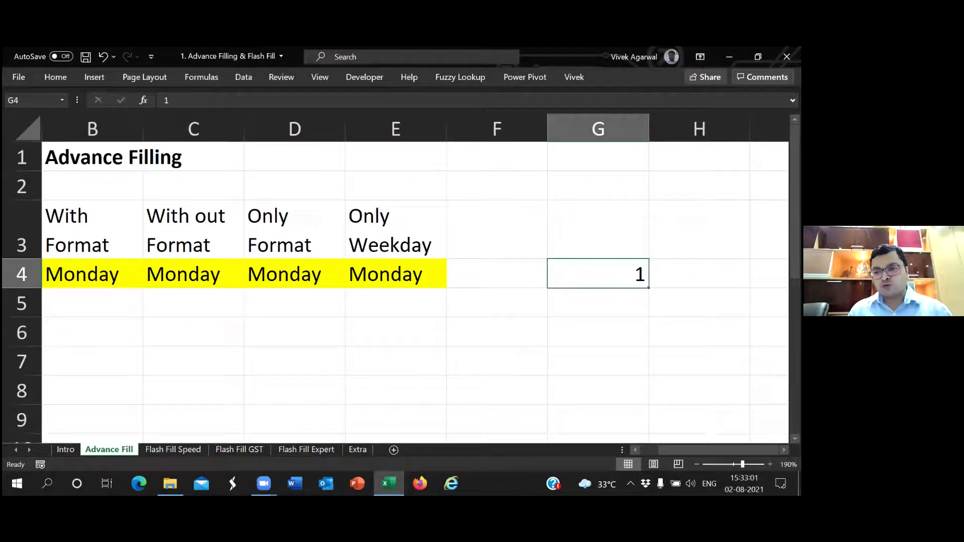
{"action": "left_click_drag", "start_coordinate": [648, 288], "coordinate": [648, 403]}
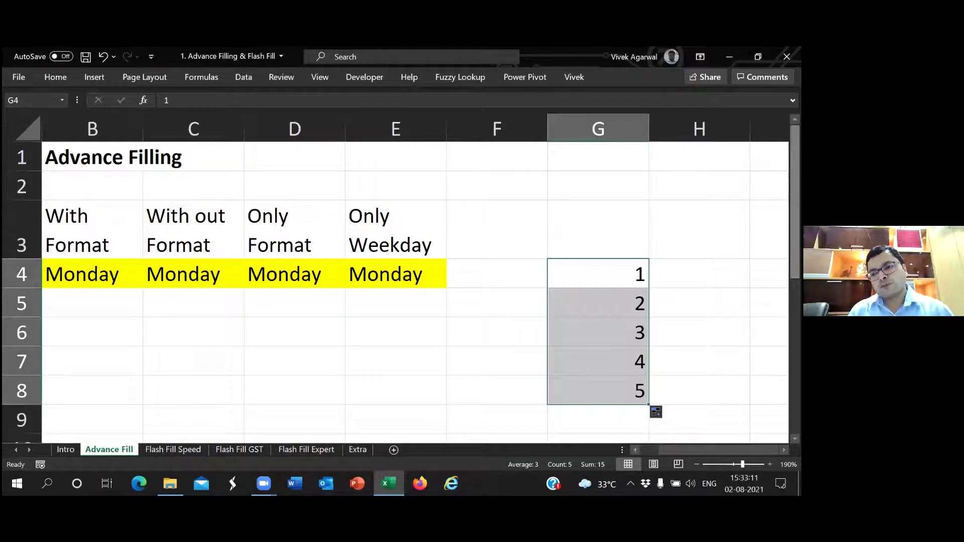
{"action": "scroll", "coordinate": [394, 292], "scroll_direction": "down", "scroll_amount": 1}
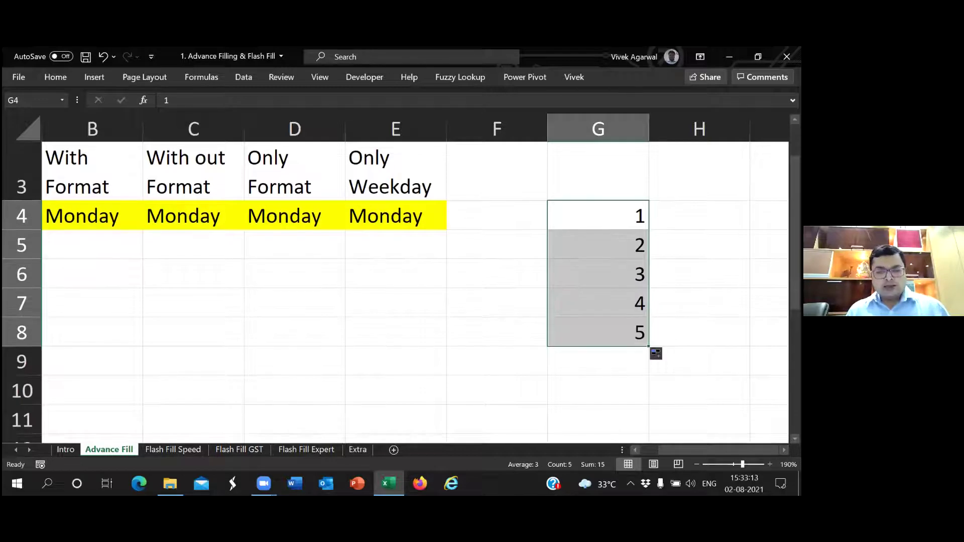
{"action": "key", "text": "ctrl+z"}
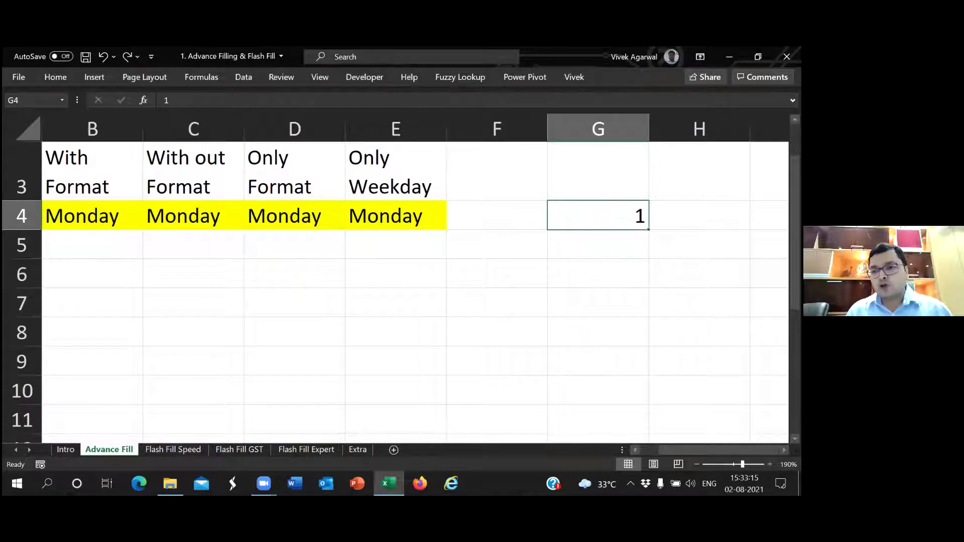
{"action": "left_click_drag", "start_coordinate": [648, 230], "coordinate": [641, 336]}
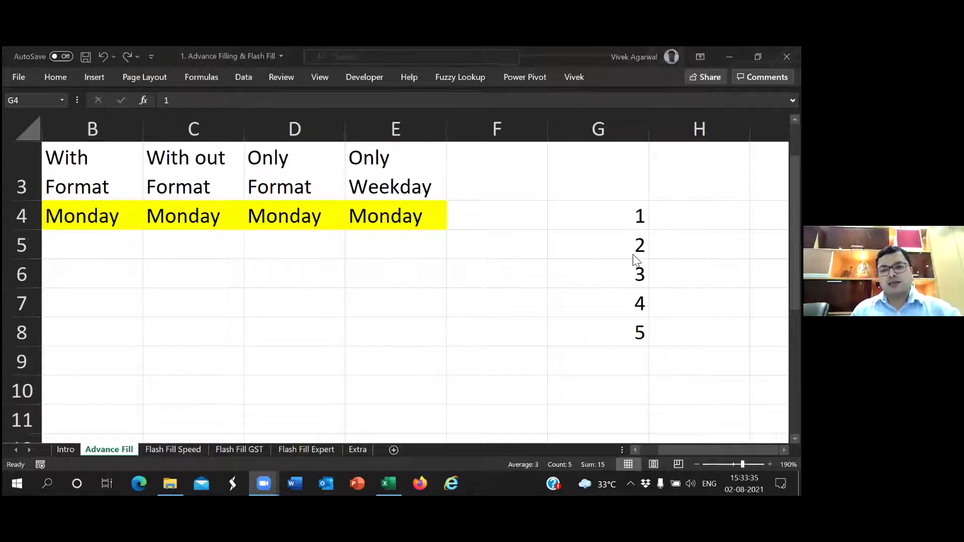
Step: Undo the fill, extend the count 1–6 down to G9, then clear G4:G9
{"action": "left_click", "coordinate": [630, 222]}
{"action": "left_click", "coordinate": [631, 222]}
{"action": "key", "text": "ctrl+z"}
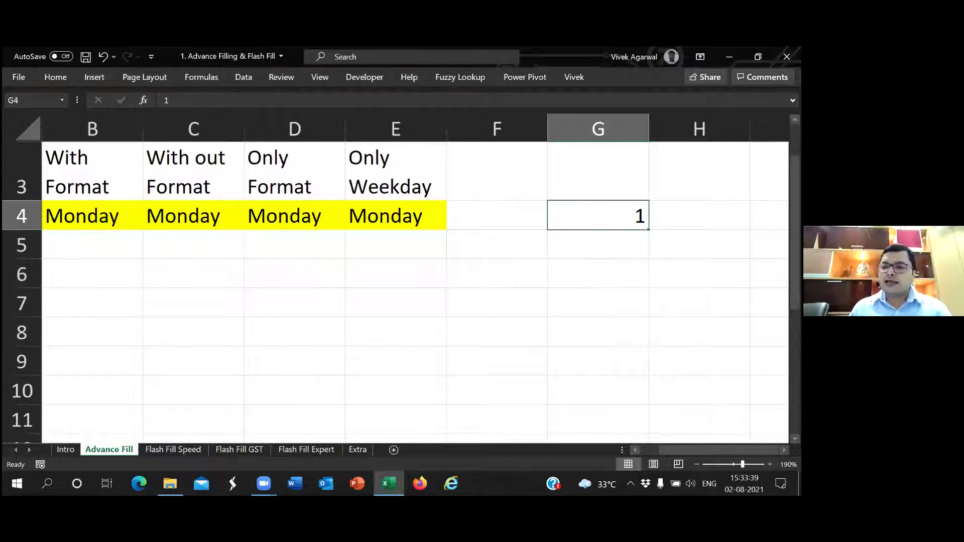
{"action": "left_click_drag", "start_coordinate": [648, 230], "coordinate": [645, 371]}
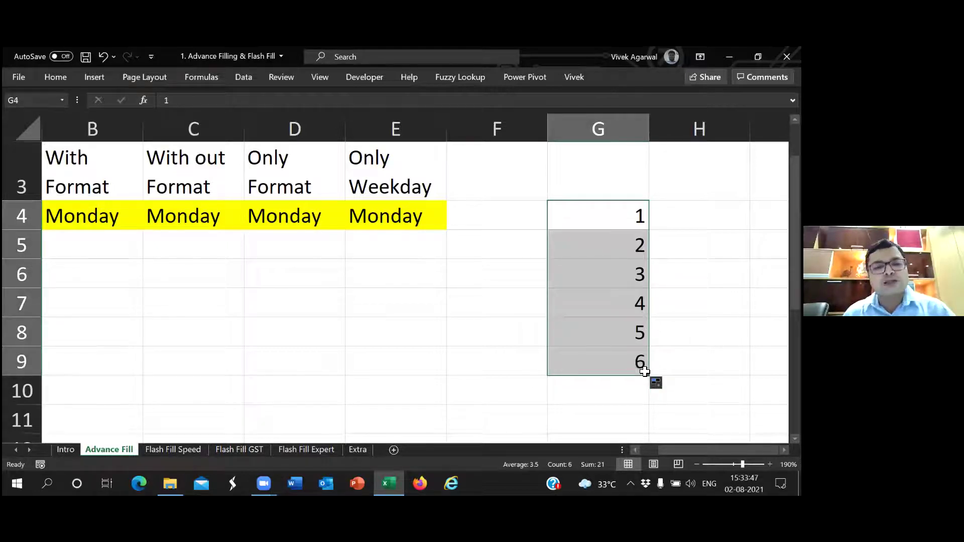
{"action": "key", "text": "Delete"}
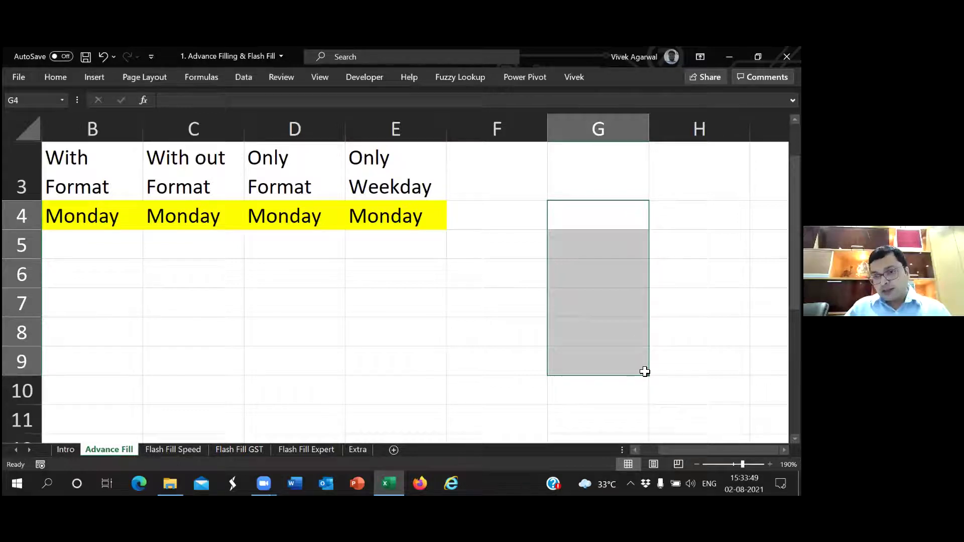
{"action": "key", "text": "Up"}
{"action": "key", "text": "Down"}
{"action": "key", "text": "Right"}
{"action": "key", "text": "Right"}
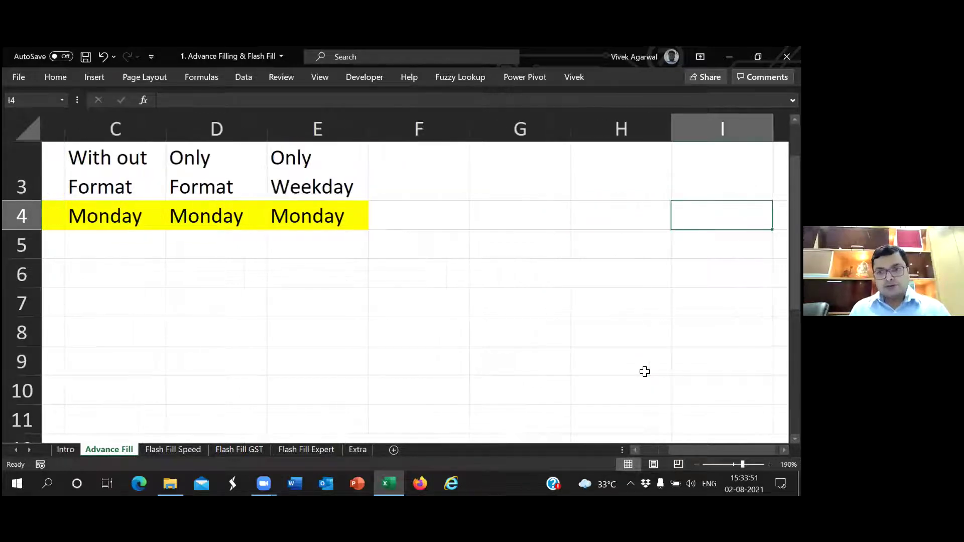
{"action": "key", "text": "Left"}
{"action": "key", "text": "Left"}
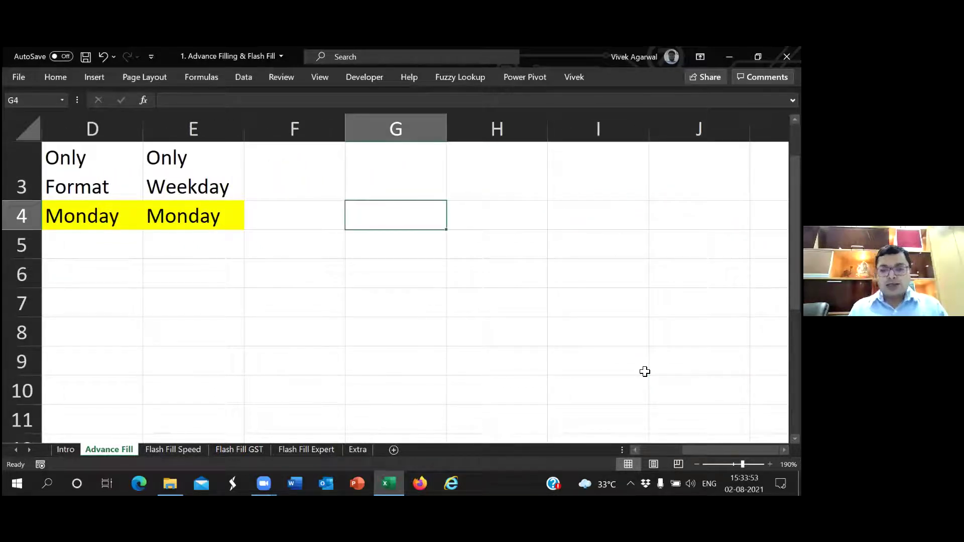
{"action": "type", "text": "100"}
{"action": "key", "text": "Return"}
{"action": "key", "text": "Up"}
{"action": "left_click_drag", "start_coordinate": [446, 233], "coordinate": [438, 365]}
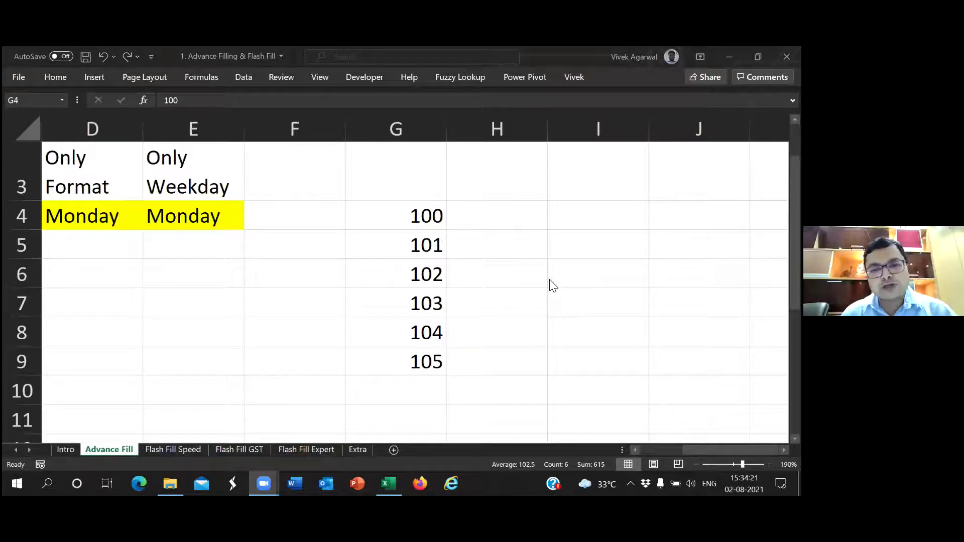
{"action": "left_click", "coordinate": [426, 216]}
{"action": "key", "text": "Delete"}
{"action": "key", "text": "Left"}
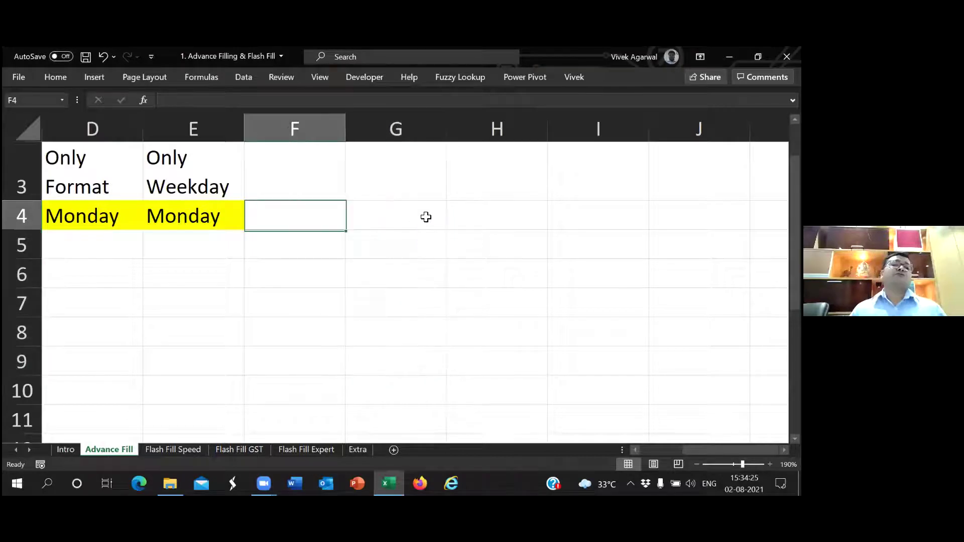
{"action": "key", "text": "Left"}
{"action": "key", "text": "Left"}
{"action": "key", "text": "Left"}
{"action": "key", "text": "Left"}
{"action": "key", "text": "Right"}
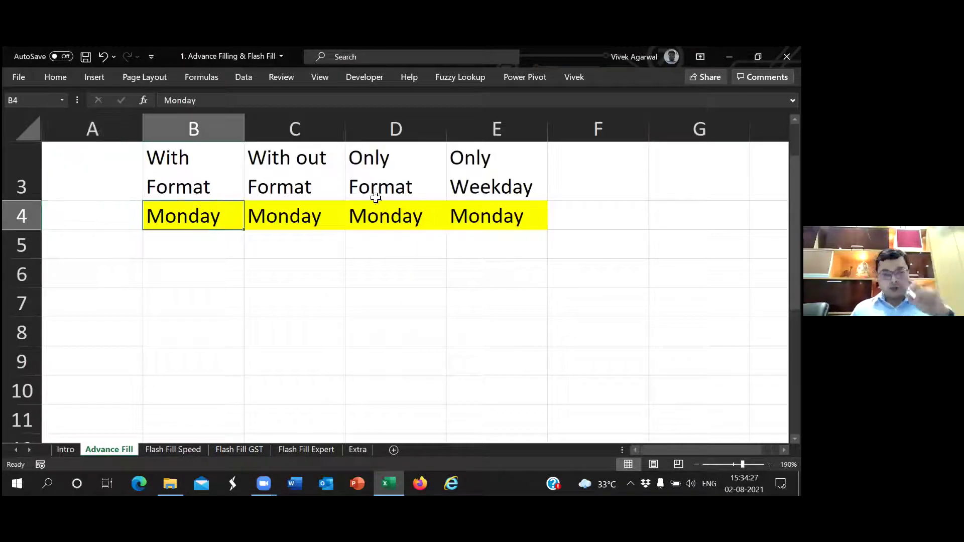
{"action": "left_click_drag", "start_coordinate": [244, 229], "coordinate": [239, 386]}
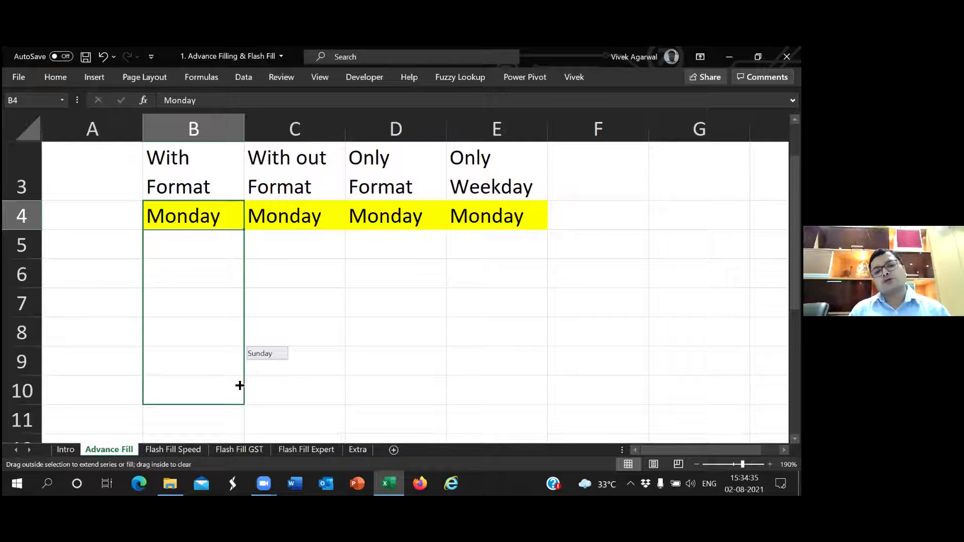
{"action": "left_click_drag", "start_coordinate": [239, 385], "coordinate": [239, 385]}
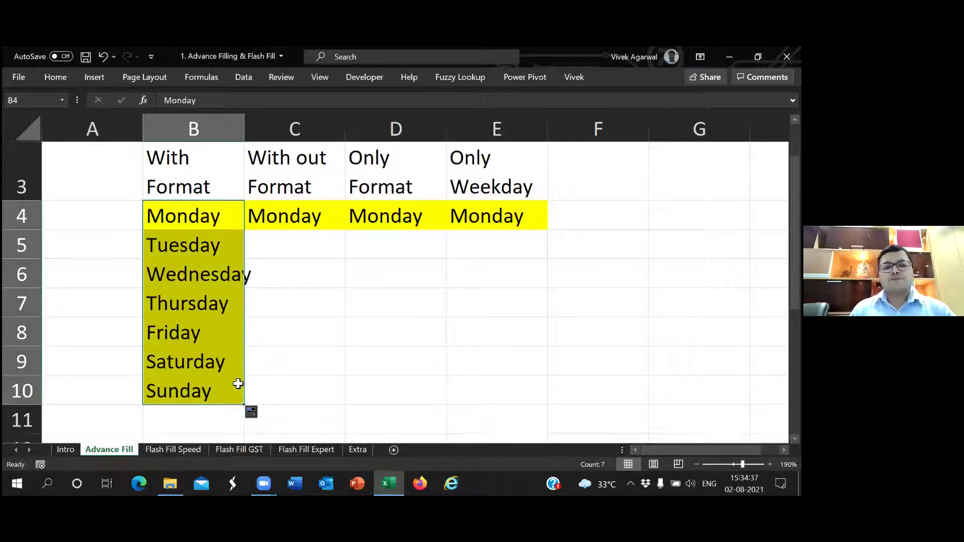
{"action": "scroll", "coordinate": [511, 262], "scroll_direction": "down", "scroll_amount": 2}
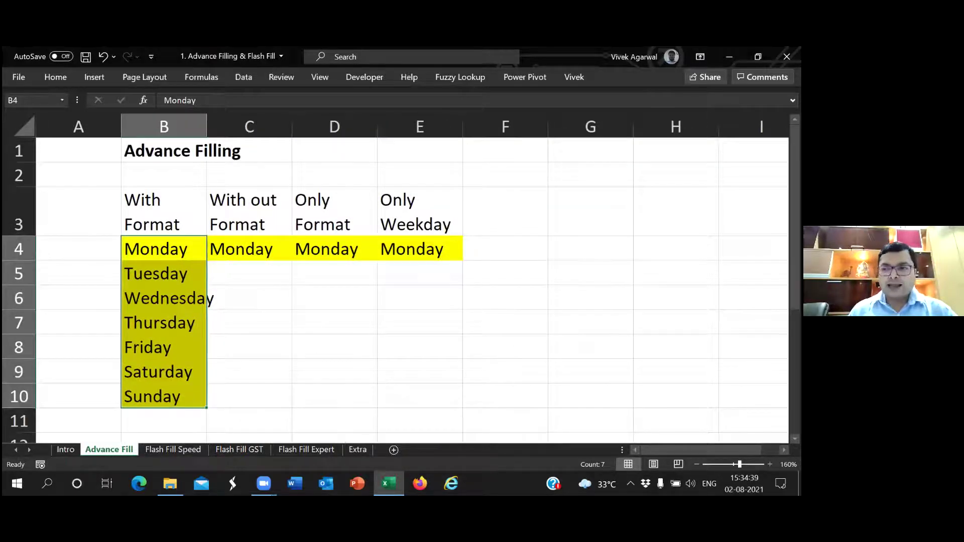
{"action": "left_click_drag", "start_coordinate": [794, 204], "coordinate": [794, 236]}
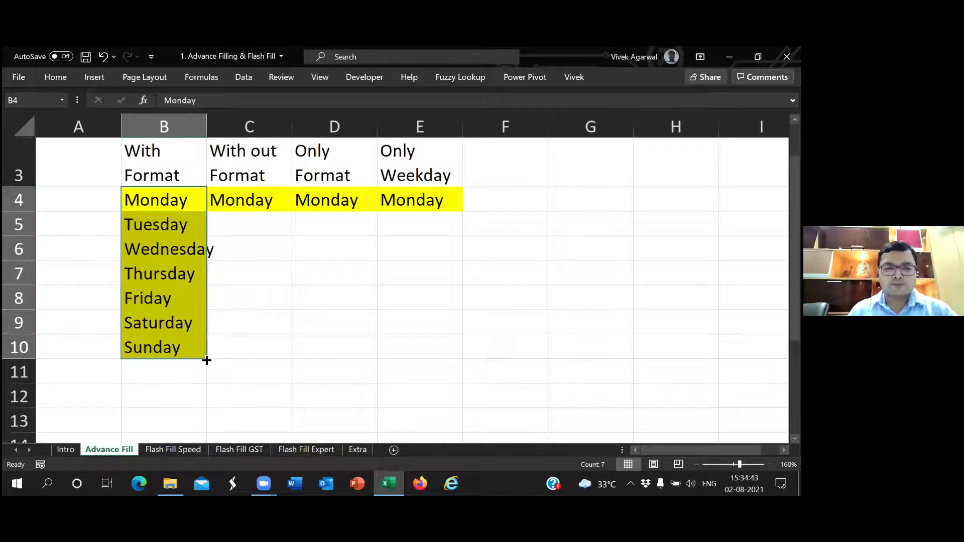
{"action": "left_click", "coordinate": [227, 249]}
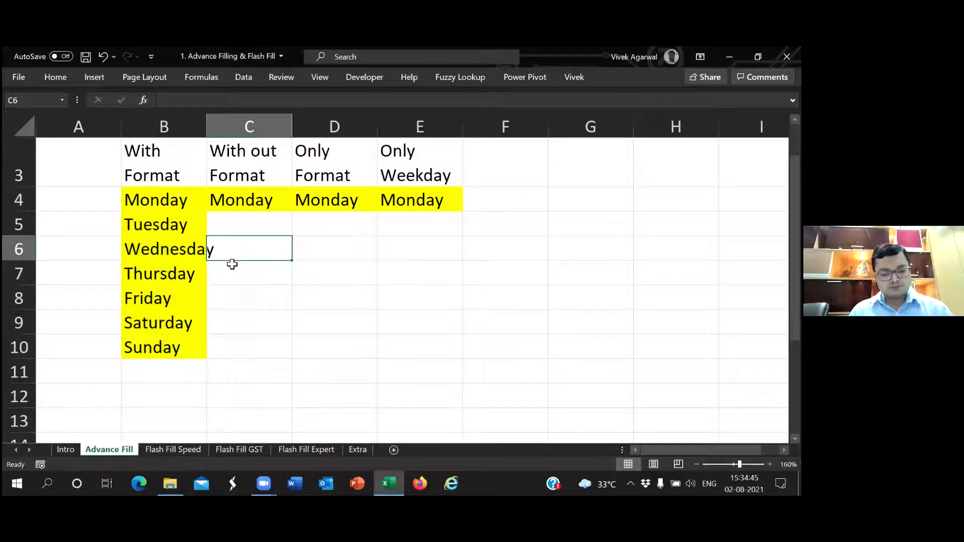
{"action": "key", "text": "ctrl+z"}
{"action": "scroll", "coordinate": [185, 208], "scroll_direction": "up", "scroll_amount": 1}
{"action": "scroll", "coordinate": [185, 209], "scroll_direction": "up", "scroll_amount": 1}
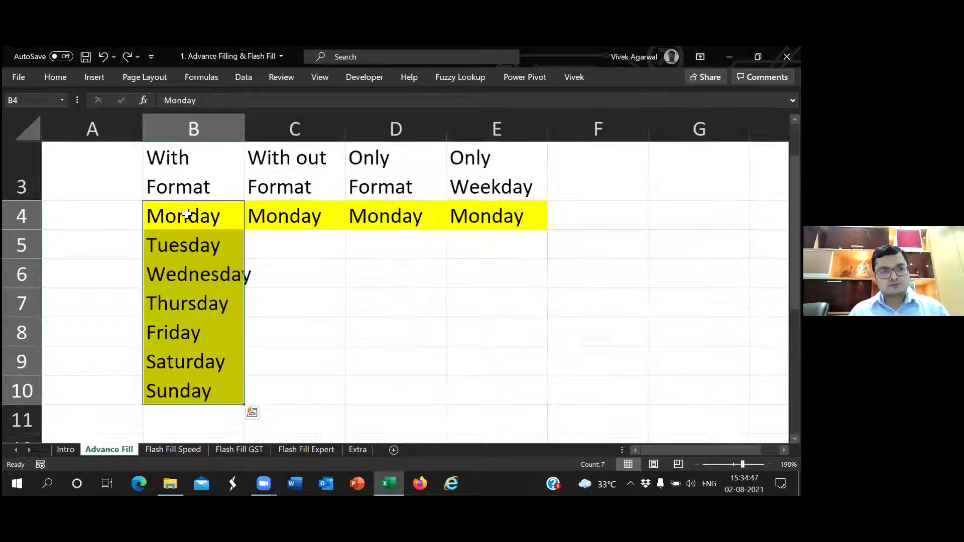
{"action": "key", "text": "ctrl+z"}
{"action": "scroll", "coordinate": [186, 215], "scroll_direction": "down", "scroll_amount": 1}
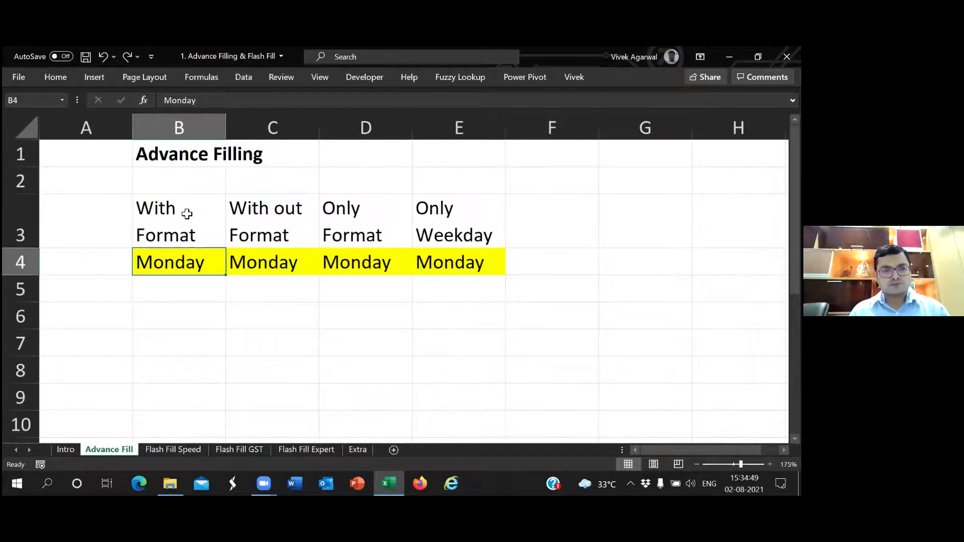
{"action": "key", "text": "Down"}
{"action": "key", "text": "Down"}
{"action": "key", "text": "Down"}
{"action": "key", "text": "Down"}
{"action": "key", "text": "Down"}
{"action": "key", "text": "Down"}
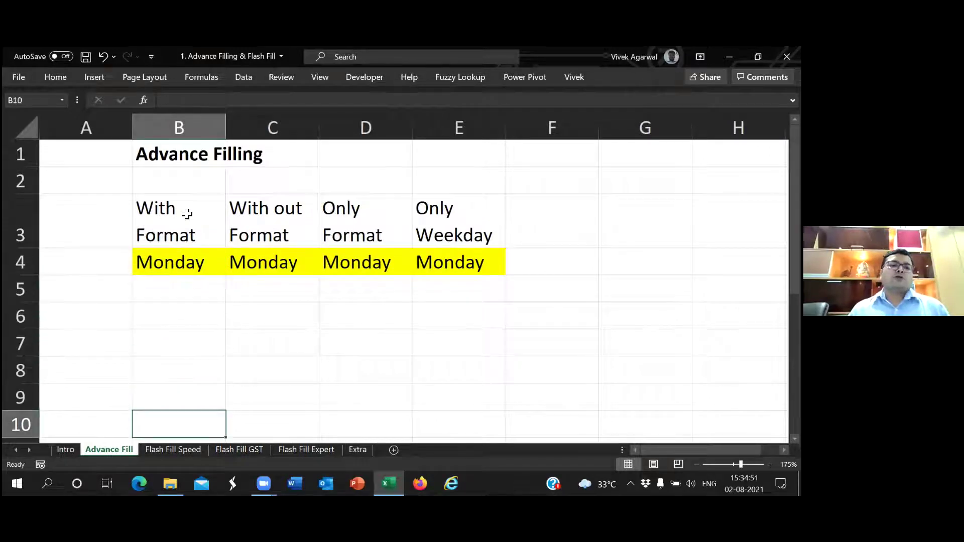
{"action": "key", "text": "Down"}
{"action": "key", "text": "Down"}
{"action": "key", "text": "Down"}
{"action": "key", "text": "Down"}
{"action": "key", "text": "Down"}
{"action": "key", "text": "Up"}
{"action": "key", "text": "Up"}
{"action": "key", "text": "Up"}
{"action": "key", "text": "Up"}
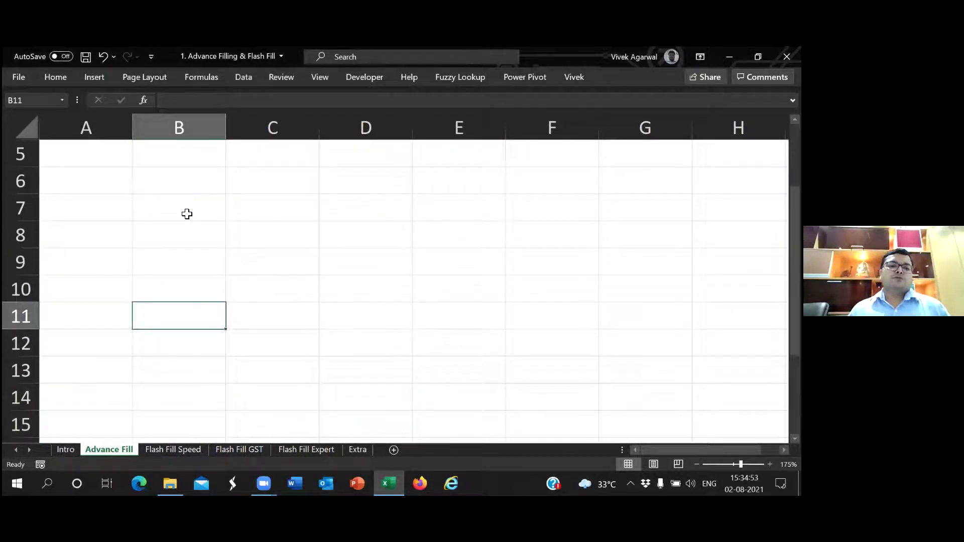
{"action": "key", "text": "Up"}
{"action": "key", "text": "Up"}
{"action": "key", "text": "Up"}
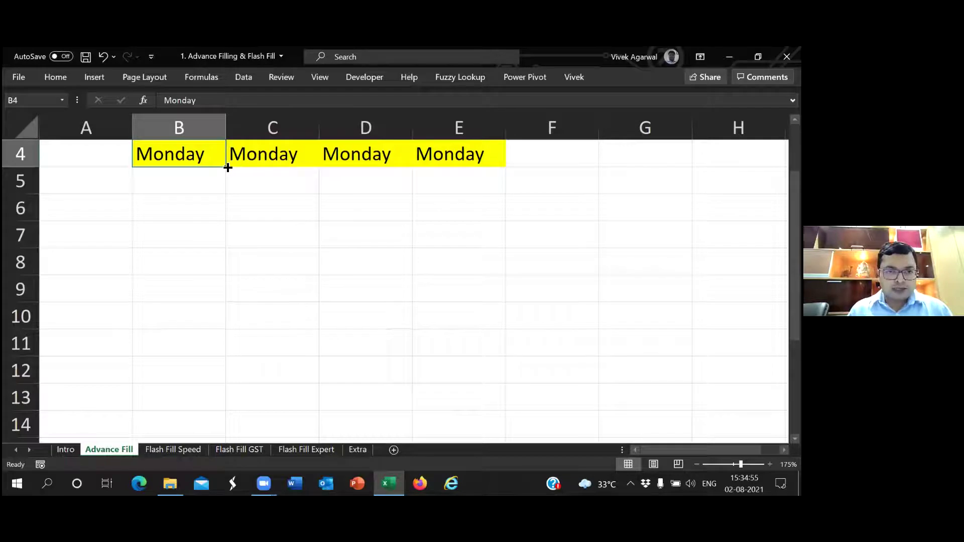
Step: Fill B5:B10 with Tuesday–Sunday, then switch the fill to weekdays only
{"action": "left_click_drag", "start_coordinate": [227, 167], "coordinate": [218, 318]}
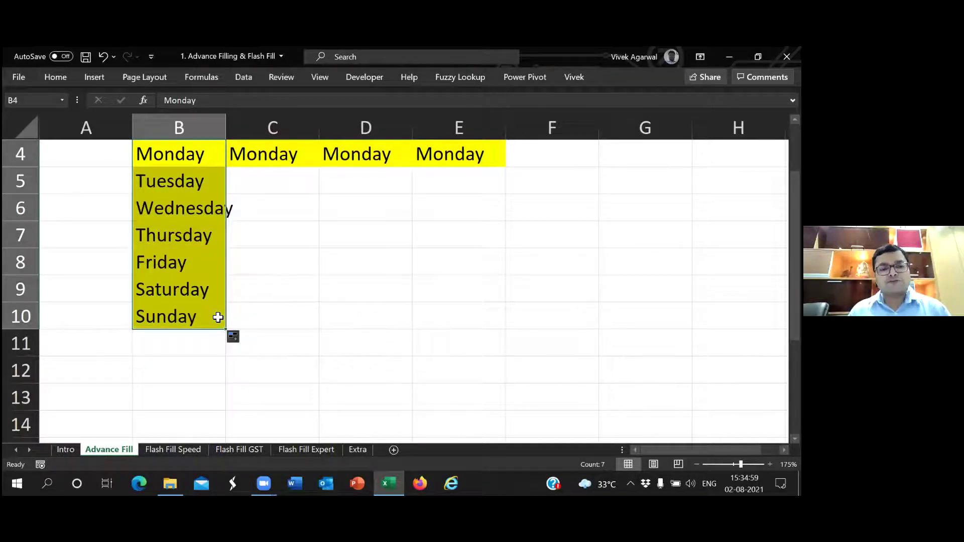
{"action": "left_click", "coordinate": [238, 335]}
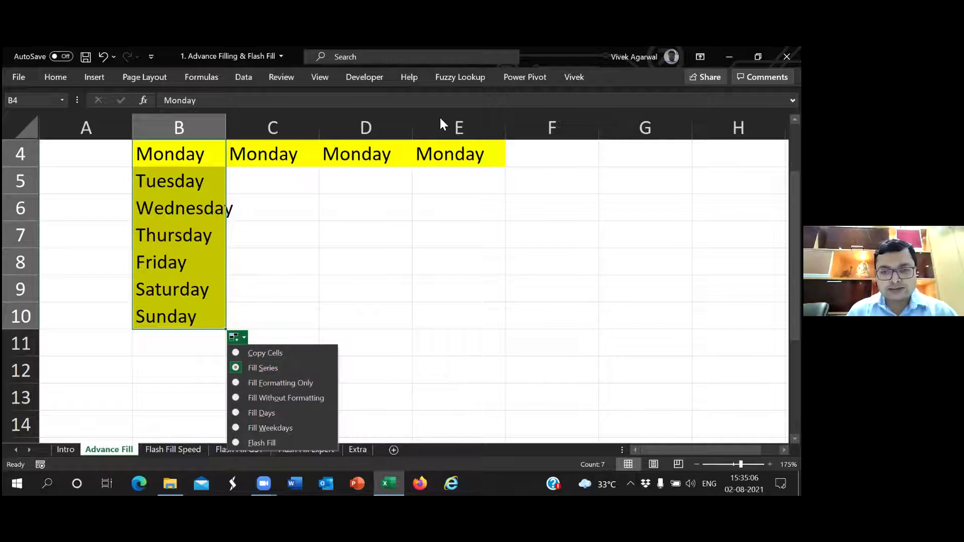
{"action": "left_click", "coordinate": [234, 338]}
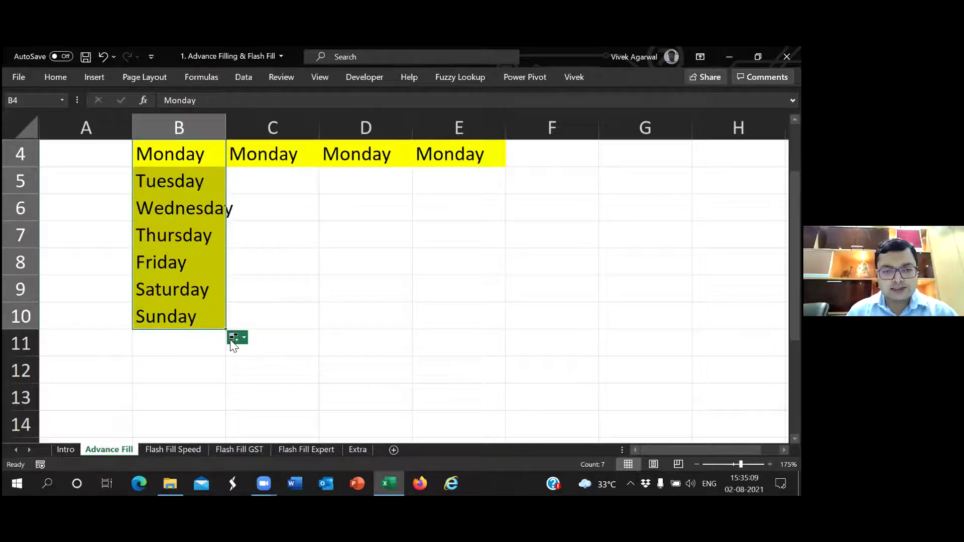
{"action": "left_click", "coordinate": [234, 340]}
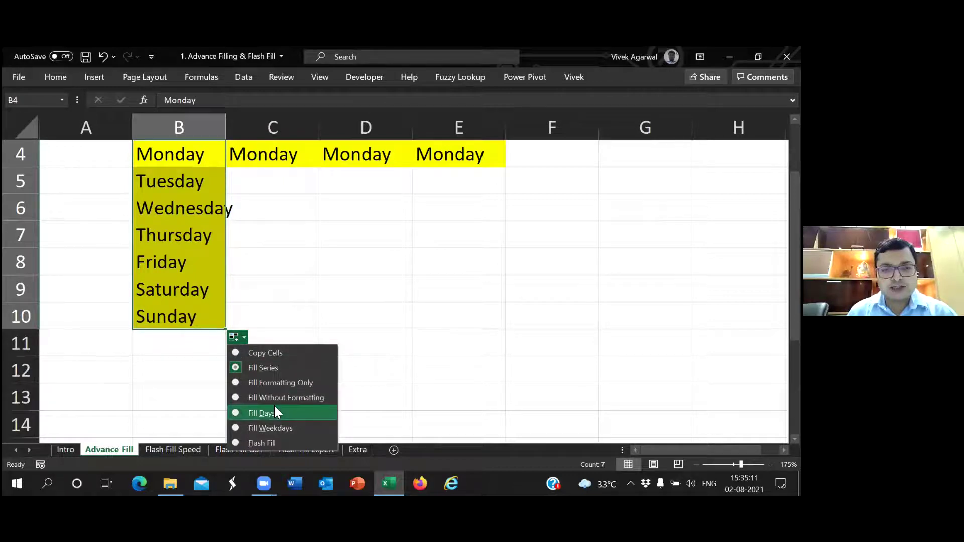
{"action": "left_click", "coordinate": [283, 428]}
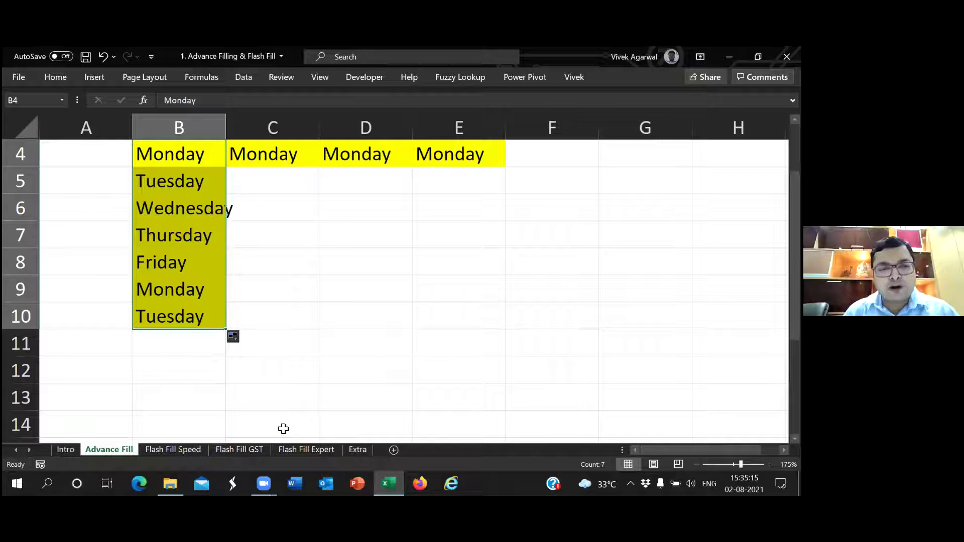
Step: Try Fill Formatting Only, then settle on Fill Without Formatting for the days
{"action": "left_click", "coordinate": [235, 339]}
{"action": "left_click", "coordinate": [273, 382]}
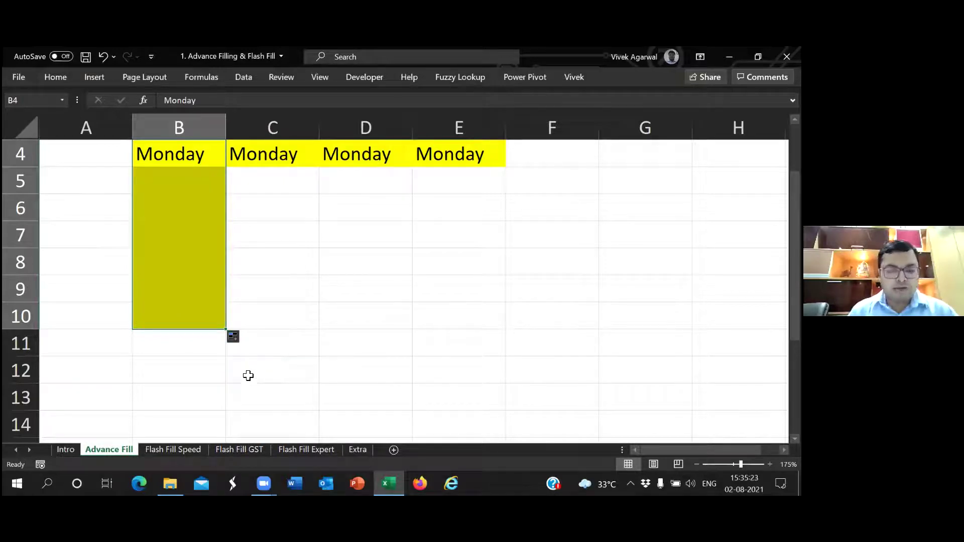
{"action": "left_click", "coordinate": [242, 338]}
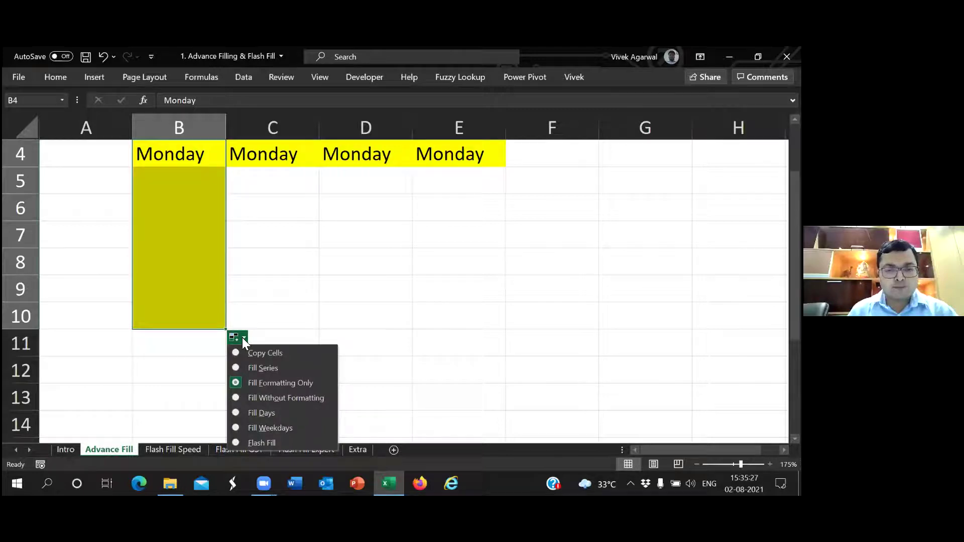
{"action": "left_click", "coordinate": [286, 399]}
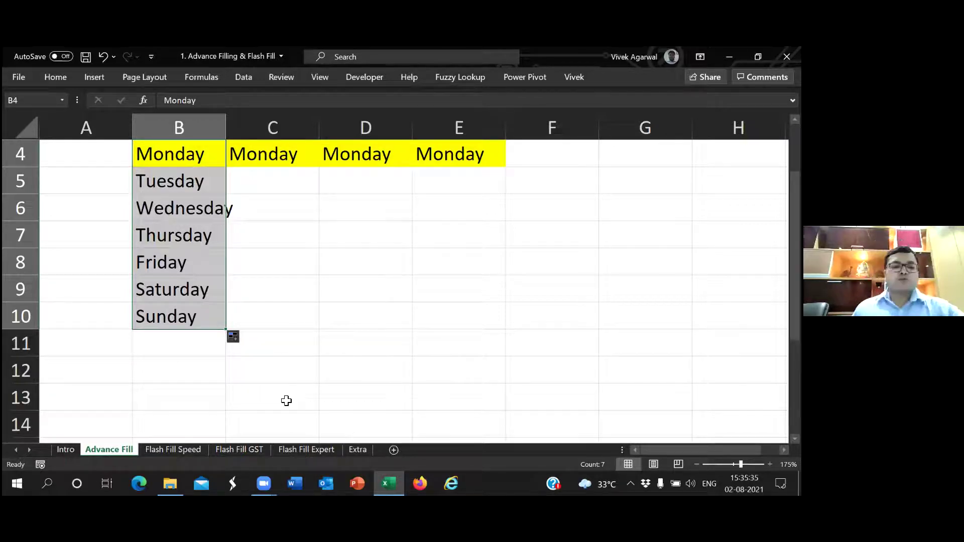
Step: Select the filled days below Monday in column B
{"action": "scroll", "coordinate": [238, 344], "scroll_direction": "up", "scroll_amount": 2, "text": "ctrl"}
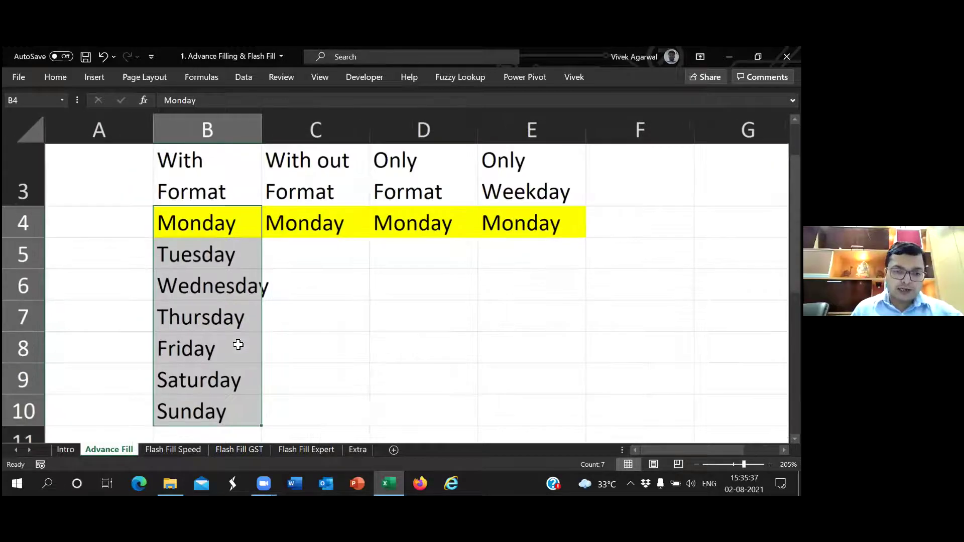
{"action": "scroll", "coordinate": [238, 344], "scroll_direction": "down", "scroll_amount": 2}
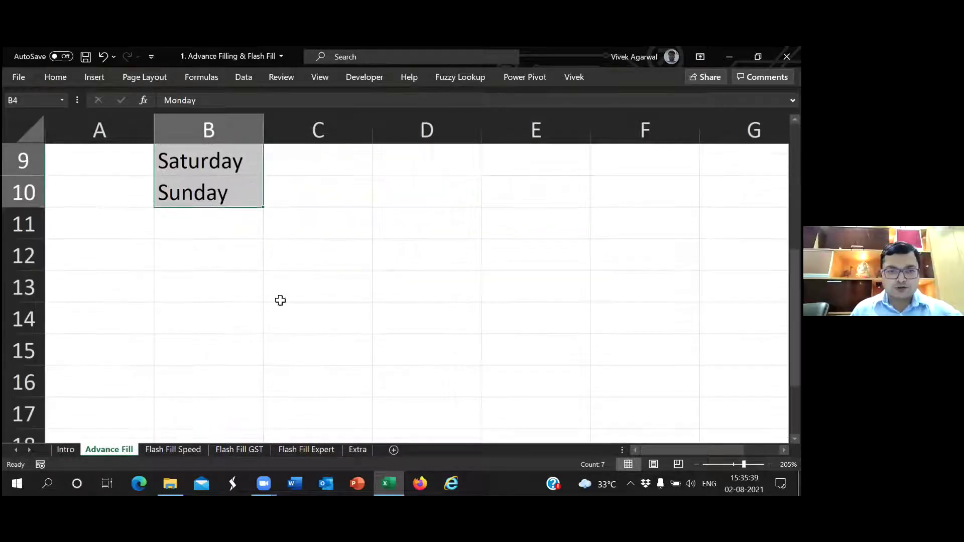
{"action": "left_click", "coordinate": [215, 170]}
{"action": "key", "text": "ctrl+Up"}
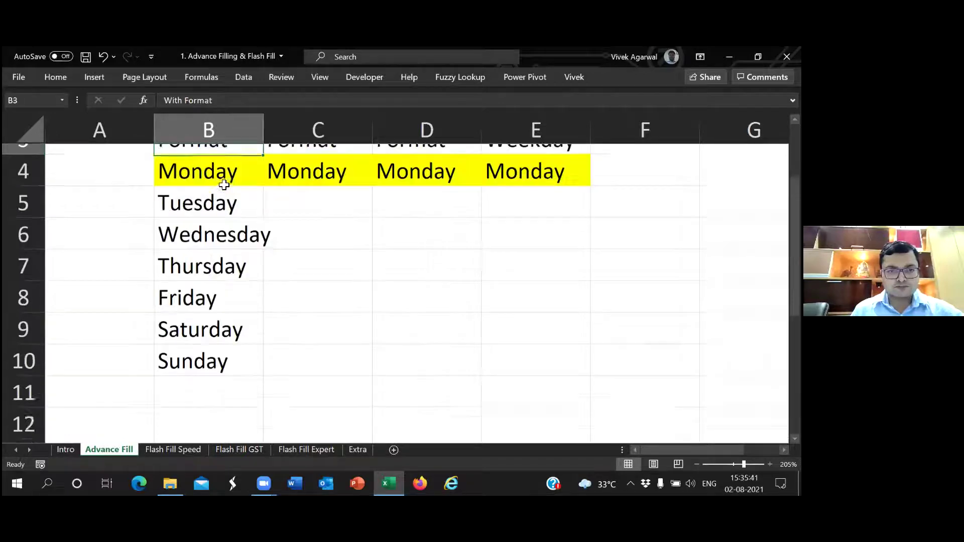
{"action": "key", "text": "Down"}
{"action": "key", "text": "ctrl+shift+Down"}
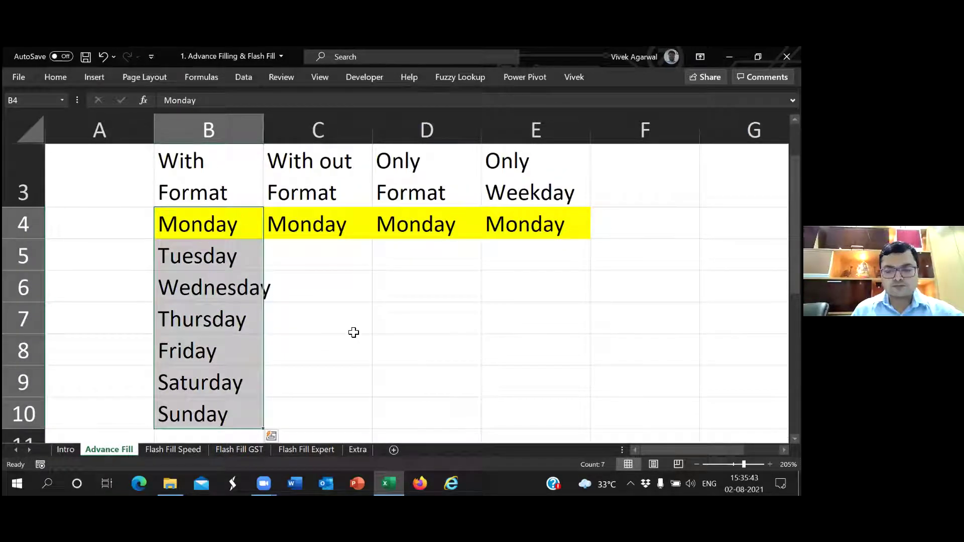
{"action": "left_click", "coordinate": [272, 435]}
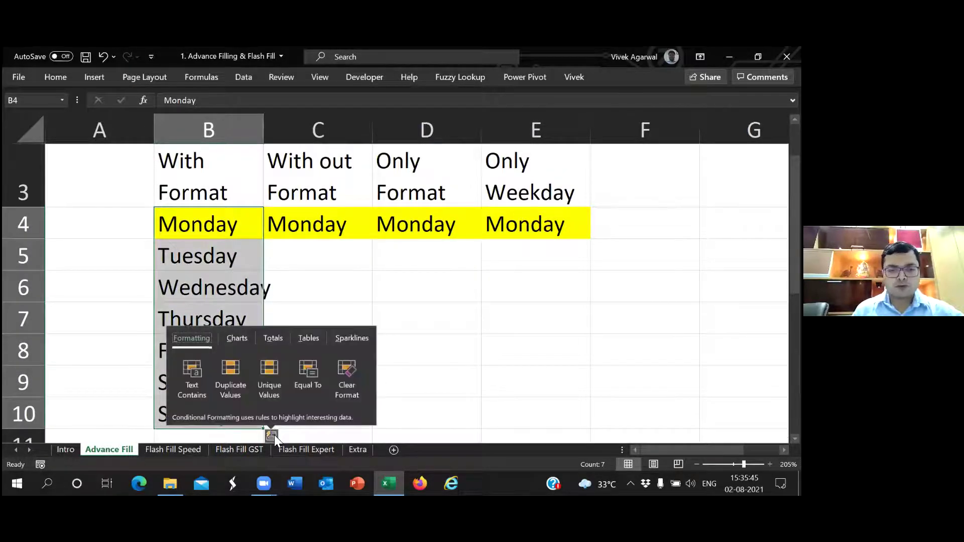
Step: Clear B5:B10, extend Monday down to B8 as Tuesday–Friday, and show its fill options
{"action": "key", "text": "Escape"}
{"action": "key", "text": "Down"}
{"action": "key", "text": "ctrl+shift+Down"}
{"action": "key", "text": "Delete"}
{"action": "key", "text": "Up"}
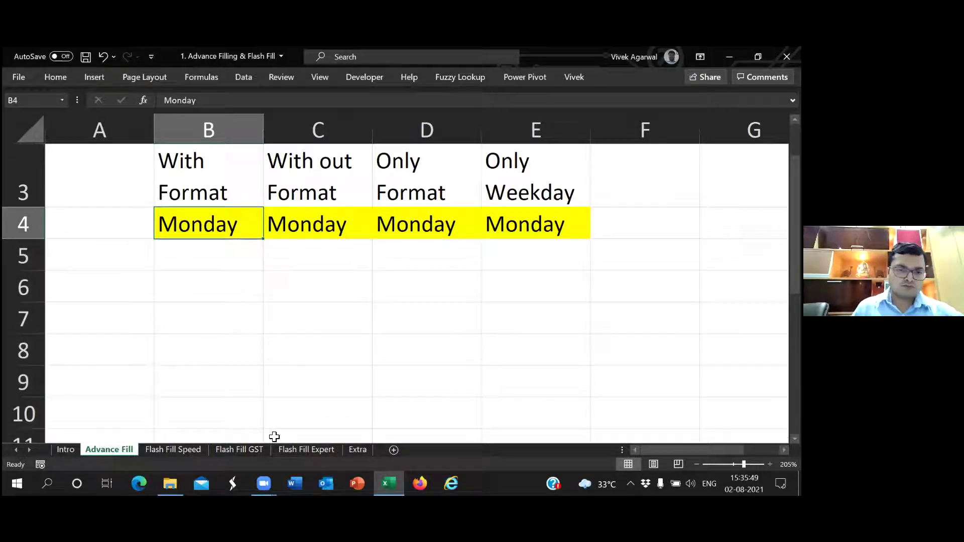
{"action": "left_click_drag", "start_coordinate": [261, 239], "coordinate": [261, 365]}
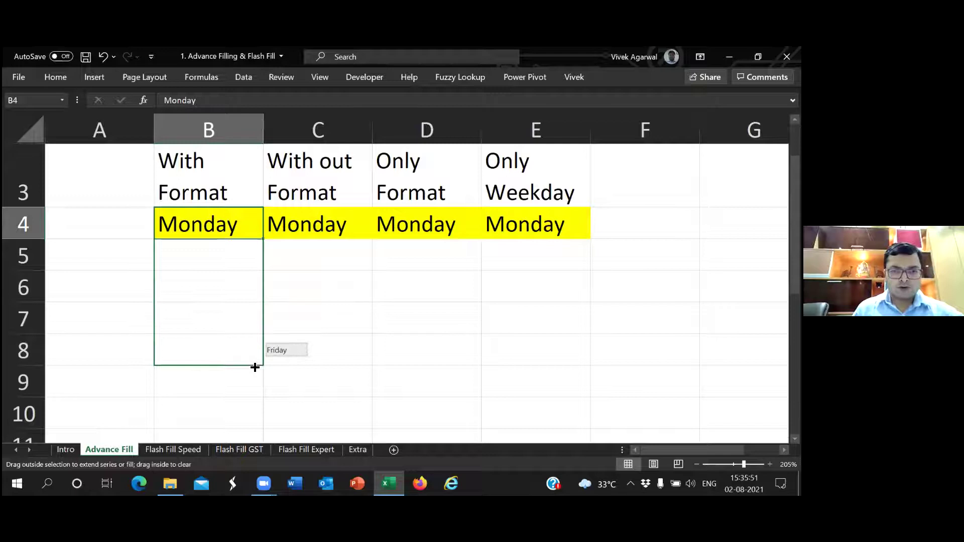
{"action": "left_click", "coordinate": [281, 378]}
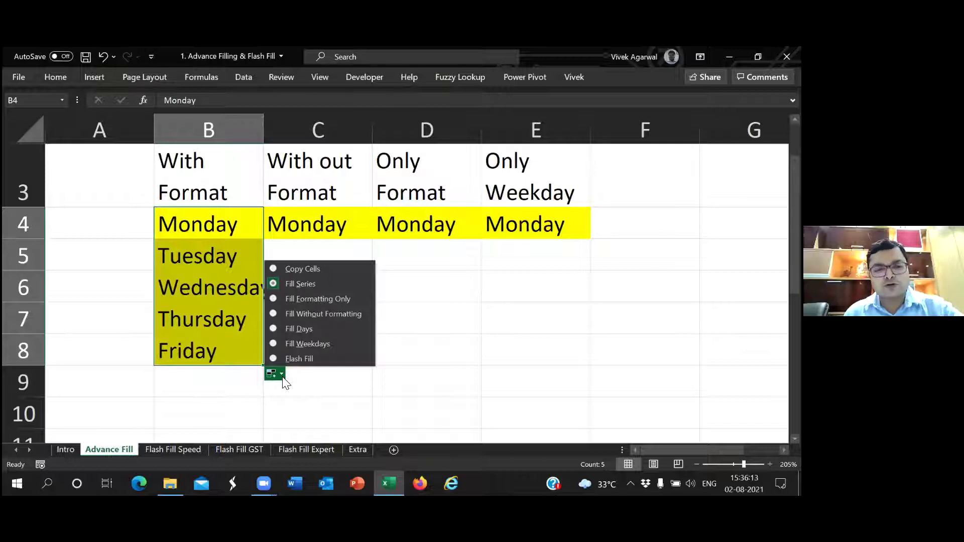
Step: On the Flash Fill Speed sheet, enter 'Sachin' in B5 and flash fill the first names
{"action": "left_click", "coordinate": [158, 450]}
{"action": "left_click", "coordinate": [159, 449]}
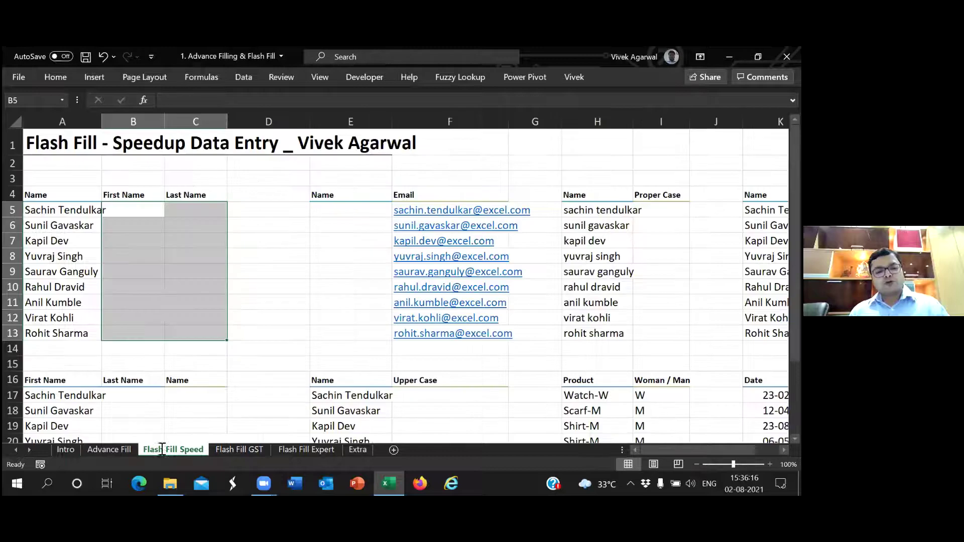
{"action": "left_click", "coordinate": [161, 303]}
{"action": "key", "text": "ctrl+Up"}
{"action": "key", "text": "Left"}
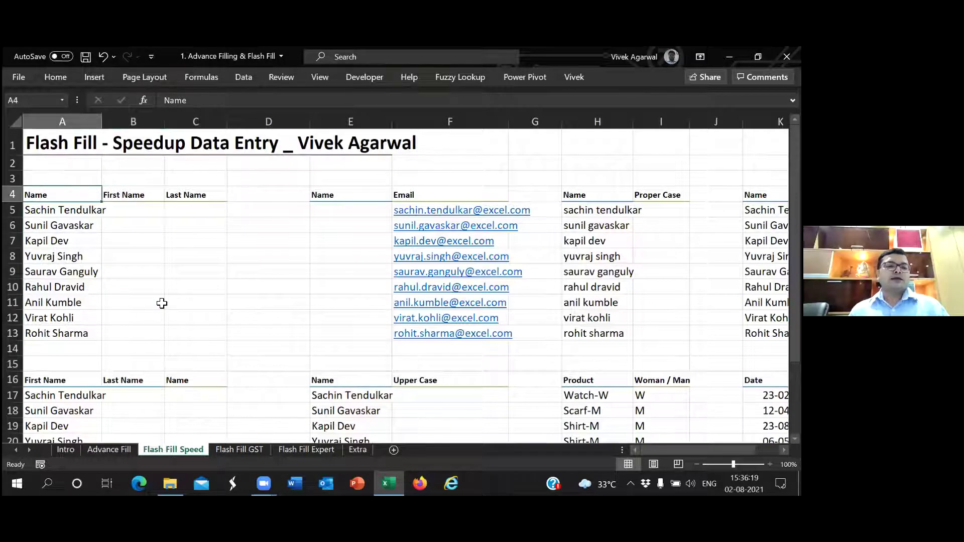
{"action": "scroll", "coordinate": [161, 303], "scroll_direction": "up", "scroll_amount": 3, "text": "ctrl"}
{"action": "scroll", "coordinate": [162, 303], "scroll_direction": "up", "scroll_amount": 3, "text": "ctrl"}
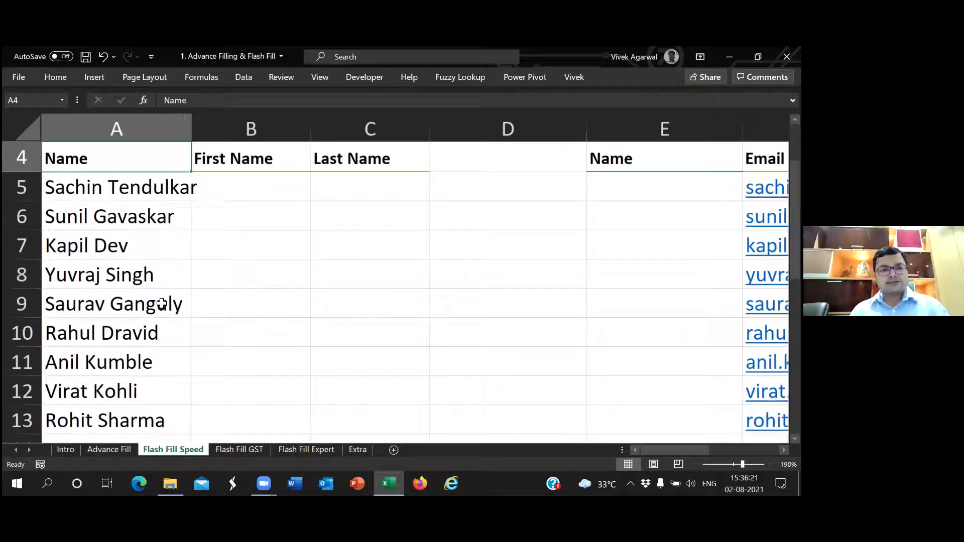
{"action": "key", "text": "Right"}
{"action": "key", "text": "Down"}
{"action": "type", "text": "Sachin"}
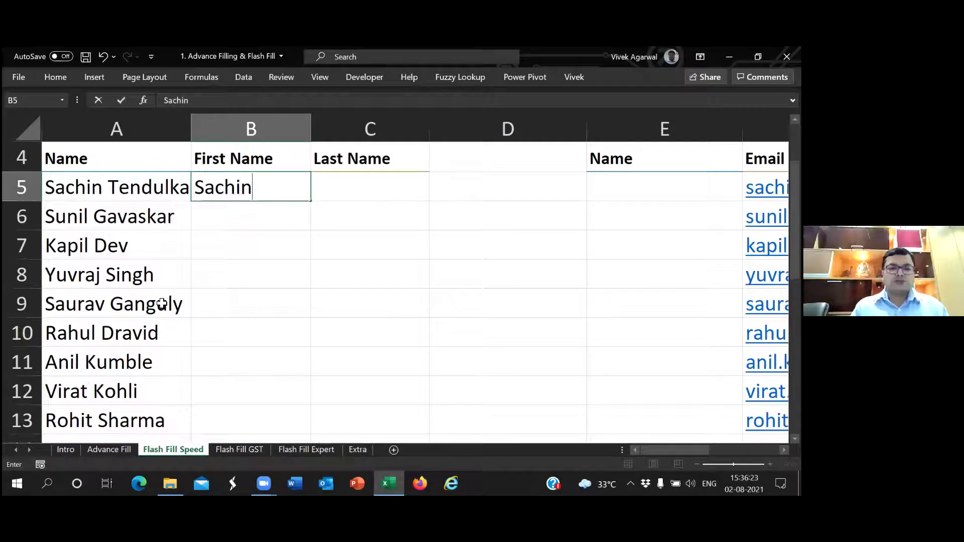
{"action": "key", "text": "Return"}
{"action": "key", "text": "ctrl+e"}
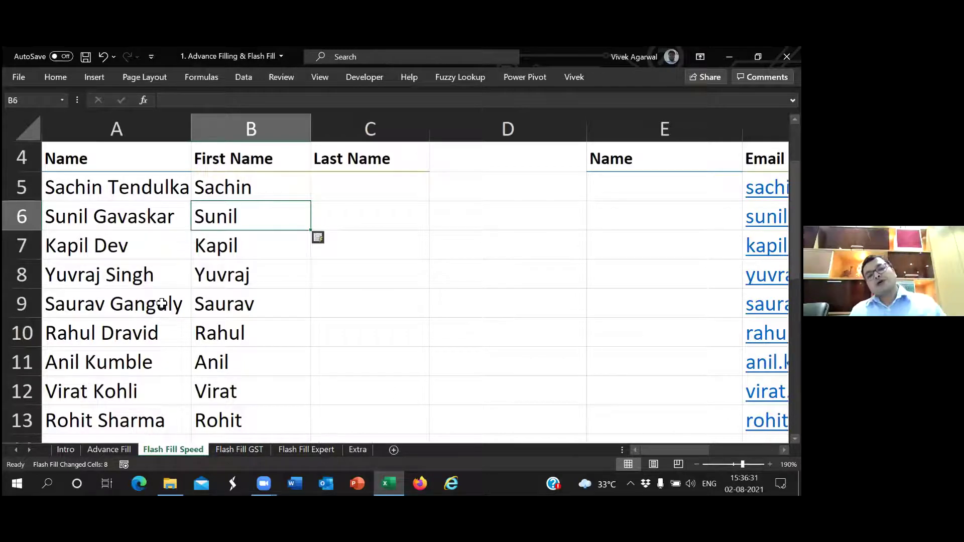
Step: Retype B5 as 'SACHIN' to flash fill uppercase first names, then select the rows below
{"action": "key", "text": "Up"}
{"action": "type", "text": "SACHIn"}
{"action": "key", "text": "BackSpace"}
{"action": "type", "text": "N"}
{"action": "key", "text": "Return"}
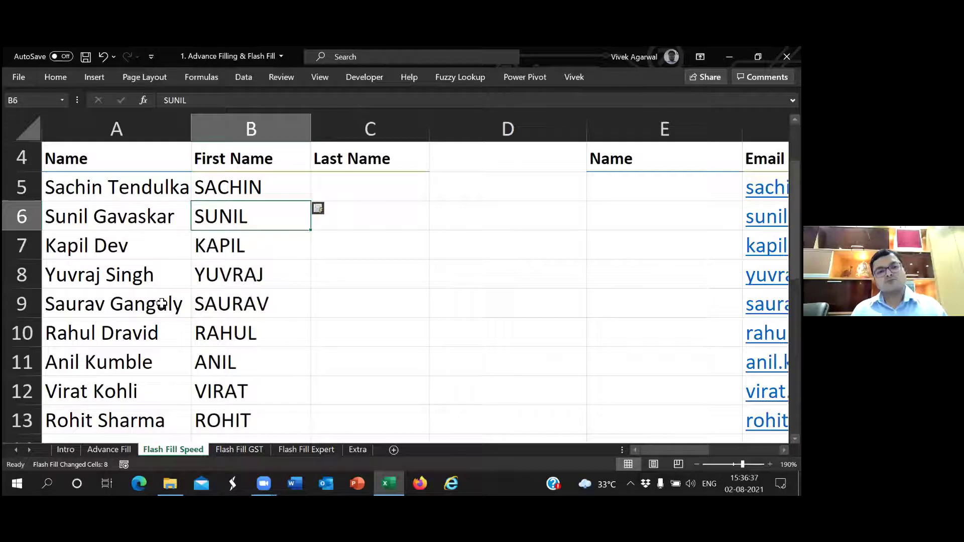
{"action": "key", "text": "ctrl+shift+Down"}
Step: Clear the names below B5, enter 'S Tendulkar', and flash fill initial-plus-surname names
{"action": "key", "text": "Delete"}
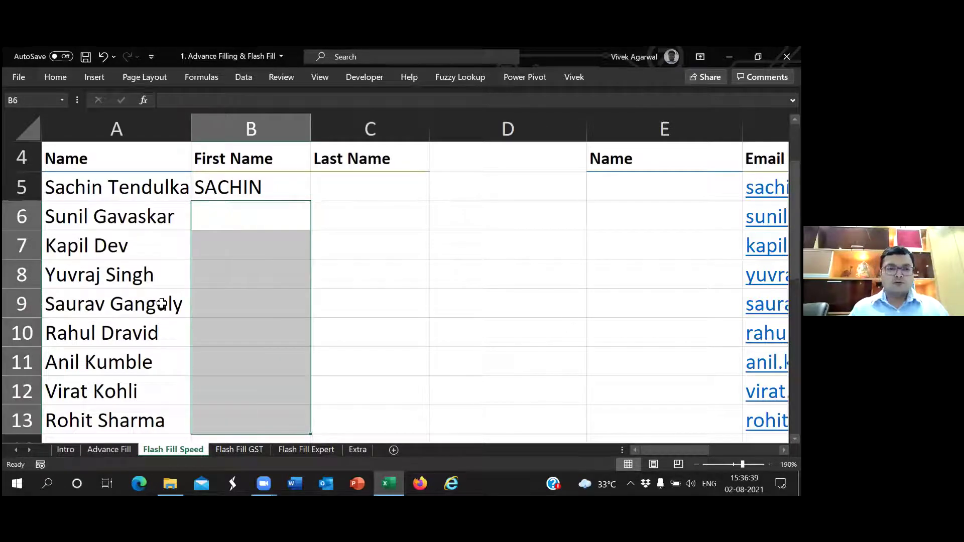
{"action": "key", "text": "Up"}
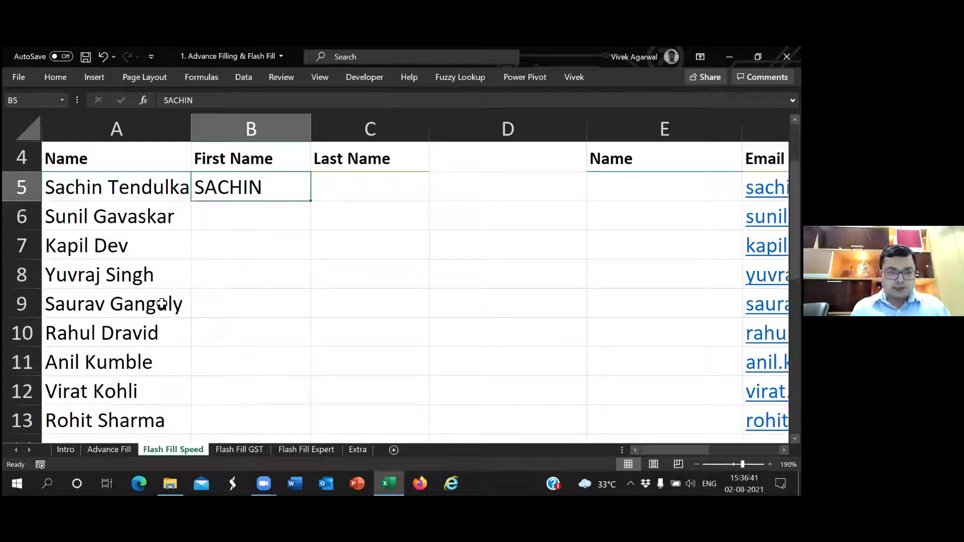
{"action": "type", "text": "S Tendulkar"}
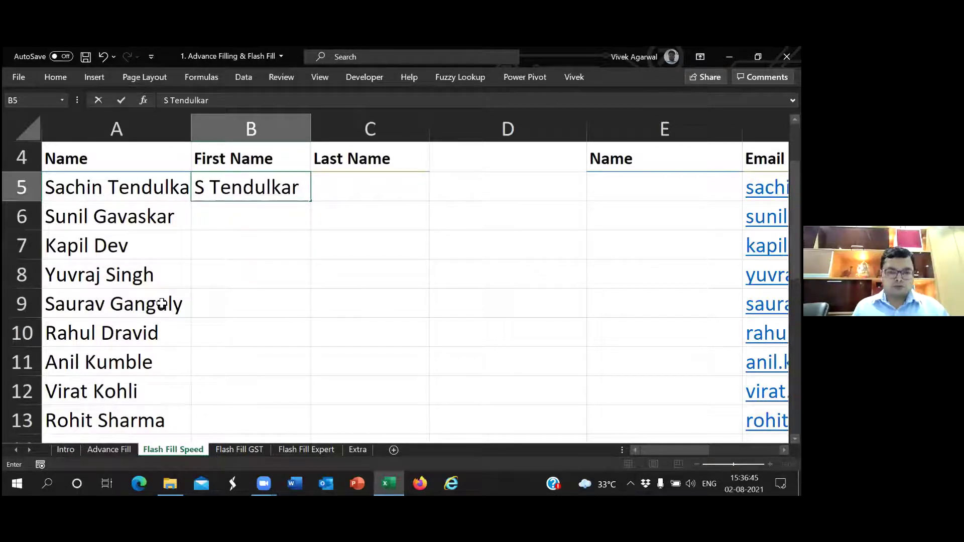
{"action": "key", "text": "Return"}
{"action": "key", "text": "ctrl+e"}
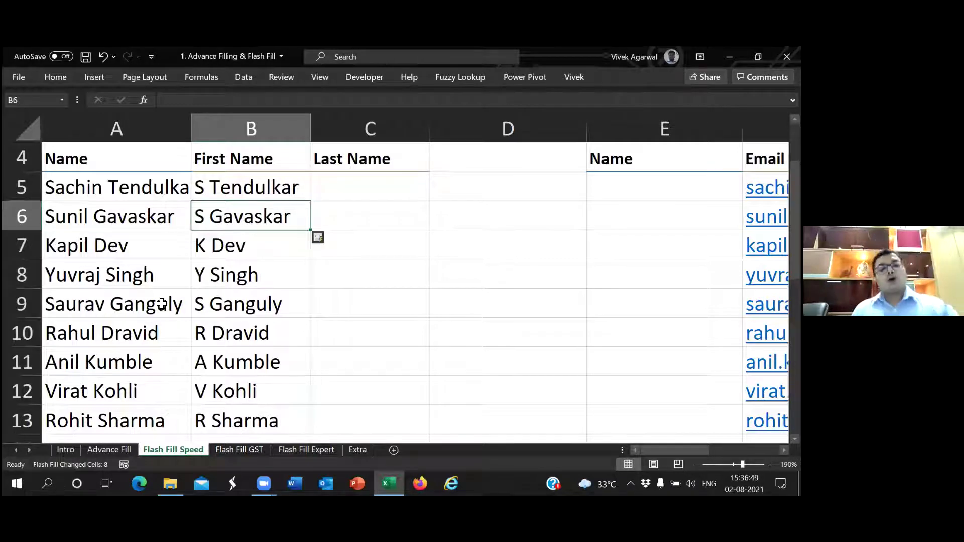
Step: Clear B5:B13, enter 'Mr Sachin Tendulkar' in B5, and flash fill the column
{"action": "key", "text": "Up"}
{"action": "key", "text": "ctrl+shift+Down"}
{"action": "key", "text": "Delete"}
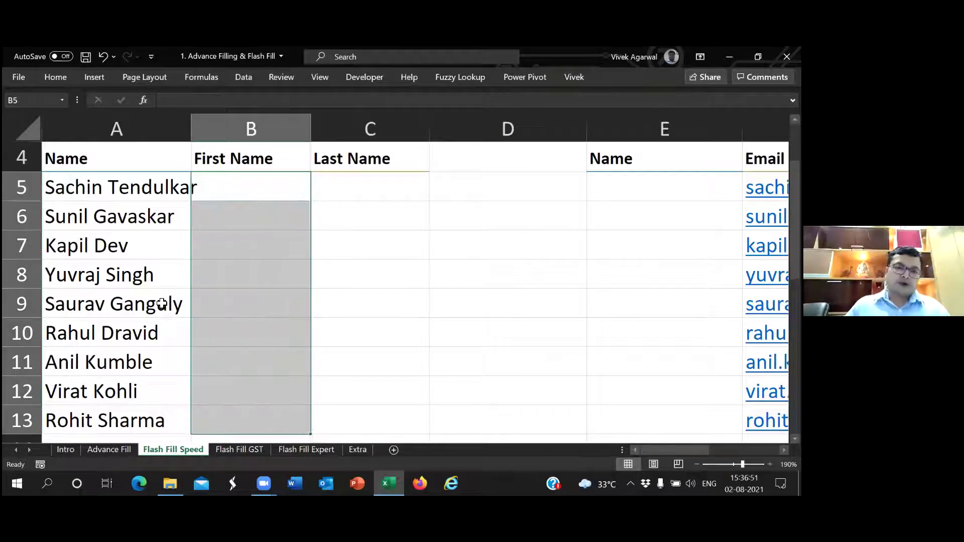
{"action": "key", "text": "Up"}
{"action": "key", "text": "Down"}
{"action": "type", "text": "Mr Sachin Tendulkar"}
{"action": "key", "text": "Return"}
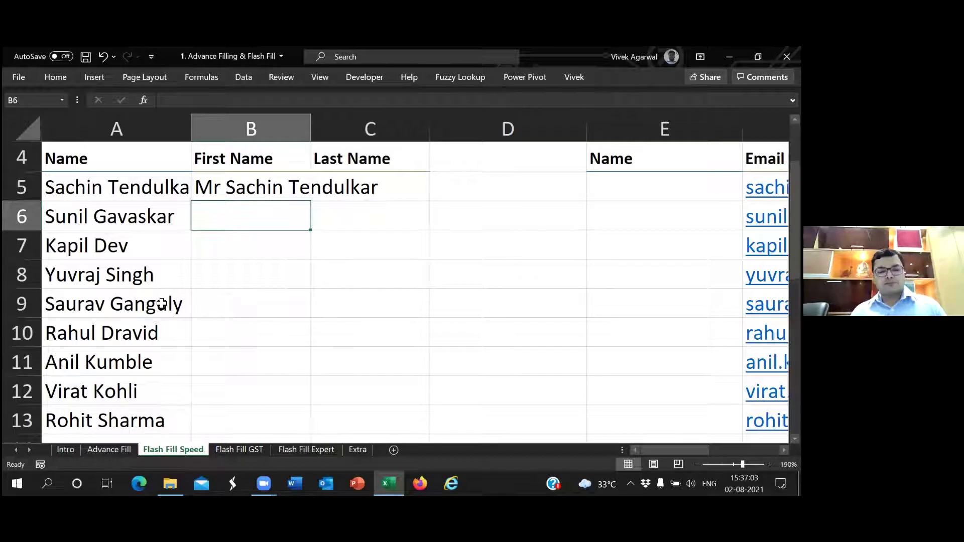
{"action": "key", "text": "ctrl+e"}
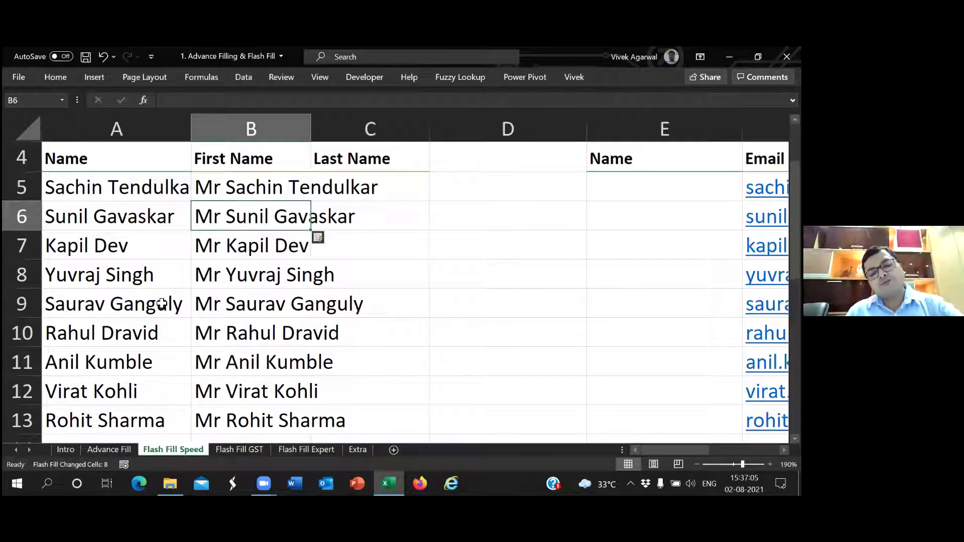
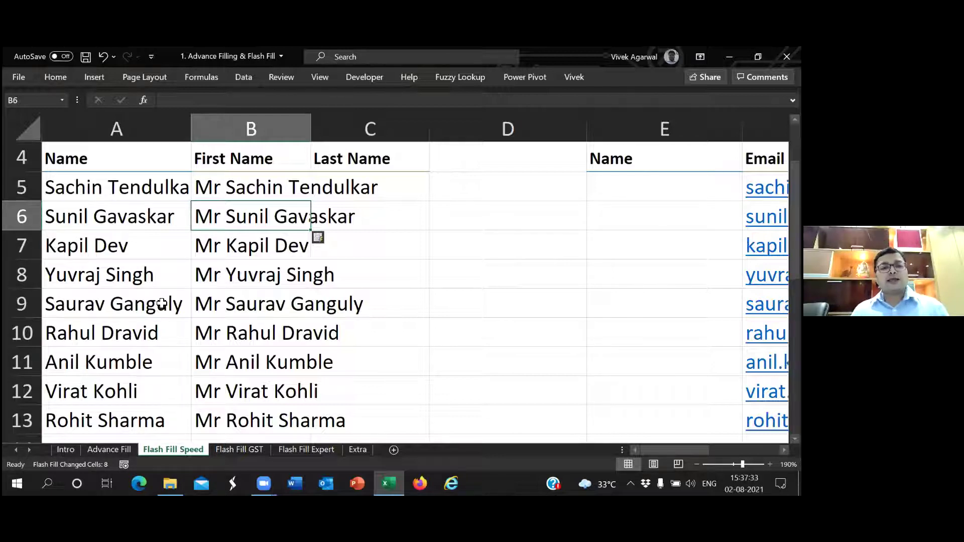
Step: Clear B5:B13, enter the first sample first name in B5, and Flash Fill the first names
{"action": "key", "text": "Up"}
{"action": "key", "text": "ctrl+shift+Down"}
{"action": "key", "text": "Delete"}
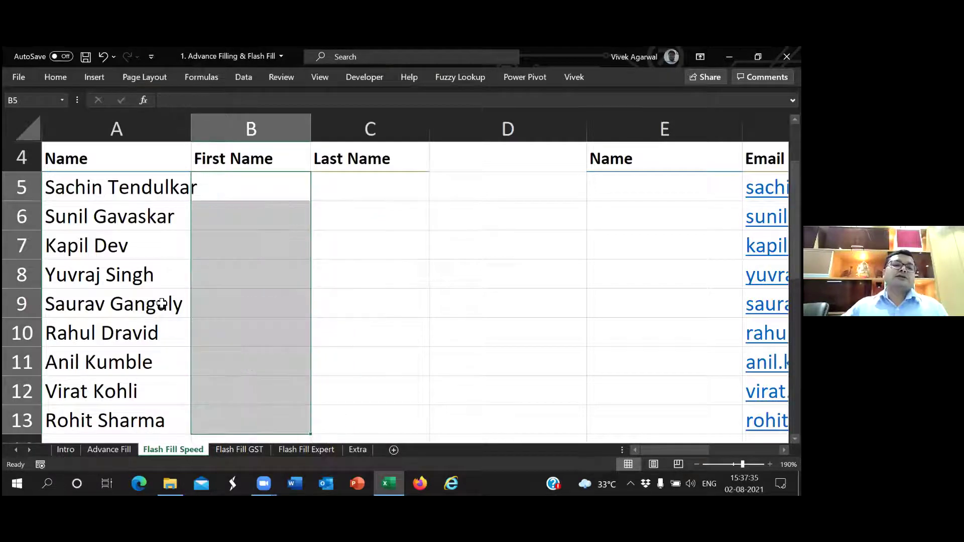
{"action": "type", "text": "Sachin"}
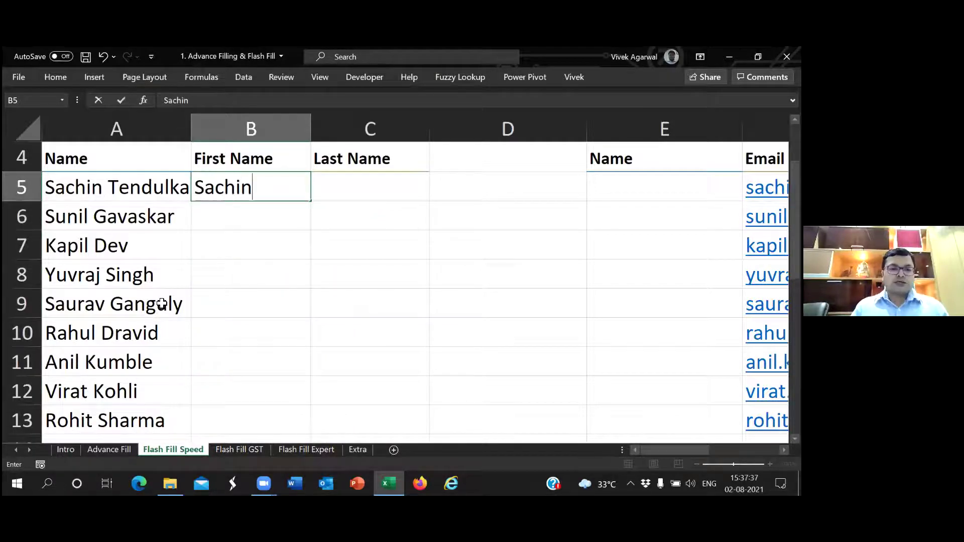
{"action": "key", "text": "Return"}
{"action": "key", "text": "ctrl+e"}
Step: Enter the matching surname in C5 and Flash Fill the Last Name column
{"action": "key", "text": "Right"}
{"action": "key", "text": "Up"}
{"action": "type", "text": "T"}
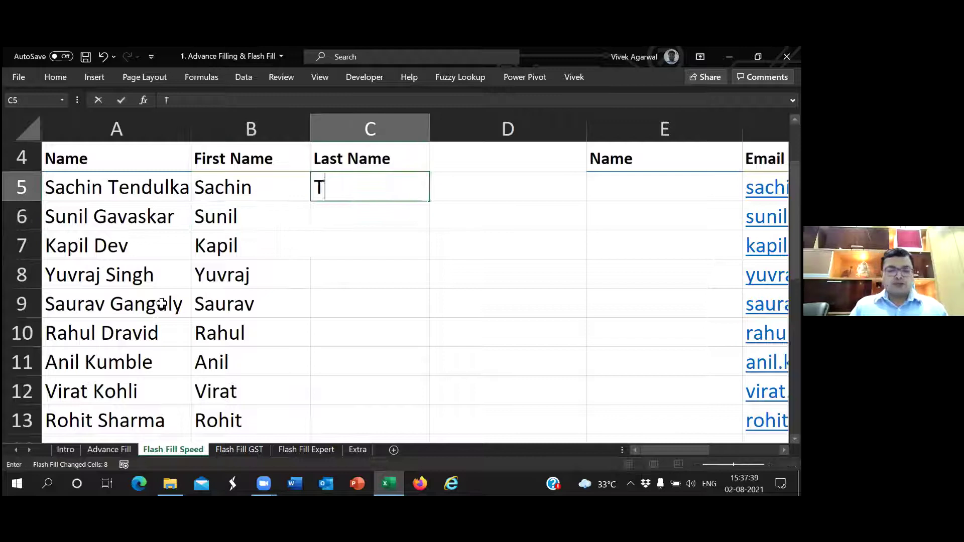
{"action": "type", "text": "endulkar"}
{"action": "key", "text": "Return"}
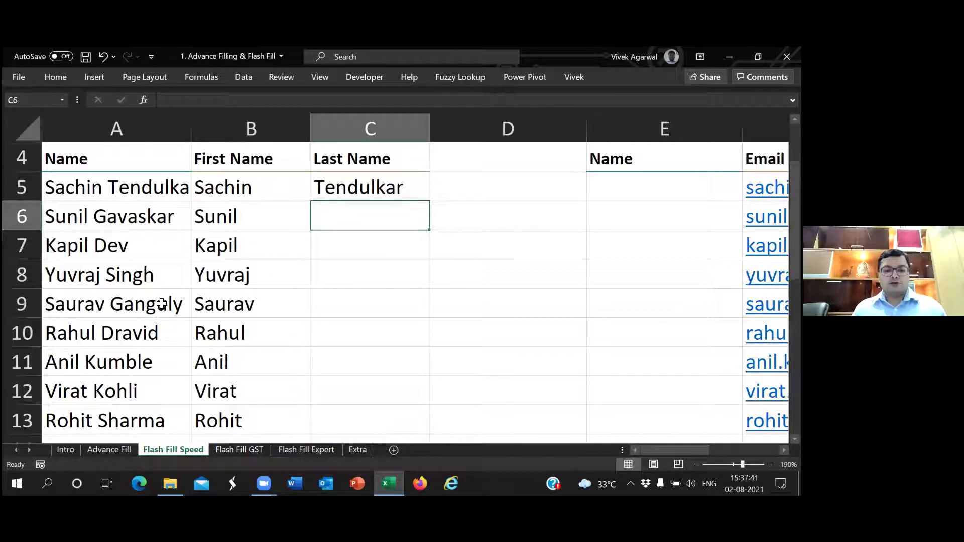
{"action": "key", "text": "ctrl+e"}
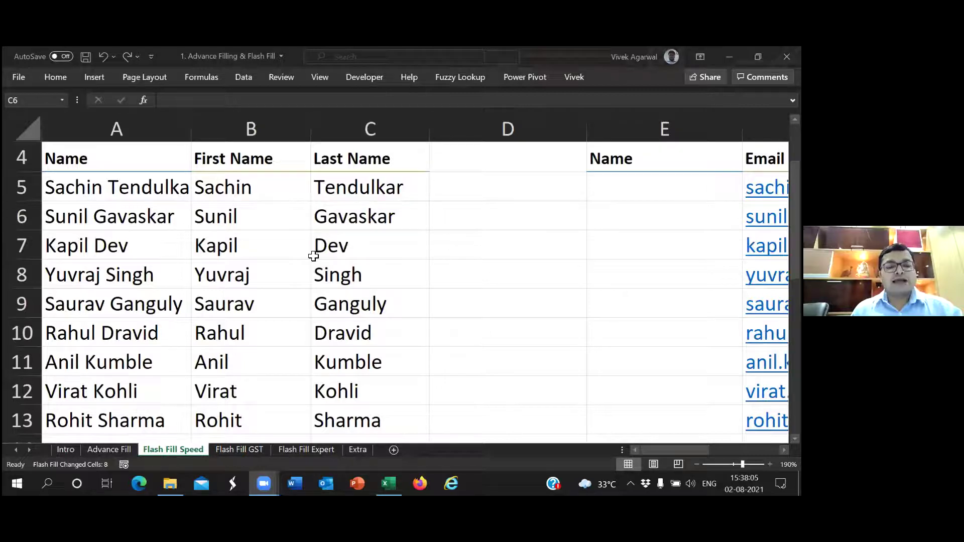
{"action": "key", "text": "alt+Tab"}
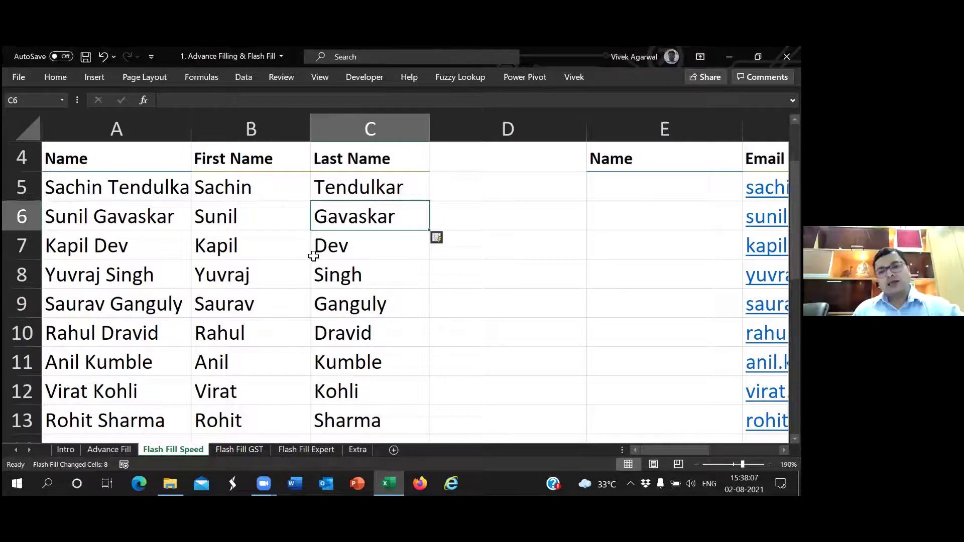
{"action": "key", "text": "Right"}
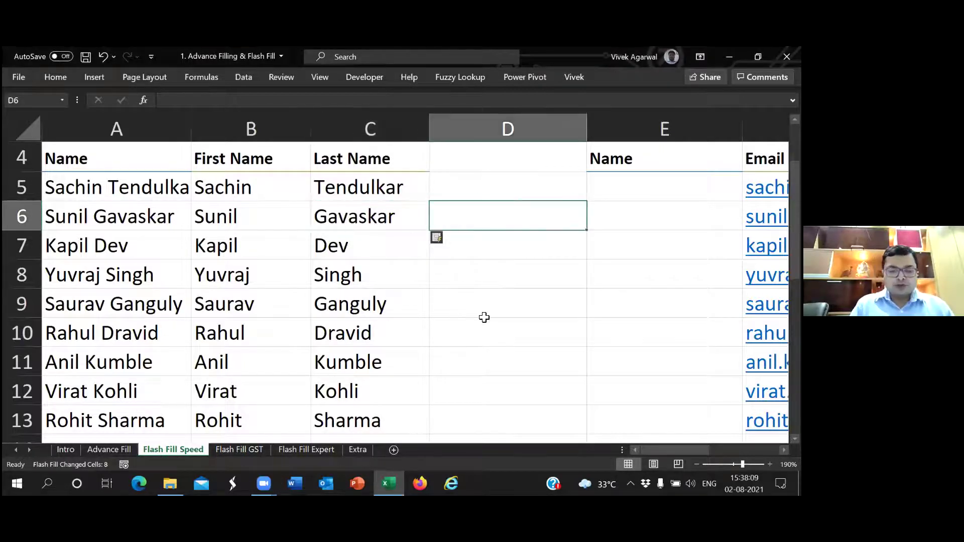
Step: Add a 'CTRL + E' note in D6, then clear and re-Flash Fill first names in B6:B13
{"action": "type", "text": "CTRL + E"}
{"action": "key", "text": "Return"}
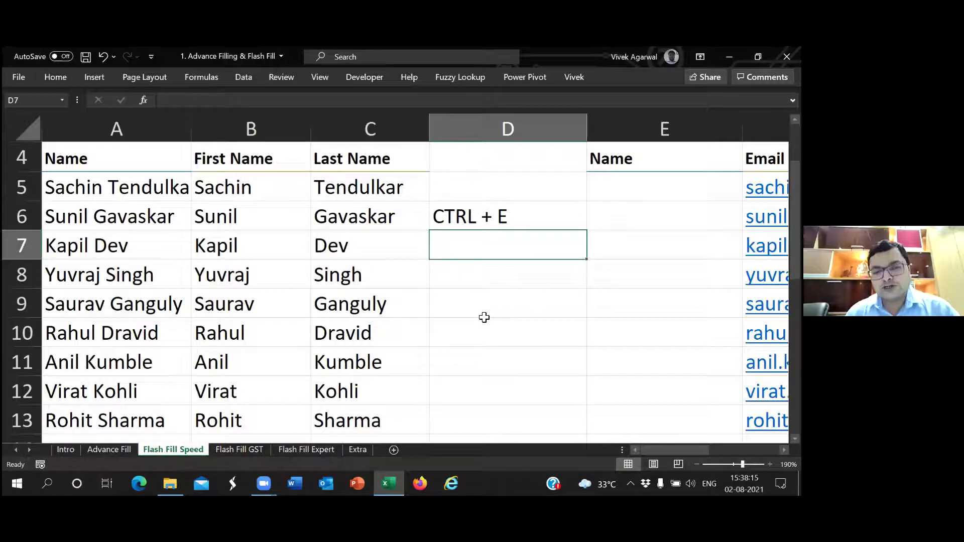
{"action": "key", "text": "Left"}
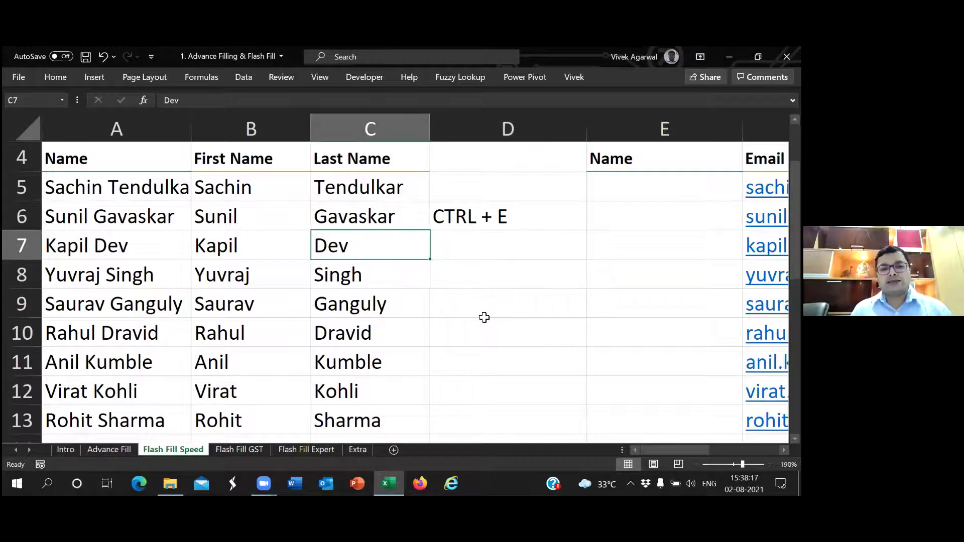
{"action": "key", "text": "Left"}
{"action": "key", "text": "Up"}
{"action": "key", "text": "ctrl+shift+Down"}
{"action": "key", "text": "Delete"}
{"action": "key", "text": "Up"}
{"action": "key", "text": "Down"}
{"action": "key", "text": "ctrl+e"}
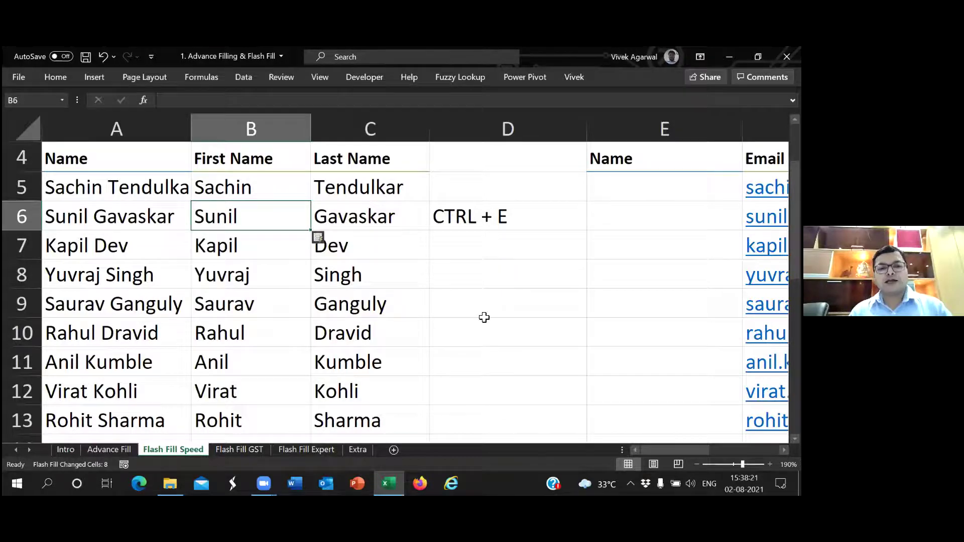
Step: Clear the last names in C6:C13 and Flash Fill them again
{"action": "key", "text": "Up"}
{"action": "key", "text": "Right"}
{"action": "key", "text": "Down"}
{"action": "key", "text": "ctrl+shift+Down"}
{"action": "key", "text": "Delete"}
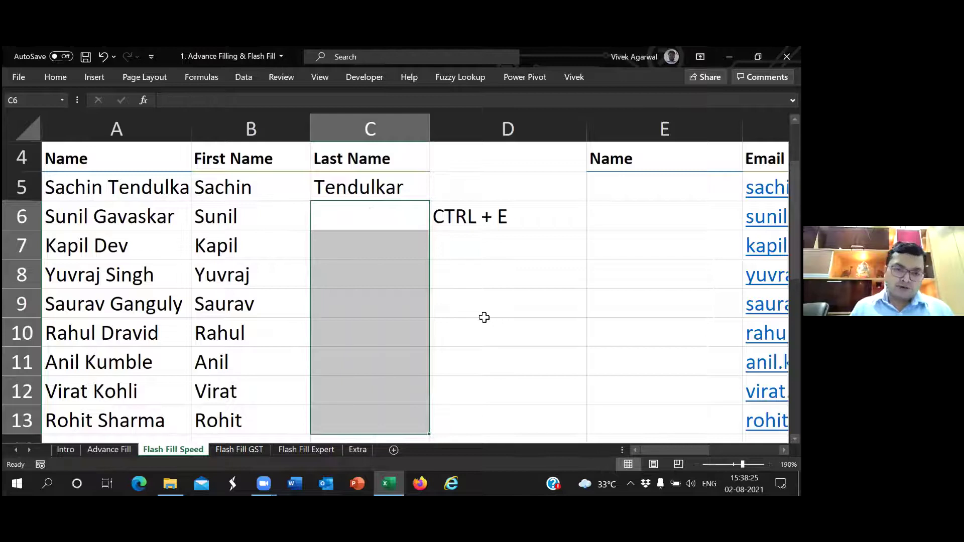
{"action": "key", "text": "Up"}
{"action": "key", "text": "Down"}
{"action": "key", "text": "ctrl+e"}
Step: Select B5:C13 and delete all first and last names
{"action": "key", "text": "Up"}
{"action": "key", "text": "Left"}
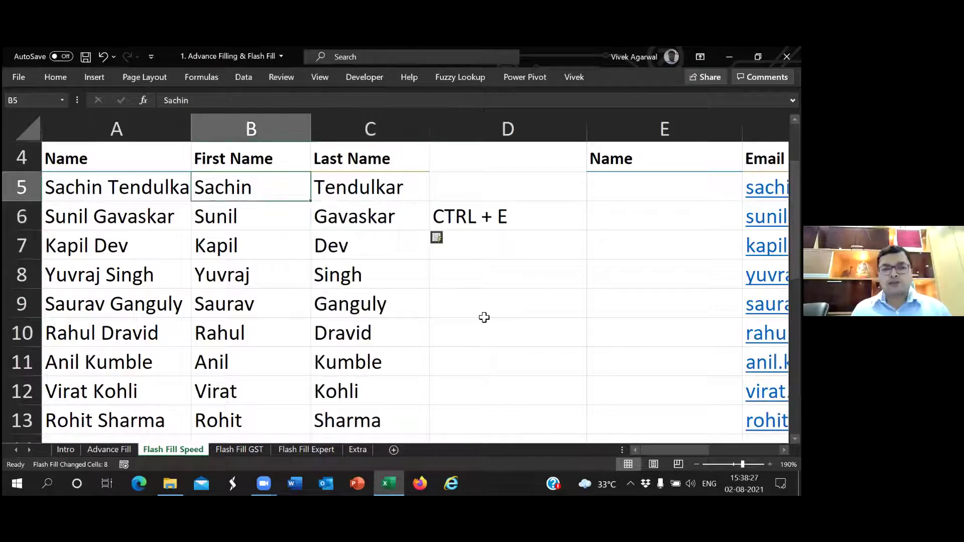
{"action": "key", "text": "shift+Right"}
{"action": "key", "text": "ctrl+shift+Down"}
{"action": "key", "text": "Delete"}
{"action": "key", "text": "Up"}
{"action": "key", "text": "Down"}
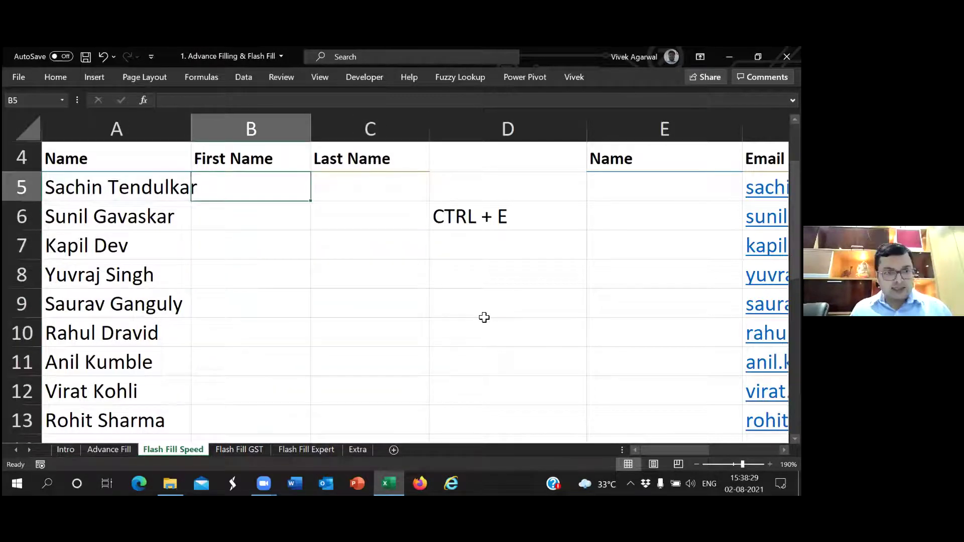
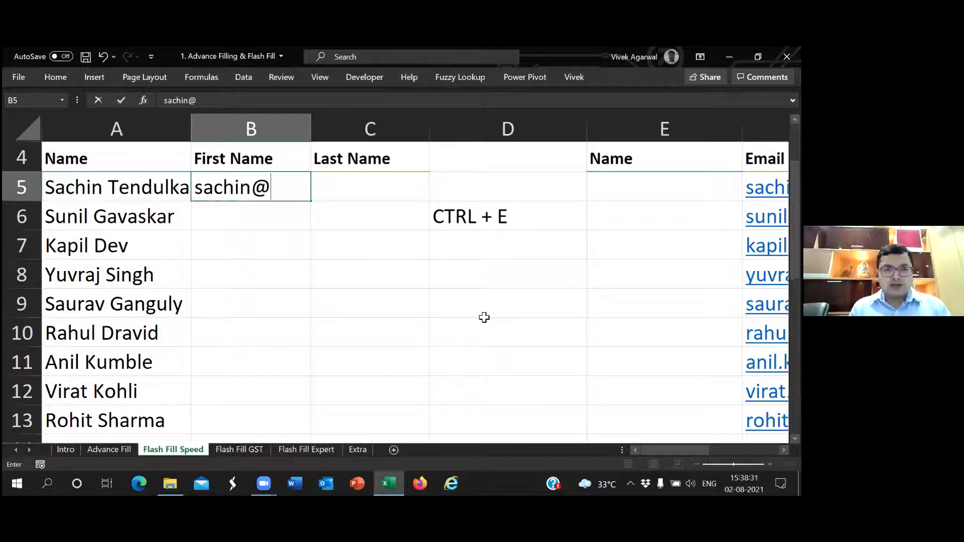
{"action": "key", "text": "Return"}
{"action": "key", "text": "ctrl+e"}
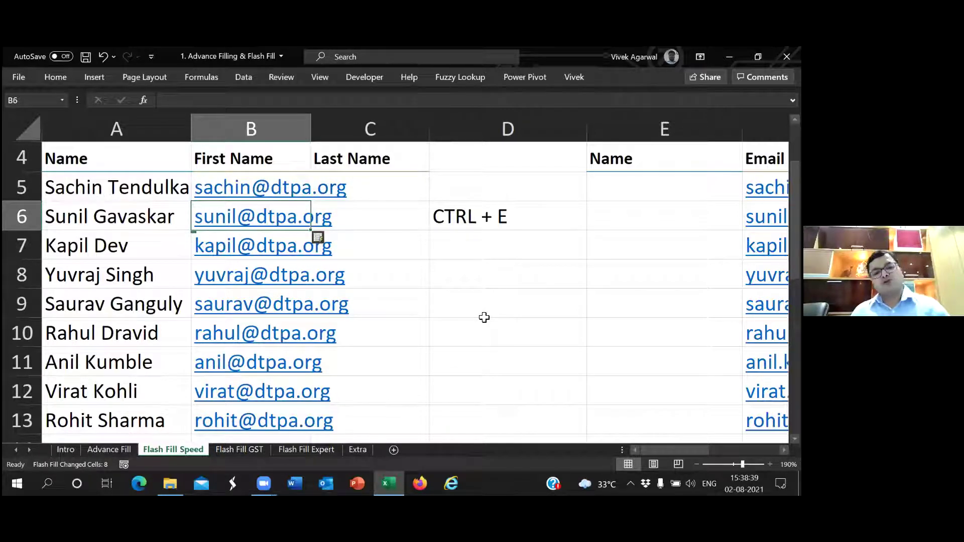
{"action": "key", "text": "Up"}
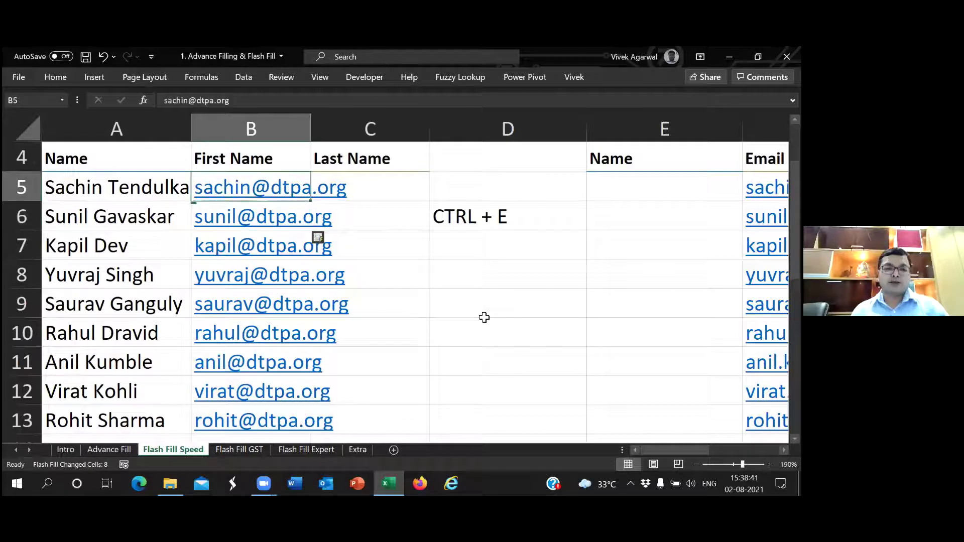
{"action": "key", "text": "ctrl+shift+Down"}
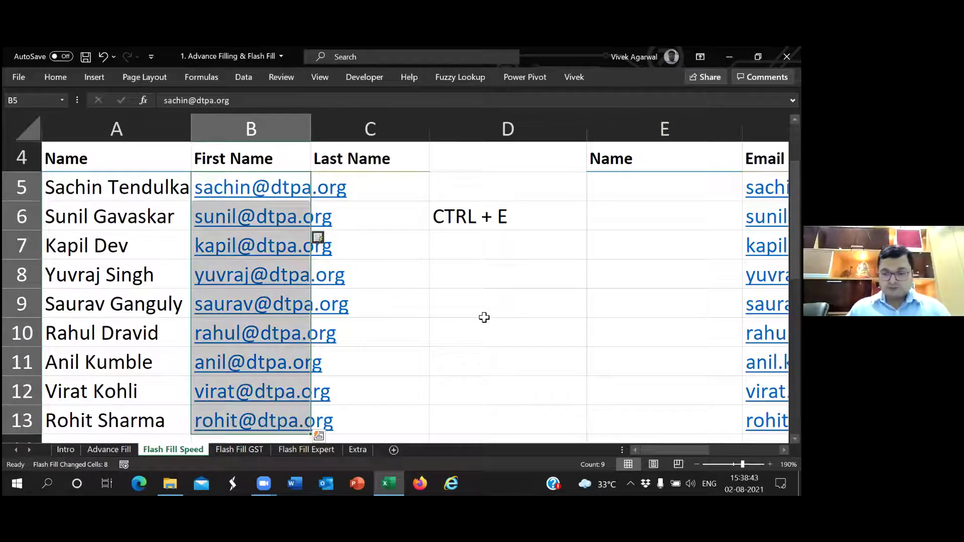
{"action": "key", "text": "Delete"}
{"action": "key", "text": "shift+Up"}
{"action": "key", "text": "shift+Up"}
{"action": "key", "text": "shift+Up"}
{"action": "key", "text": "shift+Up"}
{"action": "key", "text": "shift+Up"}
{"action": "key", "text": "shift+Up"}
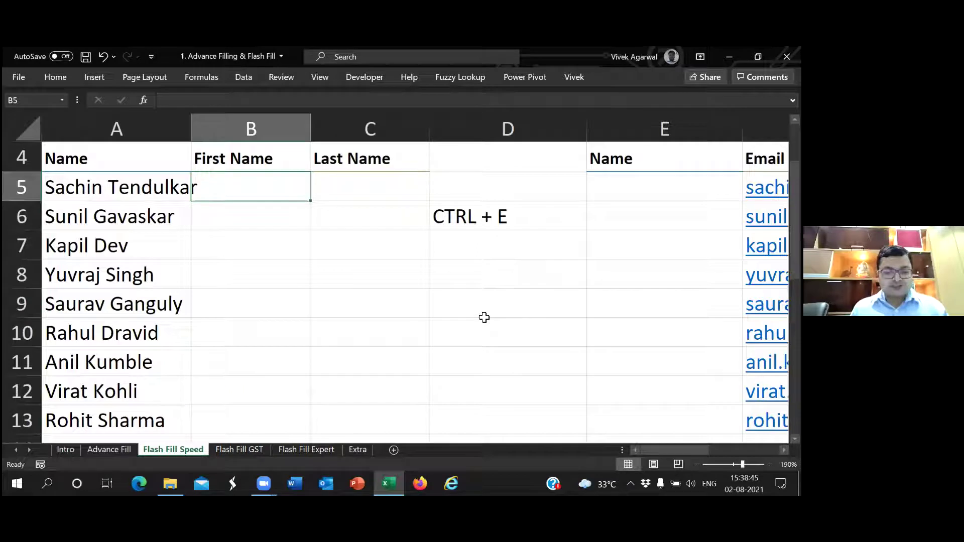
{"action": "type", "text": "S T"}
{"action": "key", "text": "Return"}
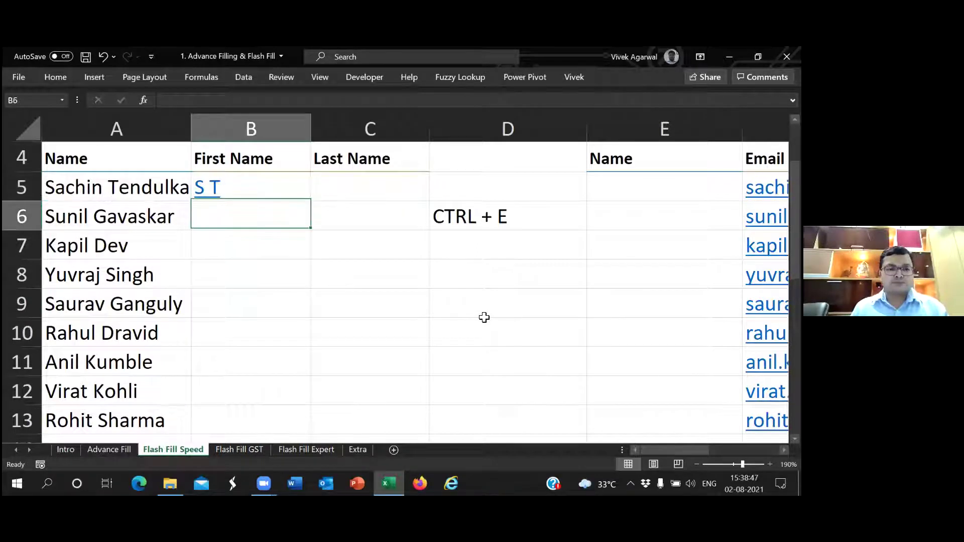
{"action": "key", "text": "ctrl+e"}
{"action": "key", "text": "Right"}
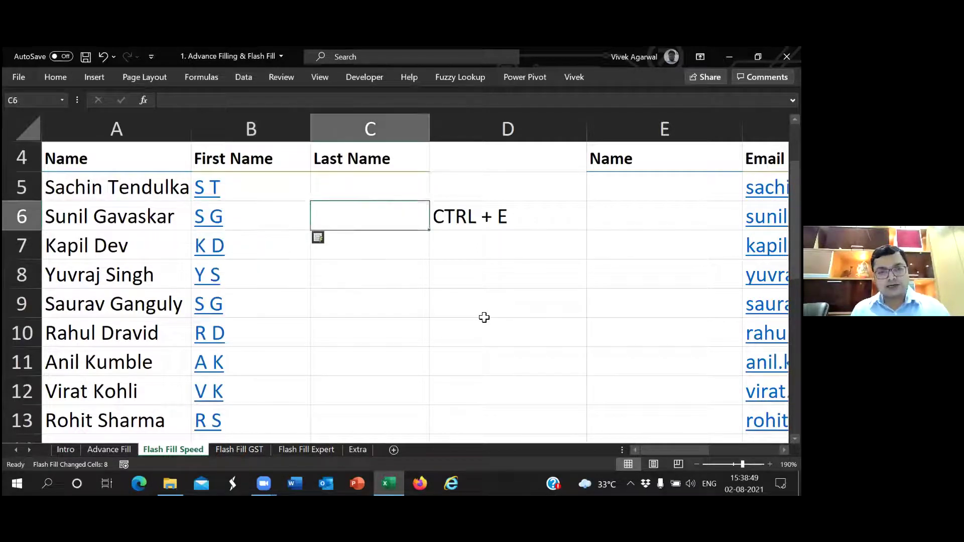
{"action": "key", "text": "Up"}
{"action": "key", "text": "ctrl+c"}
{"action": "key", "text": "Left"}
{"action": "key", "text": "ctrl+shift+Down"}
{"action": "key", "text": "ctrl+q"}
{"action": "key", "text": "Escape"}
{"action": "key", "text": "alt"}
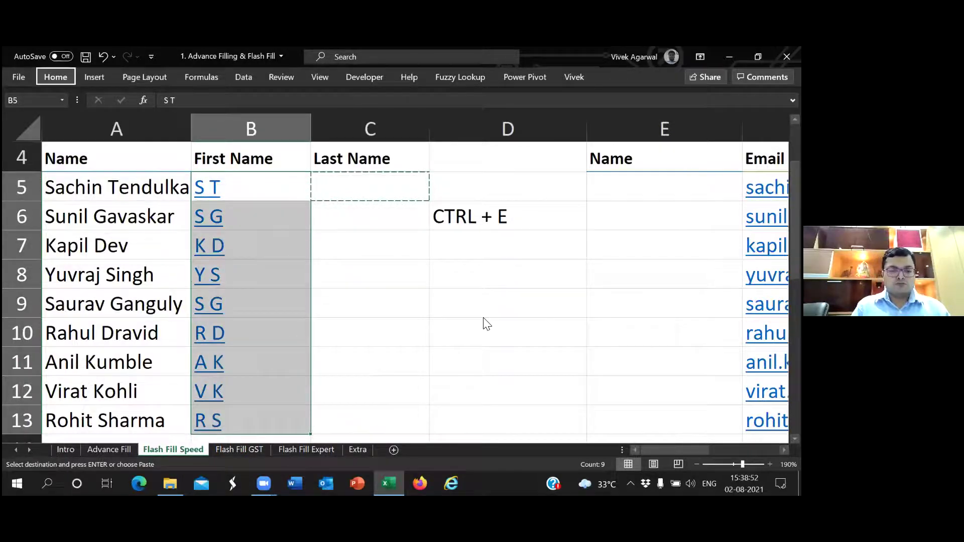
{"action": "key", "text": "ctrl+alt+v"}
{"action": "key", "text": "t"}
{"action": "key", "text": "Return"}
{"action": "key", "text": "Escape"}
{"action": "key", "text": "Left"}
{"action": "key", "text": "Right"}
{"action": "key", "text": "ctrl+shift+Down"}
{"action": "key", "text": "Delete"}
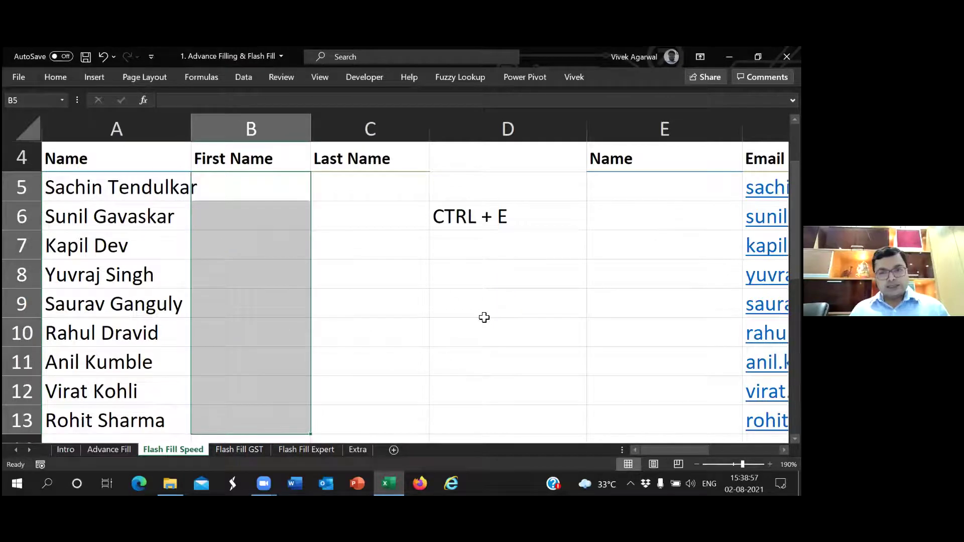
{"action": "key", "text": "Right"}
{"action": "key", "text": "Down"}
Step: Enter the first surname in B17, fixing its missing 'k', and Flash Fill the Last Name column
{"action": "key", "text": "Left"}
{"action": "key", "text": "Left"}
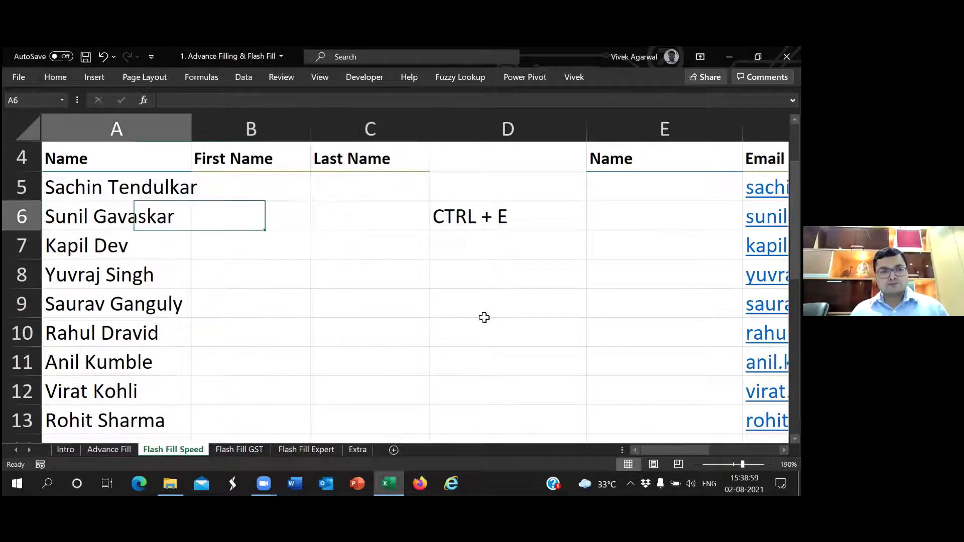
{"action": "key", "text": "ctrl+Down"}
{"action": "key", "text": "ctrl+Down"}
{"action": "key", "text": "ctrl+Down"}
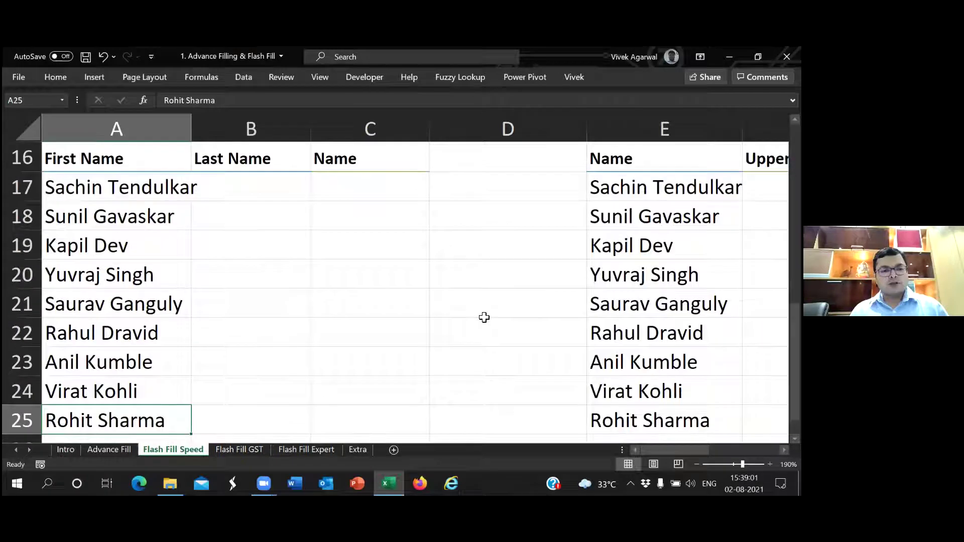
{"action": "key", "text": "Right"}
{"action": "key", "text": "Up"}
{"action": "key", "text": "Up"}
{"action": "key", "text": "Up"}
{"action": "key", "text": "Up"}
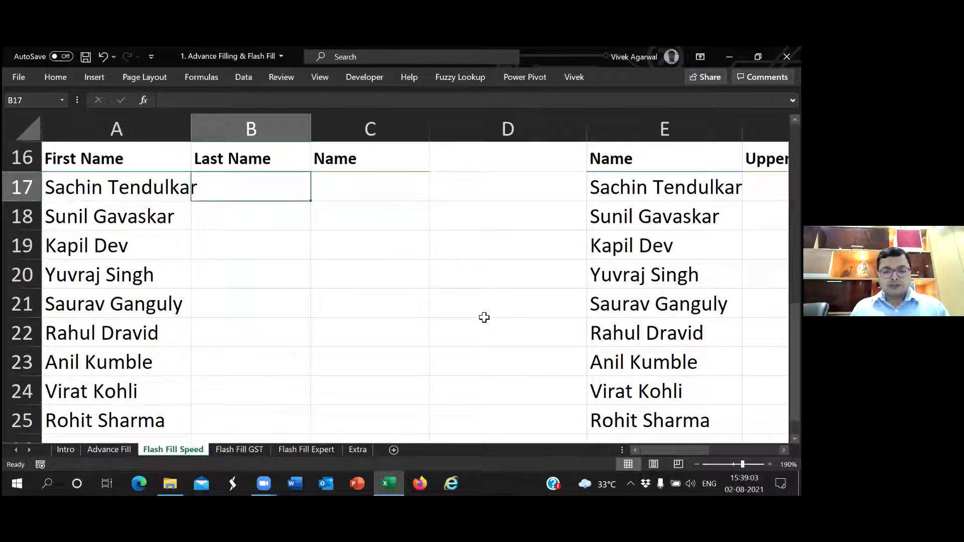
{"action": "type", "text": "Tendular"}
{"action": "key", "text": "Return"}
{"action": "key", "text": "Up"}
{"action": "key", "text": "F2"}
{"action": "key", "text": "Left"}
{"action": "key", "text": "Left"}
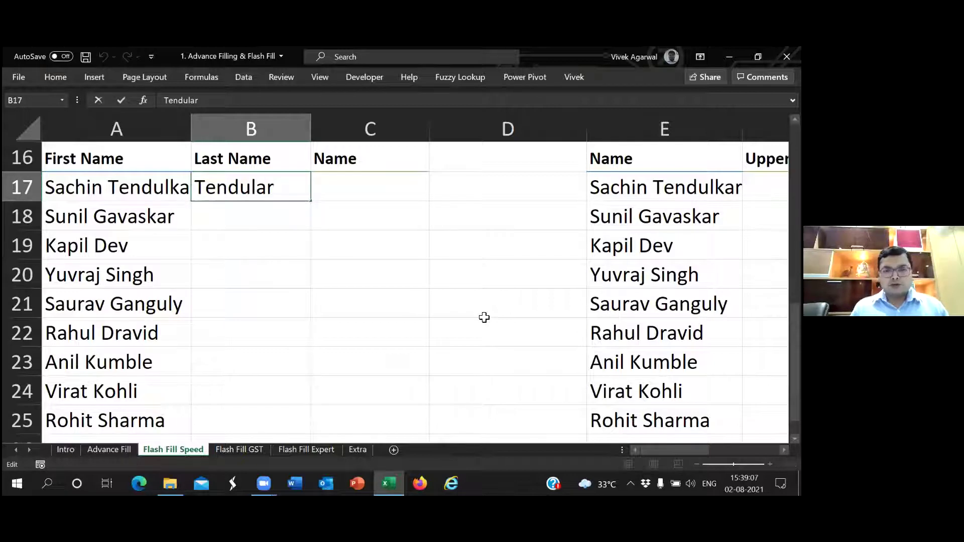
{"action": "type", "text": "k"}
{"action": "key", "text": "Return"}
{"action": "key", "text": "ctrl+e"}
Step: Enter the first given name in C17 and Flash Fill the Name column for rows 17–25
{"action": "key", "text": "Right"}
{"action": "key", "text": "Up"}
{"action": "type", "text": "Sachin"}
{"action": "key", "text": "Return"}
{"action": "key", "text": "ctrl+e"}
{"action": "key", "text": "Right"}
{"action": "key", "text": "Right"}
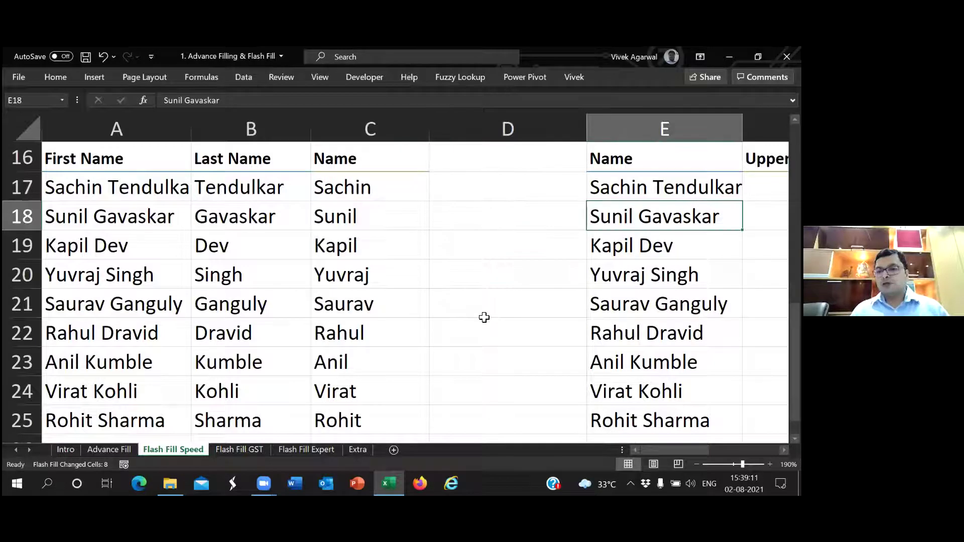
{"action": "key", "text": "Right"}
{"action": "key", "text": "Right"}
{"action": "key", "text": "Left"}
{"action": "key", "text": "Up"}
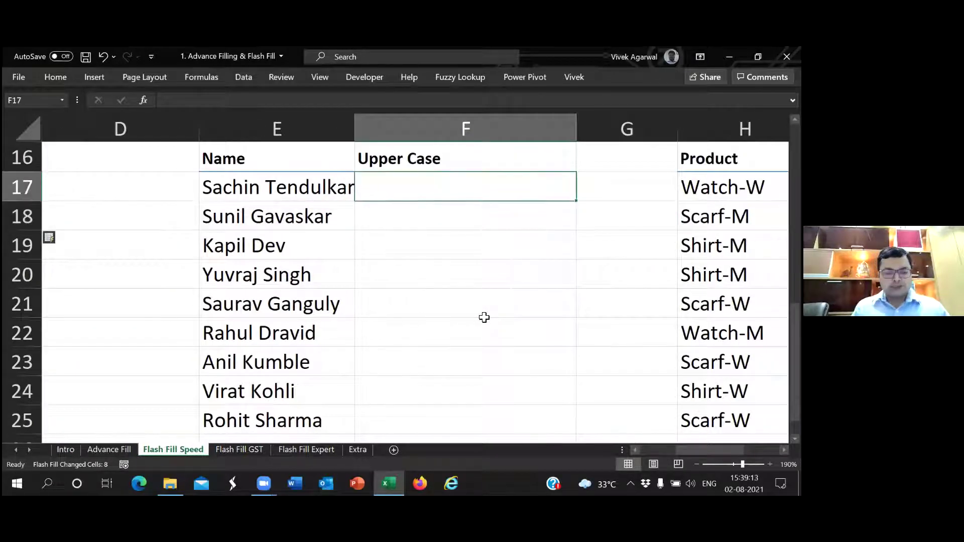
Step: Enter the first full name in upper case in F17 and Flash Fill the Upper Case column
{"action": "type", "text": "SACHIN TENDULKAR"}
{"action": "key", "text": "Return"}
{"action": "key", "text": "ctrl+e"}
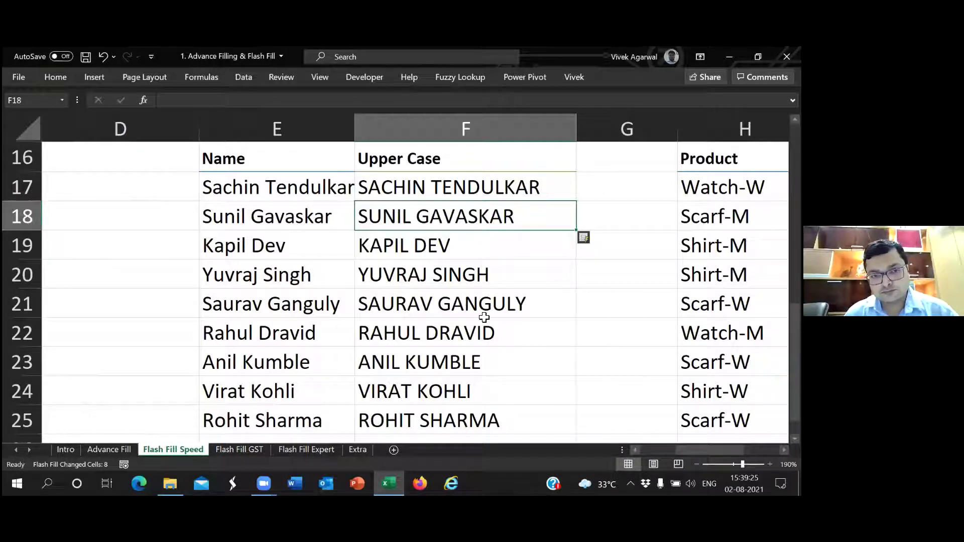
Step: Type 'S T' in L5 and Flash Fill the remaining initials
{"action": "key", "text": "Right"}
{"action": "key", "text": "Right"}
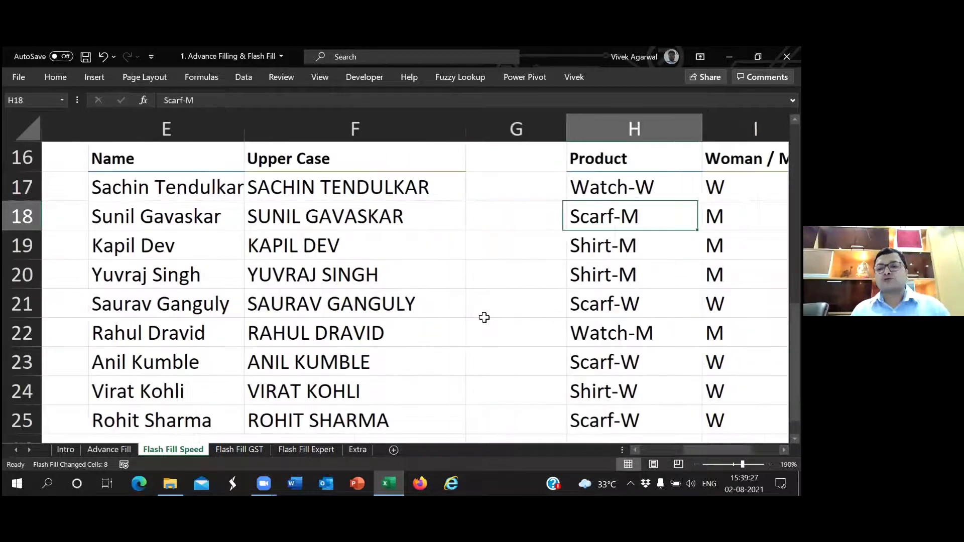
{"action": "key", "text": "Right"}
{"action": "key", "text": "Right"}
{"action": "key", "text": "Right"}
{"action": "key", "text": "Up"}
{"action": "key", "text": "Up"}
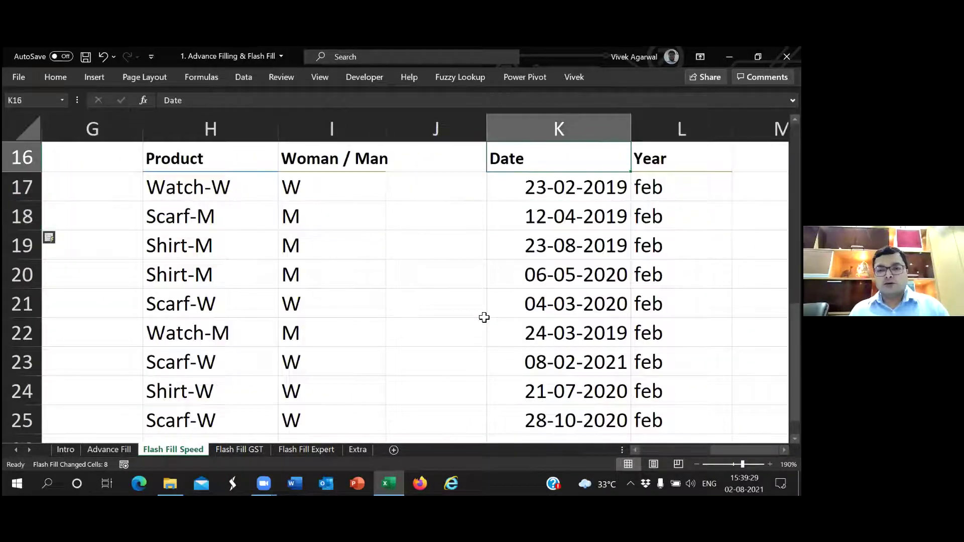
{"action": "key", "text": "ctrl+Up"}
{"action": "key", "text": "ctrl+Up"}
{"action": "key", "text": "Right"}
{"action": "key", "text": "Right"}
{"action": "key", "text": "Right"}
{"action": "key", "text": "Down"}
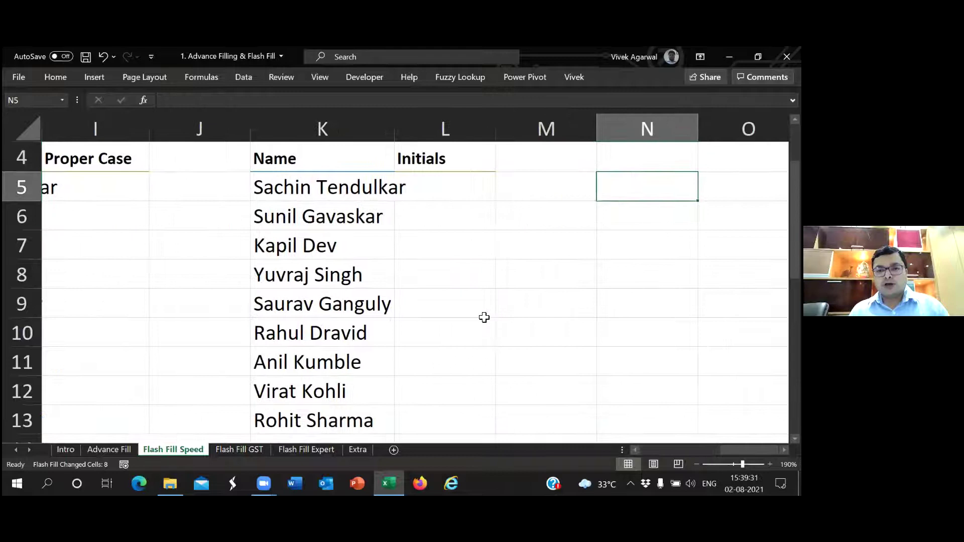
{"action": "key", "text": "Left"}
{"action": "key", "text": "Left"}
{"action": "type", "text": "S T"}
{"action": "key", "text": "Return"}
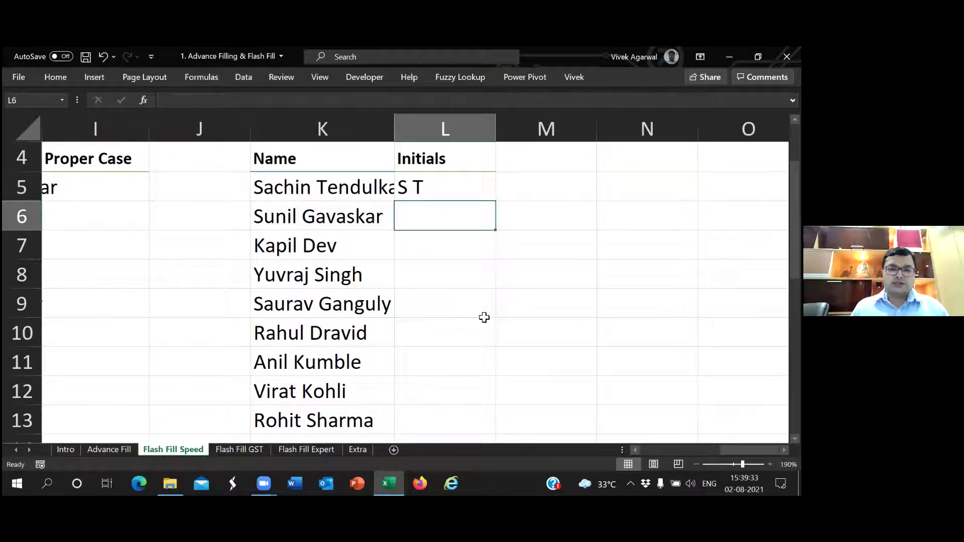
{"action": "key", "text": "ctrl+e"}
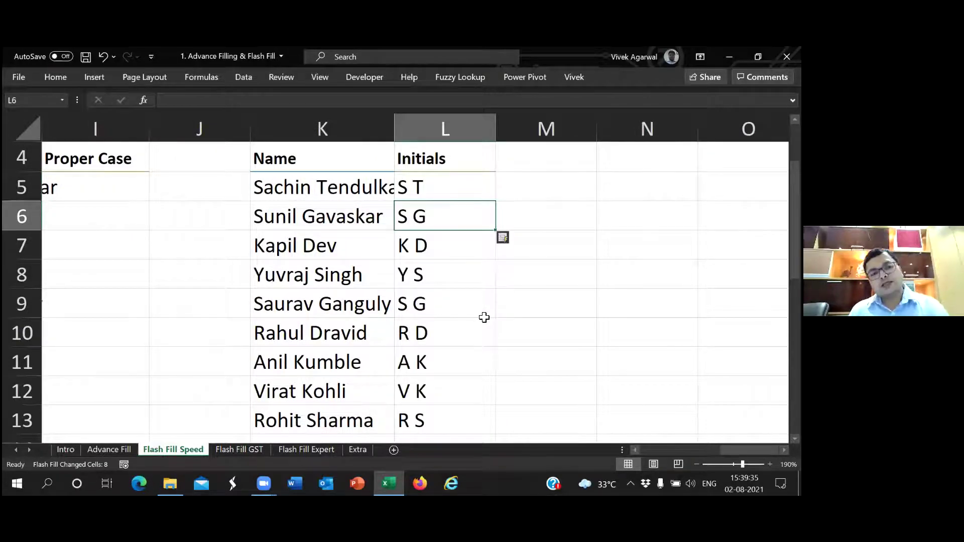
{"action": "key", "text": "Left"}
{"action": "key", "text": "Left"}
{"action": "key", "text": "Left"}
{"action": "key", "text": "Left"}
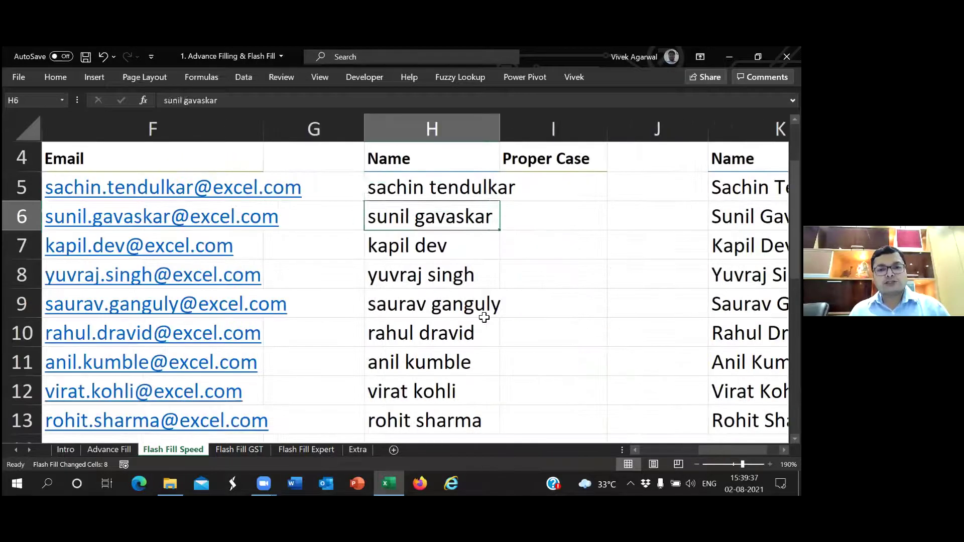
Step: Enter the first name in proper case in I5 and Flash Fill the Proper Case column
{"action": "key", "text": "Up"}
{"action": "key", "text": "Right"}
{"action": "key", "text": "Right"}
{"action": "key", "text": "Right"}
{"action": "key", "text": "Left"}
{"action": "key", "text": "Left"}
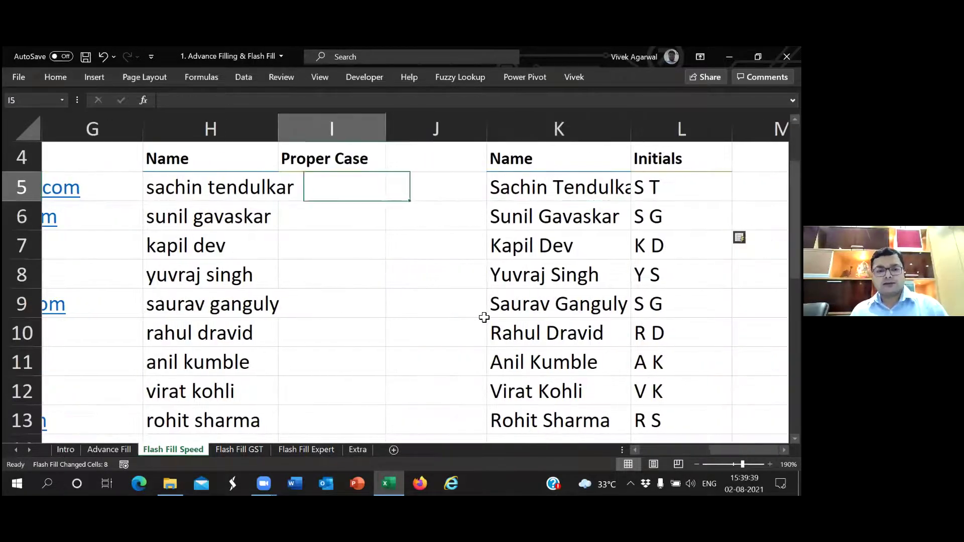
{"action": "type", "text": "Sachin Tendulkar"}
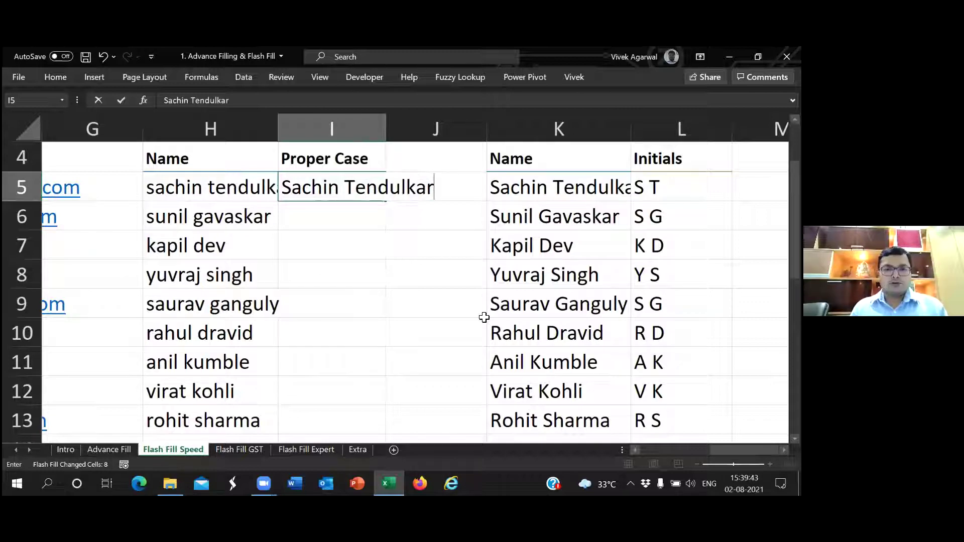
{"action": "key", "text": "Return"}
{"action": "key", "text": "ctrl+e"}
Step: Enter the first full name in E5 and Flash Fill the Name column from the emails
{"action": "key", "text": "Left"}
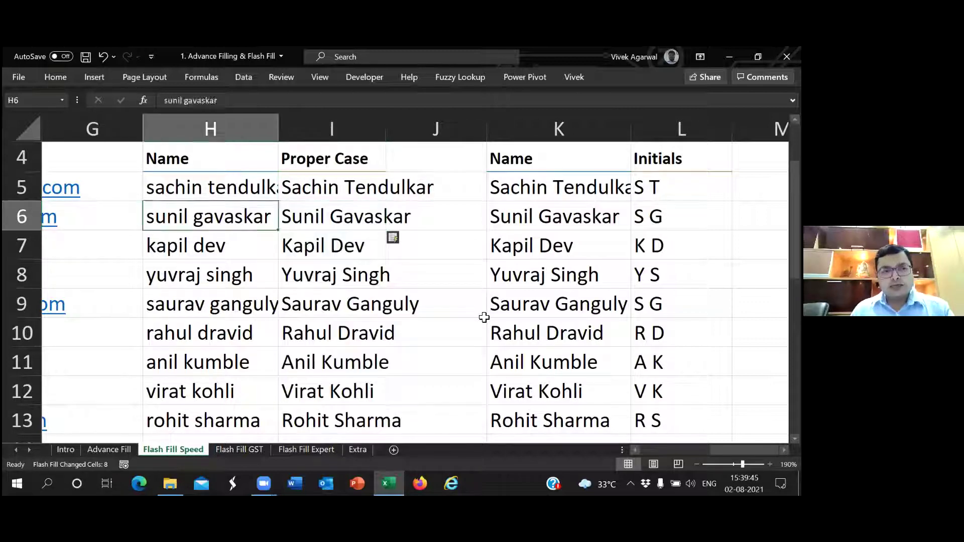
{"action": "key", "text": "Left"}
{"action": "key", "text": "Left"}
{"action": "key", "text": "Left"}
{"action": "key", "text": "Left"}
{"action": "key", "text": "Right"}
{"action": "key", "text": "Up"}
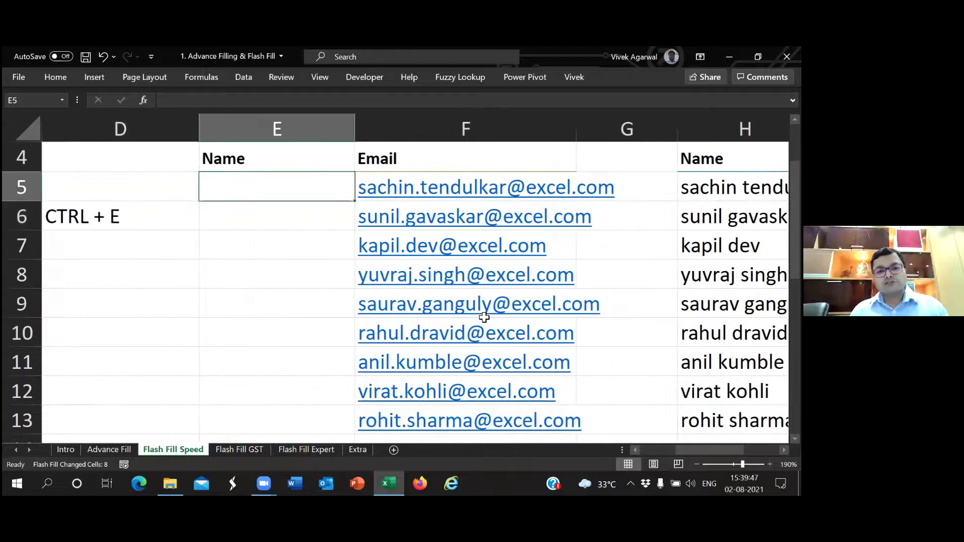
{"action": "type", "text": "Sachin "}
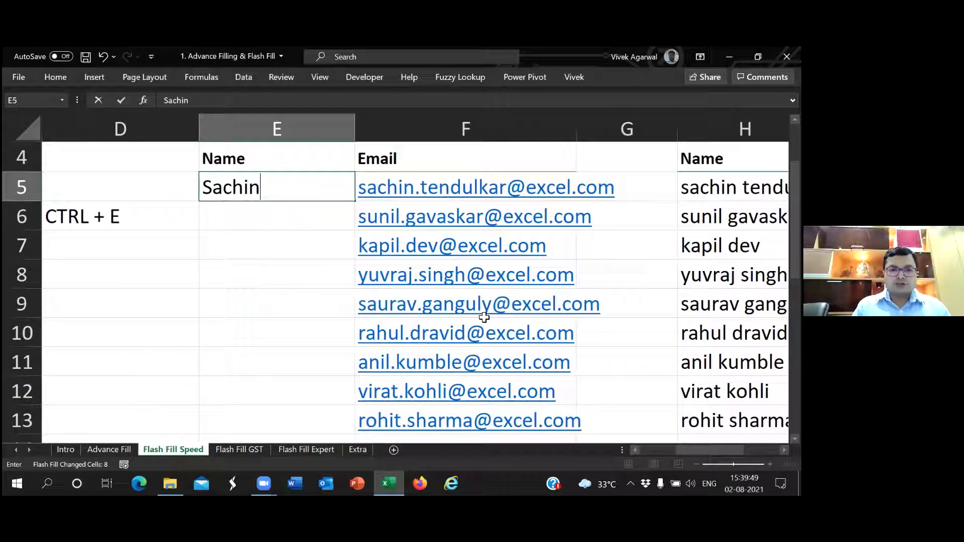
{"action": "type", "text": "Tendulkar"}
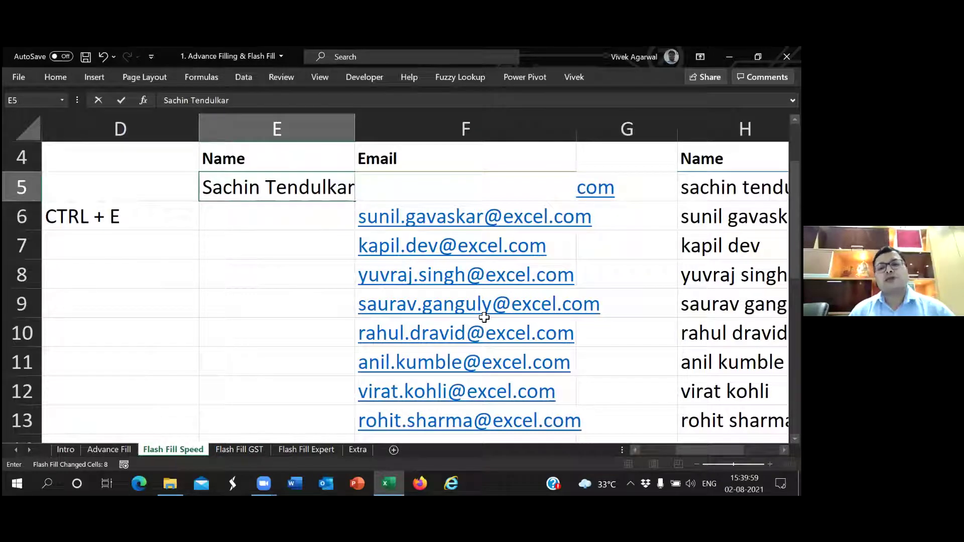
{"action": "key", "text": "Return"}
{"action": "key", "text": "ctrl+e"}
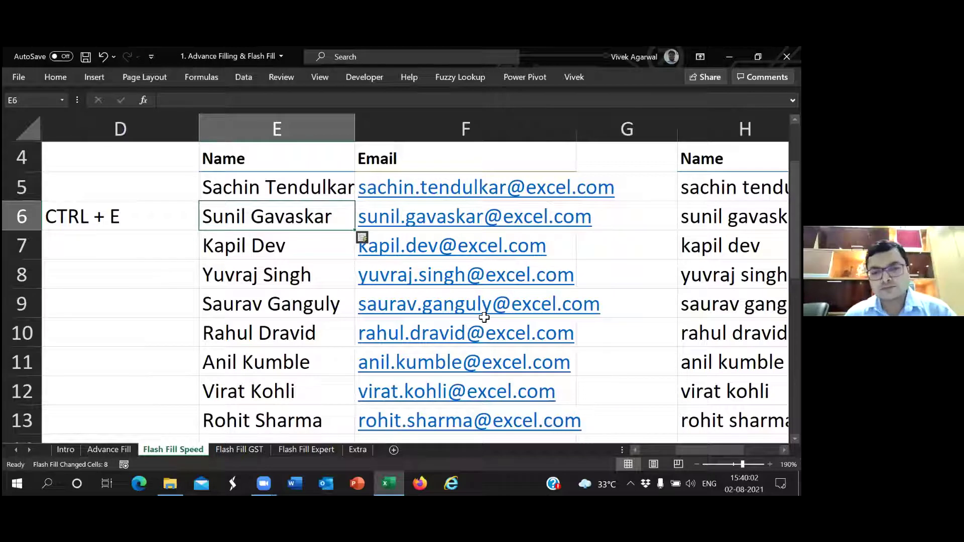
{"action": "left_click", "coordinate": [450, 59]}
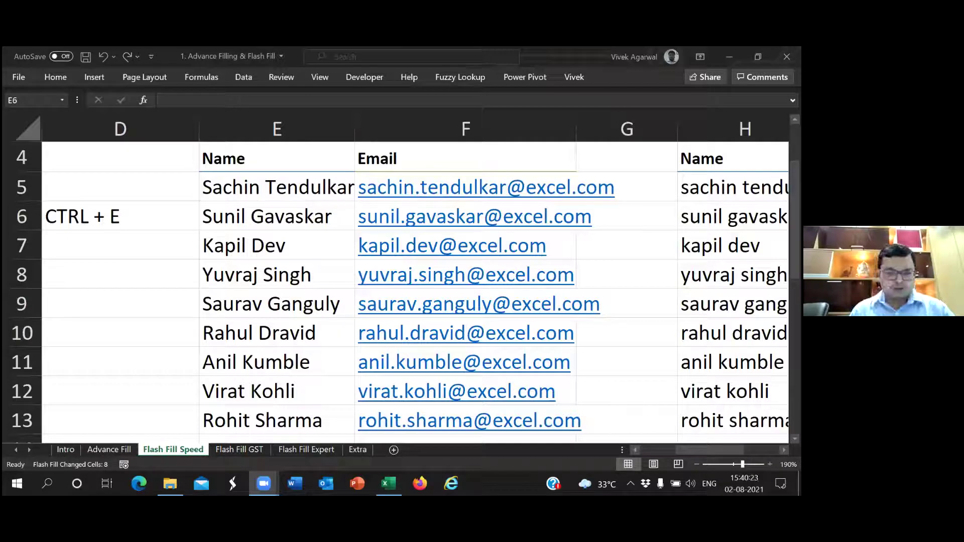
{"action": "left_click", "coordinate": [241, 452]}
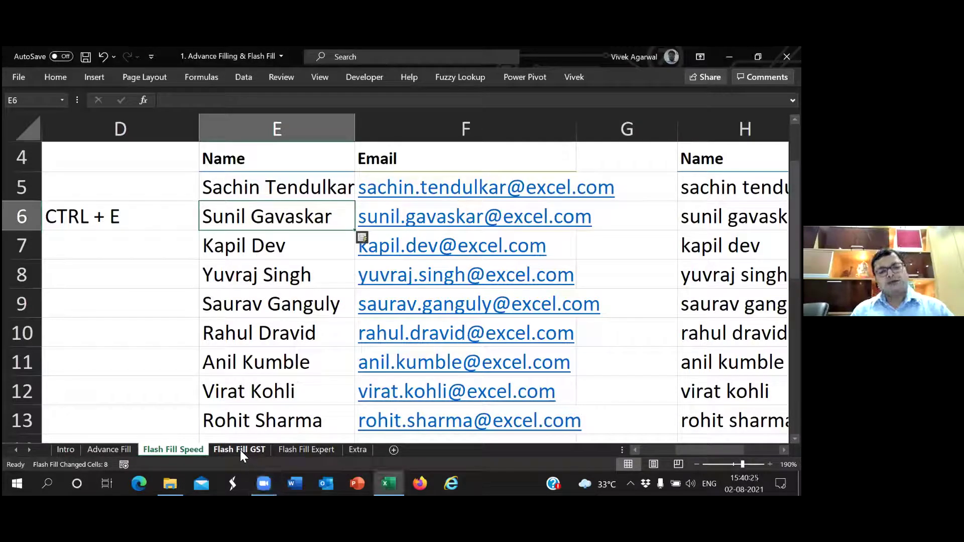
Step: On the Flash Fill GST sheet, add a 'PAN' header in B1
{"action": "left_click", "coordinate": [241, 450]}
{"action": "left_click", "coordinate": [196, 232]}
{"action": "key", "text": "Left"}
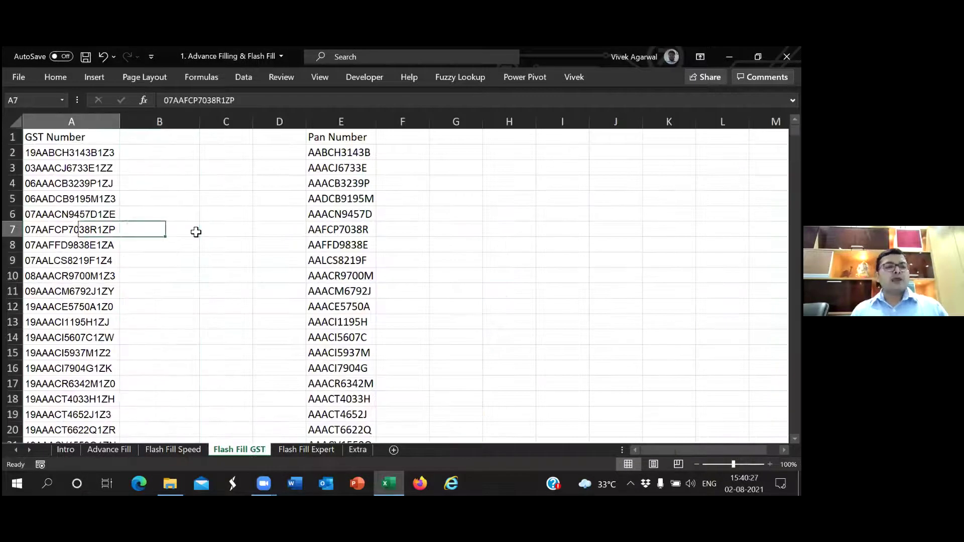
{"action": "key", "text": "ctrl+Up"}
{"action": "key", "text": "Right"}
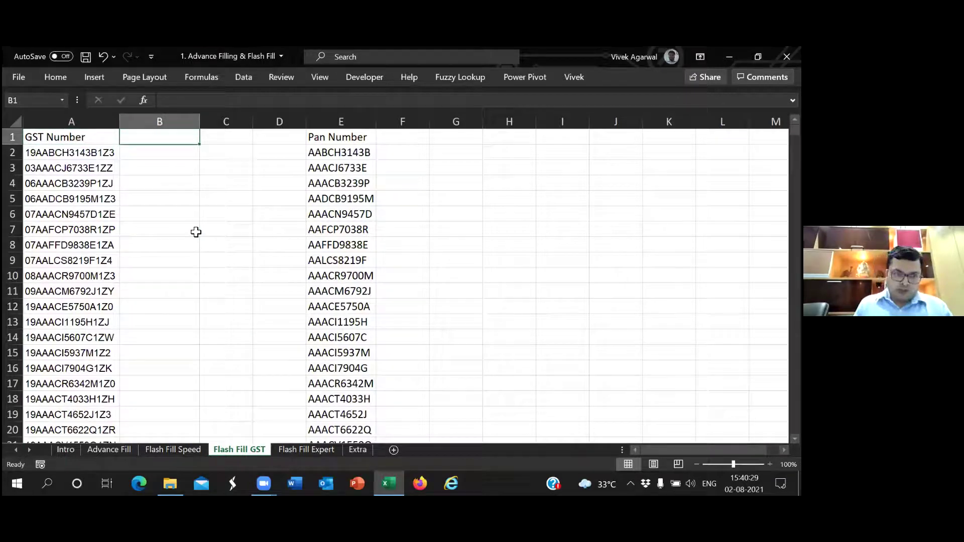
{"action": "type", "text": "PAN"}
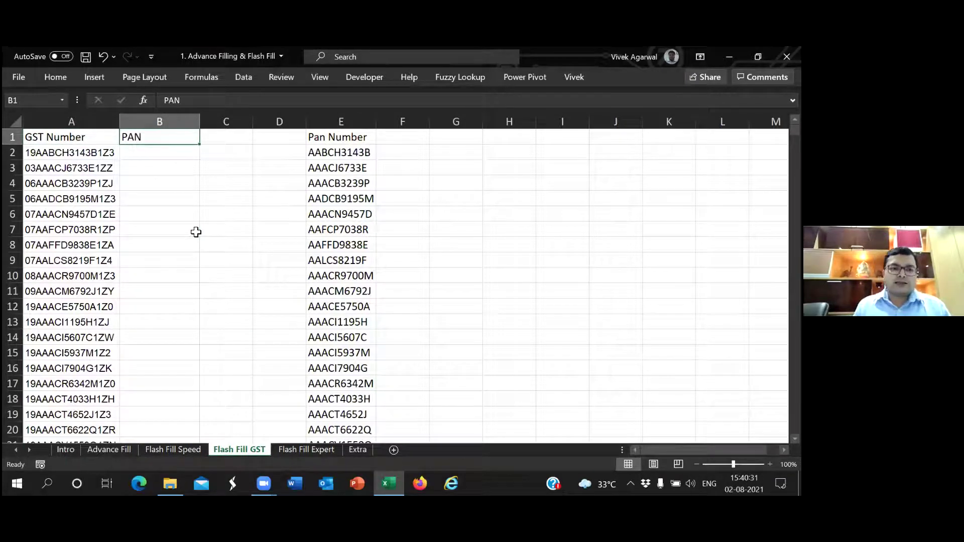
{"action": "key", "text": "Return"}
Step: Copy the PAN part of the GST number in A2 into B2 and Flash Fill the PAN column
{"action": "key", "text": "Left"}
{"action": "key", "text": "F2"}
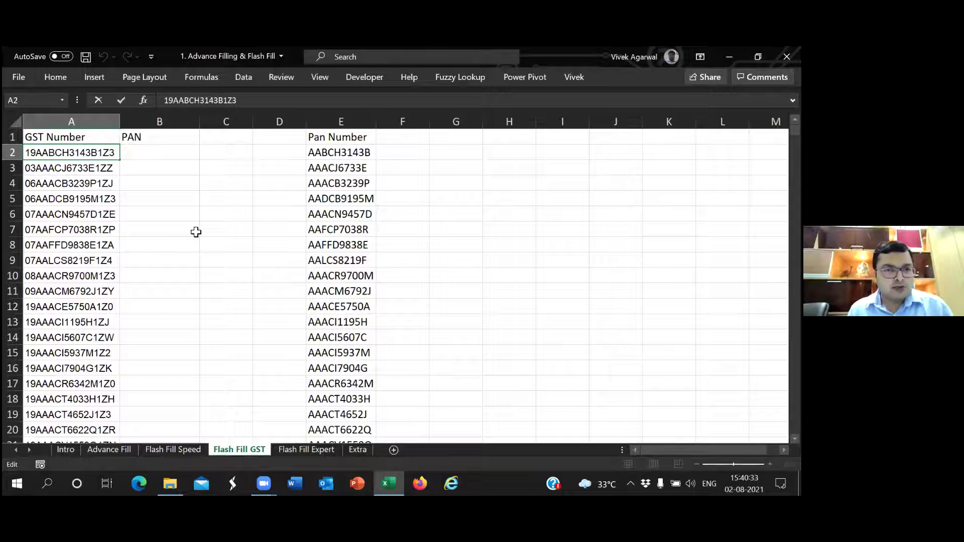
{"action": "key", "text": "shift+Left"}
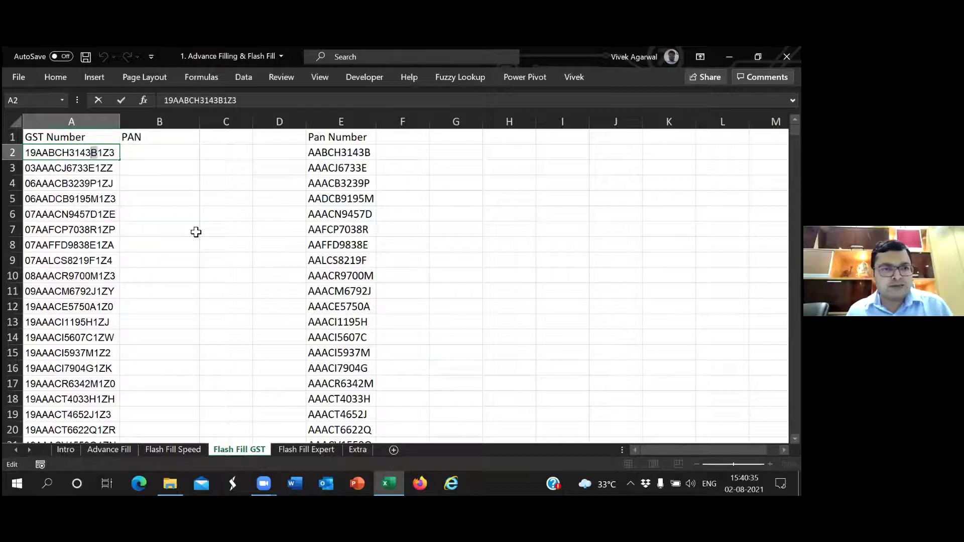
{"action": "key", "text": "shift+Left"}
{"action": "key", "text": "shift+Left"}
{"action": "key", "text": "shift+Left"}
{"action": "key", "text": "shift+Left"}
{"action": "key", "text": "shift+Left"}
{"action": "key", "text": "ctrl+c"}
{"action": "key", "text": "Escape"}
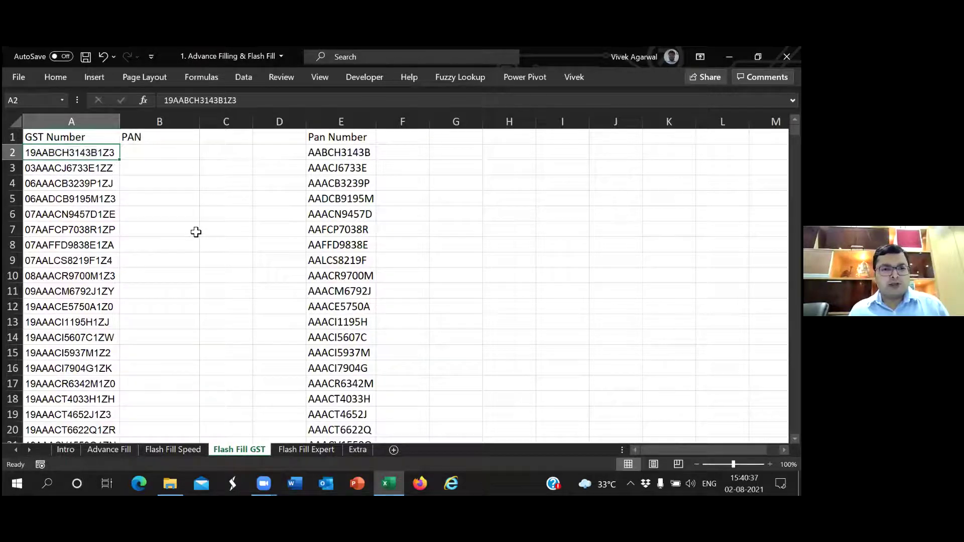
{"action": "key", "text": "Right"}
{"action": "key", "text": "ctrl+v"}
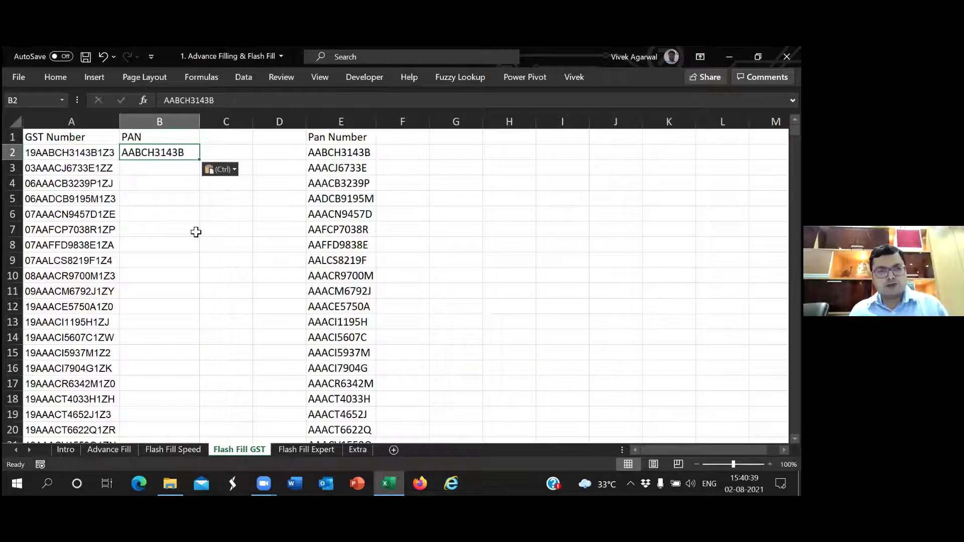
{"action": "key", "text": "Down"}
{"action": "key", "text": "ctrl+e"}
{"action": "key", "text": "Left"}
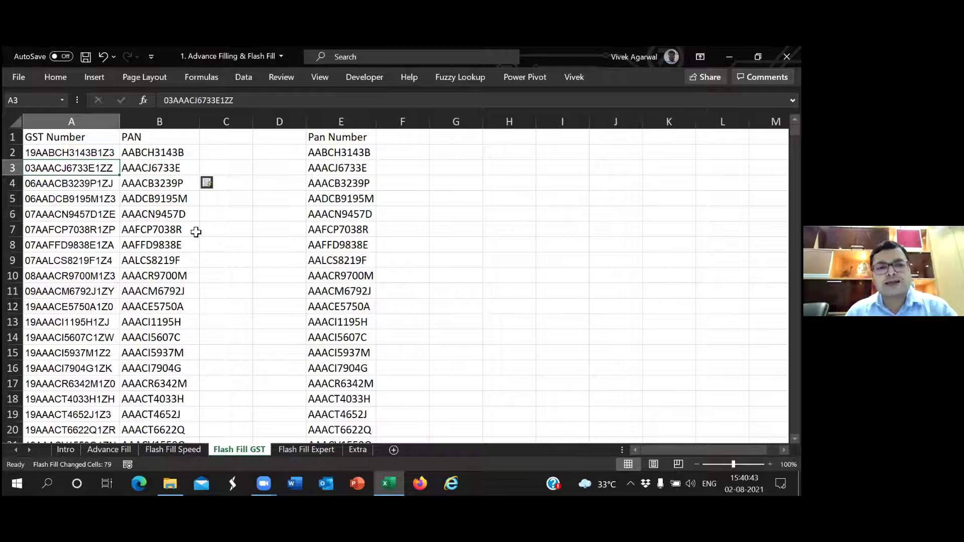
{"action": "key", "text": "Right"}
{"action": "key", "text": "Right"}
{"action": "key", "text": "Right"}
{"action": "key", "text": "Right"}
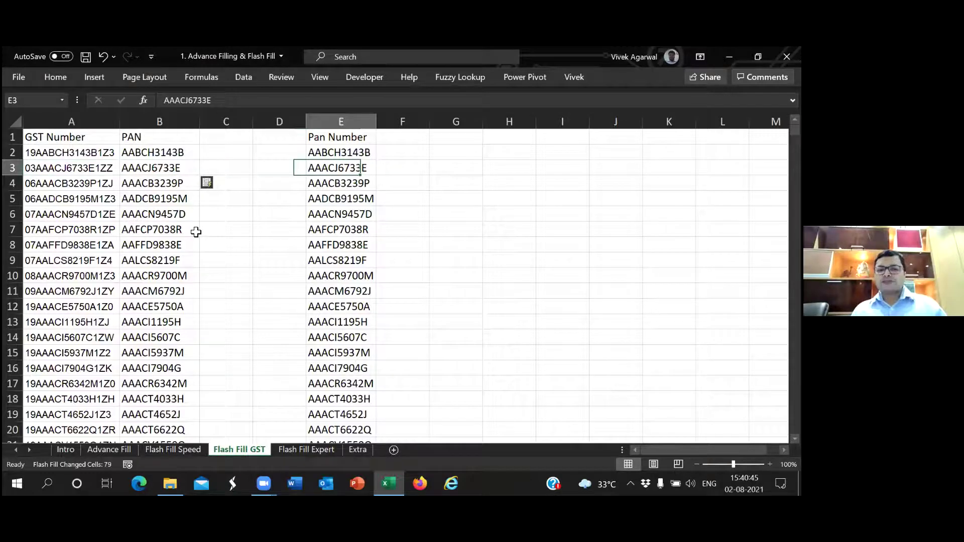
Step: Enter the comparison formula =B2=E2 in F2 and copy it
{"action": "key", "text": "Up"}
{"action": "key", "text": "Right"}
{"action": "type", "text": "="}
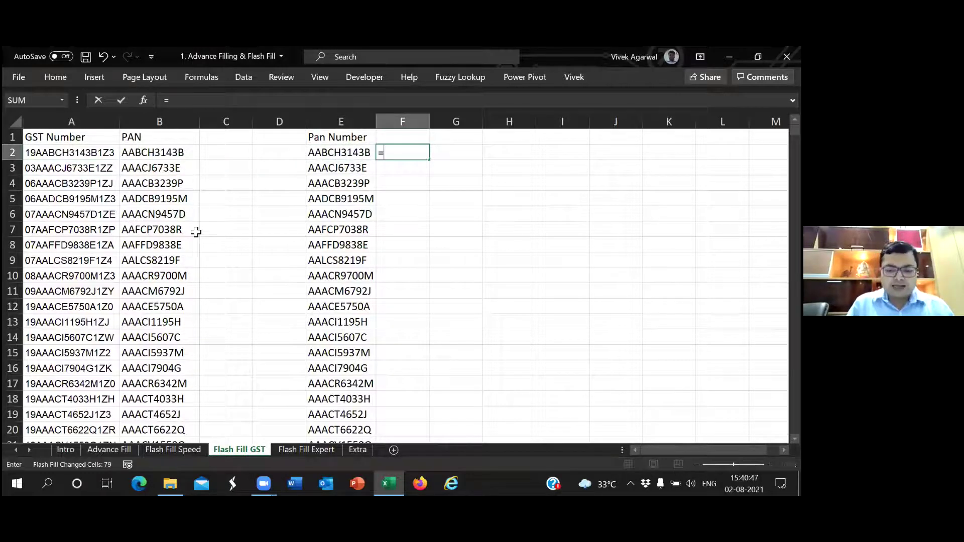
{"action": "key", "text": "Left"}
{"action": "key", "text": "Left"}
{"action": "key", "text": "Left"}
{"action": "key", "text": "Left"}
{"action": "type", "text": "="}
{"action": "key", "text": "Left"}
{"action": "key", "text": "Return"}
{"action": "key", "text": "Up"}
{"action": "key", "text": "ctrl+c"}
{"action": "key", "text": "Left"}
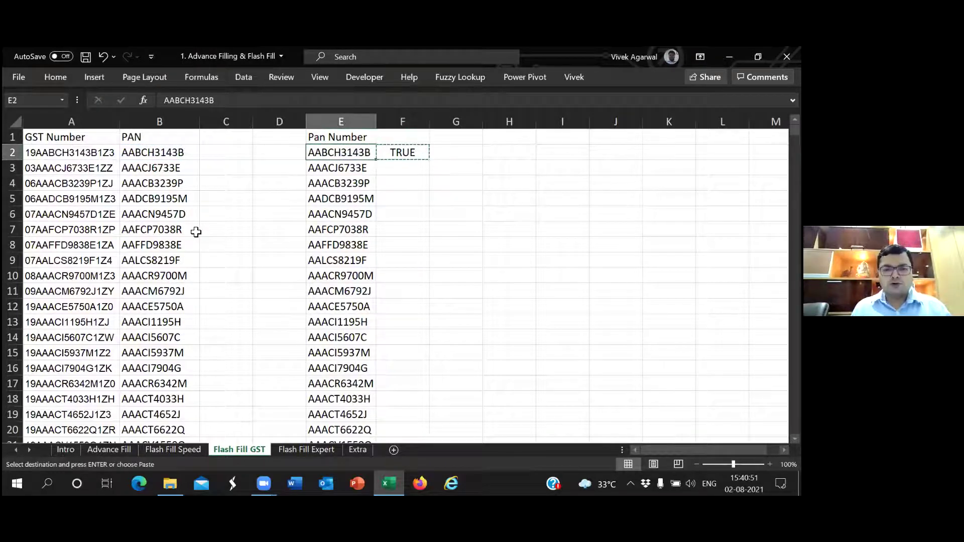
Step: Paste the =B2=E2 check into column F down to the last data row
{"action": "key", "text": "ctrl+Down"}
{"action": "key", "text": "Right"}
{"action": "key", "text": "ctrl+v"}
{"action": "key", "text": "ctrl+shift+Up"}
{"action": "key", "text": "Return"}
{"action": "key", "text": "ctrl+Up"}
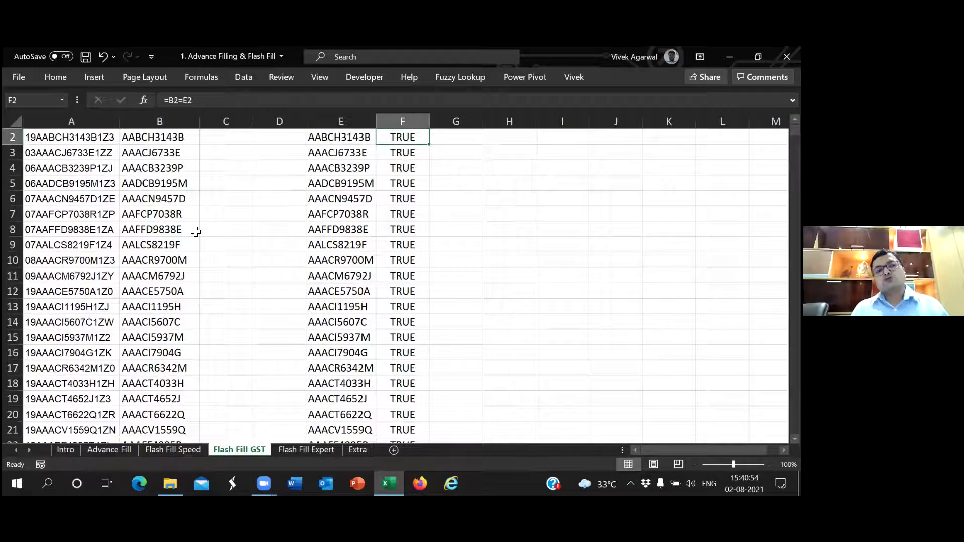
{"action": "key", "text": "Up"}
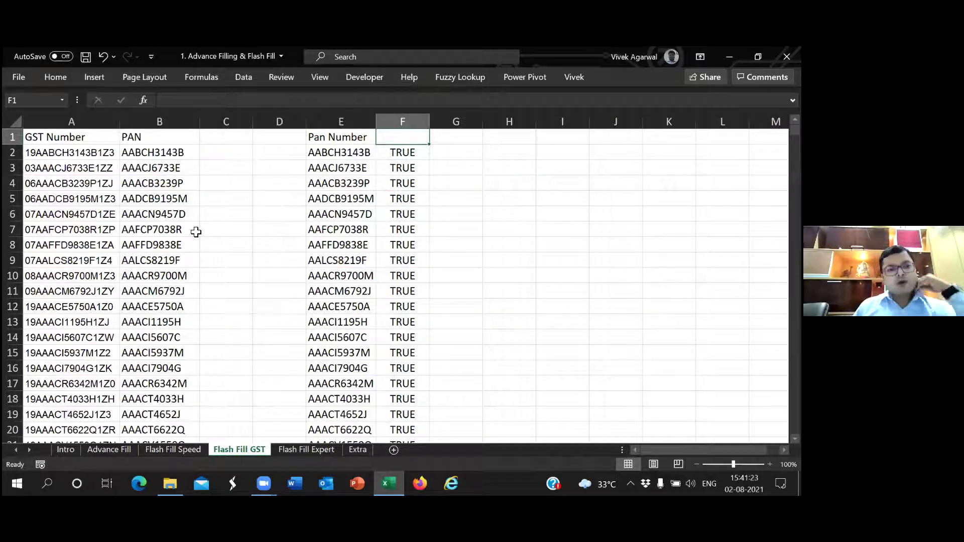
Step: Copy the fourth character 'C' of the PAN in B2 into cell C2
{"action": "key", "text": "Left"}
{"action": "key", "text": "Left"}
{"action": "key", "text": "Left"}
{"action": "key", "text": "Left"}
{"action": "key", "text": "Down"}
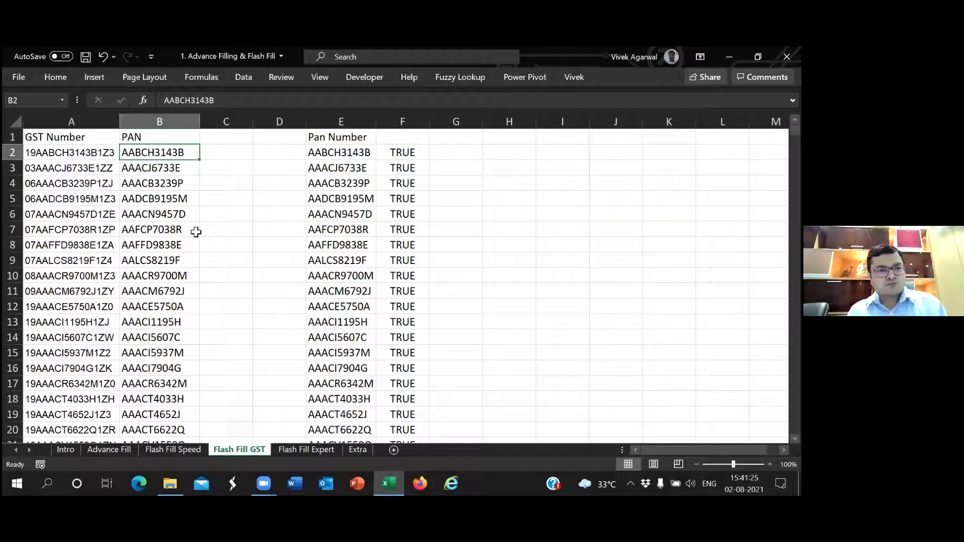
{"action": "key", "text": "F2"}
{"action": "key", "text": "Left"}
{"action": "key", "text": "Left"}
{"action": "key", "text": "Left"}
{"action": "key", "text": "Left"}
{"action": "key", "text": "Right"}
{"action": "key", "text": "Tab"}
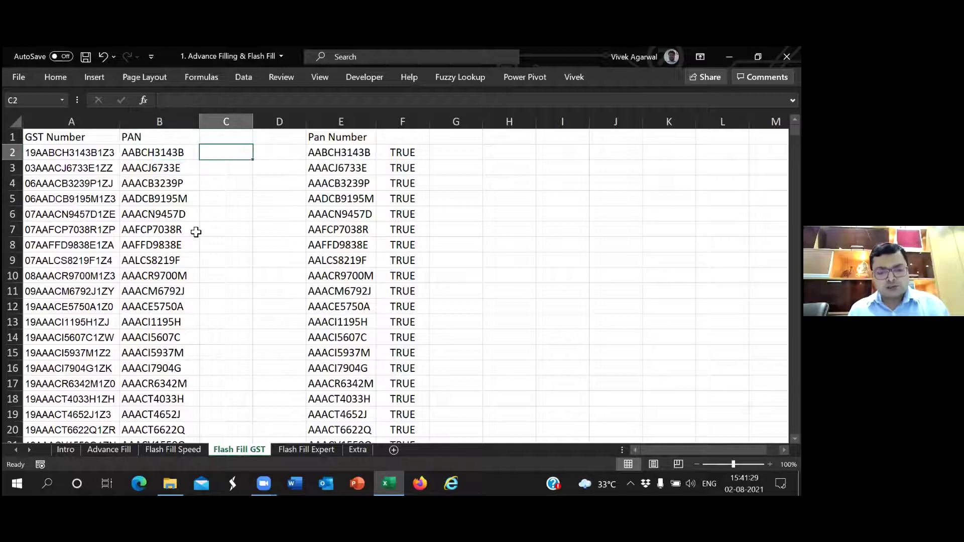
{"action": "key", "text": "ctrl+v"}
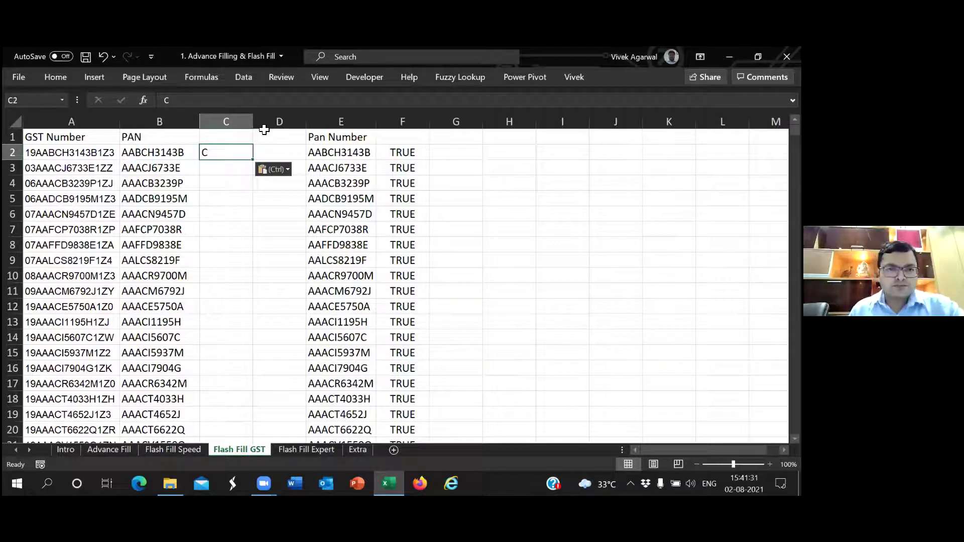
{"action": "key", "text": "alt+Tab"}
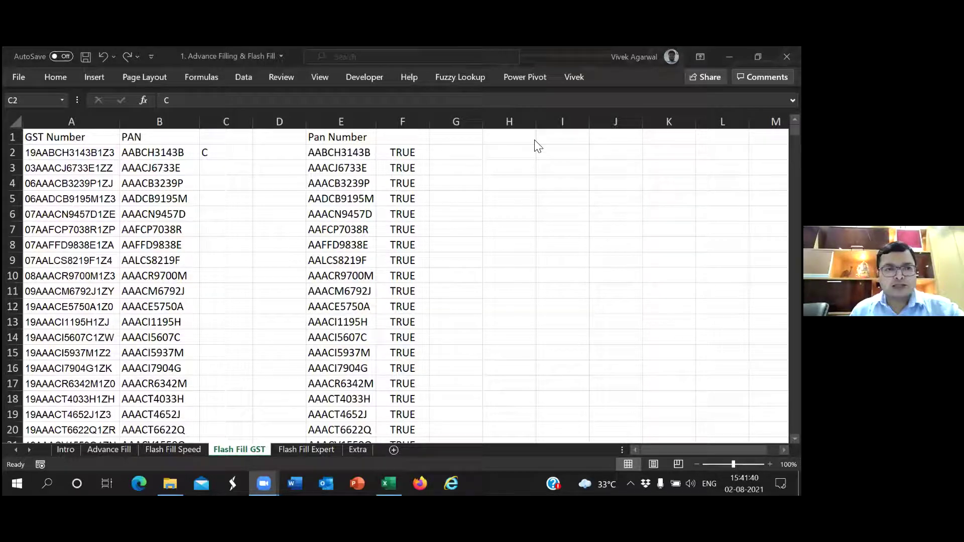
{"action": "left_click", "coordinate": [60, 79]}
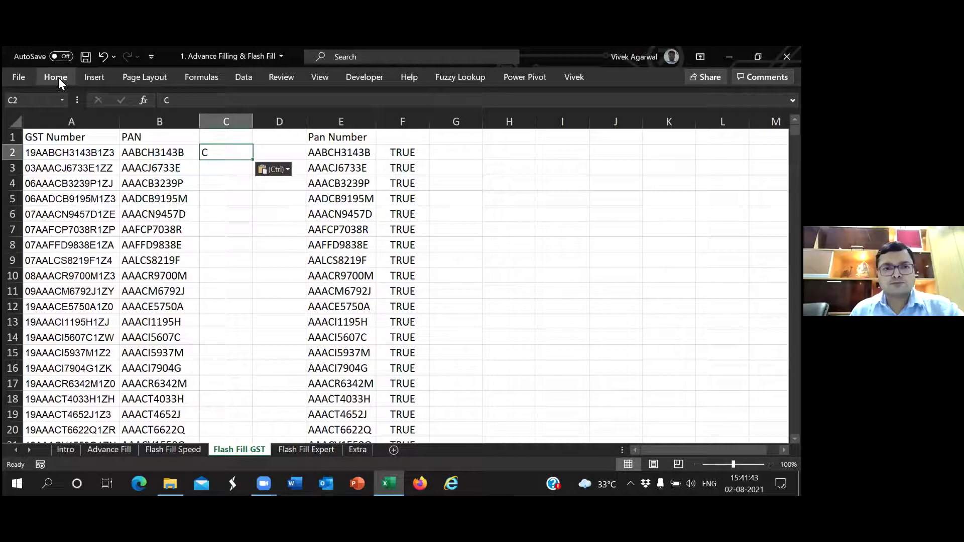
{"action": "double_click", "coordinate": [59, 77]}
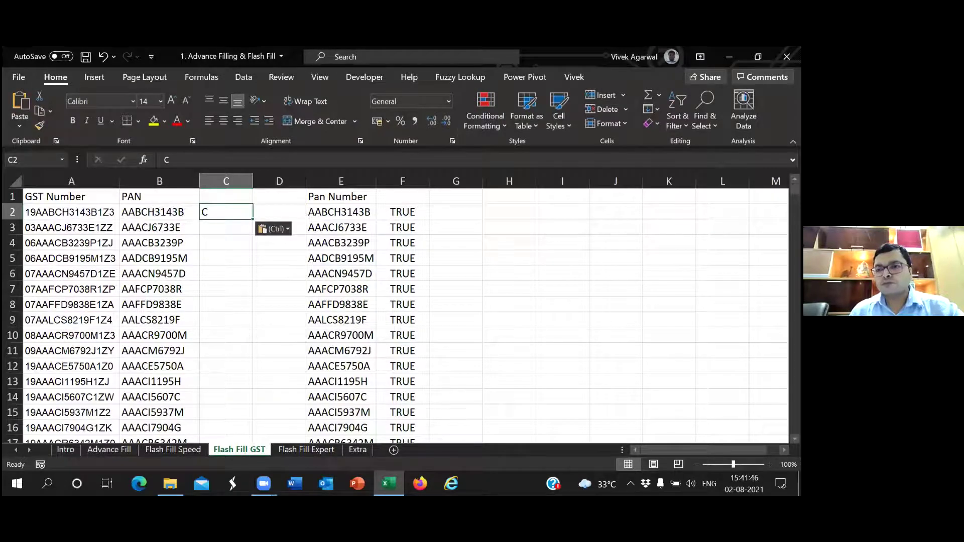
{"action": "left_click", "coordinate": [651, 123]}
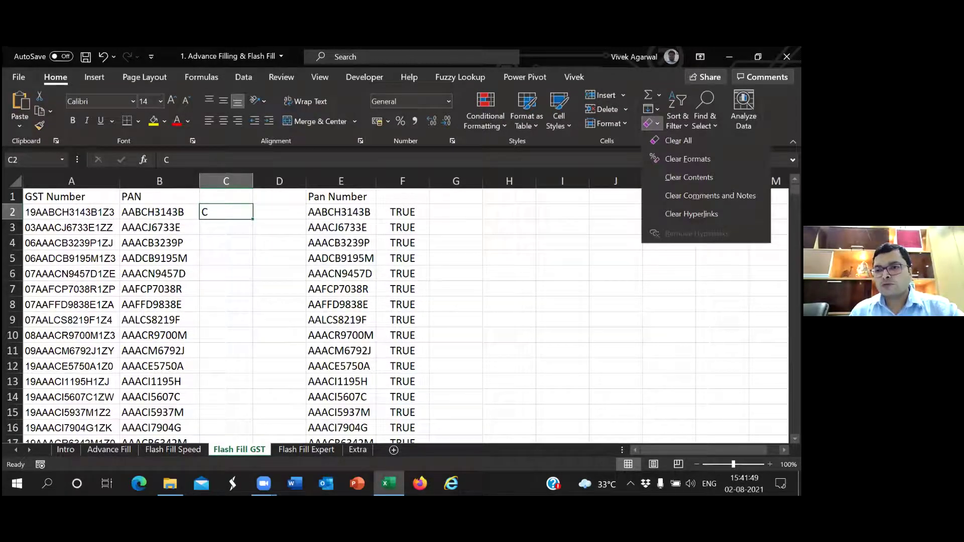
{"action": "left_click", "coordinate": [651, 109]}
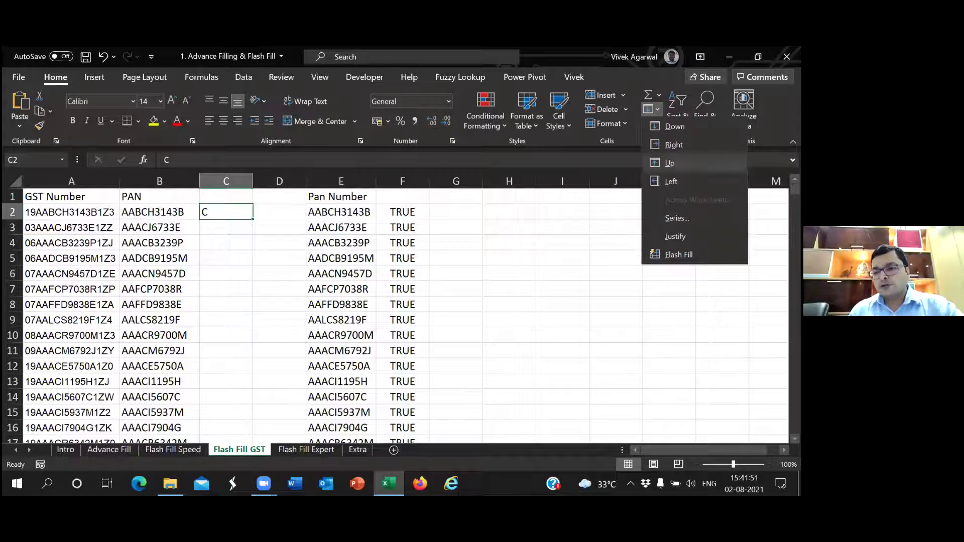
{"action": "left_click", "coordinate": [678, 254]}
{"action": "key", "text": "ctrl+z"}
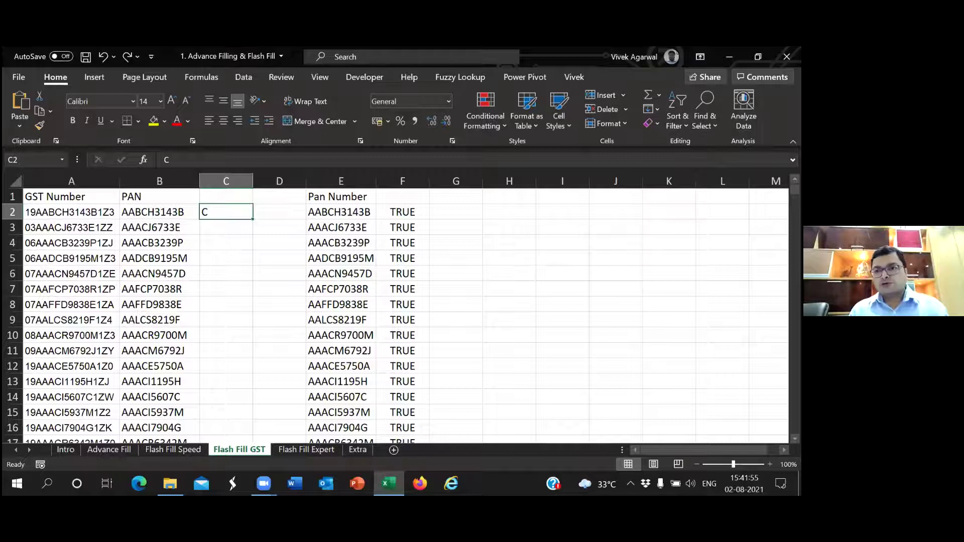
{"action": "left_click", "coordinate": [652, 109]}
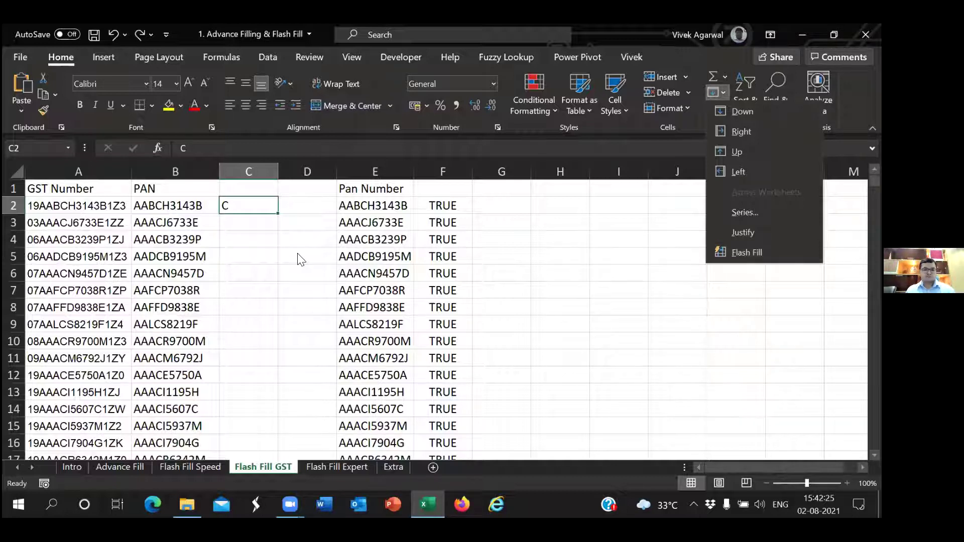
{"action": "key", "text": "Escape"}
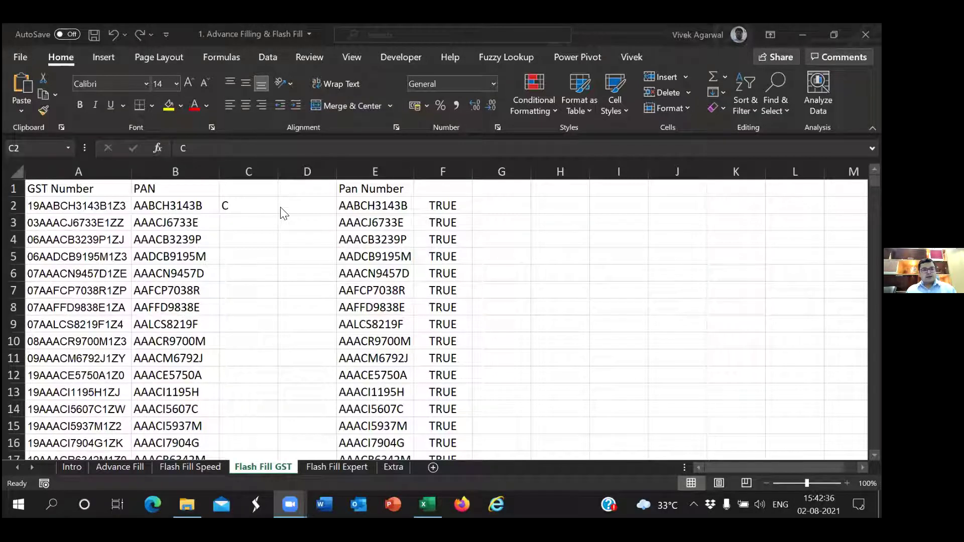
Step: Flash Fill column C with each PAN's fourth letter (C, F, P) and check the results
{"action": "left_click", "coordinate": [241, 209]}
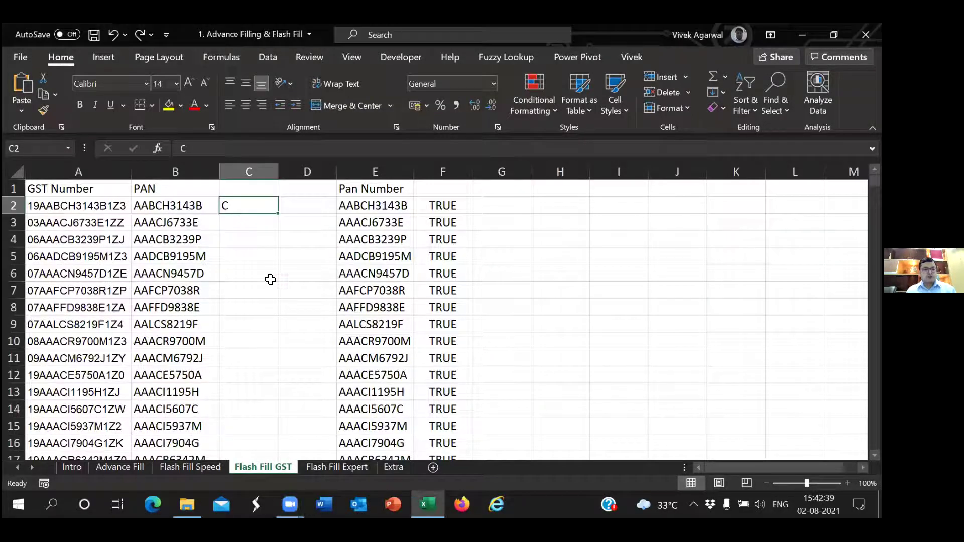
{"action": "key", "text": "Down"}
{"action": "key", "text": "ctrl+e"}
{"action": "key", "text": "Down"}
{"action": "key", "text": "Down"}
{"action": "key", "text": "Down"}
{"action": "key", "text": "Down"}
{"action": "key", "text": "Down"}
{"action": "key", "text": "Left"}
{"action": "key", "text": "Right"}
{"action": "key", "text": "Down"}
{"action": "key", "text": "Down"}
{"action": "key", "text": "Down"}
{"action": "key", "text": "Down"}
{"action": "key", "text": "Down"}
{"action": "key", "text": "Down"}
{"action": "key", "text": "Down"}
{"action": "key", "text": "Down"}
{"action": "key", "text": "Down"}
{"action": "key", "text": "Down"}
{"action": "key", "text": "Down"}
{"action": "key", "text": "Down"}
{"action": "key", "text": "Down"}
{"action": "key", "text": "Down"}
{"action": "key", "text": "Down"}
{"action": "key", "text": "Down"}
{"action": "key", "text": "Down"}
{"action": "key", "text": "Down"}
{"action": "key", "text": "Up"}
{"action": "key", "text": "Up"}
{"action": "key", "text": "Up"}
{"action": "key", "text": "Up"}
{"action": "key", "text": "Down"}
{"action": "key", "text": "Down"}
{"action": "key", "text": "Down"}
{"action": "key", "text": "Down"}
{"action": "key", "text": "Down"}
{"action": "key", "text": "Down"}
{"action": "key", "text": "Down"}
{"action": "key", "text": "Down"}
{"action": "key", "text": "Down"}
{"action": "key", "text": "Down"}
{"action": "key", "text": "Down"}
{"action": "key", "text": "Down"}
{"action": "key", "text": "Down"}
{"action": "key", "text": "Down"}
{"action": "key", "text": "Up"}
{"action": "key", "text": "Up"}
{"action": "key", "text": "Up"}
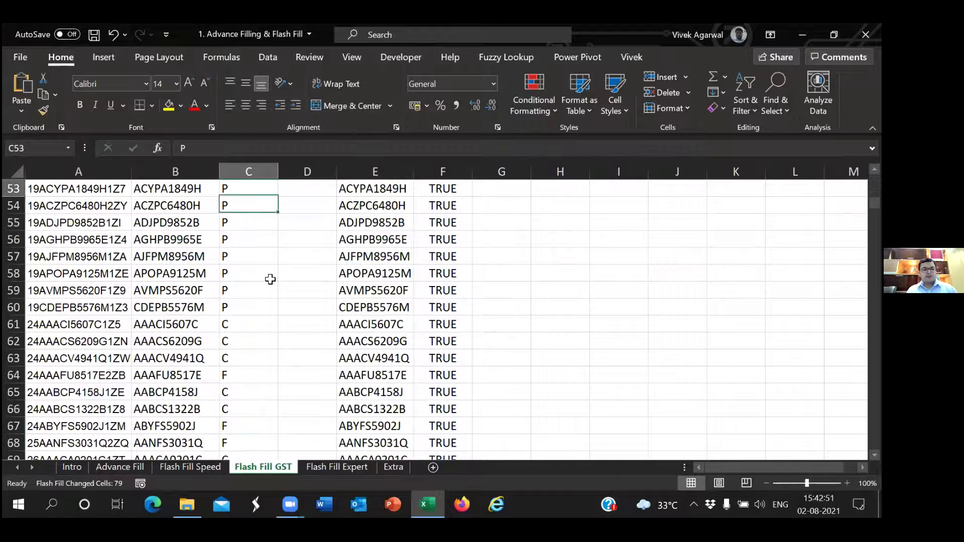
{"action": "key", "text": "Up"}
{"action": "key", "text": "Up"}
{"action": "key", "text": "Up"}
{"action": "key", "text": "Down"}
{"action": "key", "text": "Down"}
{"action": "key", "text": "Down"}
{"action": "key", "text": "Down"}
{"action": "key", "text": "Down"}
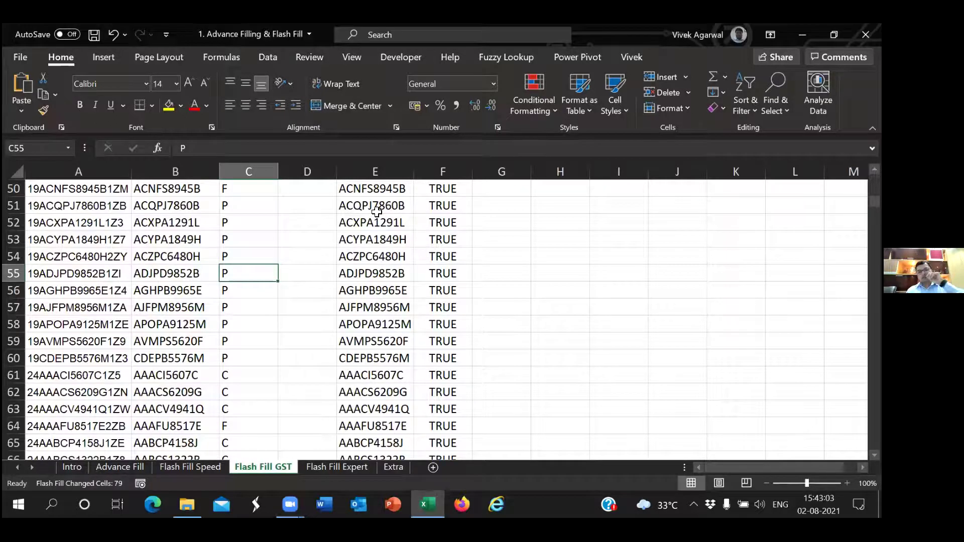
{"action": "key", "text": "ctrl+Up"}
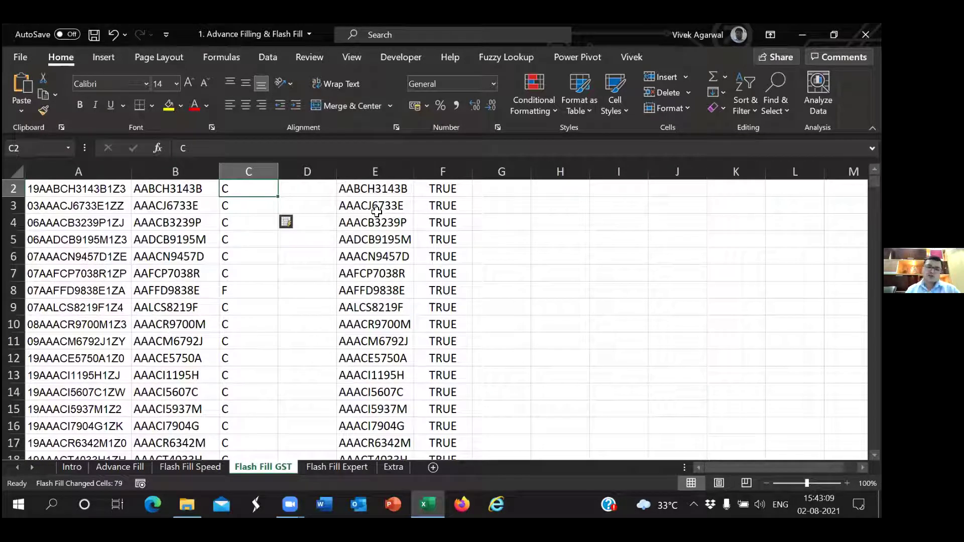
Step: Go to the Flash Fill Expert sheet and review the messy phone numbers in column A
{"action": "left_click", "coordinate": [345, 471]}
{"action": "scroll", "coordinate": [418, 291], "scroll_direction": "down", "scroll_amount": 1, "text": "ctrl"}
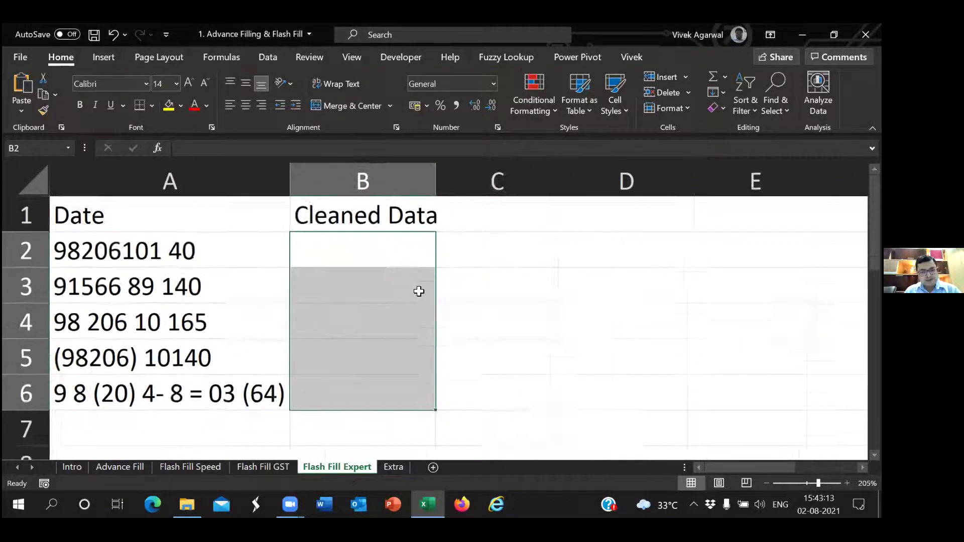
{"action": "scroll", "coordinate": [418, 291], "scroll_direction": "down", "scroll_amount": 1, "text": "ctrl"}
{"action": "scroll", "coordinate": [418, 291], "scroll_direction": "down", "scroll_amount": 2, "text": "ctrl"}
{"action": "scroll", "coordinate": [419, 291], "scroll_direction": "down", "scroll_amount": 3, "text": "ctrl"}
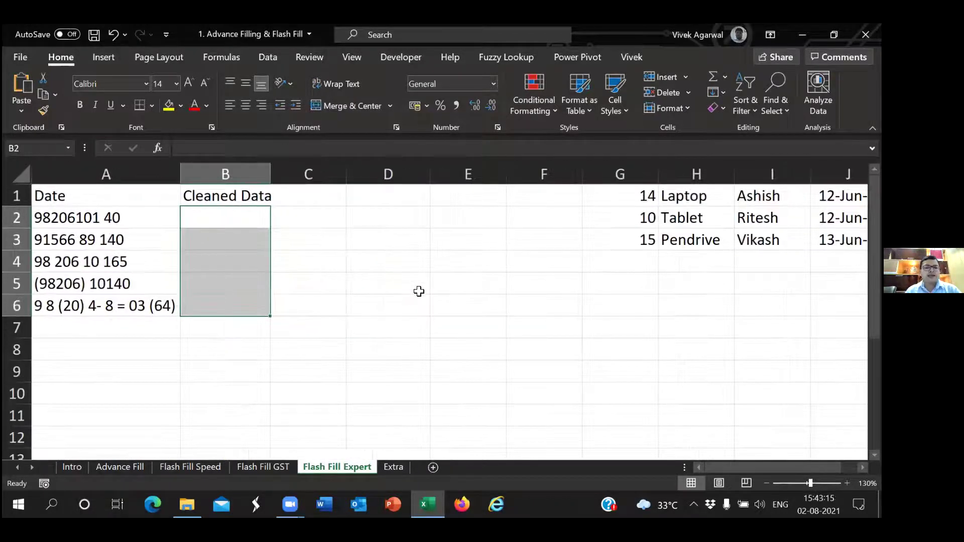
{"action": "scroll", "coordinate": [419, 292], "scroll_direction": "up", "scroll_amount": 3, "text": "ctrl"}
{"action": "key", "text": "Left"}
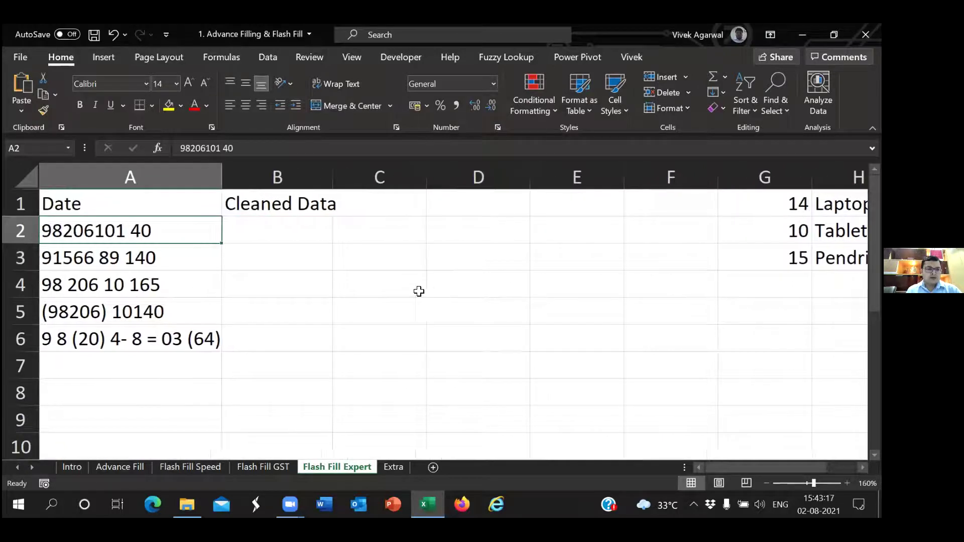
{"action": "key", "text": "Right"}
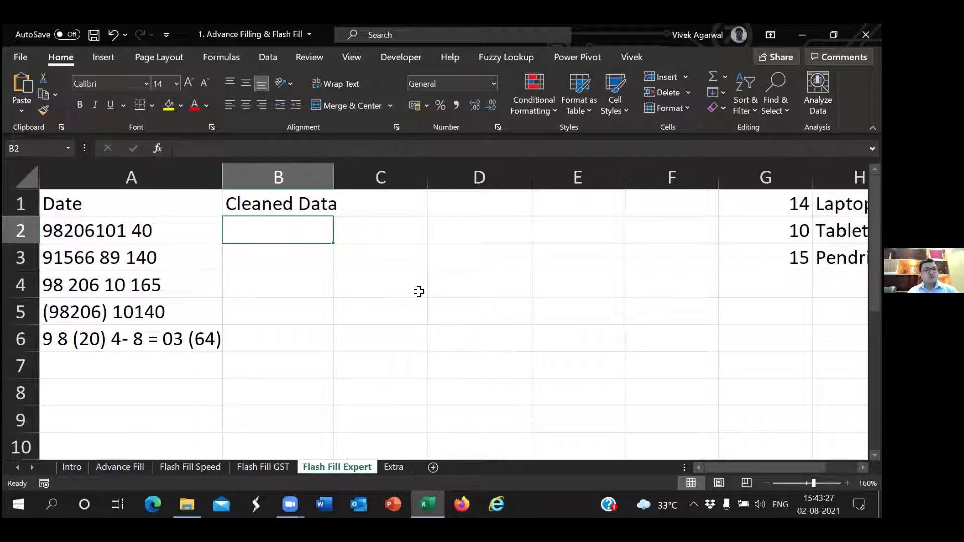
{"action": "key", "text": "Left"}
{"action": "key", "text": "Down"}
{"action": "key", "text": "Down"}
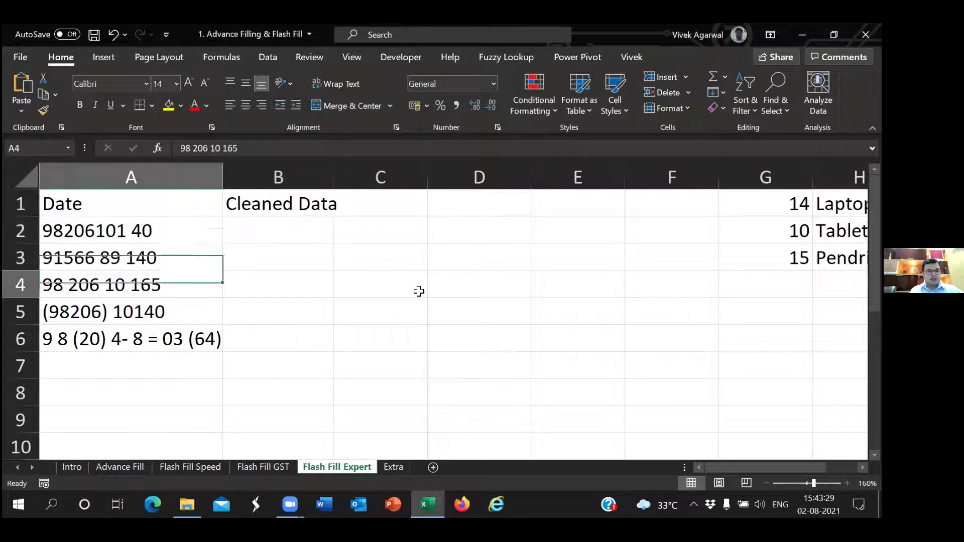
{"action": "key", "text": "Down"}
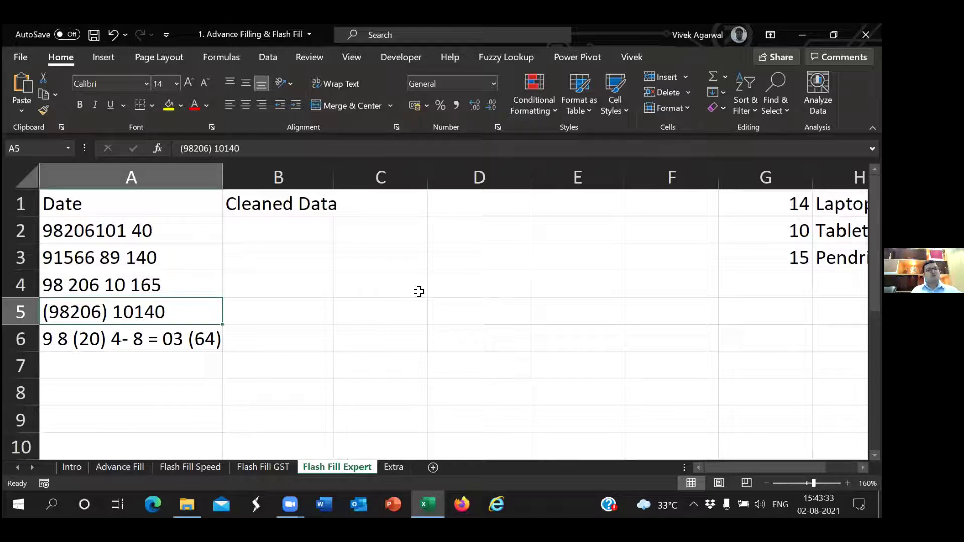
{"action": "key", "text": "Up"}
{"action": "key", "text": "Up"}
{"action": "key", "text": "Up"}
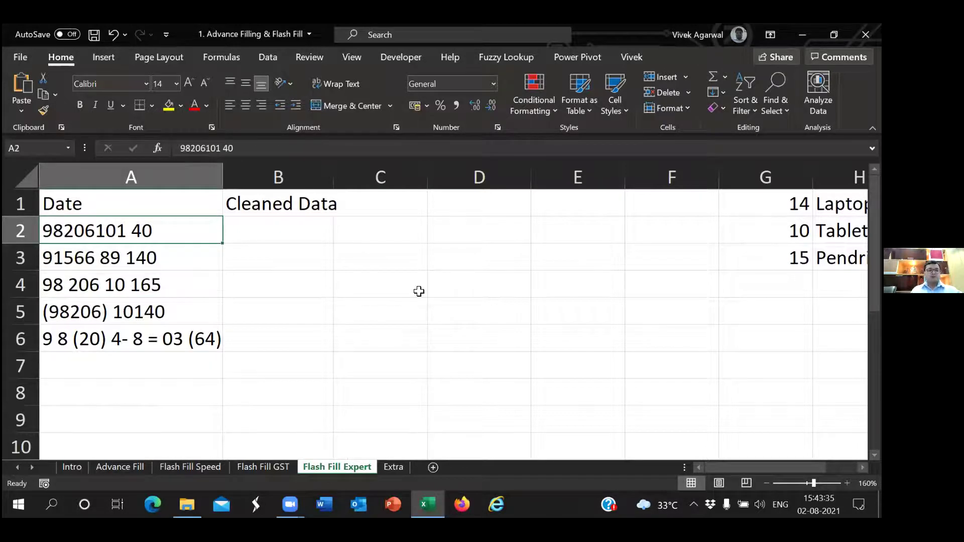
Step: Copy the first phone number into B2, delete its space, and autofit column B
{"action": "key", "text": "F2"}
{"action": "key", "text": "shift+Left"}
{"action": "key", "text": "shift+Left"}
{"action": "key", "text": "shift+Left"}
{"action": "key", "text": "shift+Left"}
{"action": "key", "text": "shift+Left"}
{"action": "key", "text": "shift+Left"}
{"action": "key", "text": "ctrl+c"}
{"action": "key", "text": "Escape"}
{"action": "key", "text": "Right"}
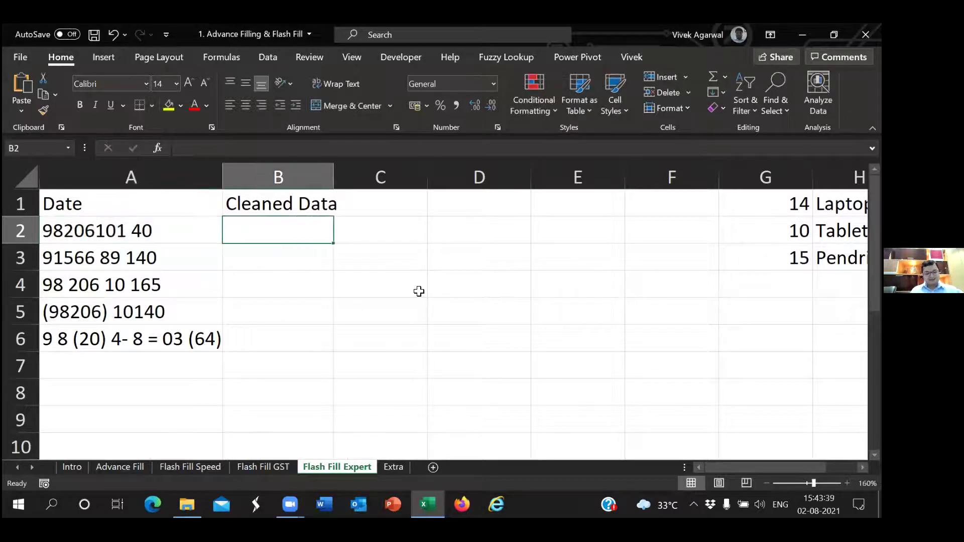
{"action": "key", "text": "ctrl+v"}
{"action": "key", "text": "F2"}
{"action": "key", "text": "Left"}
{"action": "key", "text": "Left"}
{"action": "key", "text": "BackSpace"}
{"action": "key", "text": "Return"}
{"action": "key", "text": "Up"}
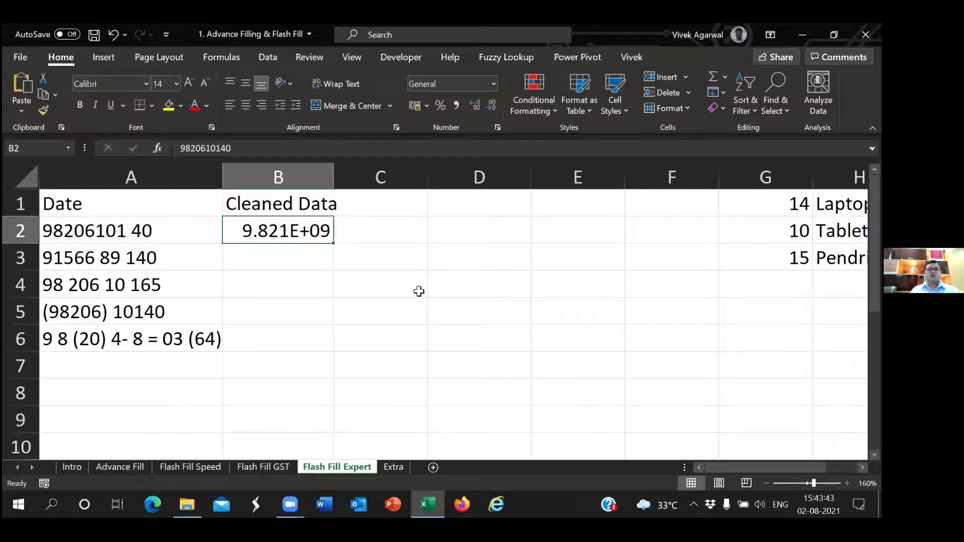
{"action": "double_click", "coordinate": [331, 174]}
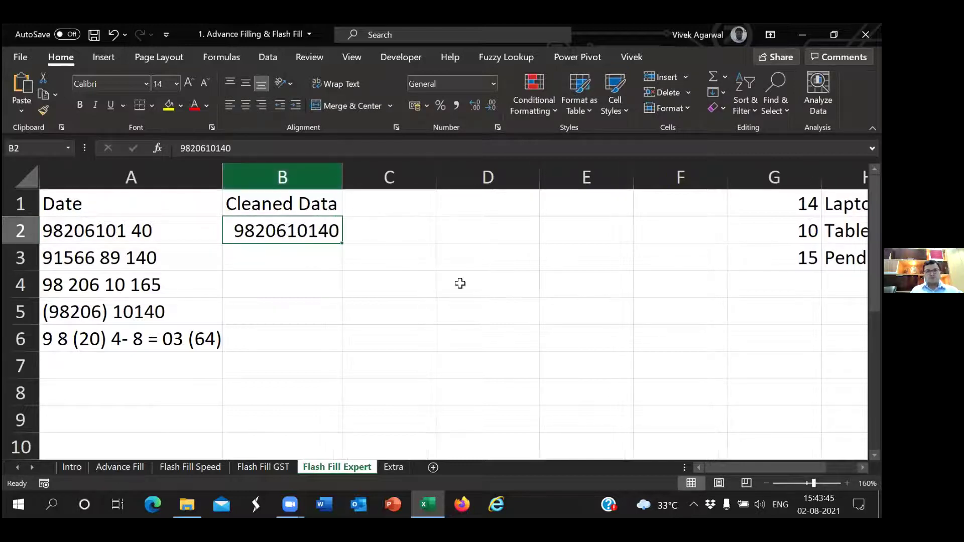
Step: Flash Fill B3:B6 with digits-only phone numbers and check the cleaned results
{"action": "key", "text": "Down"}
{"action": "key", "text": "ctrl+e"}
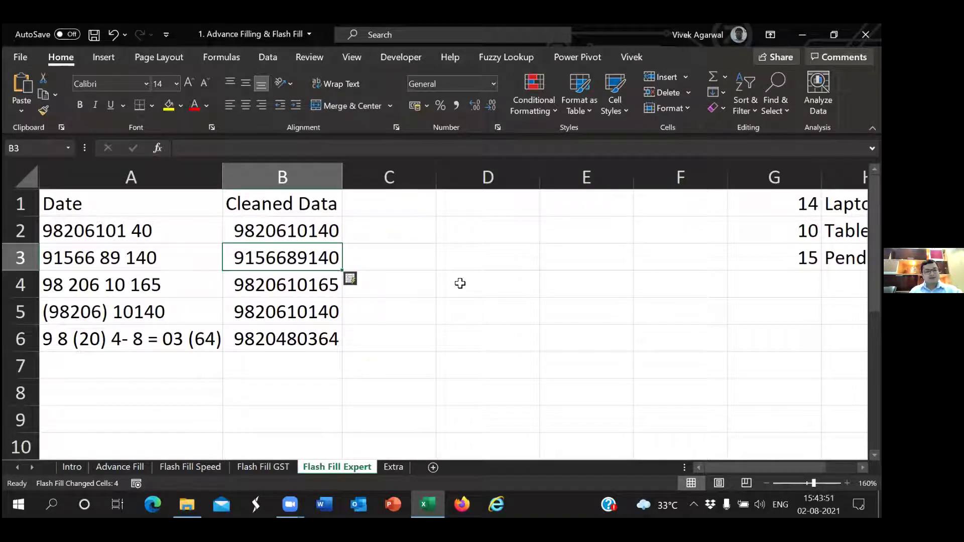
{"action": "key", "text": "Down"}
{"action": "key", "text": "Down"}
{"action": "key", "text": "Down"}
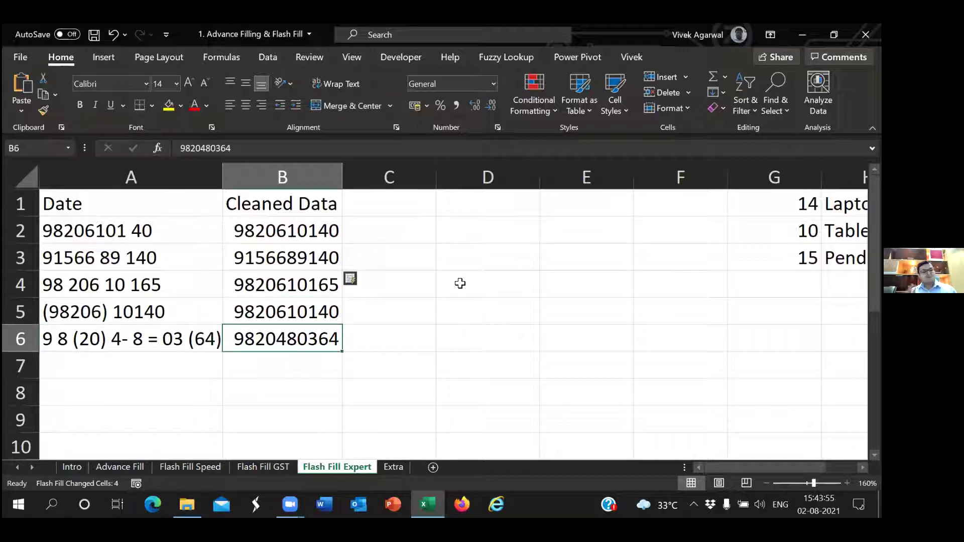
{"action": "key", "text": "Up"}
{"action": "key", "text": "Up"}
{"action": "key", "text": "Up"}
{"action": "key", "text": "Up"}
{"action": "key", "text": "Up"}
{"action": "key", "text": "Down"}
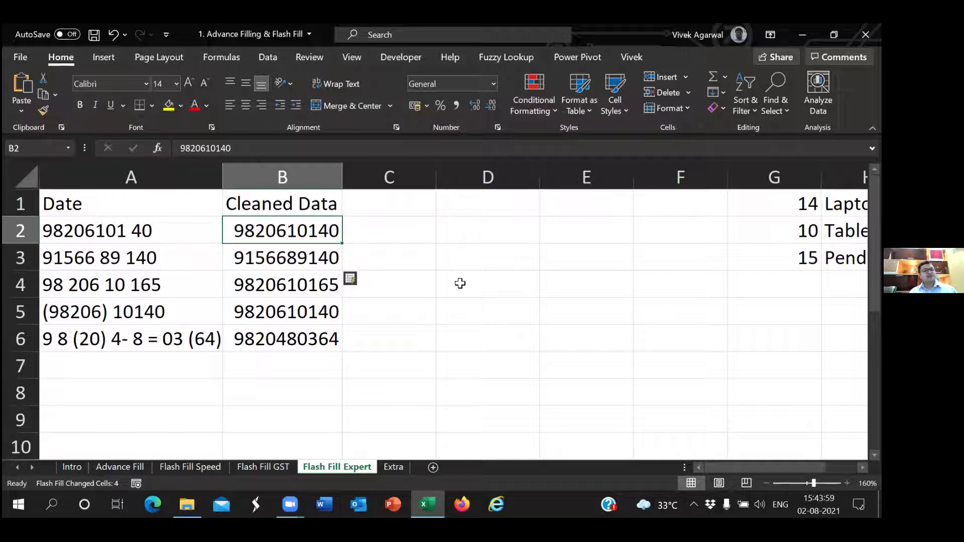
{"action": "key", "text": "Down"}
{"action": "key", "text": "Down"}
{"action": "key", "text": "Down"}
{"action": "key", "text": "Down"}
{"action": "key", "text": "Down"}
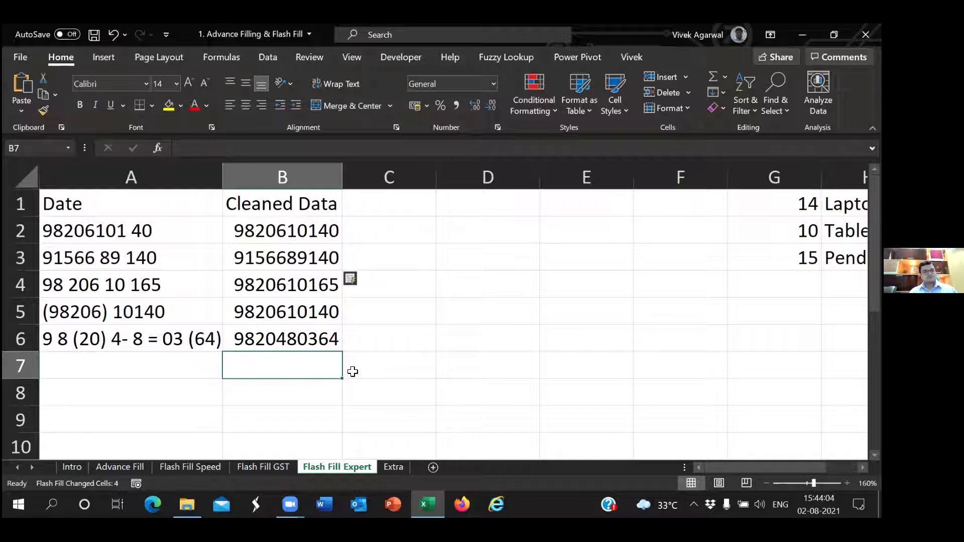
{"action": "key", "text": "alt+Tab"}
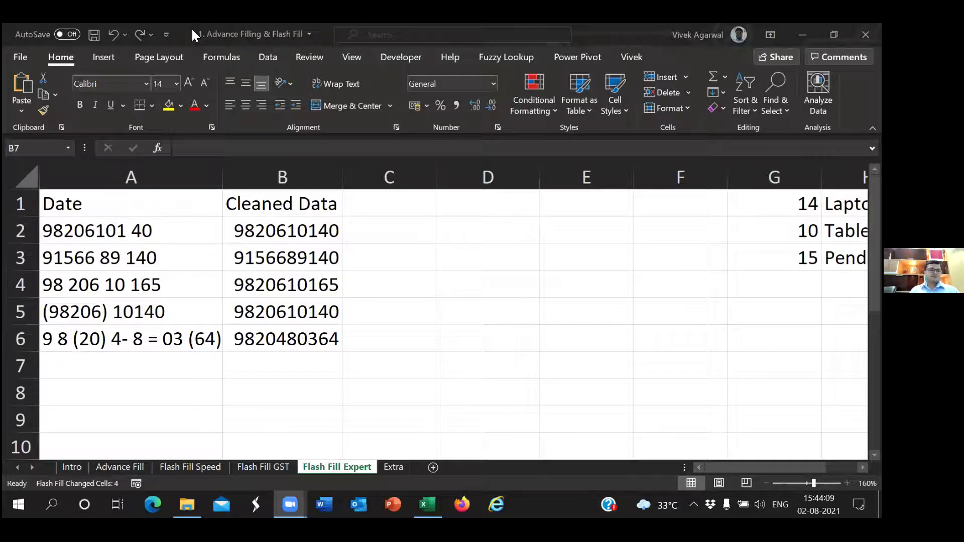
{"action": "key", "text": "Right"}
{"action": "key", "text": "Right"}
{"action": "key", "text": "Right"}
{"action": "key", "text": "Right"}
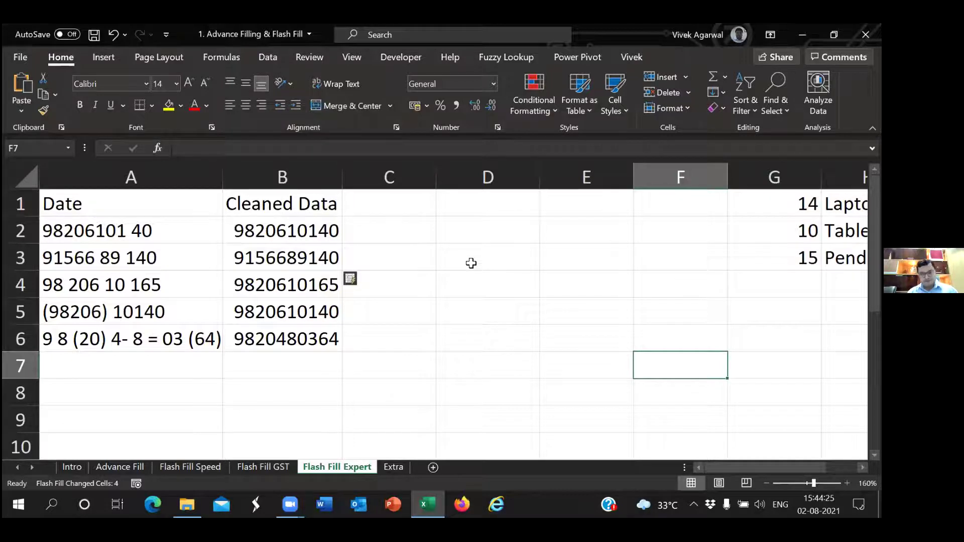
Step: Close Excel with Don't Save, reopen '1. Advance Filling & Flash Fill', and show the Flash Fill GST sheet
{"action": "key", "text": "alt+F4"}
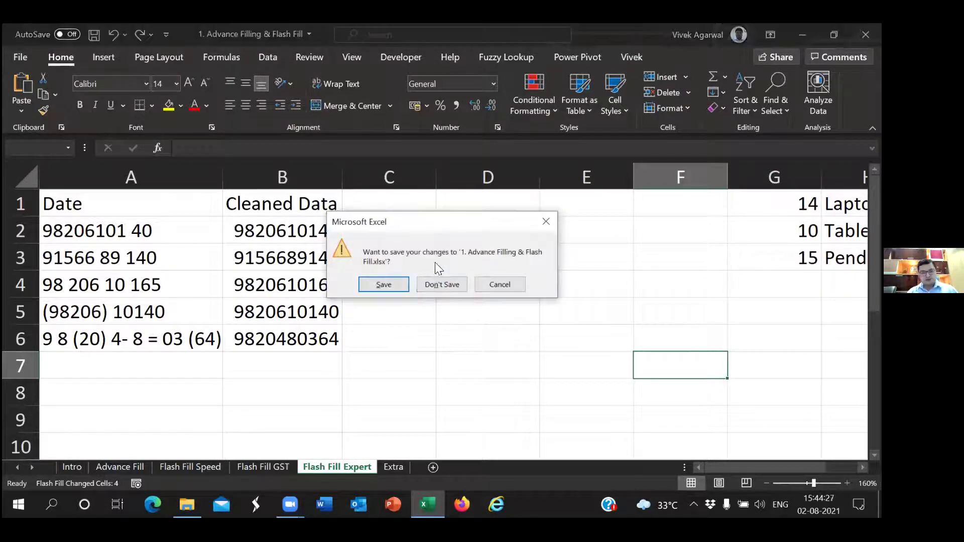
{"action": "left_click", "coordinate": [436, 284]}
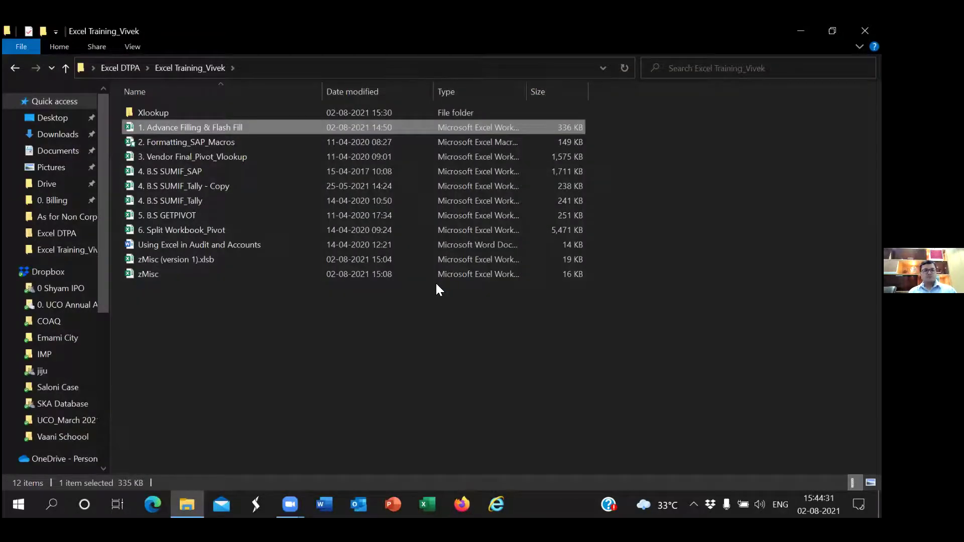
{"action": "key", "text": "Return"}
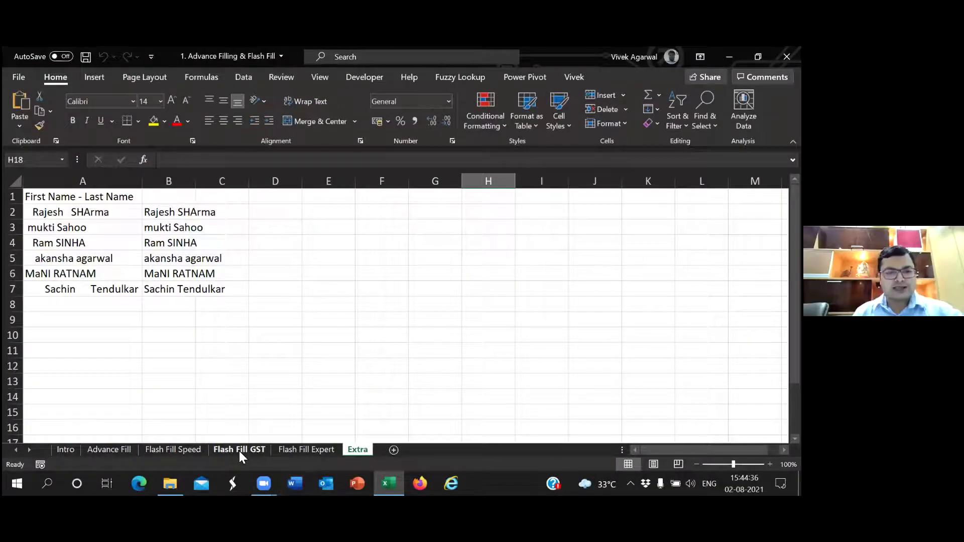
{"action": "left_click", "coordinate": [239, 451]}
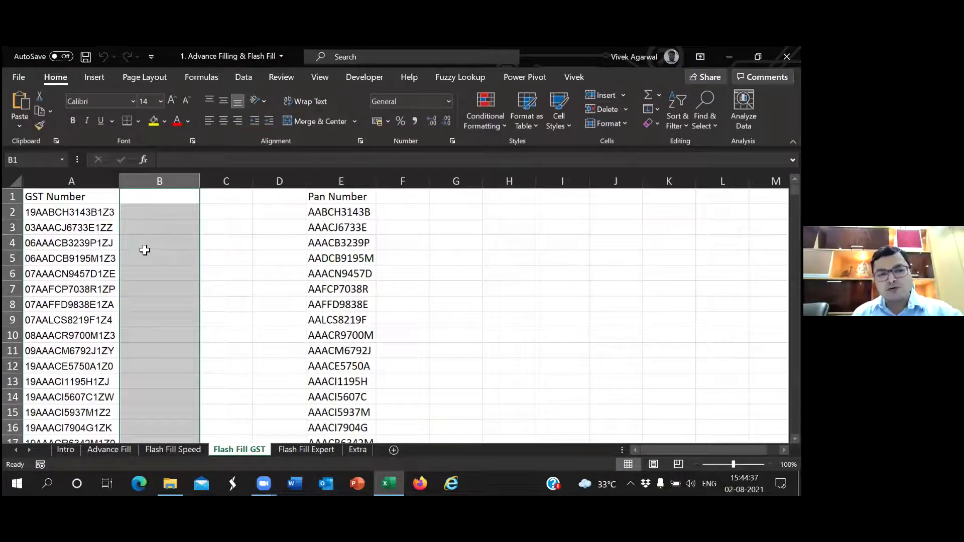
Step: On the Flash Fill Speed sheet, select the empty First Name cell B5 beside the first player
{"action": "left_click", "coordinate": [178, 450]}
{"action": "left_click", "coordinate": [129, 291]}
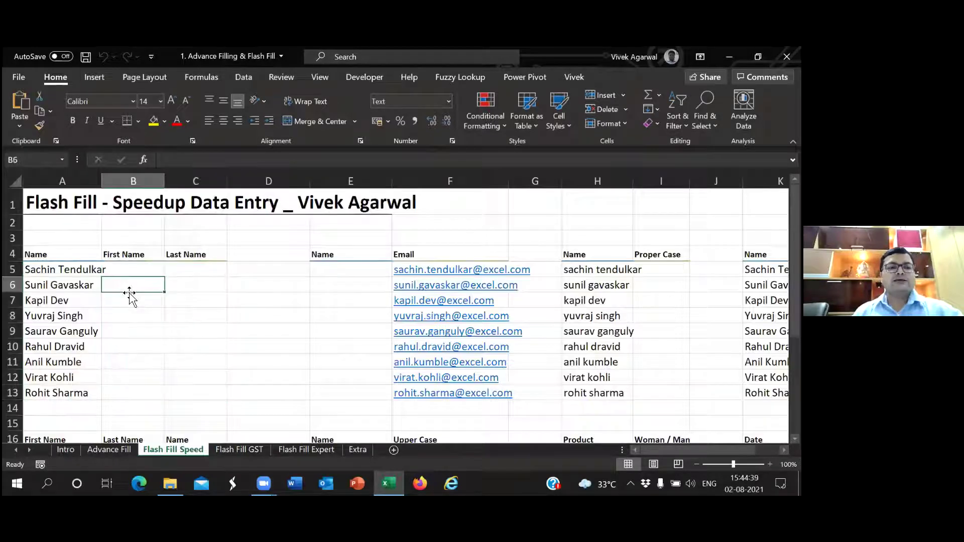
{"action": "left_click", "coordinate": [91, 267]}
{"action": "key", "text": "Down"}
{"action": "key", "text": "Down"}
{"action": "key", "text": "Down"}
{"action": "key", "text": "Down"}
{"action": "key", "text": "Down"}
{"action": "key", "text": "Down"}
{"action": "key", "text": "Down"}
{"action": "key", "text": "Down"}
{"action": "key", "text": "Down"}
{"action": "key", "text": "Down"}
{"action": "key", "text": "Down"}
{"action": "key", "text": "Down"}
{"action": "key", "text": "Down"}
{"action": "key", "text": "Down"}
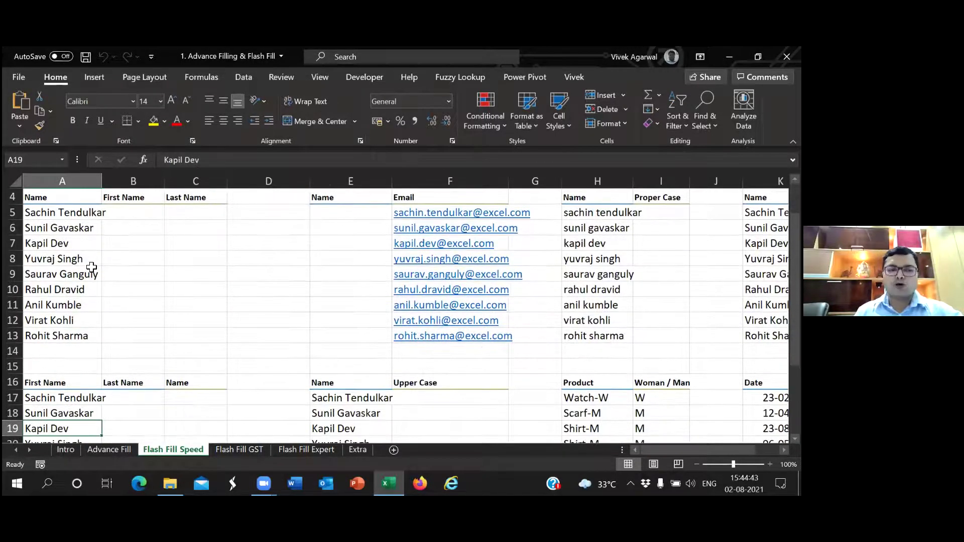
{"action": "key", "text": "Up"}
{"action": "key", "text": "Up"}
{"action": "key", "text": "Up"}
{"action": "key", "text": "Up"}
{"action": "key", "text": "Up"}
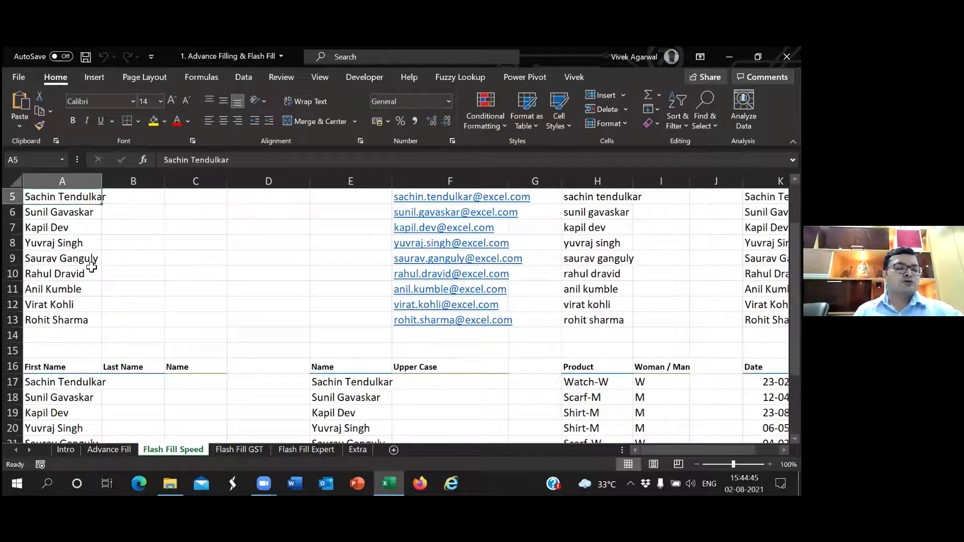
{"action": "key", "text": "Up"}
{"action": "key", "text": "Right"}
{"action": "key", "text": "Down"}
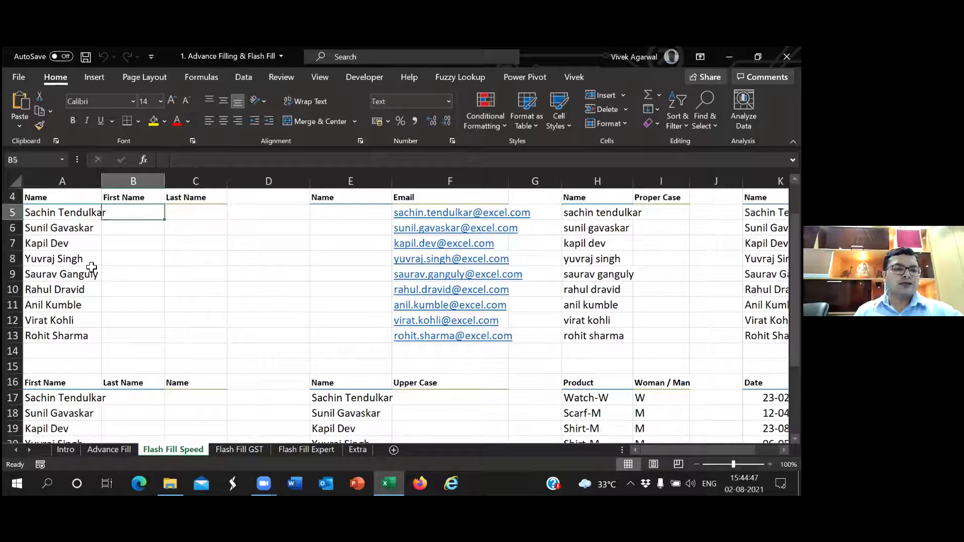
{"action": "key", "text": "Left"}
{"action": "key", "text": "Right"}
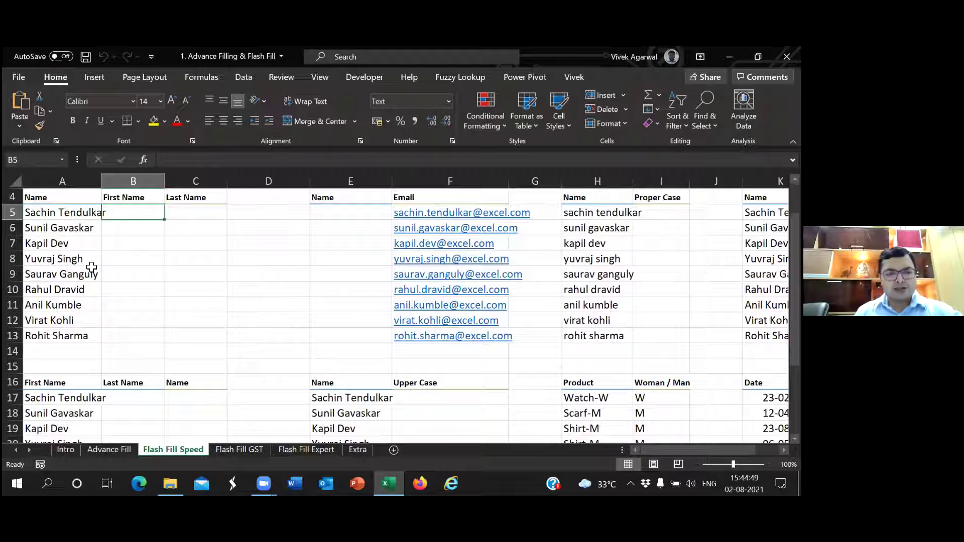
Step: Flash Fill first names from the example 'Sachin', then clear B5:B13
{"action": "type", "text": "Sachin"}
{"action": "key", "text": "Return"}
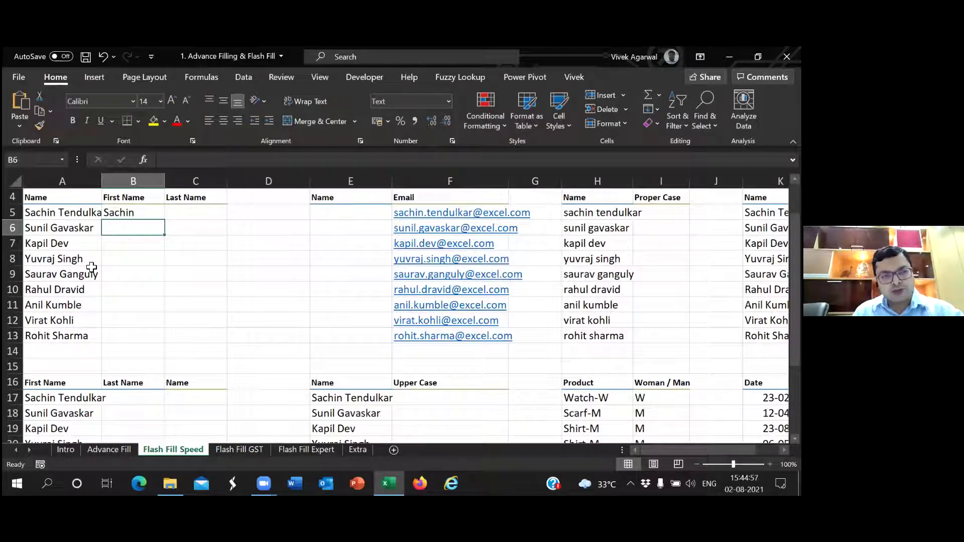
{"action": "key", "text": "ctrl+e"}
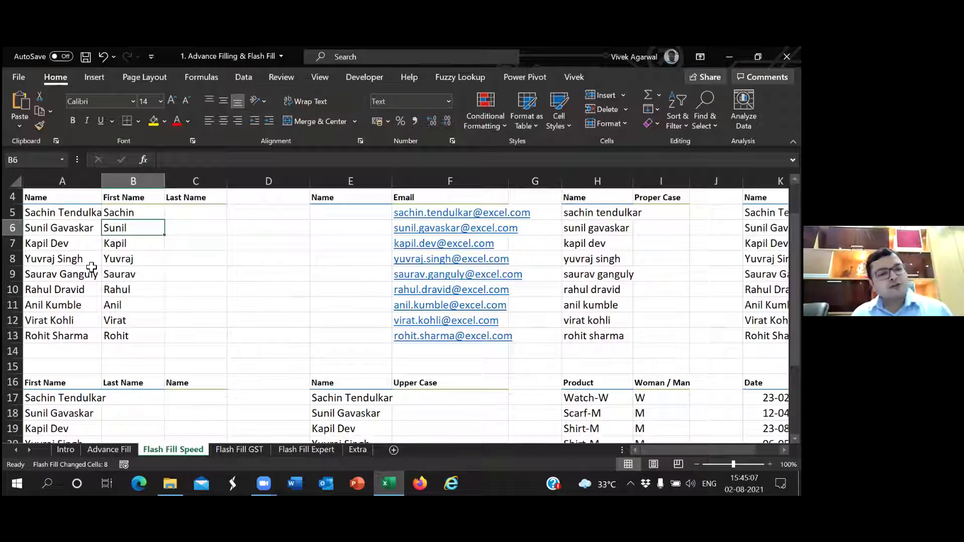
{"action": "key", "text": "Up"}
{"action": "key", "text": "ctrl+shift+Down"}
{"action": "key", "text": "Delete"}
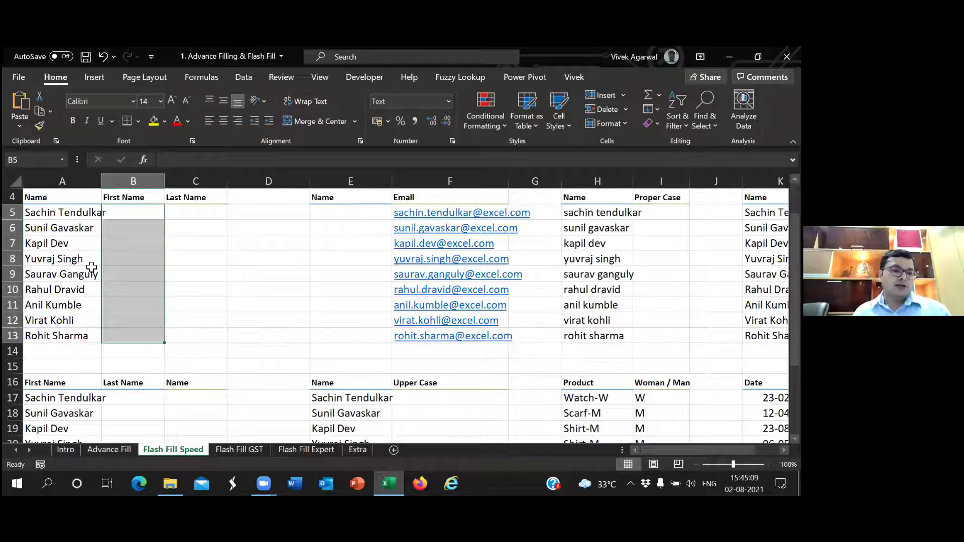
{"action": "key", "text": "Down"}
{"action": "key", "text": "Up"}
Step: Flash Fill uppercase first names from the example 'SACHIN', then clear them
{"action": "type", "text": "SAXHIN"}
{"action": "key", "text": "BackSpace"}
{"action": "key", "text": "BackSpace"}
{"action": "key", "text": "BackSpace"}
{"action": "key", "text": "BackSpace"}
{"action": "type", "text": "CHIN"}
{"action": "key", "text": "Return"}
{"action": "key", "text": "ctrl+e"}
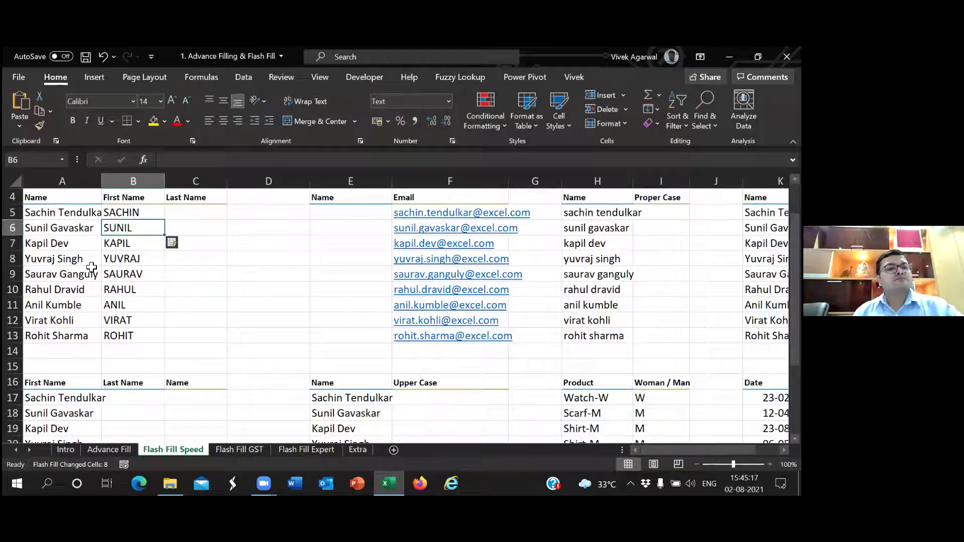
{"action": "key", "text": "Up"}
{"action": "key", "text": "ctrl+shift+Down"}
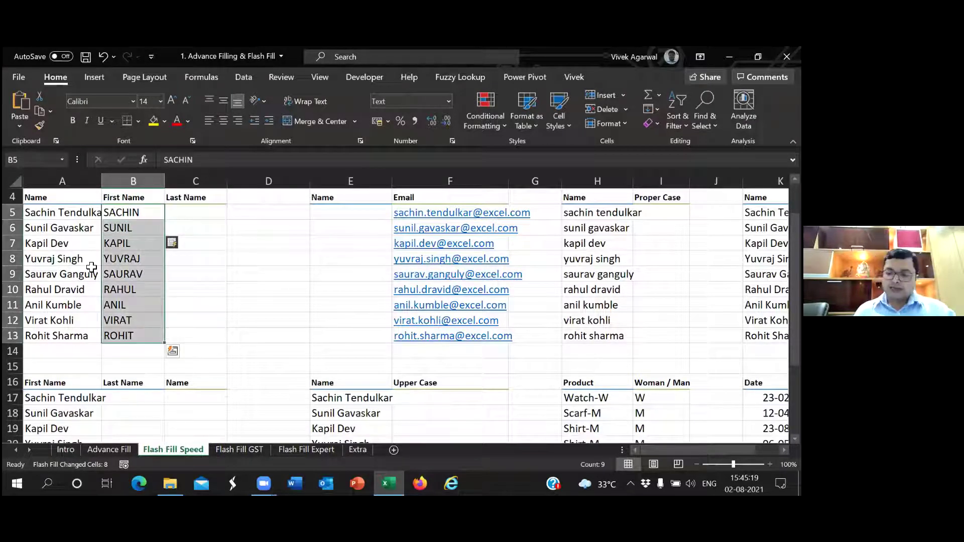
{"action": "key", "text": "Delete"}
{"action": "key", "text": "shift+BackSpace"}
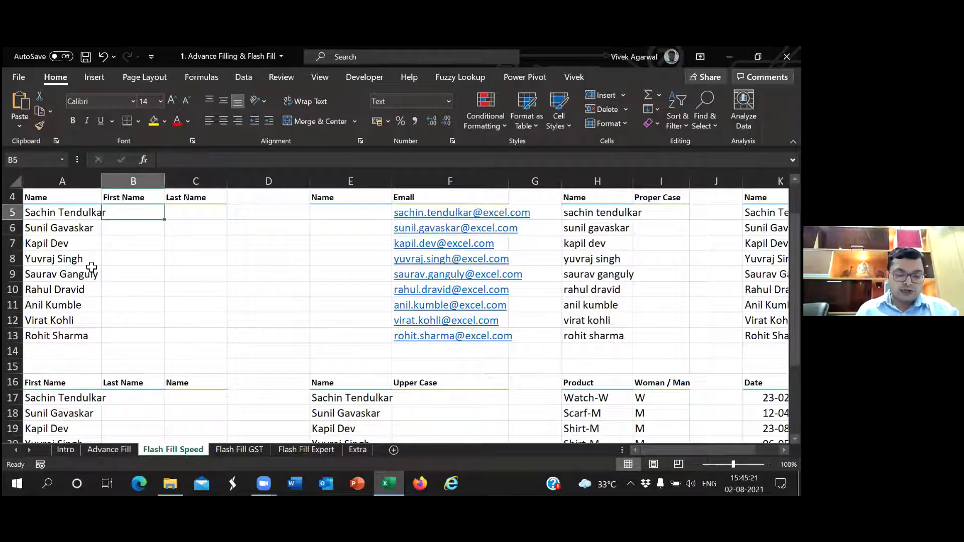
Step: Enter the initials 'S T' in B5 and Flash Fill initials for the remaining players
{"action": "type", "text": "S T"}
{"action": "key", "text": "Return"}
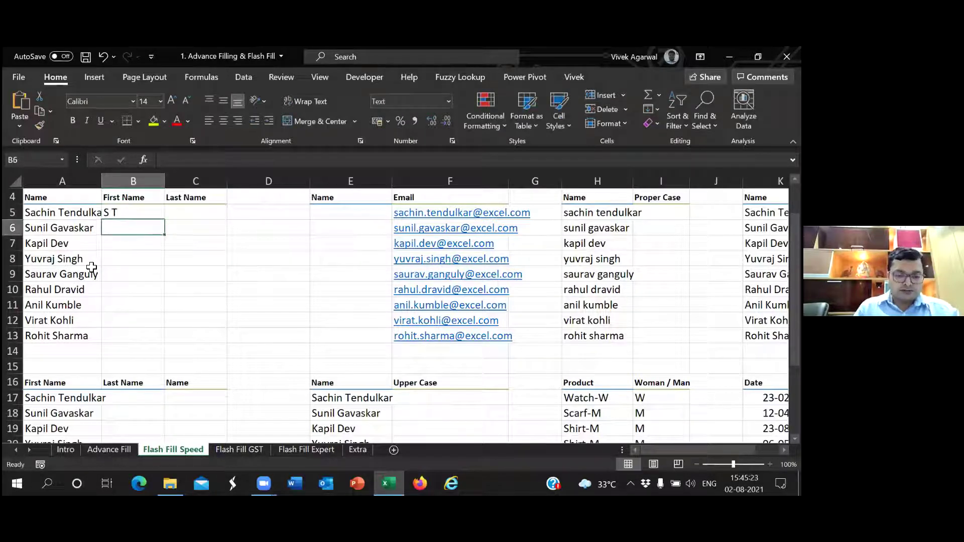
{"action": "key", "text": "ctrl+e"}
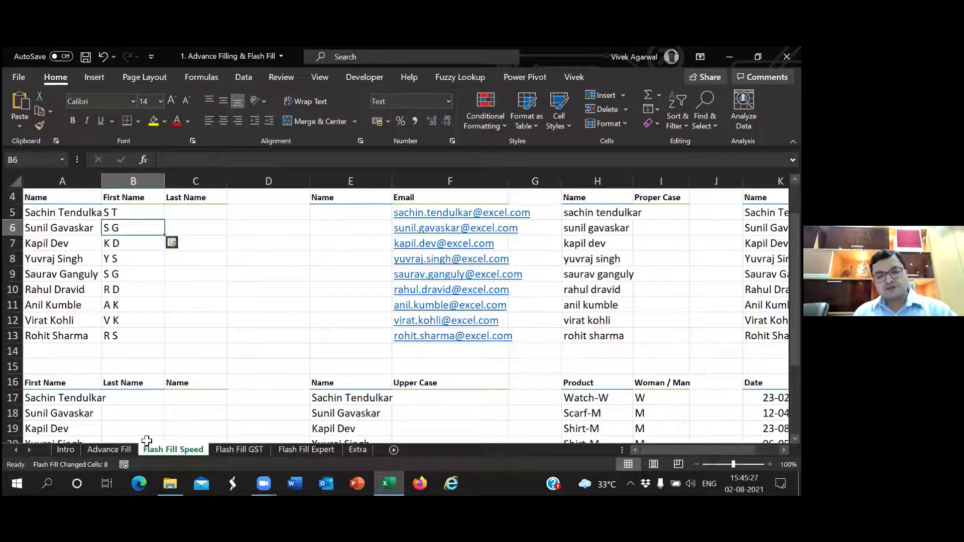
{"action": "left_click", "coordinate": [242, 451]}
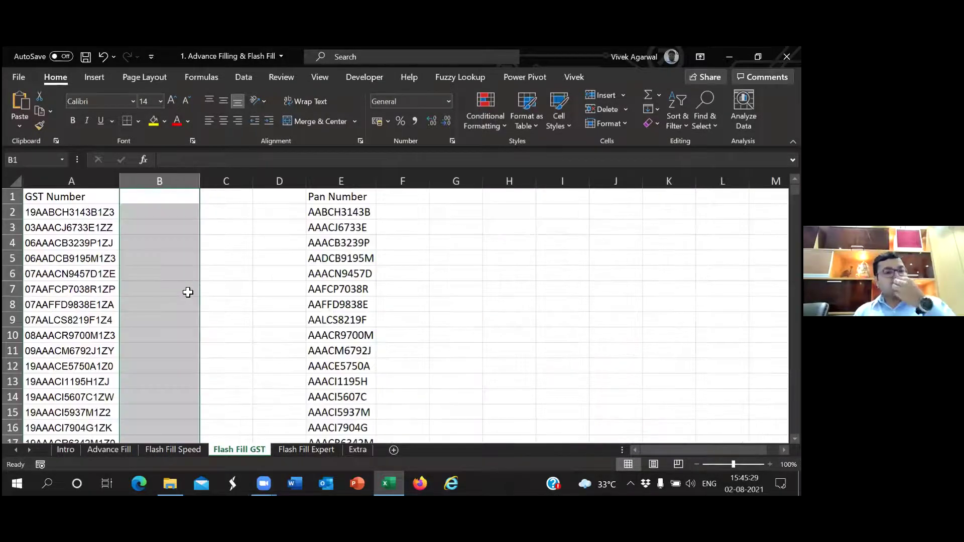
Step: Copy the PAN part of the first GST number in A2; Flash Fill without an example finds no pattern
{"action": "key", "text": "Down"}
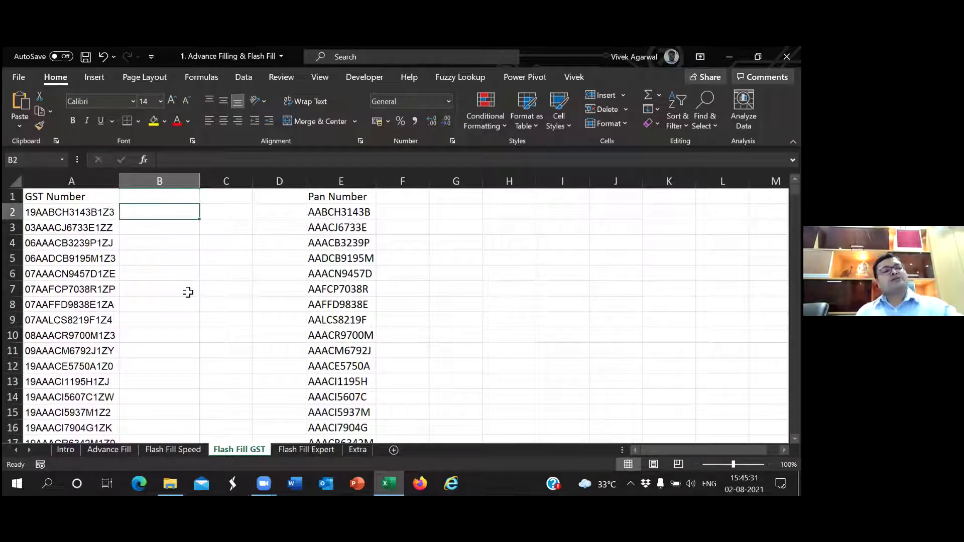
{"action": "key", "text": "Right"}
{"action": "key", "text": "Left"}
{"action": "key", "text": "Left"}
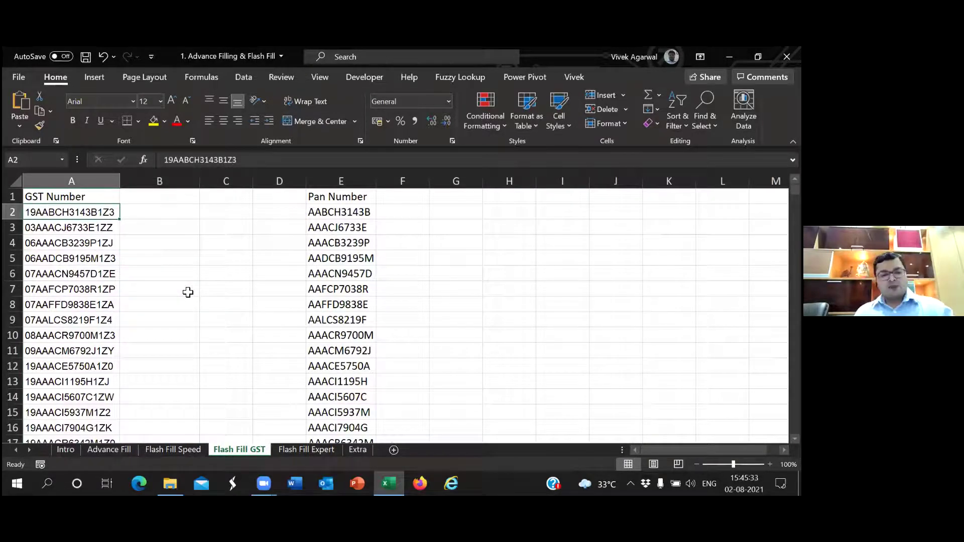
{"action": "key", "text": "F2"}
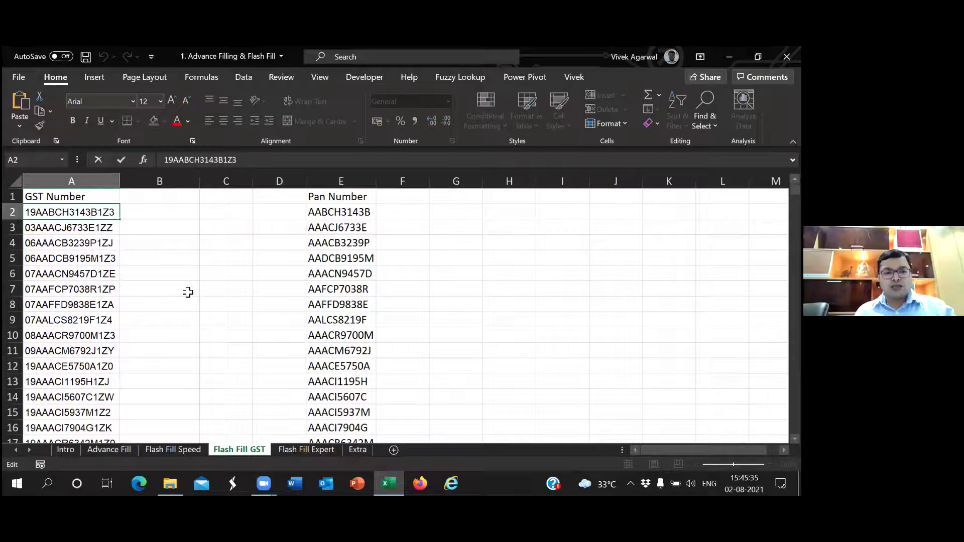
{"action": "key", "text": "Left"}
{"action": "key", "text": "Left"}
{"action": "key", "text": "Left"}
{"action": "key", "text": "shift+Left"}
{"action": "key", "text": "shift+Left"}
{"action": "key", "text": "shift+Left"}
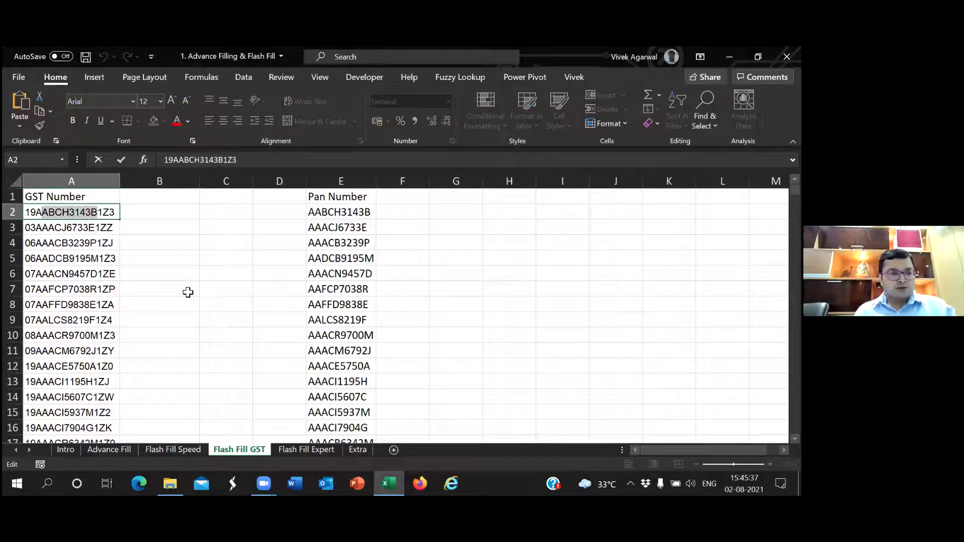
{"action": "key", "text": "Escape"}
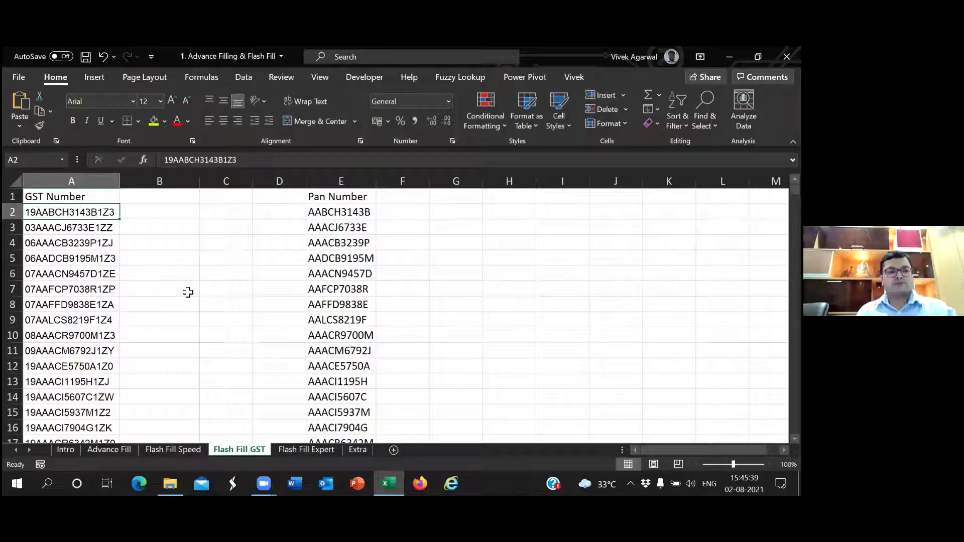
{"action": "key", "text": "Right"}
{"action": "key", "text": "ctrl+e"}
{"action": "key", "text": "Return"}
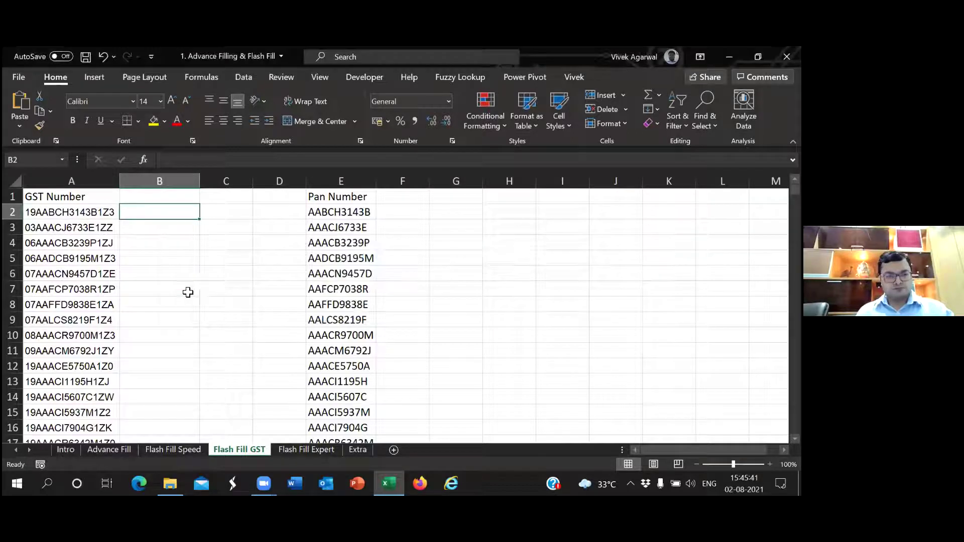
{"action": "key", "text": "ctrl+v"}
{"action": "key", "text": "Return"}
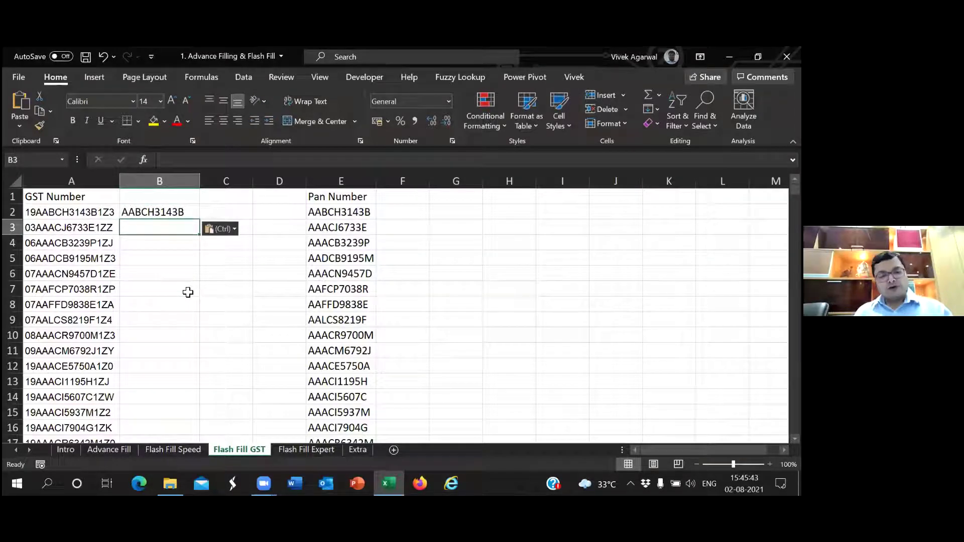
{"action": "key", "text": "Up"}
{"action": "key", "text": "Left"}
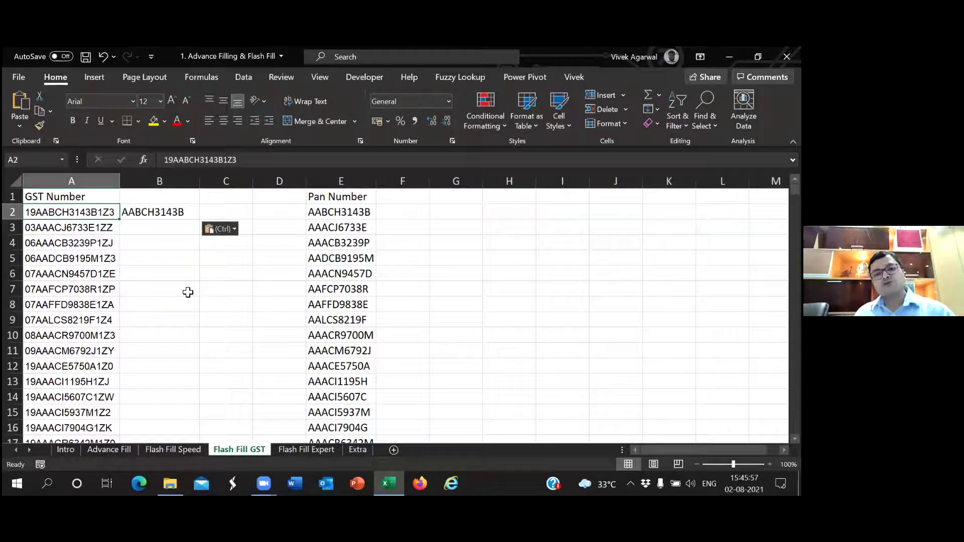
{"action": "key", "text": "Right"}
{"action": "key", "text": "Down"}
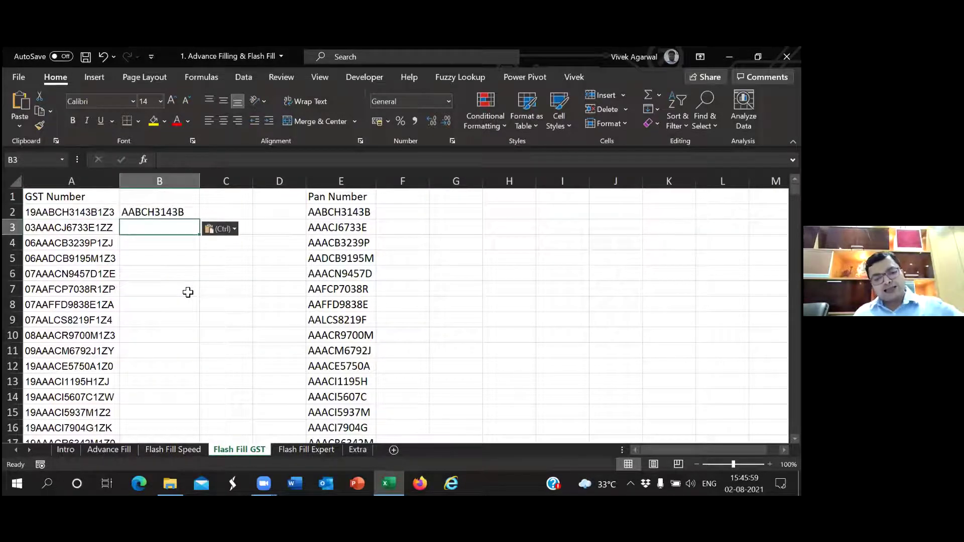
{"action": "key", "text": "ctrl+e"}
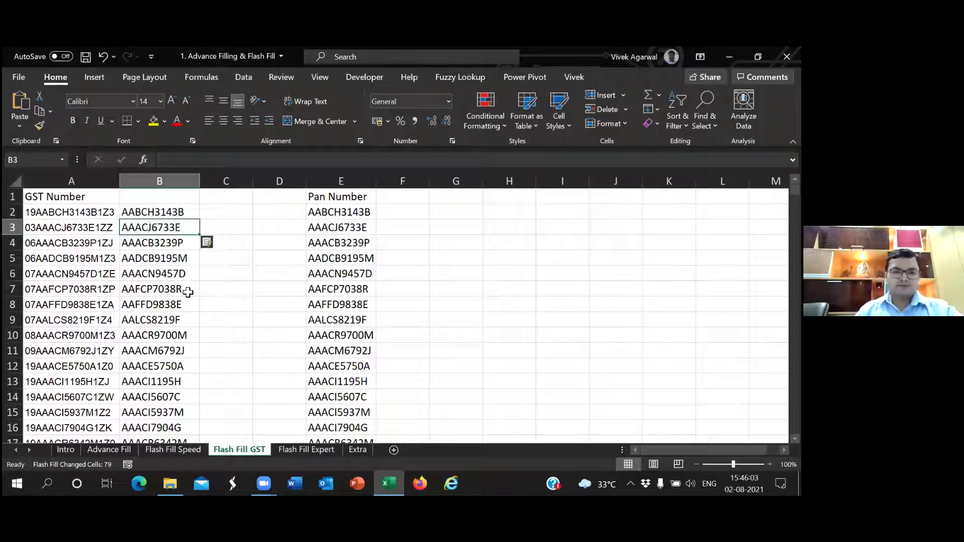
Step: Enter =B2=E2 in F2 to compare the extracted PAN with the Pan Number
{"action": "key", "text": "Right"}
{"action": "key", "text": "Right"}
{"action": "key", "text": "Right"}
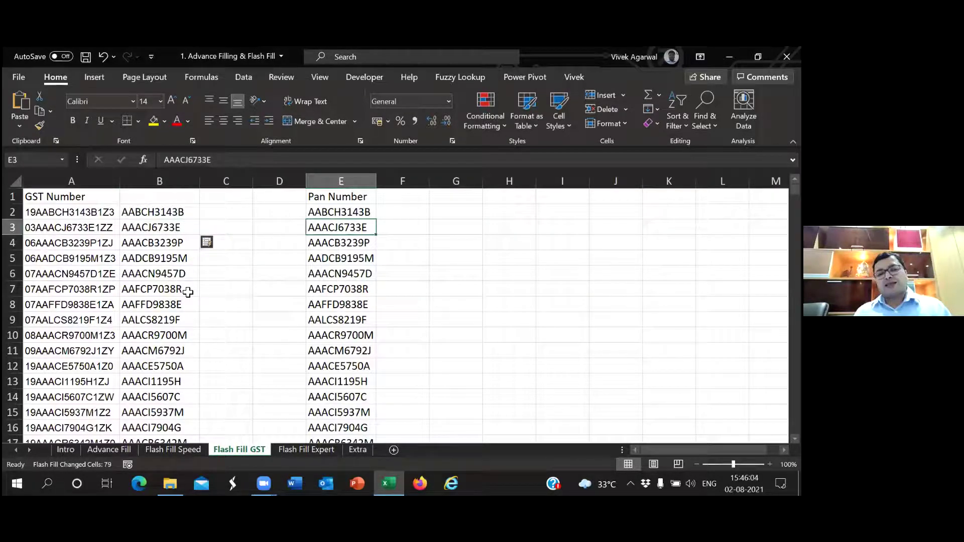
{"action": "key", "text": "Up"}
{"action": "key", "text": "Right"}
{"action": "type", "text": "="}
{"action": "key", "text": "Left"}
{"action": "key", "text": "Left"}
{"action": "key", "text": "Left"}
{"action": "key", "text": "Left"}
{"action": "type", "text": "="}
{"action": "key", "text": "Left"}
{"action": "key", "text": "shift+Return"}
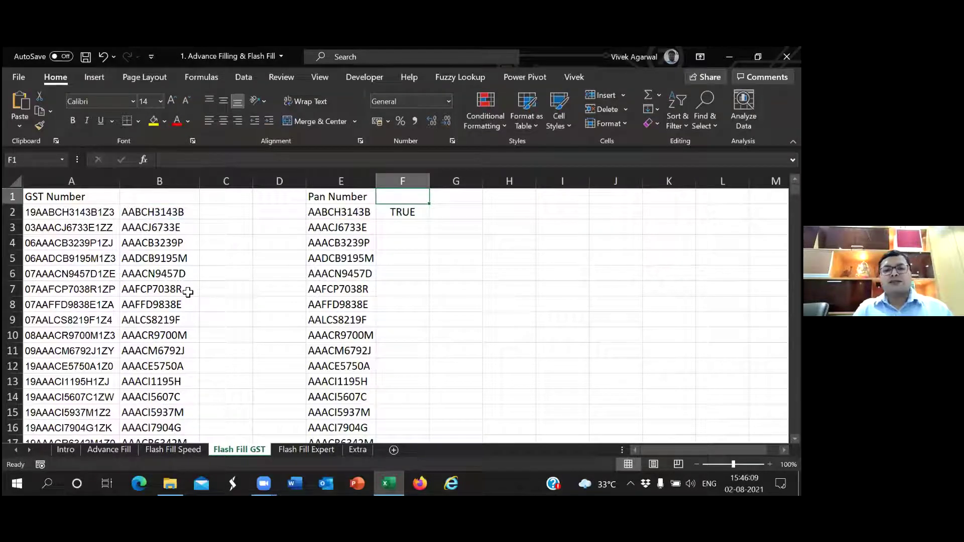
{"action": "key", "text": "Down"}
{"action": "key", "text": "Left"}
Step: Copy the =B2=E2 check down F2:F81 and review the TRUE results
{"action": "key", "text": "shift+Right"}
{"action": "key", "text": "ctrl+c"}
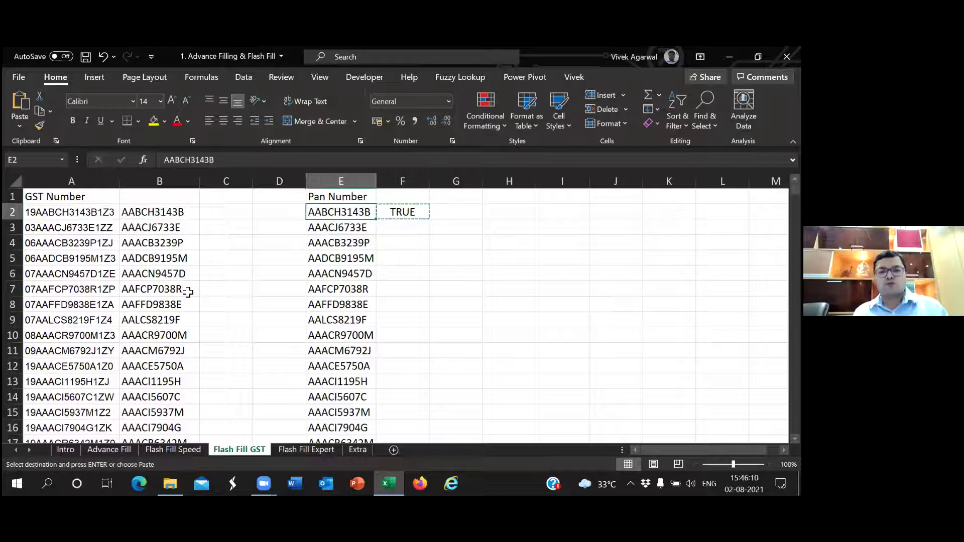
{"action": "key", "text": "ctrl+Down"}
{"action": "key", "text": "Right"}
{"action": "key", "text": "ctrl+v"}
{"action": "key", "text": "ctrl+shift+Up"}
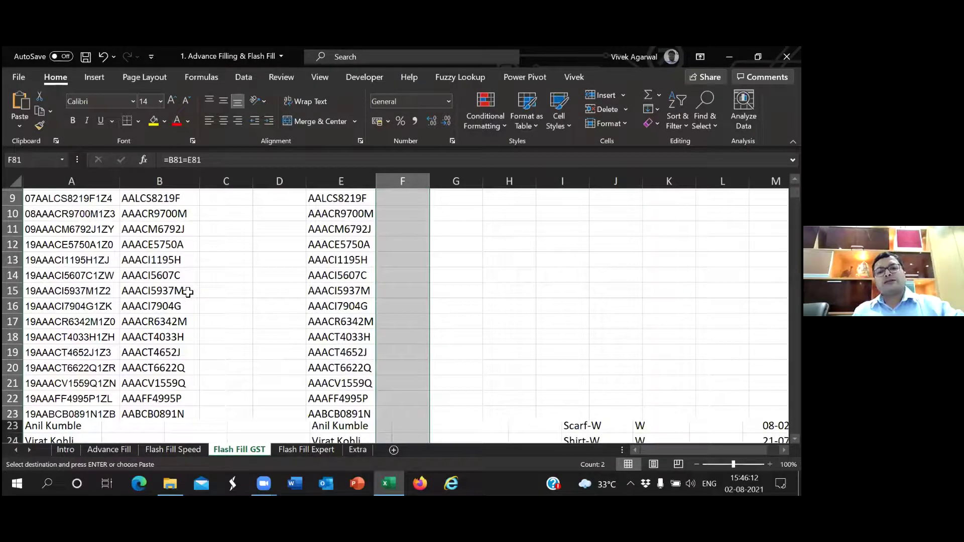
{"action": "key", "text": "Return"}
{"action": "key", "text": "Up"}
{"action": "key", "text": "Up"}
{"action": "key", "text": "Up"}
{"action": "key", "text": "Up"}
{"action": "key", "text": "Up"}
{"action": "key", "text": "Up"}
{"action": "key", "text": "Up"}
{"action": "key", "text": "Up"}
{"action": "key", "text": "Up"}
{"action": "key", "text": "Up"}
{"action": "key", "text": "Up"}
{"action": "key", "text": "Up"}
{"action": "key", "text": "Up"}
{"action": "key", "text": "Up"}
{"action": "key", "text": "Up"}
{"action": "key", "text": "Up"}
{"action": "key", "text": "Up"}
{"action": "key", "text": "Up"}
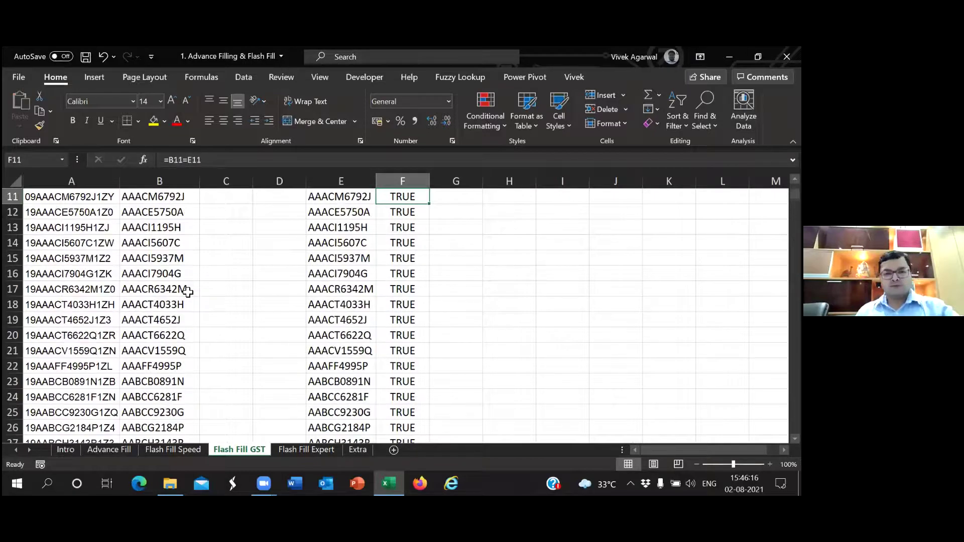
{"action": "key", "text": "Up"}
{"action": "key", "text": "Up"}
{"action": "key", "text": "Up"}
{"action": "key", "text": "Left"}
{"action": "key", "text": "Left"}
{"action": "key", "text": "Left"}
{"action": "key", "text": "Down"}
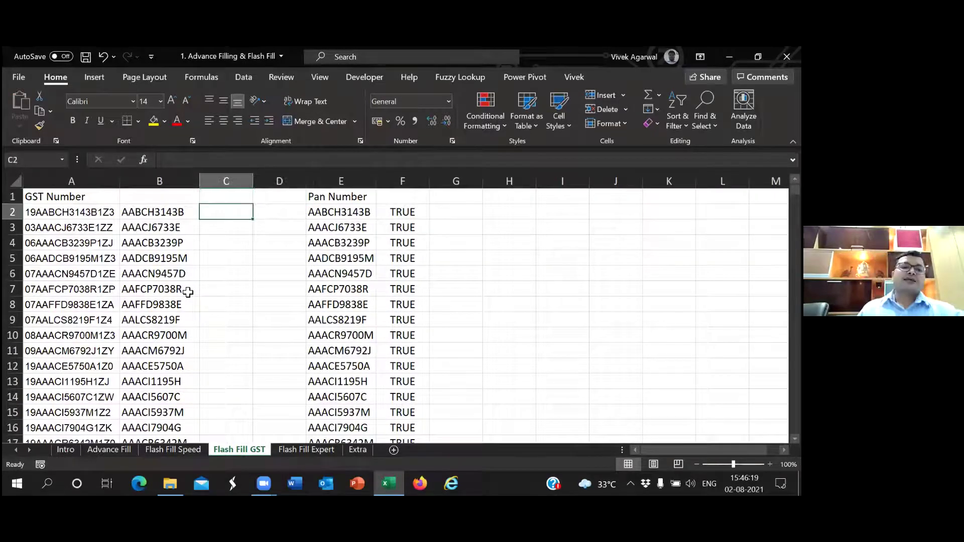
Step: Type 'C' in C2 and Flash Fill each PAN's fourth letter down column C
{"action": "type", "text": "C"}
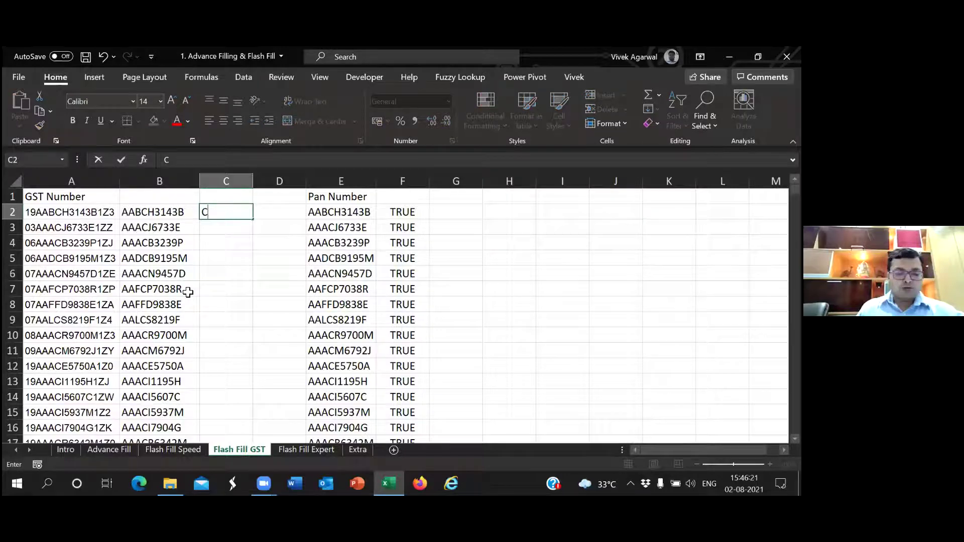
{"action": "key", "text": "Return"}
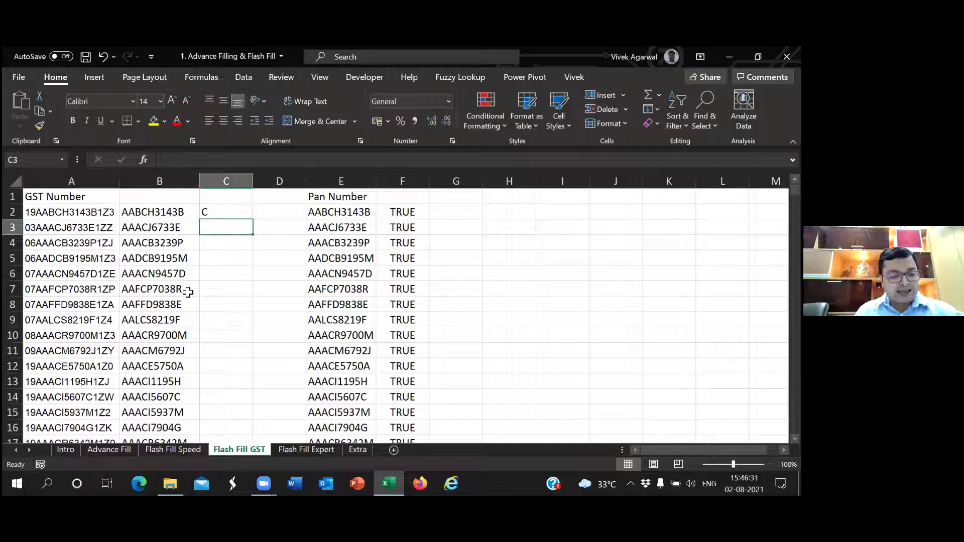
{"action": "key", "text": "ctrl+e"}
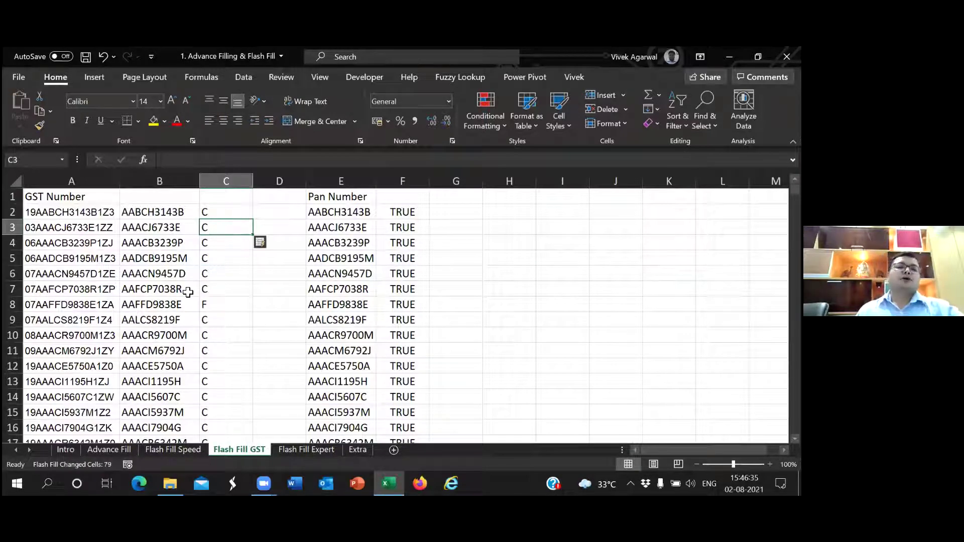
{"action": "key", "text": "Down"}
{"action": "key", "text": "Down"}
{"action": "key", "text": "Down"}
{"action": "key", "text": "Down"}
{"action": "key", "text": "Down"}
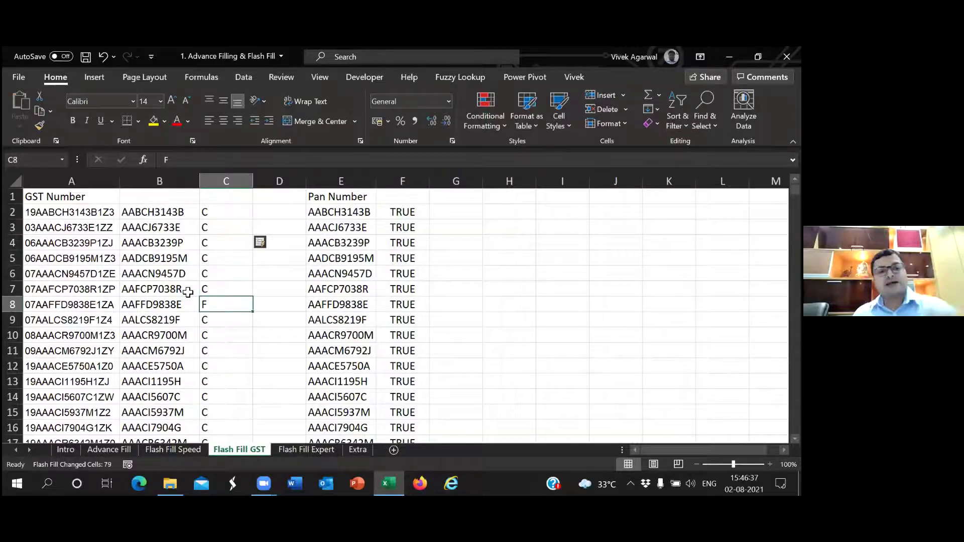
{"action": "key", "text": "ctrl+Down"}
{"action": "key", "text": "Up"}
{"action": "key", "text": "Up"}
{"action": "key", "text": "Up"}
{"action": "key", "text": "Up"}
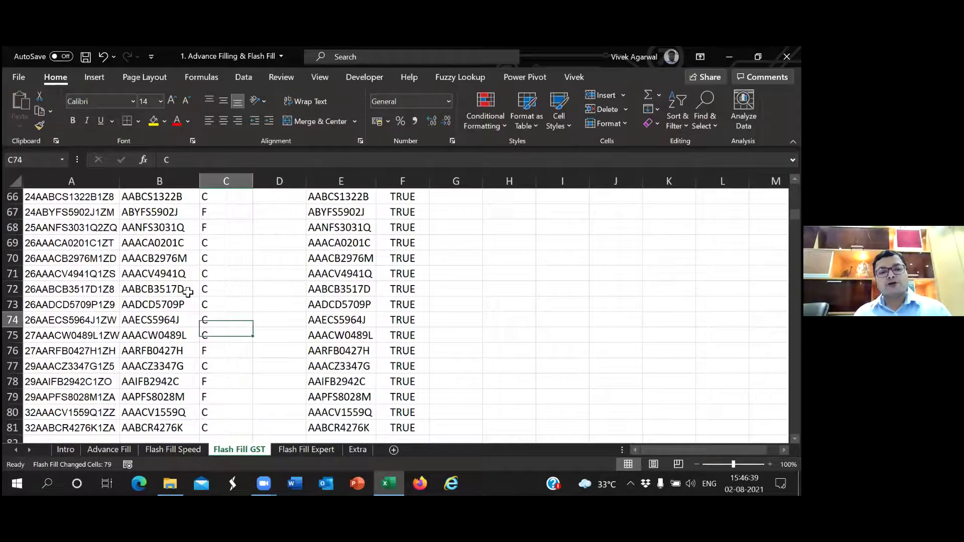
{"action": "key", "text": "Up"}
{"action": "key", "text": "Up"}
{"action": "key", "text": "Up"}
{"action": "key", "text": "Up"}
{"action": "key", "text": "Up"}
{"action": "key", "text": "Up"}
{"action": "key", "text": "Up"}
{"action": "key", "text": "Up"}
{"action": "key", "text": "Up"}
{"action": "key", "text": "ctrl+Up"}
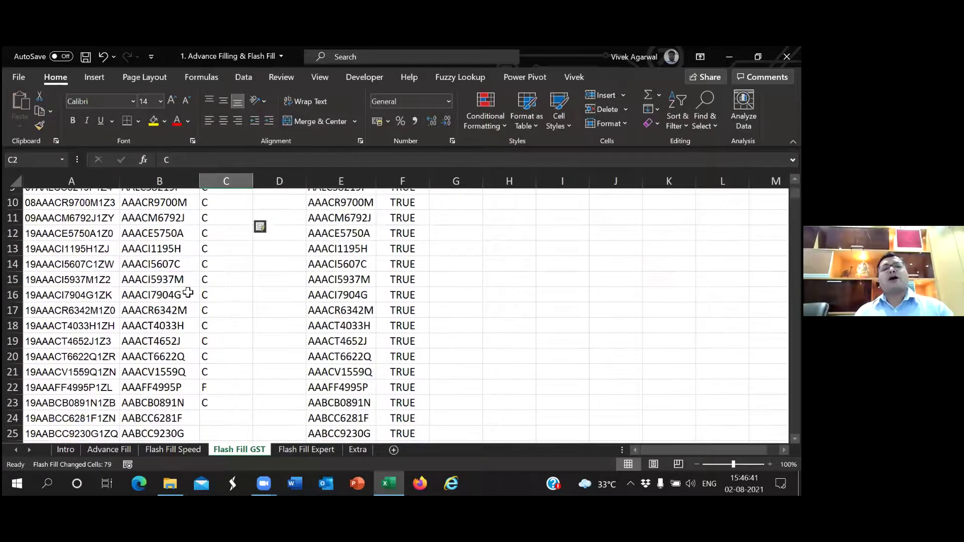
{"action": "key", "text": "Up"}
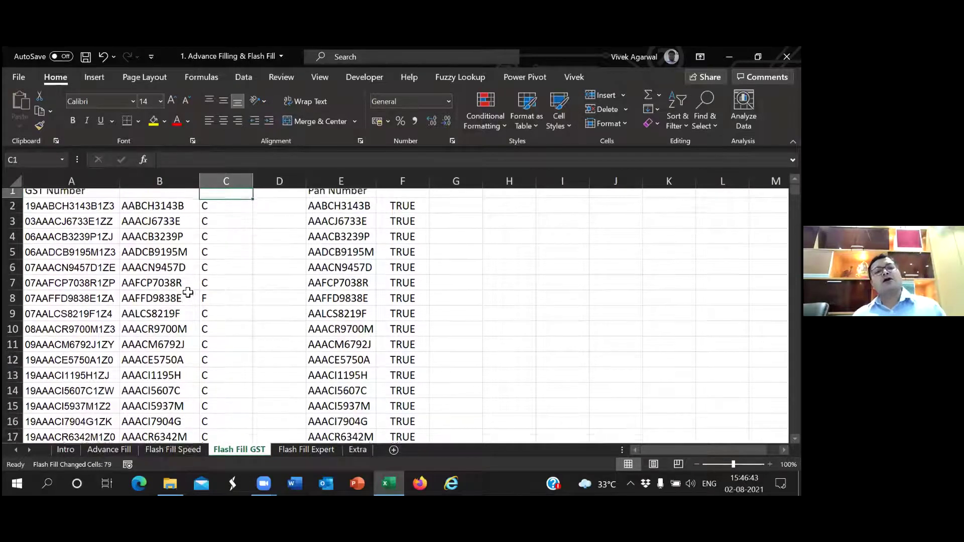
Step: Select columns B and C and delete them with Ctrl+-
{"action": "key", "text": "Left"}
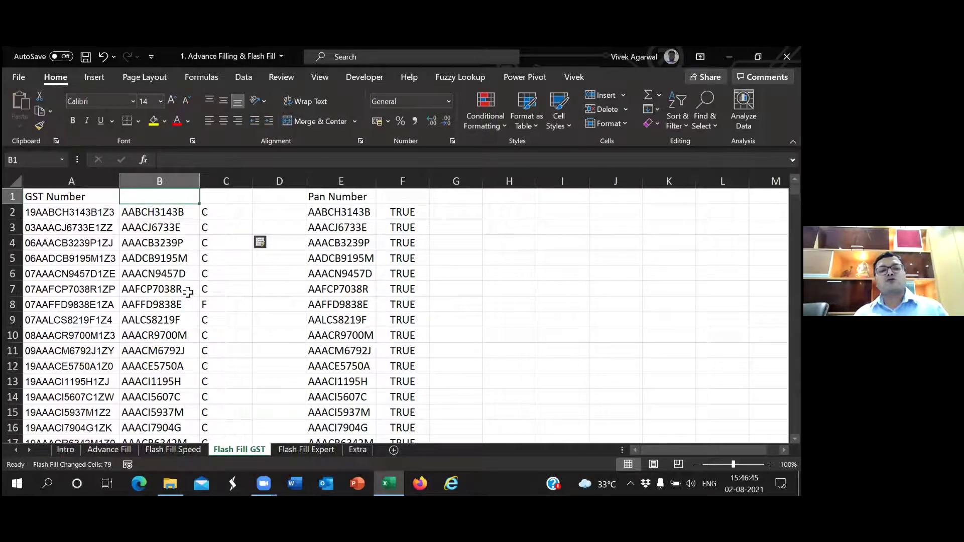
{"action": "key", "text": "shift+Right"}
{"action": "key", "text": "ctrl+space"}
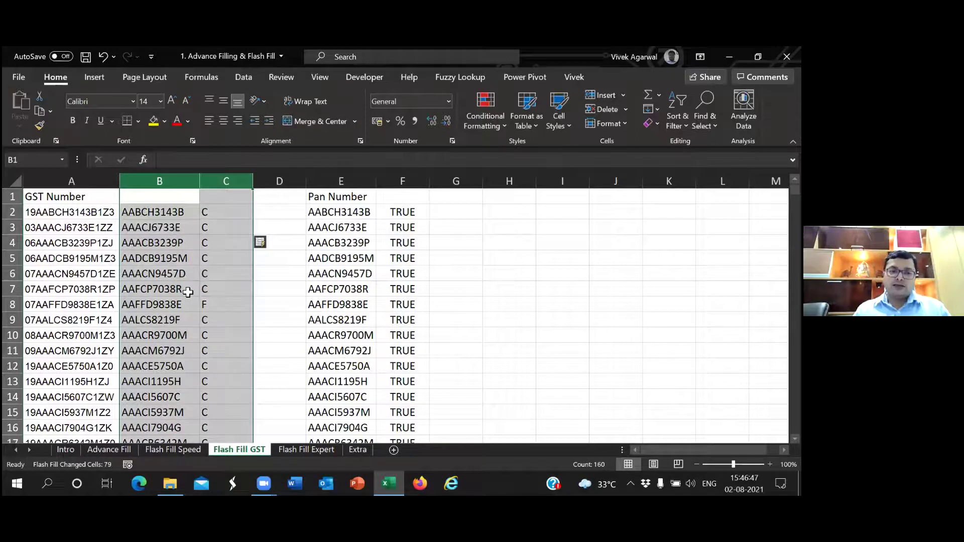
{"action": "key", "text": "ctrl+minus"}
Step: Clear the #REF! column and insert two blank columns before Pan Number
{"action": "key", "text": "Right"}
{"action": "key", "text": "Right"}
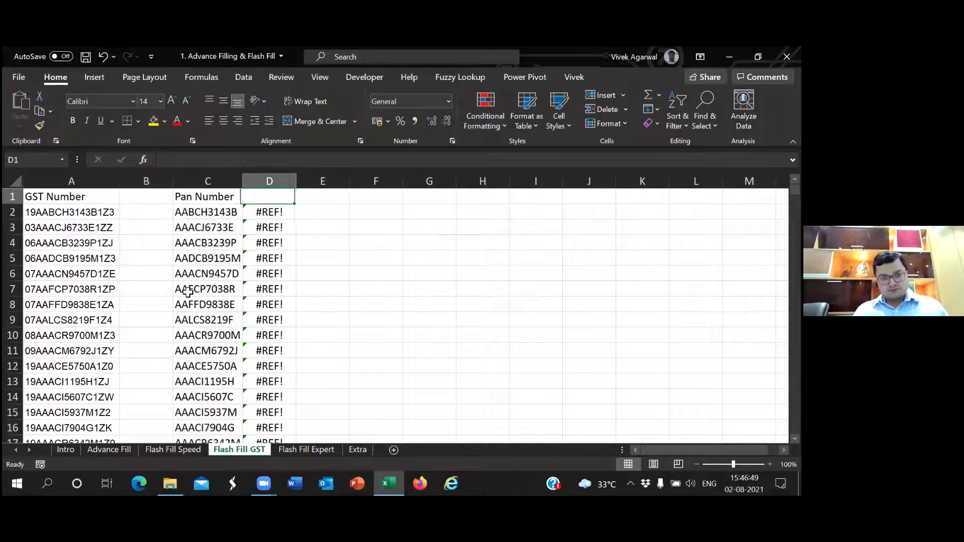
{"action": "key", "text": "ctrl+space"}
{"action": "key", "text": "Delete"}
{"action": "key", "text": "Left"}
{"action": "key", "text": "Left"}
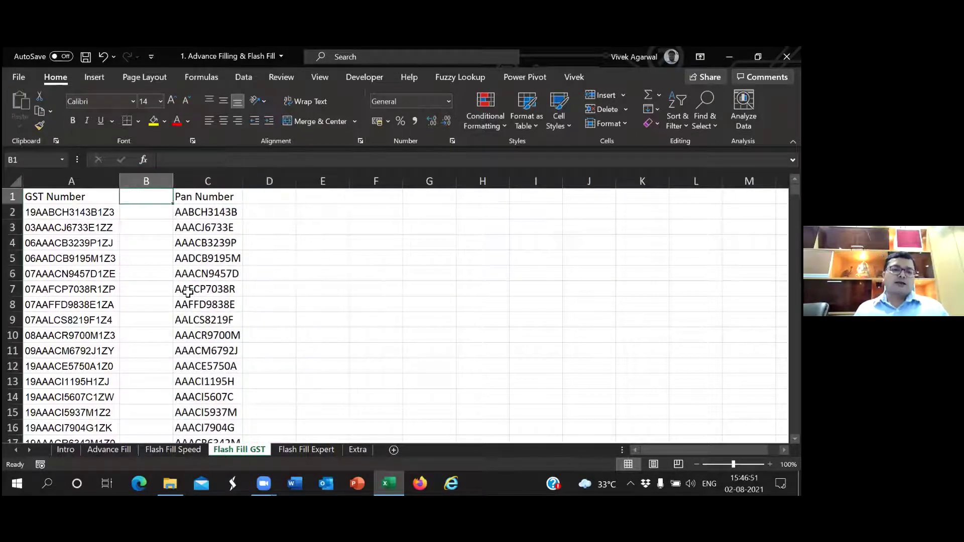
{"action": "key", "text": "ctrl+space"}
{"action": "key", "text": "ctrl+shift+plus"}
{"action": "key", "text": "ctrl+shift+plus"}
{"action": "key", "text": "Left"}
{"action": "key", "text": "Right"}
Step: Enter 19 in B2 and Flash Fill the state codes down column B
{"action": "key", "text": "Down"}
{"action": "type", "text": "19"}
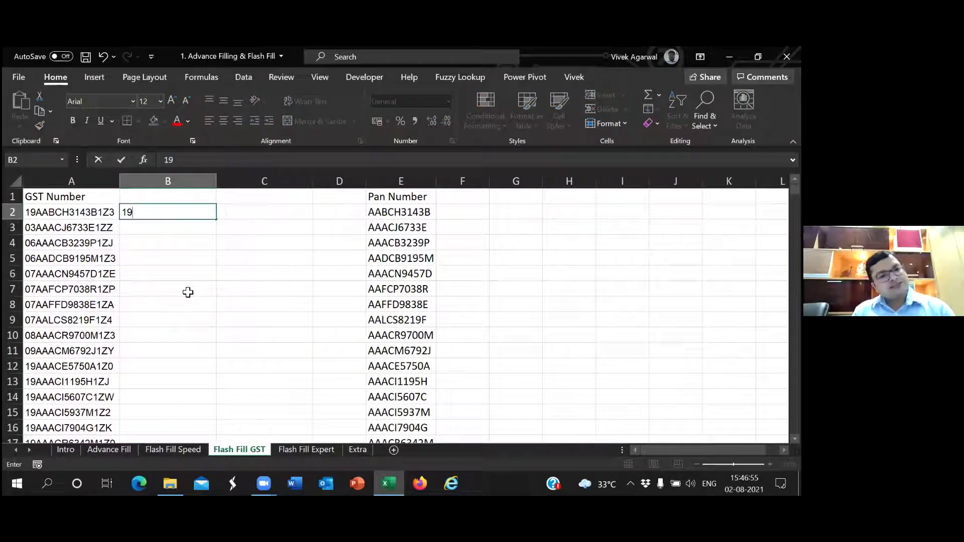
{"action": "key", "text": "Return"}
{"action": "key", "text": "ctrl+e"}
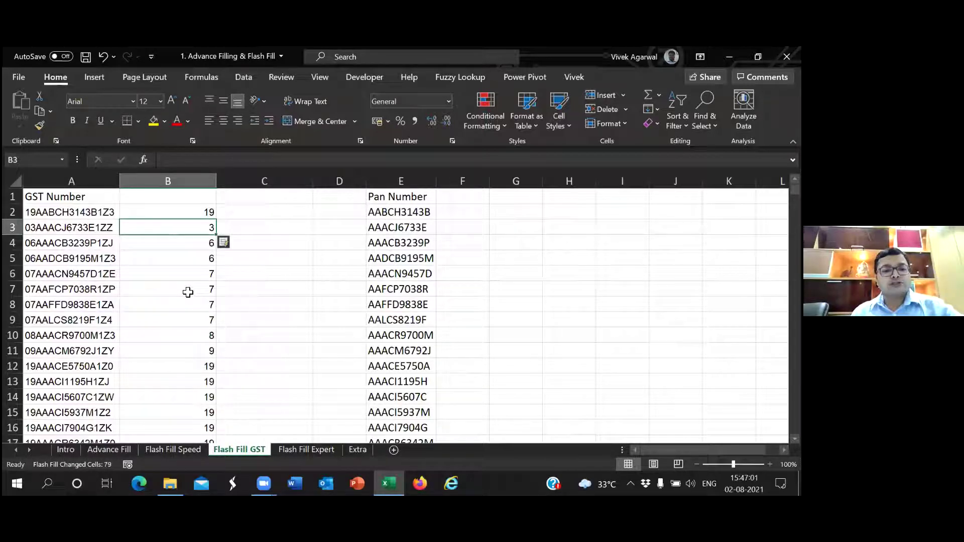
{"action": "left_click", "coordinate": [296, 435]}
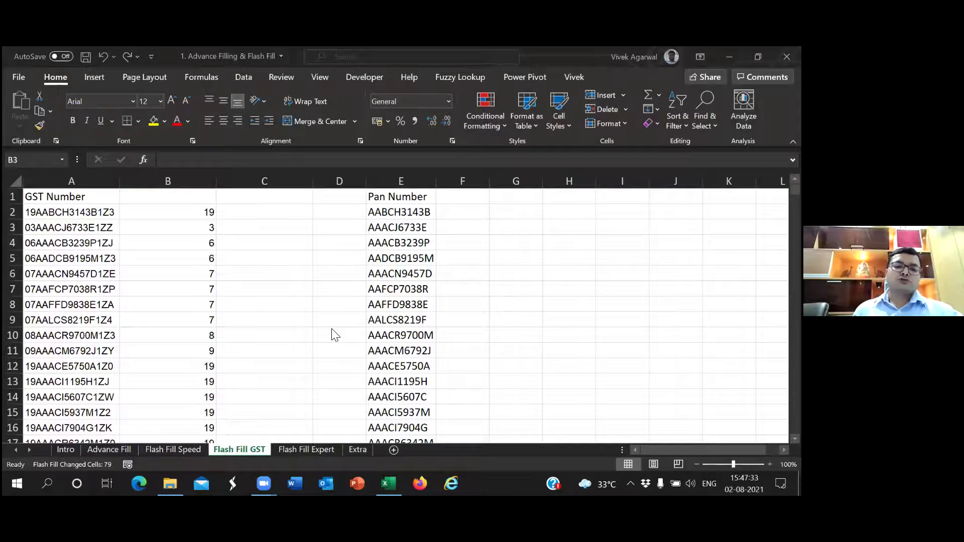
{"action": "left_click", "coordinate": [322, 444]}
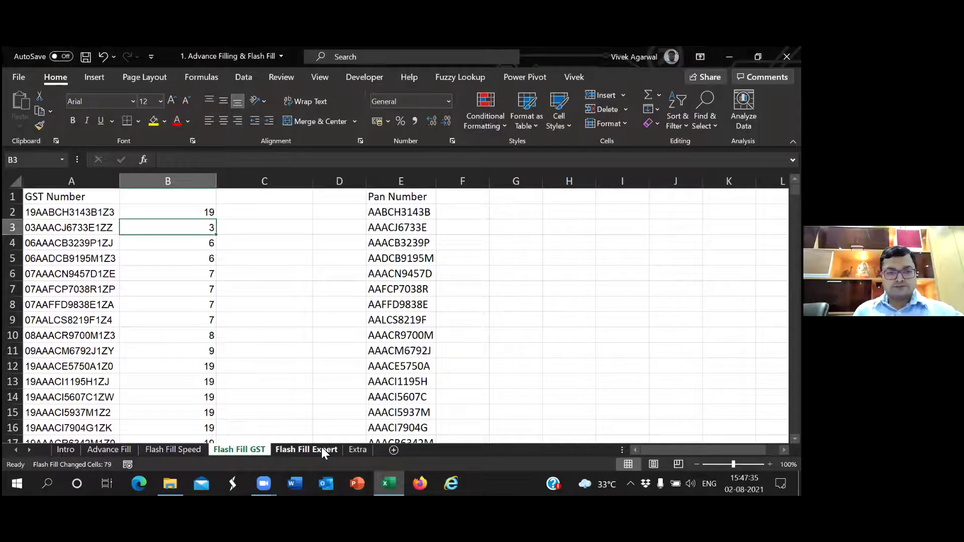
Step: Check the Extra sheet's TRIM formula in B2, then reopen 1. Advance Filling & Flash Fill
{"action": "left_click", "coordinate": [323, 451]}
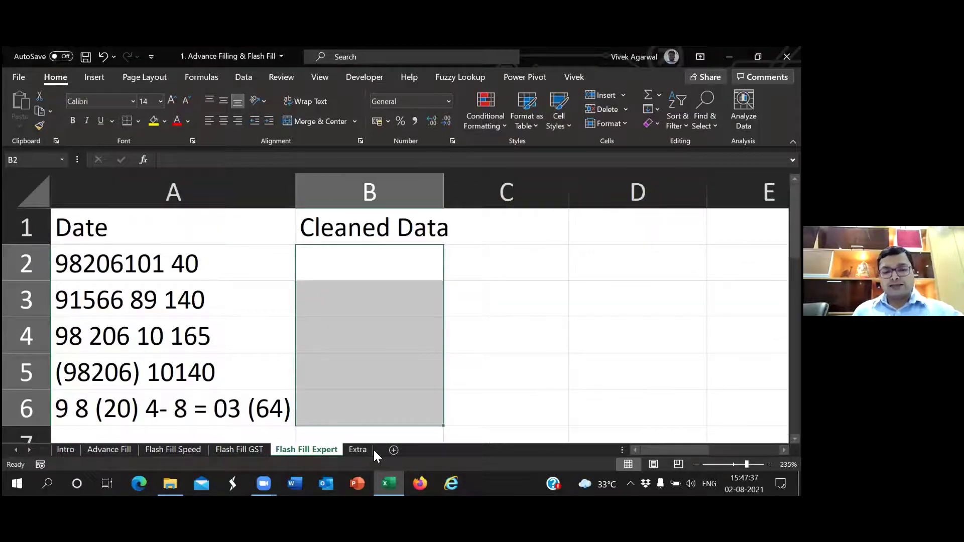
{"action": "left_click", "coordinate": [358, 449]}
{"action": "left_click", "coordinate": [267, 306]}
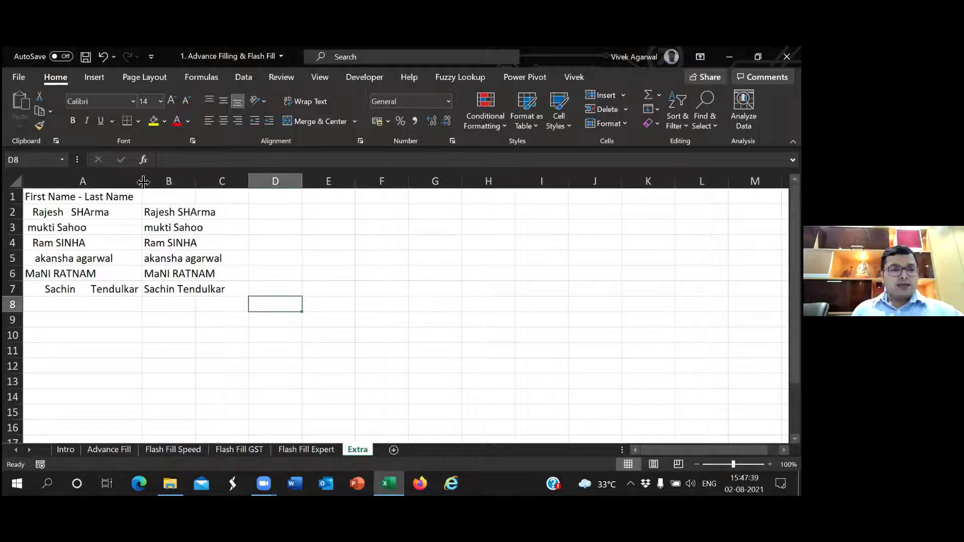
{"action": "left_click", "coordinate": [177, 215]}
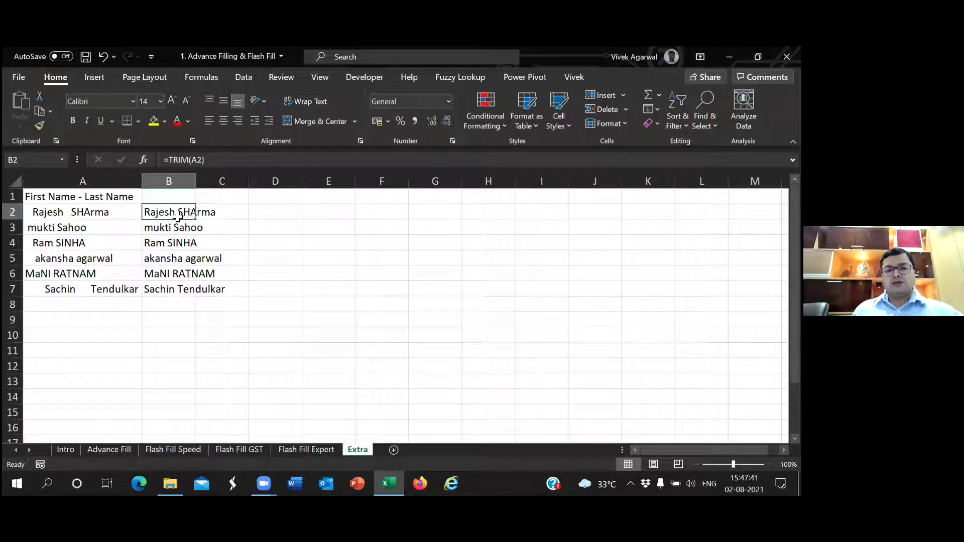
{"action": "key", "text": "ctrl+space"}
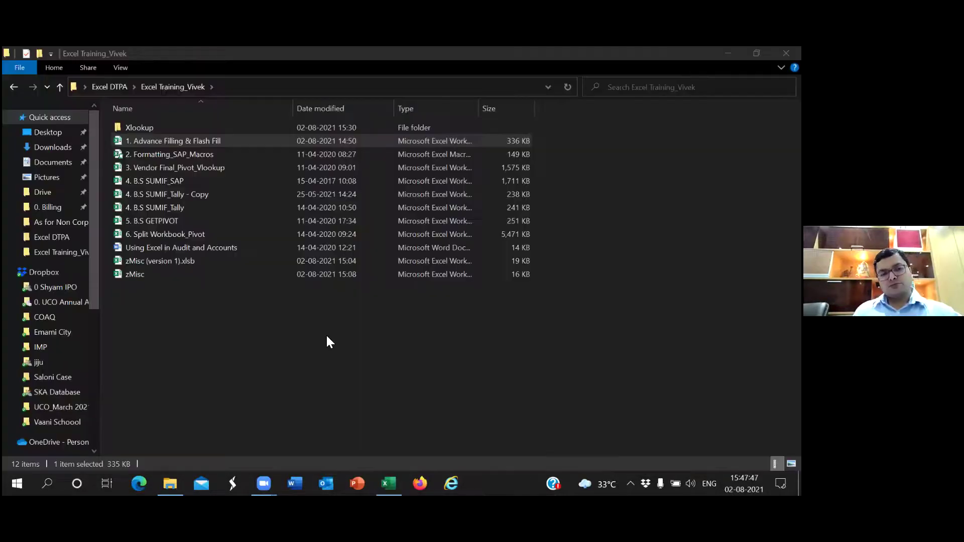
{"action": "double_click", "coordinate": [215, 142]}
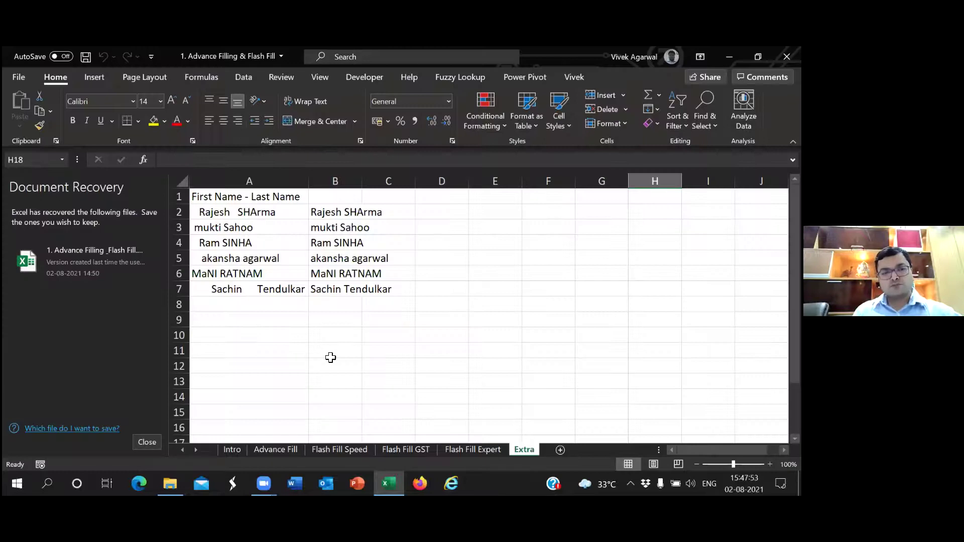
Step: Dismiss Document Recovery and clear the old TRIM results from column B
{"action": "left_click", "coordinate": [146, 442]}
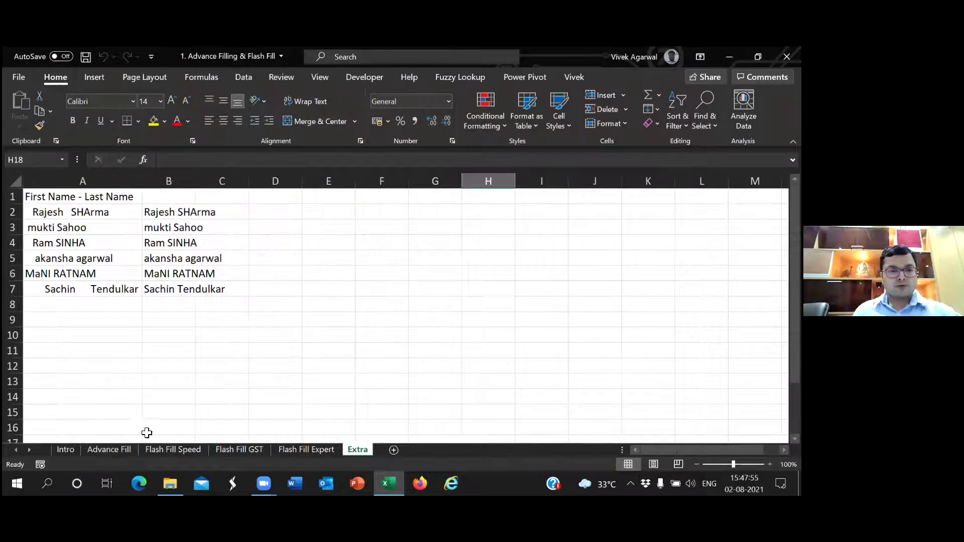
{"action": "left_click", "coordinate": [172, 181]}
{"action": "key", "text": "Delete"}
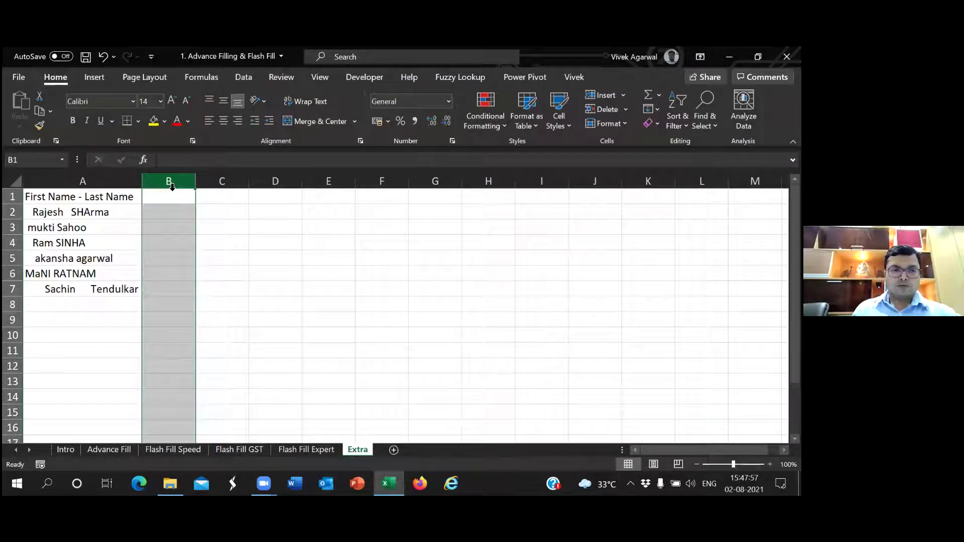
{"action": "key", "text": "Down"}
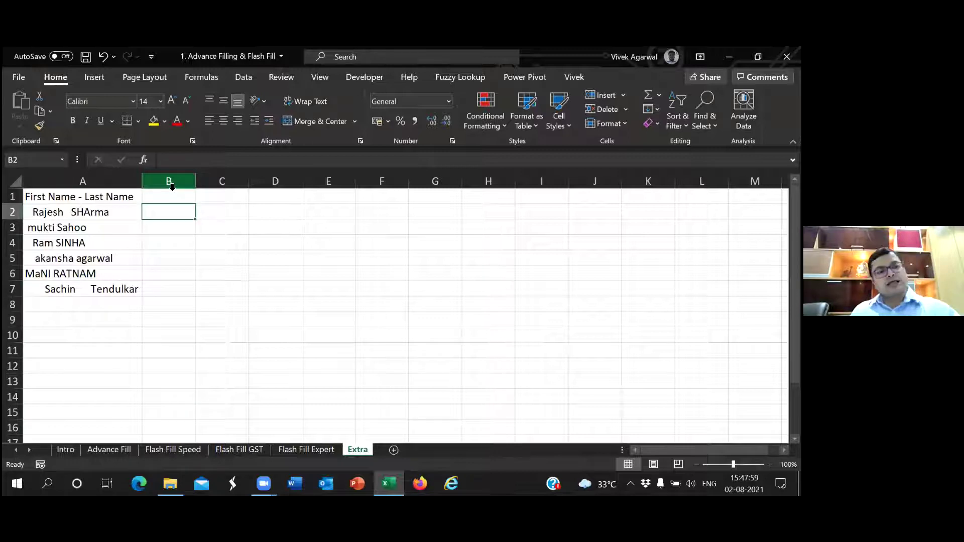
{"action": "key", "text": "Left"}
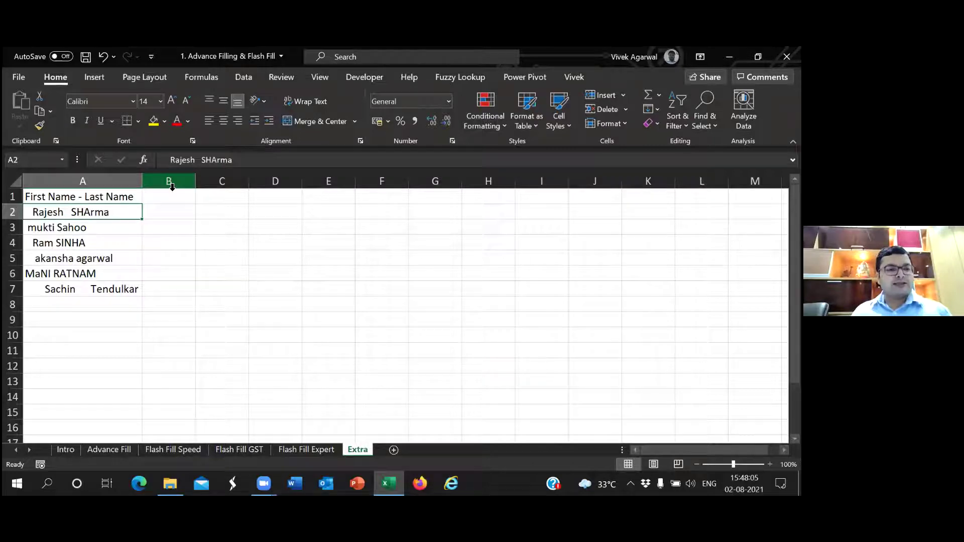
{"action": "key", "text": "Right"}
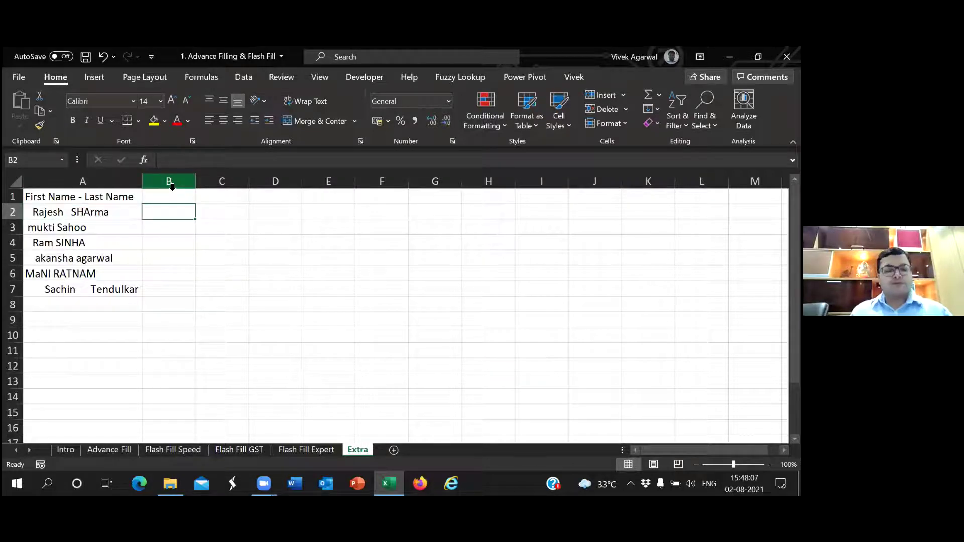
Step: Enter =TRIM(A2) in B2 and copy it down to B7
{"action": "type", "text": "=trim"}
{"action": "key", "text": "Tab"}
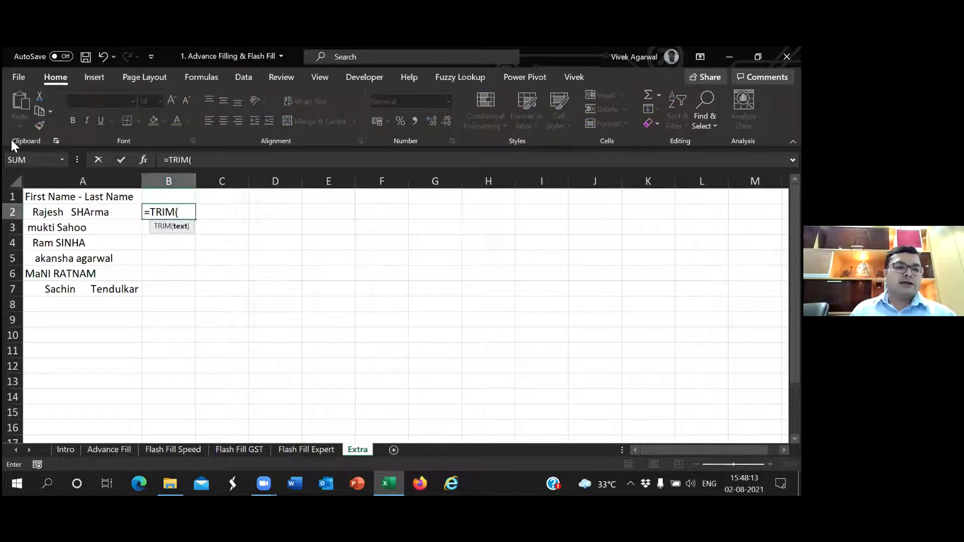
{"action": "left_click", "coordinate": [32, 211]}
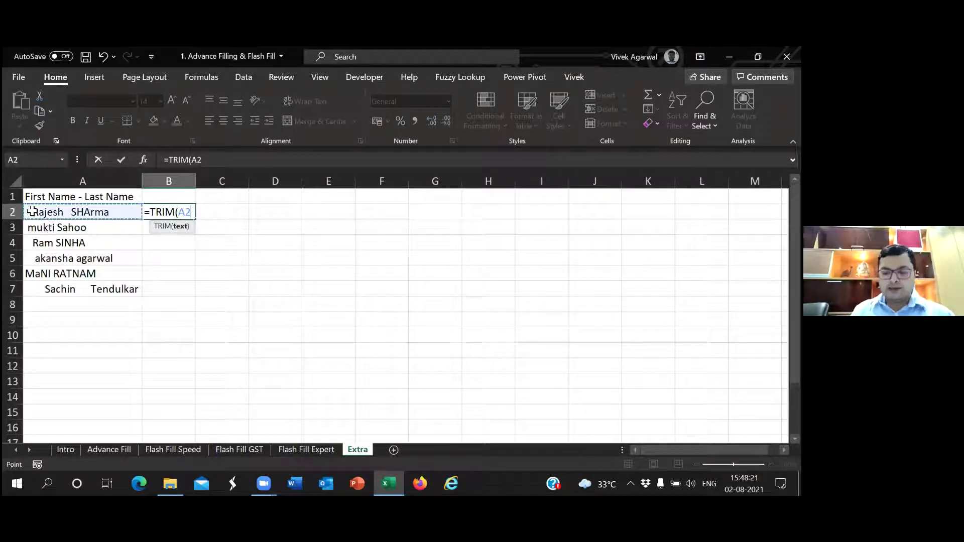
{"action": "key", "text": "Return"}
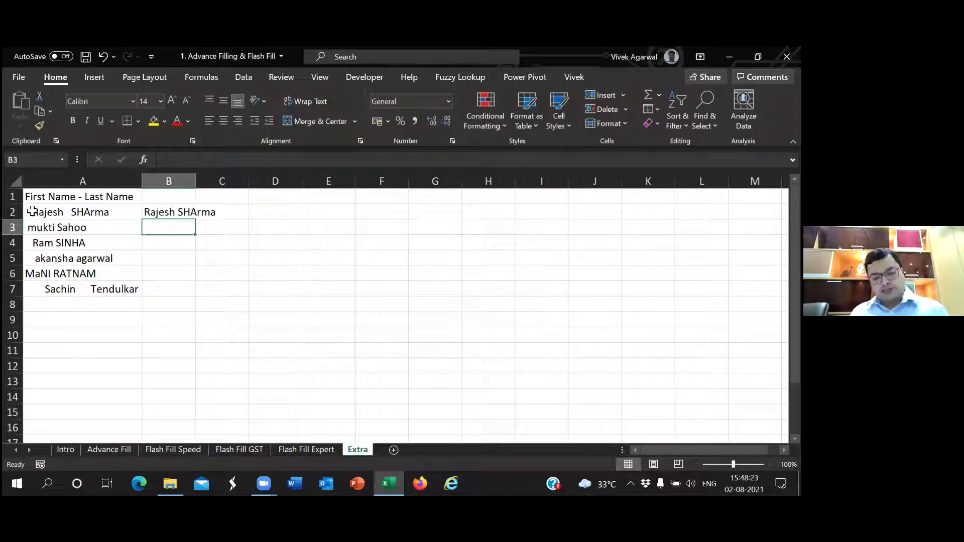
{"action": "key", "text": "Up"}
{"action": "key", "text": "ctrl+c"}
{"action": "key", "text": "shift+Down"}
{"action": "key", "text": "shift+Down"}
{"action": "key", "text": "shift+Down"}
{"action": "key", "text": "shift+Down"}
{"action": "key", "text": "shift+Down"}
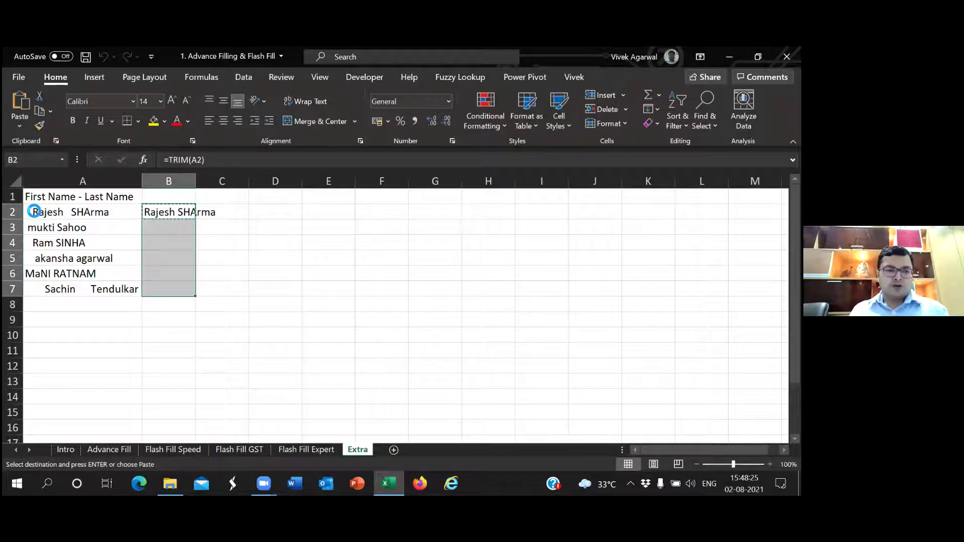
{"action": "key", "text": "Return"}
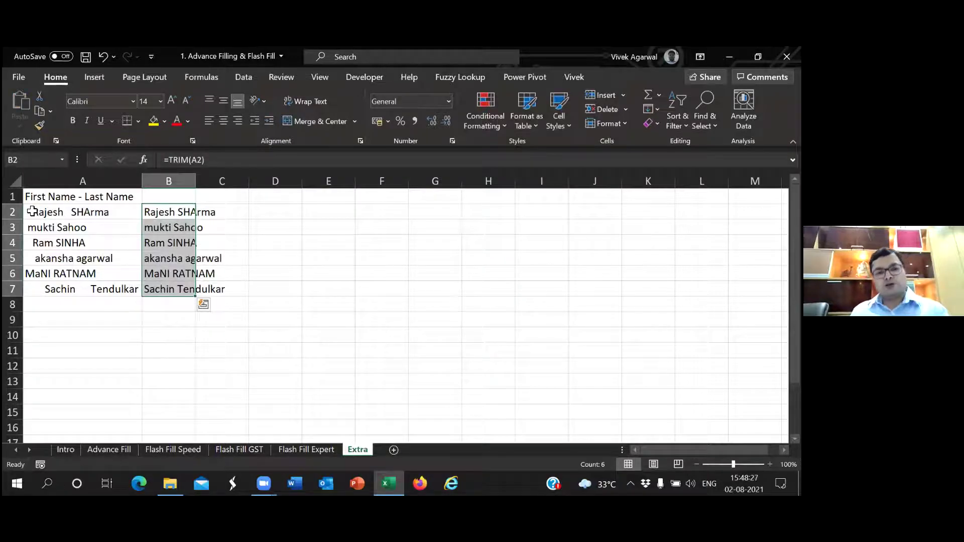
{"action": "key", "text": "Right"}
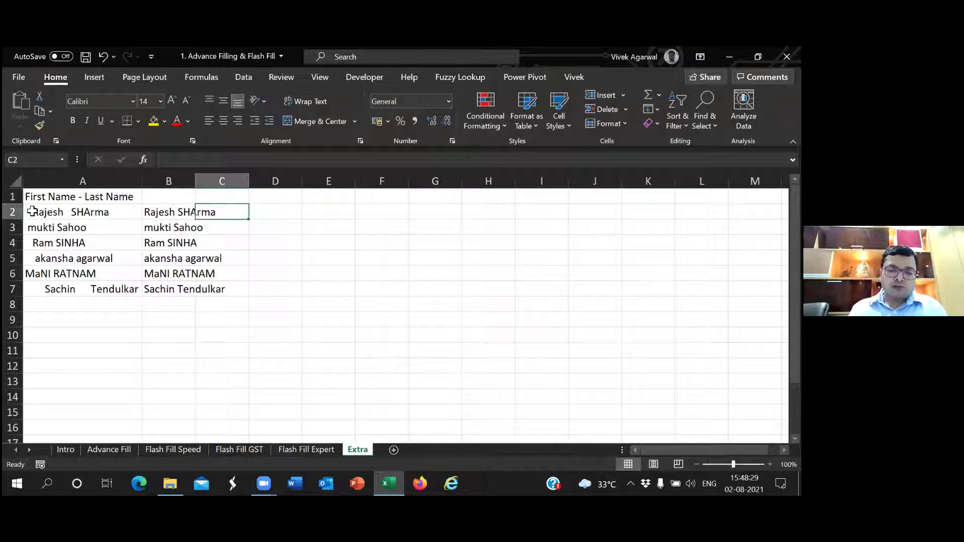
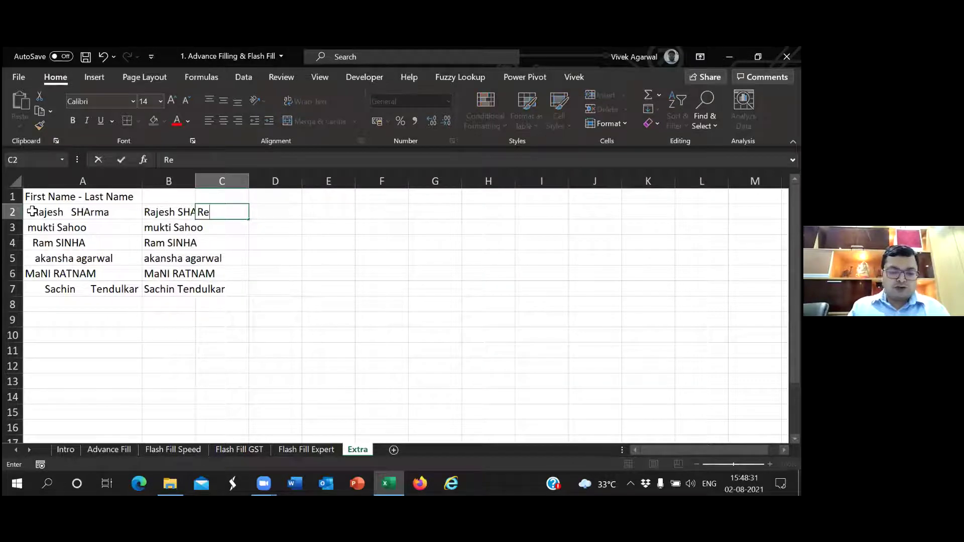
Step: Type a cleaned sample name in C2 and autofit columns B and C
{"action": "key", "text": "Return"}
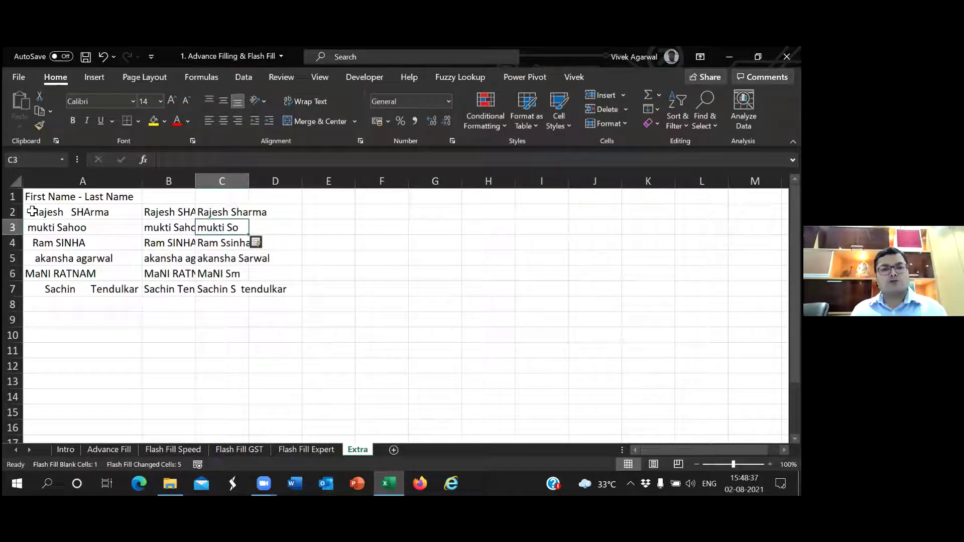
{"action": "double_click", "coordinate": [195, 182]}
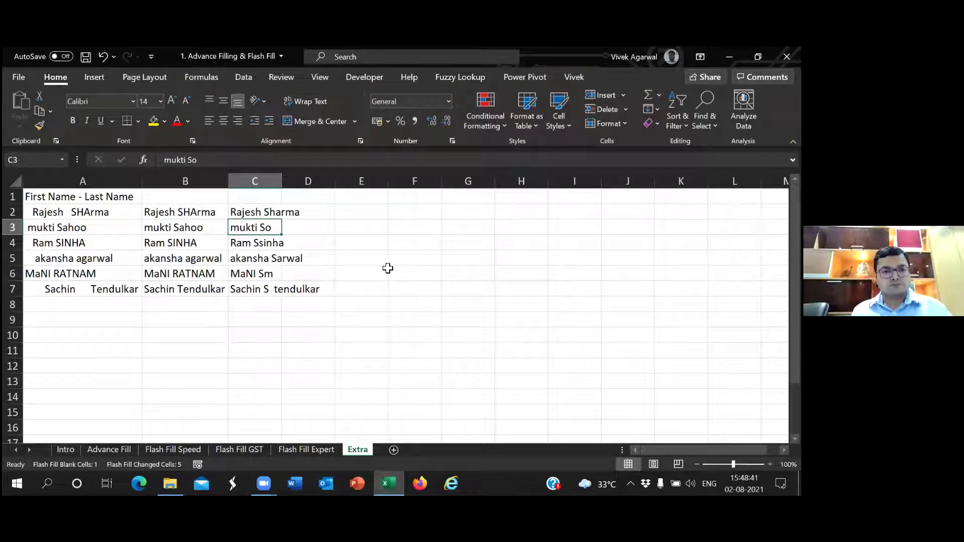
{"action": "key", "text": "Up"}
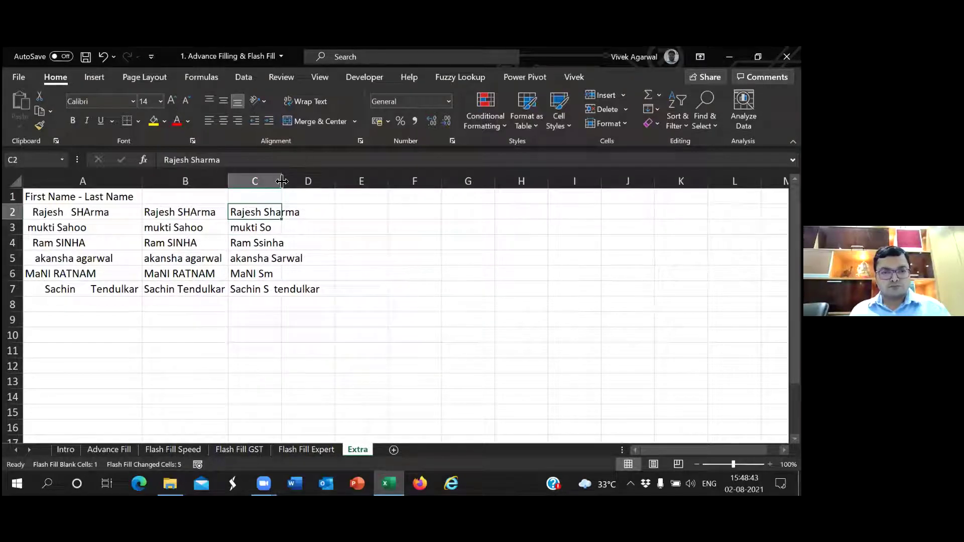
{"action": "double_click", "coordinate": [282, 181]}
Step: Clear C3 downward and Flash Fill column C from the C2 sample
{"action": "left_click", "coordinate": [194, 185]}
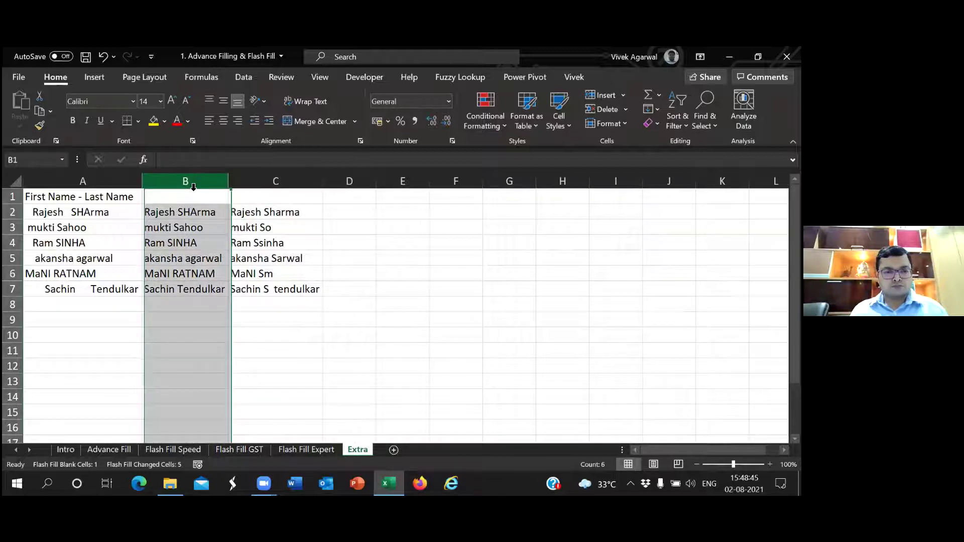
{"action": "key", "text": "ctrl+c"}
{"action": "key", "text": "ctrl+alt+v"}
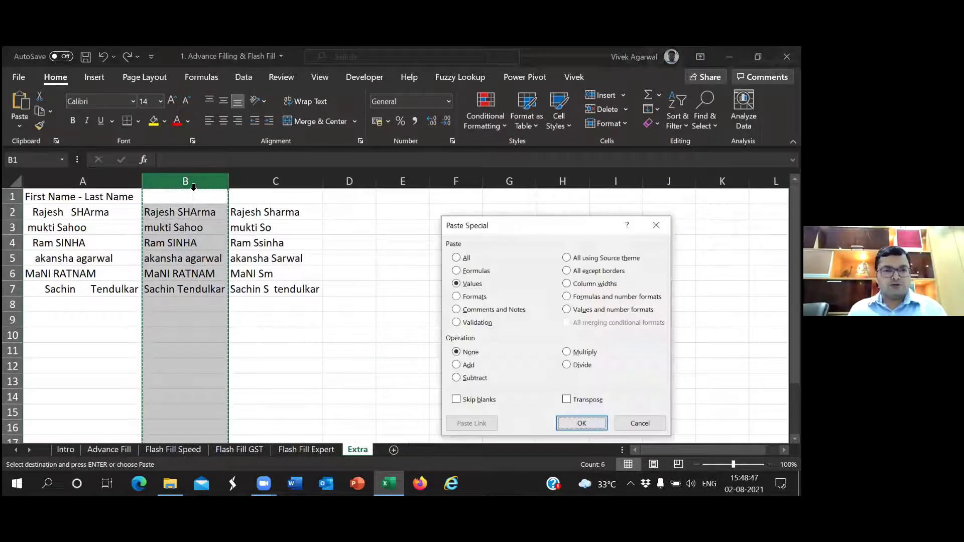
{"action": "key", "text": "Escape"}
{"action": "key", "text": "Down"}
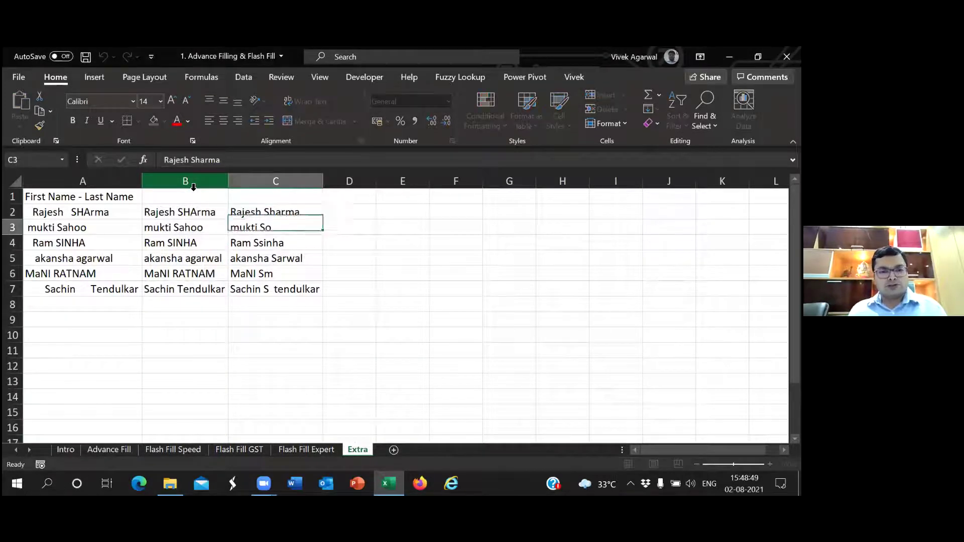
{"action": "key", "text": "ctrl+shift+Down"}
{"action": "key", "text": "Delete"}
{"action": "key", "text": "ctrl+e"}
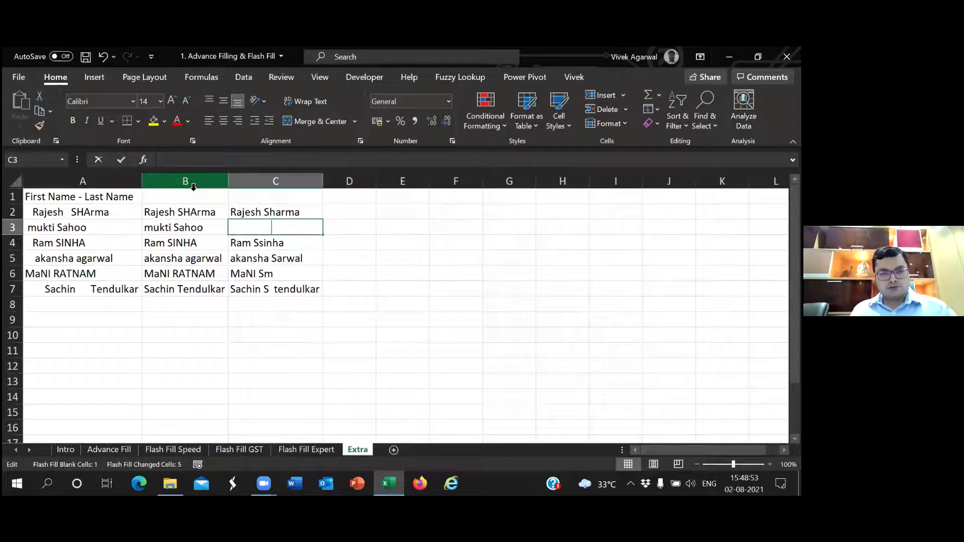
Step: Correct the spelling of the second name in C3, then delete column C
{"action": "key", "text": "Return"}
{"action": "key", "text": "Up"}
{"action": "key", "text": "F2"}
{"action": "key", "text": "Left"}
{"action": "key", "text": "Left"}
{"action": "key", "text": "BackSpace"}
{"action": "type", "text": "a"}
{"action": "key", "text": "Return"}
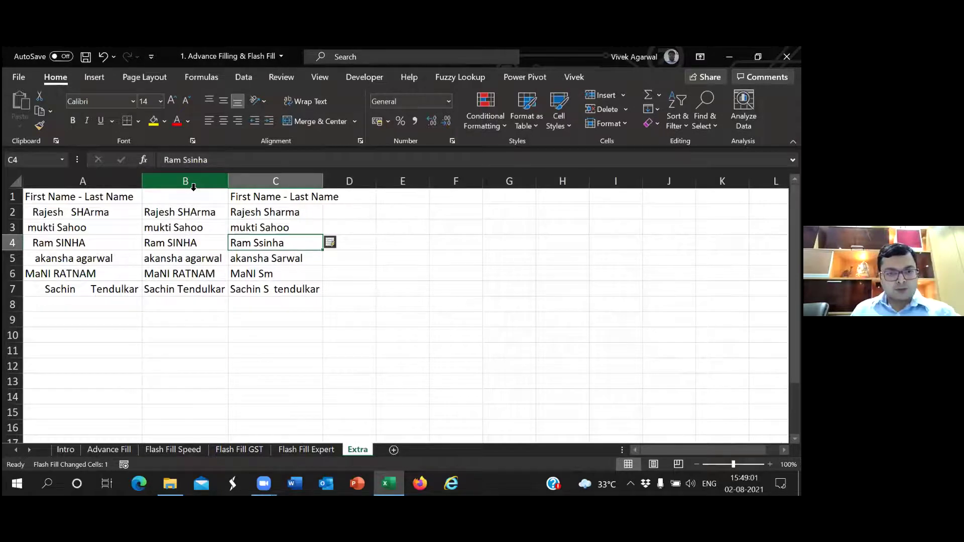
{"action": "key", "text": "Up"}
{"action": "key", "text": "Up"}
{"action": "key", "text": "Up"}
{"action": "key", "text": "ctrl+space"}
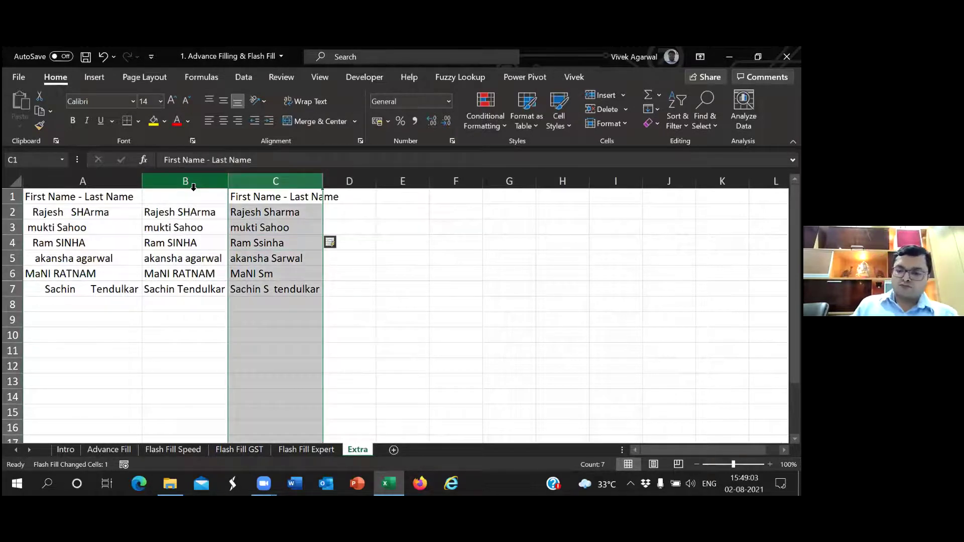
{"action": "key", "text": "ctrl+minus"}
Step: Enter =PROPER(B2) in C2 and copy it down to C7
{"action": "key", "text": "Down"}
{"action": "type", "text": "="}
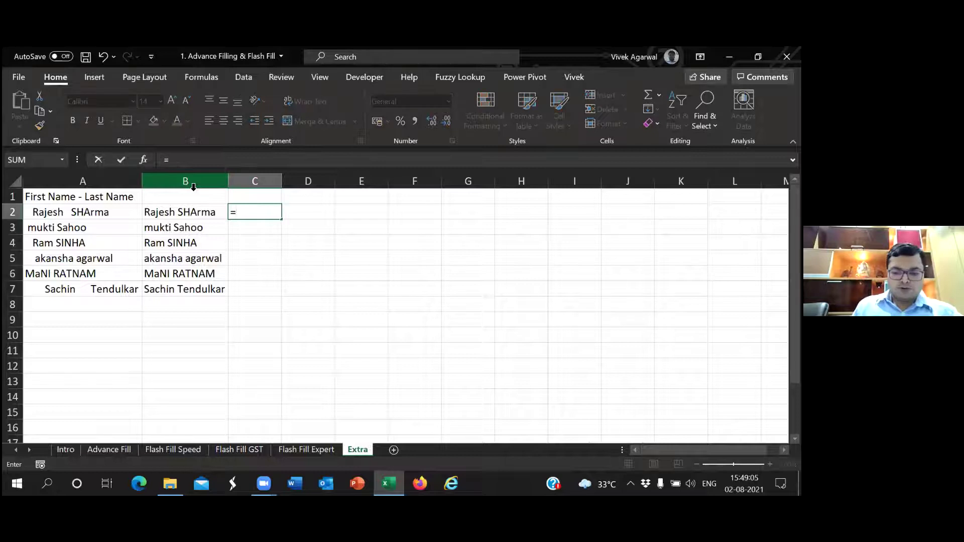
{"action": "type", "text": "proper"}
{"action": "key", "text": "Tab"}
{"action": "key", "text": "Left"}
{"action": "key", "text": "ctrl+Return"}
{"action": "key", "text": "ctrl+z"}
{"action": "key", "text": "BackSpace"}
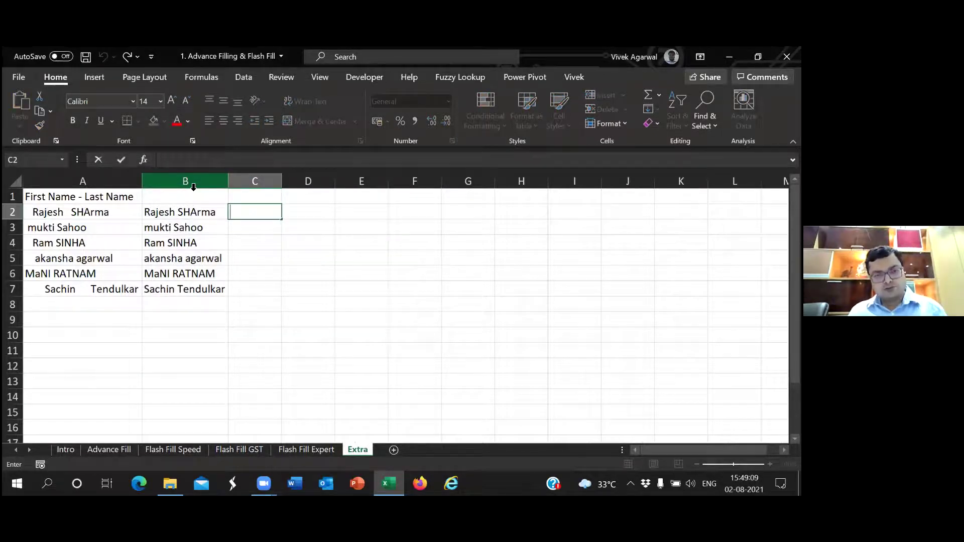
{"action": "key", "text": "Escape"}
{"action": "key", "text": "ctrl+y"}
{"action": "key", "text": "ctrl+c"}
{"action": "key", "text": "shift+Down"}
{"action": "key", "text": "shift+Down"}
{"action": "key", "text": "shift+Down"}
{"action": "key", "text": "shift+Down"}
{"action": "key", "text": "shift+Down"}
{"action": "key", "text": "Return"}
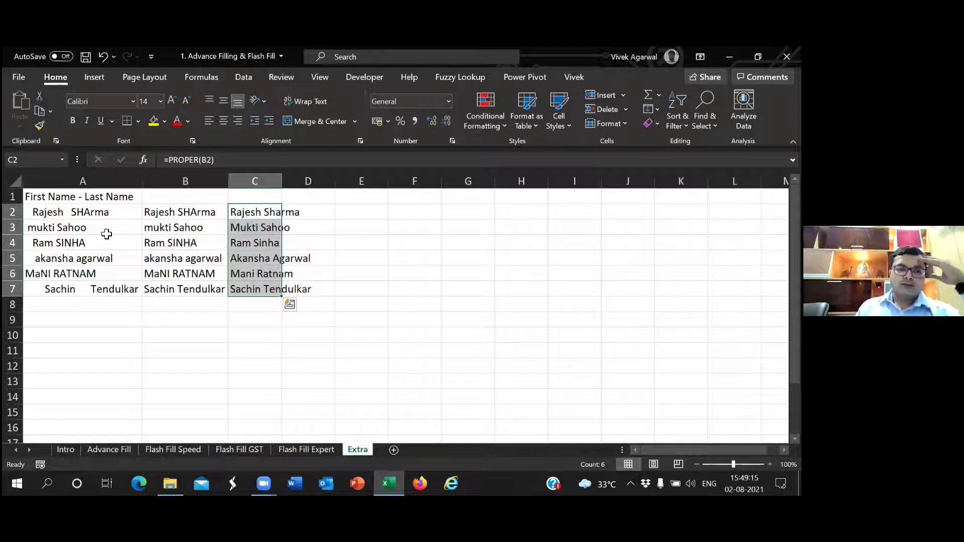
Step: Compare the original, trimmed and PROPER names, and autofit column C
{"action": "left_click", "coordinate": [79, 213]}
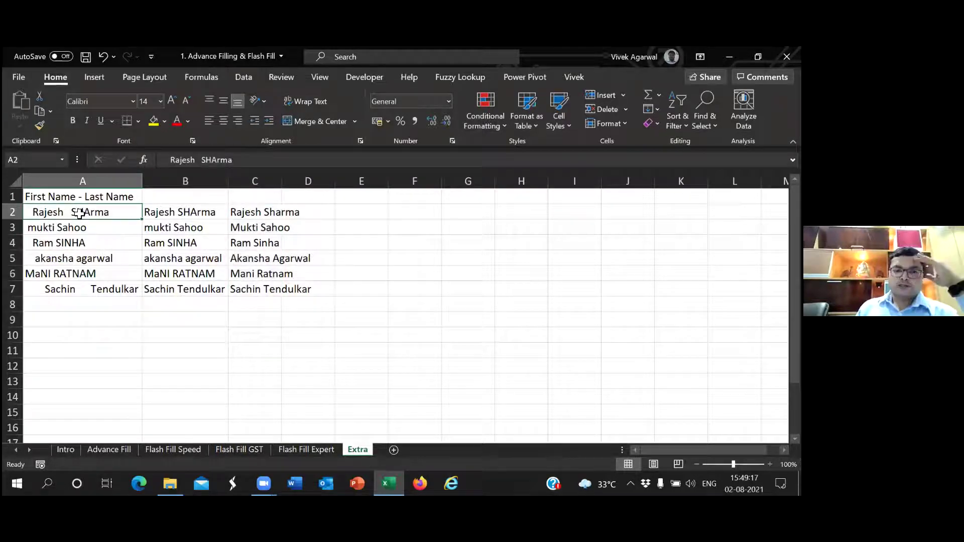
{"action": "key", "text": "Right"}
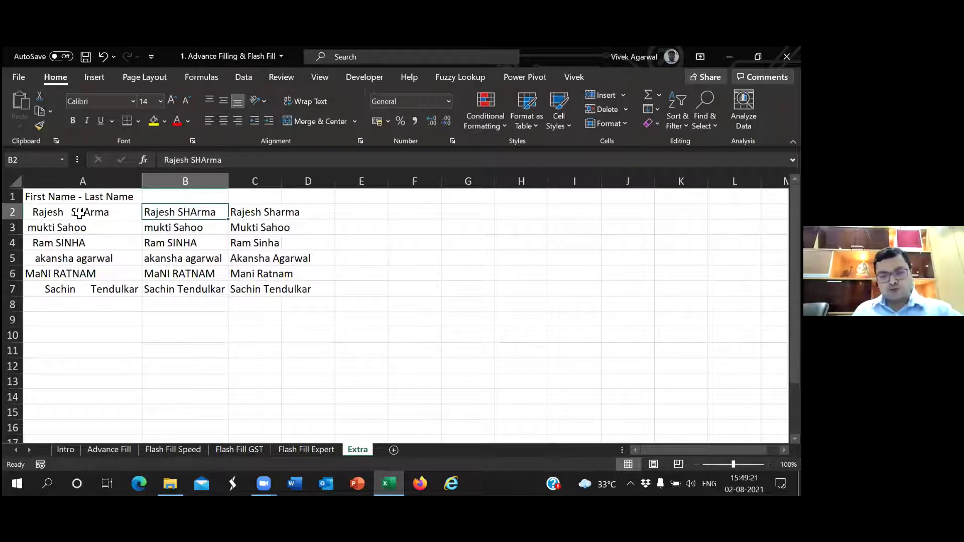
{"action": "left_click", "coordinate": [80, 213]}
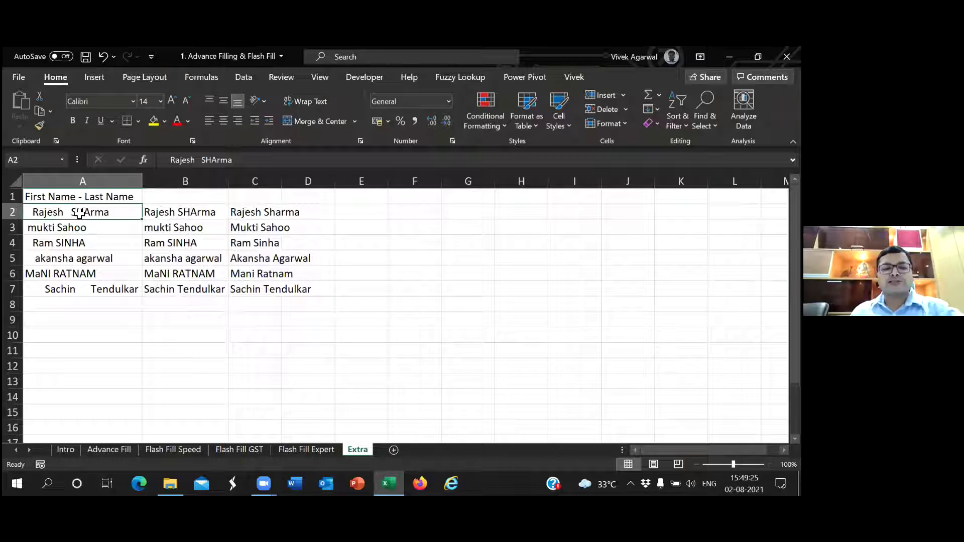
{"action": "key", "text": "Right"}
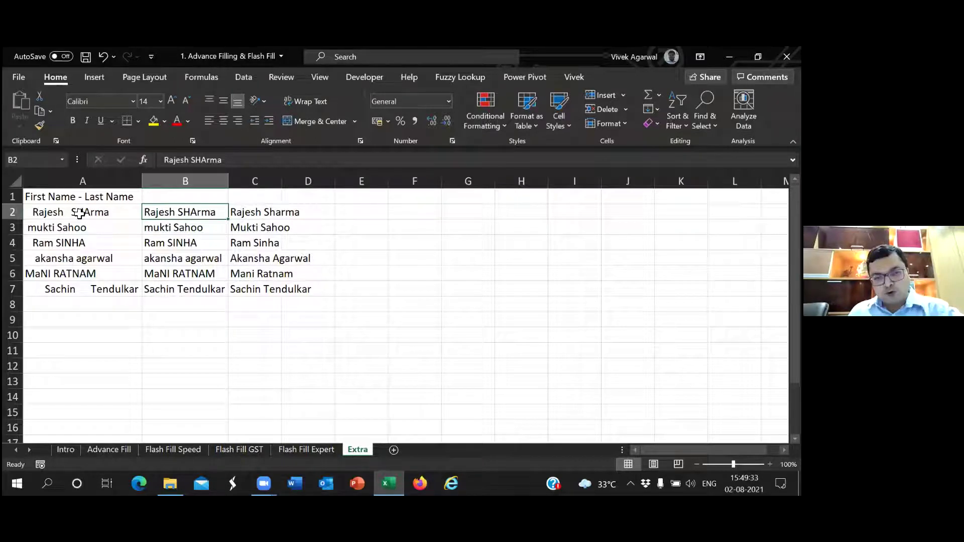
{"action": "key", "text": "Right"}
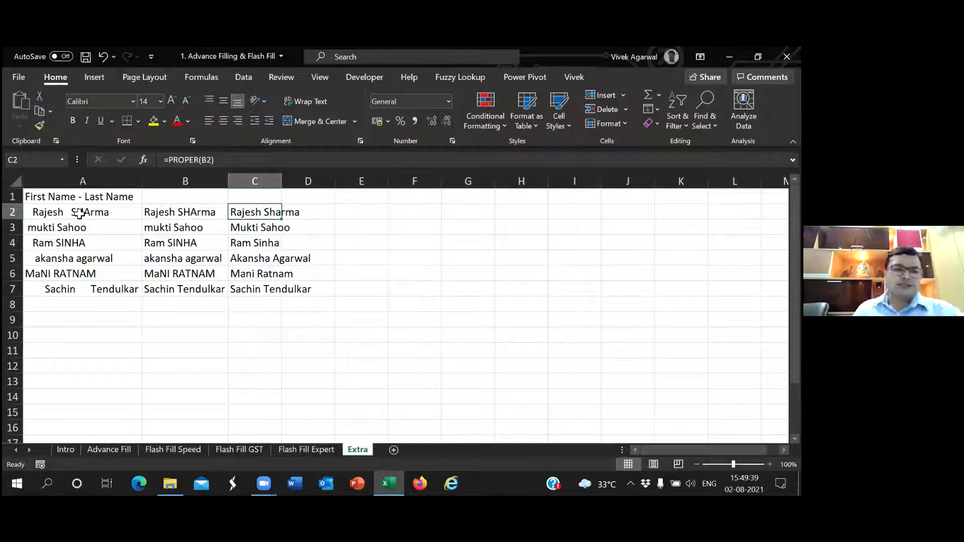
{"action": "left_click", "coordinate": [83, 181]}
{"action": "left_click", "coordinate": [255, 180]}
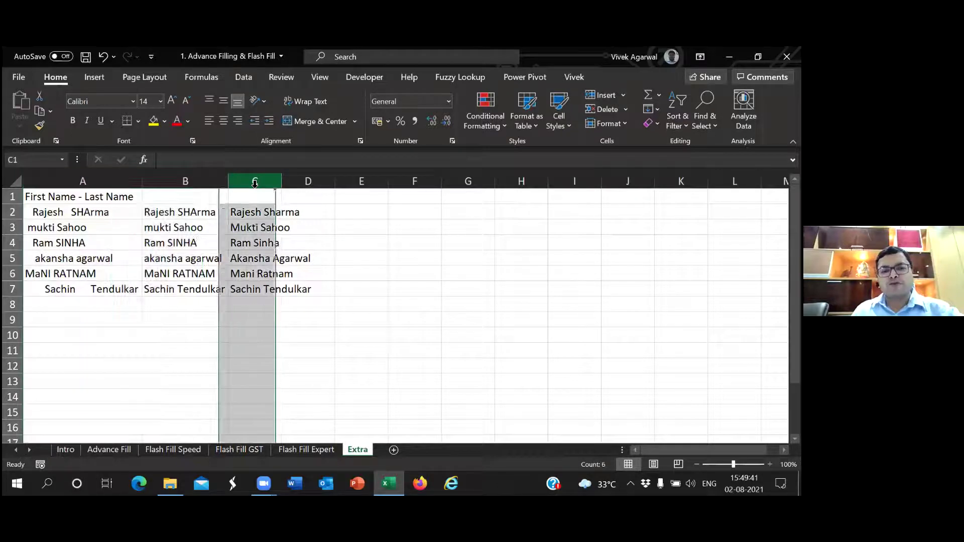
{"action": "double_click", "coordinate": [281, 181]}
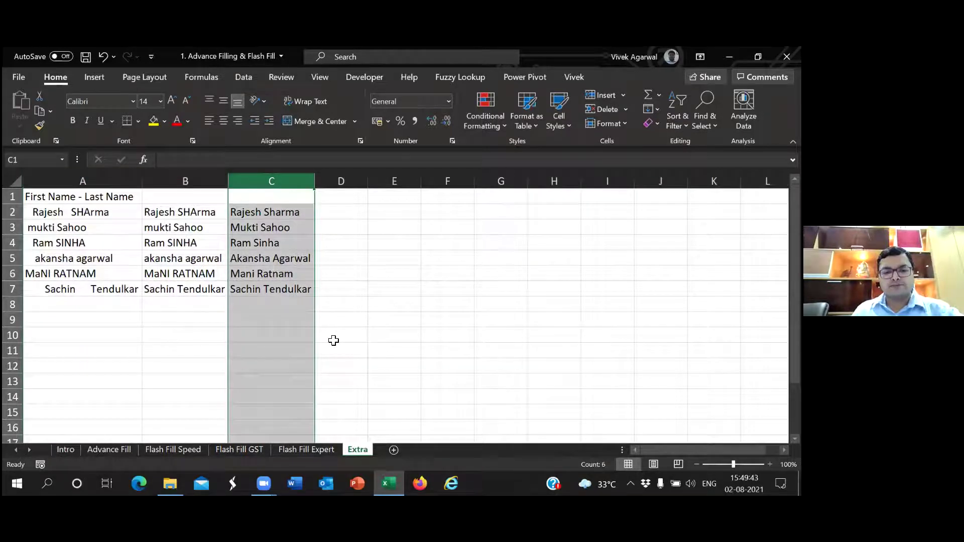
{"action": "left_click", "coordinate": [258, 344]}
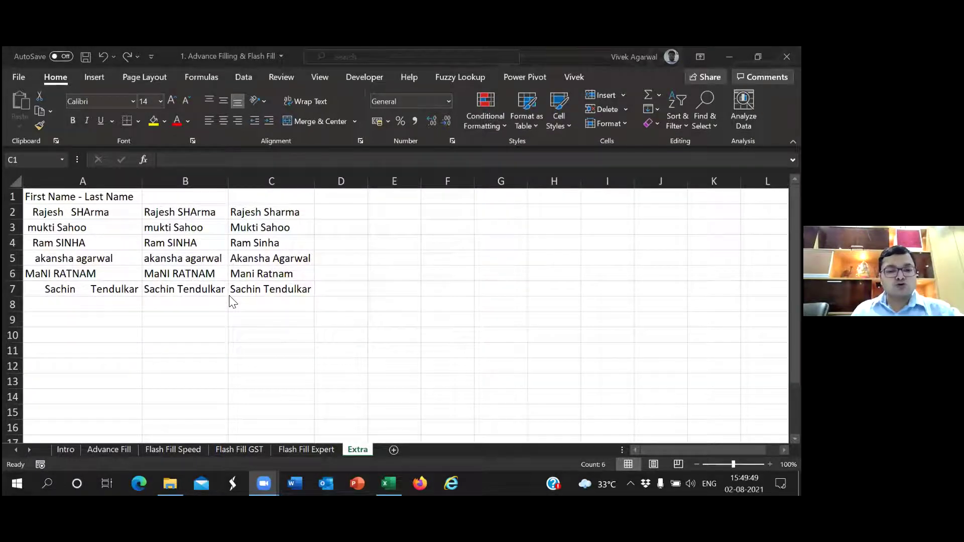
{"action": "left_click", "coordinate": [249, 454]}
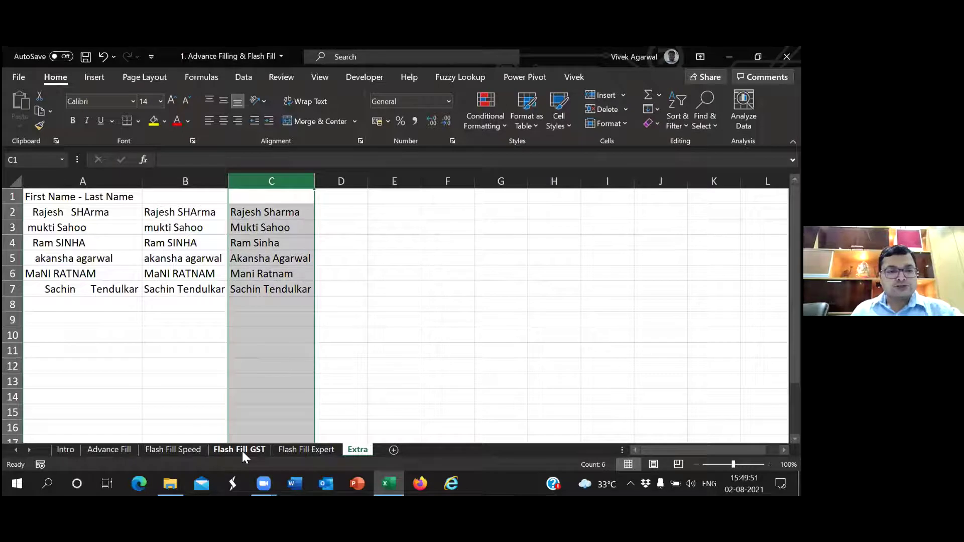
Step: On the Flash Fill GST sheet, enter sample 'c' in B5 and Flash Fill column B
{"action": "left_click", "coordinate": [242, 451]}
{"action": "left_click", "coordinate": [79, 232]}
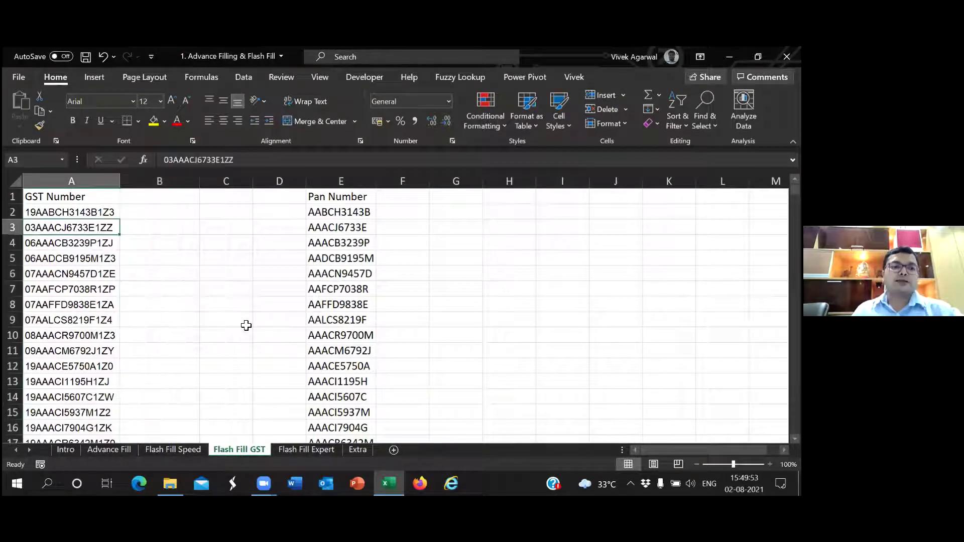
{"action": "key", "text": "Down"}
{"action": "key", "text": "Down"}
{"action": "key", "text": "Down"}
{"action": "key", "text": "Up"}
{"action": "key", "text": "Up"}
{"action": "key", "text": "Up"}
{"action": "key", "text": "Up"}
{"action": "key", "text": "Down"}
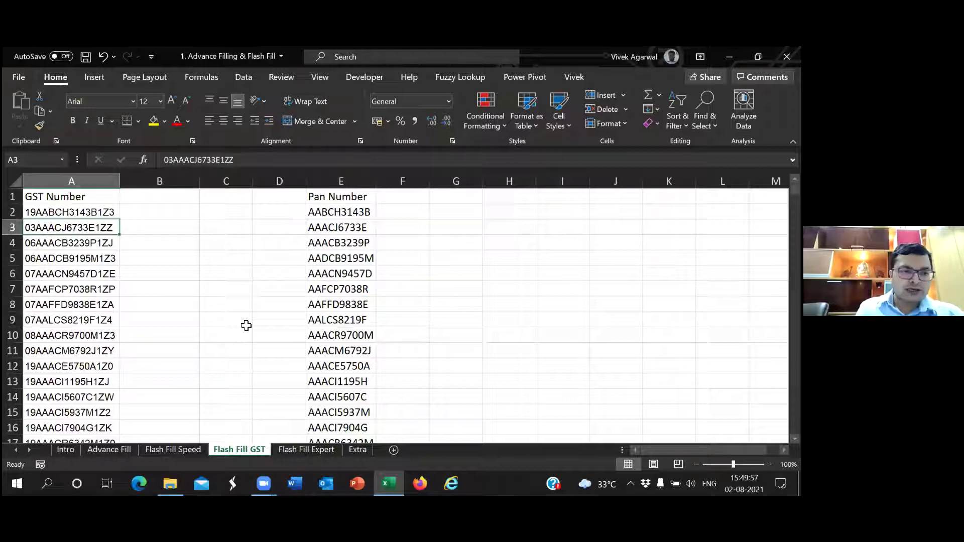
{"action": "key", "text": "Down"}
{"action": "key", "text": "Down"}
{"action": "key", "text": "Right"}
{"action": "key", "text": "ctrl+c"}
{"action": "key", "text": "Escape"}
{"action": "type", "text": "c"}
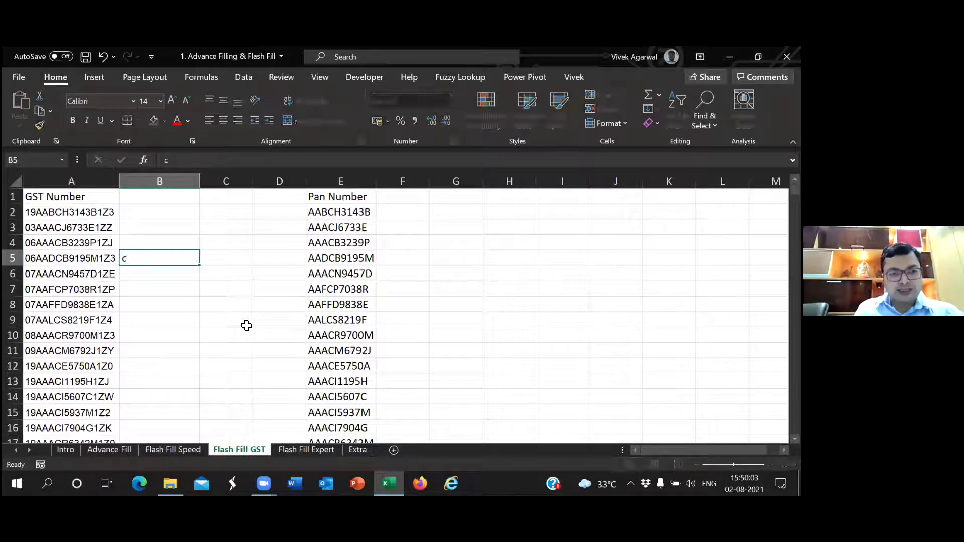
{"action": "key", "text": "Return"}
{"action": "key", "text": "ctrl+e"}
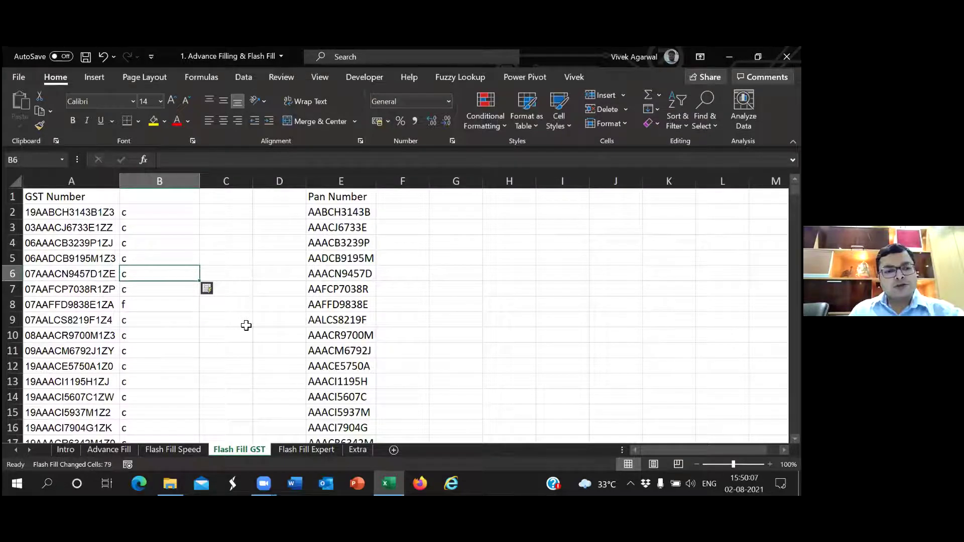
Step: Clear the Flash Fill results from column B and start editing A8
{"action": "key", "text": "Up"}
{"action": "key", "text": "Up"}
{"action": "key", "text": "Up"}
{"action": "key", "text": "Up"}
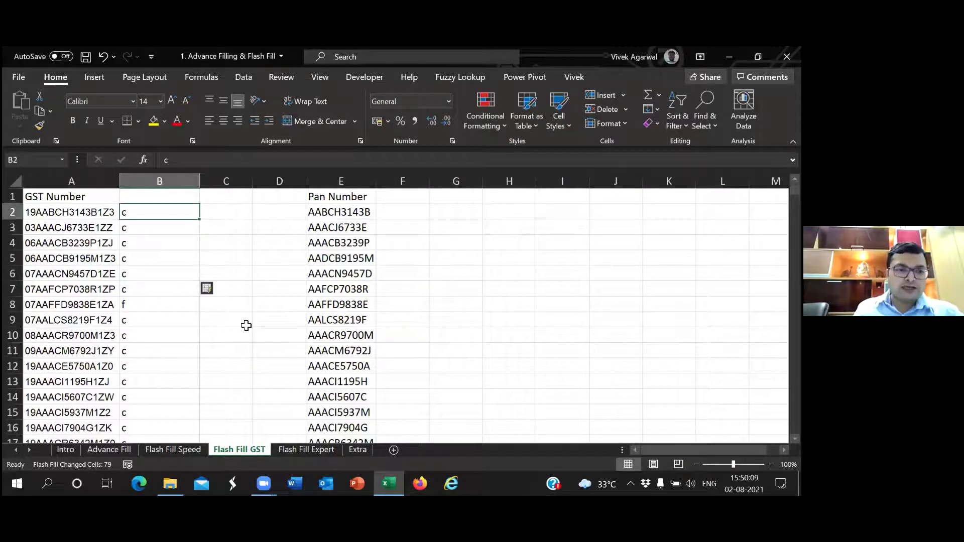
{"action": "key", "text": "ctrl+shift+Down"}
{"action": "key", "text": "Delete"}
{"action": "key", "text": "ctrl+Home"}
{"action": "key", "text": "Down"}
{"action": "key", "text": "Down"}
{"action": "key", "text": "Down"}
{"action": "key", "text": "Down"}
{"action": "key", "text": "Down"}
{"action": "key", "text": "Down"}
{"action": "key", "text": "Down"}
{"action": "key", "text": "F2"}
{"action": "key", "text": "Left"}
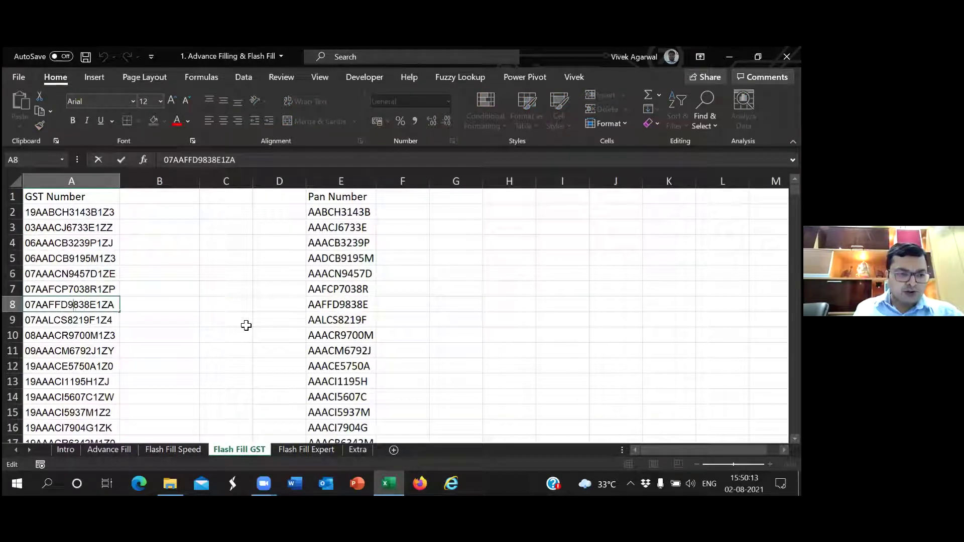
Step: Copy the character F from the A8 GST number into B8
{"action": "key", "text": "Escape"}
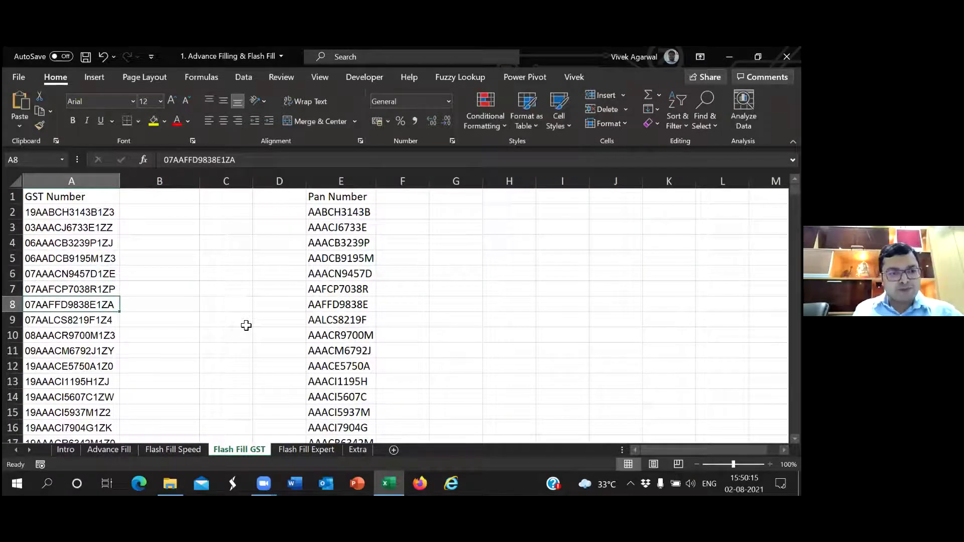
{"action": "key", "text": "Right"}
{"action": "key", "text": "ctrl+c"}
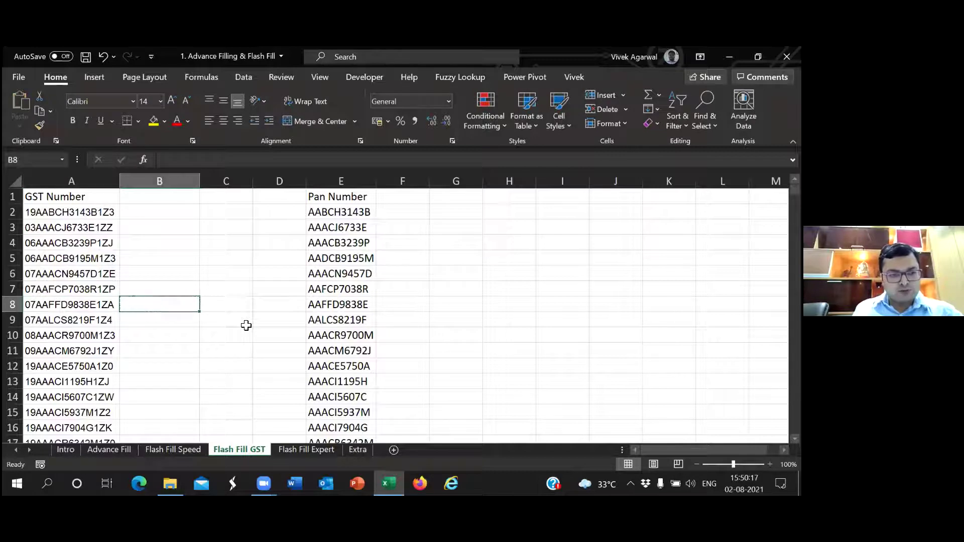
{"action": "key", "text": "Left"}
{"action": "key", "text": "F2"}
{"action": "key", "text": "Left"}
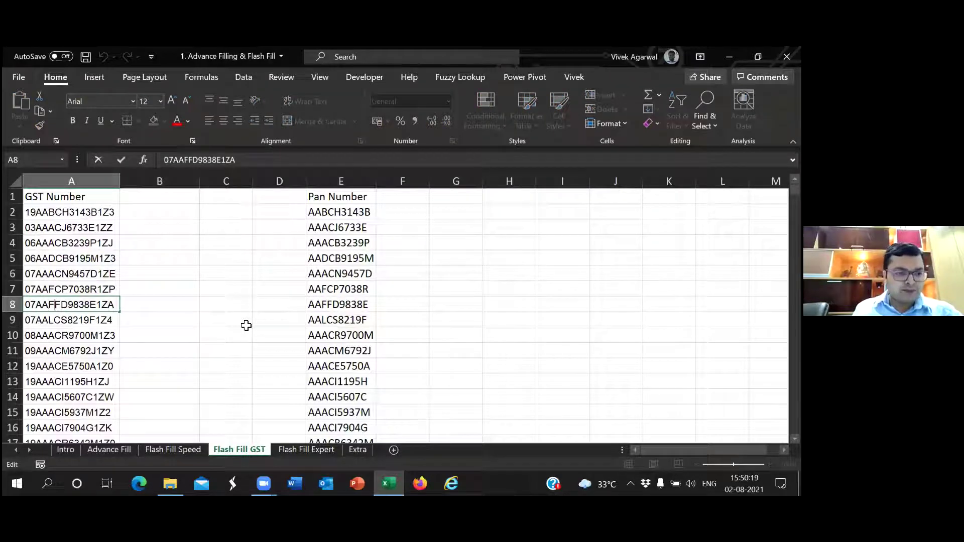
{"action": "key", "text": "Escape"}
{"action": "key", "text": "Right"}
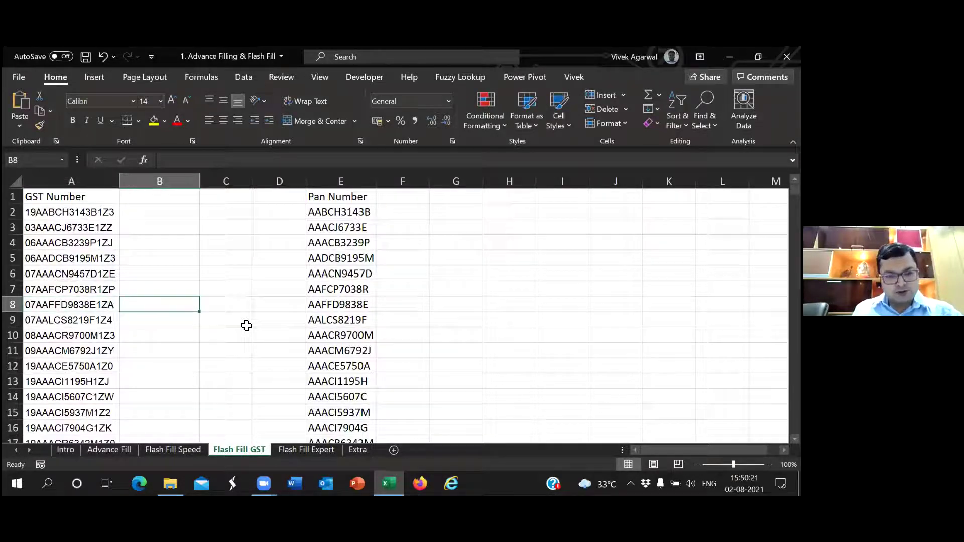
{"action": "key", "text": "ctrl+v"}
{"action": "key", "text": "Left"}
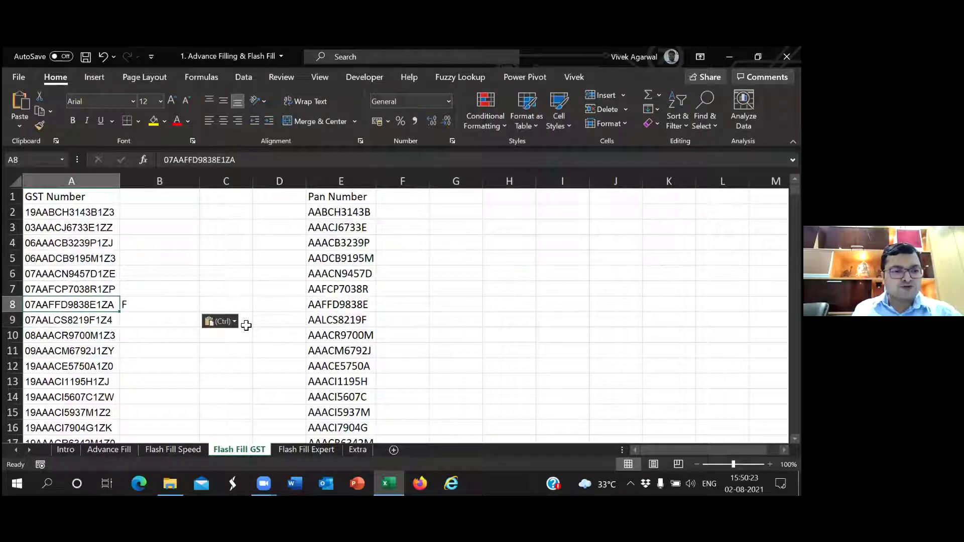
Step: Enter C in B9, Flash Fill column B, then undo the fill
{"action": "key", "text": "Down"}
{"action": "key", "text": "Right"}
{"action": "key", "text": "ctrl"}
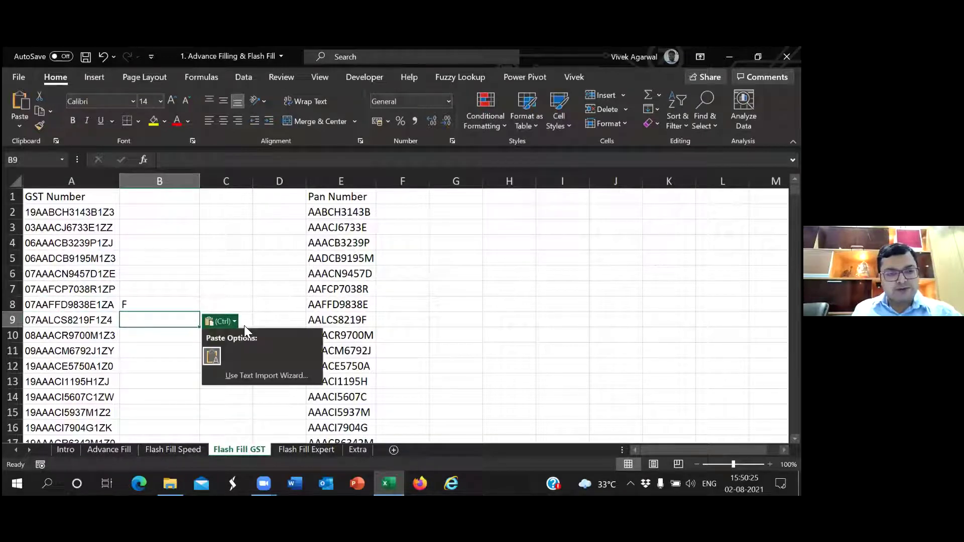
{"action": "key", "text": "Escape"}
{"action": "type", "text": "C"}
{"action": "key", "text": "Return"}
{"action": "key", "text": "ctrl+e"}
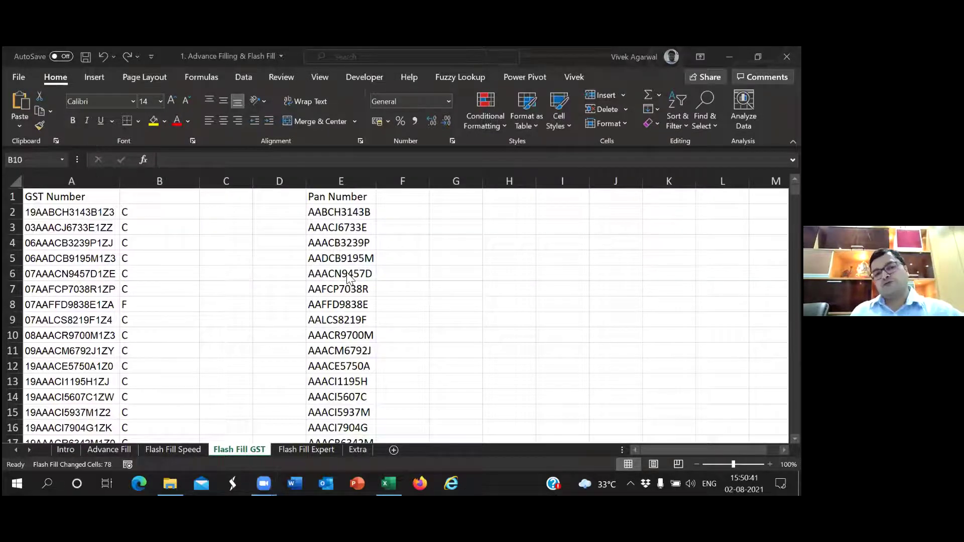
{"action": "key", "text": "alt+Tab"}
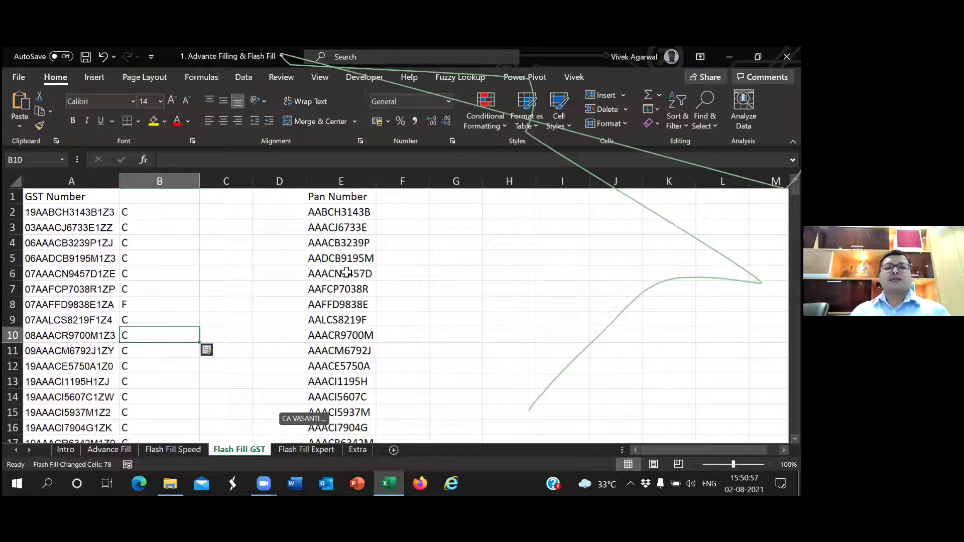
{"action": "key", "text": "ctrl+z"}
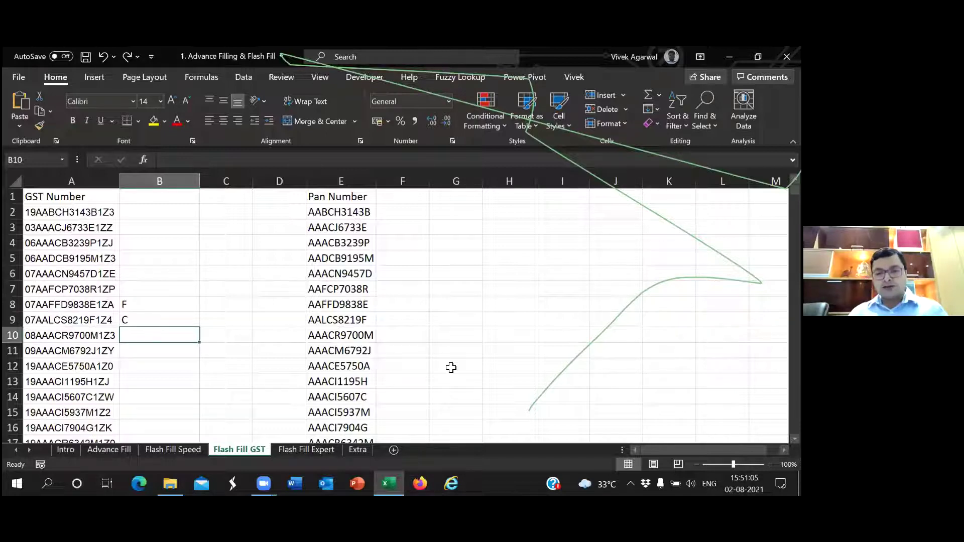
{"action": "key", "text": "ctrl+shift+1"}
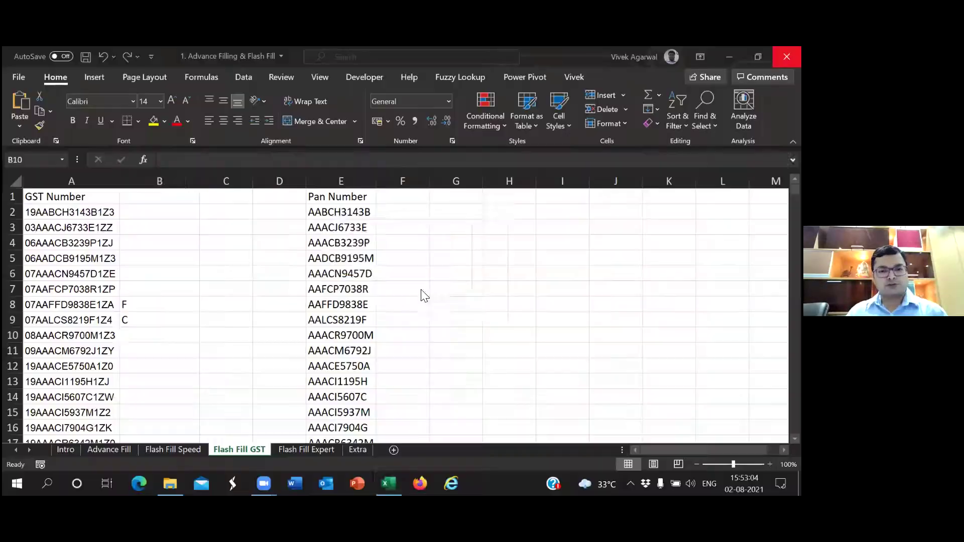
Step: Close the Flash Fill workbook without saving and open Xlookup from the Xlookup folder
{"action": "key", "text": "ctrl+w"}
{"action": "left_click", "coordinate": [408, 283]}
{"action": "key", "text": "alt+Tab"}
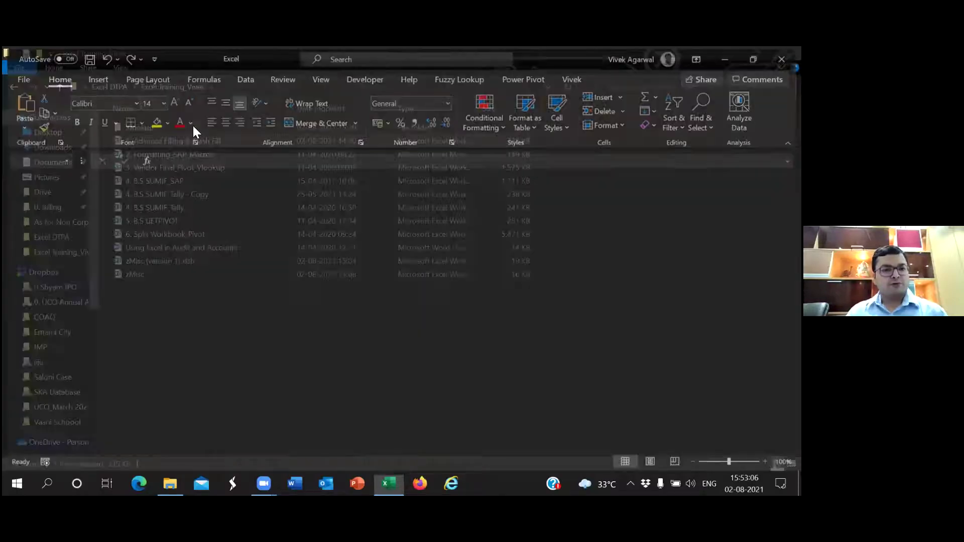
{"action": "double_click", "coordinate": [193, 127]}
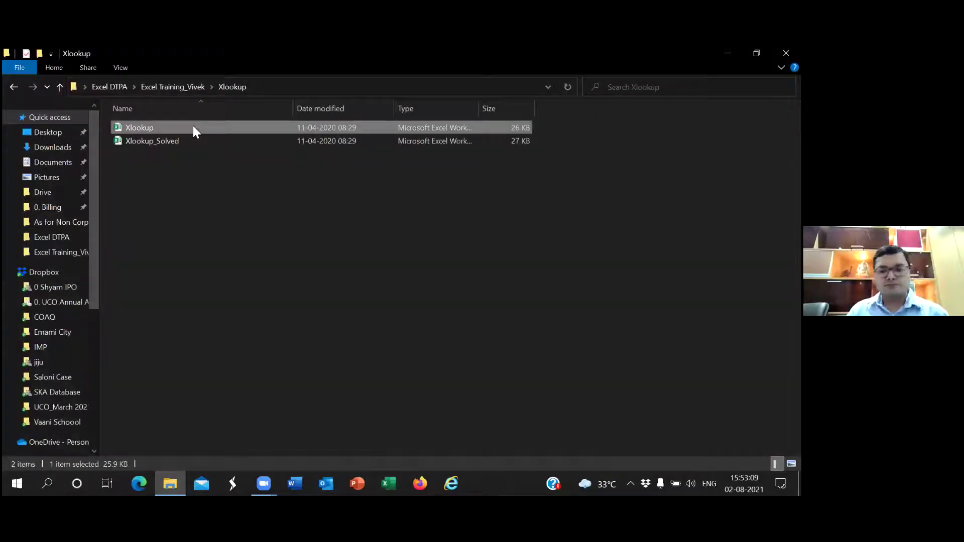
{"action": "double_click", "coordinate": [194, 128]}
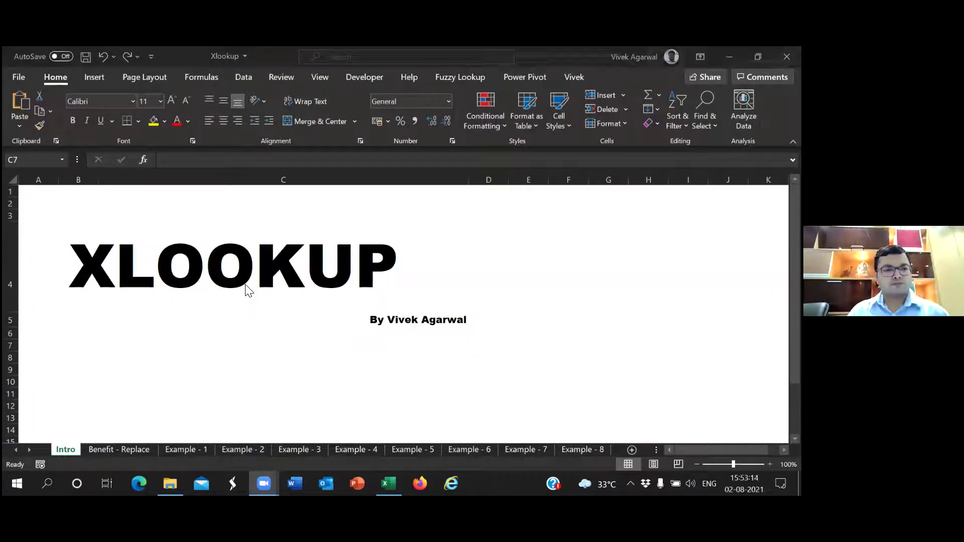
Step: Go to the Benefit - Replace sheet, collapse the ribbon and step through the comparison table
{"action": "left_click", "coordinate": [108, 347]}
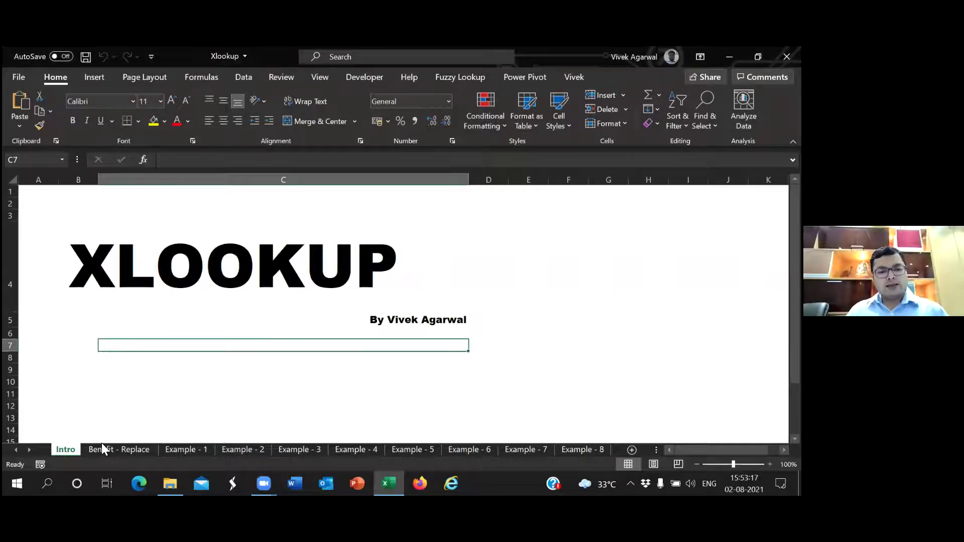
{"action": "key", "text": "ctrl+Page_Down"}
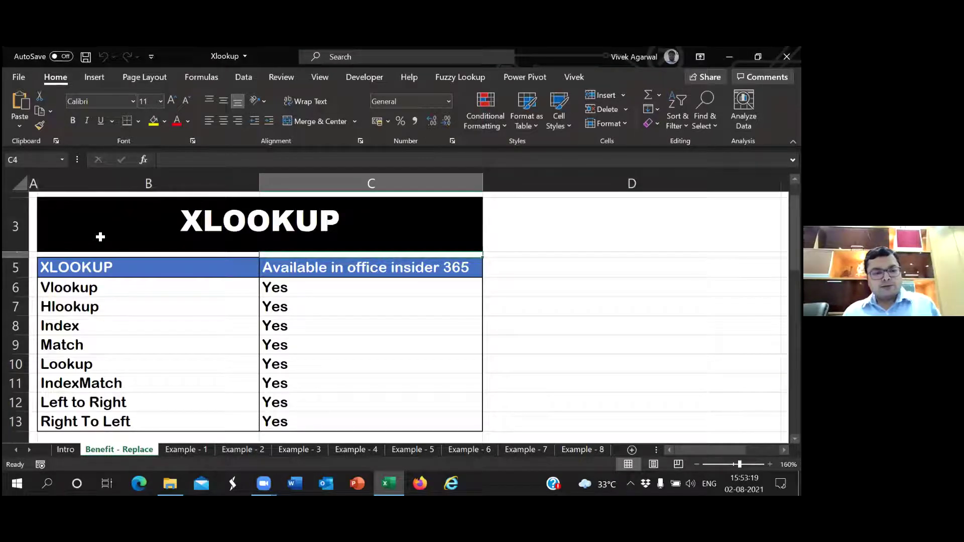
{"action": "key", "text": "ctrl+F1"}
{"action": "key", "text": "Down"}
{"action": "key", "text": "Down"}
{"action": "key", "text": "Down"}
{"action": "key", "text": "Left"}
{"action": "key", "text": "Down"}
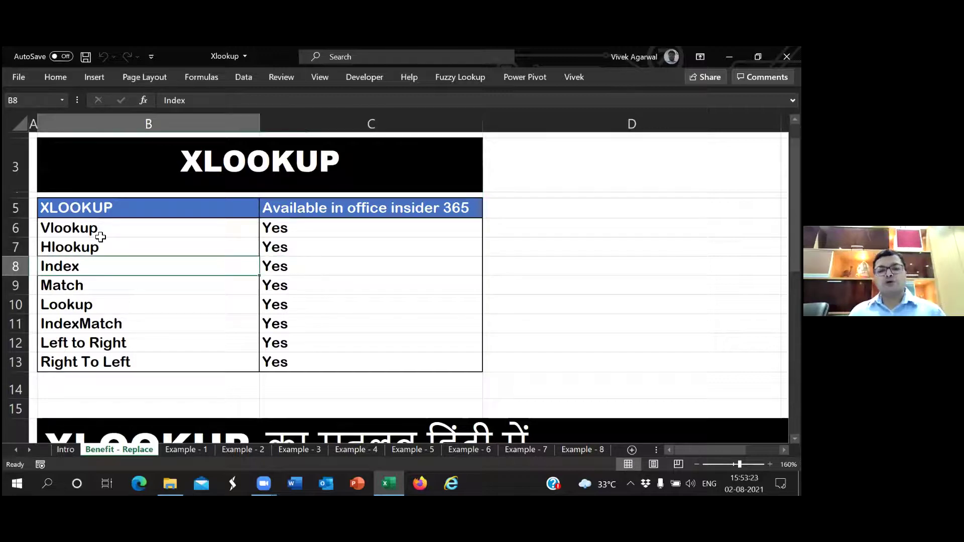
{"action": "key", "text": "Down"}
{"action": "key", "text": "Down"}
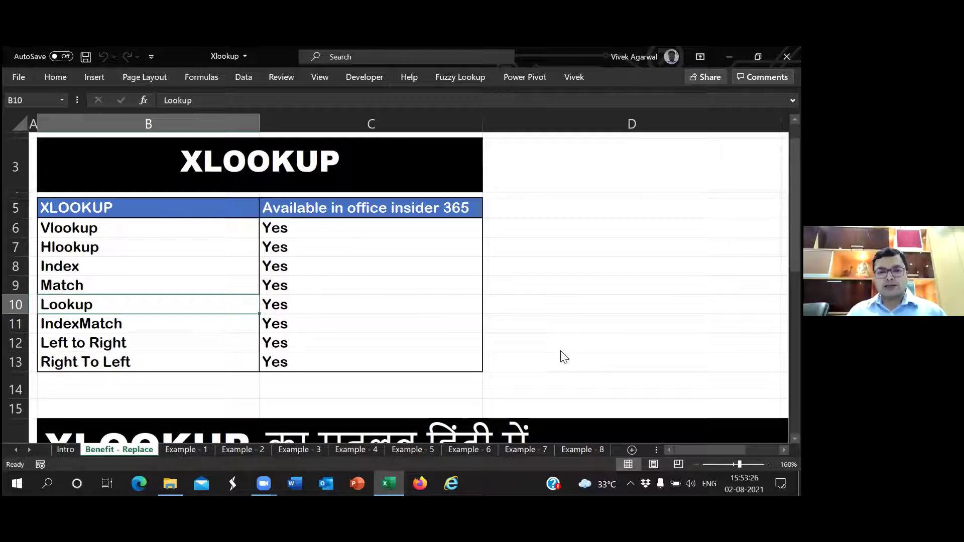
{"action": "key", "text": "Down"}
{"action": "key", "text": "Down"}
{"action": "key", "text": "Down"}
{"action": "key", "text": "Down"}
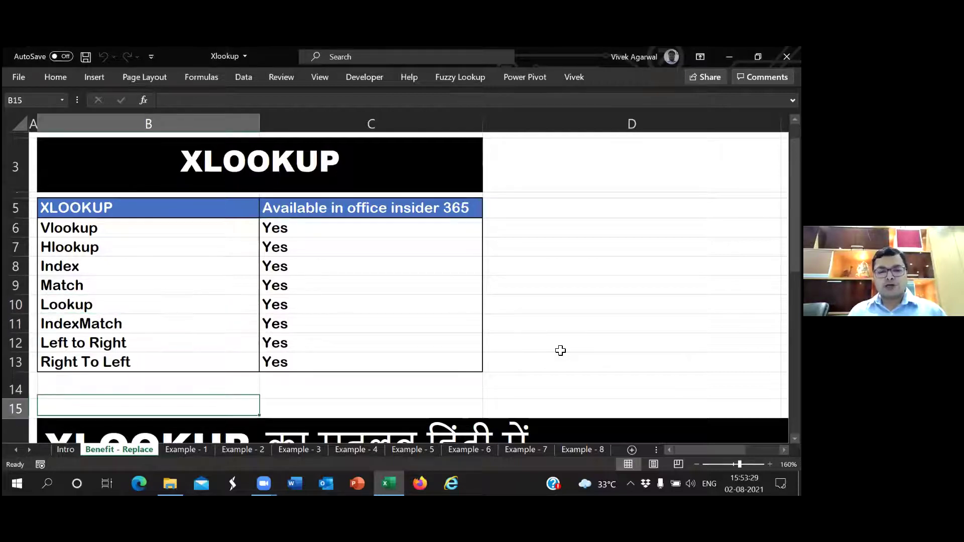
{"action": "key", "text": "Down"}
{"action": "key", "text": "Down"}
{"action": "key", "text": "Down"}
{"action": "key", "text": "Down"}
{"action": "key", "text": "Down"}
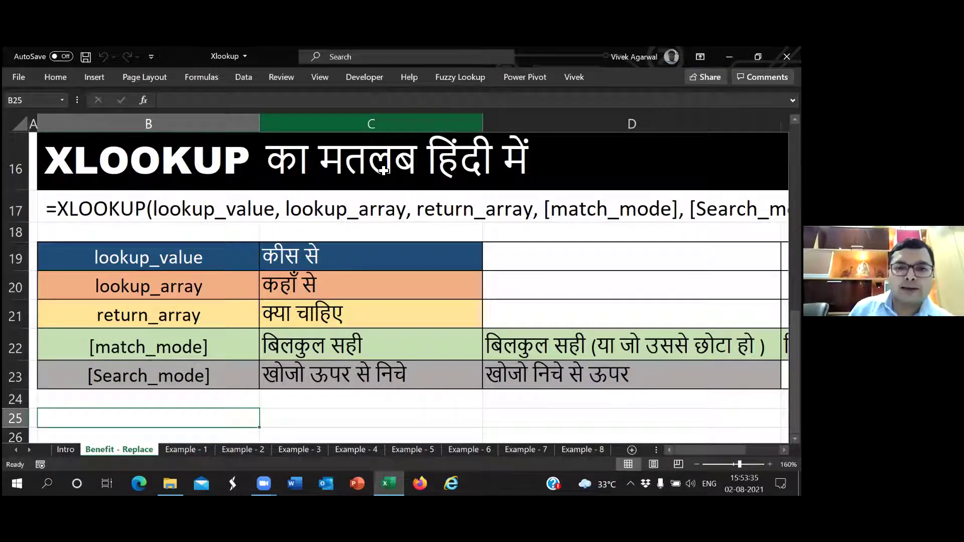
{"action": "key", "text": "alt+Tab"}
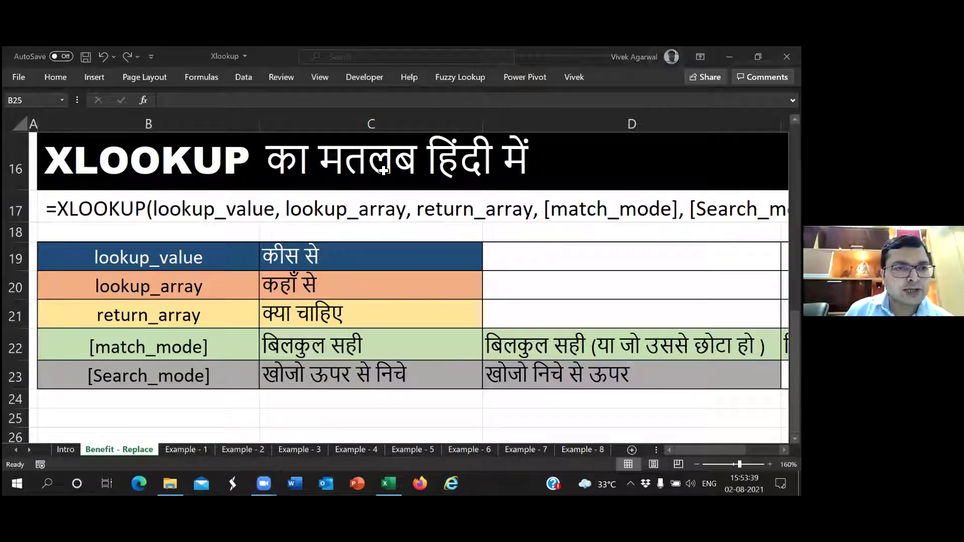
{"action": "key", "text": "alt+Tab"}
Step: Review the XLOOKUP syntax, lookup_array and match_mode notes, then show Example - 8
{"action": "left_click", "coordinate": [140, 208]}
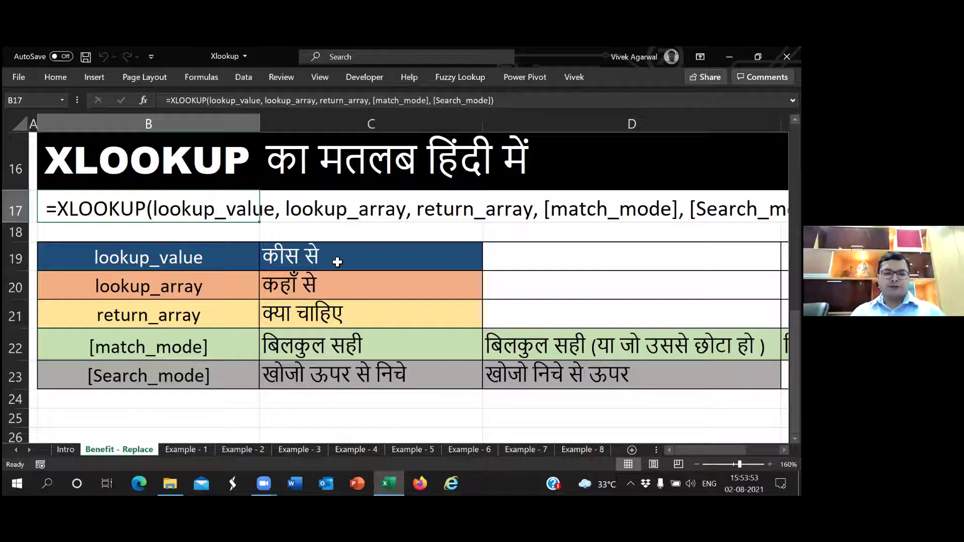
{"action": "left_click", "coordinate": [314, 277]}
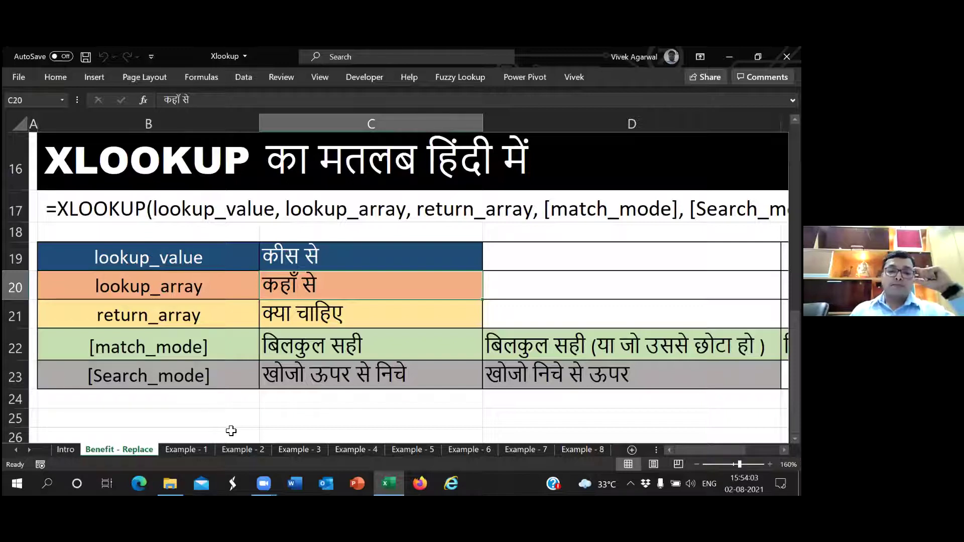
{"action": "left_click", "coordinate": [279, 356]}
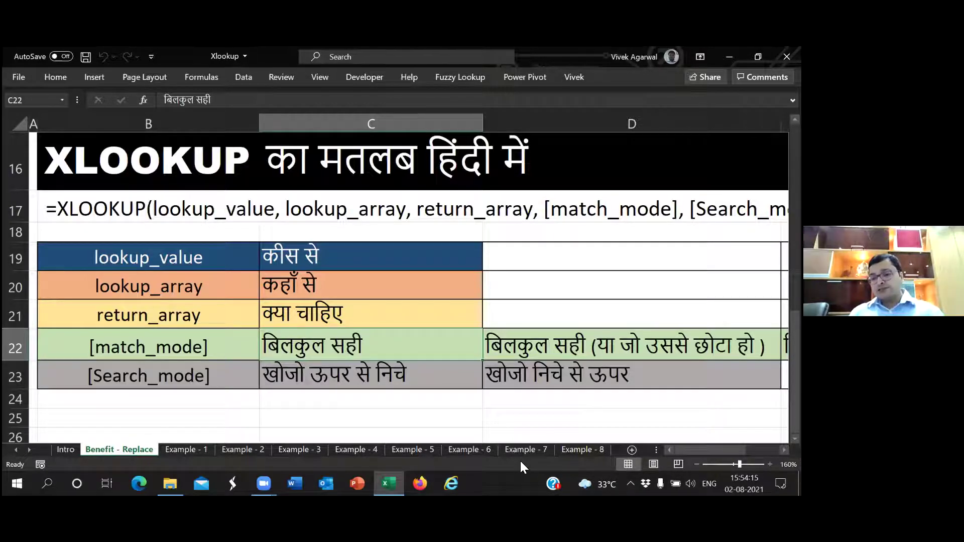
{"action": "left_click", "coordinate": [578, 450]}
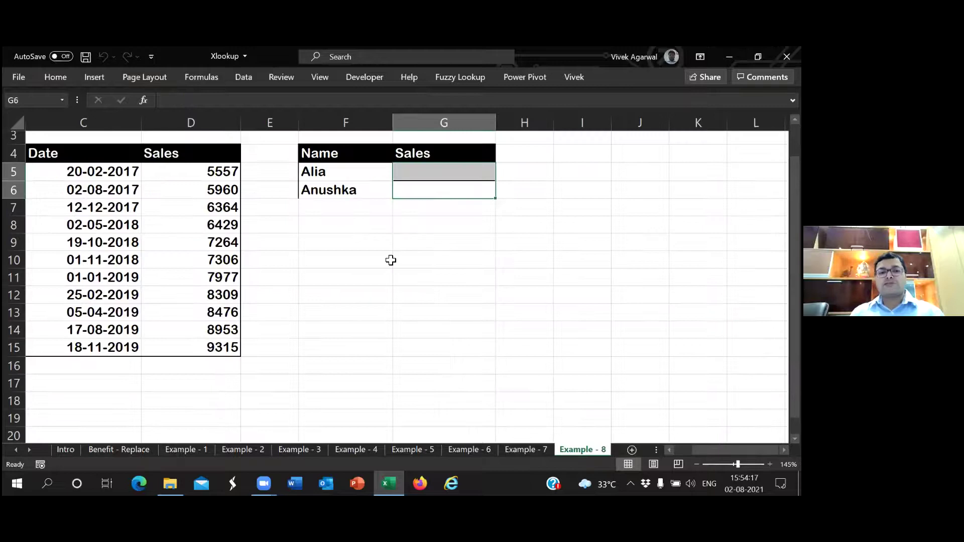
Step: Overwrite Kareena in B7 with Alia copied from B11, then go to Alia's Sales cell G5
{"action": "left_click", "coordinate": [391, 261]}
{"action": "key", "text": "Left"}
{"action": "key", "text": "Left"}
{"action": "key", "text": "Left"}
{"action": "key", "text": "Left"}
{"action": "key", "text": "Left"}
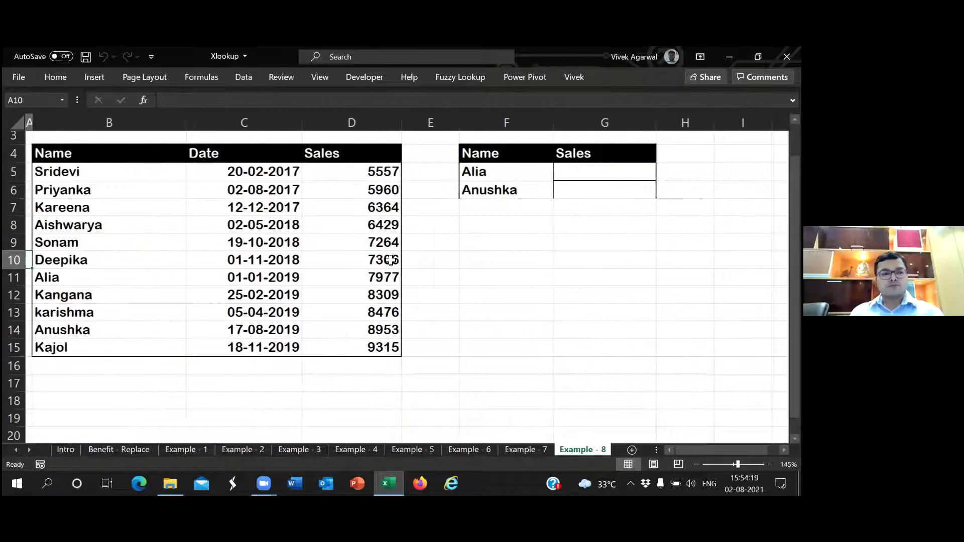
{"action": "left_click", "coordinate": [140, 244]}
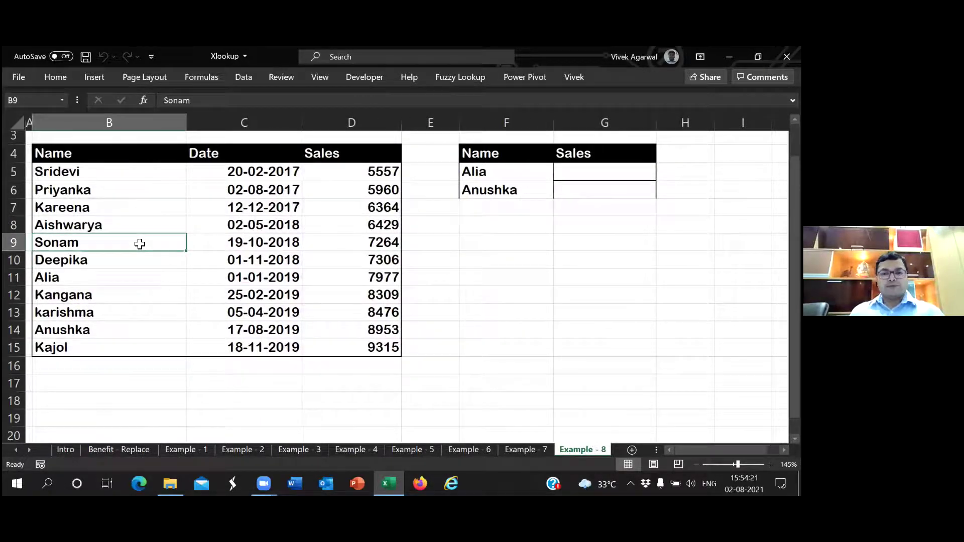
{"action": "scroll", "coordinate": [140, 244], "scroll_direction": "down", "scroll_amount": 1, "text": "ctrl"}
{"action": "key", "text": "Down"}
{"action": "key", "text": "Down"}
{"action": "key", "text": "Down"}
{"action": "key", "text": "Up"}
{"action": "key", "text": "ctrl+c"}
{"action": "key", "text": "Up"}
{"action": "key", "text": "Up"}
{"action": "key", "text": "Up"}
{"action": "key", "text": "Up"}
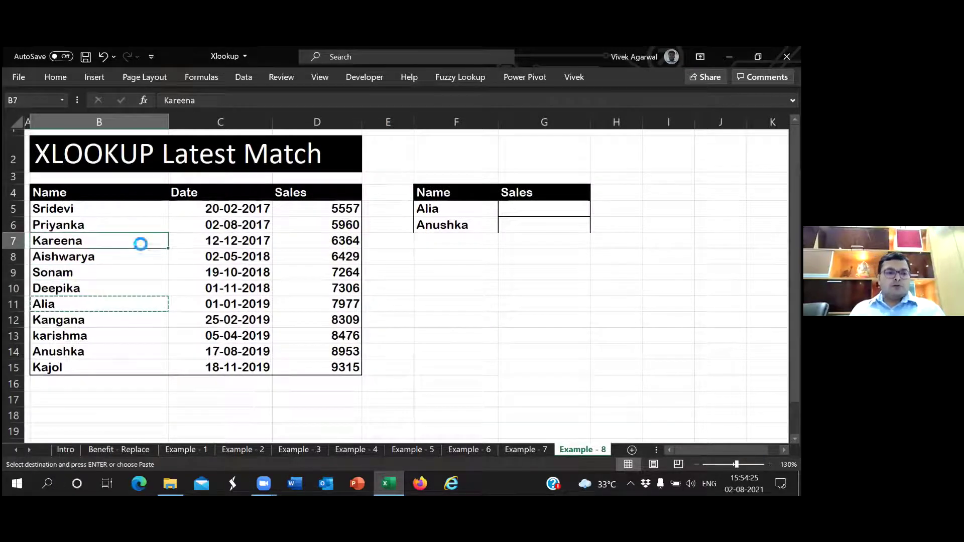
{"action": "key", "text": "Return"}
{"action": "key", "text": "Right"}
{"action": "key", "text": "Right"}
{"action": "key", "text": "Right"}
{"action": "key", "text": "Right"}
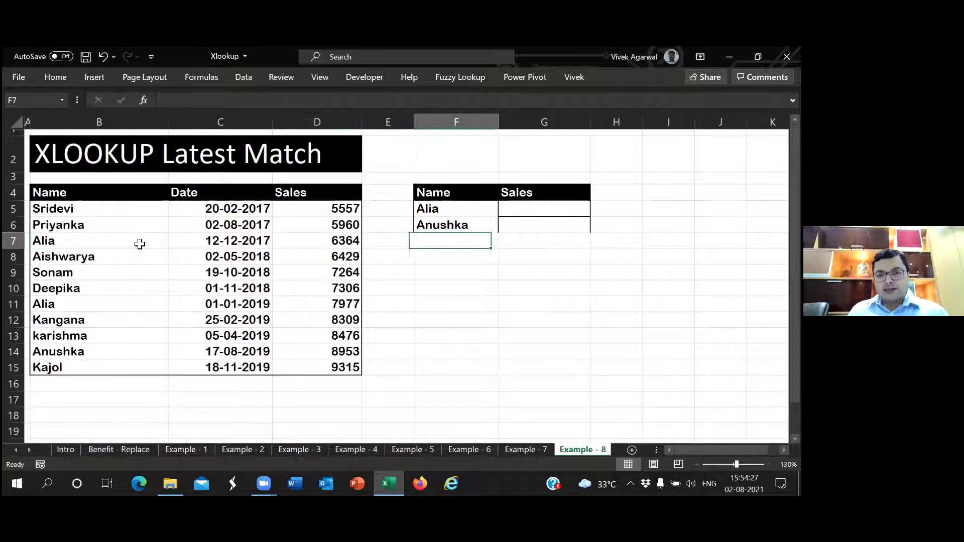
{"action": "key", "text": "Up"}
{"action": "key", "text": "Right"}
{"action": "key", "text": "Up"}
Step: Enter =XLOOKUP(F5,B:B,D:D,0,0,-1) in G5 to return Alia's latest sales, 7977
{"action": "type", "text": "="}
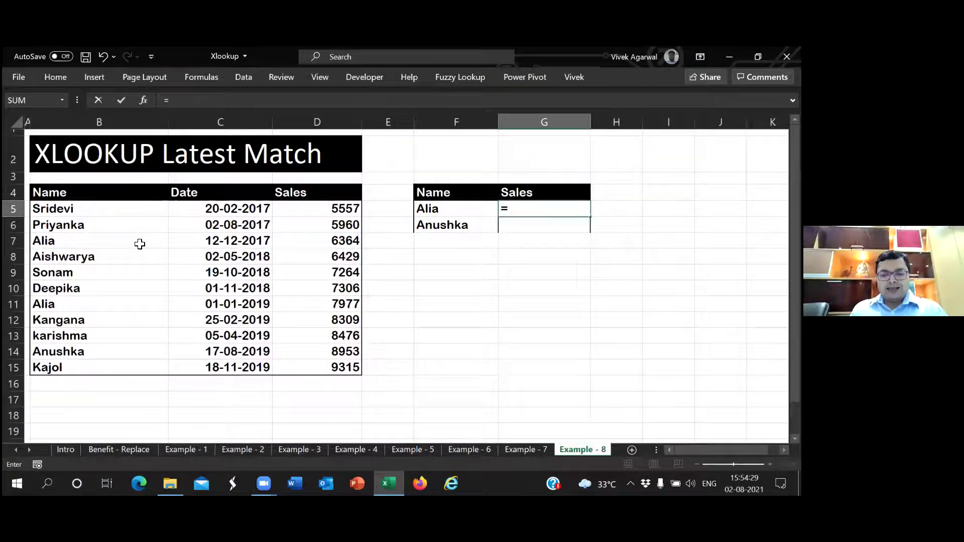
{"action": "type", "text": "xl"}
{"action": "key", "text": "Tab"}
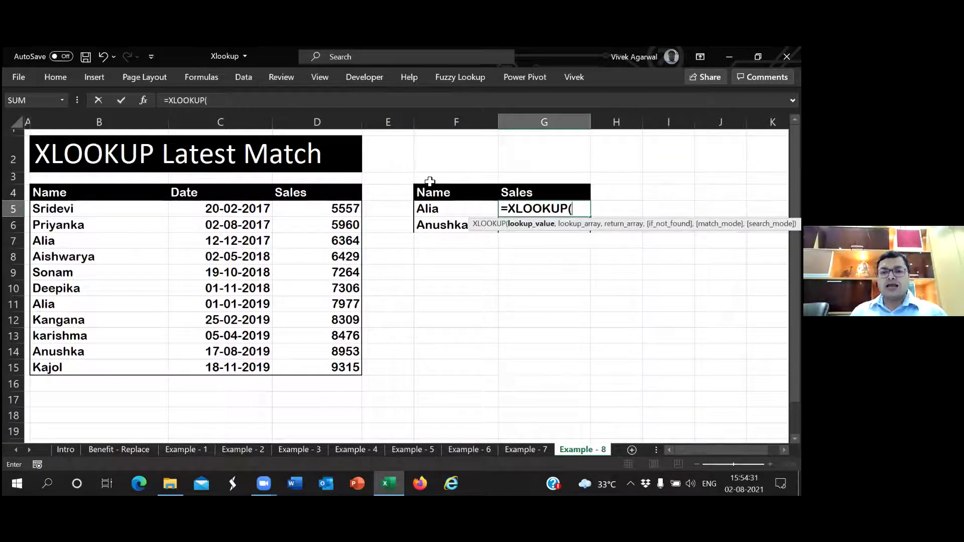
{"action": "left_click", "coordinate": [429, 207]}
{"action": "type", "text": ","}
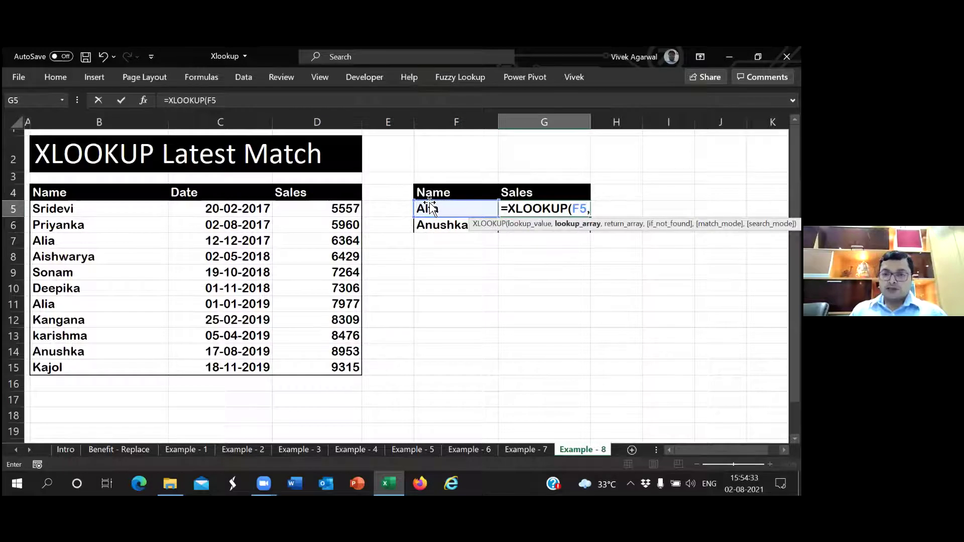
{"action": "left_click", "coordinate": [88, 124]}
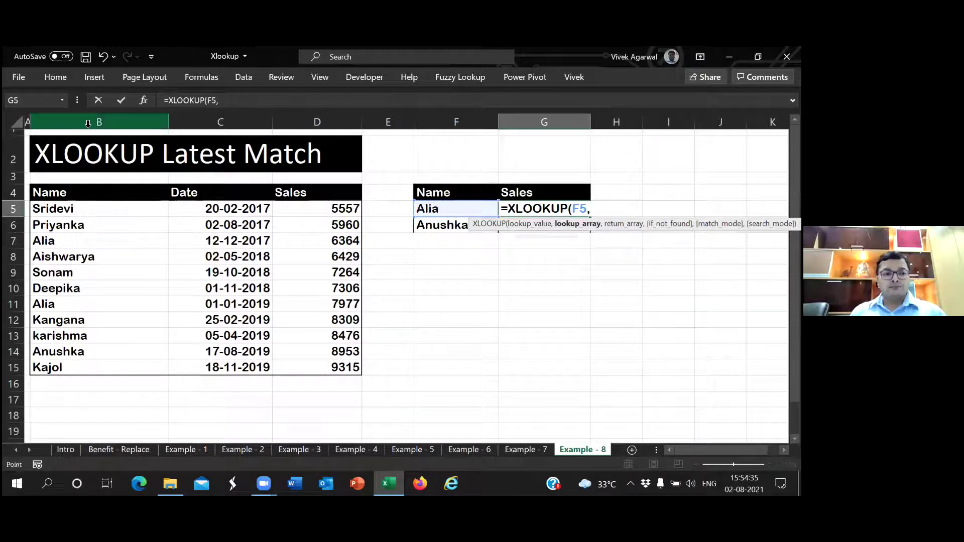
{"action": "type", "text": ","}
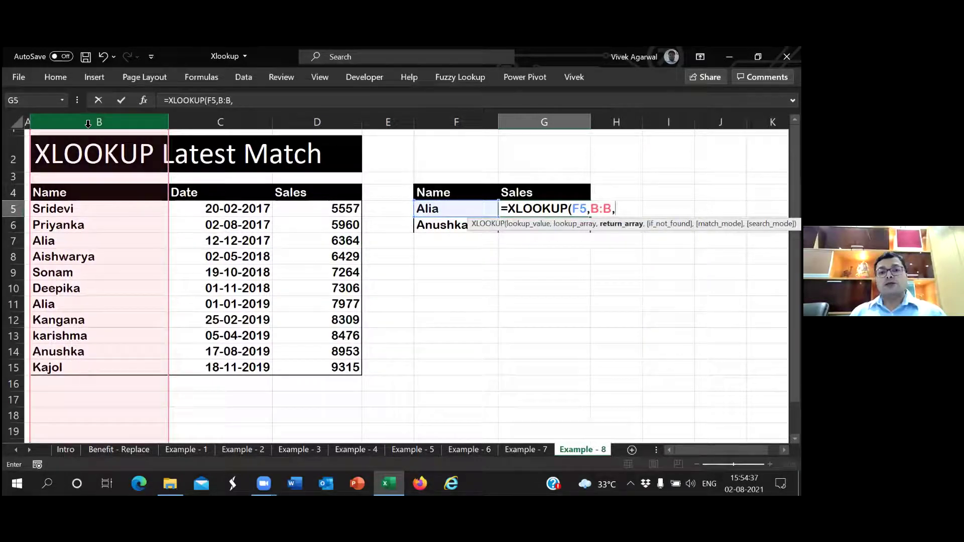
{"action": "left_click", "coordinate": [296, 127]}
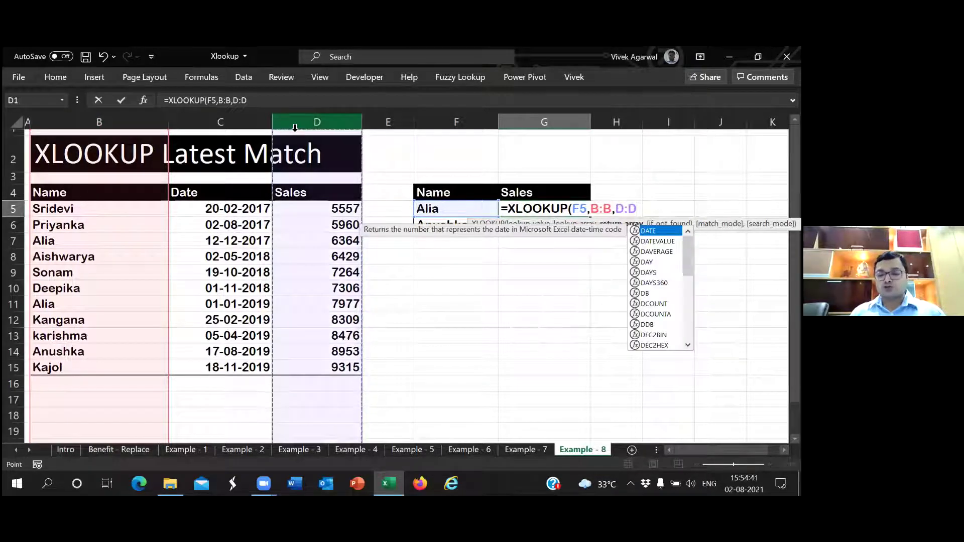
{"action": "type", "text": ","}
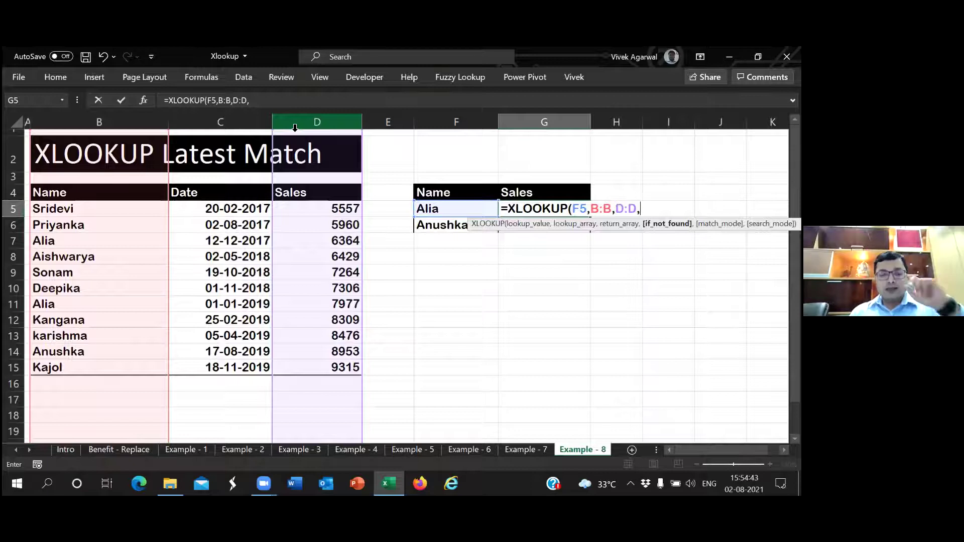
{"action": "type", "text": "0"}
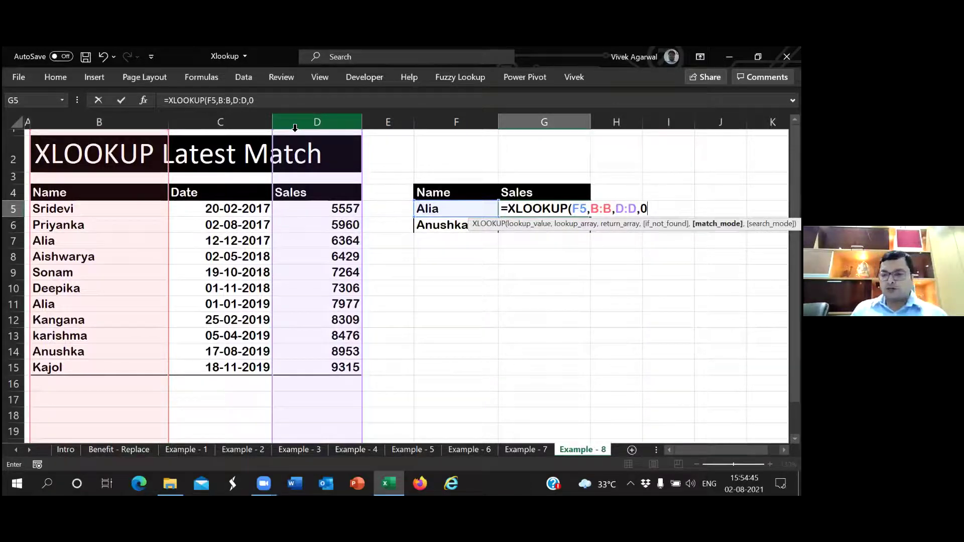
{"action": "type", "text": ","}
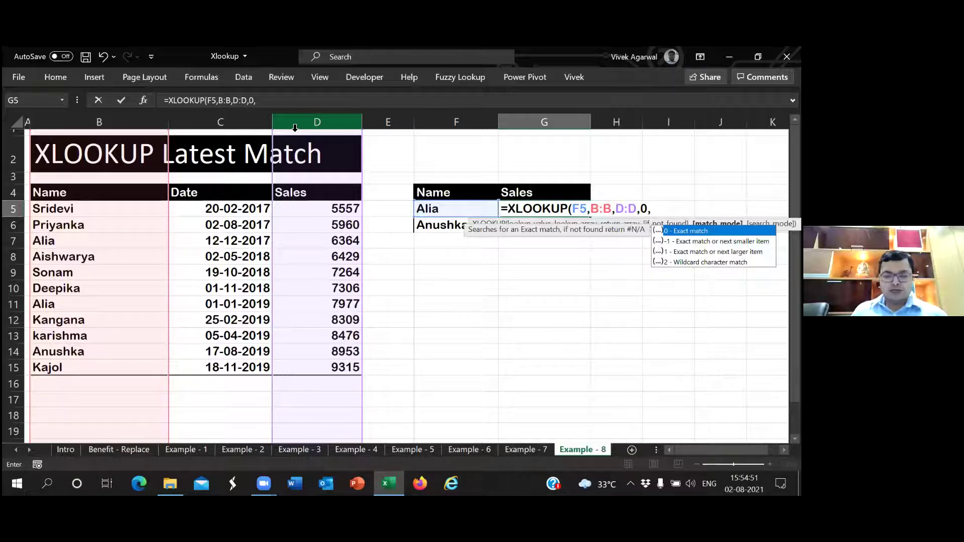
{"action": "type", "text": "0,"}
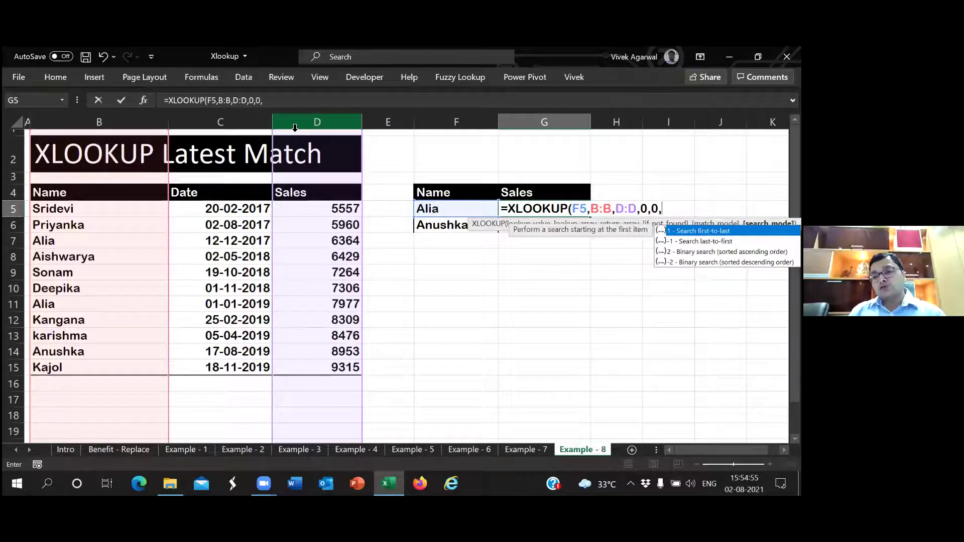
{"action": "key", "text": "Down"}
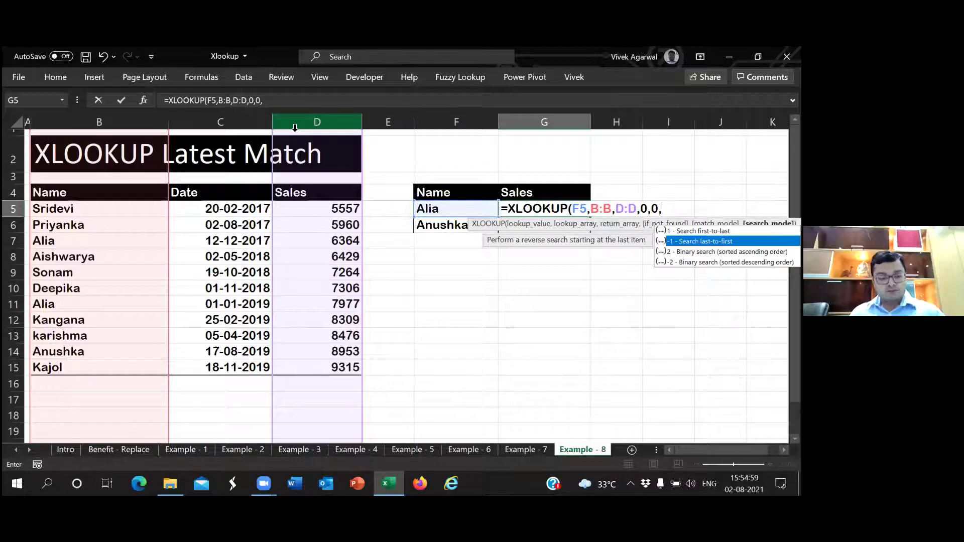
{"action": "key", "text": "Tab"}
{"action": "key", "text": "Return"}
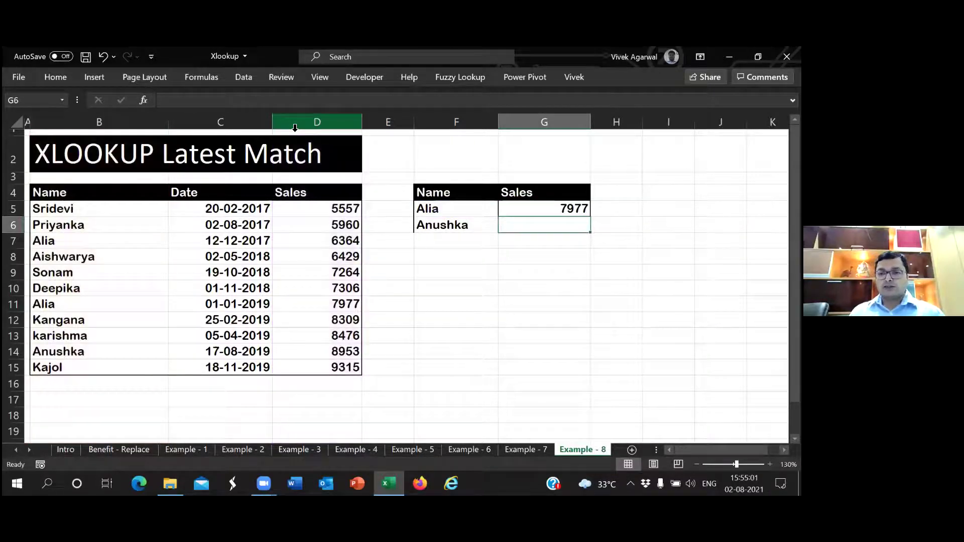
Step: Compare Alia's two sales entries by selecting rows 11 and 7
{"action": "left_click", "coordinate": [60, 379]}
{"action": "key", "text": "Up"}
{"action": "key", "text": "Up"}
{"action": "key", "text": "Up"}
{"action": "key", "text": "Up"}
{"action": "key", "text": "Up"}
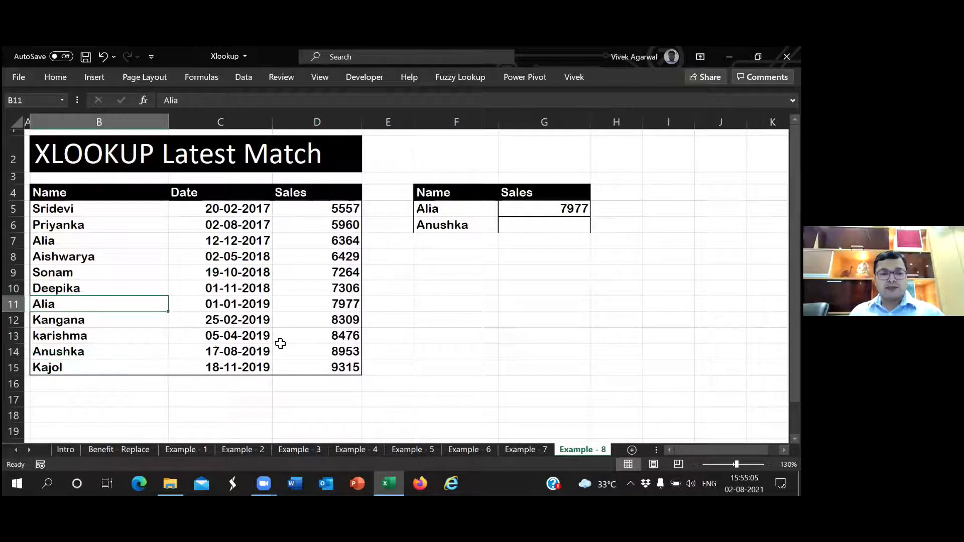
{"action": "key", "text": "Right"}
{"action": "key", "text": "Right"}
{"action": "key", "text": "shift+Left"}
{"action": "key", "text": "shift+Left"}
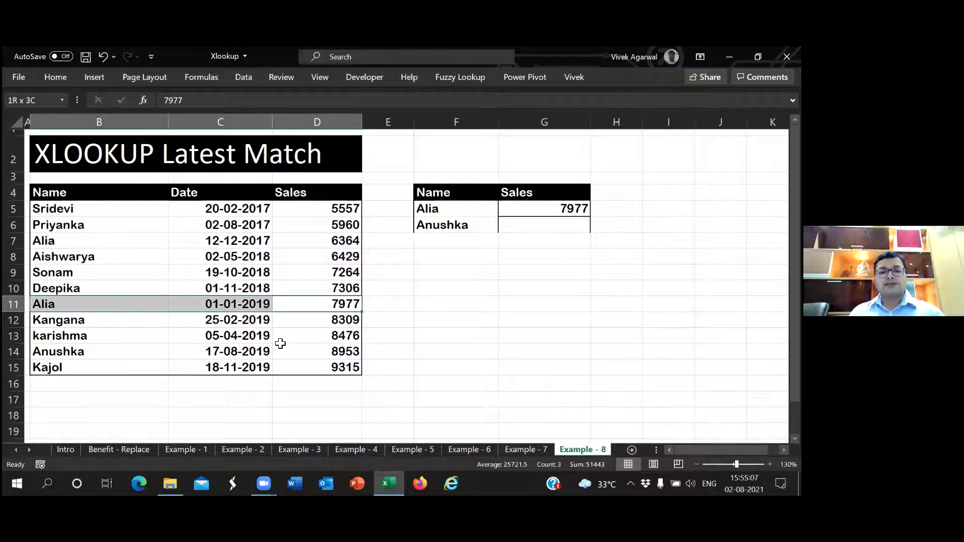
{"action": "key", "text": "shift+Left"}
{"action": "key", "text": "shift+space"}
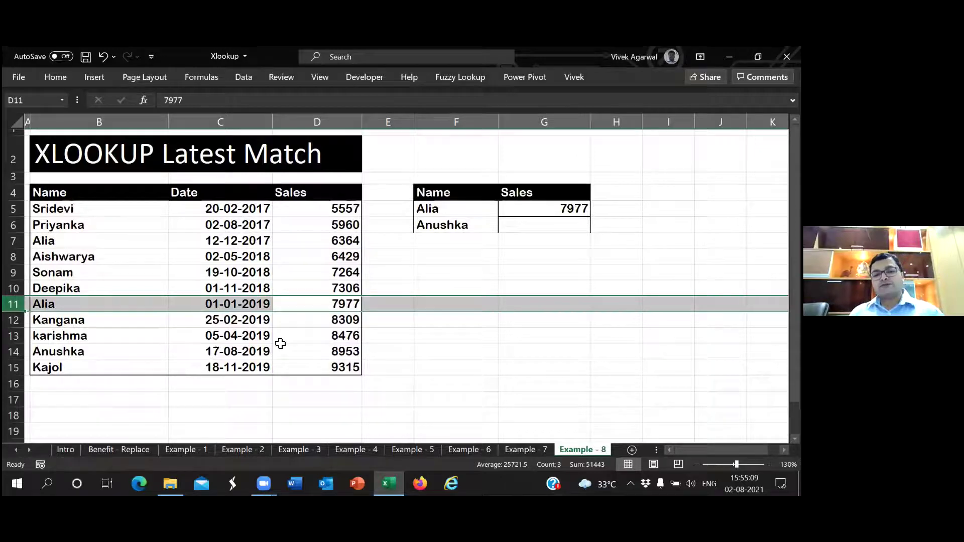
{"action": "key", "text": "Left"}
{"action": "key", "text": "Up"}
{"action": "key", "text": "Up"}
{"action": "key", "text": "Up"}
{"action": "key", "text": "Up"}
{"action": "key", "text": "shift+space"}
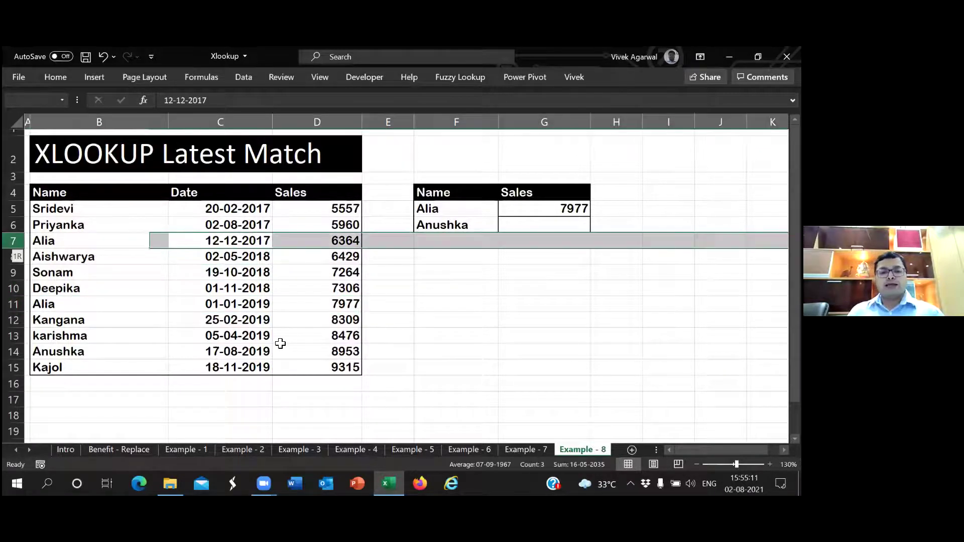
{"action": "key", "text": "Down"}
{"action": "key", "text": "Down"}
{"action": "key", "text": "Down"}
{"action": "key", "text": "Down"}
{"action": "key", "text": "shift+Left"}
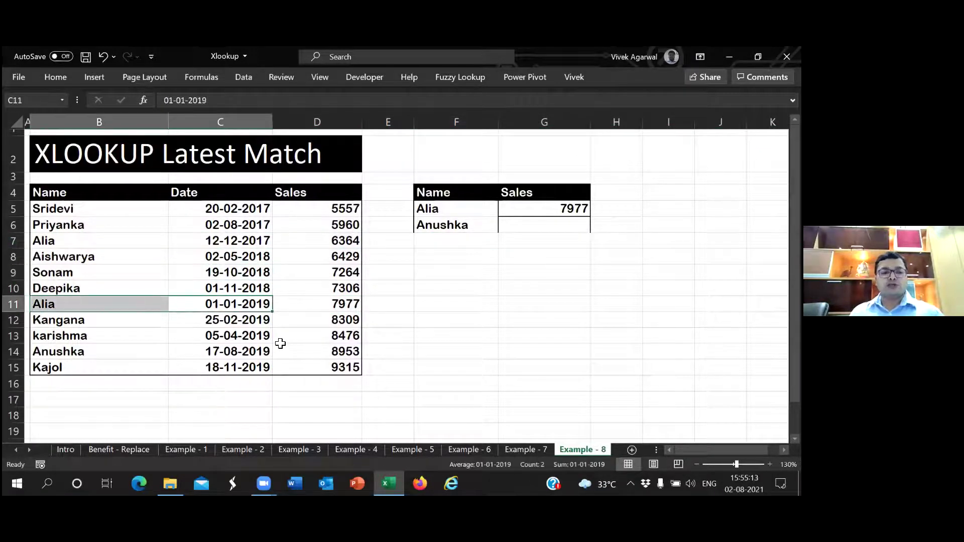
Step: Change G5's search_mode from -1 to 1 so it returns 6364, checking against row 7
{"action": "left_click", "coordinate": [556, 209]}
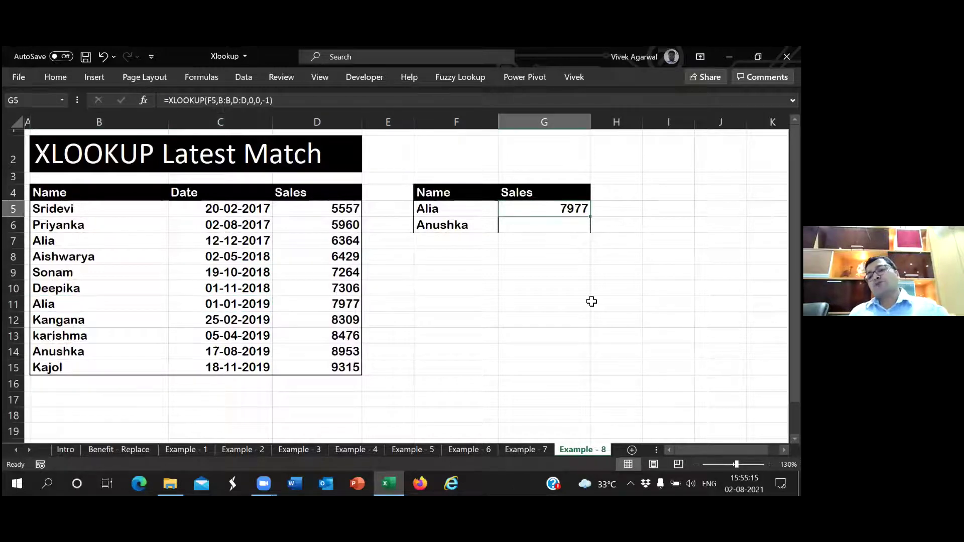
{"action": "key", "text": "F2"}
{"action": "key", "text": "Left"}
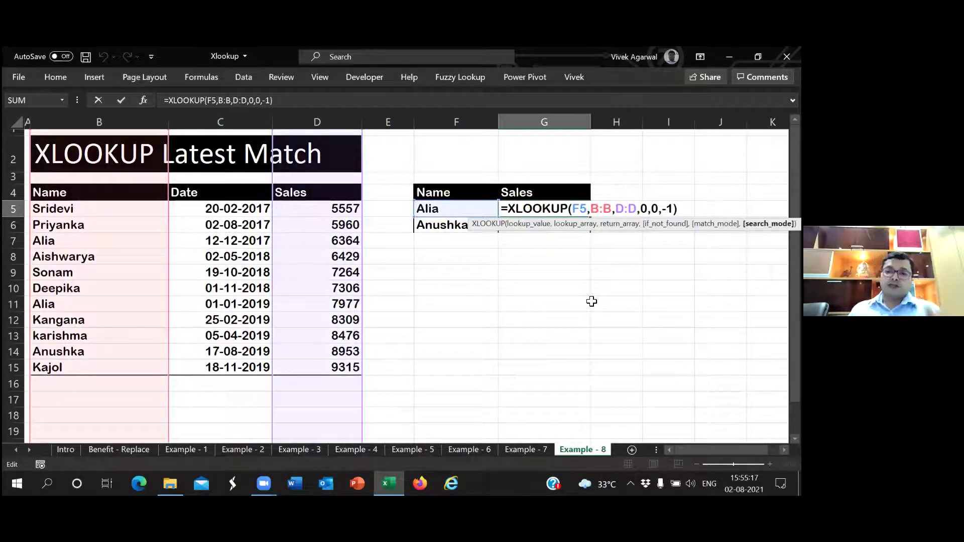
{"action": "key", "text": "Return"}
{"action": "key", "text": "Up"}
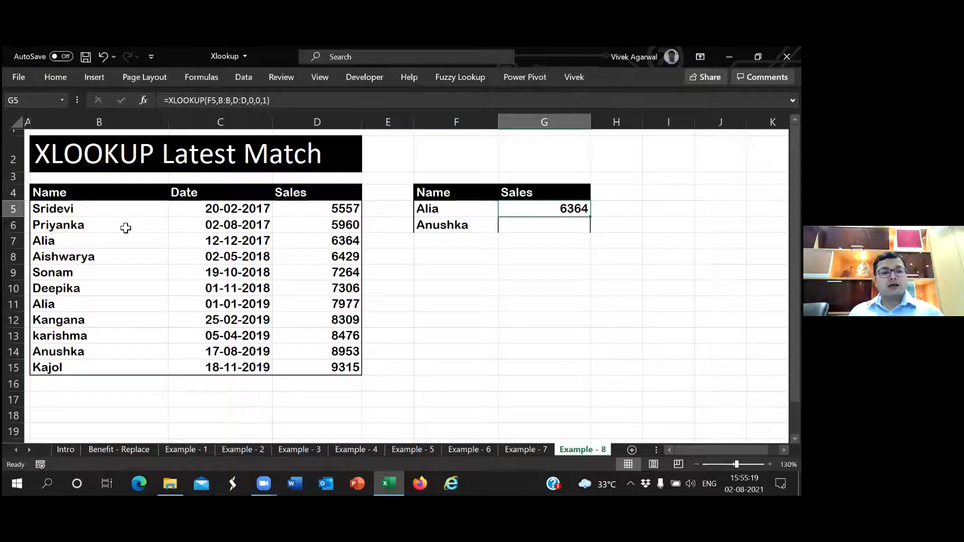
{"action": "left_click", "coordinate": [101, 205]}
{"action": "key", "text": "Down"}
{"action": "key", "text": "Down"}
{"action": "key", "text": "Down"}
{"action": "key", "text": "Up"}
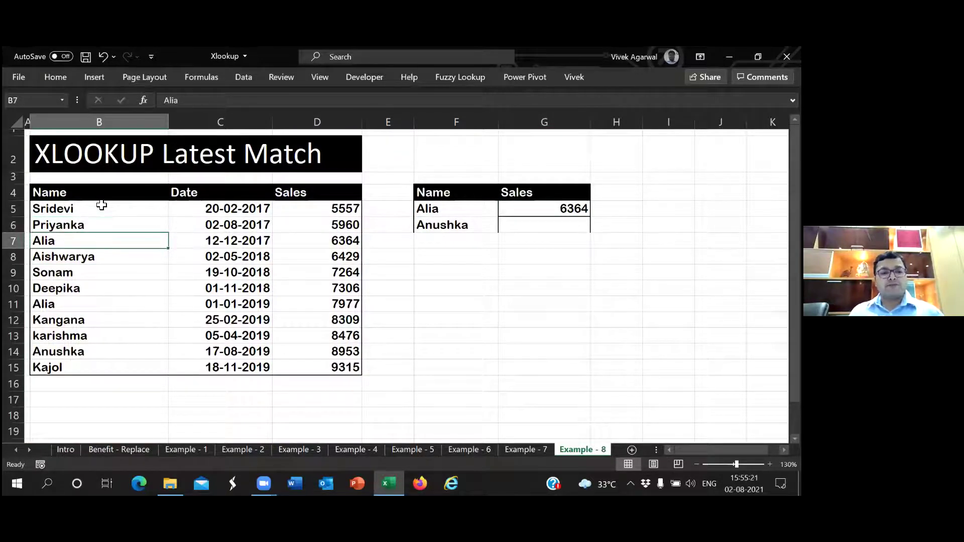
{"action": "key", "text": "shift+space"}
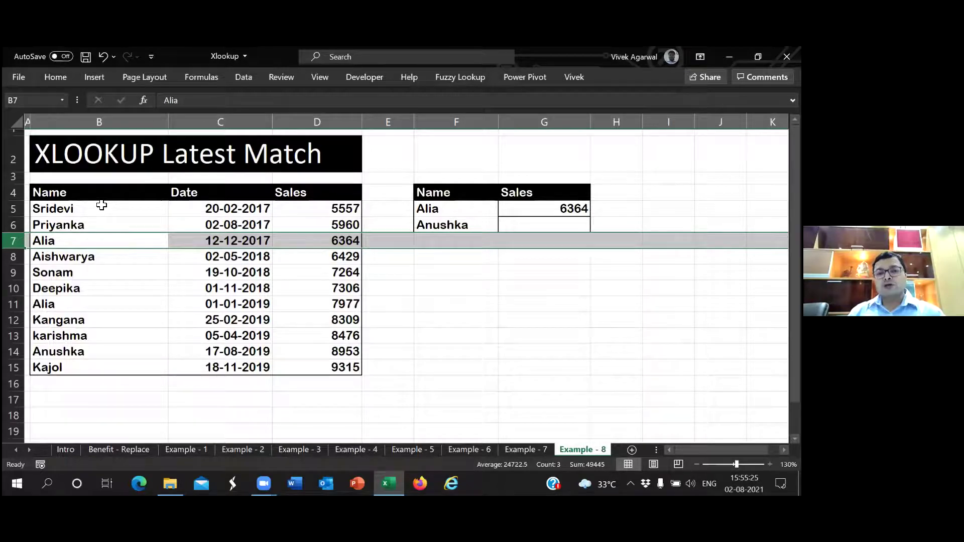
{"action": "key", "text": "ctrl+z"}
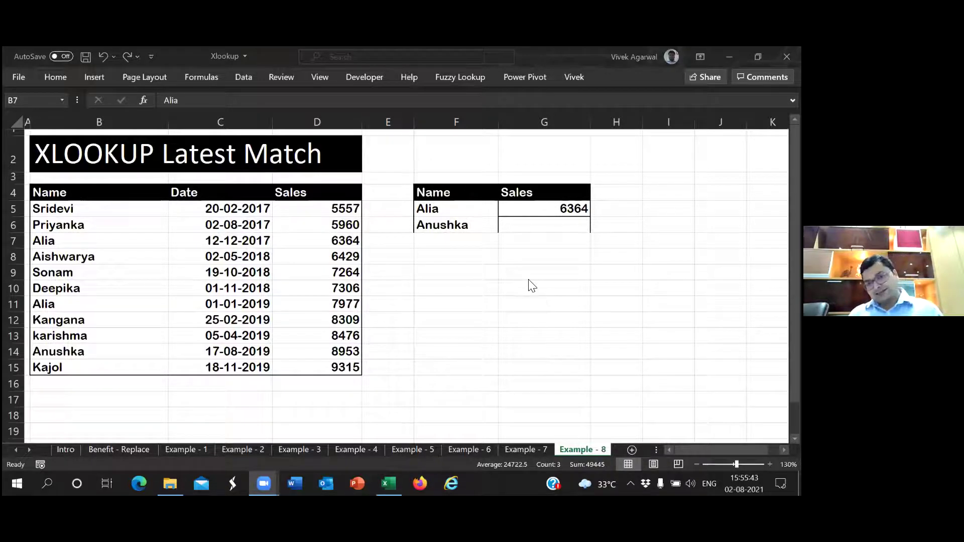
{"action": "key", "text": "alt+Tab"}
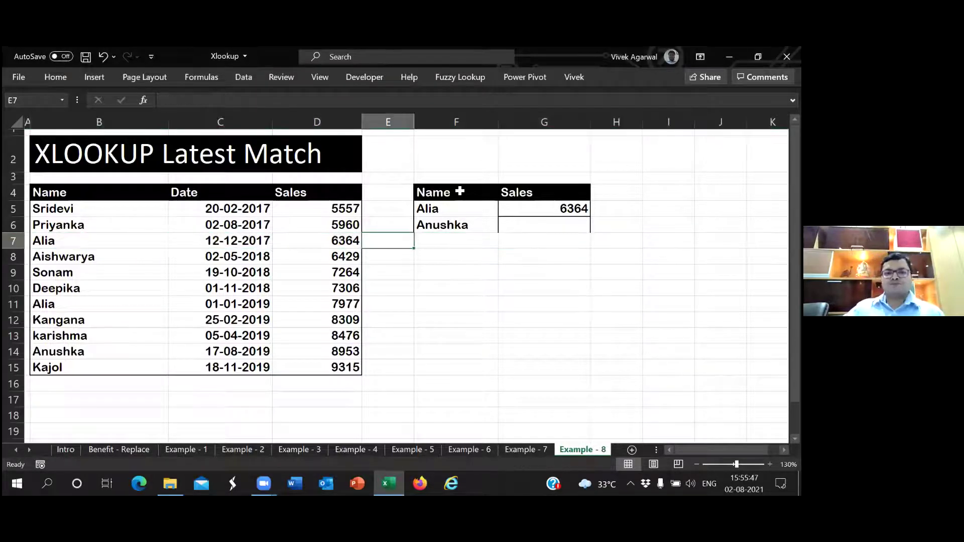
Step: Move around the lookup table and return to the result cell G5
{"action": "left_click", "coordinate": [460, 191]}
{"action": "key", "text": "Right"}
{"action": "key", "text": "Down"}
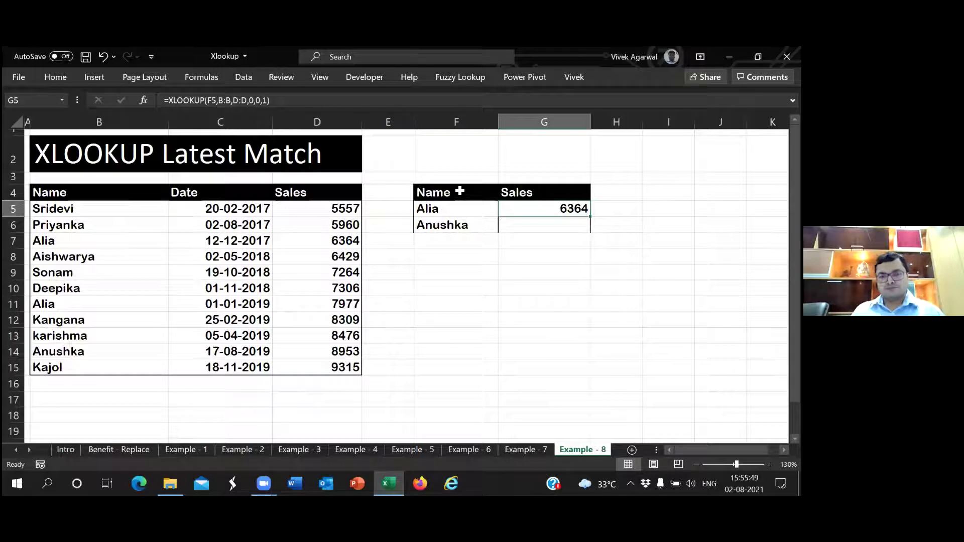
{"action": "key", "text": "Left"}
{"action": "key", "text": "Right"}
{"action": "key", "text": "Down"}
{"action": "key", "text": "Down"}
{"action": "key", "text": "Left"}
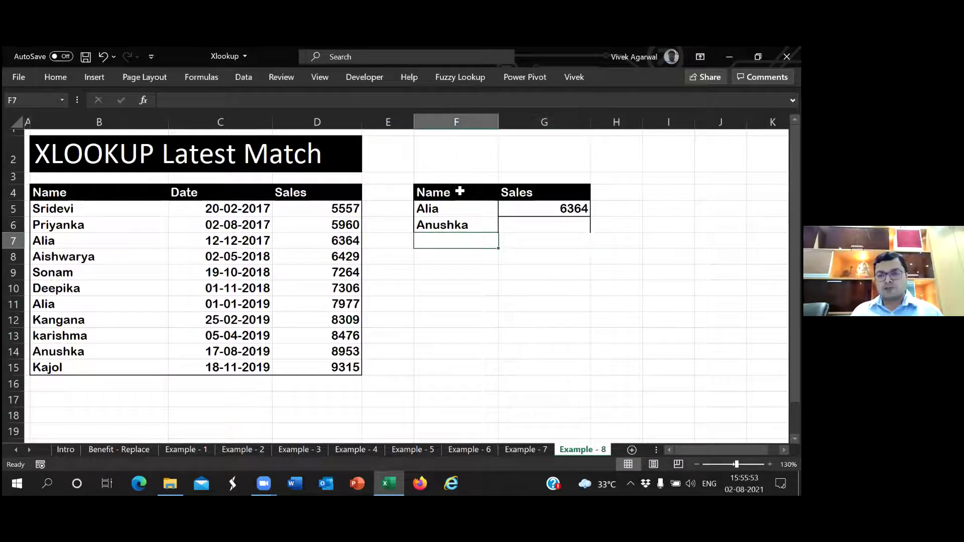
{"action": "key", "text": "Up"}
{"action": "key", "text": "Up"}
{"action": "key", "text": "Right"}
Step: Enter =FILTER(B5:D15,F5,0) in G5, which returns #VALUE!
{"action": "type", "text": "=fil"}
{"action": "key", "text": "Tab"}
{"action": "key", "text": "Left"}
{"action": "type", "text": ","}
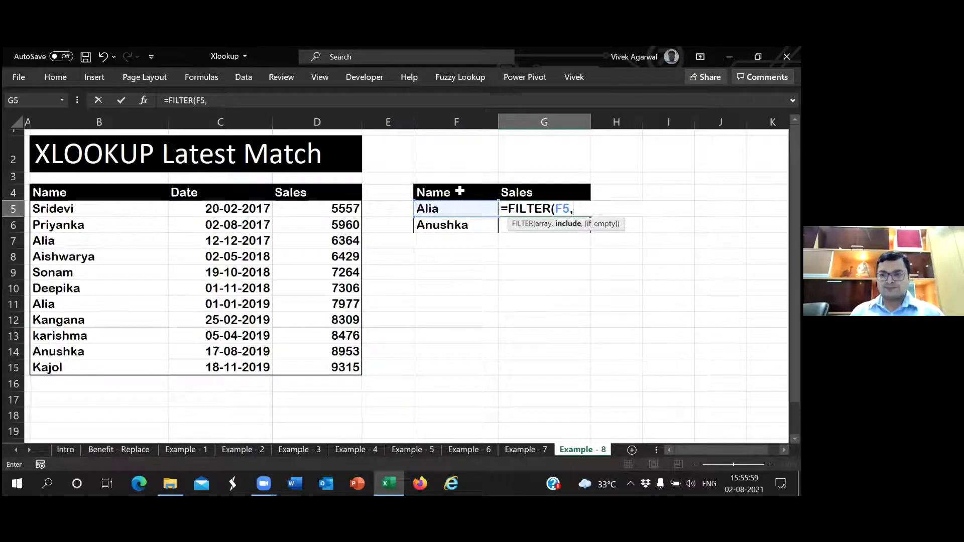
{"action": "key", "text": "BackSpace"}
{"action": "key", "text": "BackSpace"}
{"action": "key", "text": "BackSpace"}
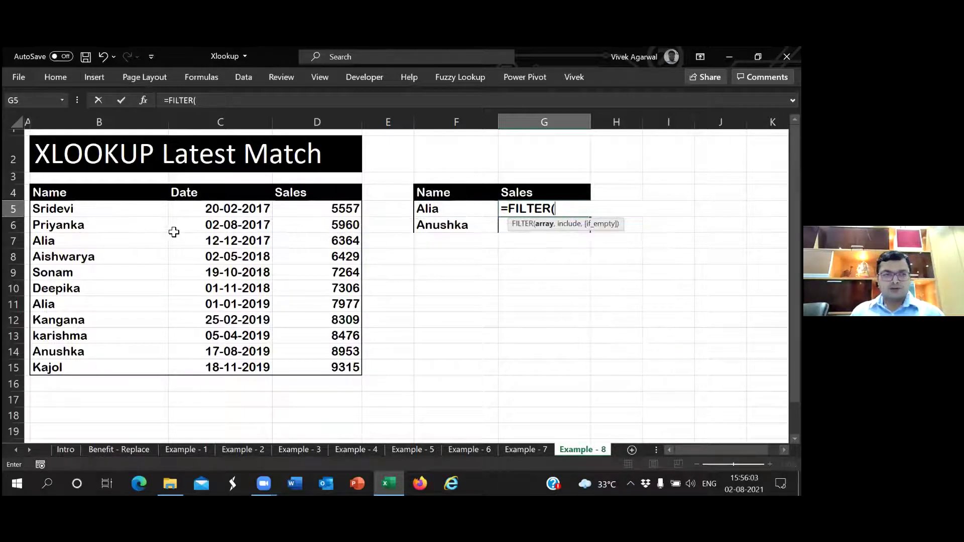
{"action": "left_click_drag", "start_coordinate": [128, 212], "coordinate": [328, 368]}
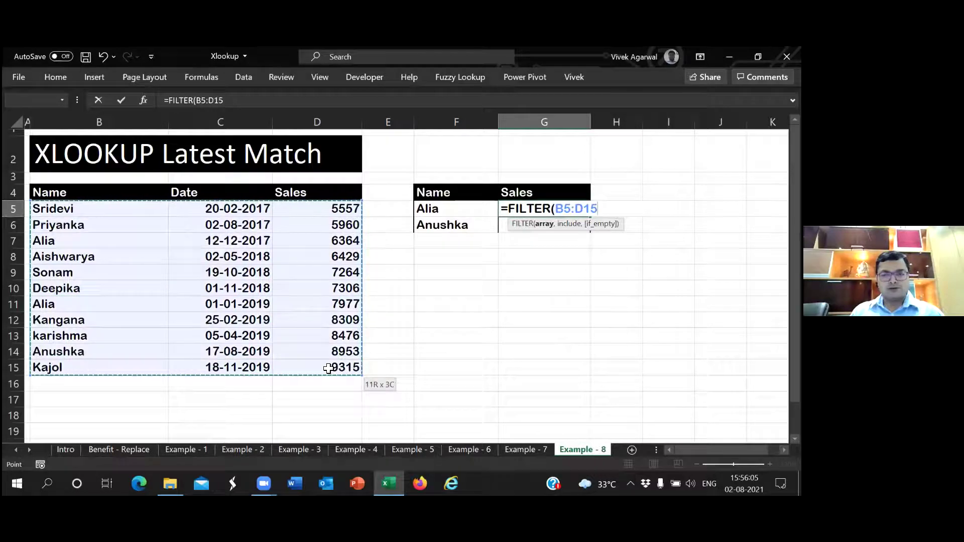
{"action": "type", "text": ","}
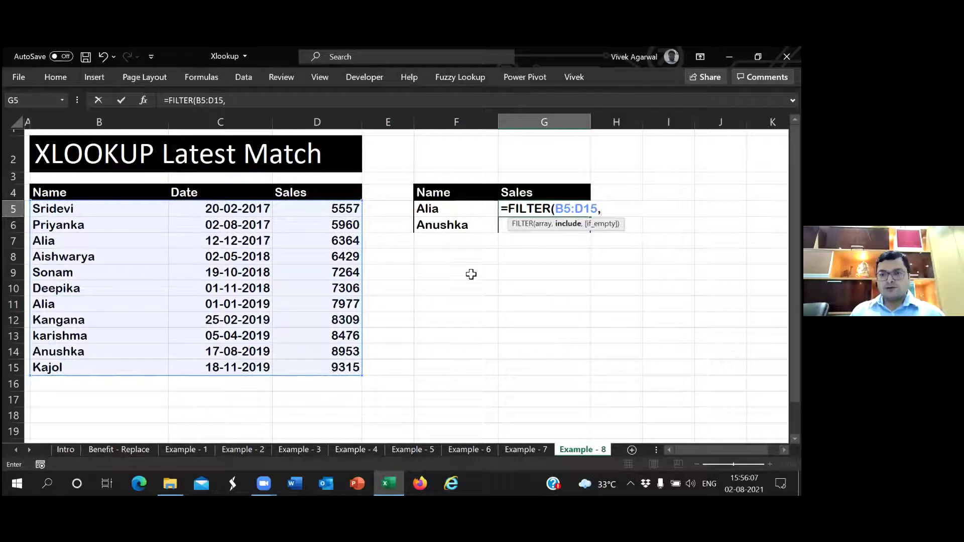
{"action": "left_click", "coordinate": [452, 205]}
{"action": "type", "text": ",0)"}
{"action": "key", "text": "Return"}
Step: Change the FILTER range end from D15 to B15, then undo the entry so G5 is empty
{"action": "key", "text": "Up"}
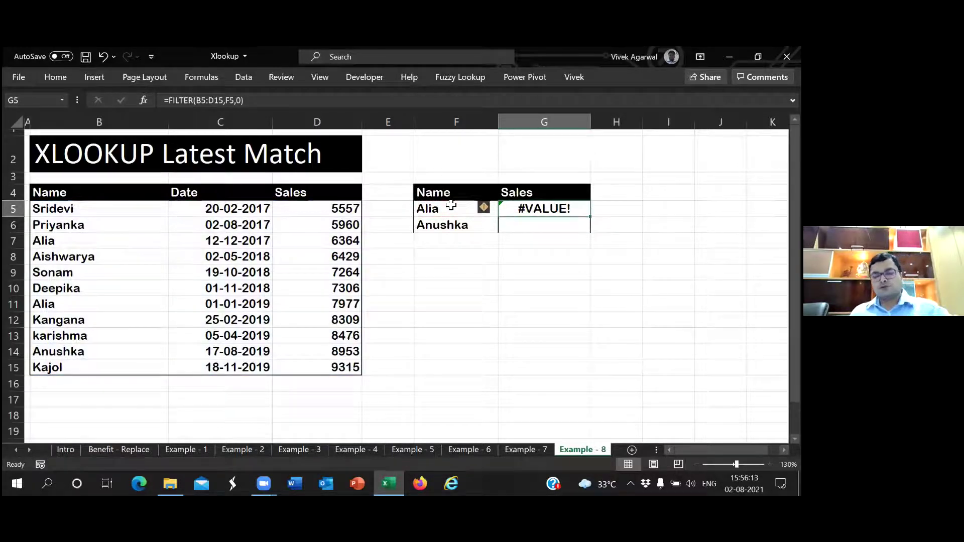
{"action": "key", "text": "F2"}
{"action": "key", "text": "Left"}
{"action": "key", "text": "Left"}
{"action": "key", "text": "Left"}
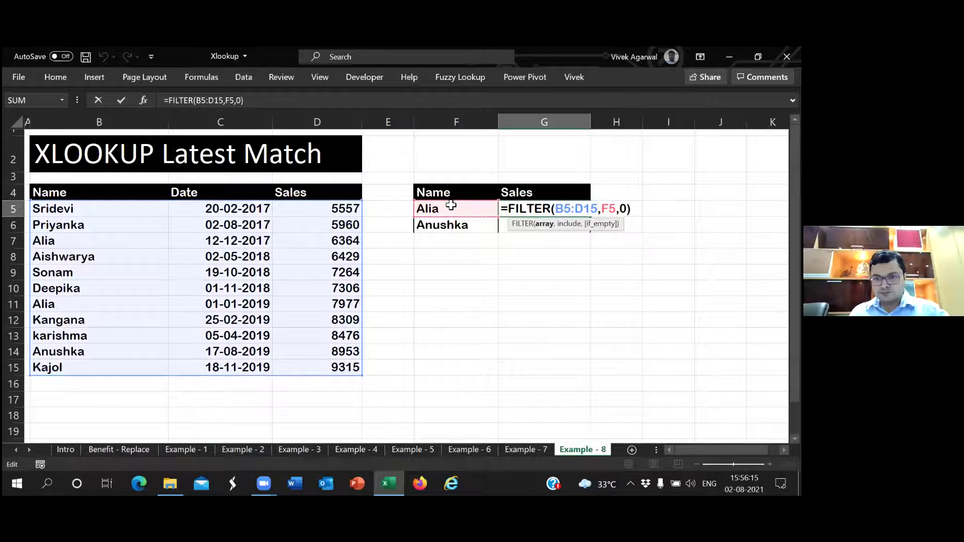
{"action": "key", "text": "Left"}
{"action": "key", "text": "Left"}
{"action": "key", "text": "Left"}
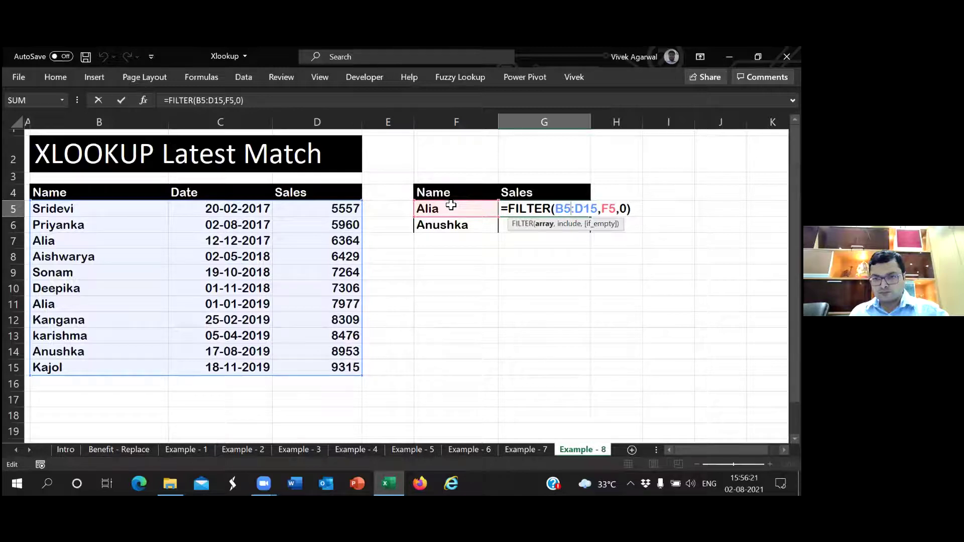
{"action": "key", "text": "Right"}
{"action": "key", "text": "shift+Right"}
{"action": "type", "text": "b"}
{"action": "key", "text": "Return"}
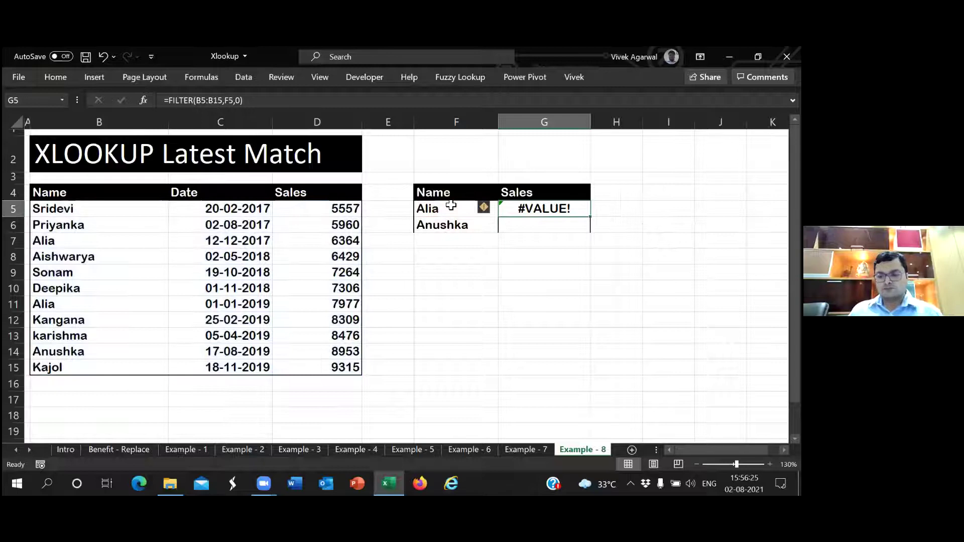
{"action": "key", "text": "ctrl+z"}
{"action": "key", "text": "Left"}
{"action": "key", "text": "Down"}
{"action": "key", "text": "Down"}
{"action": "key", "text": "Down"}
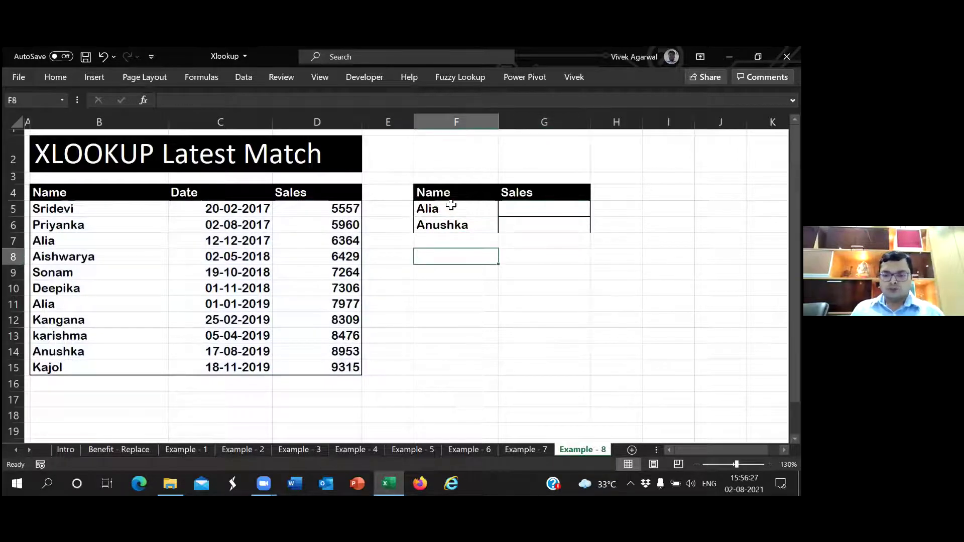
Step: Delete the Name/Sales headers and names in F4:G8 and begin a formula in F8
{"action": "type", "text": "=f"}
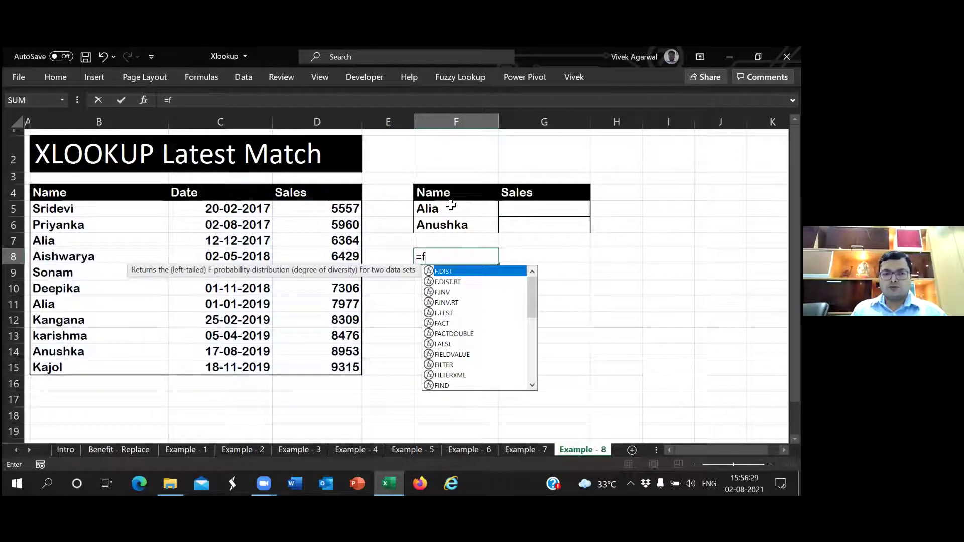
{"action": "key", "text": "Escape"}
{"action": "key", "text": "Escape"}
{"action": "key", "text": "shift+Up"}
{"action": "key", "text": "shift+Up"}
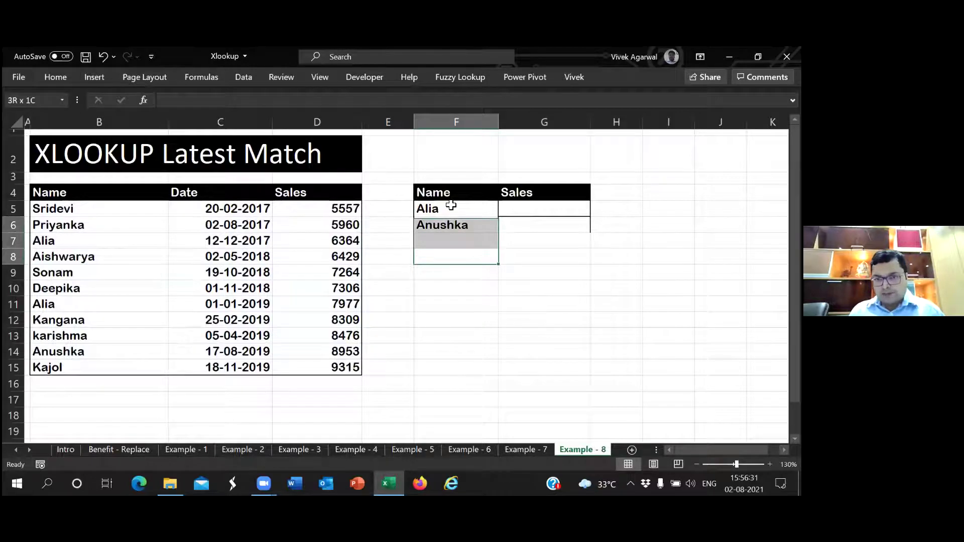
{"action": "key", "text": "shift+Up"}
{"action": "key", "text": "shift+Up"}
{"action": "key", "text": "shift+Right"}
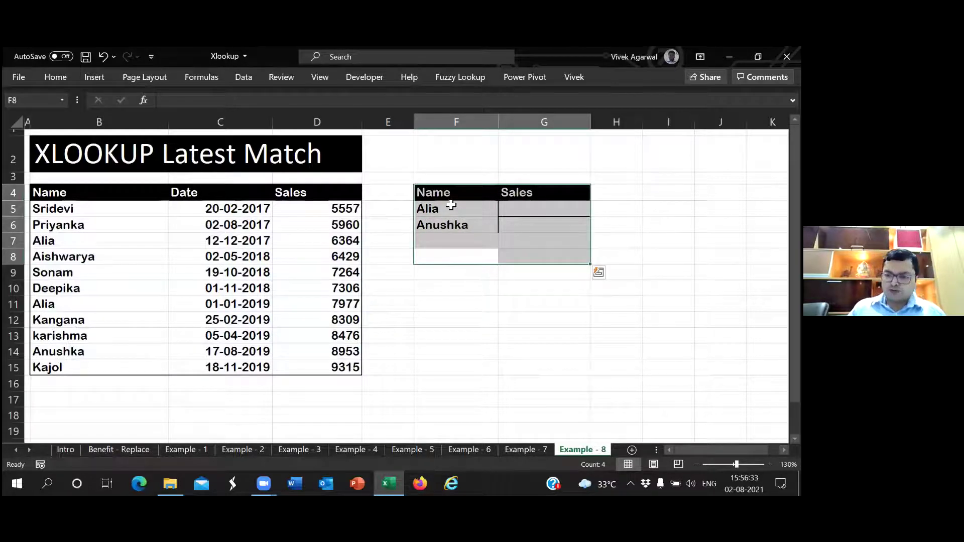
{"action": "key", "text": "Delete"}
{"action": "key", "text": "Down"}
{"action": "key", "text": "Down"}
{"action": "key", "text": "Up"}
{"action": "key", "text": "Up"}
{"action": "type", "text": "="}
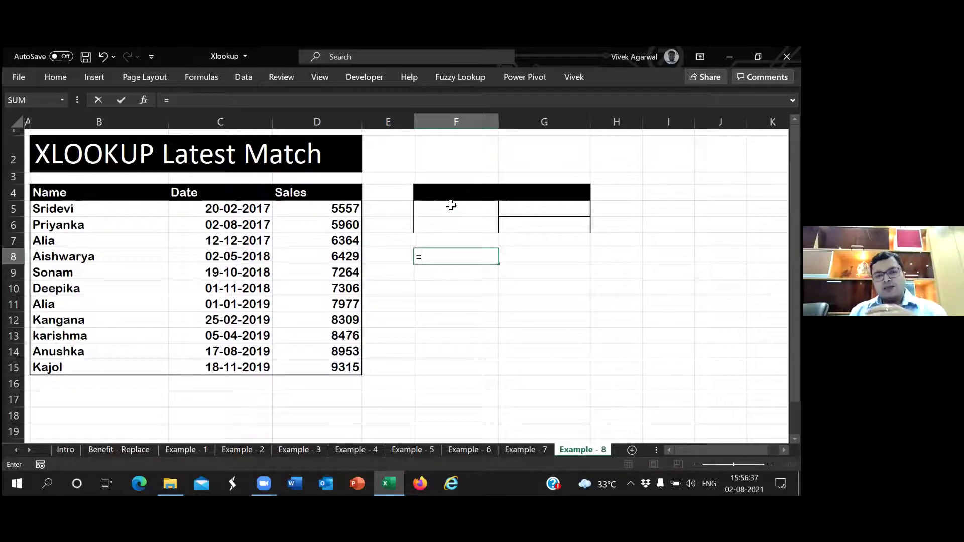
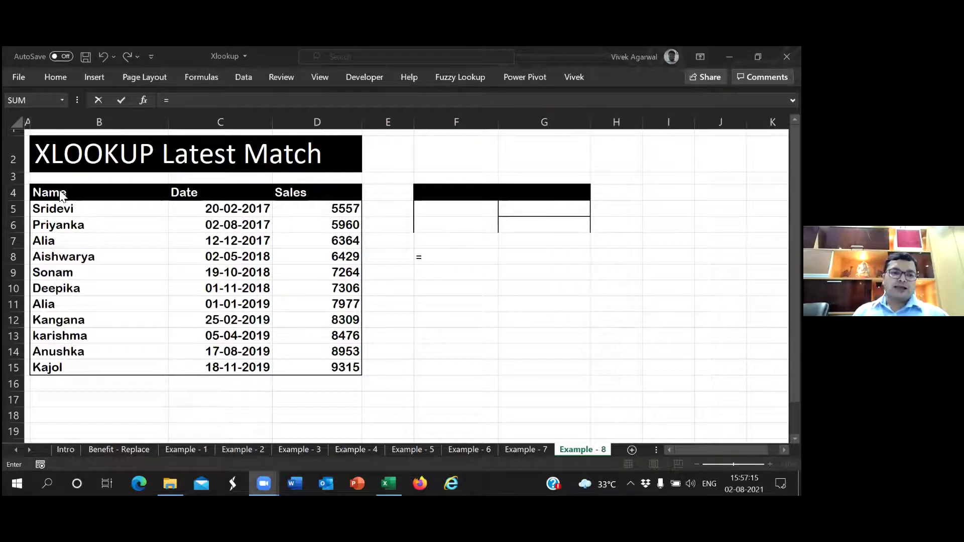
Step: Abandon the unfinished formula being entered in F8
{"action": "left_click", "coordinate": [53, 217]}
{"action": "key", "text": "Left"}
{"action": "key", "text": "Left"}
{"action": "key", "text": "Left"}
{"action": "key", "text": "Left"}
{"action": "type", "text": "+"}
{"action": "key", "text": "Down"}
{"action": "key", "text": "Down"}
Step: Copy the name in B8 over B12 and B14, then review the names in B5:B15
{"action": "key", "text": "Down"}
{"action": "key", "text": "Down"}
{"action": "key", "text": "Left"}
{"action": "key", "text": "Escape"}
{"action": "key", "text": "Left"}
{"action": "key", "text": "Up"}
{"action": "key", "text": "Left"}
{"action": "key", "text": "Left"}
{"action": "key", "text": "Left"}
{"action": "key", "text": "Down"}
{"action": "key", "text": "ctrl+c"}
{"action": "key", "text": "Down"}
{"action": "key", "text": "Down"}
{"action": "key", "text": "Down"}
{"action": "key", "text": "Down"}
{"action": "key", "text": "Return"}
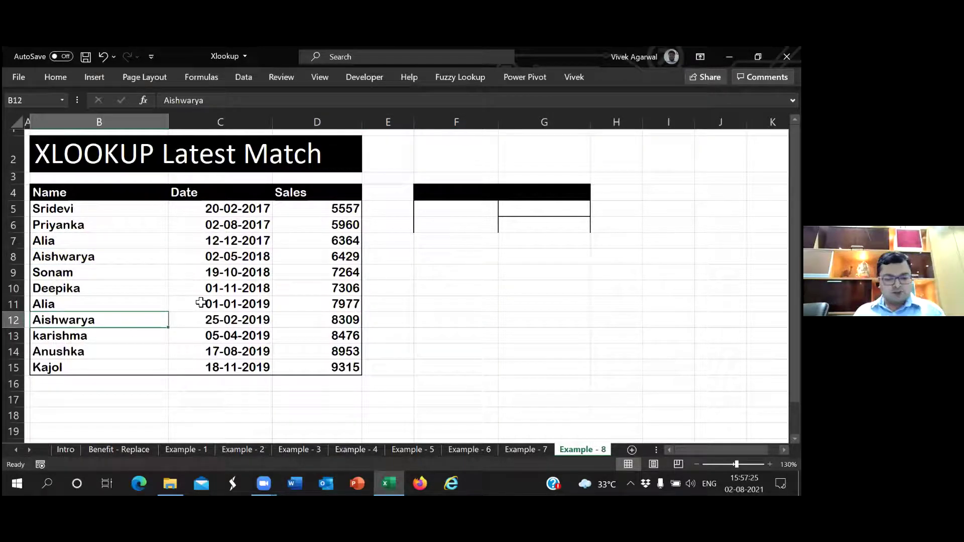
{"action": "key", "text": "ctrl+c"}
{"action": "key", "text": "Down"}
{"action": "key", "text": "Down"}
{"action": "key", "text": "Return"}
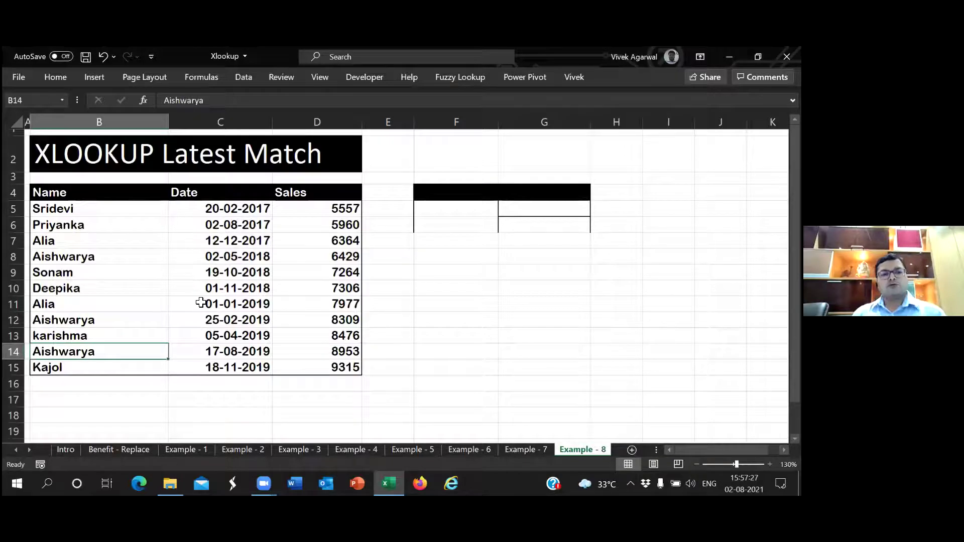
{"action": "left_click_drag", "start_coordinate": [129, 209], "coordinate": [146, 368]}
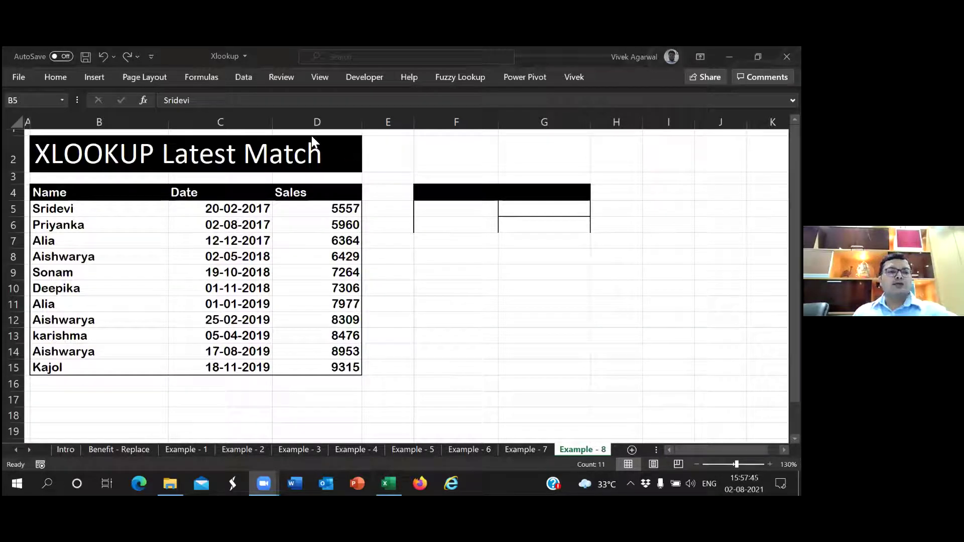
{"action": "key", "text": "alt+Tab"}
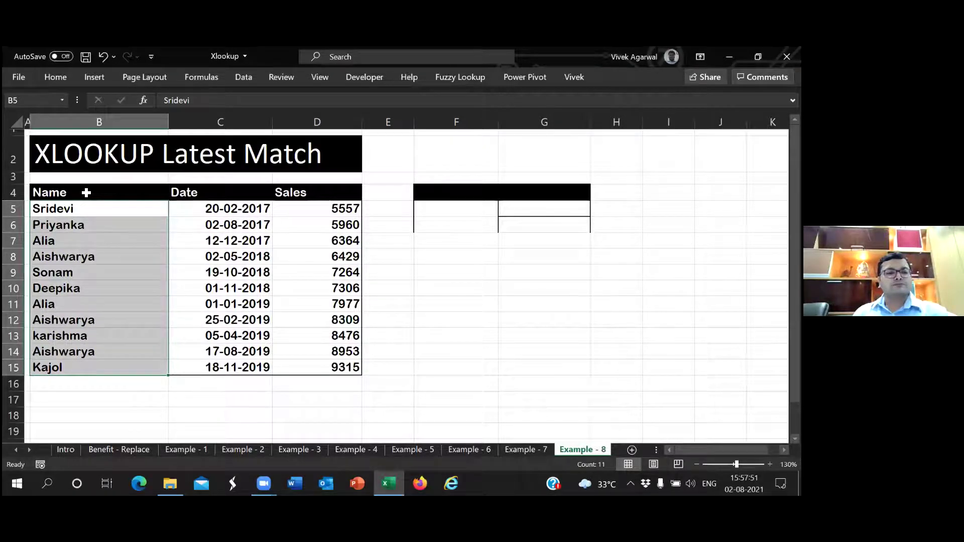
{"action": "left_click", "coordinate": [382, 57]}
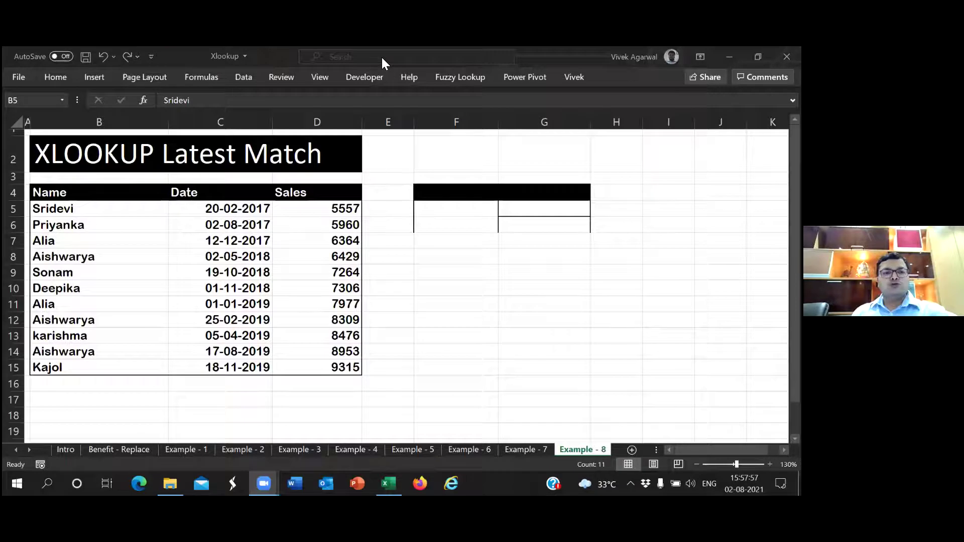
Step: Enter =UNIQUE(B5:B15) in F9 to spill the distinct names
{"action": "left_click", "coordinate": [468, 267]}
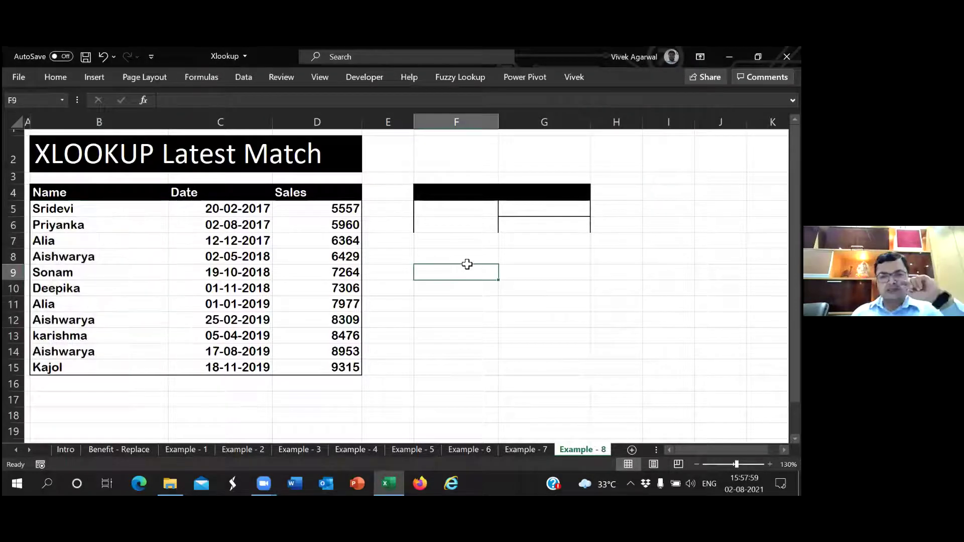
{"action": "type", "text": "=-"}
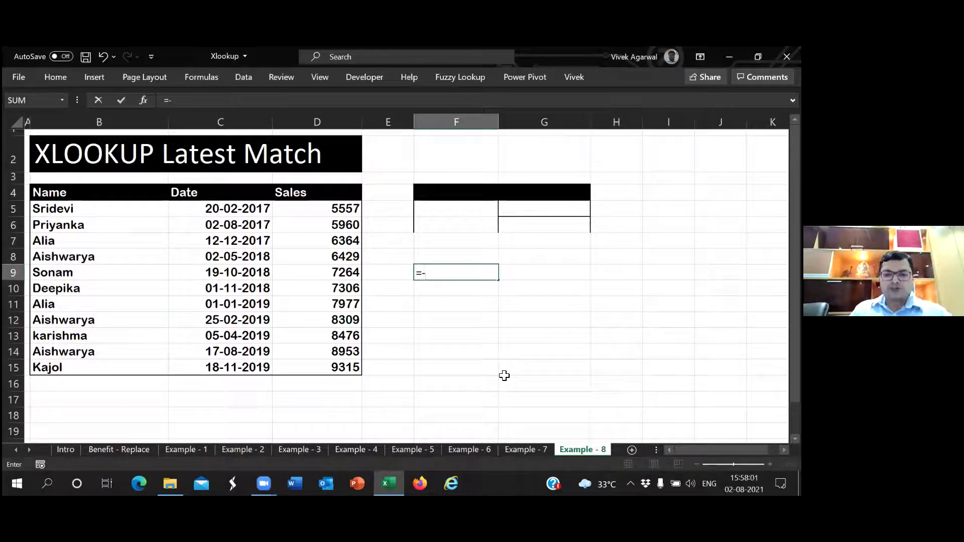
{"action": "type", "text": "uni"}
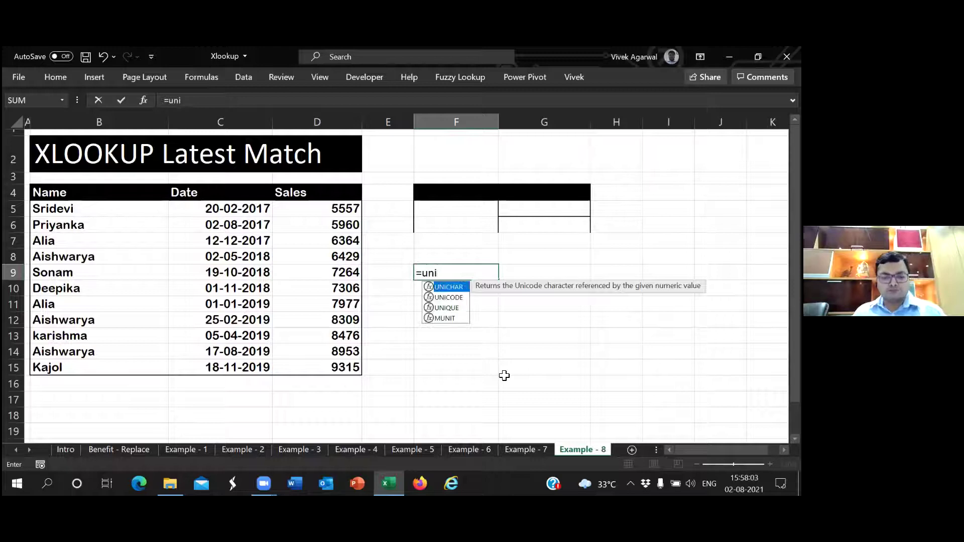
{"action": "key", "text": "Down"}
{"action": "key", "text": "Down"}
{"action": "key", "text": "Tab"}
{"action": "key", "text": "Left"}
{"action": "key", "text": "Left"}
{"action": "key", "text": "Left"}
{"action": "key", "text": "Left"}
{"action": "key", "text": "Up"}
{"action": "key", "text": "Up"}
{"action": "key", "text": "Up"}
{"action": "key", "text": "Up"}
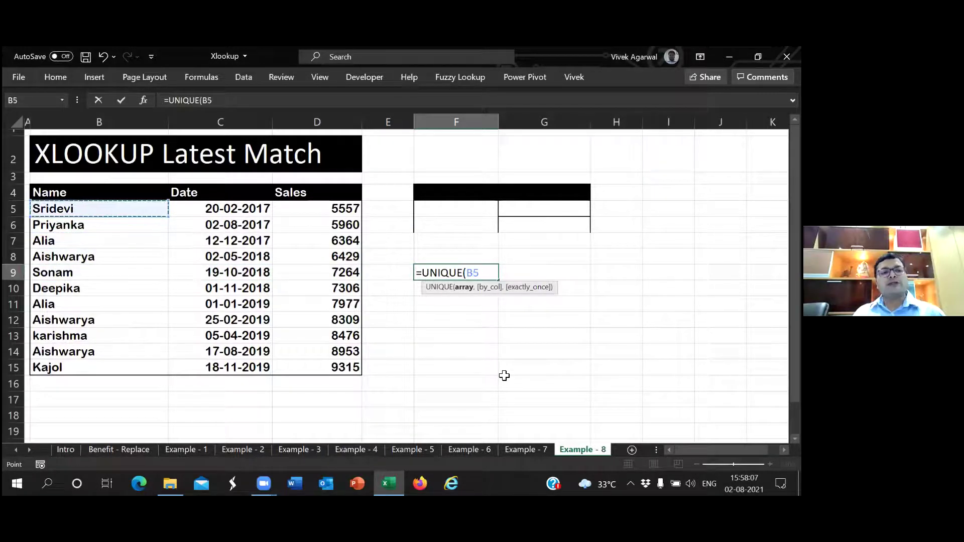
{"action": "key", "text": "ctrl+shift+Down"}
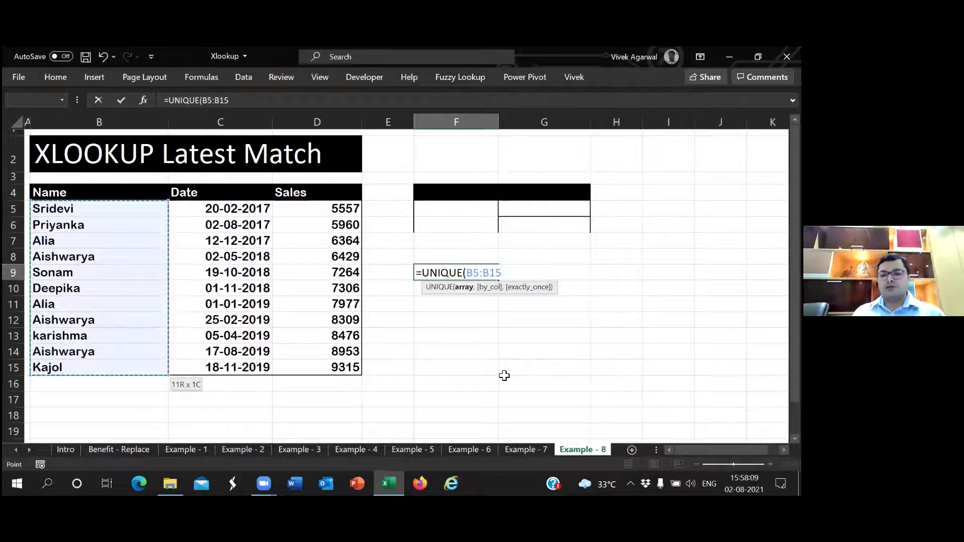
{"action": "key", "text": "Return"}
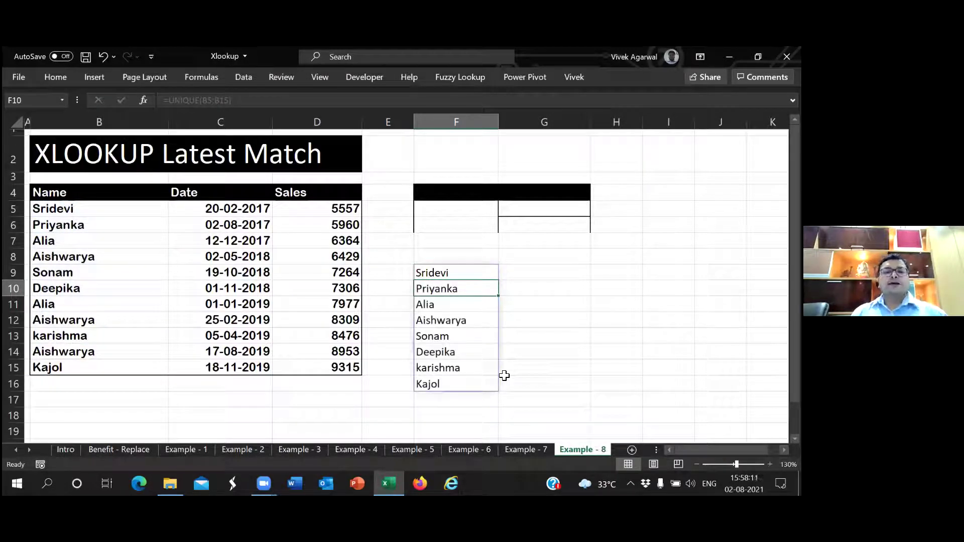
Step: Select the source names B5:B15 and the spilled list F9:F16 to compare them
{"action": "key", "text": "Left"}
{"action": "key", "text": "Left"}
{"action": "key", "text": "Left"}
{"action": "key", "text": "Left"}
{"action": "key", "text": "Up"}
{"action": "key", "text": "Up"}
{"action": "key", "text": "Up"}
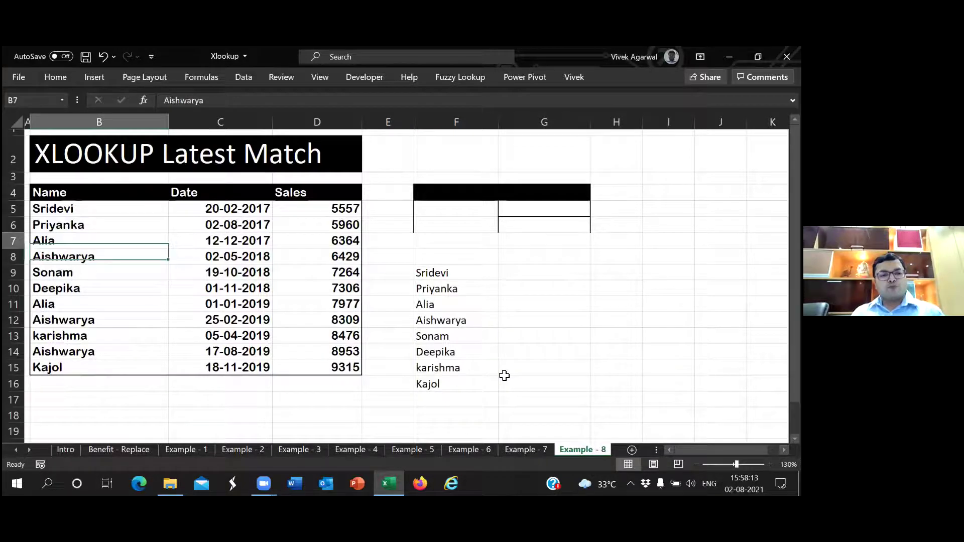
{"action": "key", "text": "Up"}
{"action": "key", "text": "Up"}
{"action": "key", "text": "ctrl+shift+Down"}
{"action": "key", "text": "Right"}
{"action": "key", "text": "Right"}
{"action": "key", "text": "Right"}
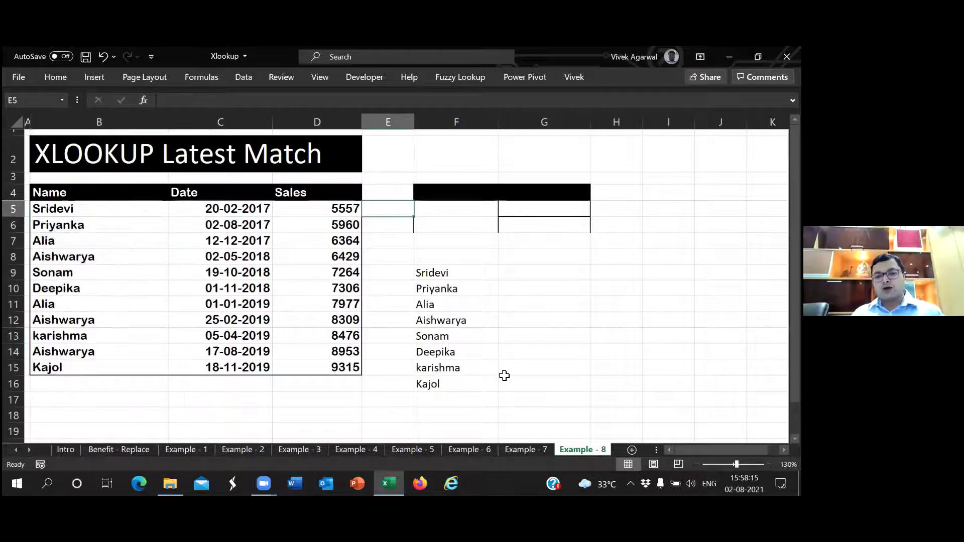
{"action": "key", "text": "Right"}
{"action": "key", "text": "Down"}
{"action": "key", "text": "Down"}
{"action": "key", "text": "Down"}
{"action": "key", "text": "Down"}
{"action": "key", "text": "ctrl+shift+Down"}
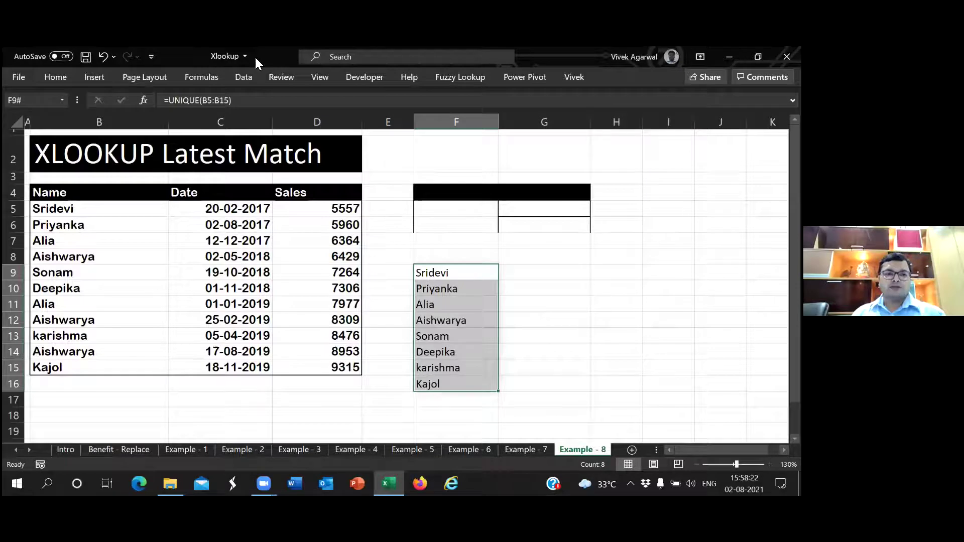
{"action": "key", "text": "alt+Tab"}
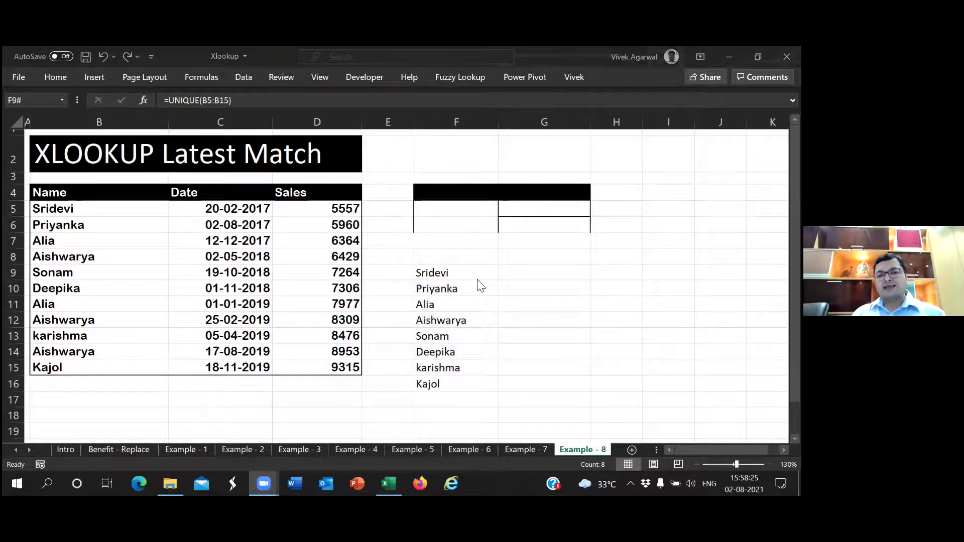
{"action": "left_click", "coordinate": [479, 273]}
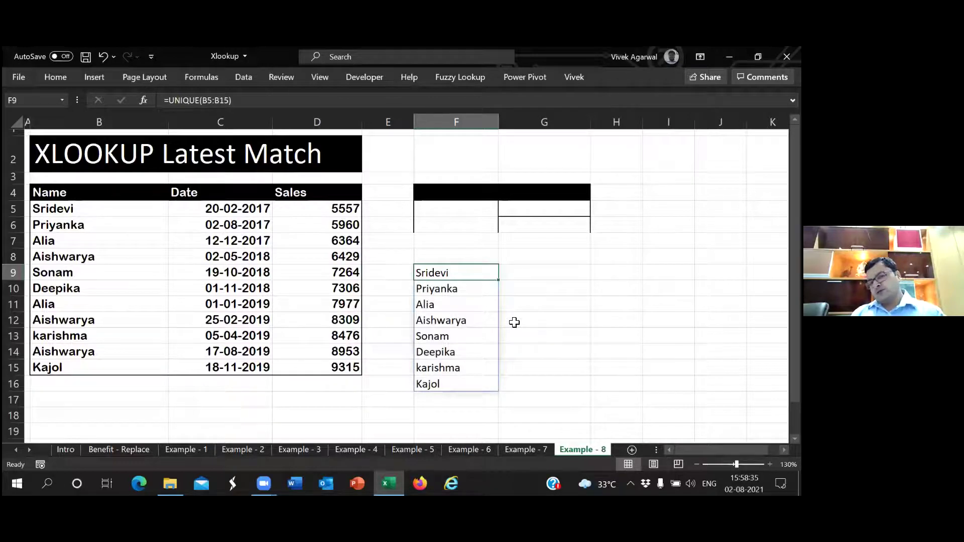
Step: Enter =SORT(UNIQUE(B5:B15)) in G9, replacing a mistaken UNICHAR with UNIQUE
{"action": "key", "text": "Right"}
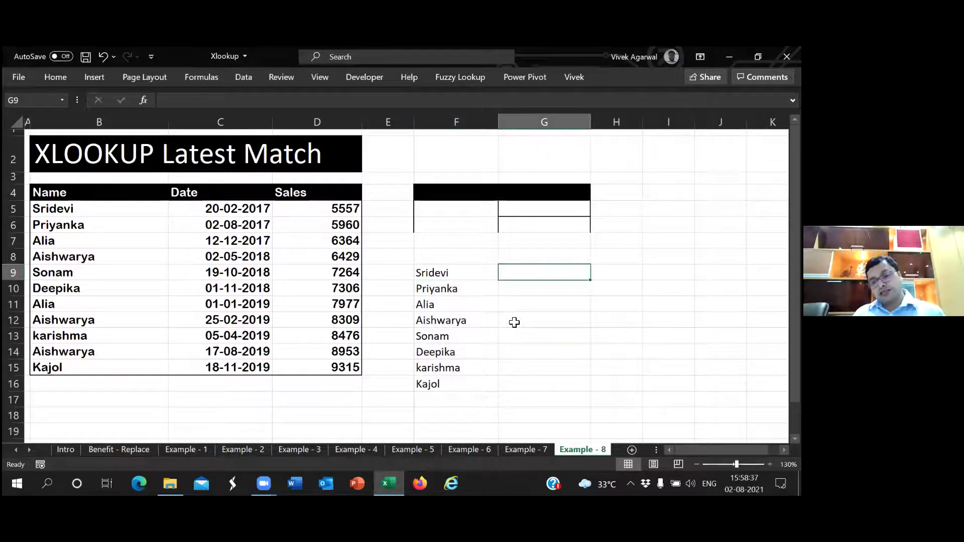
{"action": "type", "text": "="}
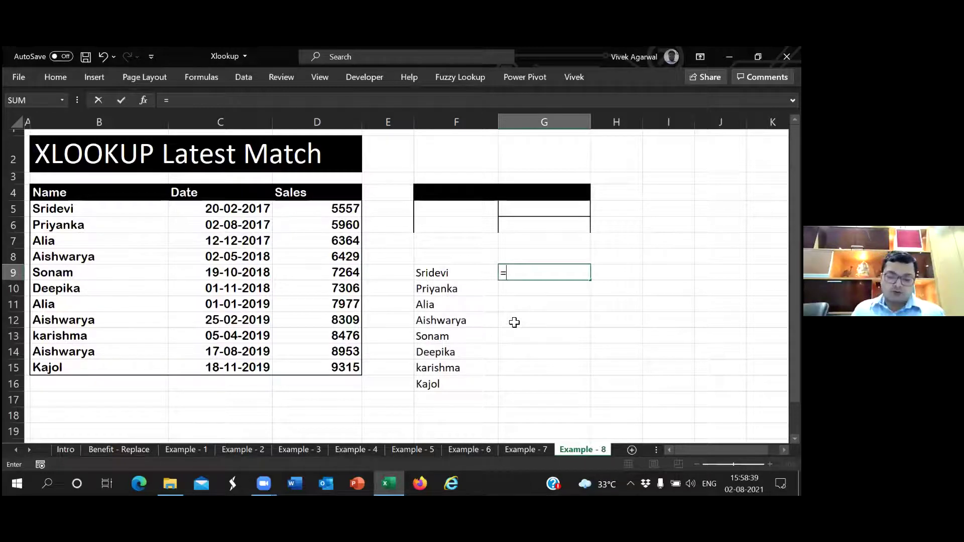
{"action": "type", "text": "sort"}
{"action": "key", "text": "Tab"}
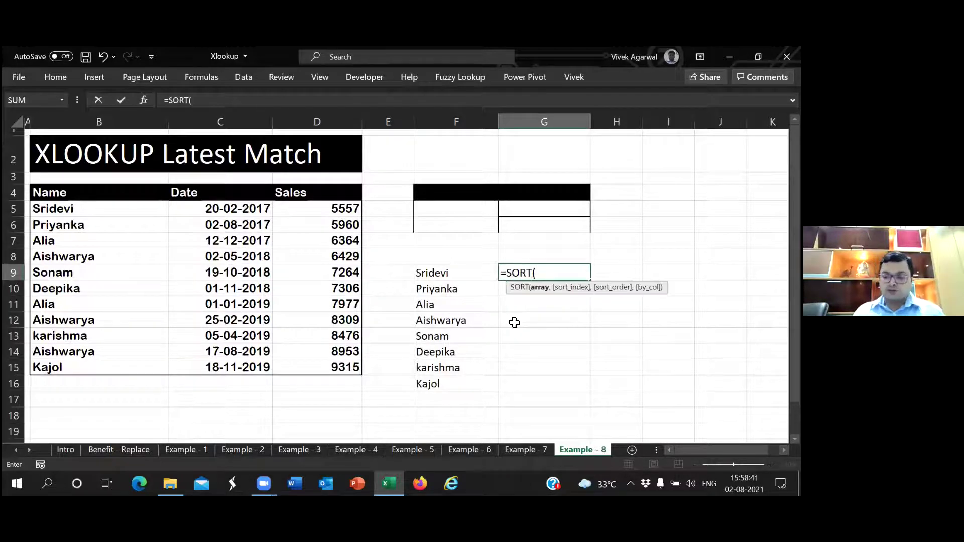
{"action": "type", "text": "uni"}
{"action": "key", "text": "Tab"}
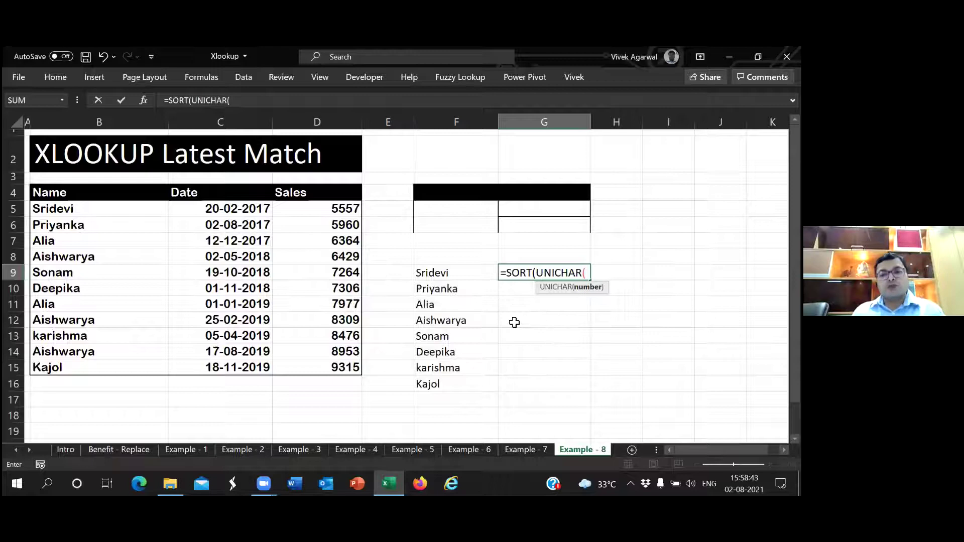
{"action": "key", "text": "BackSpace"}
{"action": "key", "text": "BackSpace"}
{"action": "key", "text": "BackSpace"}
{"action": "key", "text": "BackSpace"}
{"action": "key", "text": "BackSpace"}
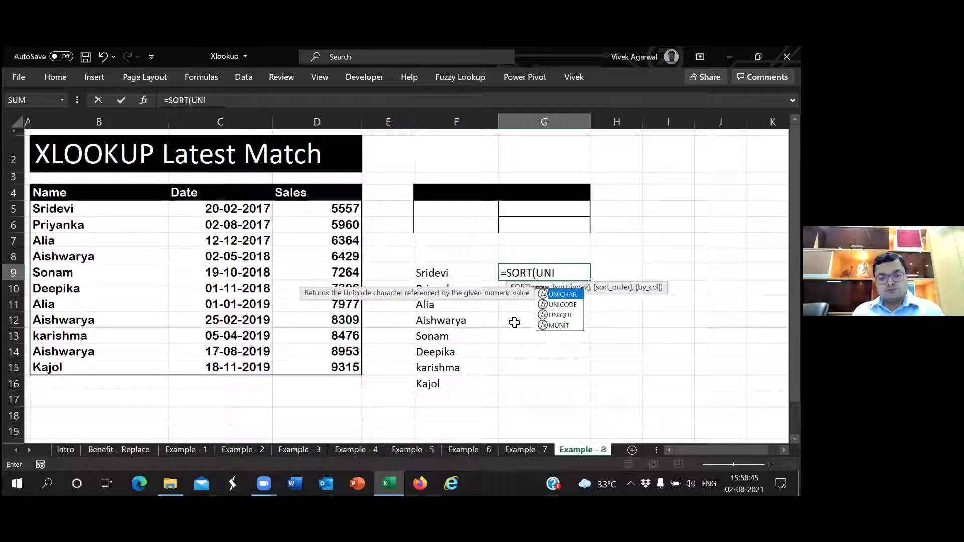
{"action": "type", "text": "q"}
{"action": "key", "text": "Tab"}
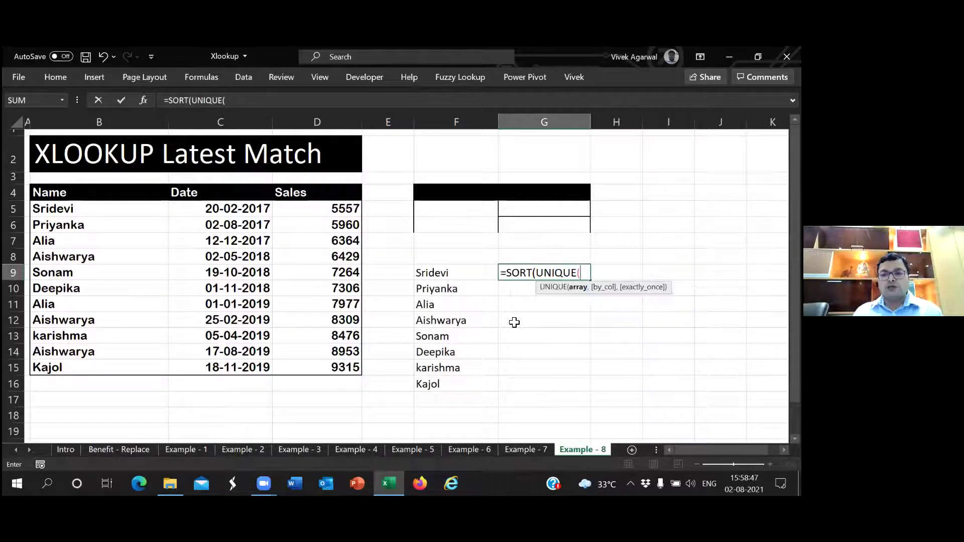
{"action": "left_click_drag", "start_coordinate": [129, 206], "coordinate": [123, 365]}
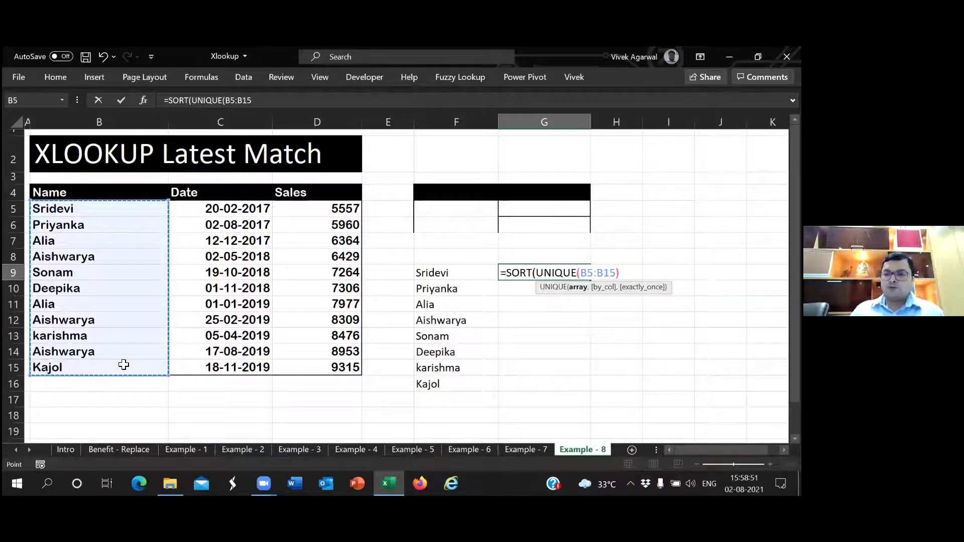
{"action": "key", "text": "Return"}
{"action": "key", "text": "Return"}
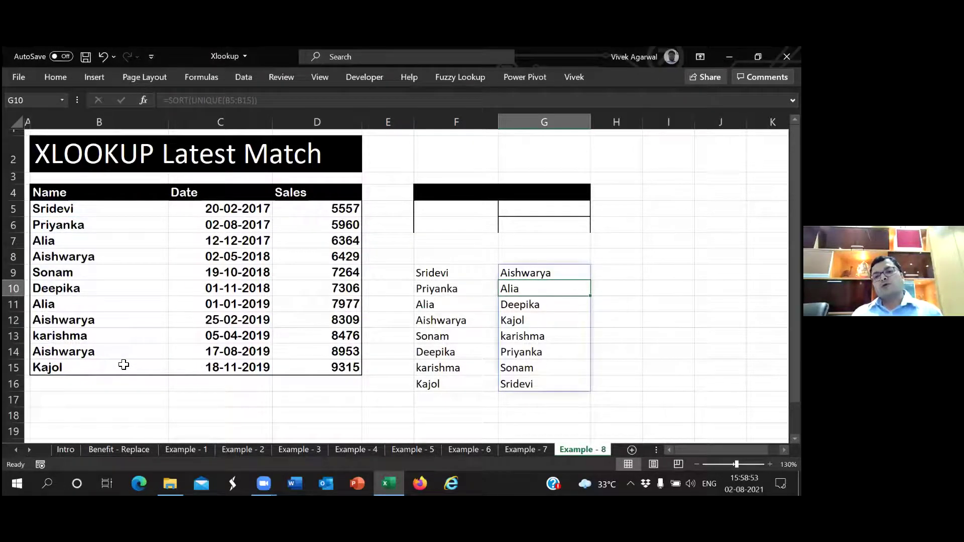
{"action": "key", "text": "Up"}
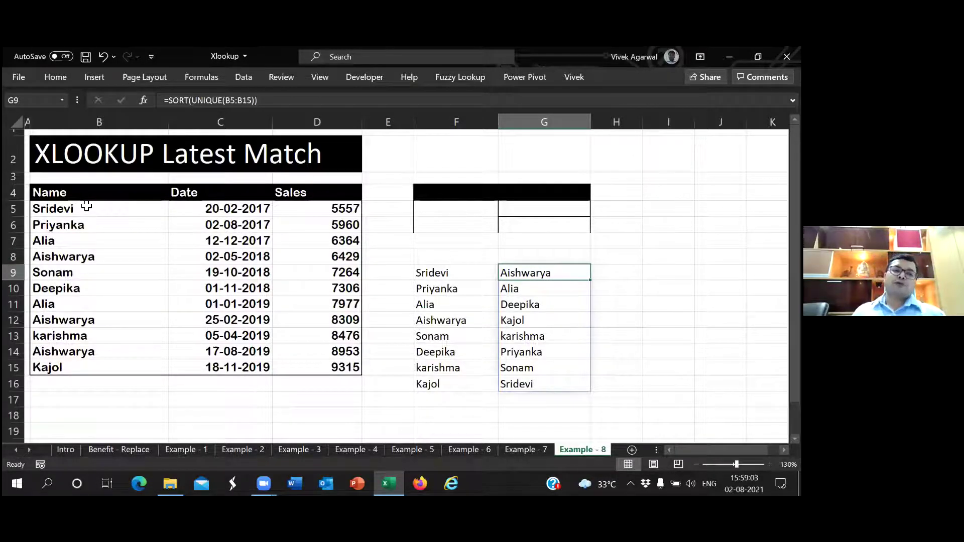
Step: Review the Name, Date, Sales table and the formulas in F9 and G9
{"action": "mouse_move", "coordinate": [87, 193]}
{"action": "left_mouse_down"}
{"action": "mouse_move", "coordinate": [176, 330]}
{"action": "mouse_move", "coordinate": [321, 372]}
{"action": "left_mouse_up"}
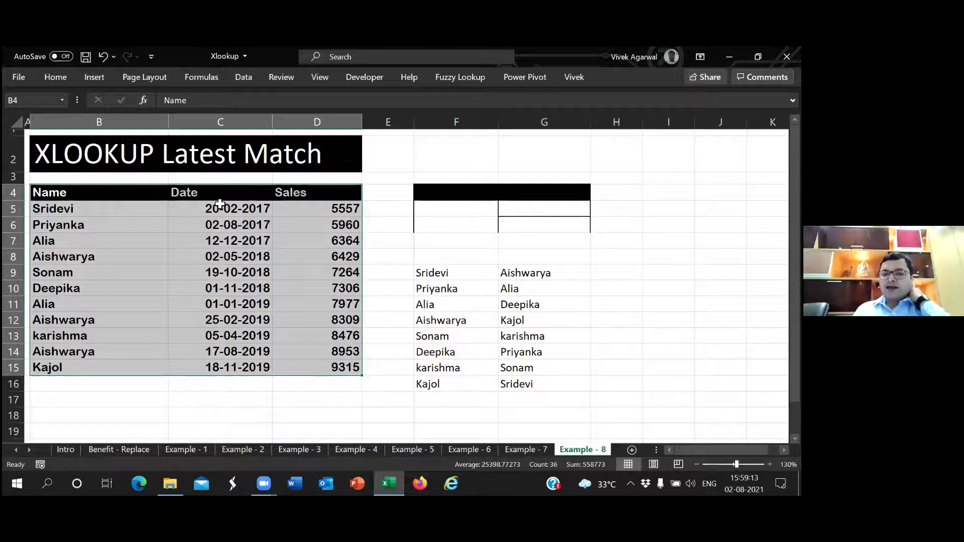
{"action": "left_click", "coordinate": [441, 274]}
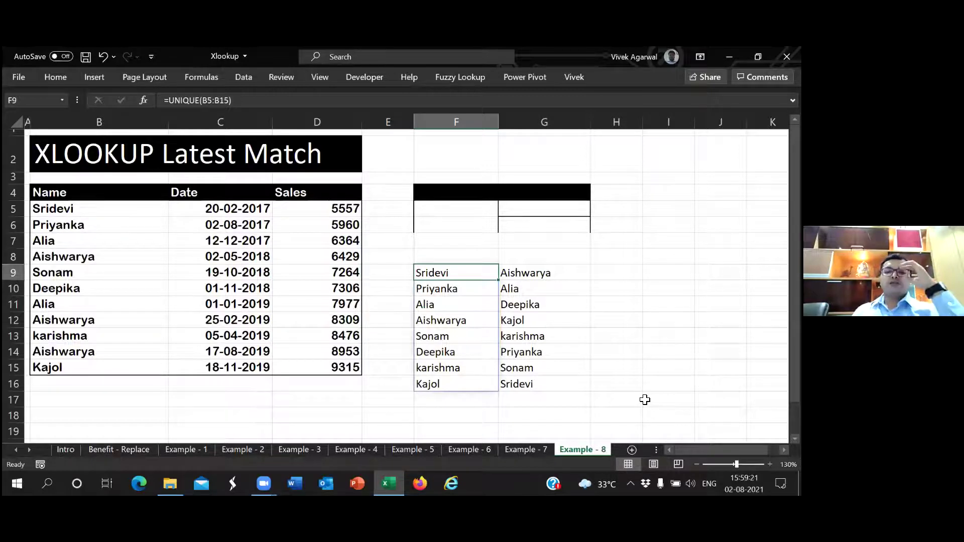
{"action": "key", "text": "Right"}
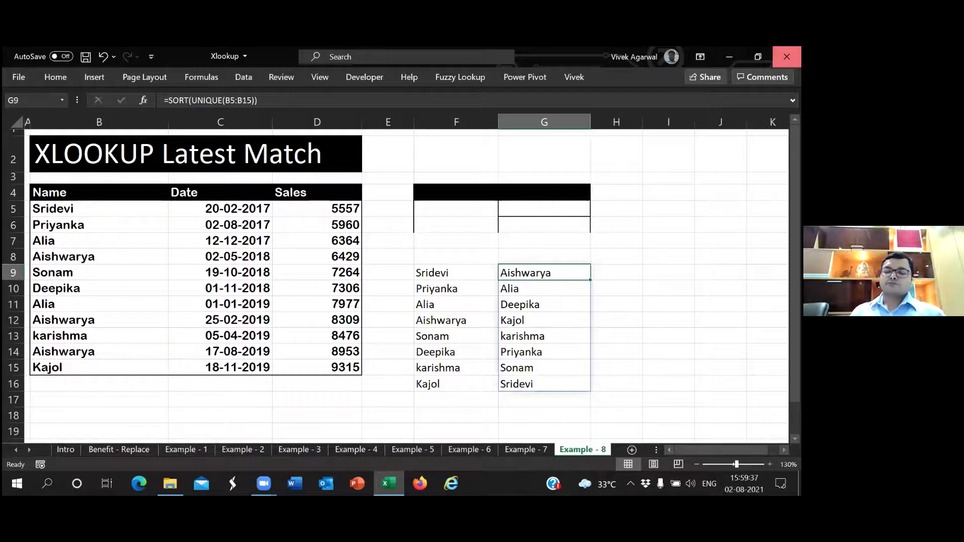
Step: Close the Xlookup workbook without saving and open zMisc from the training folder
{"action": "key", "text": "alt+F4"}
{"action": "left_click", "coordinate": [401, 280]}
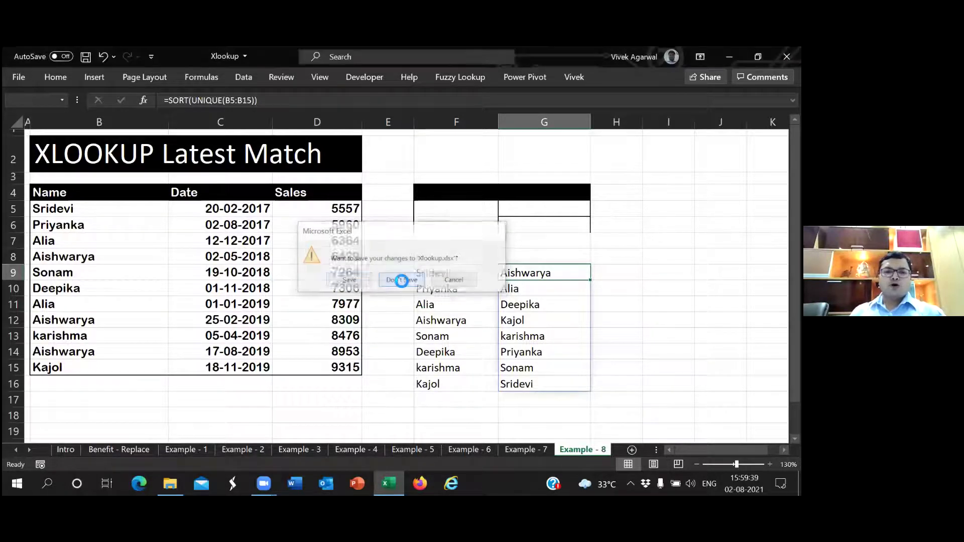
{"action": "key", "text": "BackSpace"}
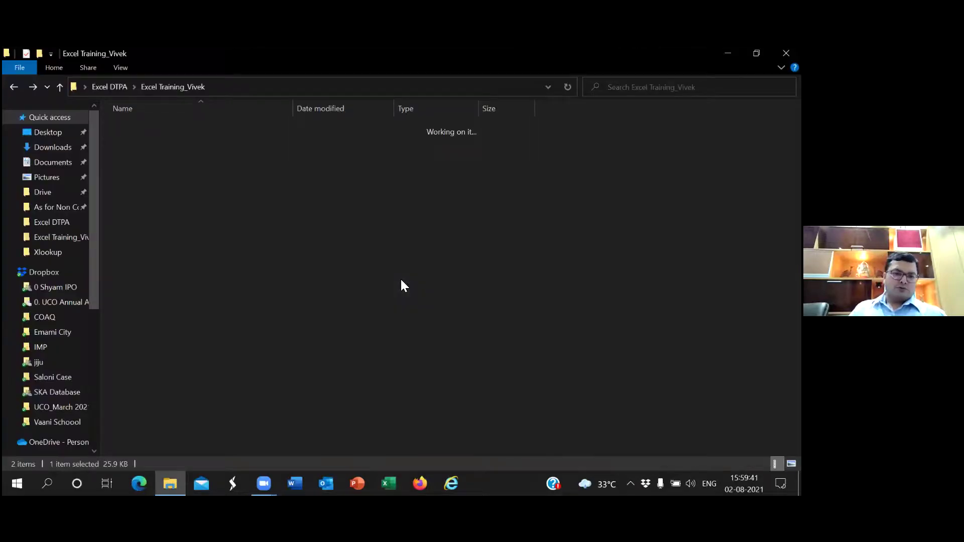
{"action": "key", "text": "Down"}
{"action": "key", "text": "Down"}
{"action": "key", "text": "Down"}
{"action": "key", "text": "Down"}
{"action": "key", "text": "Down"}
{"action": "key", "text": "Down"}
{"action": "key", "text": "Down"}
{"action": "key", "text": "Down"}
{"action": "key", "text": "Down"}
{"action": "key", "text": "Down"}
{"action": "key", "text": "Down"}
{"action": "key", "text": "Return"}
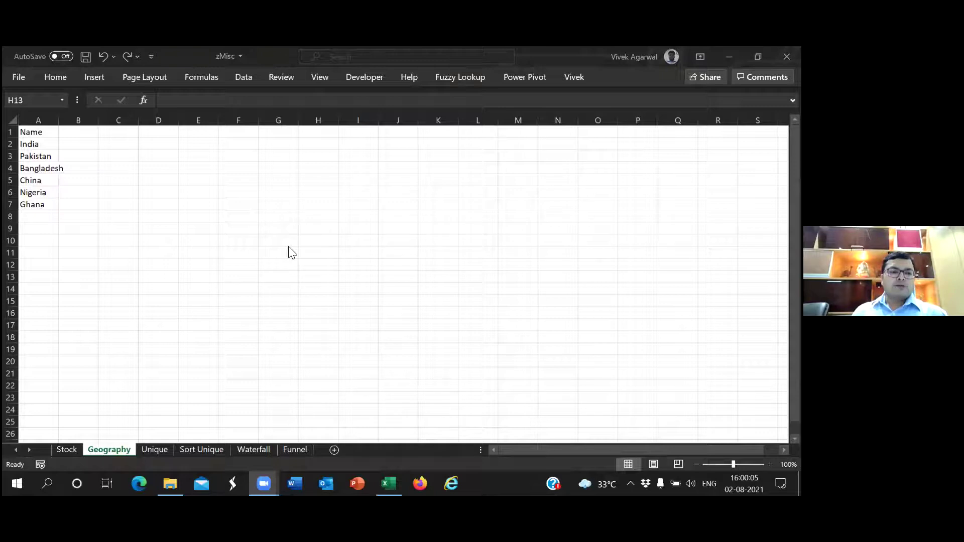
Step: Switch to the Stock sheet and zoom in on the company list
{"action": "left_click", "coordinate": [65, 446]}
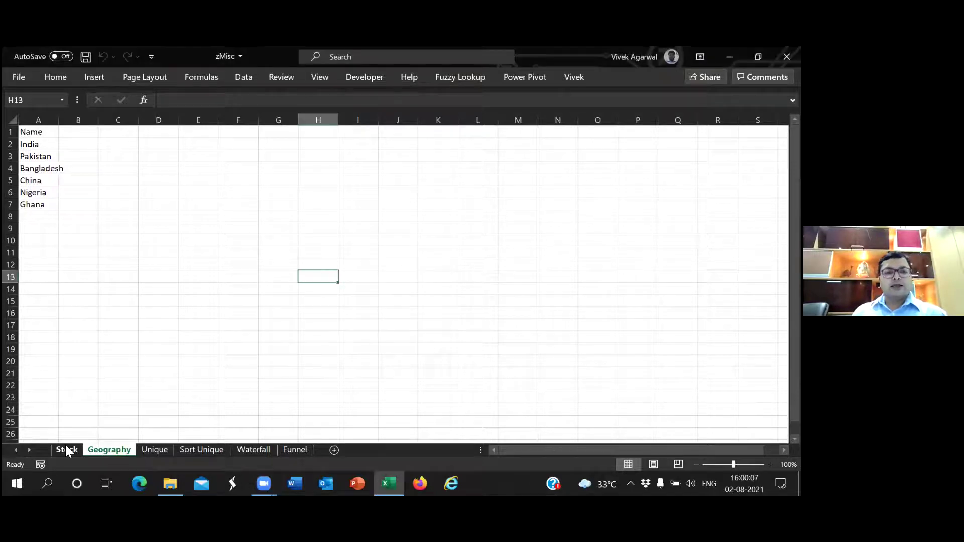
{"action": "left_click", "coordinate": [66, 448]}
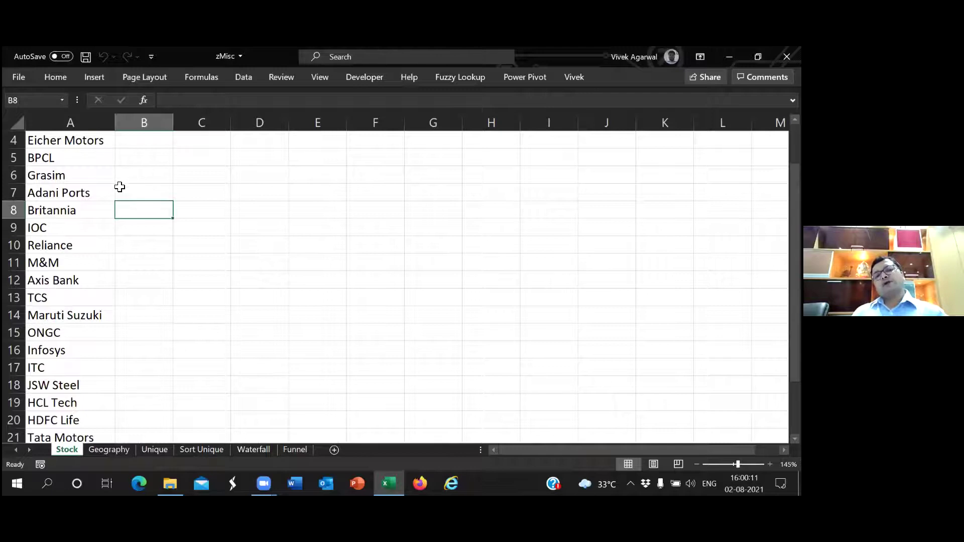
{"action": "scroll", "coordinate": [120, 186], "scroll_direction": "up", "scroll_amount": 3, "text": "ctrl"}
{"action": "key", "text": "Up"}
{"action": "key", "text": "Up"}
{"action": "key", "text": "Up"}
{"action": "key", "text": "Up"}
{"action": "key", "text": "Up"}
{"action": "key", "text": "Up"}
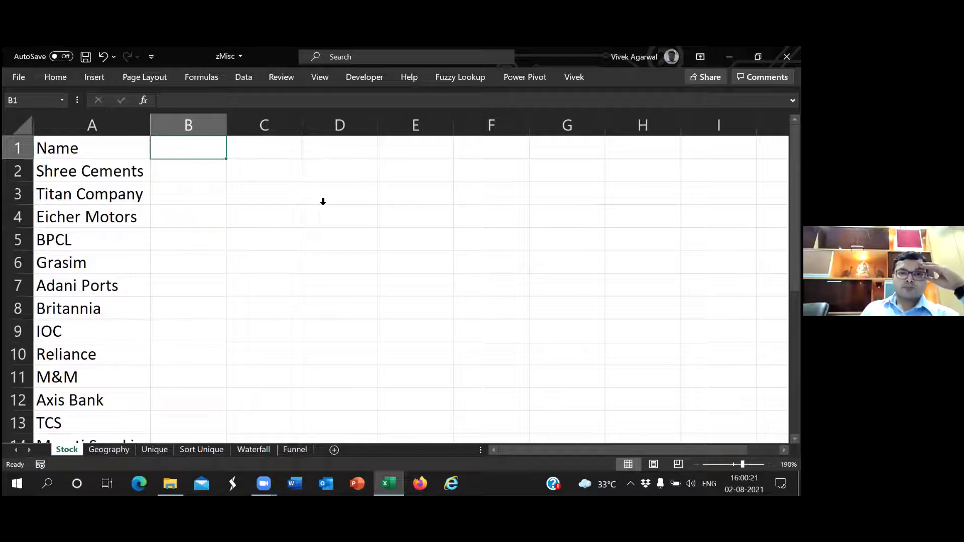
{"action": "key", "text": "alt+Tab"}
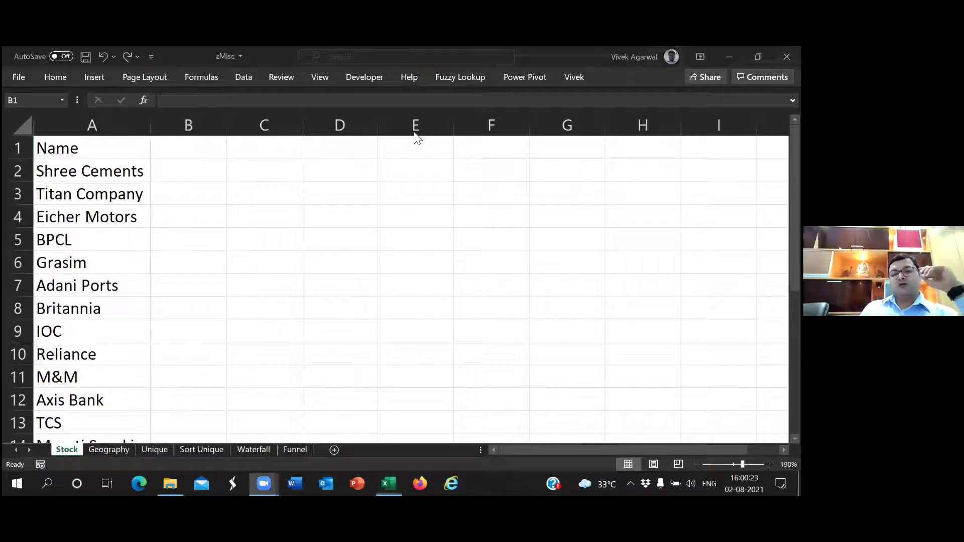
{"action": "left_click", "coordinate": [468, 52]}
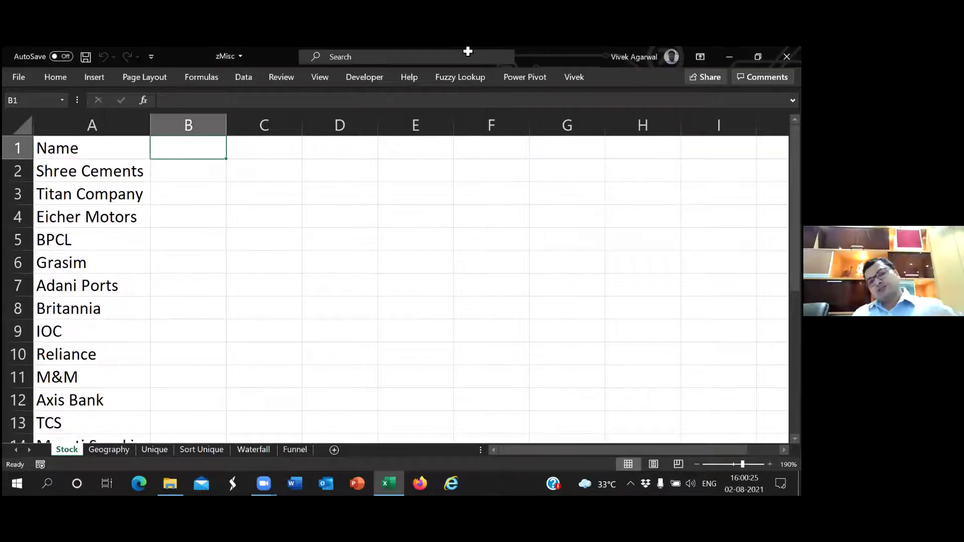
Step: Select the company names in A2:A24
{"action": "key", "text": "Left"}
{"action": "key", "text": "Down"}
{"action": "key", "text": "ctrl+Down"}
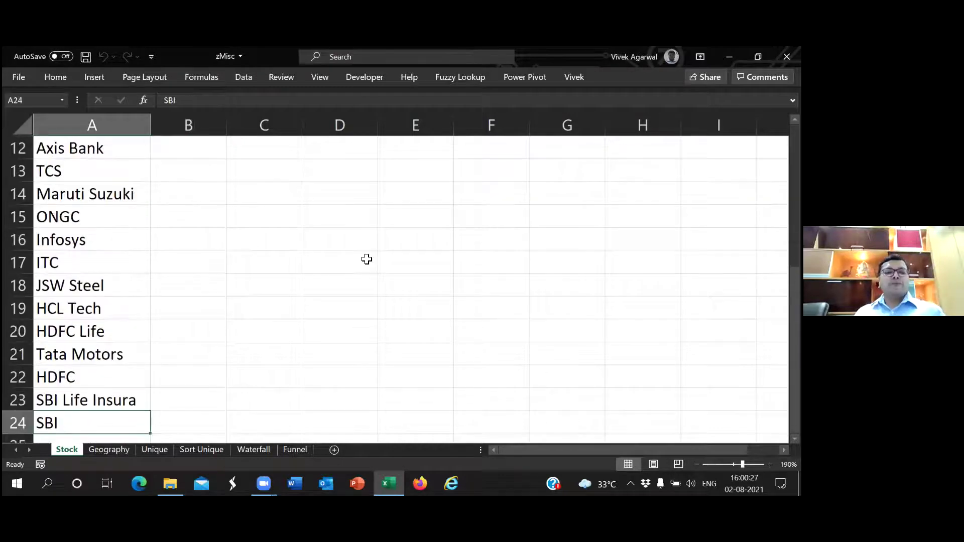
{"action": "key", "text": "ctrl+Up"}
{"action": "key", "text": "Down"}
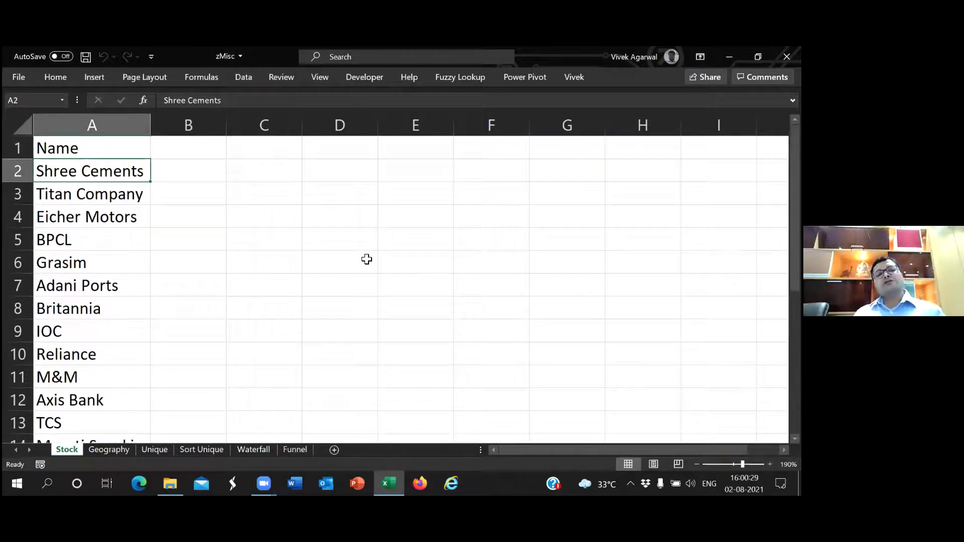
{"action": "key", "text": "ctrl+shift+Down"}
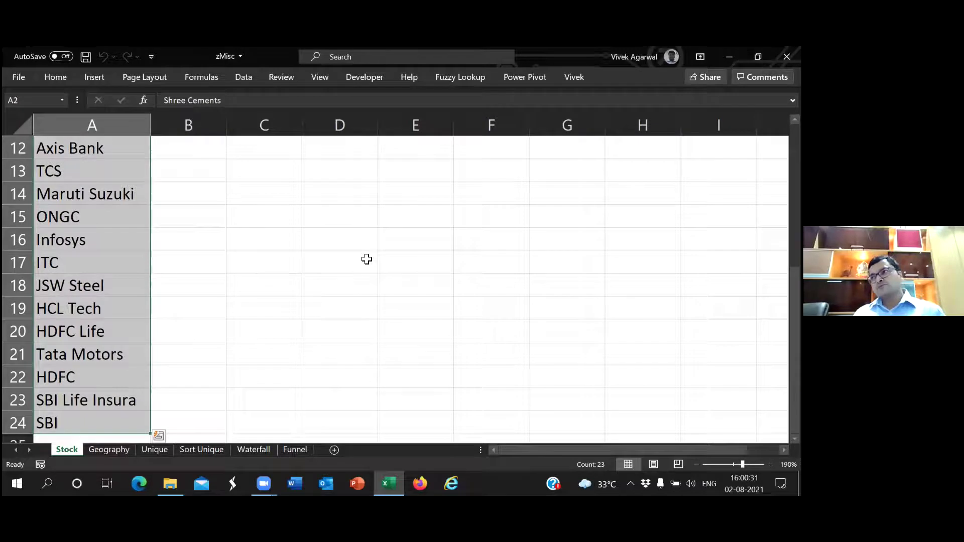
{"action": "key", "text": "Up"}
{"action": "key", "text": "Down"}
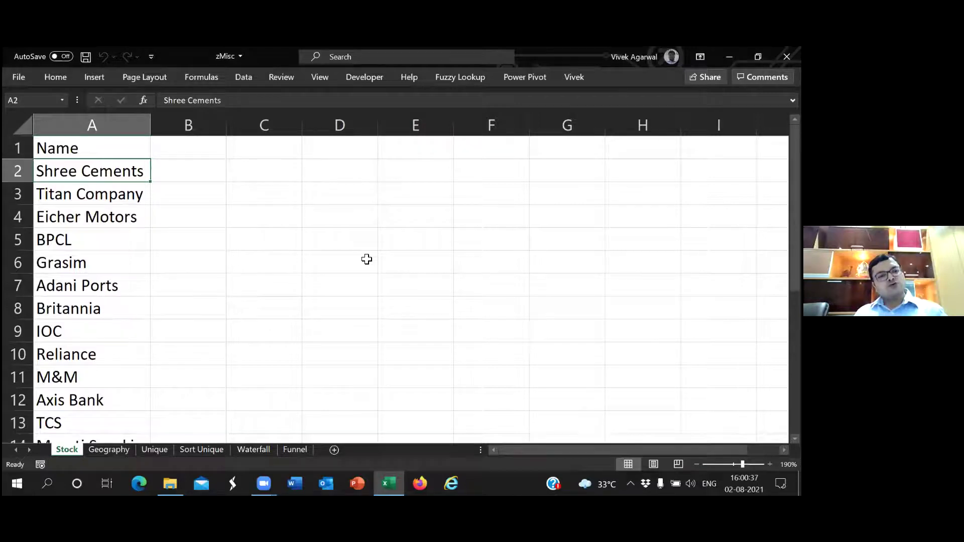
{"action": "key", "text": "ctrl+shift+Down"}
{"action": "key", "text": "ctrl+Up"}
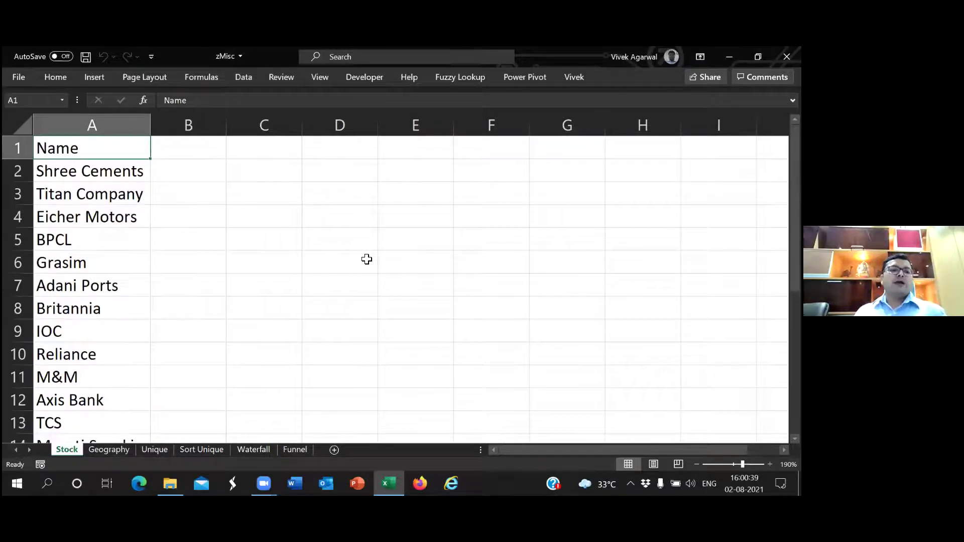
{"action": "key", "text": "Down"}
{"action": "key", "text": "ctrl+shift+Down"}
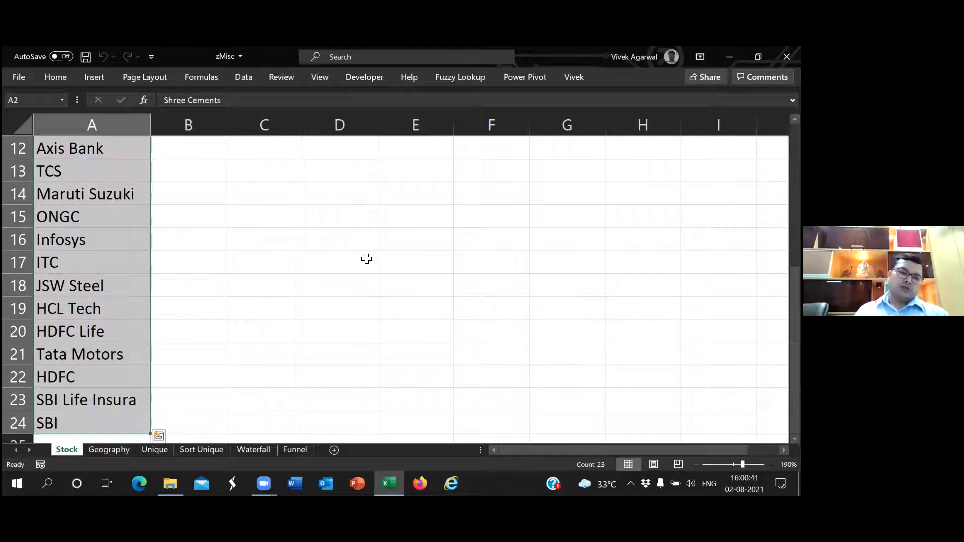
{"action": "key", "text": "ctrl+Up"}
{"action": "key", "text": "Down"}
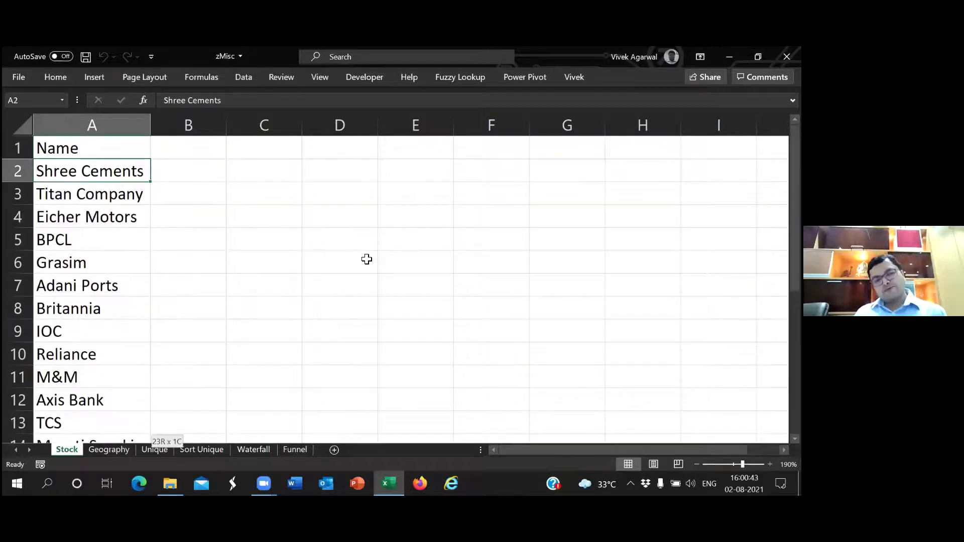
{"action": "key", "text": "ctrl+shift+Down"}
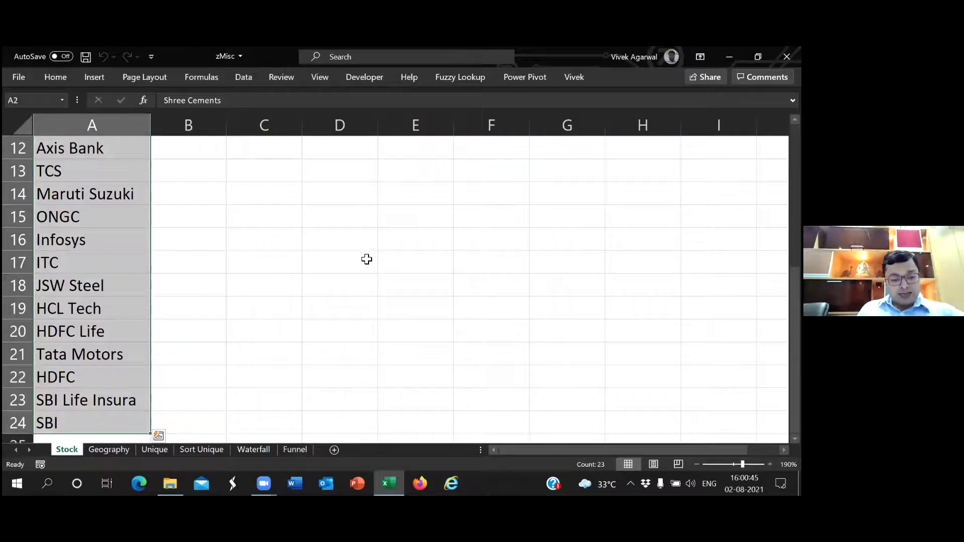
Step: Restore the full ribbon and browse through the Insert, Home and Data commands
{"action": "key", "text": "ctrl+F1"}
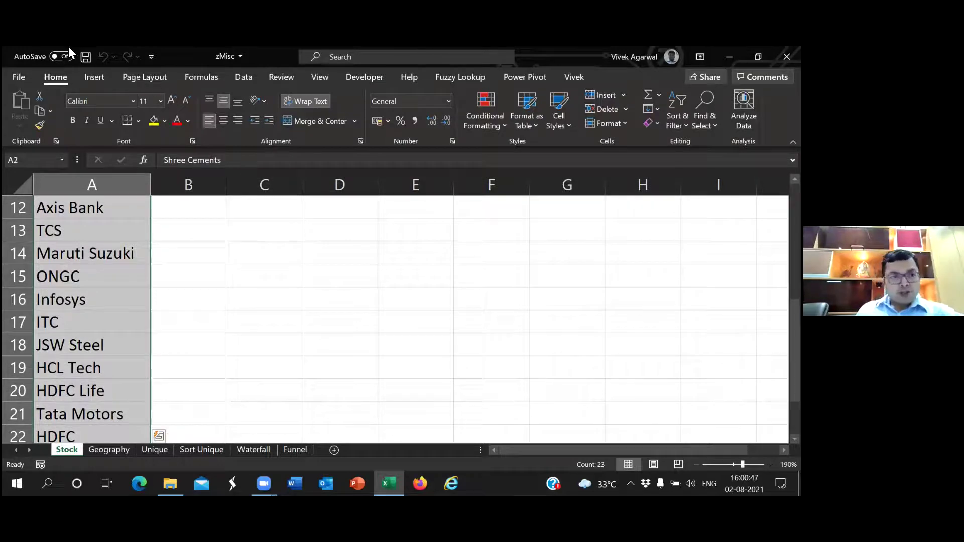
{"action": "left_click", "coordinate": [98, 79]}
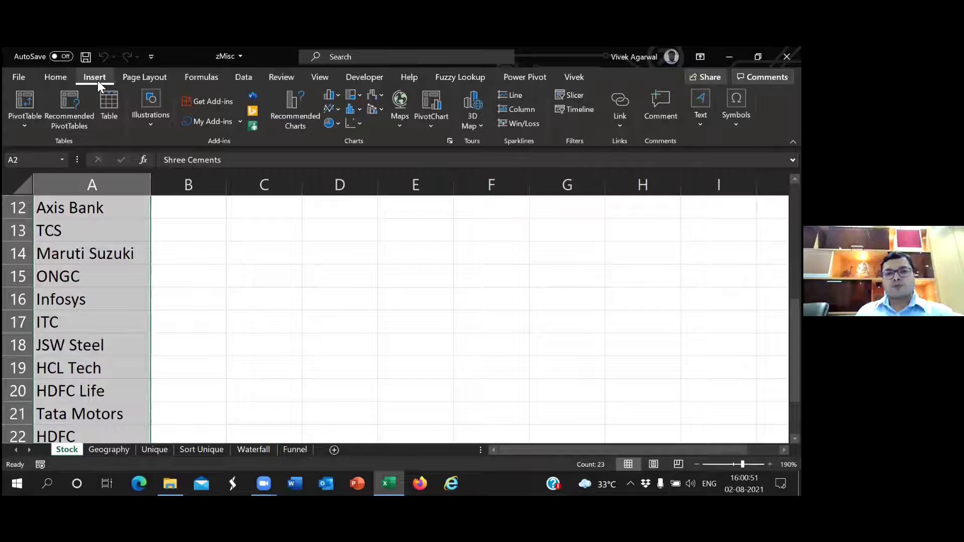
{"action": "left_click", "coordinate": [61, 78]}
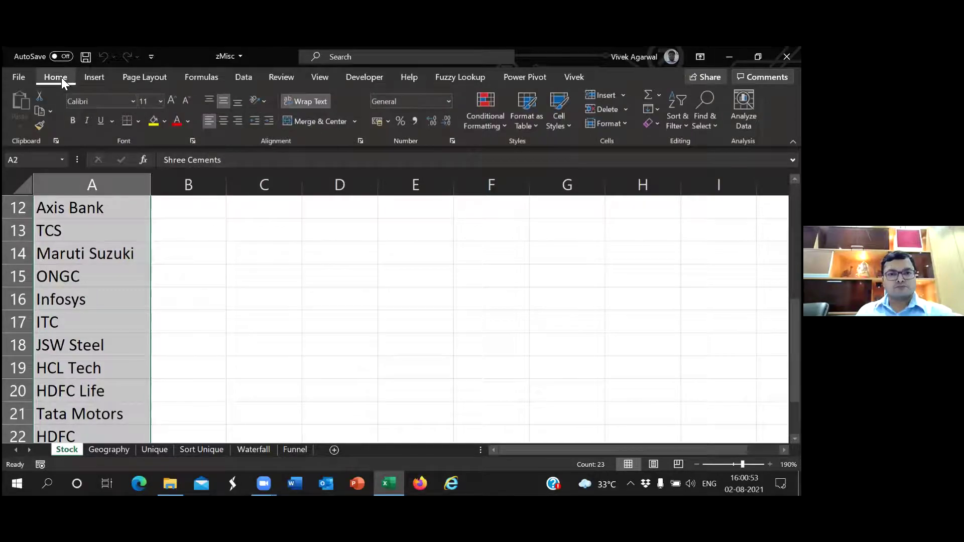
{"action": "left_click", "coordinate": [248, 78]}
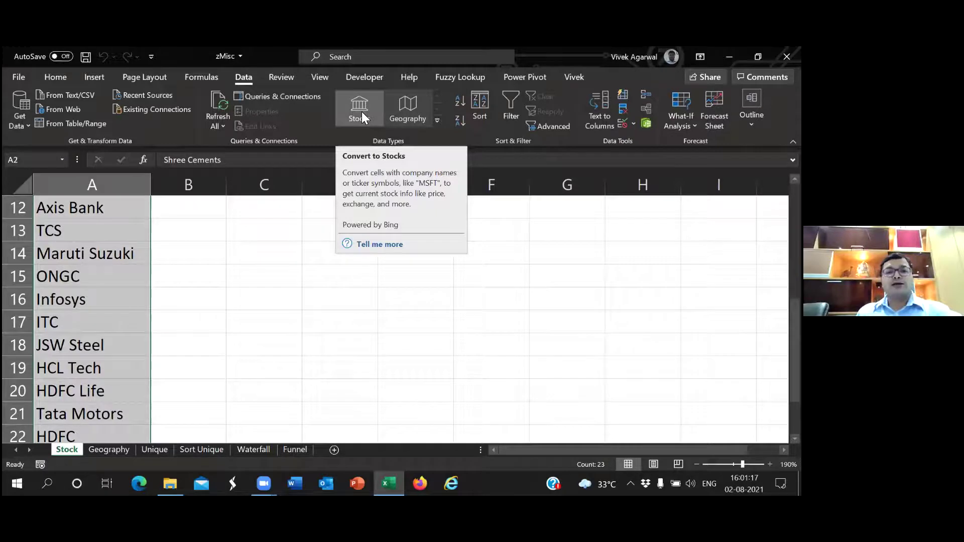
Step: Convert the selected company names to Stocks data and auto-fit all row heights
{"action": "left_click", "coordinate": [362, 113]}
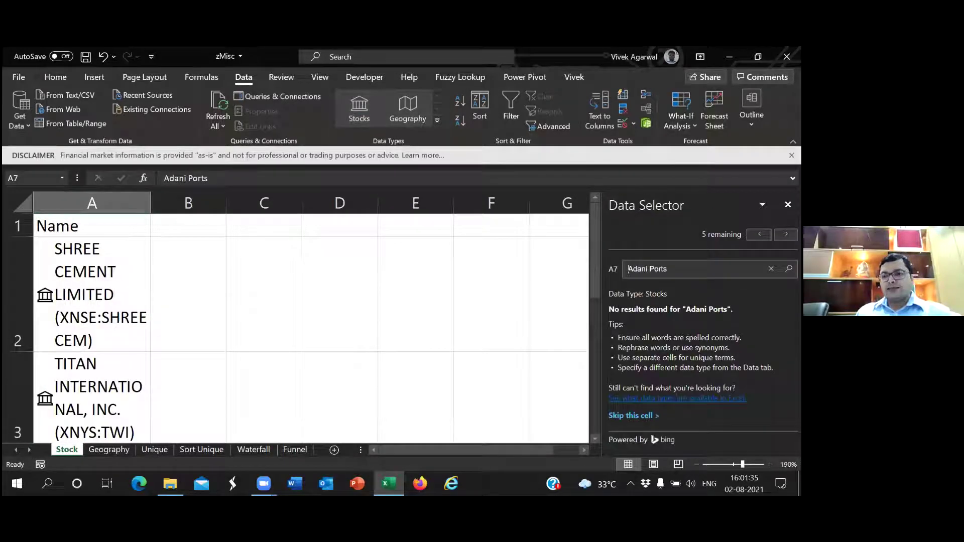
{"action": "key", "text": "Escape"}
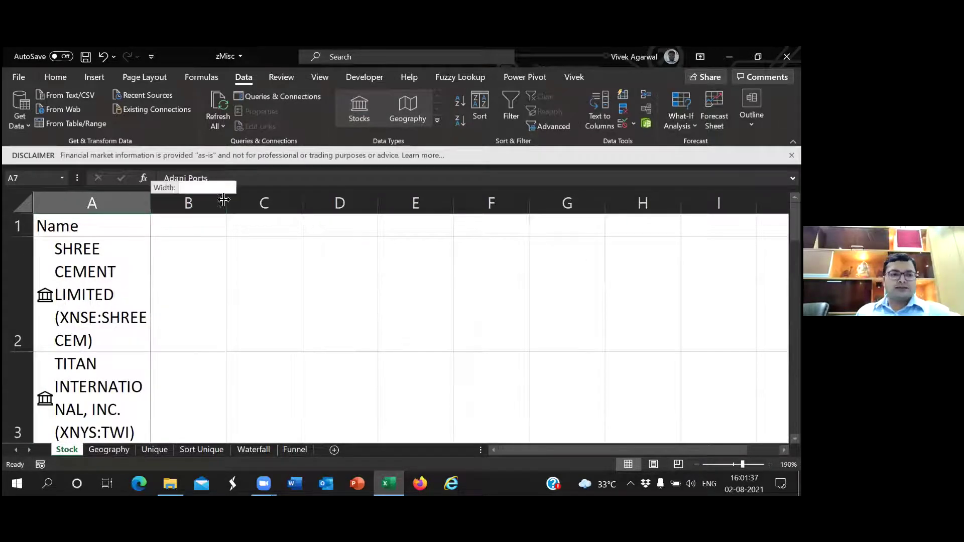
{"action": "left_click_drag", "start_coordinate": [150, 203], "coordinate": [352, 236]}
{"action": "left_click", "coordinate": [24, 206]}
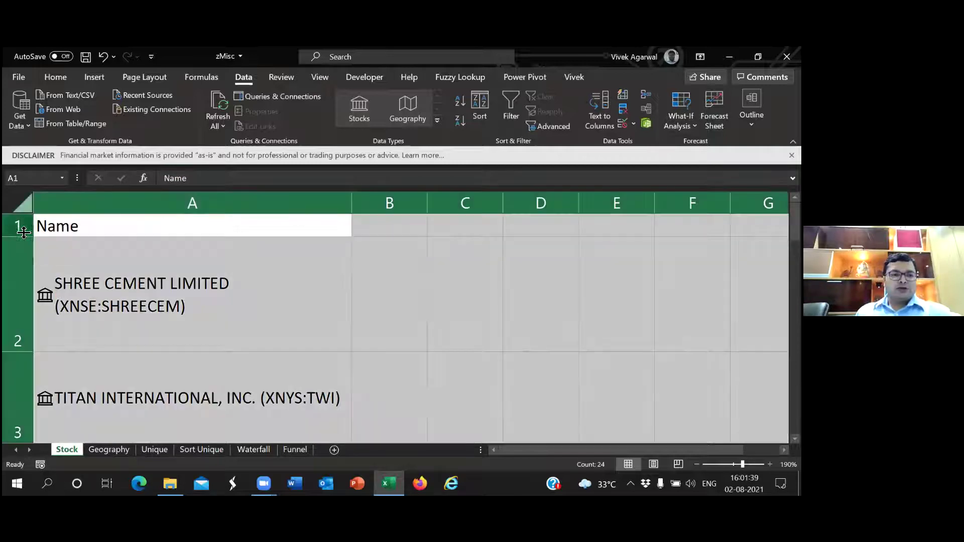
{"action": "double_click", "coordinate": [23, 238]}
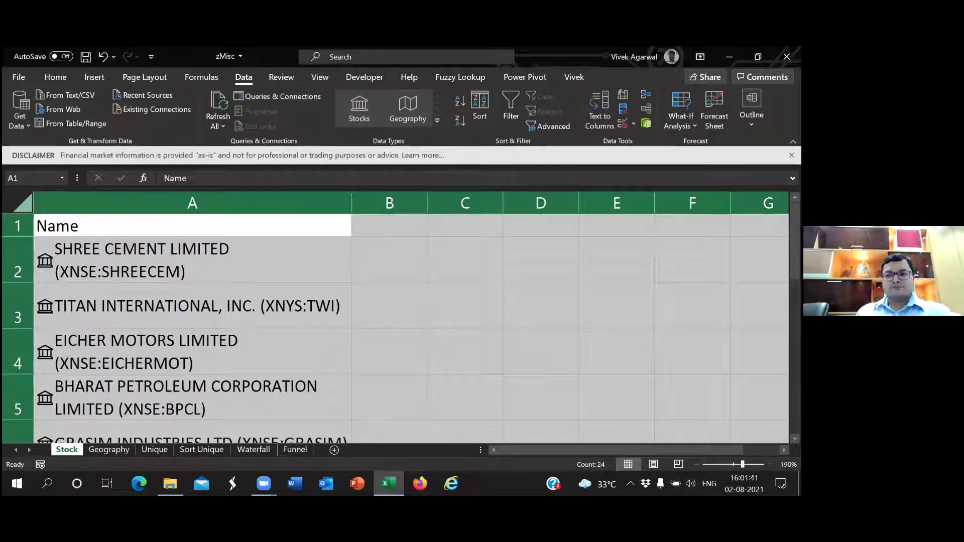
Step: Widen column A further so every stock name fits on one line
{"action": "left_click_drag", "start_coordinate": [352, 189], "coordinate": [437, 196]}
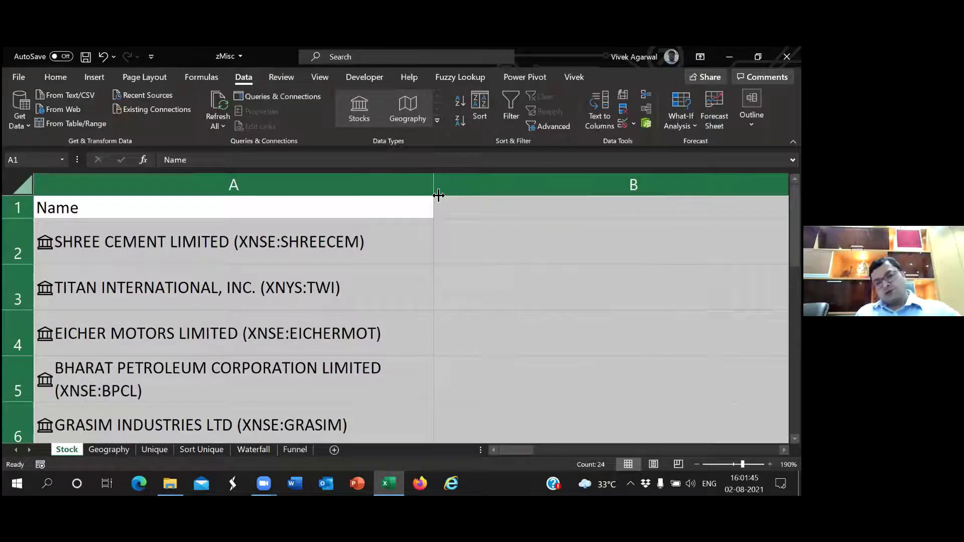
{"action": "scroll", "coordinate": [438, 198], "scroll_direction": "down", "scroll_amount": 1, "text": "ctrl"}
{"action": "scroll", "coordinate": [439, 196], "scroll_direction": "down", "scroll_amount": 2, "text": "ctrl"}
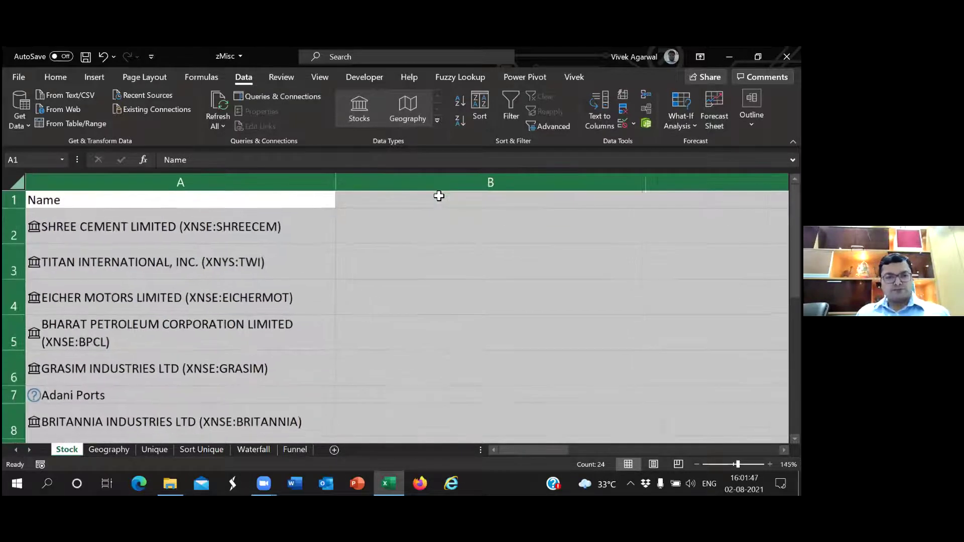
{"action": "scroll", "coordinate": [282, 296], "scroll_direction": "down", "scroll_amount": 2, "text": "ctrl"}
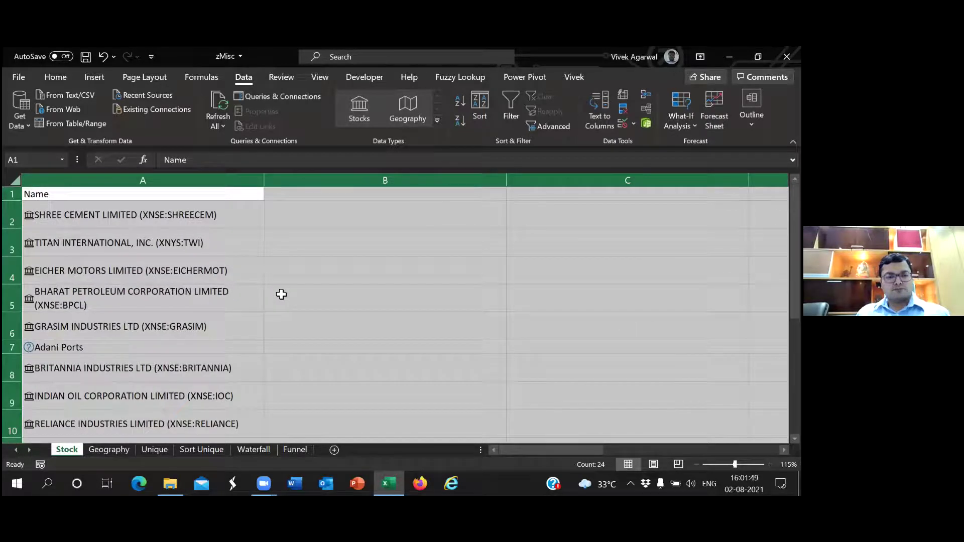
{"action": "scroll", "coordinate": [281, 296], "scroll_direction": "down", "scroll_amount": 1, "text": "ctrl"}
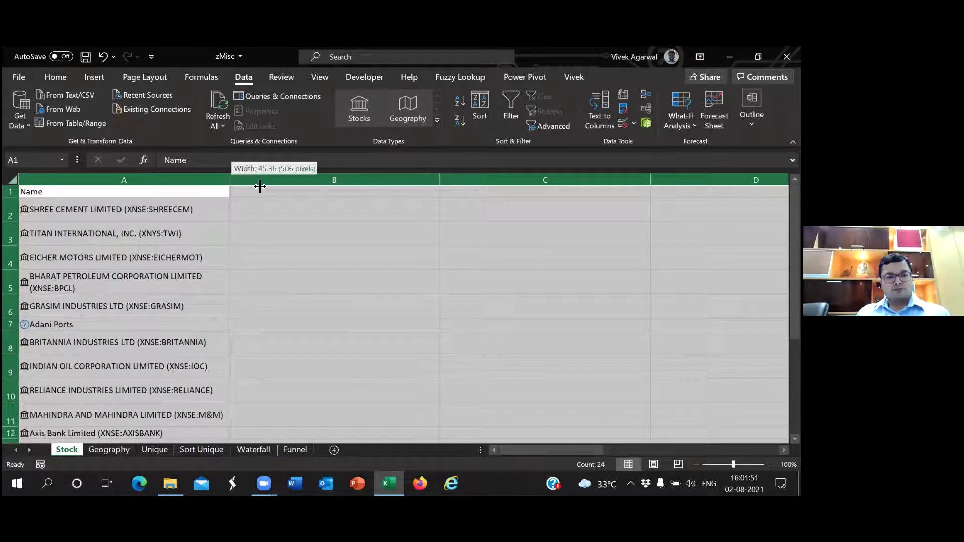
{"action": "left_click_drag", "start_coordinate": [230, 181], "coordinate": [261, 187]}
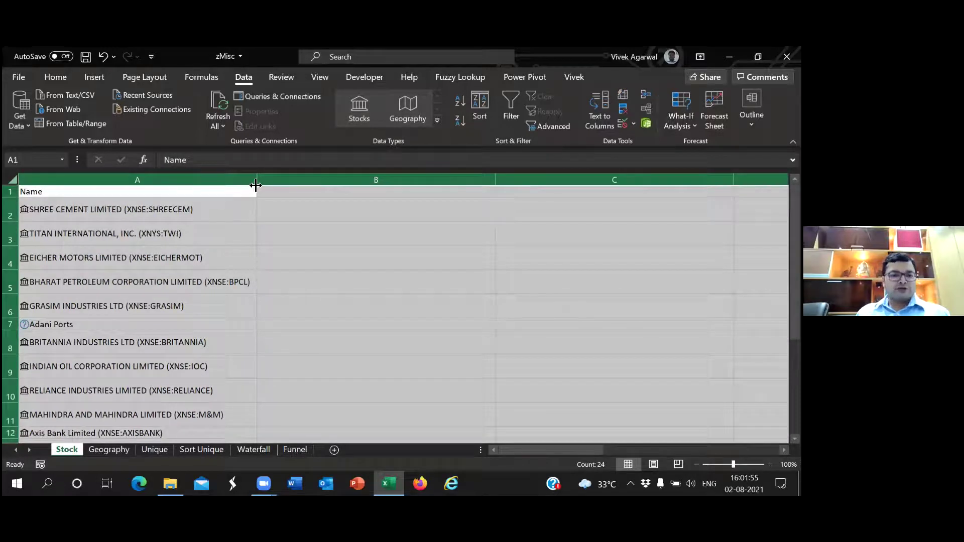
Step: Auto-fit every row height on the Stock sheet
{"action": "left_click", "coordinate": [343, 244]}
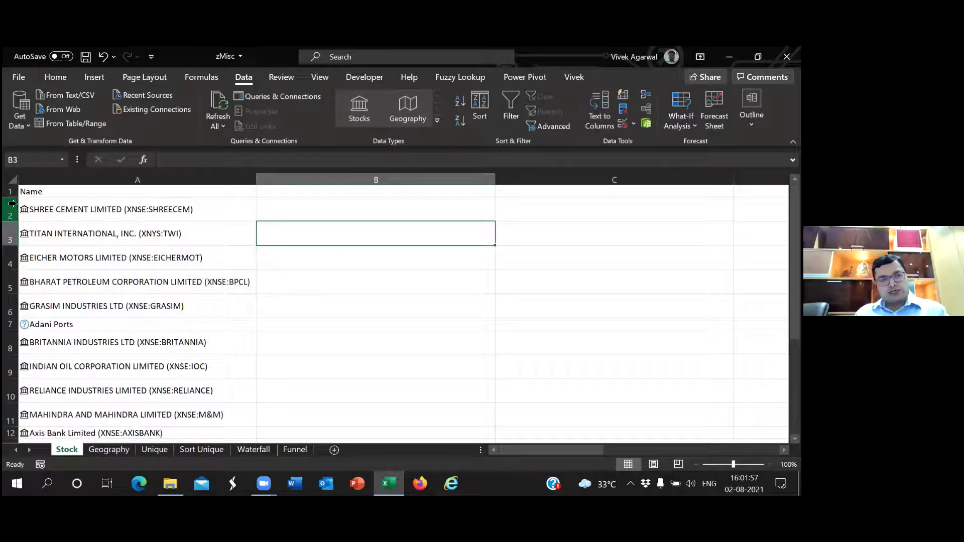
{"action": "left_click", "coordinate": [11, 180]}
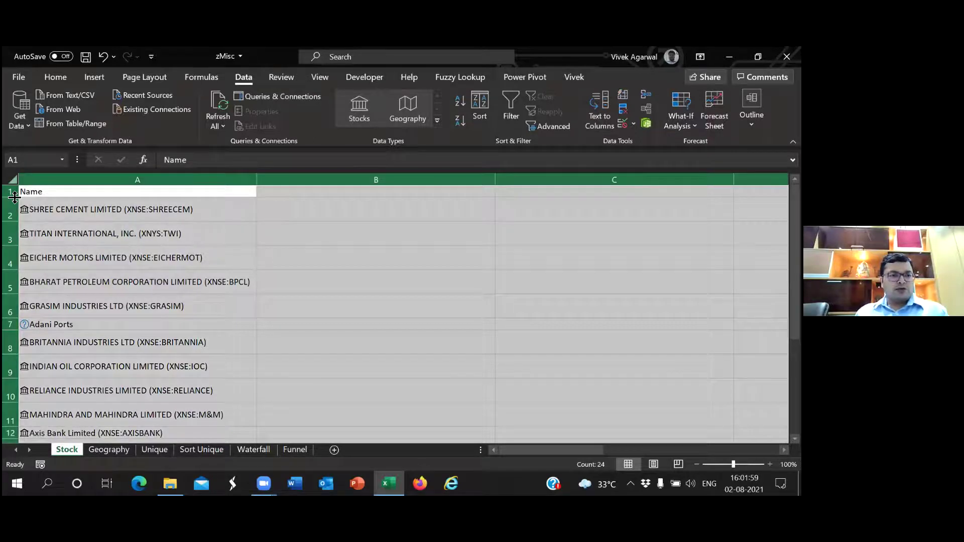
{"action": "double_click", "coordinate": [13, 198]}
Step: Delete the unrecognised Adani Ports and Maruti Suzuki rows
{"action": "left_click", "coordinate": [233, 205]}
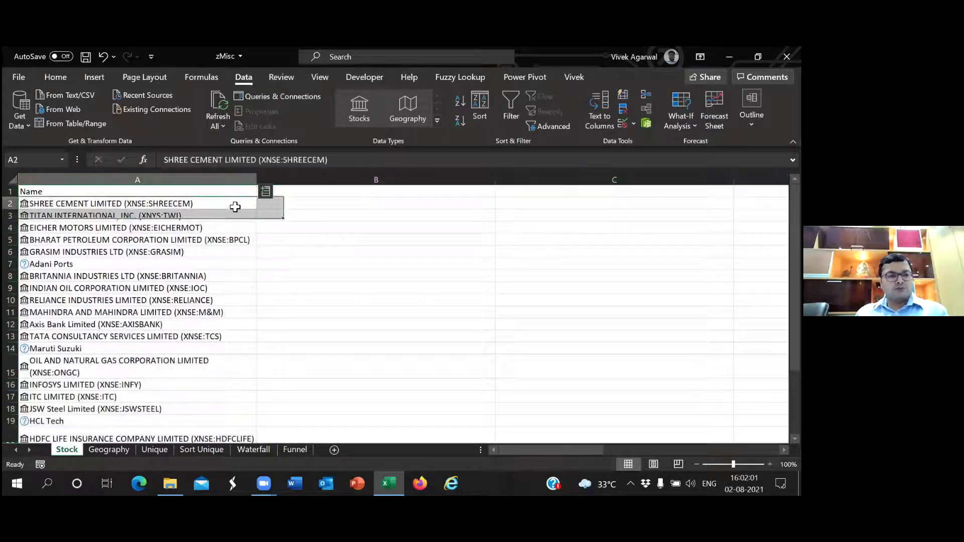
{"action": "left_click", "coordinate": [316, 264]}
{"action": "key", "text": "shift+space"}
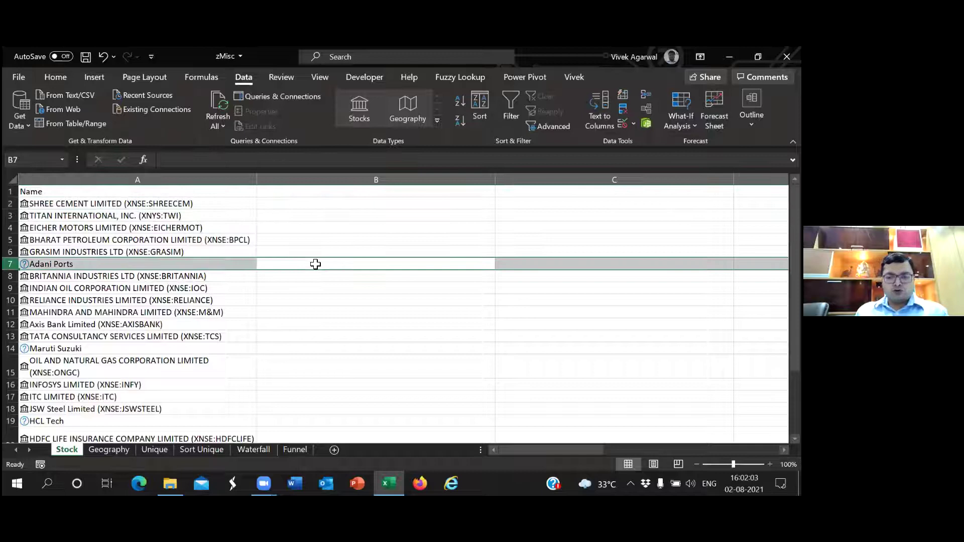
{"action": "key", "text": "ctrl+minus"}
{"action": "key", "text": "Left"}
{"action": "key", "text": "Down"}
{"action": "key", "text": "Down"}
{"action": "key", "text": "Down"}
{"action": "key", "text": "Down"}
{"action": "key", "text": "Down"}
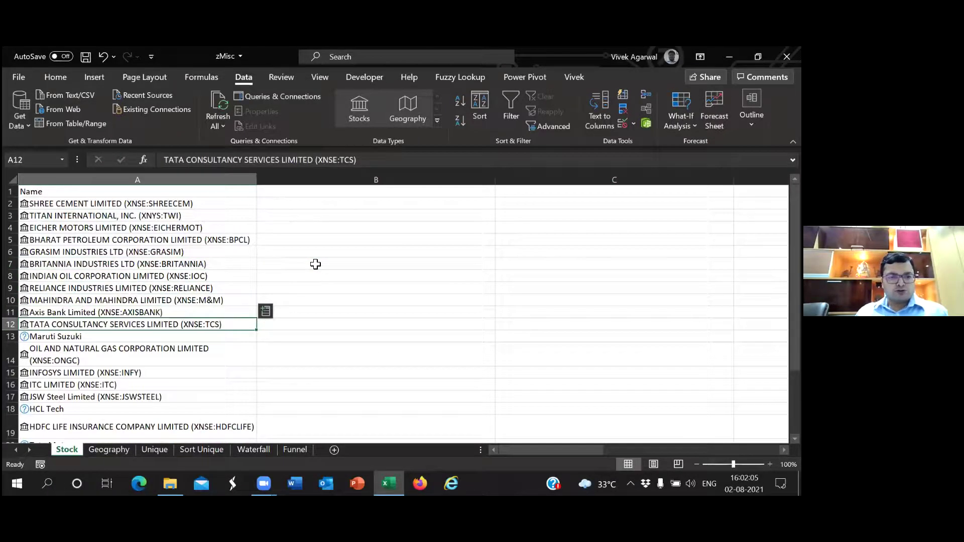
{"action": "key", "text": "Down"}
{"action": "key", "text": "shift+space"}
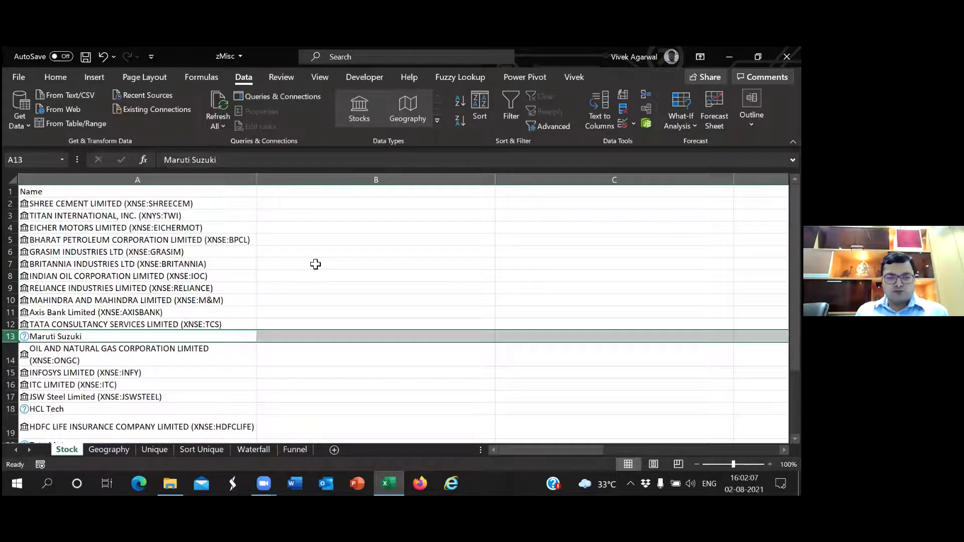
{"action": "key", "text": "ctrl+minus"}
Step: Delete the HCL Tech, SBI Life Insura and Tata Motors rows, then return to the top
{"action": "key", "text": "Down"}
{"action": "key", "text": "Down"}
{"action": "key", "text": "Down"}
{"action": "key", "text": "Down"}
{"action": "key", "text": "shift+space"}
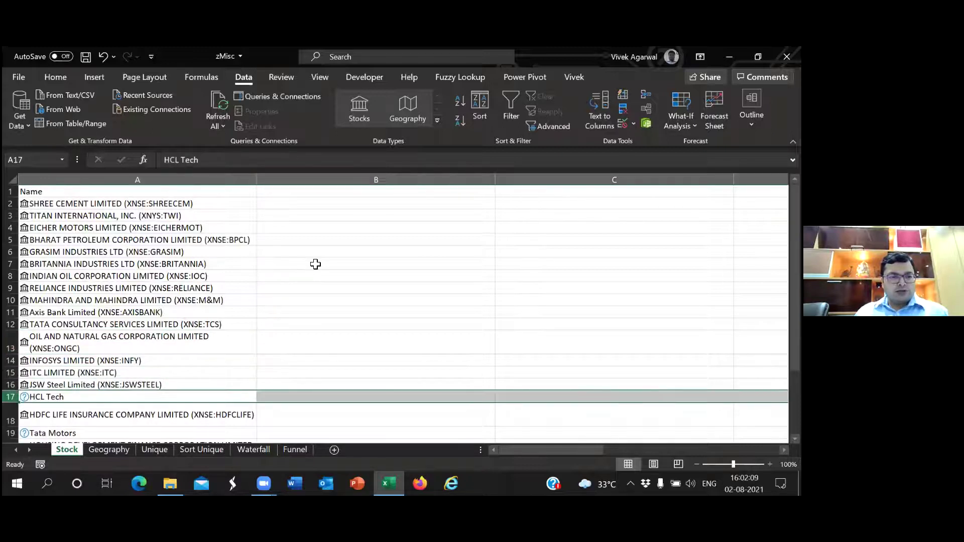
{"action": "key", "text": "ctrl+minus"}
{"action": "key", "text": "Down"}
{"action": "key", "text": "Down"}
{"action": "key", "text": "Down"}
{"action": "key", "text": "Down"}
{"action": "key", "text": "Down"}
{"action": "key", "text": "Down"}
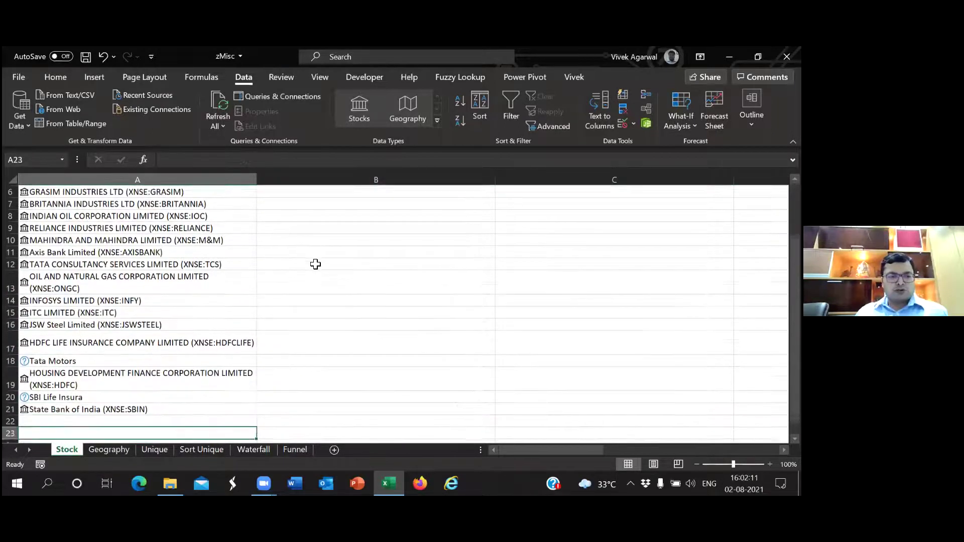
{"action": "key", "text": "Up"}
{"action": "key", "text": "Up"}
{"action": "key", "text": "Up"}
{"action": "key", "text": "shift+space"}
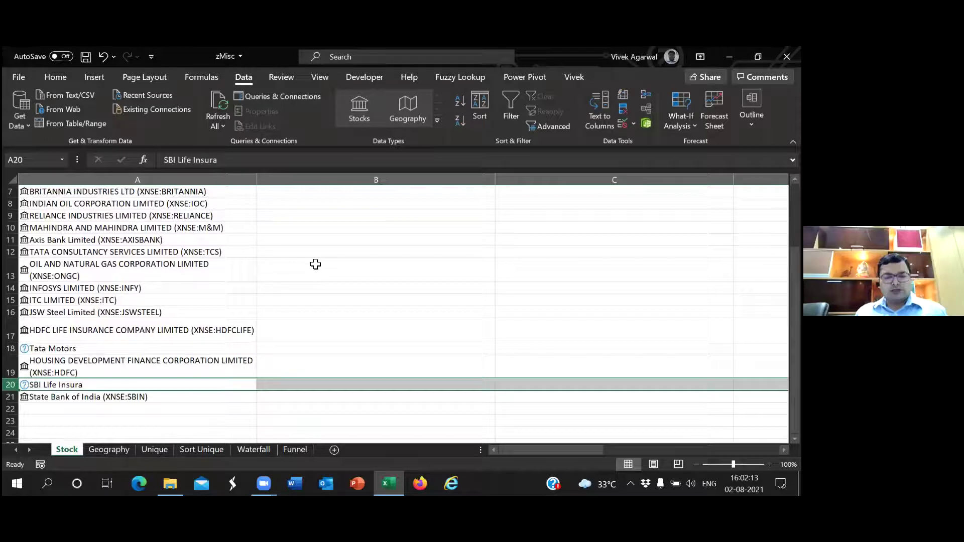
{"action": "key", "text": "ctrl+minus"}
{"action": "key", "text": "Up"}
{"action": "key", "text": "Up"}
{"action": "key", "text": "Up"}
{"action": "key", "text": "Down"}
{"action": "key", "text": "shift+space"}
{"action": "key", "text": "ctrl+minus"}
{"action": "key", "text": "ctrl+Home"}
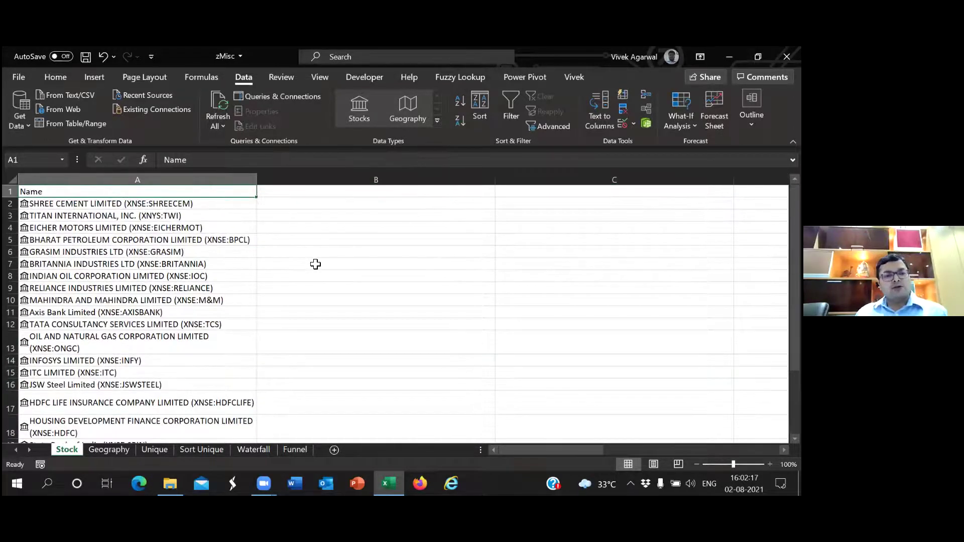
{"action": "key", "text": "Down"}
Step: Fill column B with the 52 week high for all stock names, then autofit it
{"action": "left_click", "coordinate": [267, 192]}
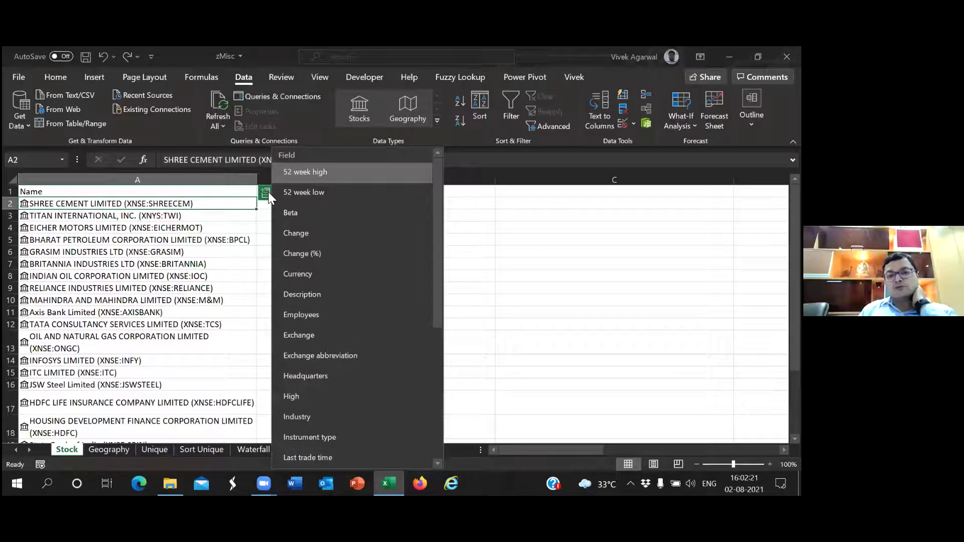
{"action": "left_click", "coordinate": [295, 173]}
{"action": "left_click", "coordinate": [297, 171]}
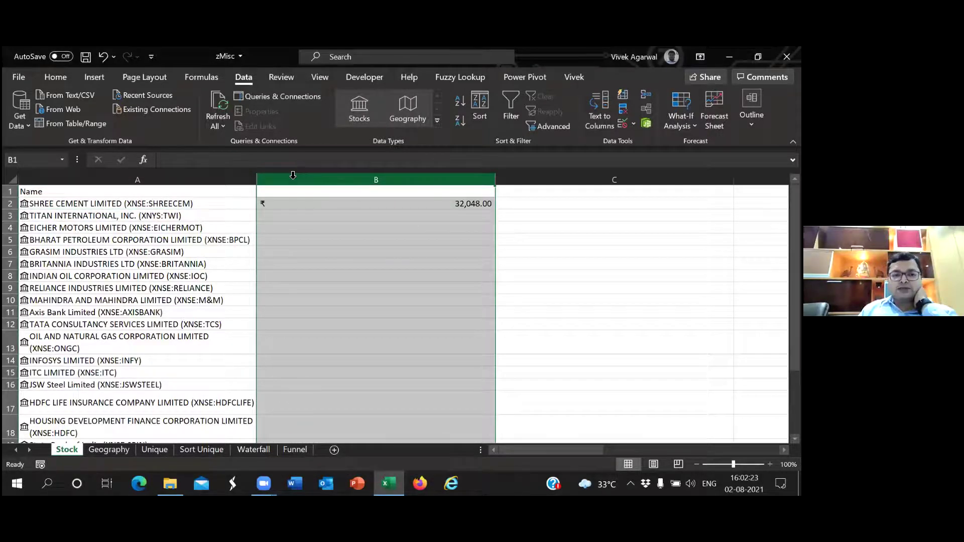
{"action": "left_click", "coordinate": [210, 203]}
{"action": "key", "text": "ctrl+z"}
{"action": "left_click", "coordinate": [210, 204]}
{"action": "key", "text": "ctrl+shift+Down"}
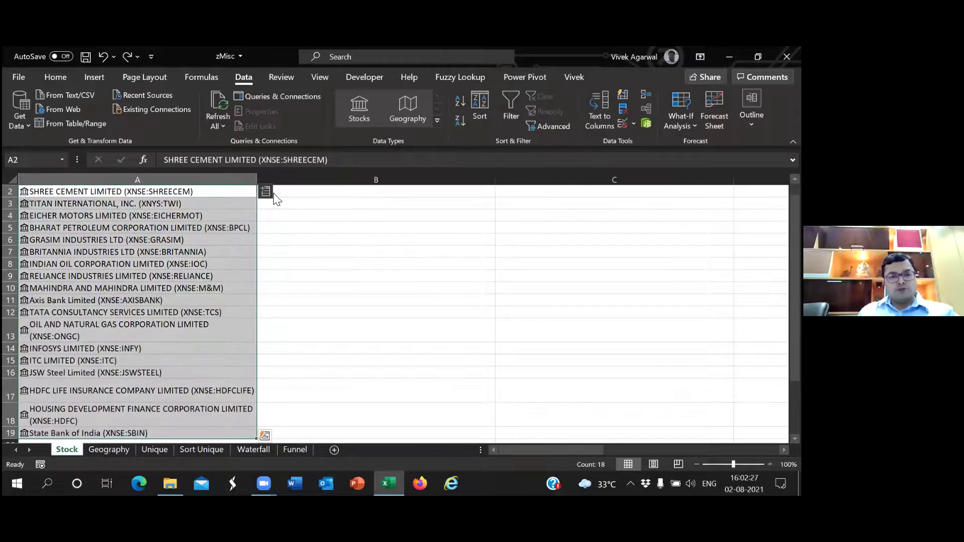
{"action": "left_click", "coordinate": [265, 193]}
{"action": "left_click", "coordinate": [301, 178]}
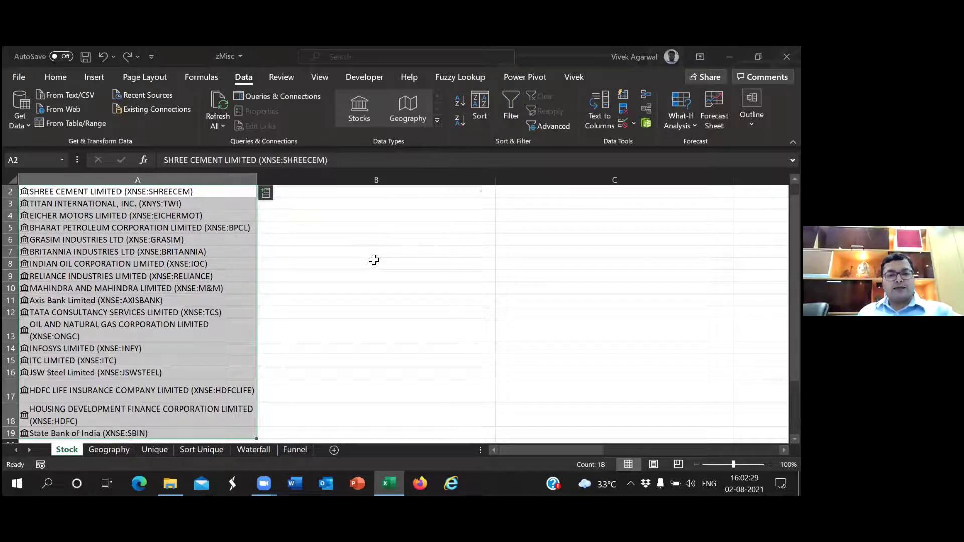
{"action": "double_click", "coordinate": [496, 179]}
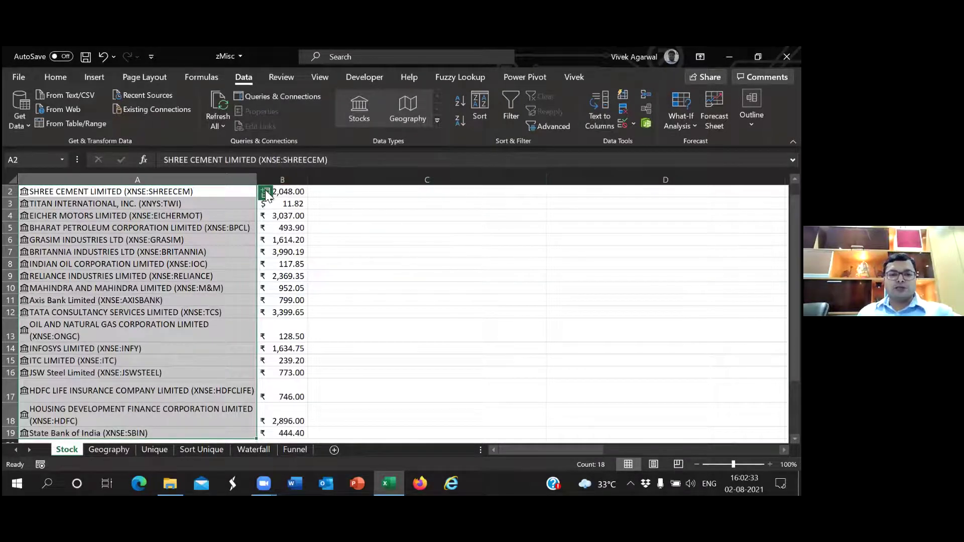
Step: Add each stock's Price in column C and autofit the column
{"action": "left_click", "coordinate": [265, 193]}
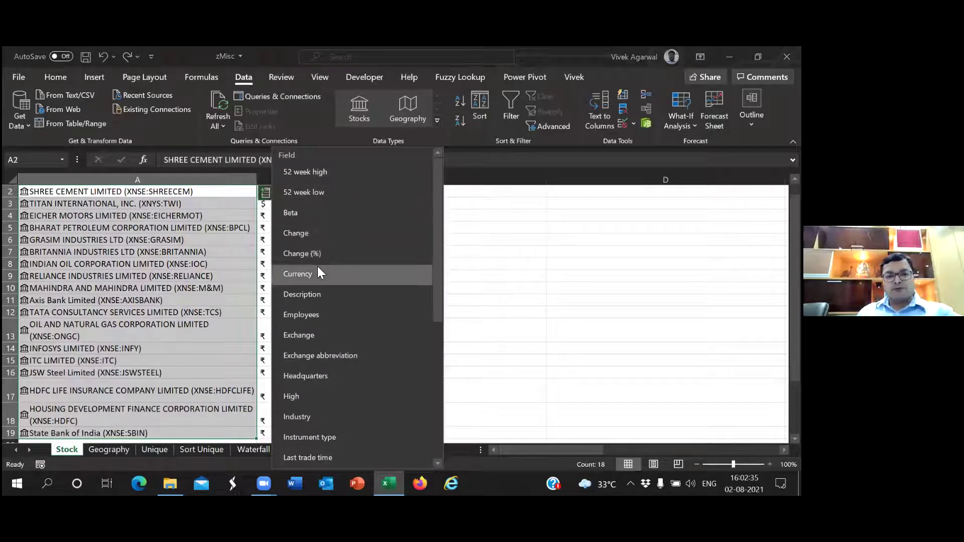
{"action": "left_click_drag", "start_coordinate": [438, 307], "coordinate": [442, 367]}
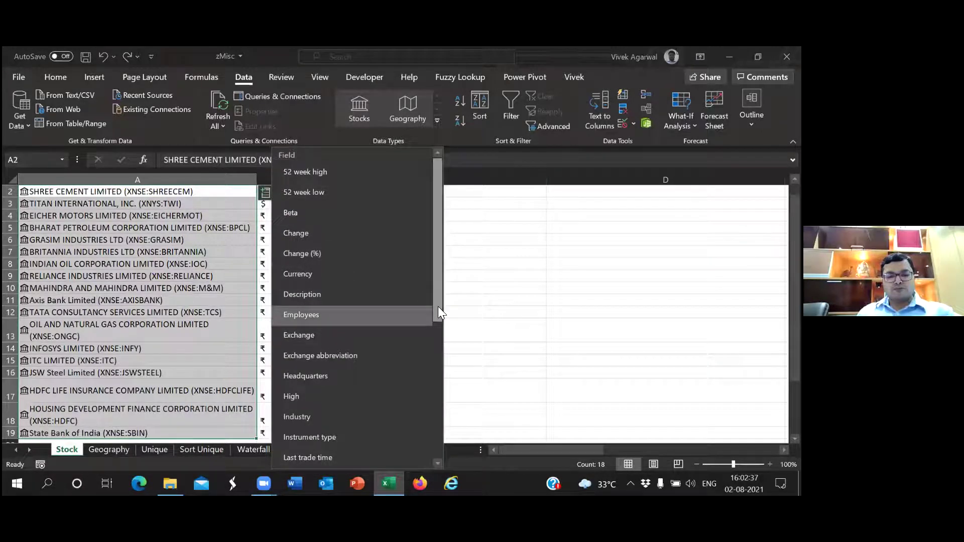
{"action": "scroll", "coordinate": [442, 390], "scroll_direction": "down", "scroll_amount": 5}
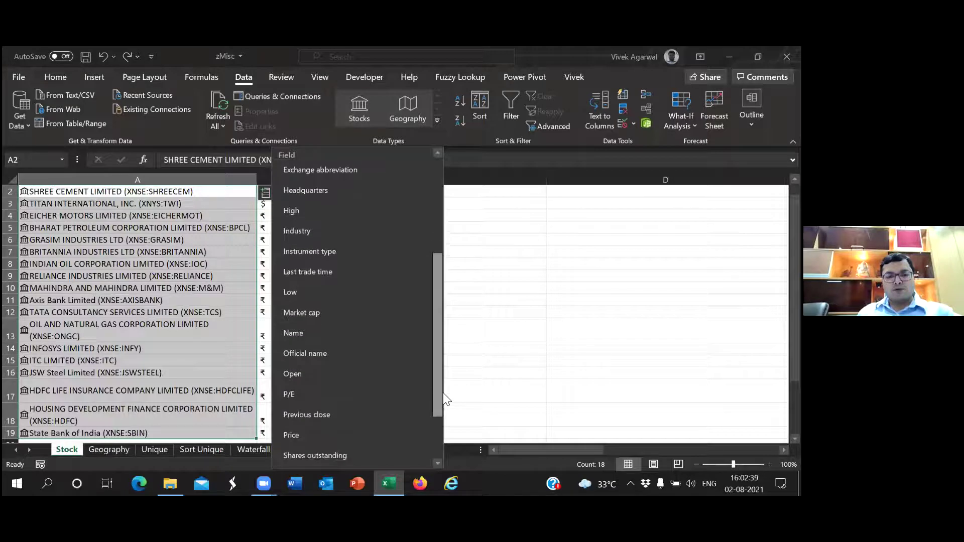
{"action": "scroll", "coordinate": [443, 393], "scroll_direction": "down", "scroll_amount": 2}
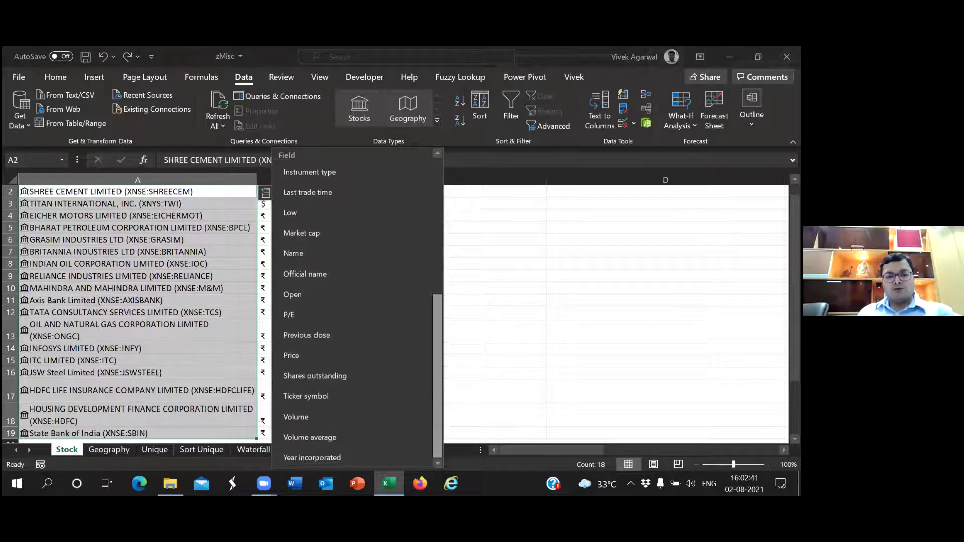
{"action": "left_click", "coordinate": [321, 358]}
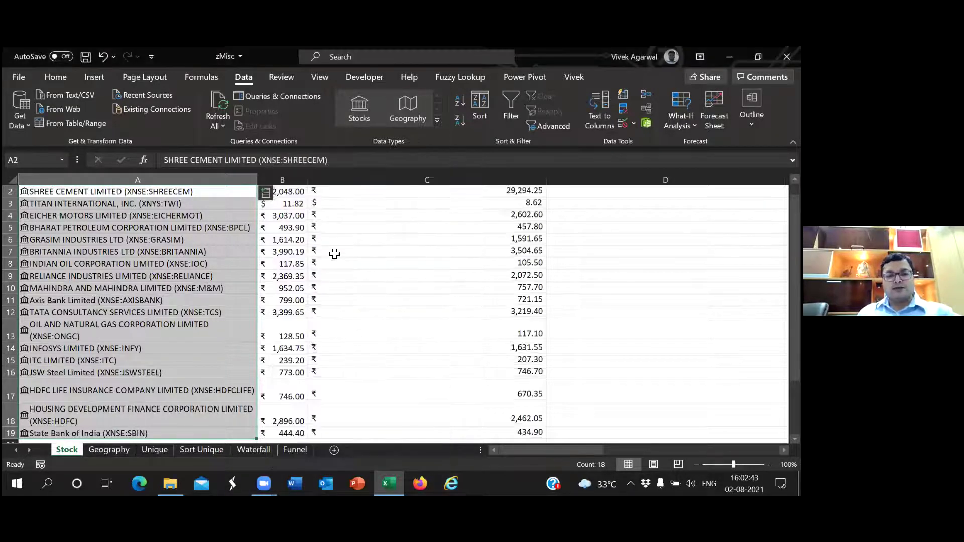
{"action": "double_click", "coordinate": [546, 179]}
{"action": "left_click", "coordinate": [496, 211]}
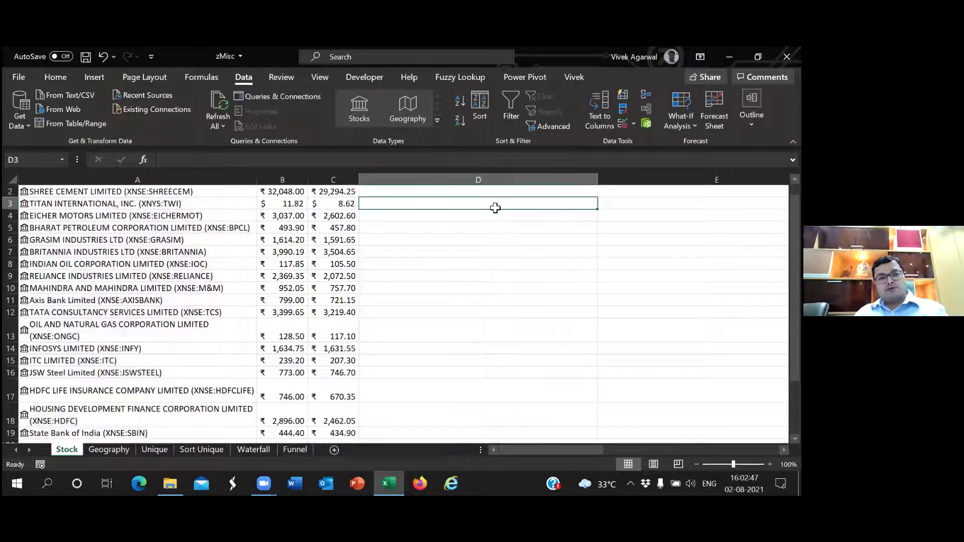
Step: Fill column D with each stock's Industry for all company names
{"action": "scroll", "coordinate": [495, 210], "scroll_direction": "up", "scroll_amount": 1}
{"action": "key", "text": "Up"}
{"action": "key", "text": "Left"}
{"action": "key", "text": "Left"}
{"action": "key", "text": "Left"}
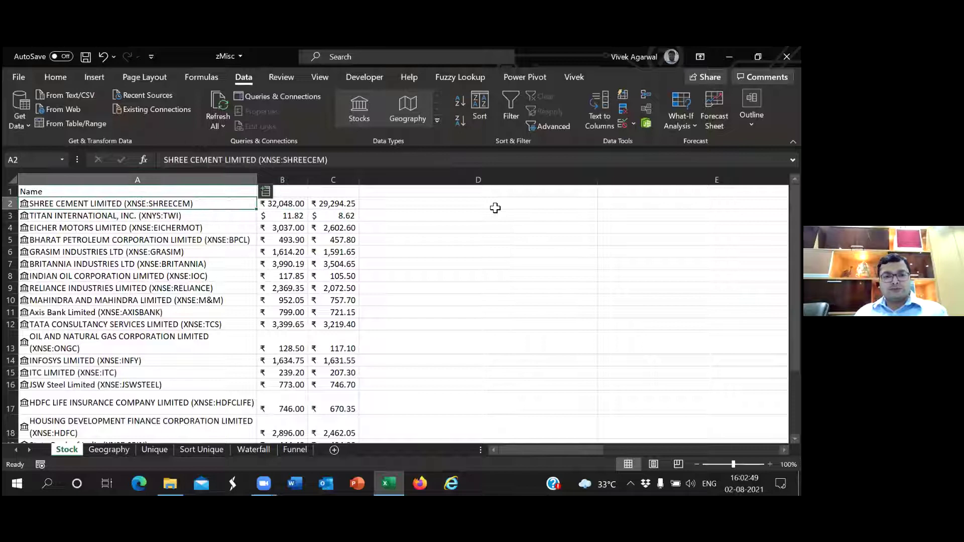
{"action": "left_click", "coordinate": [267, 193]}
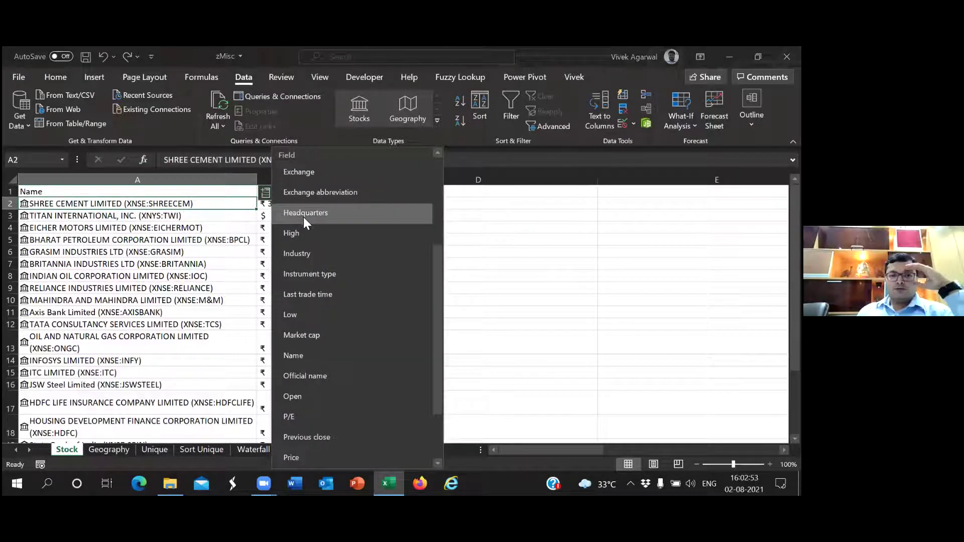
{"action": "left_click", "coordinate": [312, 257]}
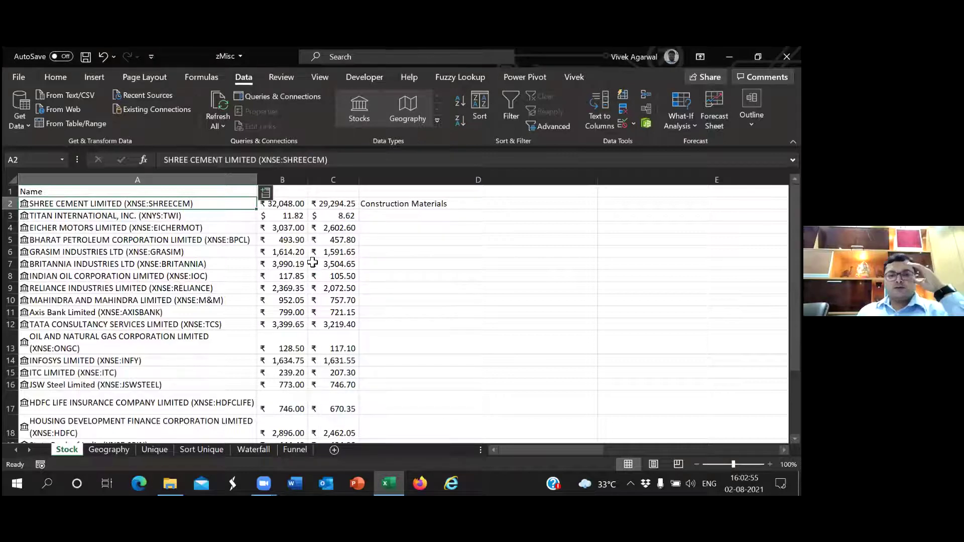
{"action": "key", "text": "ctrl+z"}
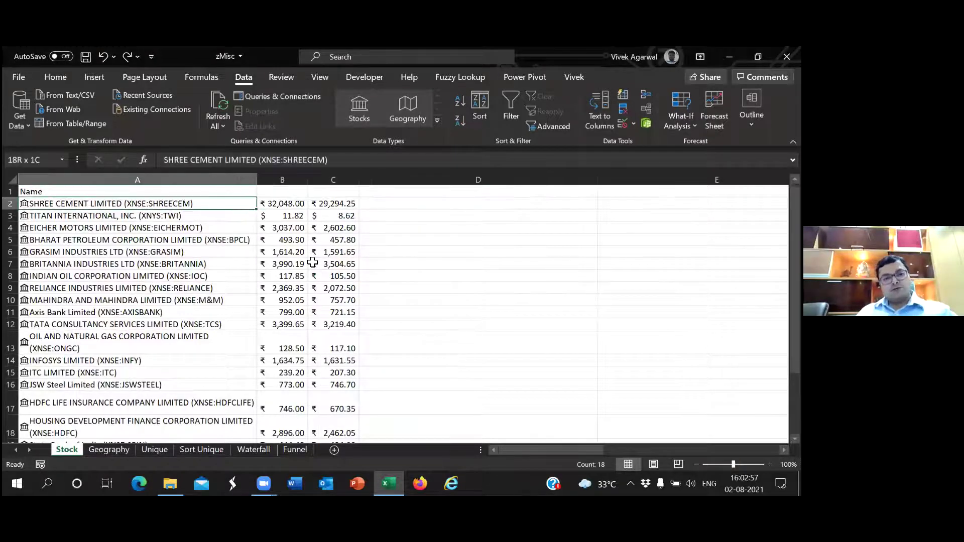
{"action": "left_click", "coordinate": [266, 191]}
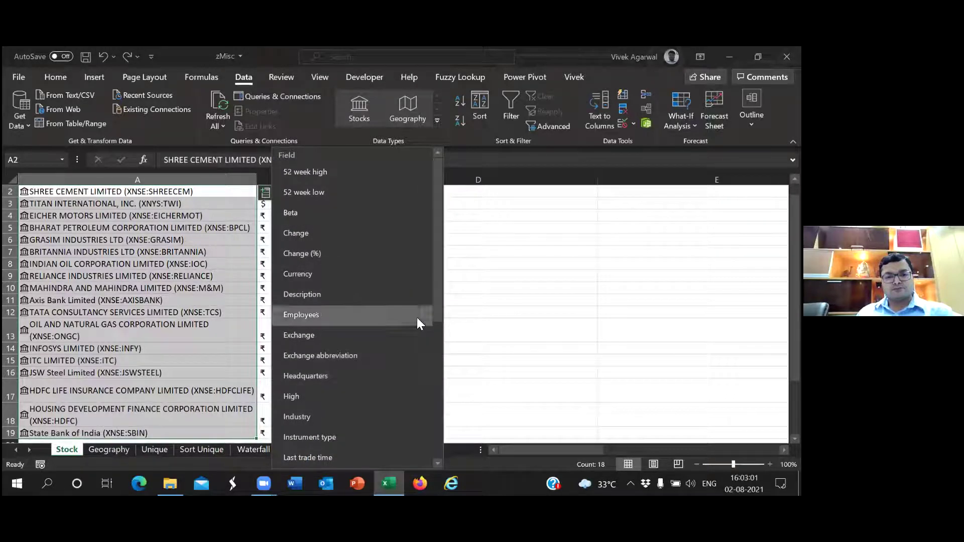
{"action": "left_click_drag", "start_coordinate": [441, 257], "coordinate": [427, 303]}
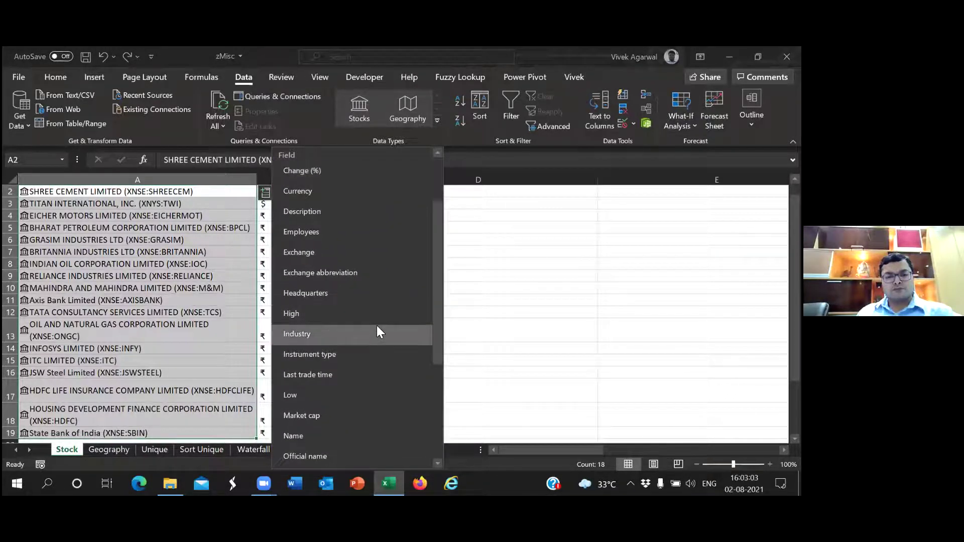
{"action": "left_click", "coordinate": [380, 334]}
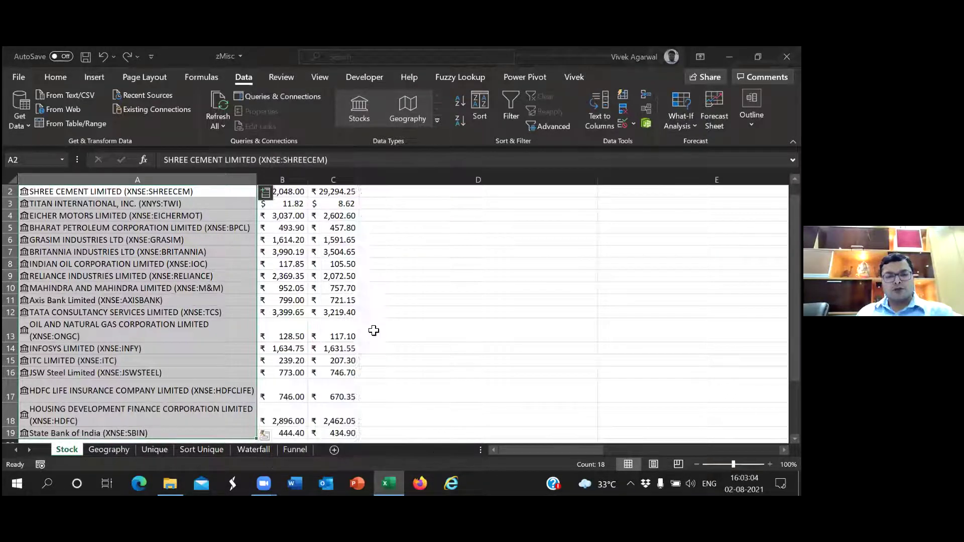
Step: Add the Change column in E, try Change (%), and autofit columns E and D
{"action": "left_click", "coordinate": [266, 194]}
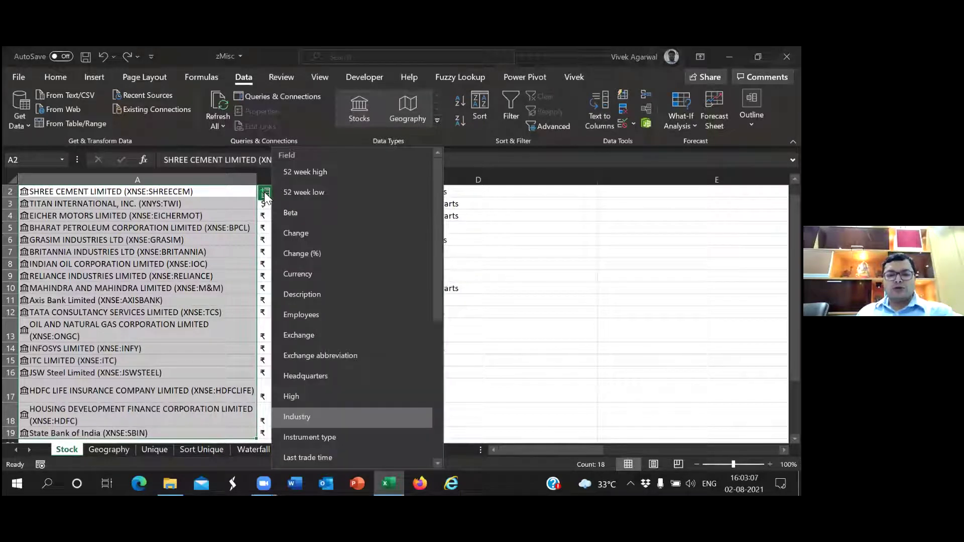
{"action": "left_click", "coordinate": [299, 233]}
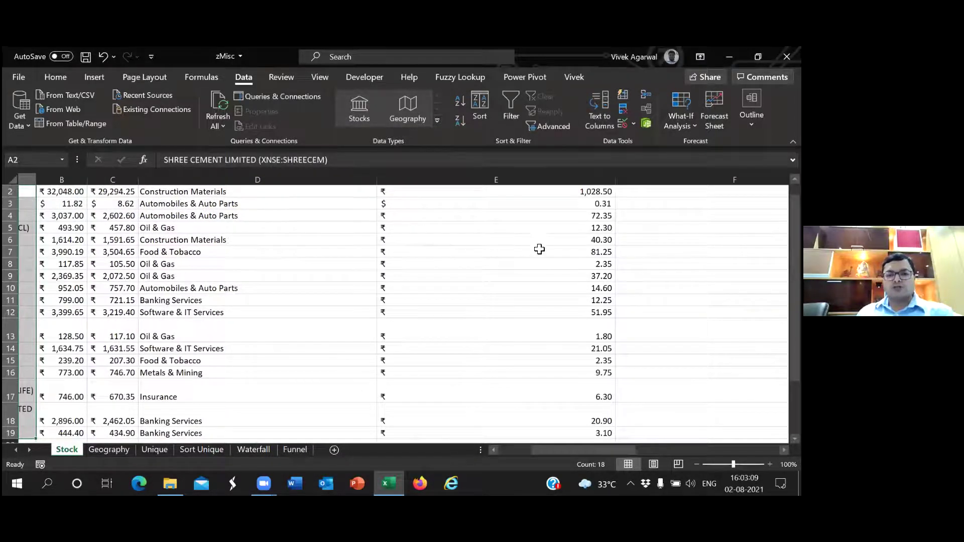
{"action": "double_click", "coordinate": [616, 179]}
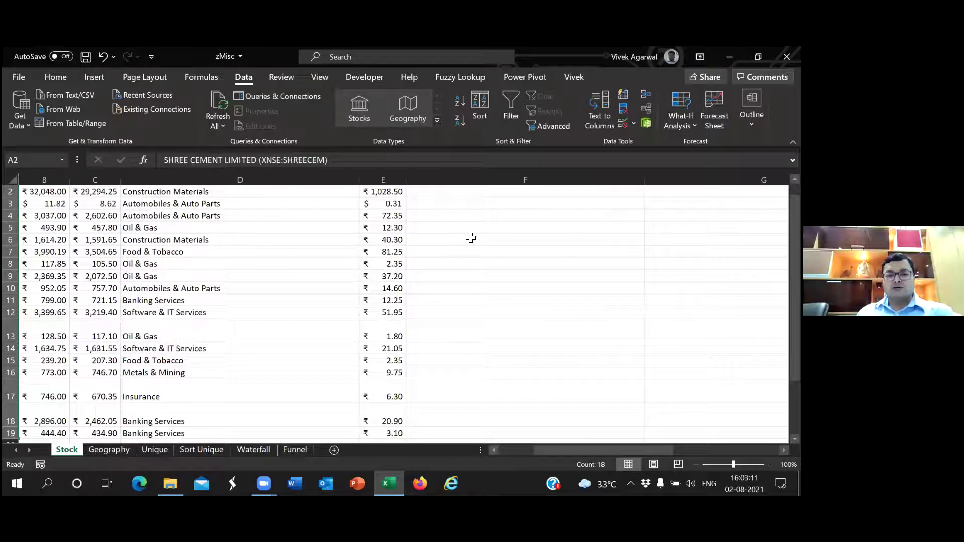
{"action": "key", "text": "Left"}
{"action": "key", "text": "Down"}
{"action": "key", "text": "Up"}
{"action": "key", "text": "ctrl+shift+Down"}
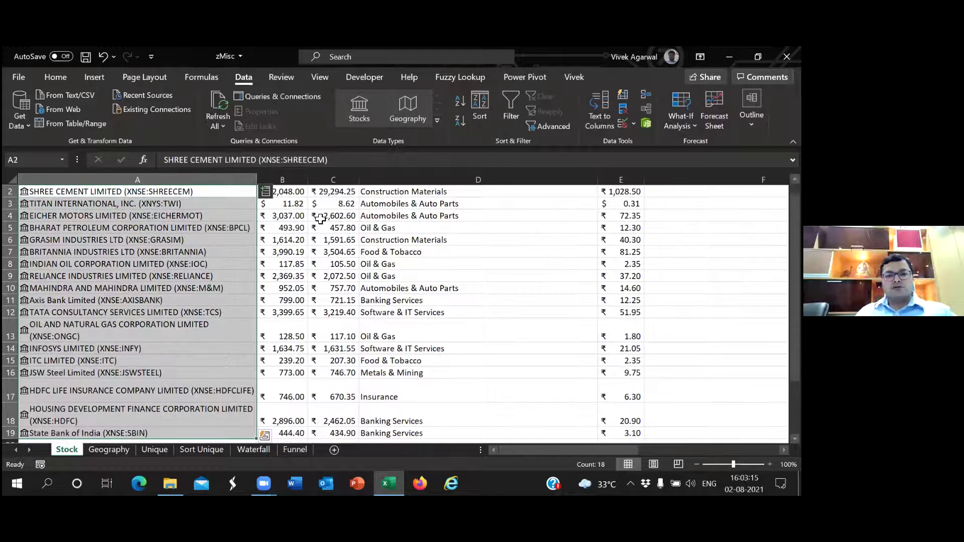
{"action": "left_click", "coordinate": [265, 192]}
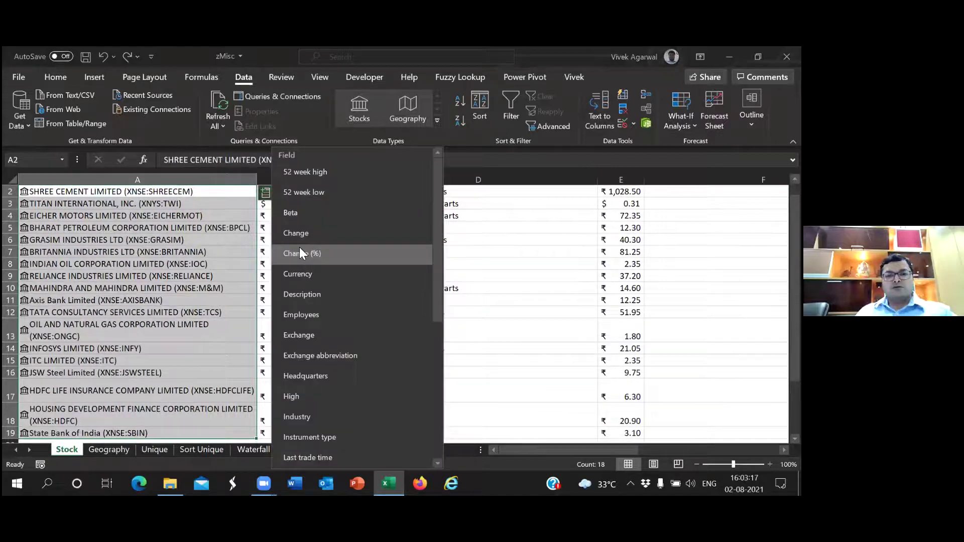
{"action": "key", "text": "Escape"}
{"action": "scroll", "coordinate": [467, 239], "scroll_direction": "right", "scroll_amount": 2}
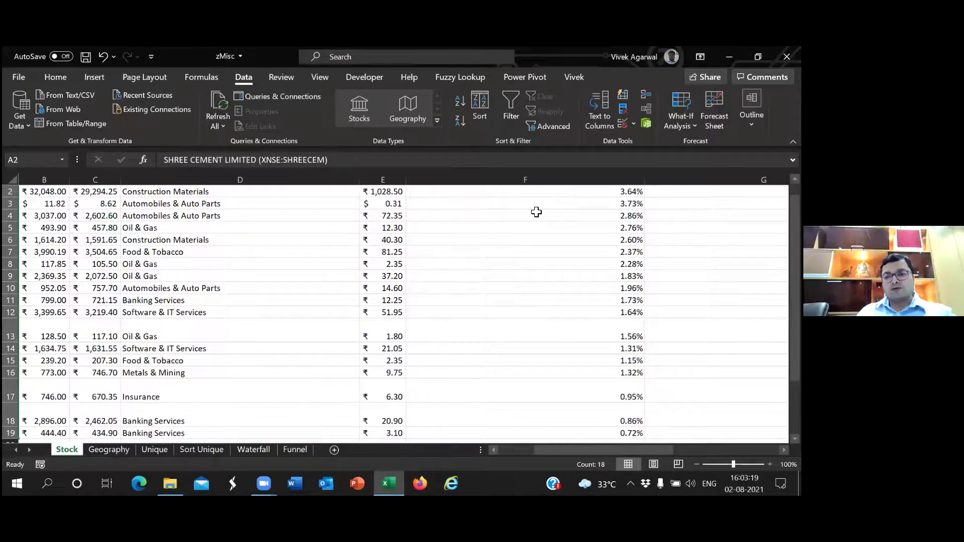
{"action": "key", "text": "ctrl+Home"}
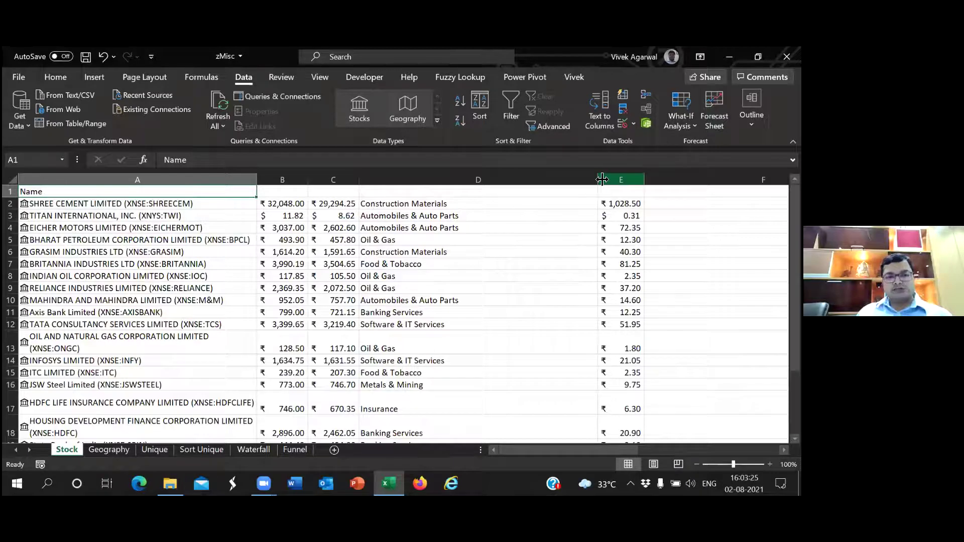
{"action": "double_click", "coordinate": [598, 180]}
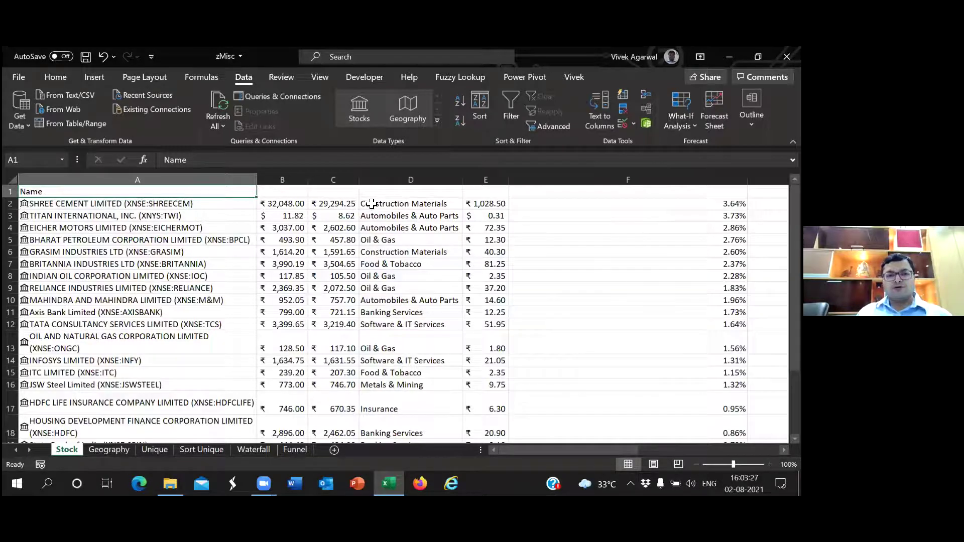
Step: Check the row 3 formulas and delete the TITAN INTERNATIONAL row
{"action": "left_click", "coordinate": [272, 218]}
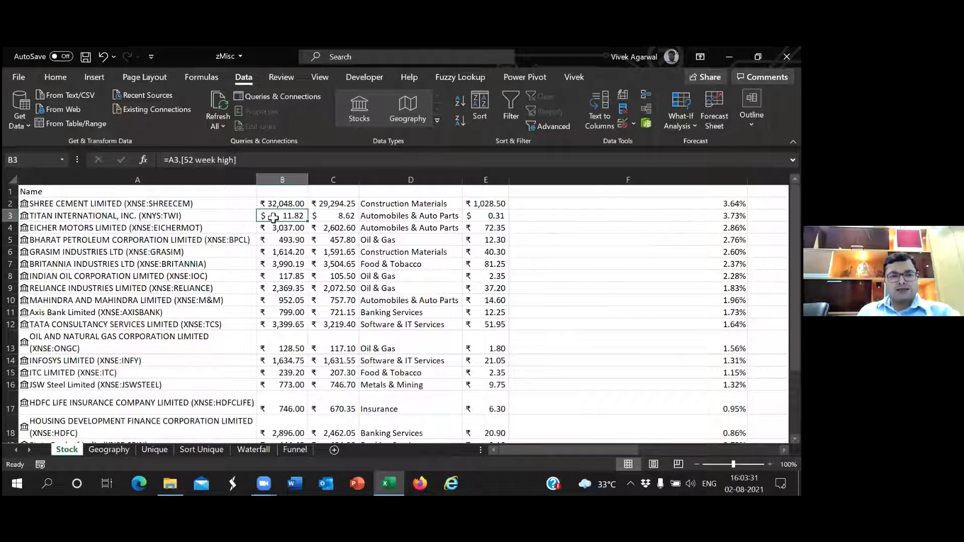
{"action": "left_click", "coordinate": [152, 217]}
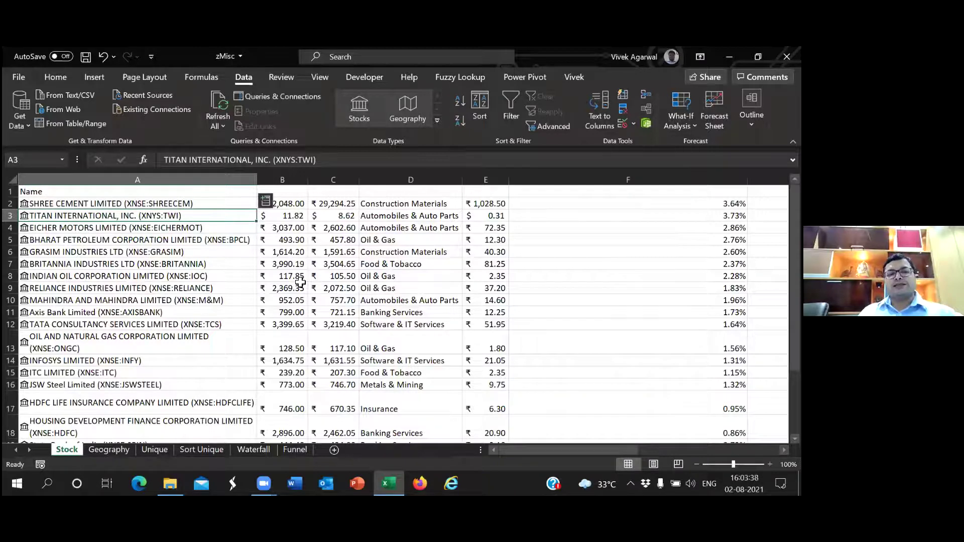
{"action": "key", "text": "Right"}
{"action": "key", "text": "Right"}
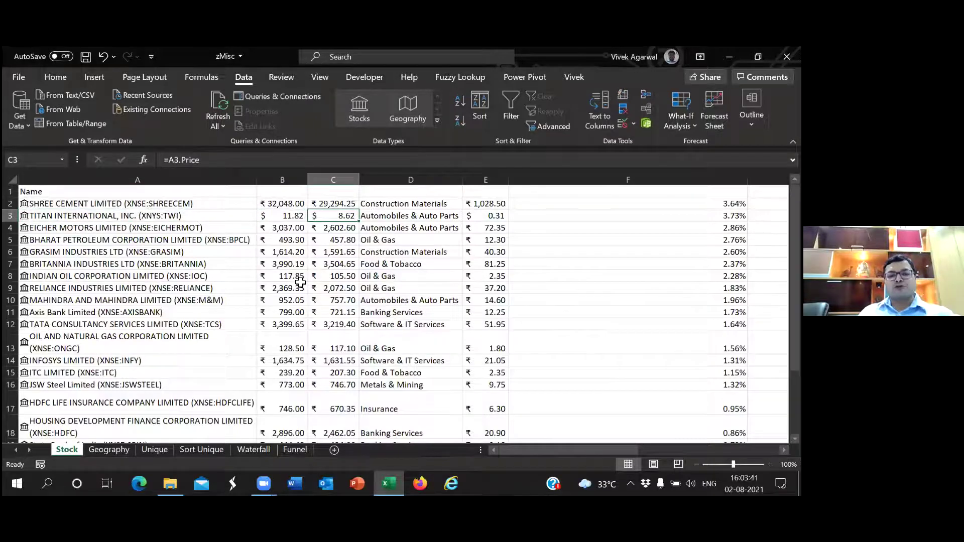
{"action": "key", "text": "shift+space"}
{"action": "key", "text": "ctrl+minus"}
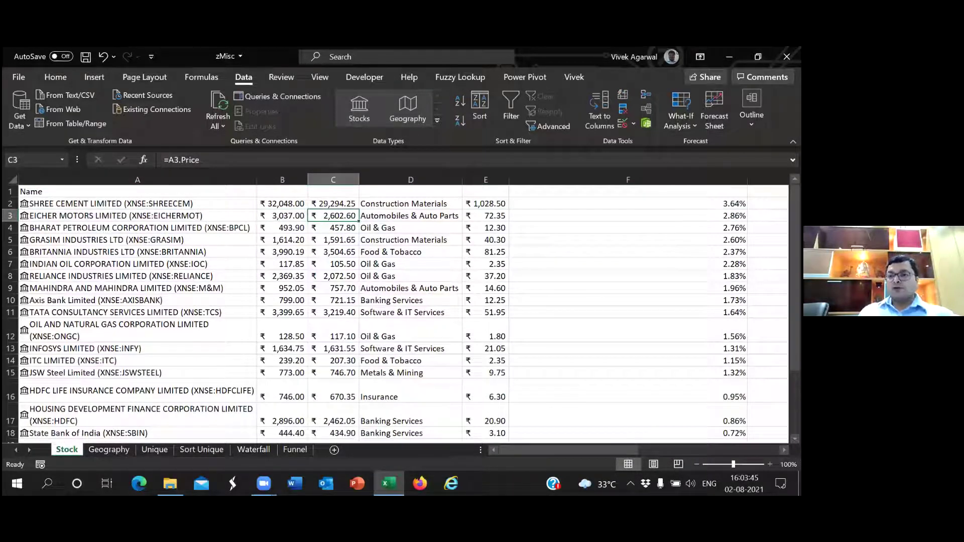
Step: Fill column G with Employees figures for every company name
{"action": "left_click", "coordinate": [229, 205]}
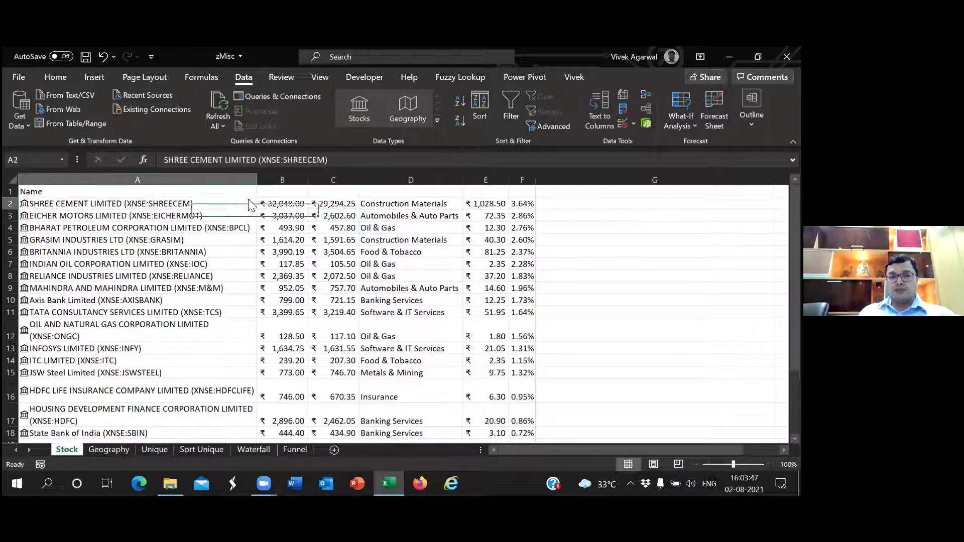
{"action": "key", "text": "ctrl+shift+Down"}
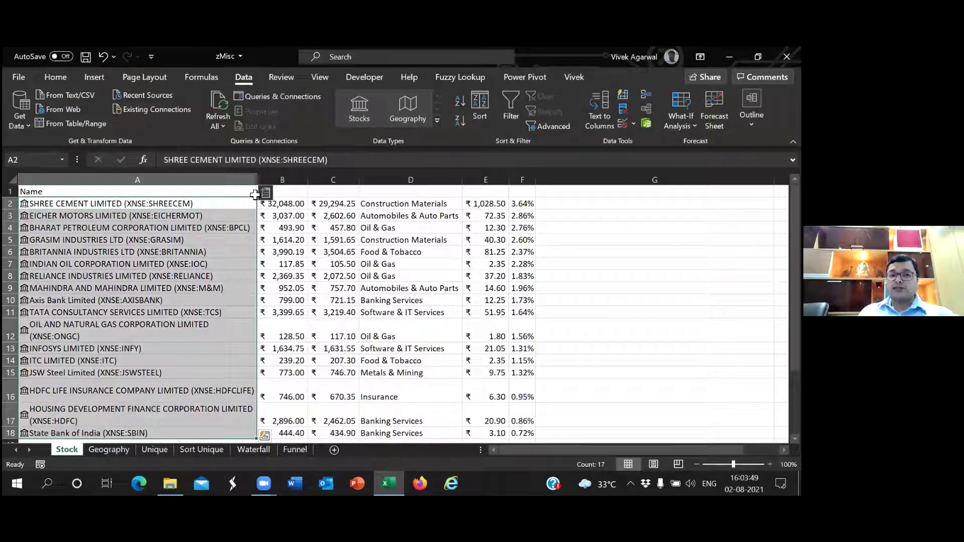
{"action": "left_click", "coordinate": [265, 193]}
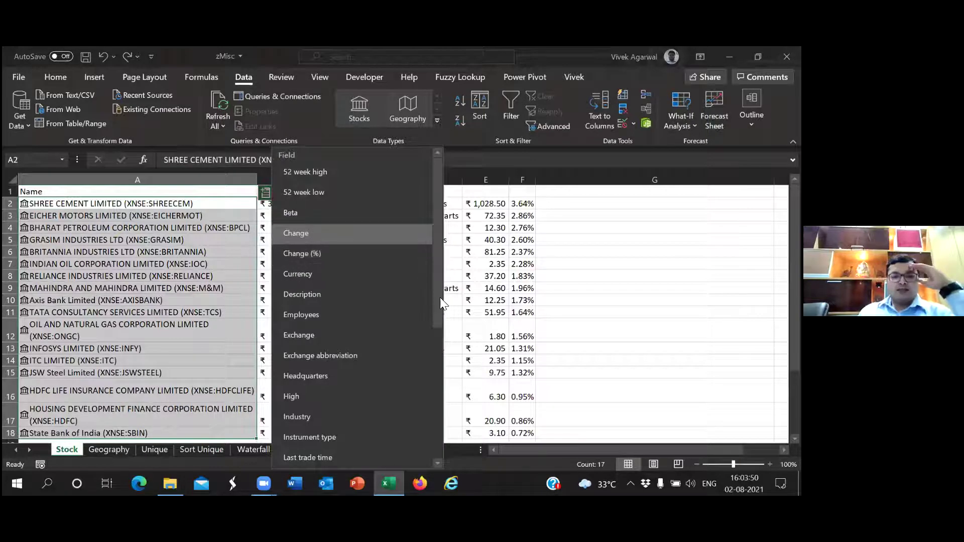
{"action": "left_click_drag", "start_coordinate": [439, 299], "coordinate": [439, 348]}
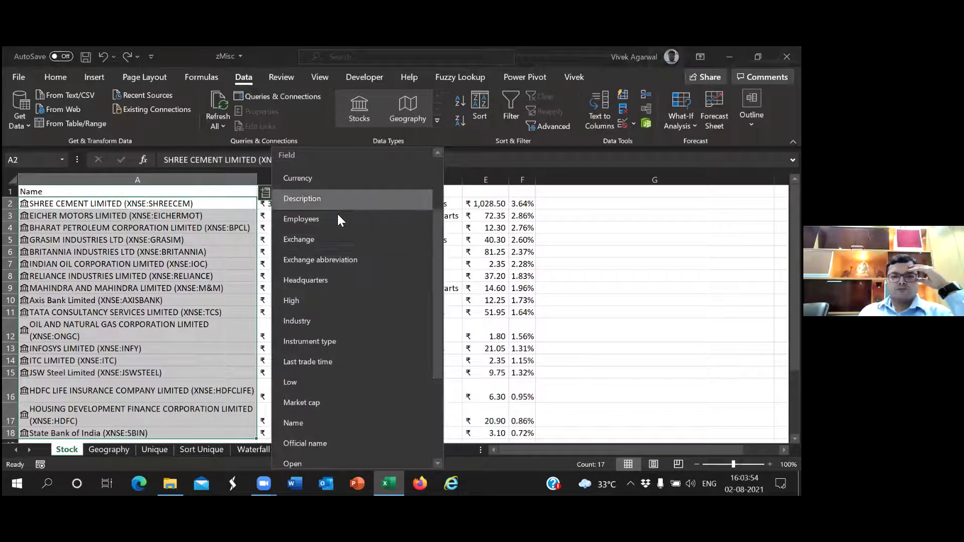
{"action": "key", "text": "Escape"}
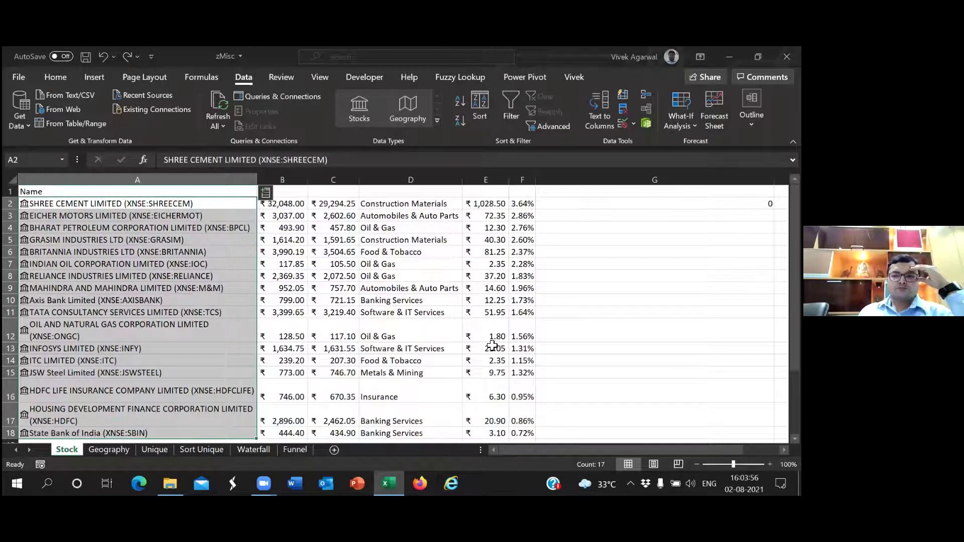
{"action": "key", "text": "ctrl+y"}
{"action": "key", "text": "ctrl+y"}
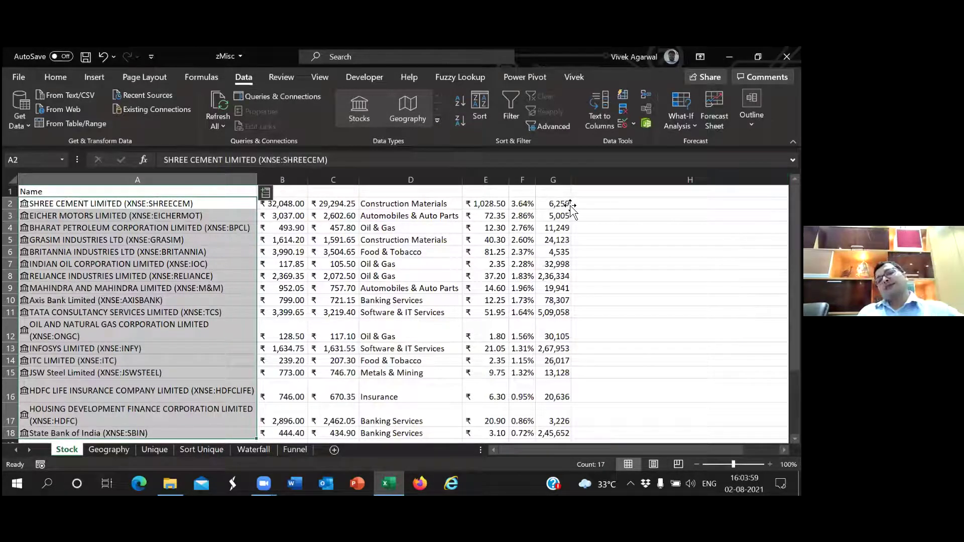
{"action": "left_click", "coordinate": [566, 204]}
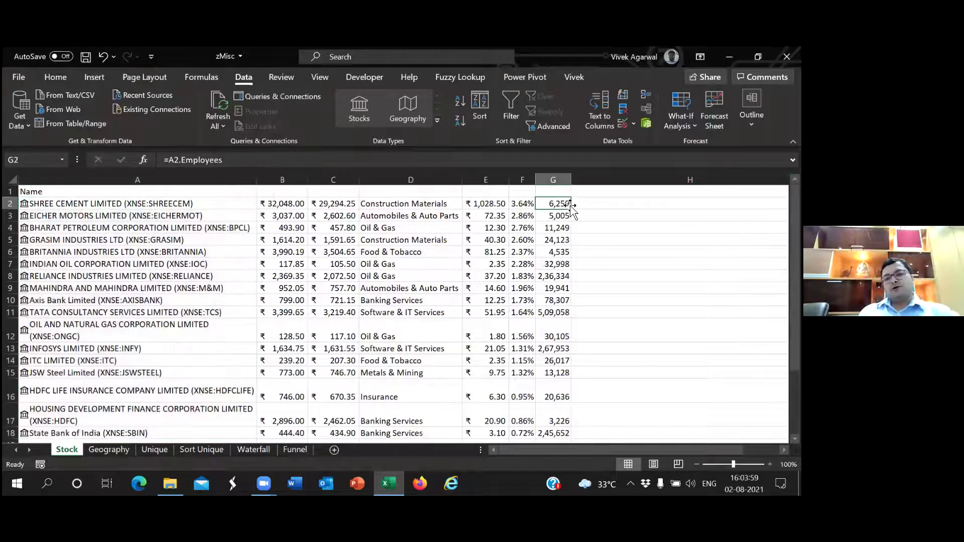
Step: Add the P/E column for all companies
{"action": "left_click", "coordinate": [213, 203]}
{"action": "left_click", "coordinate": [265, 191]}
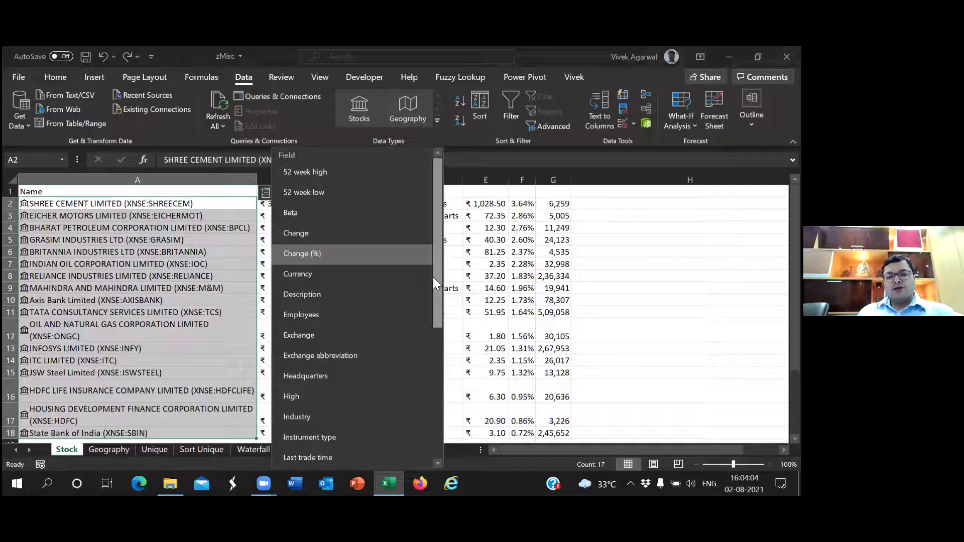
{"action": "left_click_drag", "start_coordinate": [433, 277], "coordinate": [435, 397]}
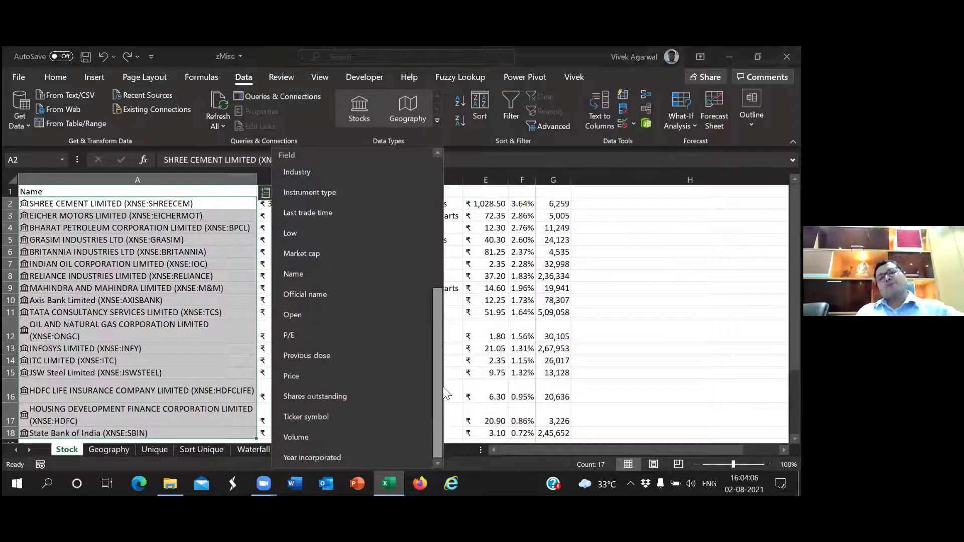
{"action": "left_click", "coordinate": [291, 333]}
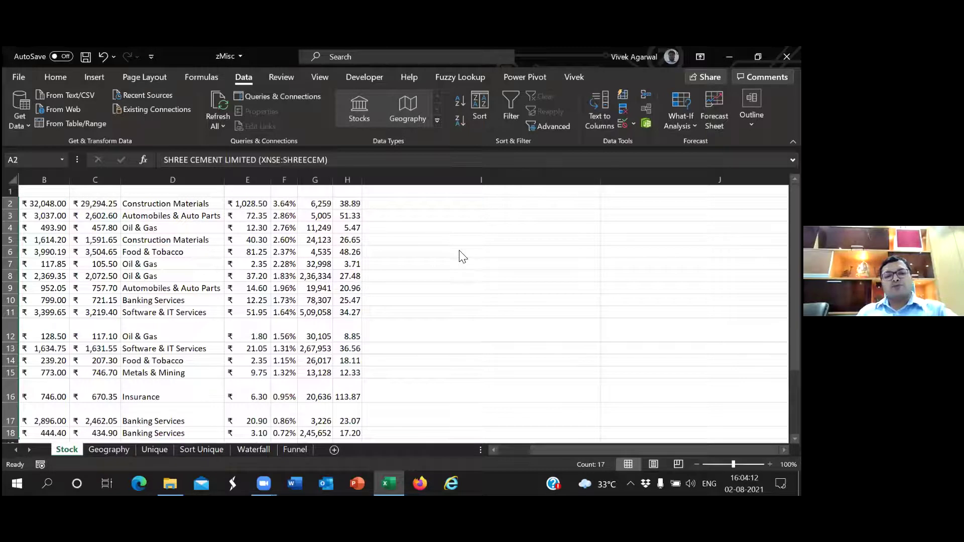
Step: Reselect all company names in column A after checking the Zoom window
{"action": "key", "text": "Left"}
{"action": "key", "text": "Right"}
{"action": "key", "text": "alt+Tab"}
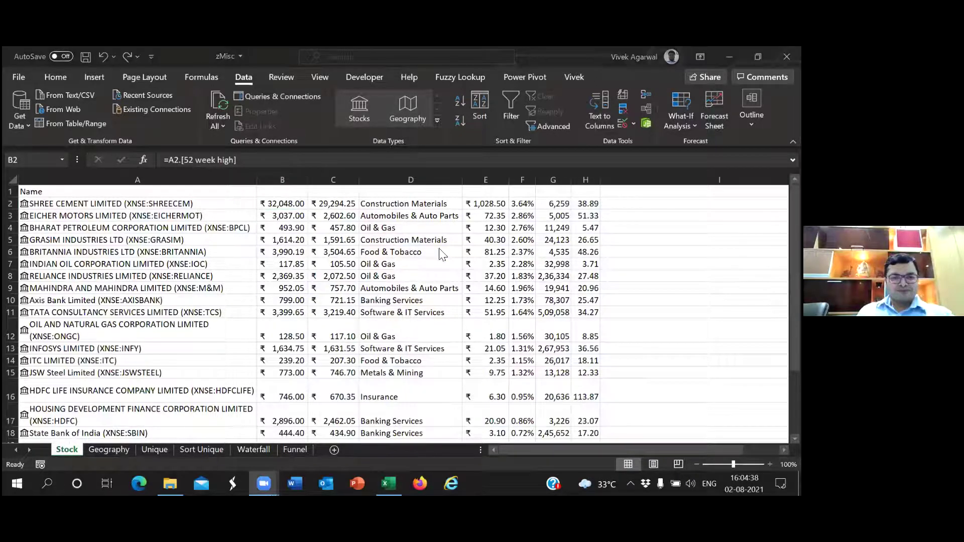
{"action": "key", "text": "Left"}
{"action": "key", "text": "ctrl+shift+Down"}
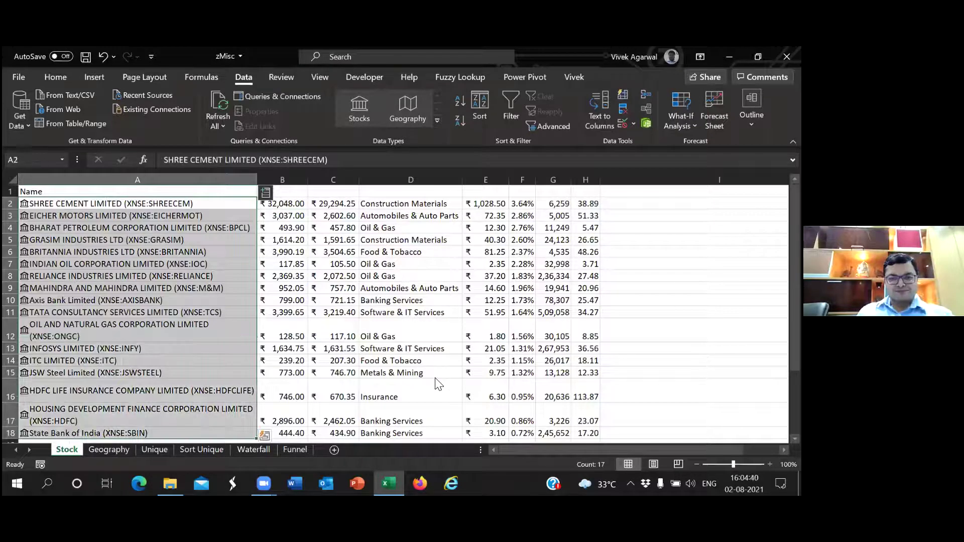
Step: Dismiss the stock field list unused and choose SKA-03 in the Wi-Fi network list
{"action": "key", "text": "ctrl+shift+F2"}
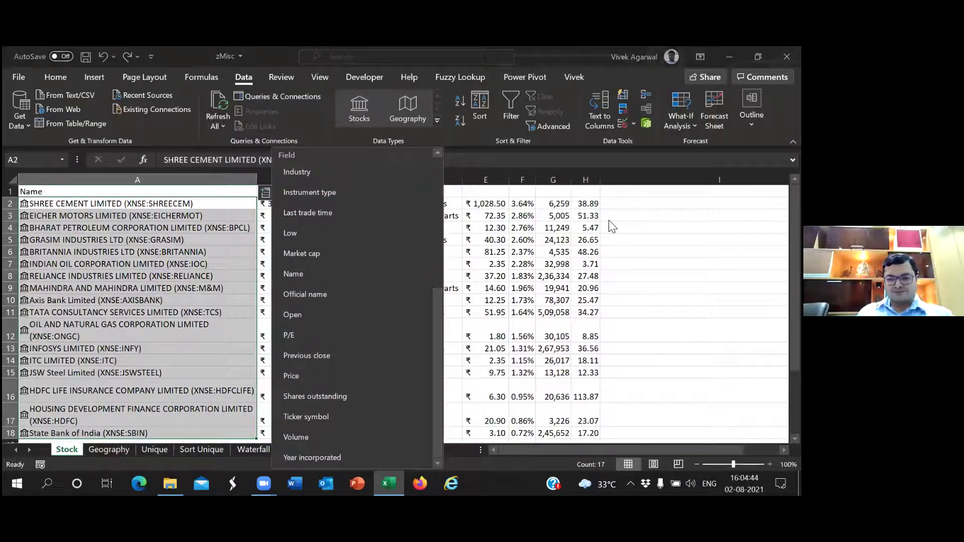
{"action": "key", "text": "Escape"}
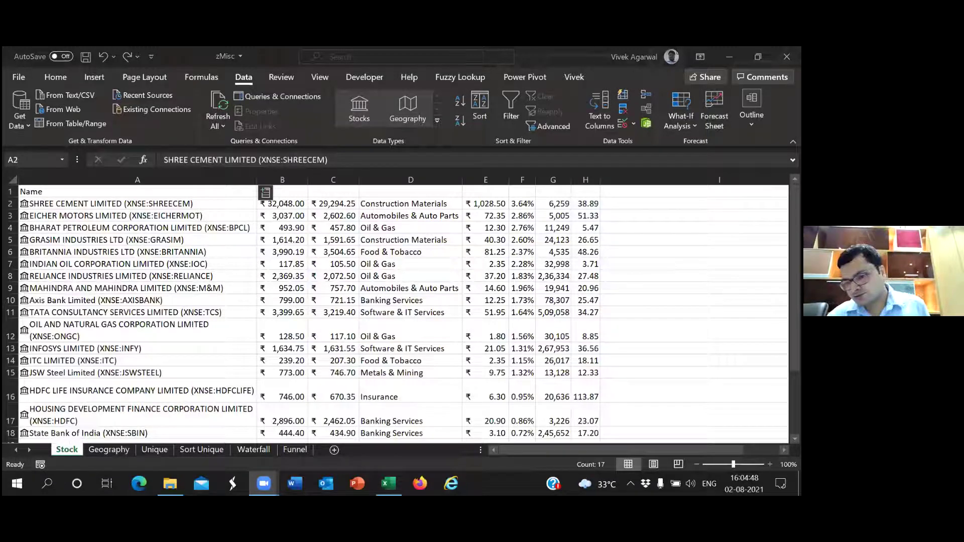
{"action": "left_click", "coordinate": [675, 484]}
{"action": "left_click", "coordinate": [653, 264]}
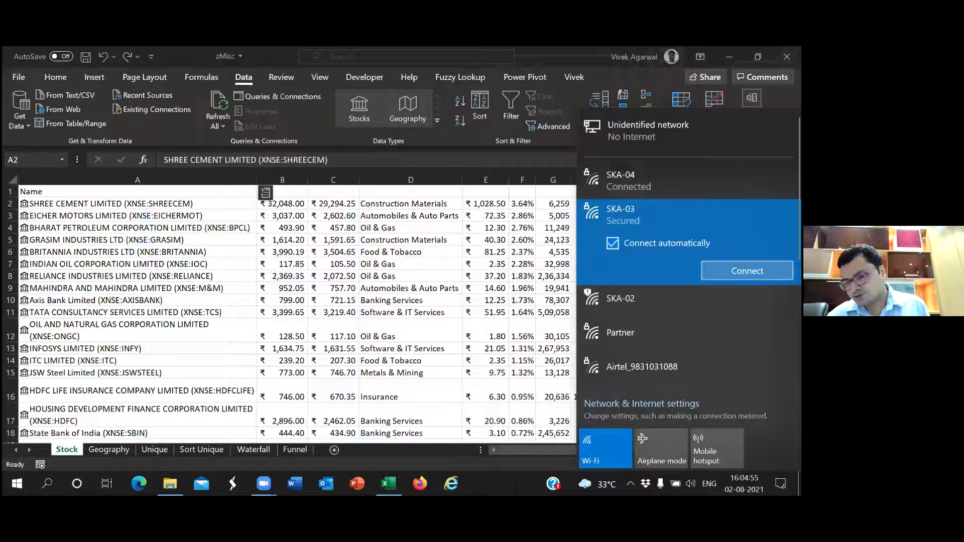
Step: Connect to the SKA-03 network from the Wi-Fi flyout
{"action": "left_click", "coordinate": [748, 271]}
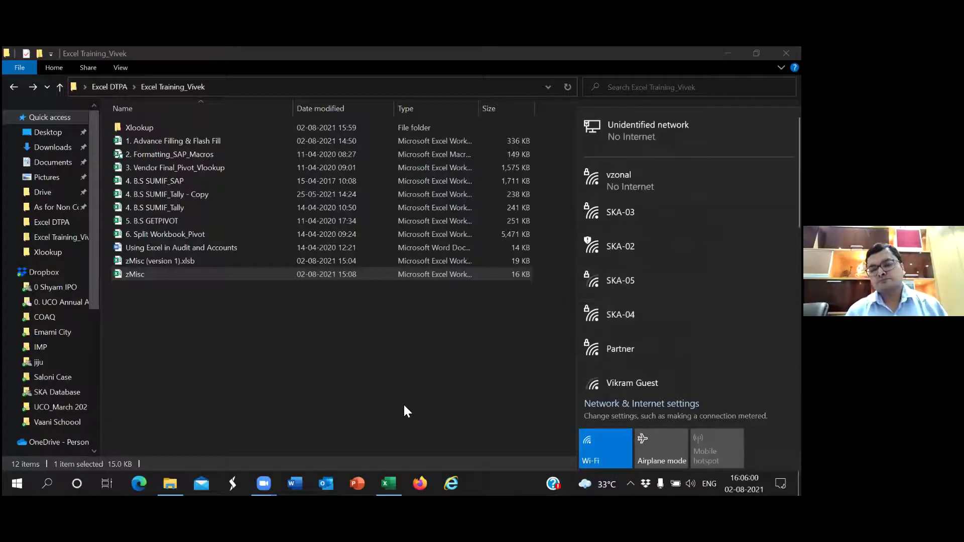
Step: Dismiss the Wi-Fi flyout and return to the zMisc Stock sheet
{"action": "key", "text": "Escape"}
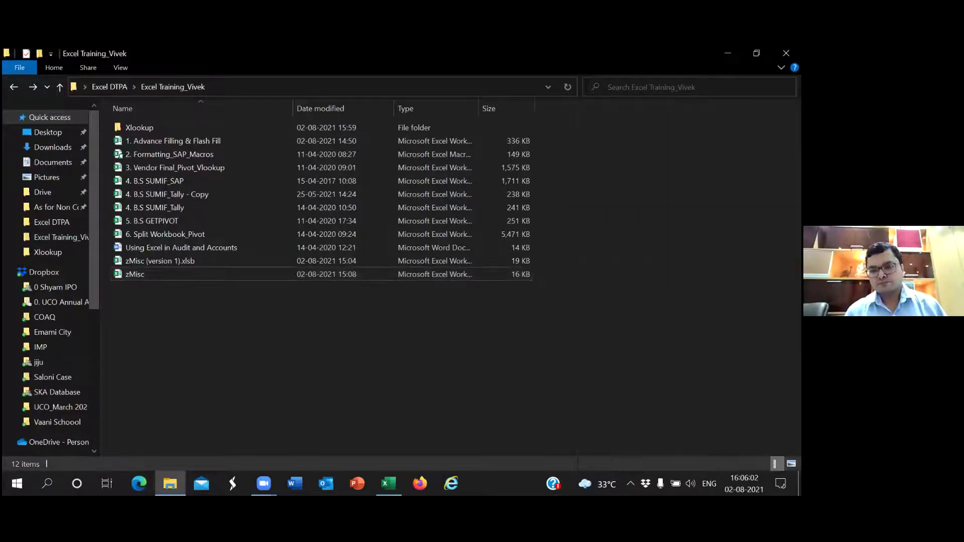
{"action": "key", "text": "ctrl+space"}
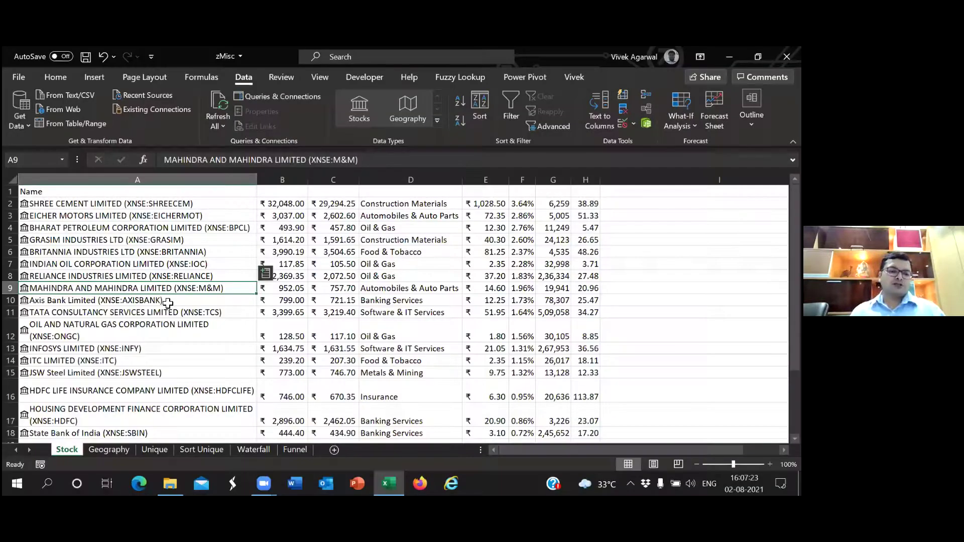
Step: Select the countries India through Ghana in A2:A7 and apply the Geography data type
{"action": "scroll", "coordinate": [168, 303], "scroll_direction": "up", "scroll_amount": 2}
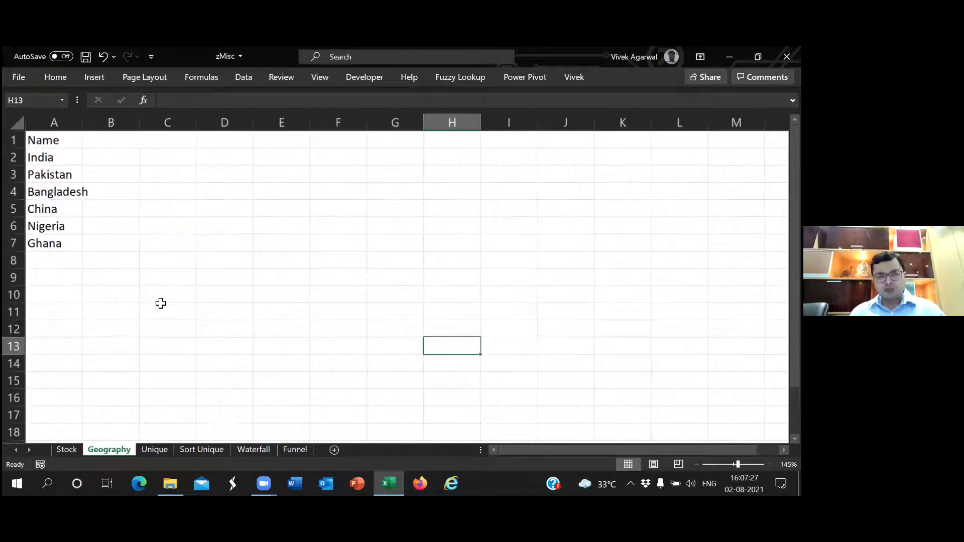
{"action": "scroll", "coordinate": [160, 303], "scroll_direction": "up", "scroll_amount": 4}
{"action": "key", "text": "ctrl+Left"}
{"action": "key", "text": "ctrl+Up"}
{"action": "key", "text": "ctrl+Up"}
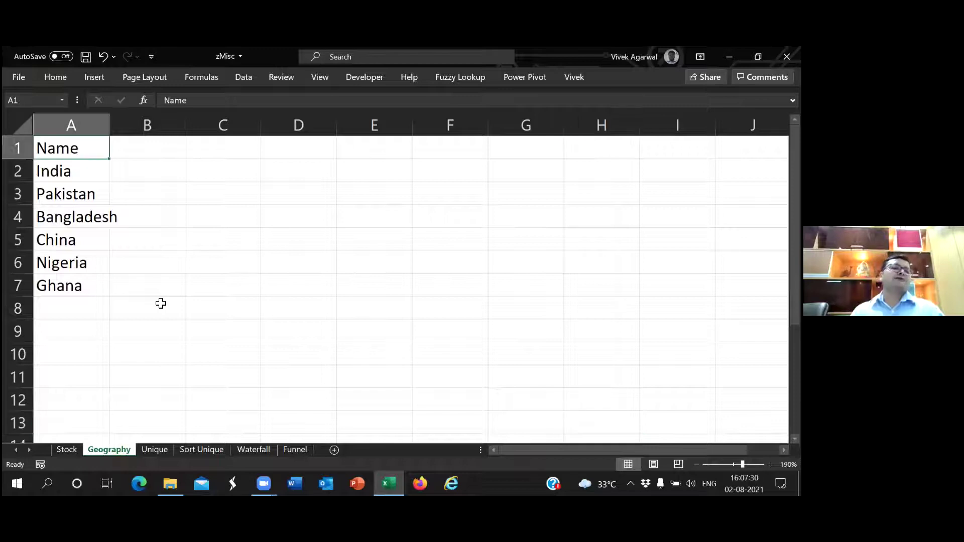
{"action": "key", "text": "Down"}
{"action": "key", "text": "ctrl+shift+Down"}
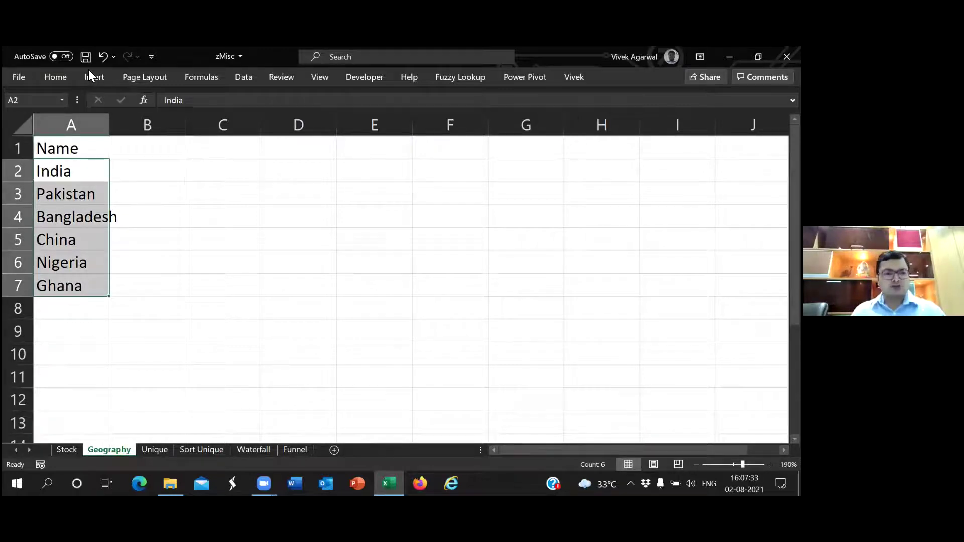
{"action": "left_click", "coordinate": [245, 77]}
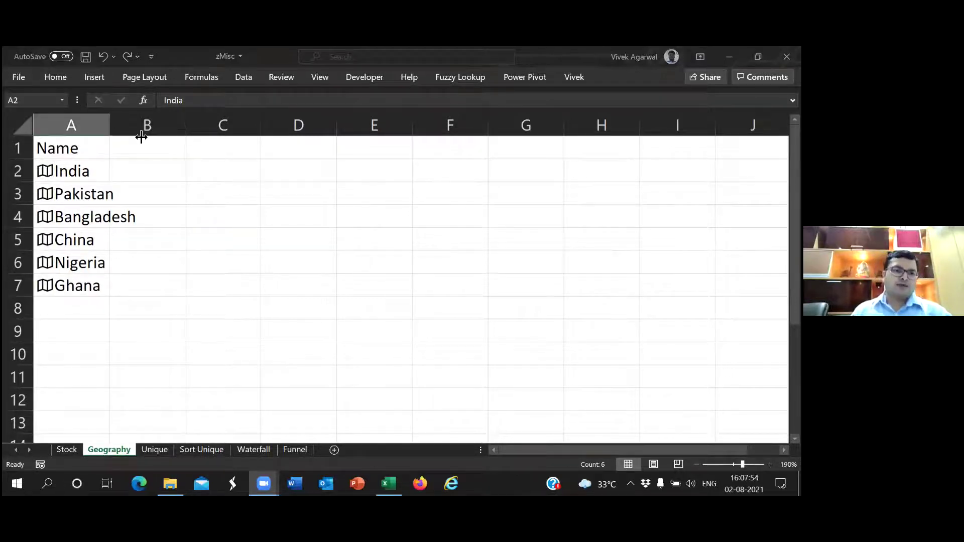
Step: Widen column A and add Area, Currency code and Electric power consumption in columns B–D
{"action": "double_click", "coordinate": [110, 125]}
{"action": "left_click_drag", "start_coordinate": [135, 175], "coordinate": [131, 280]}
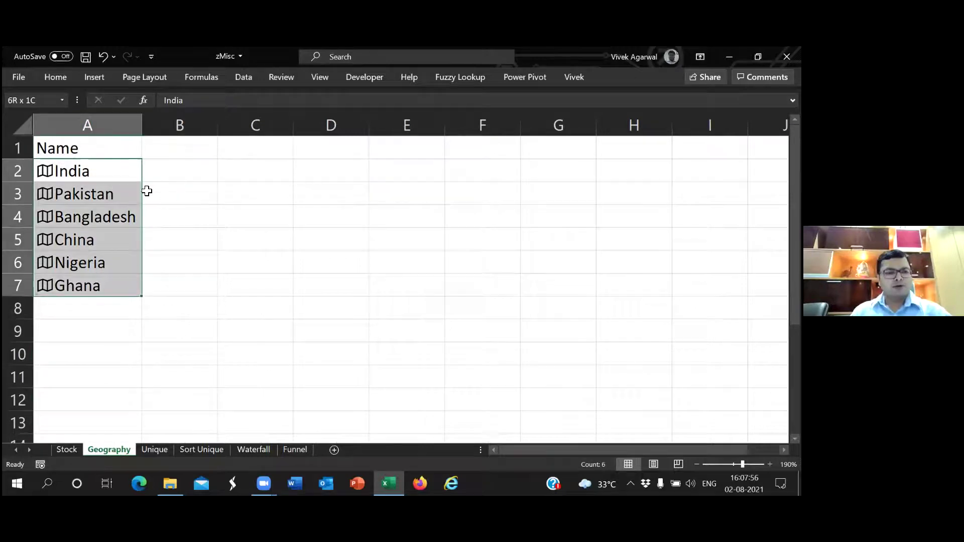
{"action": "left_click", "coordinate": [149, 152]}
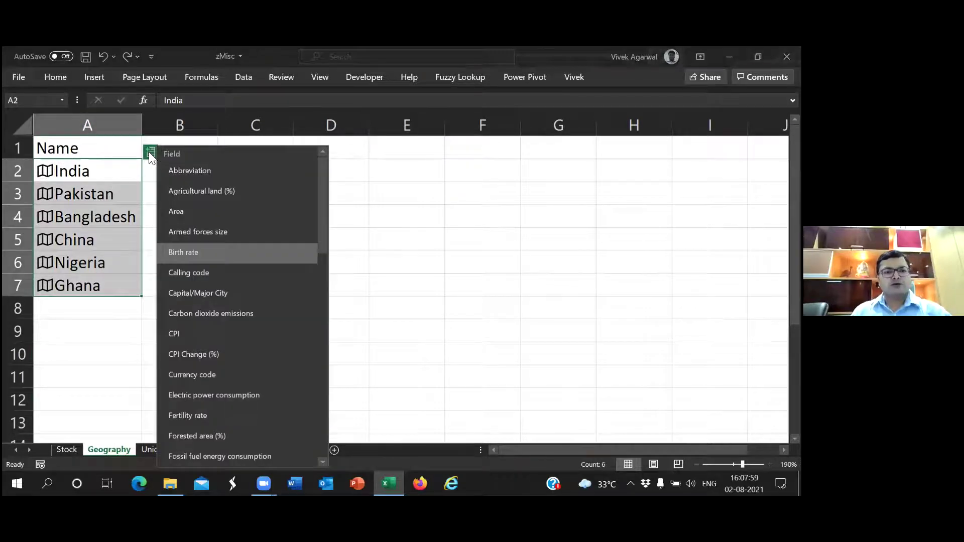
{"action": "left_click", "coordinate": [196, 209]}
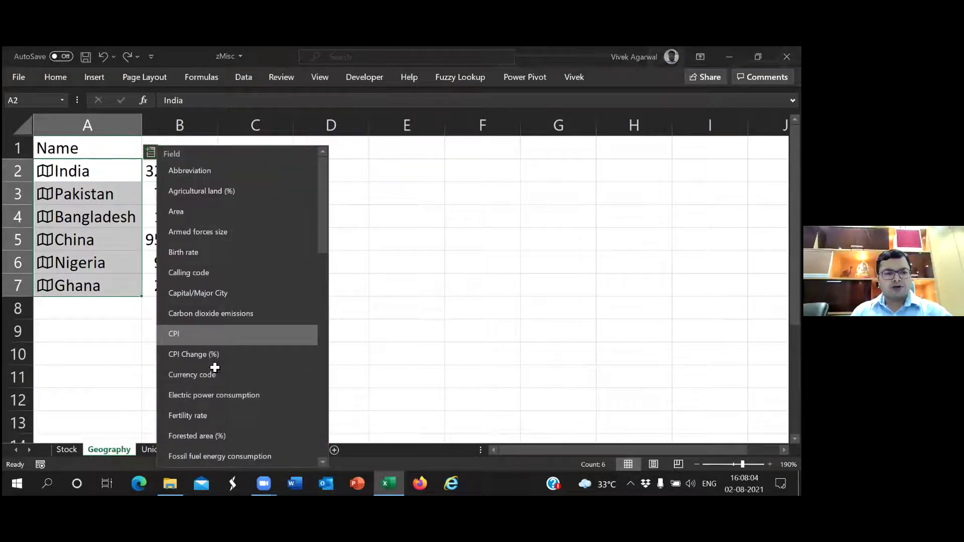
{"action": "left_click", "coordinate": [215, 371]}
{"action": "left_click", "coordinate": [150, 152]}
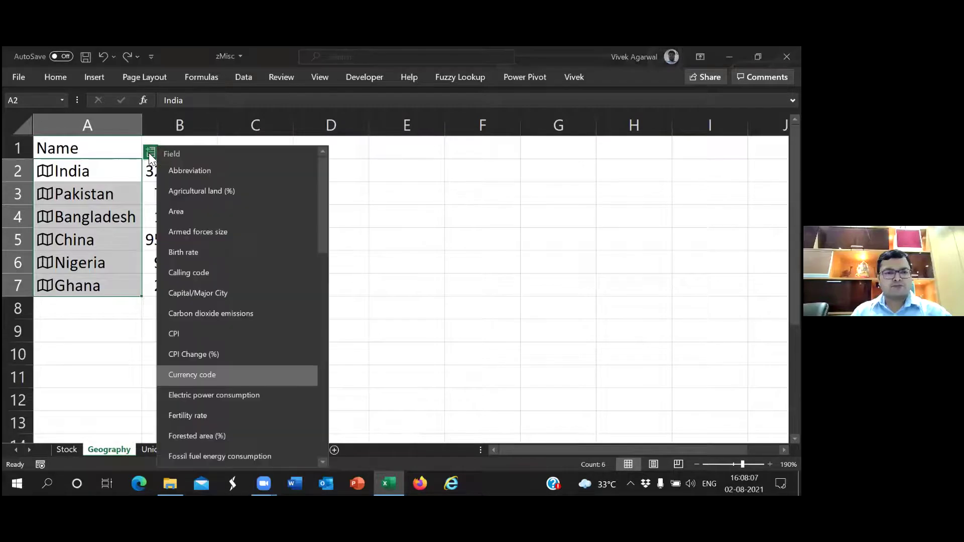
{"action": "left_click", "coordinate": [264, 395]}
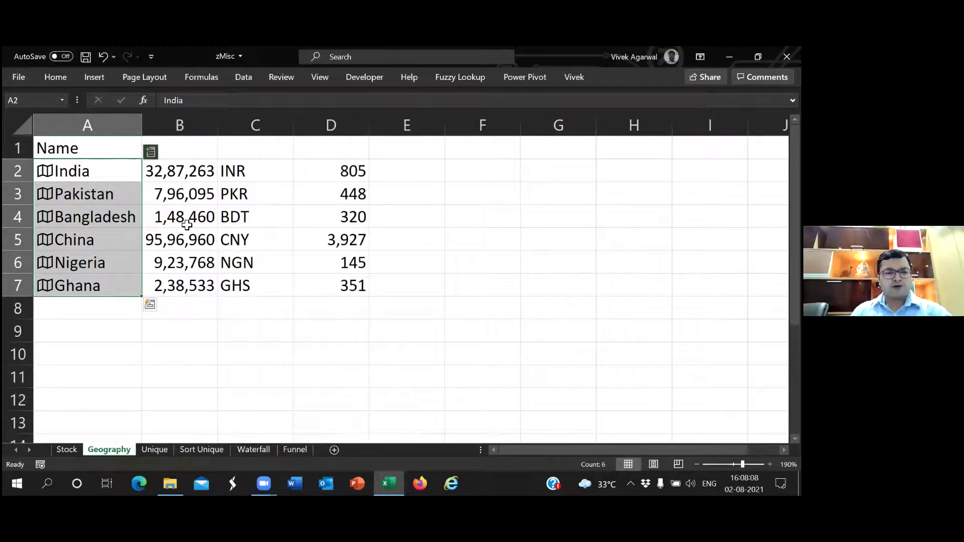
Step: Browse the full Geography field list and close it without adding a field
{"action": "left_click", "coordinate": [151, 152]}
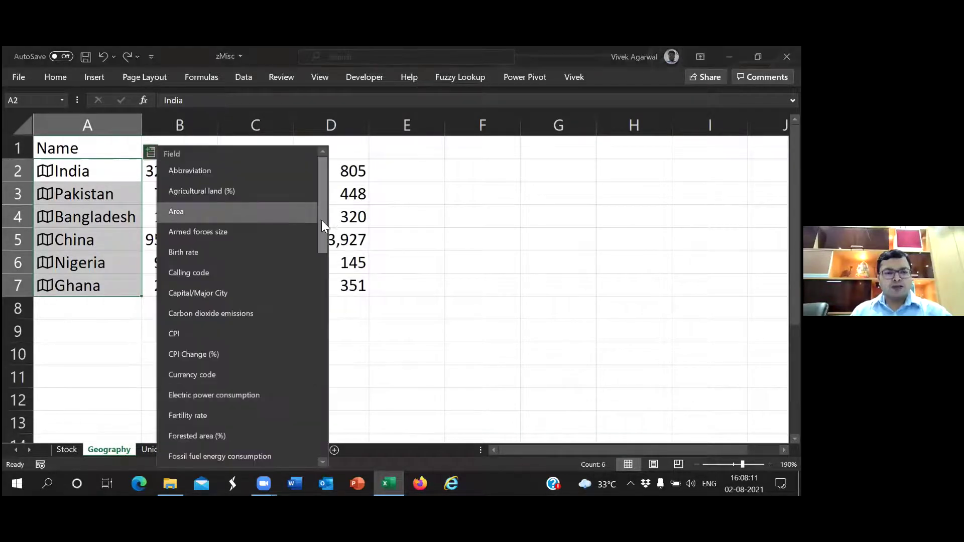
{"action": "left_click_drag", "start_coordinate": [321, 220], "coordinate": [325, 287]}
{"action": "scroll", "coordinate": [324, 281], "scroll_direction": "down", "scroll_amount": 1}
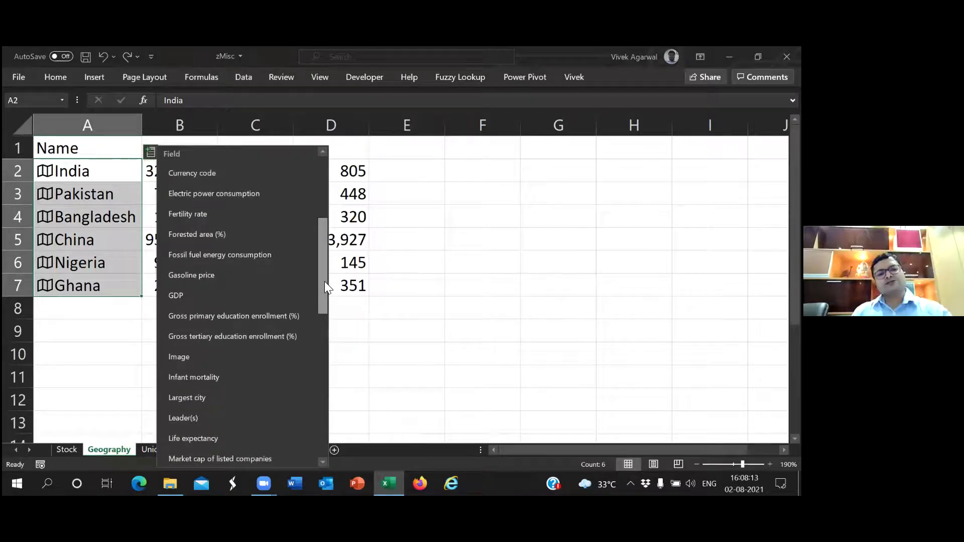
{"action": "scroll", "coordinate": [327, 301], "scroll_direction": "down", "scroll_amount": 2}
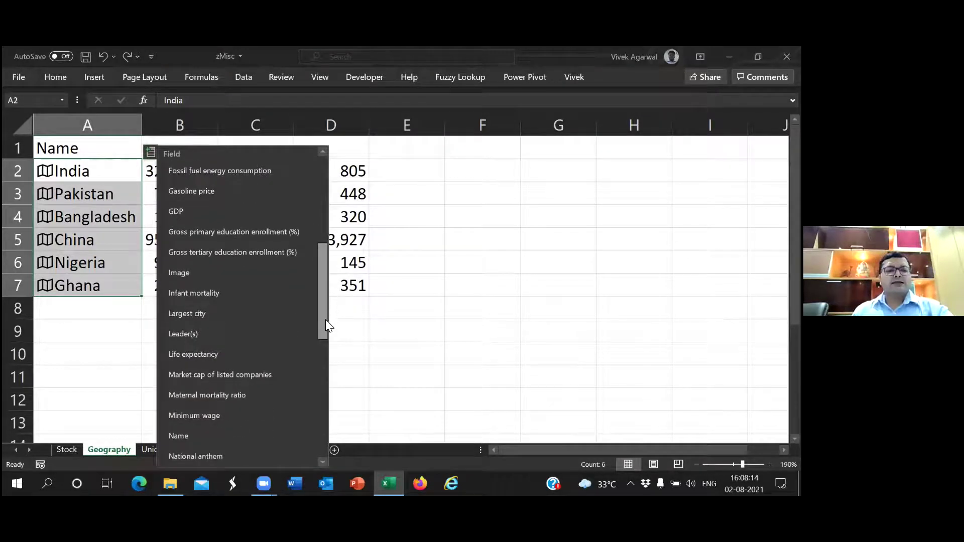
{"action": "scroll", "coordinate": [325, 324], "scroll_direction": "down", "scroll_amount": 1}
{"action": "scroll", "coordinate": [326, 328], "scroll_direction": "down", "scroll_amount": 1}
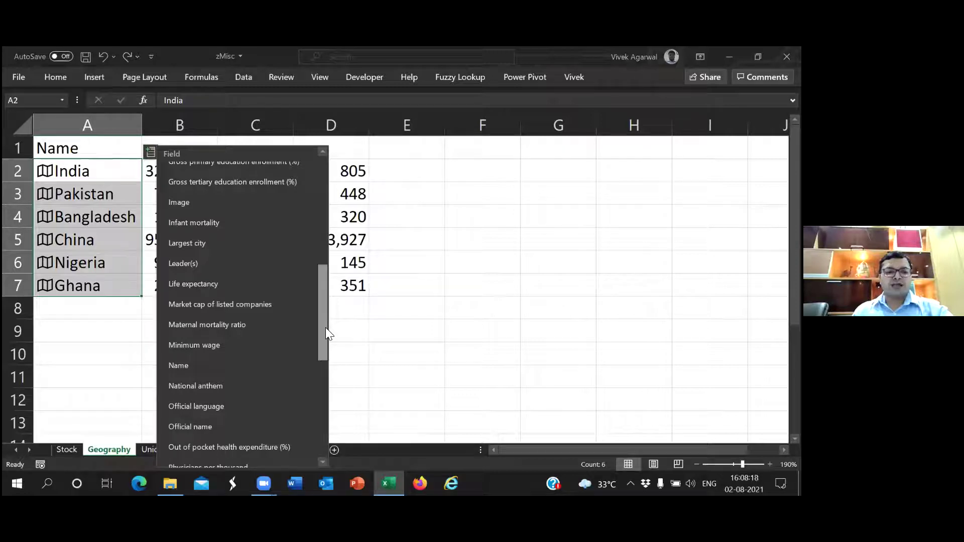
{"action": "scroll", "coordinate": [335, 363], "scroll_direction": "down", "scroll_amount": 2}
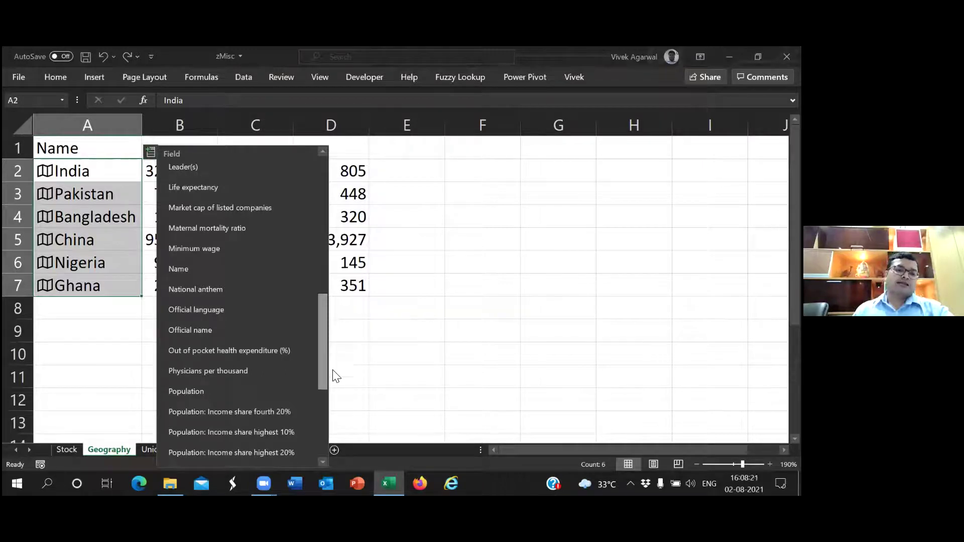
{"action": "scroll", "coordinate": [336, 381], "scroll_direction": "down", "scroll_amount": 2}
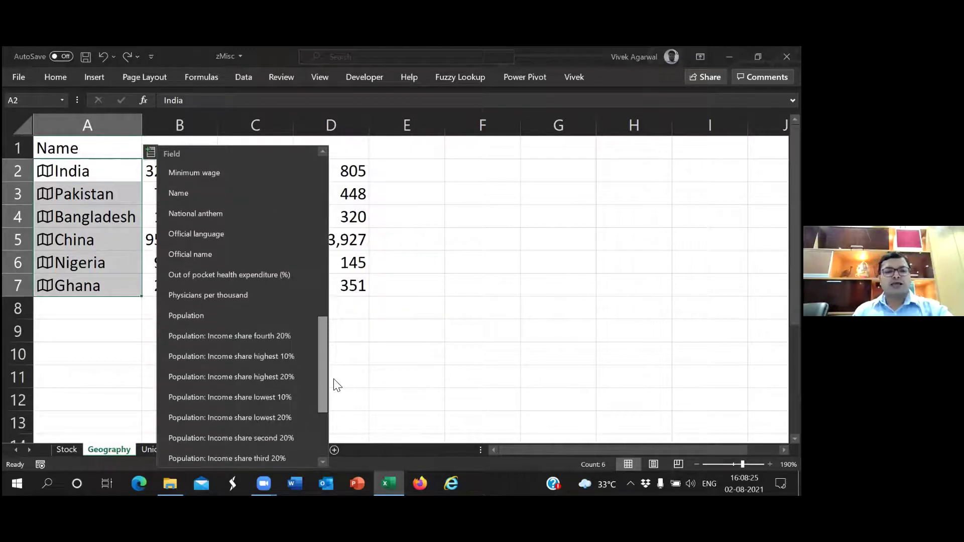
{"action": "scroll", "coordinate": [336, 389], "scroll_direction": "down", "scroll_amount": 1}
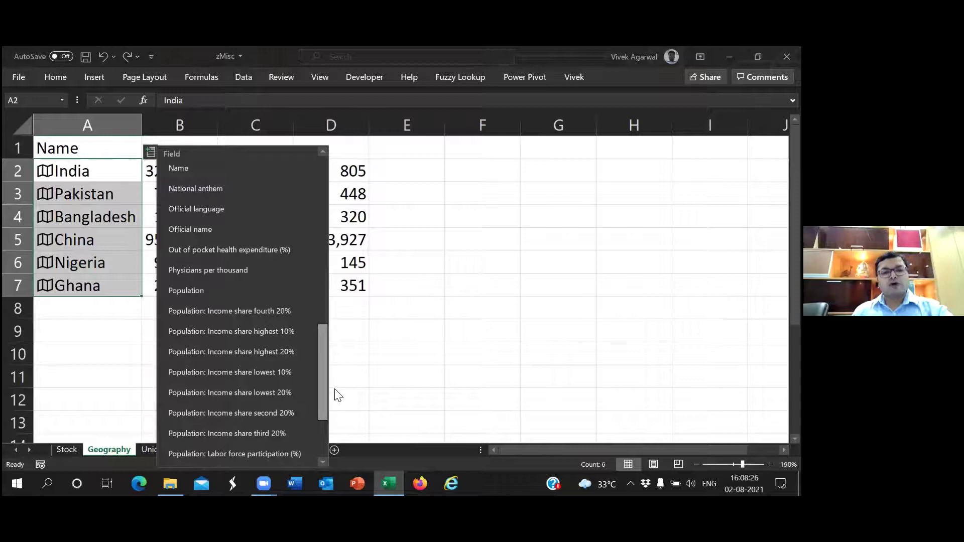
{"action": "scroll", "coordinate": [337, 395], "scroll_direction": "down", "scroll_amount": 1}
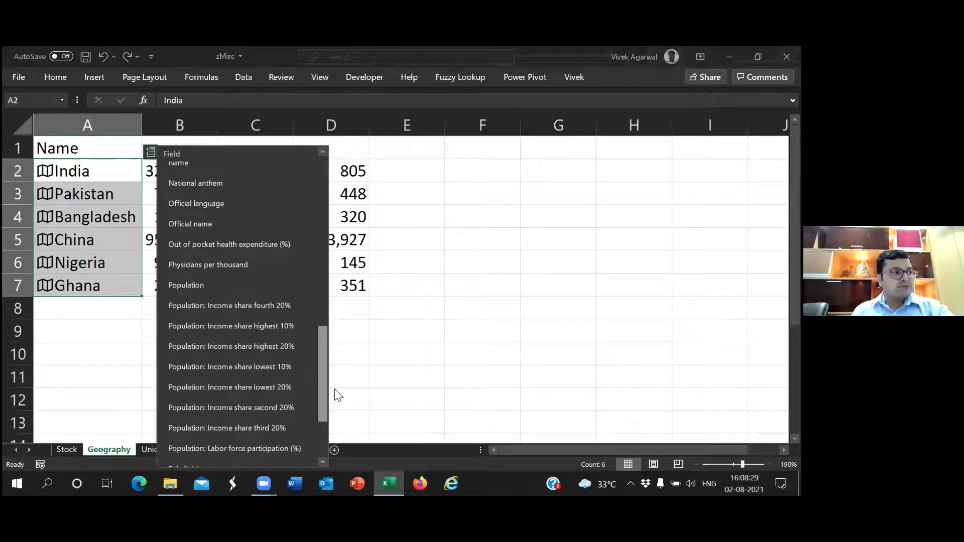
{"action": "left_click", "coordinate": [347, 404]}
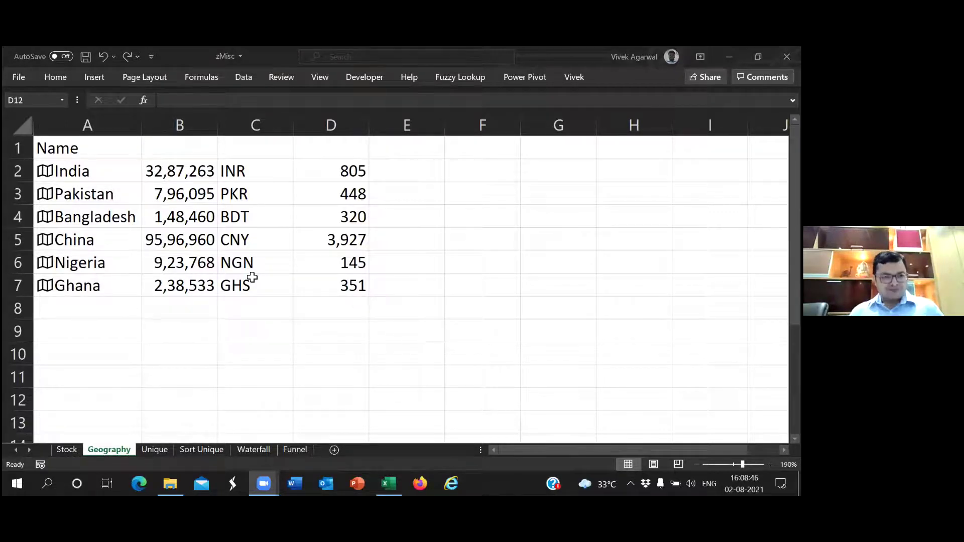
Step: Reselect the country names India through Ghana
{"action": "key", "text": "alt+Tab"}
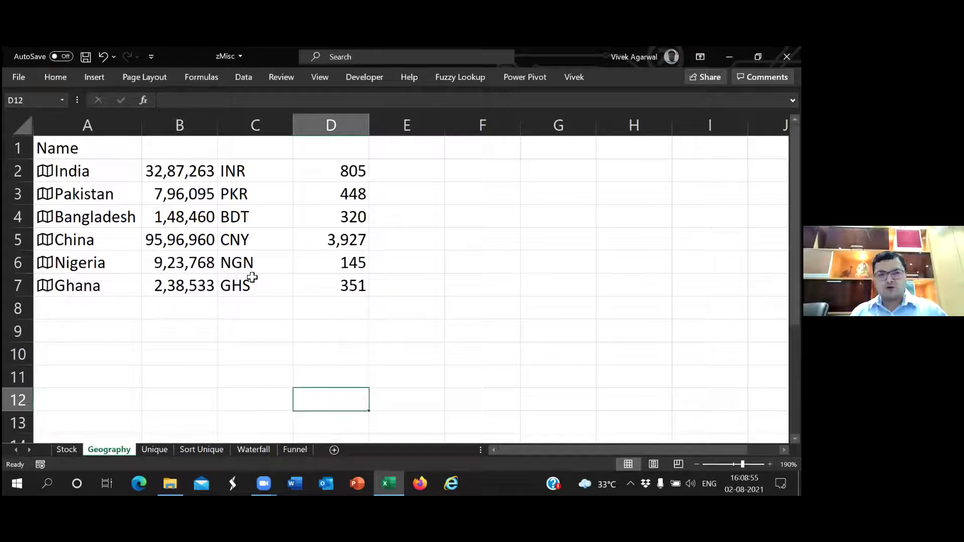
{"action": "left_click", "coordinate": [91, 177]}
{"action": "key", "text": "ctrl+shift+Down"}
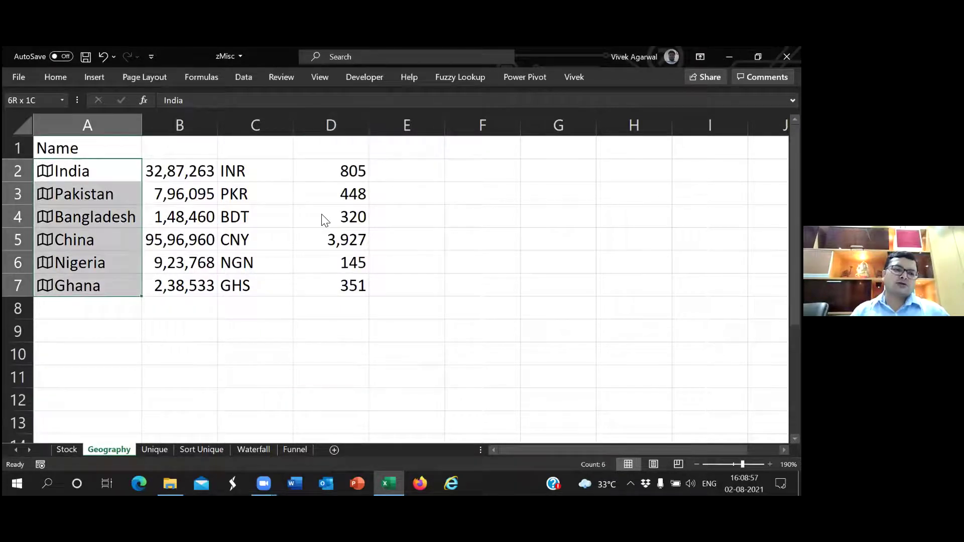
Step: Insert each country's Capital/Major City into column E and select the six capitals
{"action": "key", "text": "ctrl+shift+F5"}
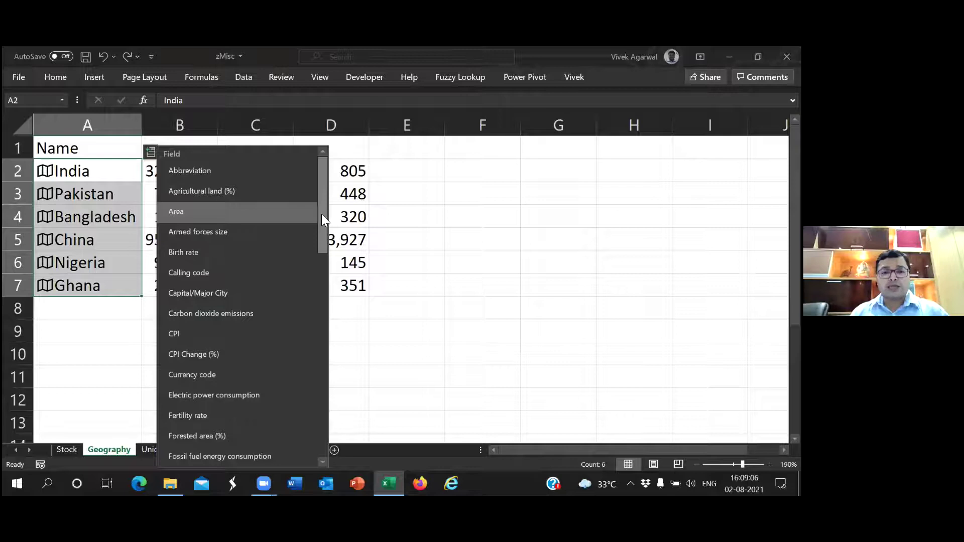
{"action": "key", "text": "Return"}
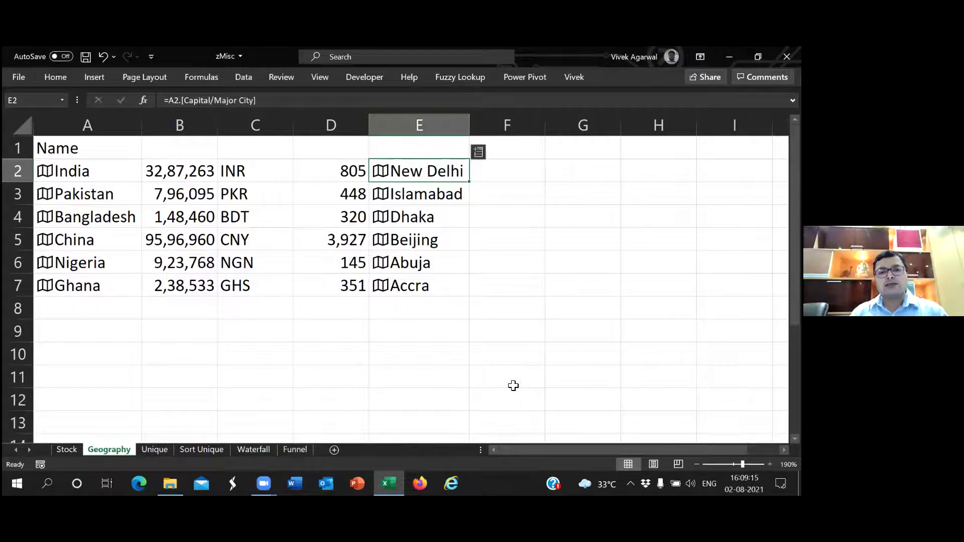
{"action": "left_click", "coordinate": [478, 152]}
{"action": "key", "text": "Up"}
{"action": "key", "text": "Up"}
{"action": "key", "text": "Up"}
{"action": "key", "text": "Up"}
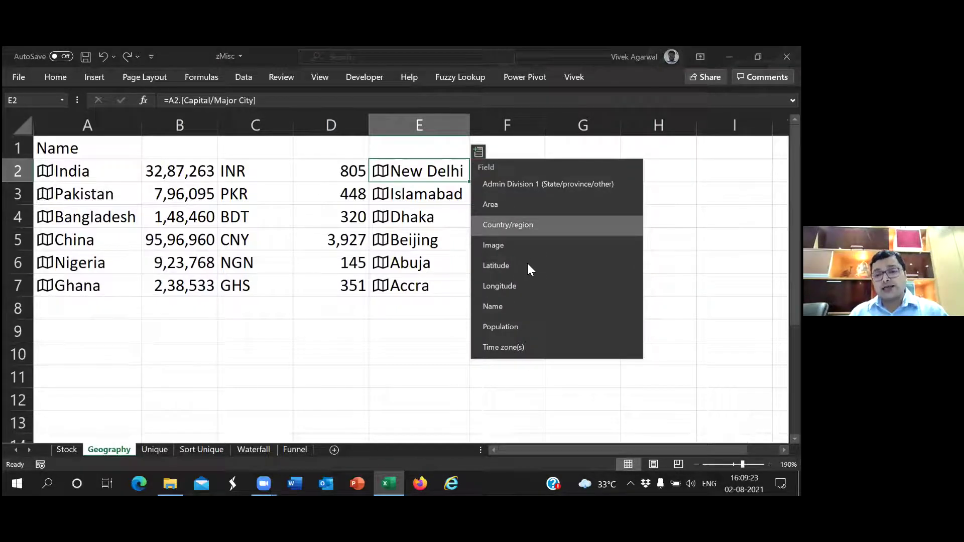
{"action": "key", "text": "Up"}
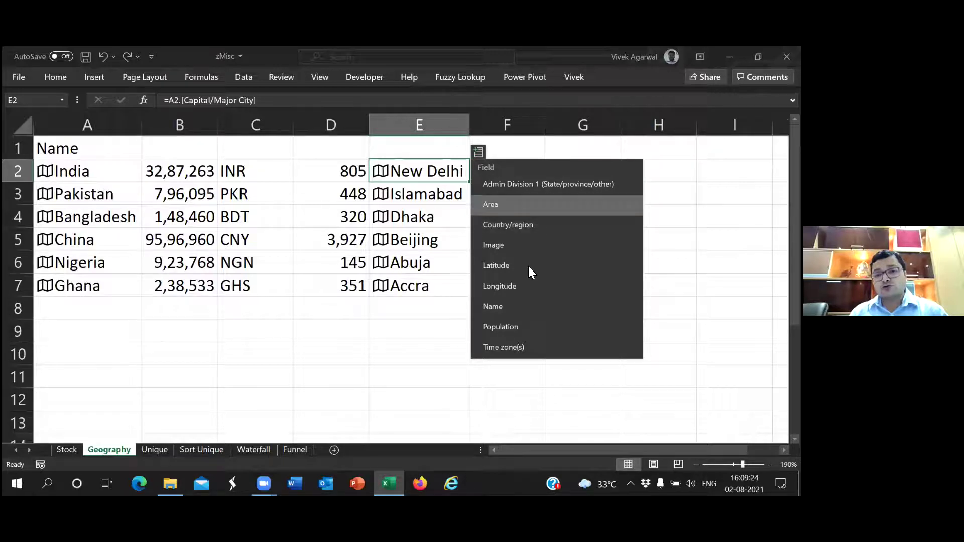
{"action": "key", "text": "Down"}
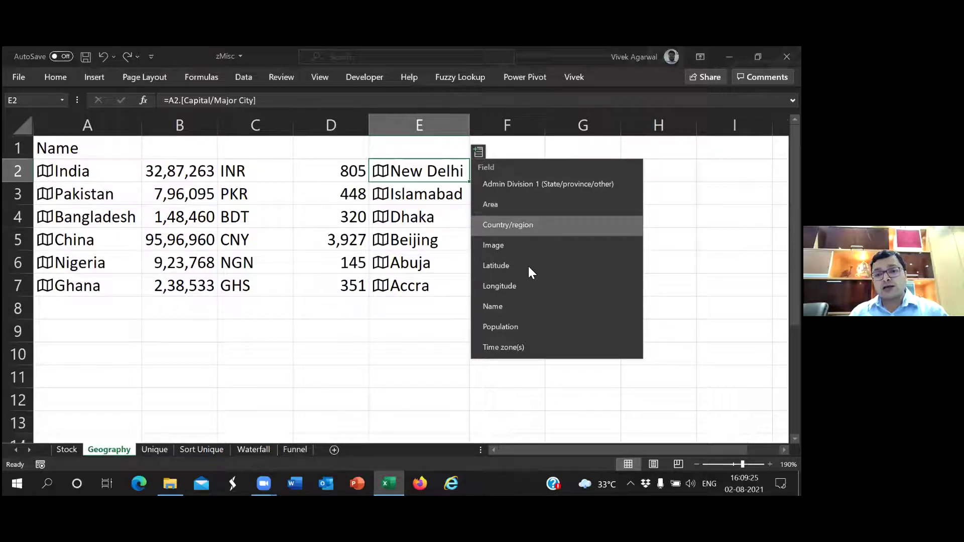
{"action": "key", "text": "Down"}
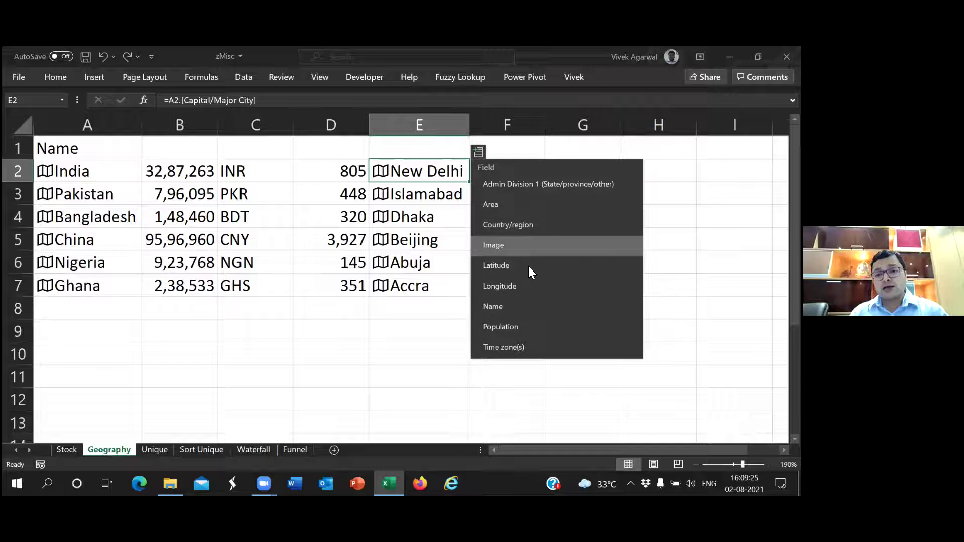
{"action": "key", "text": "Down"}
{"action": "key", "text": "Down"}
{"action": "key", "text": "Down"}
{"action": "key", "text": "Down"}
{"action": "key", "text": "Escape"}
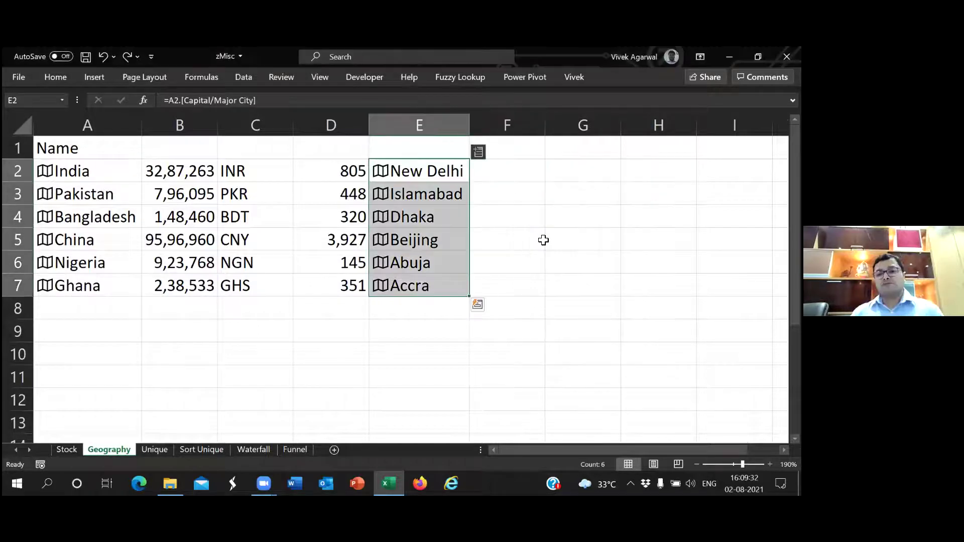
Step: Add each capital's Population in column F
{"action": "key", "text": "ctrl+shift+F2"}
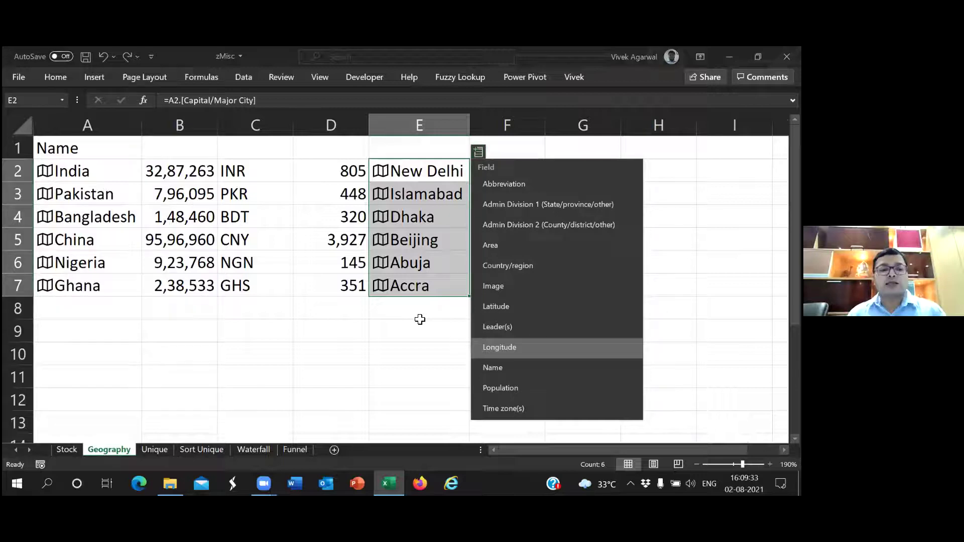
{"action": "key", "text": "Down"}
{"action": "key", "text": "Down"}
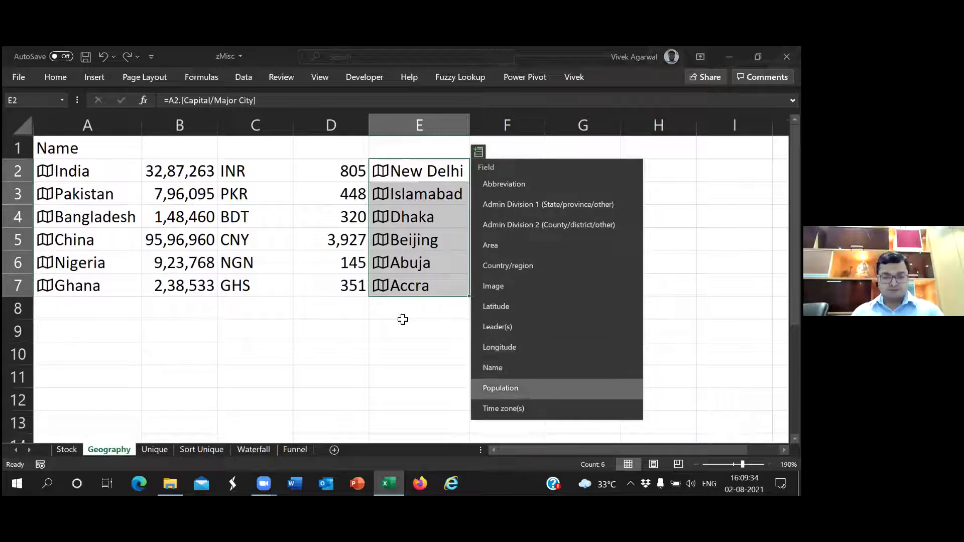
{"action": "key", "text": "Return"}
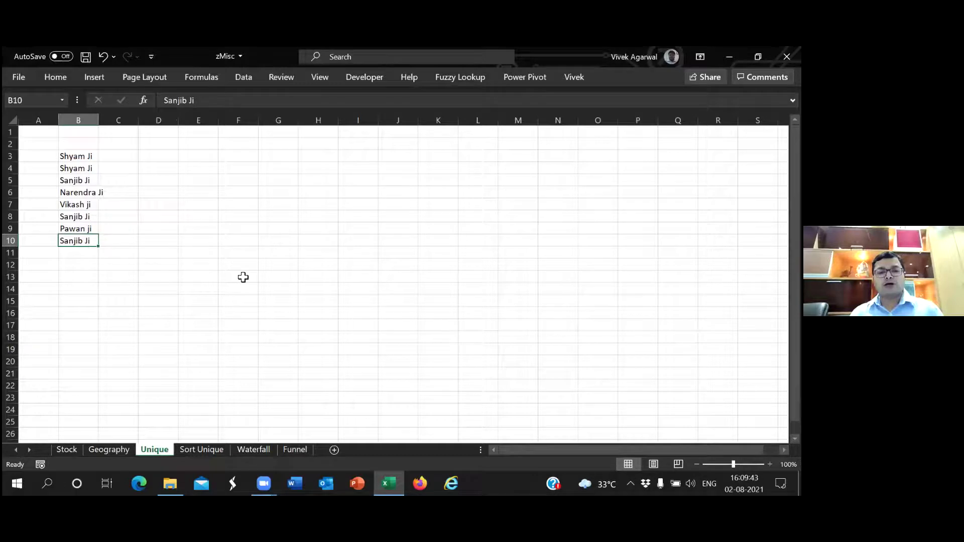
Step: Select the five unique names spilled in D3:D7, then go to Sort Unique
{"action": "scroll", "coordinate": [243, 277], "scroll_direction": "up", "scroll_amount": 3}
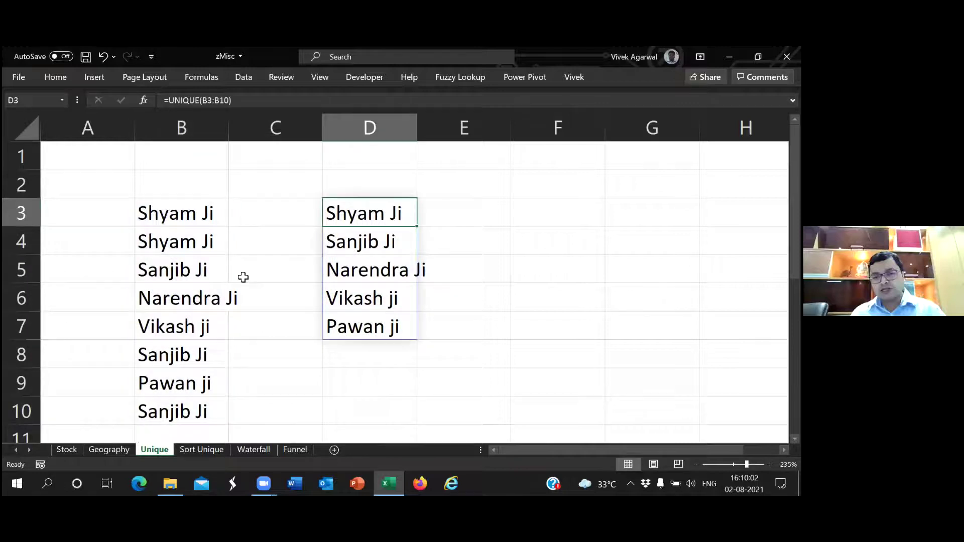
{"action": "key", "text": "ctrl+shift+Down"}
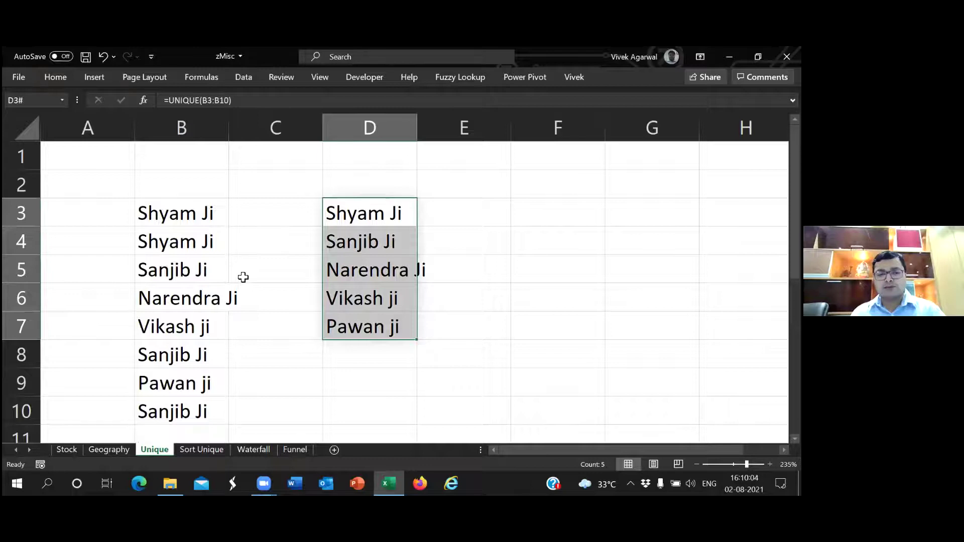
{"action": "key", "text": "ctrl+Page_Down"}
{"action": "key", "text": "Right"}
{"action": "key", "text": "Right"}
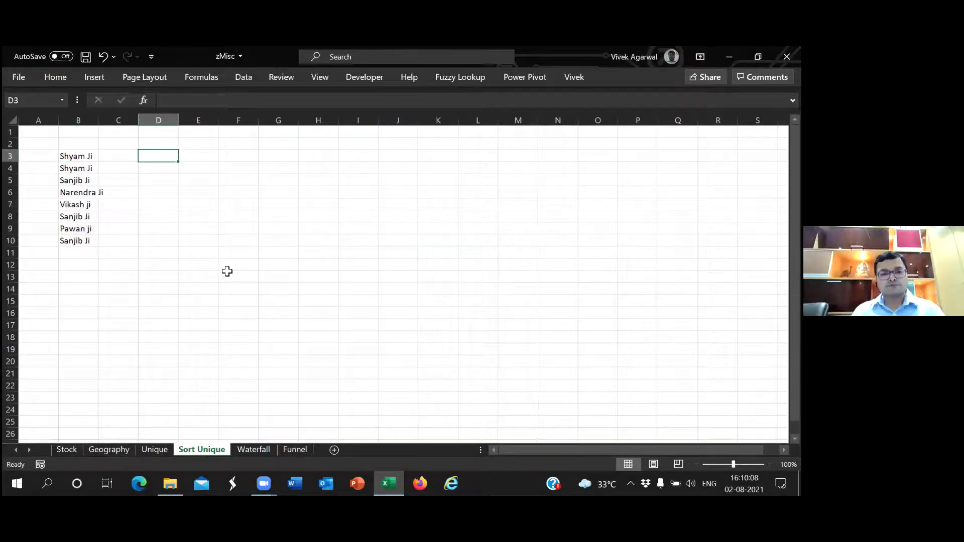
Step: Enter =SORT(UNIQUE(B3:B10)) in D3, then move on to the Waterfall sheet
{"action": "scroll", "coordinate": [227, 271], "scroll_direction": "up", "scroll_amount": 7, "text": "ctrl"}
{"action": "type", "text": "=UNIQUE("}
{"action": "key", "text": "Left"}
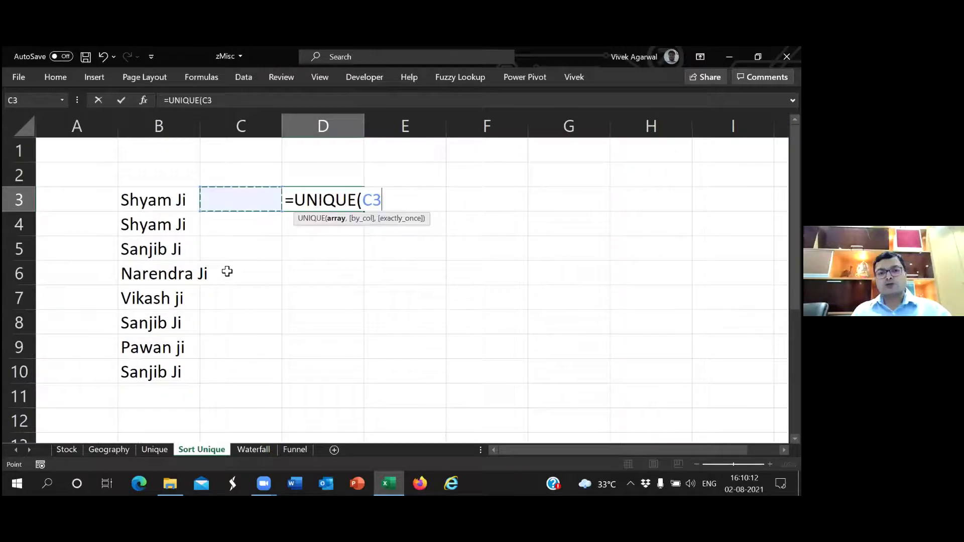
{"action": "key", "text": "Left"}
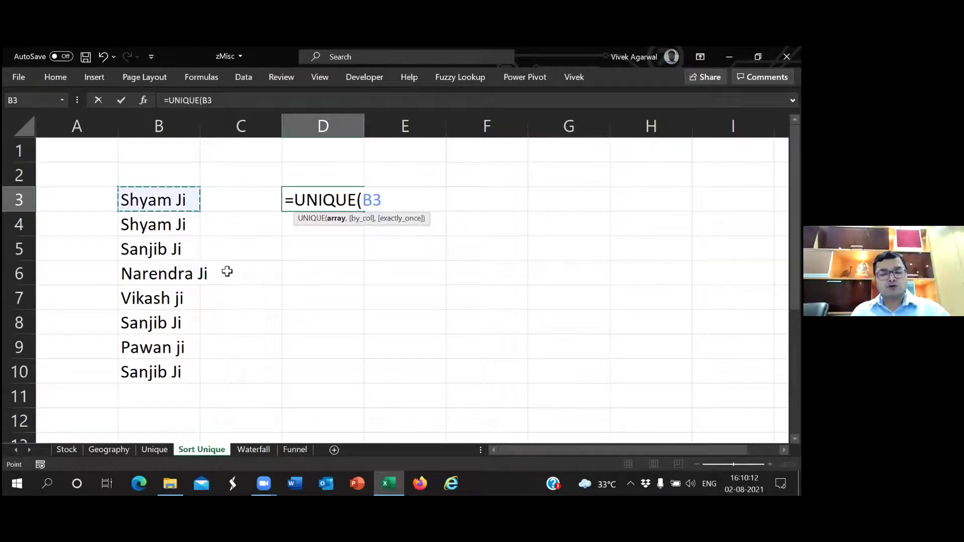
{"action": "key", "text": "ctrl+shift+Down"}
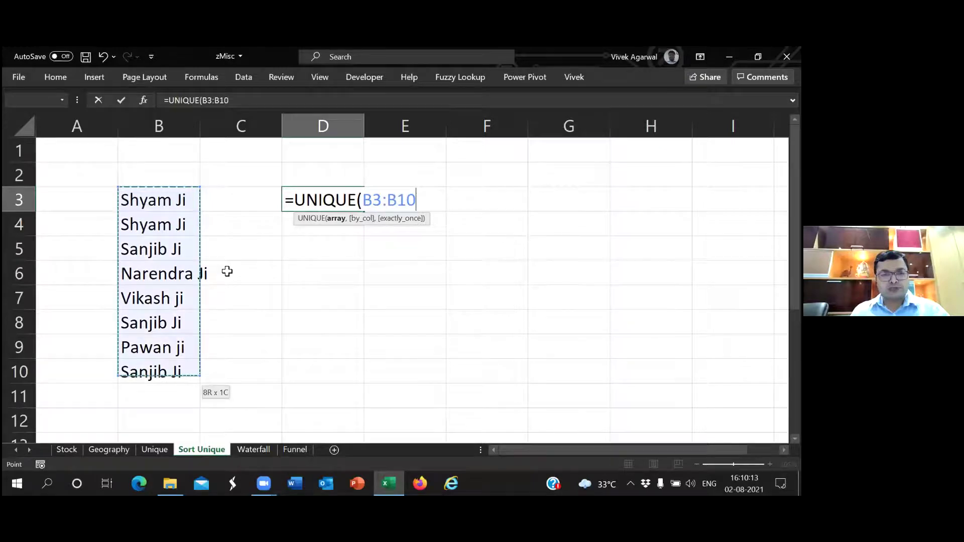
{"action": "key", "text": "Return"}
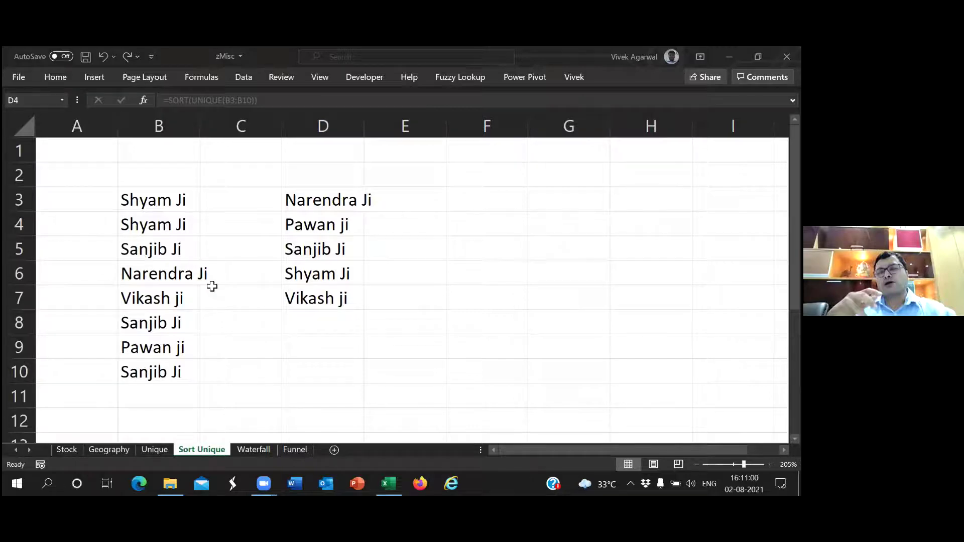
{"action": "key", "text": "alt+Tab"}
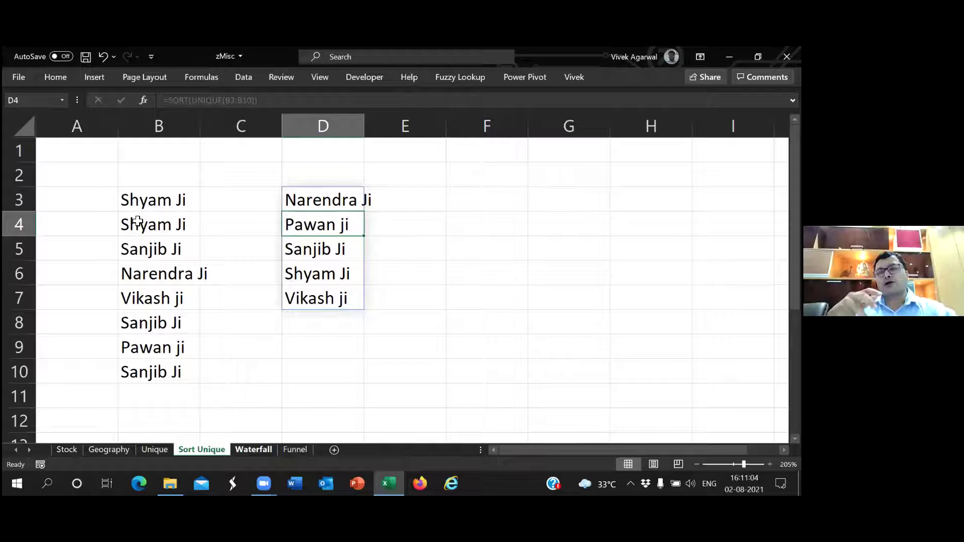
{"action": "key", "text": "ctrl+Page_Down"}
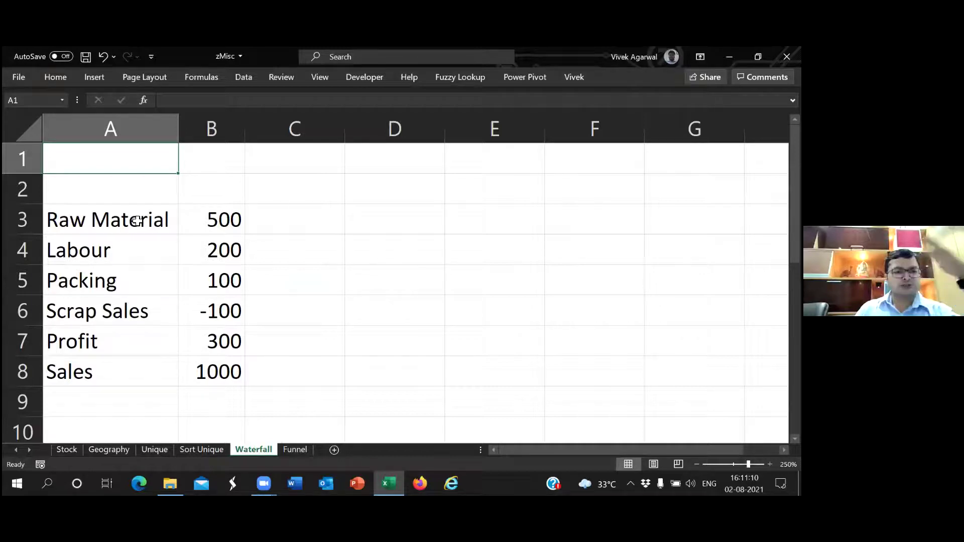
Step: Select the cost and sales data in A3:B8 and insert a Waterfall chart from it
{"action": "left_click", "coordinate": [137, 221]}
{"action": "key", "text": "ctrl+a"}
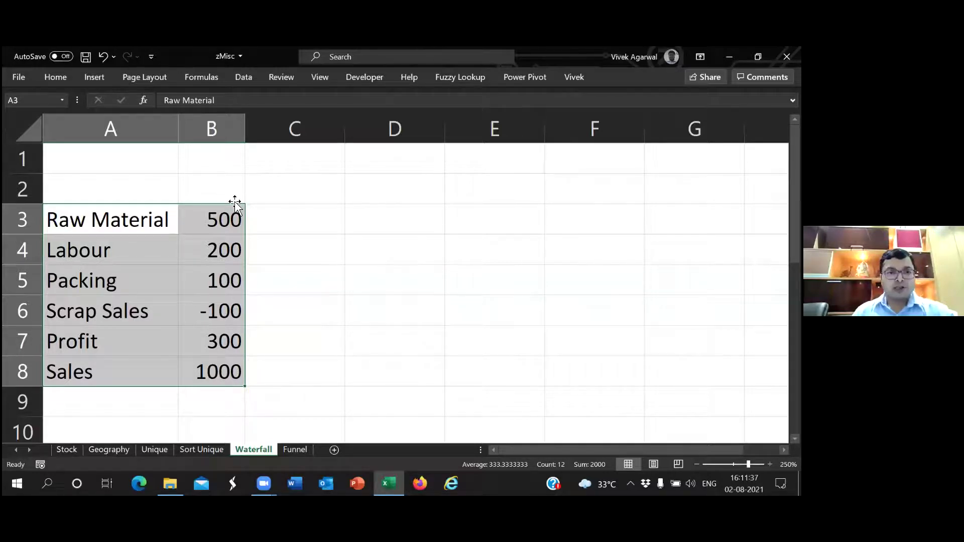
{"action": "left_click", "coordinate": [243, 77]}
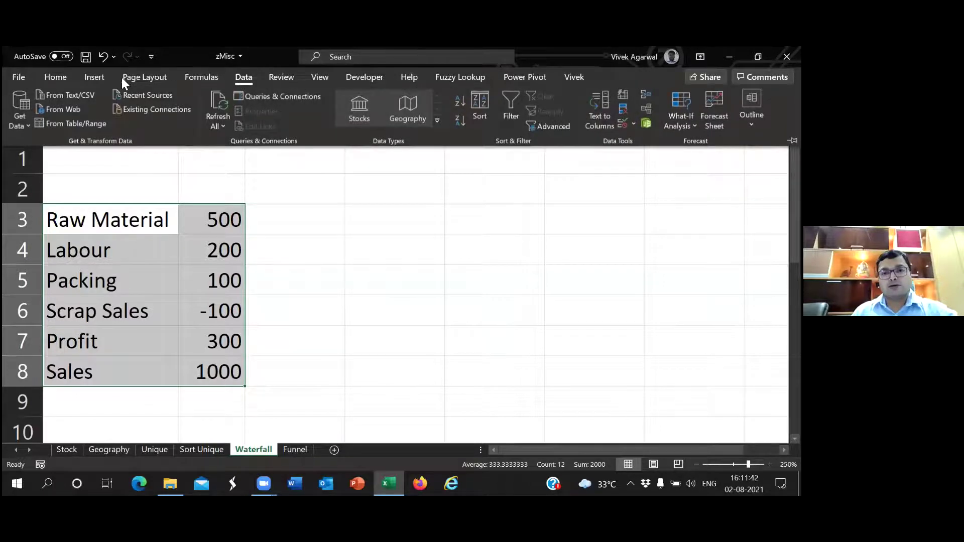
{"action": "scroll", "coordinate": [392, 97], "scroll_direction": "up", "scroll_amount": 3}
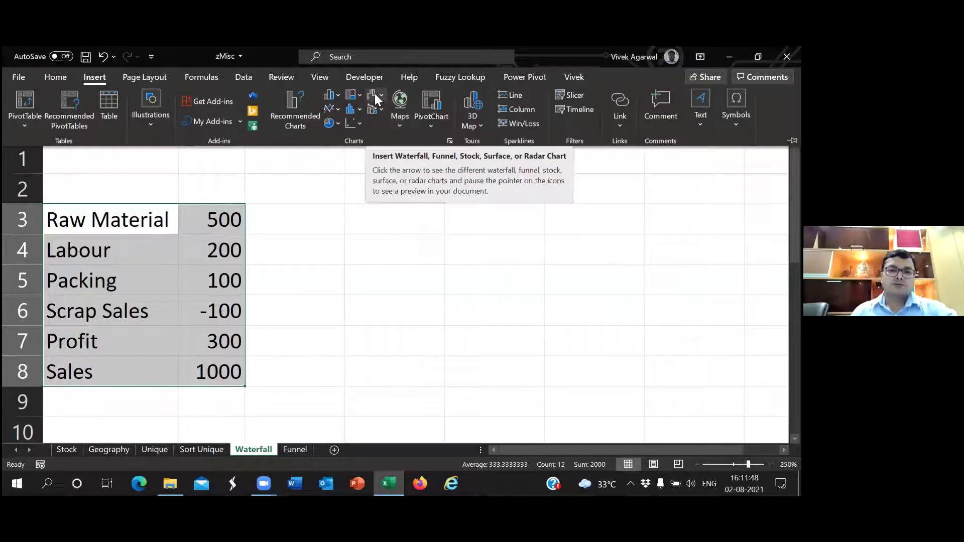
{"action": "left_click", "coordinate": [375, 93]}
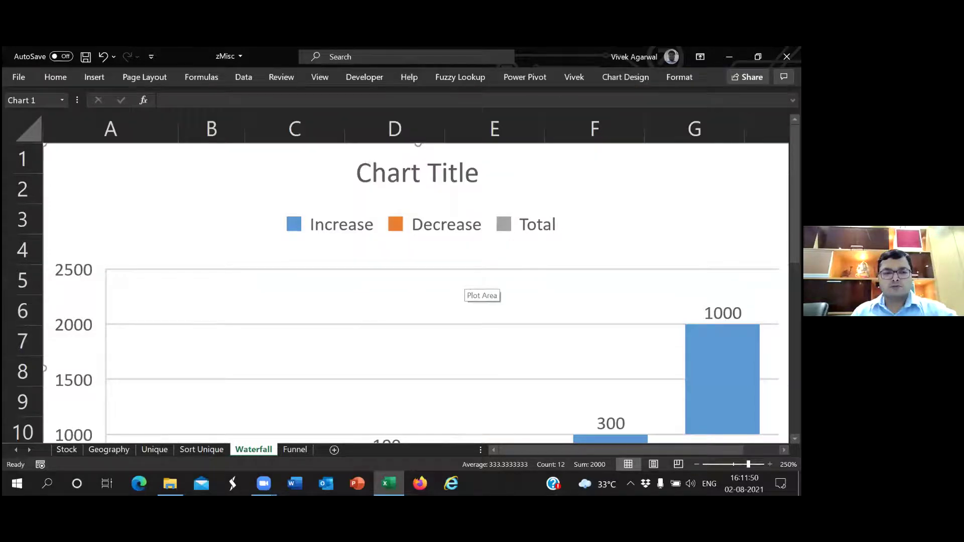
Step: Select the new waterfall chart and its data bars
{"action": "scroll", "coordinate": [636, 205], "scroll_direction": "down", "scroll_amount": 5}
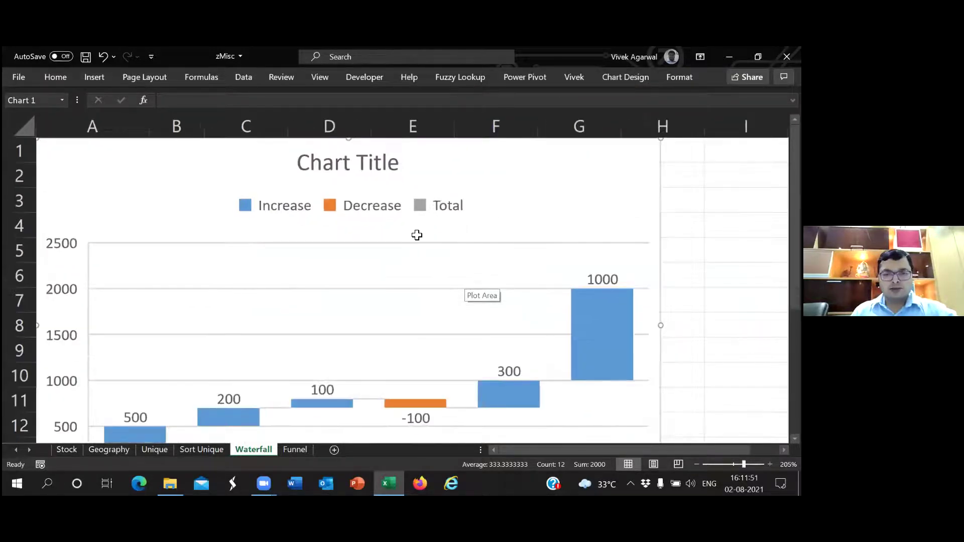
{"action": "key", "text": "Escape"}
{"action": "scroll", "coordinate": [416, 234], "scroll_direction": "down", "scroll_amount": 3}
{"action": "left_click", "coordinate": [416, 236]}
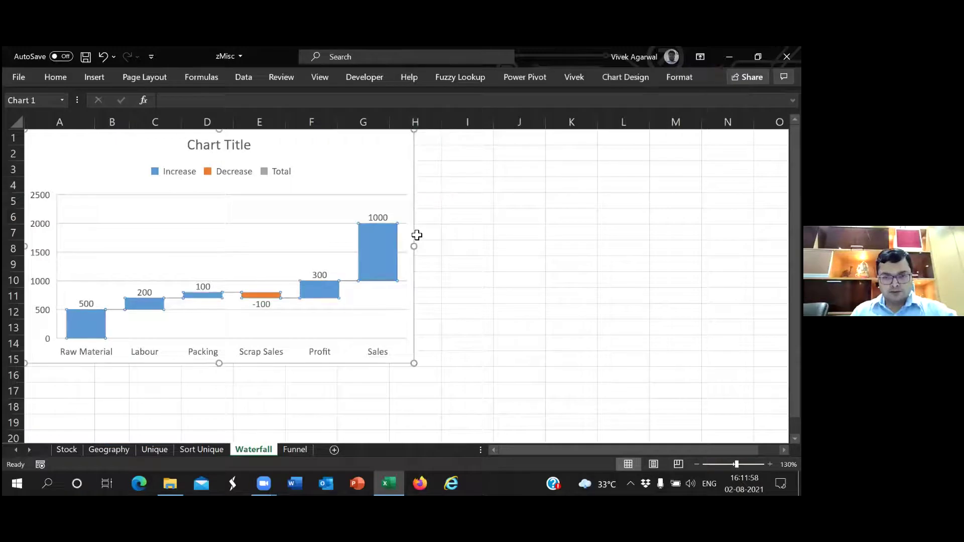
{"action": "key", "text": "Escape"}
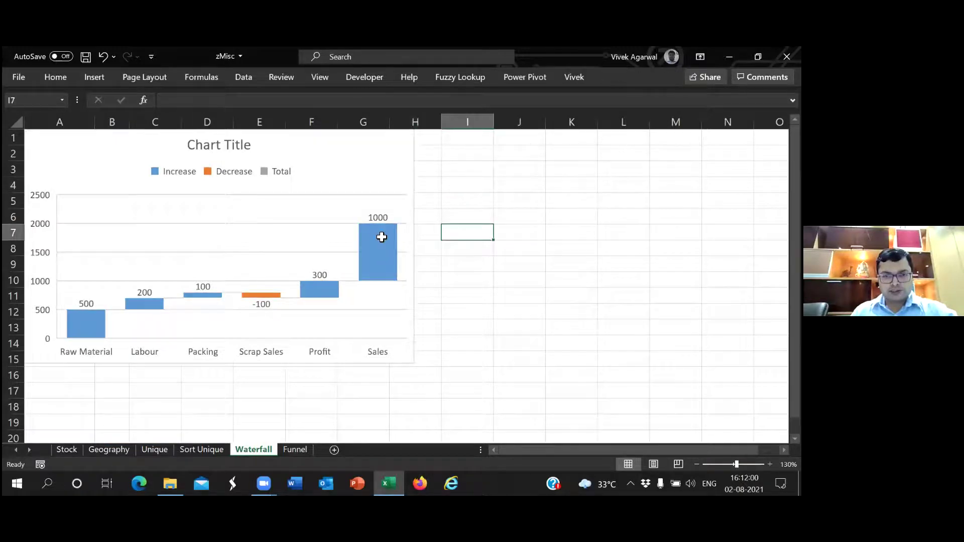
{"action": "left_click", "coordinate": [382, 237]}
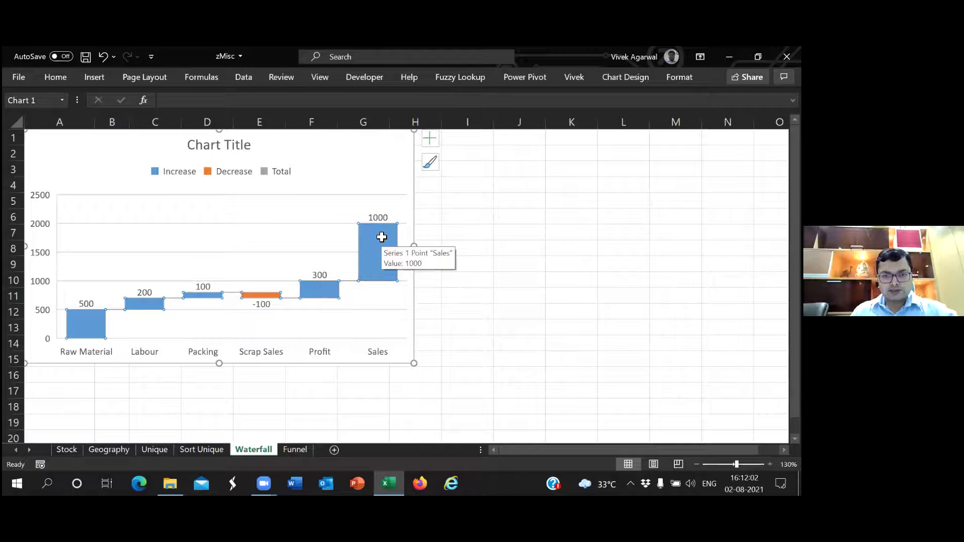
{"action": "right_click", "coordinate": [382, 237]}
Step: Set the Sales bar alone as the waterfall's grey total column, then deselect the chart
{"action": "left_click", "coordinate": [373, 236]}
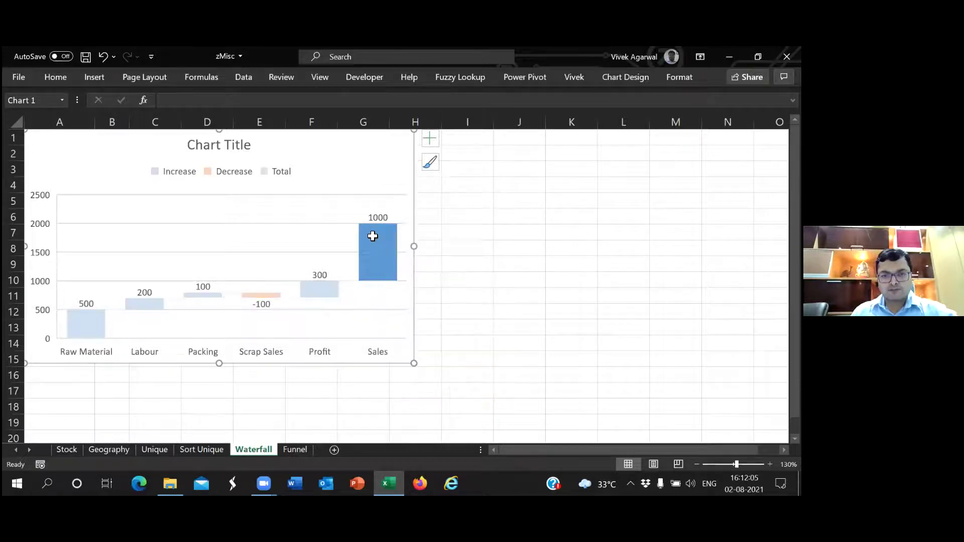
{"action": "left_click", "coordinate": [373, 236]}
{"action": "right_click", "coordinate": [373, 237]}
{"action": "key", "text": "Up"}
{"action": "key", "text": "Down"}
{"action": "key", "text": "Return"}
{"action": "key", "text": "Escape"}
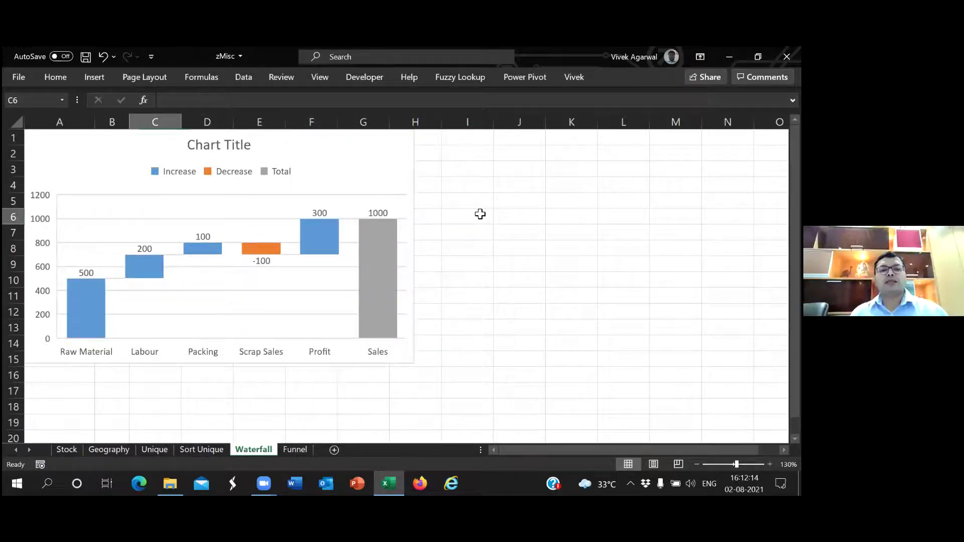
{"action": "key", "text": "Left"}
{"action": "key", "text": "Left"}
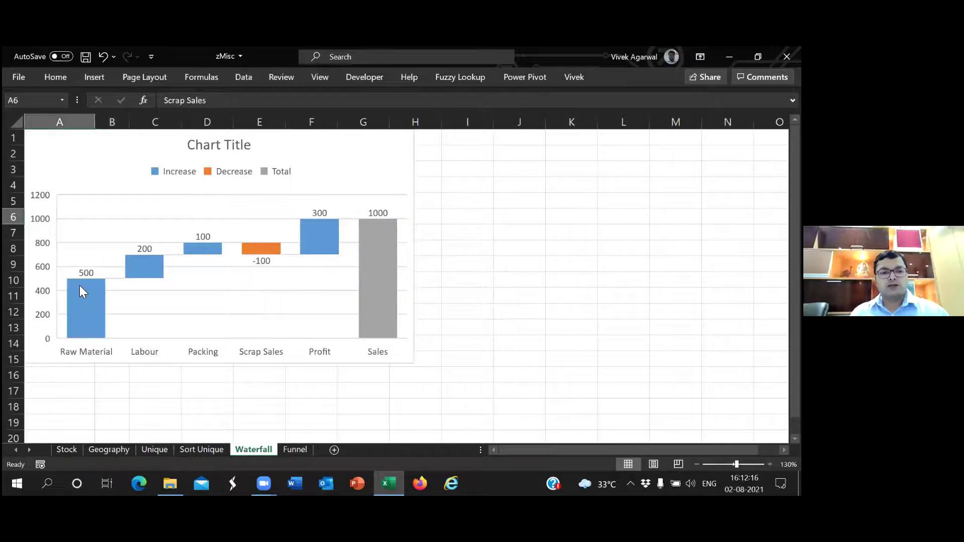
{"action": "key", "text": "Right"}
{"action": "key", "text": "Right"}
{"action": "key", "text": "Right"}
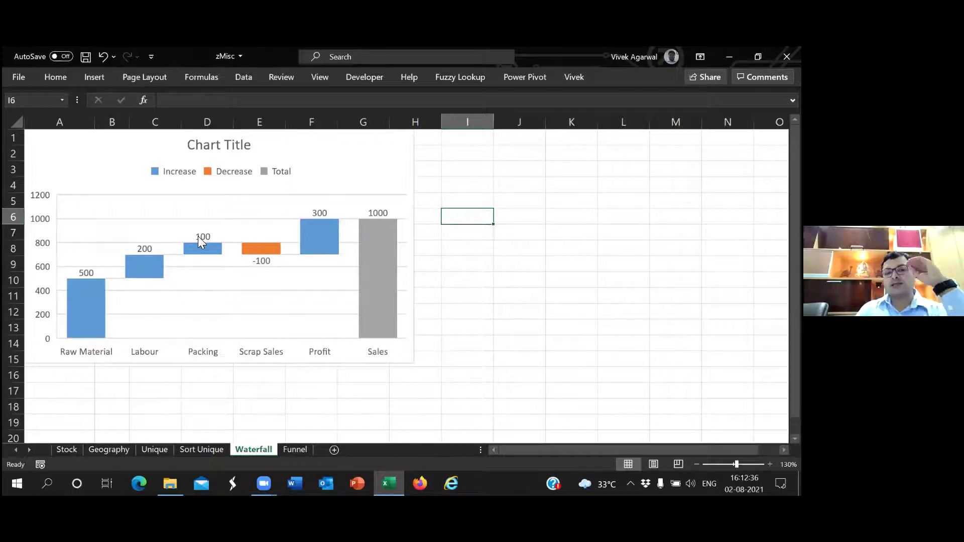
Step: Drag the waterfall chart to about F2:M16 so the A3:B8 figures are uncovered
{"action": "left_click", "coordinate": [565, 298]}
{"action": "scroll", "coordinate": [138, 211], "scroll_direction": "down", "scroll_amount": 3, "text": "ctrl"}
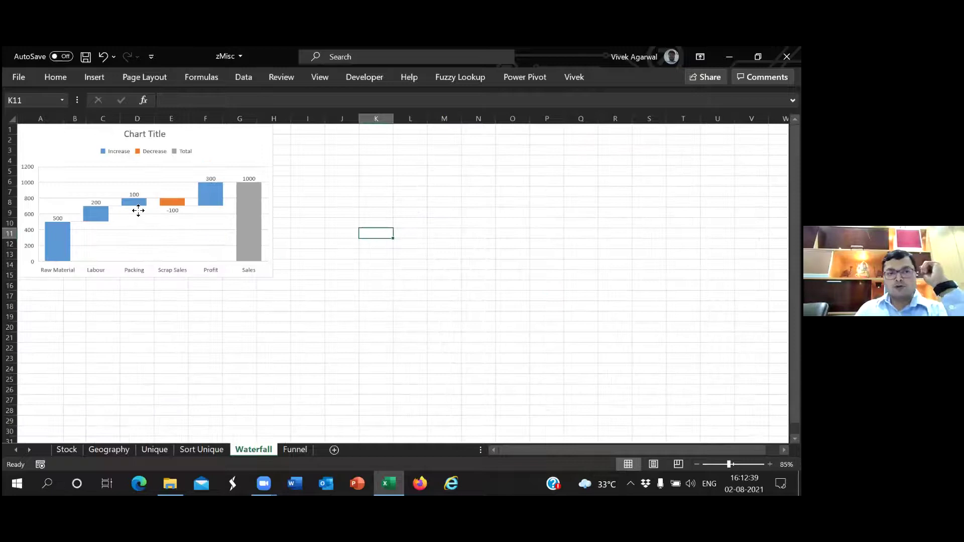
{"action": "scroll", "coordinate": [138, 211], "scroll_direction": "down", "scroll_amount": 2, "text": "ctrl"}
{"action": "left_click", "coordinate": [157, 125]}
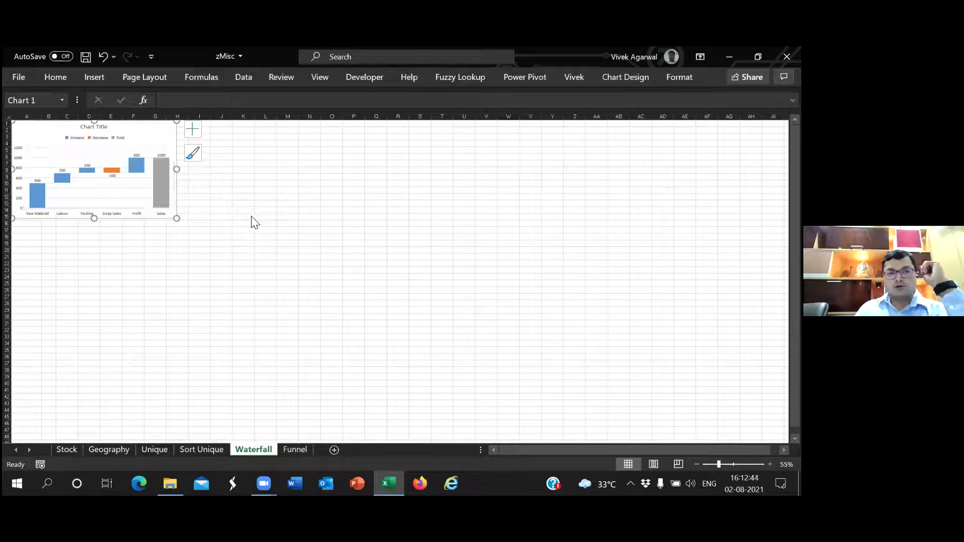
{"action": "left_click_drag", "start_coordinate": [252, 221], "coordinate": [208, 277]}
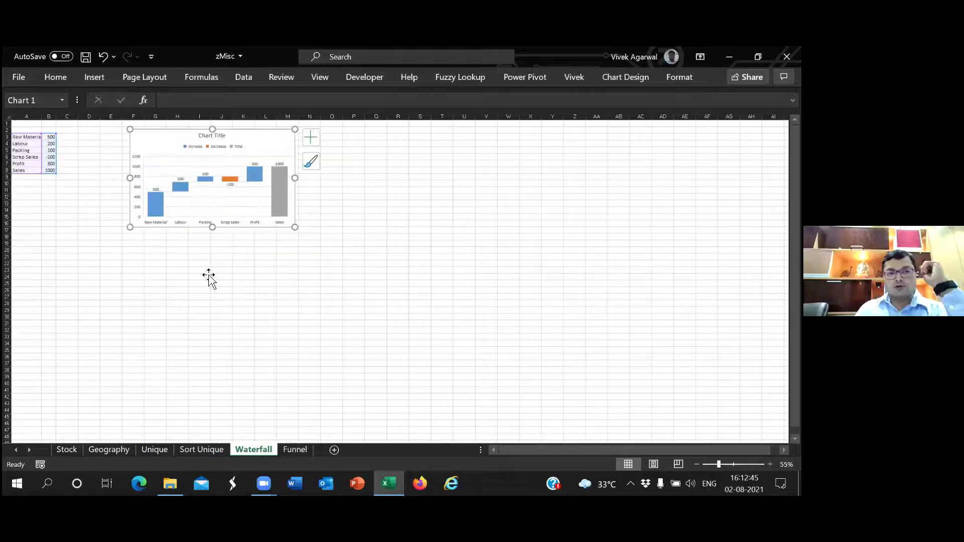
{"action": "left_click", "coordinate": [208, 276]}
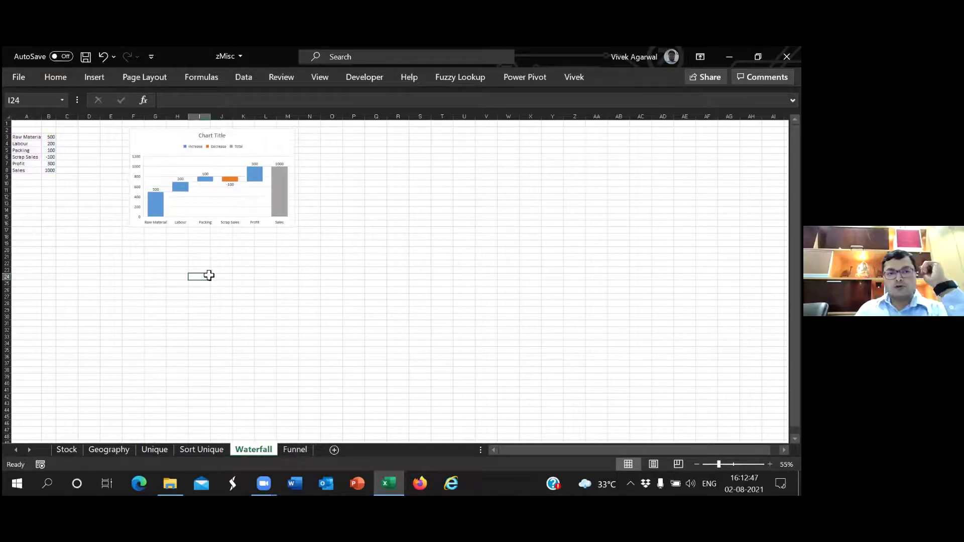
{"action": "scroll", "coordinate": [209, 275], "scroll_direction": "up", "scroll_amount": 3, "text": "ctrl"}
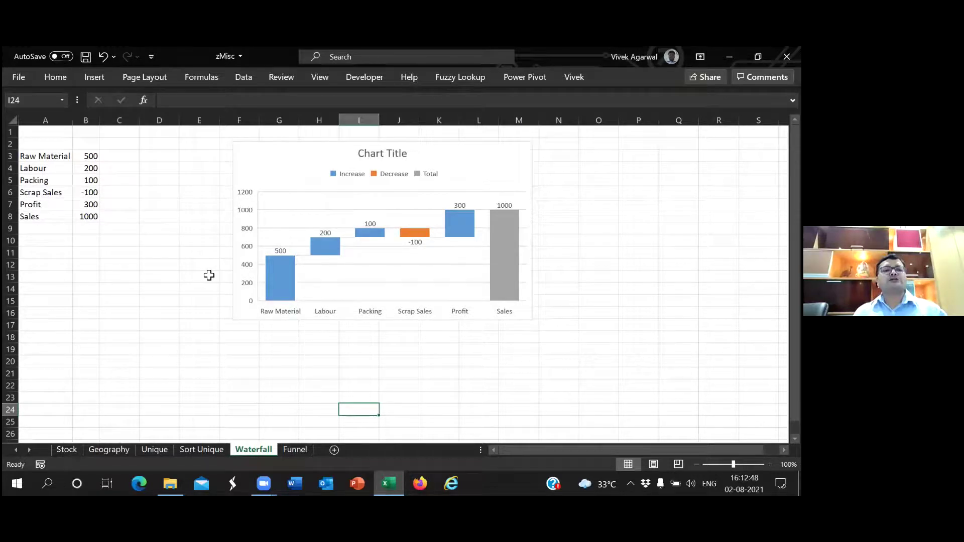
{"action": "scroll", "coordinate": [209, 275], "scroll_direction": "up", "scroll_amount": 1, "text": "ctrl"}
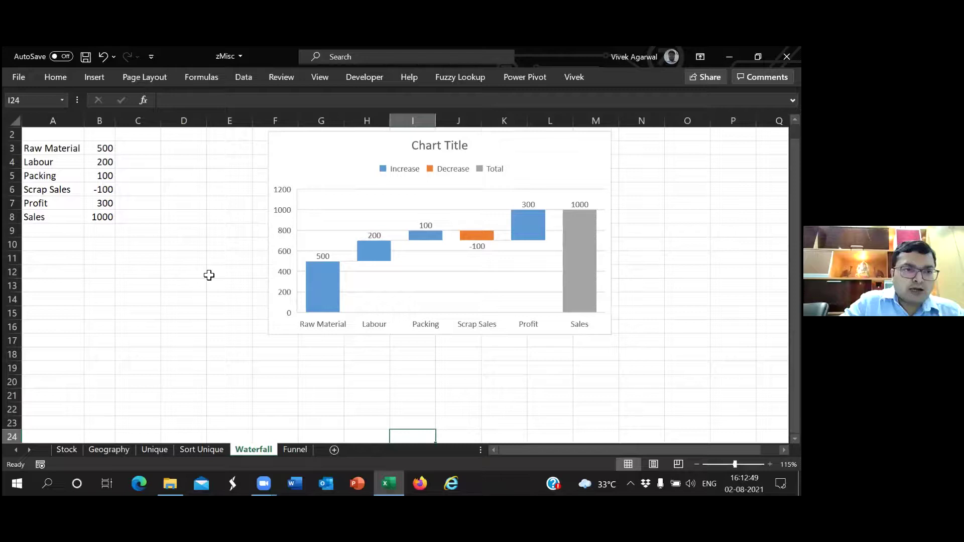
Step: Label the first row 2020 and the last row 2021
{"action": "left_click", "coordinate": [53, 149]}
{"action": "type", "text": "2012"}
{"action": "key", "text": "BackSpace"}
{"action": "key", "text": "BackSpace"}
{"action": "type", "text": "20"}
{"action": "key", "text": "Return"}
{"action": "key", "text": "Down"}
{"action": "key", "text": "Down"}
{"action": "key", "text": "Down"}
{"action": "key", "text": "Down"}
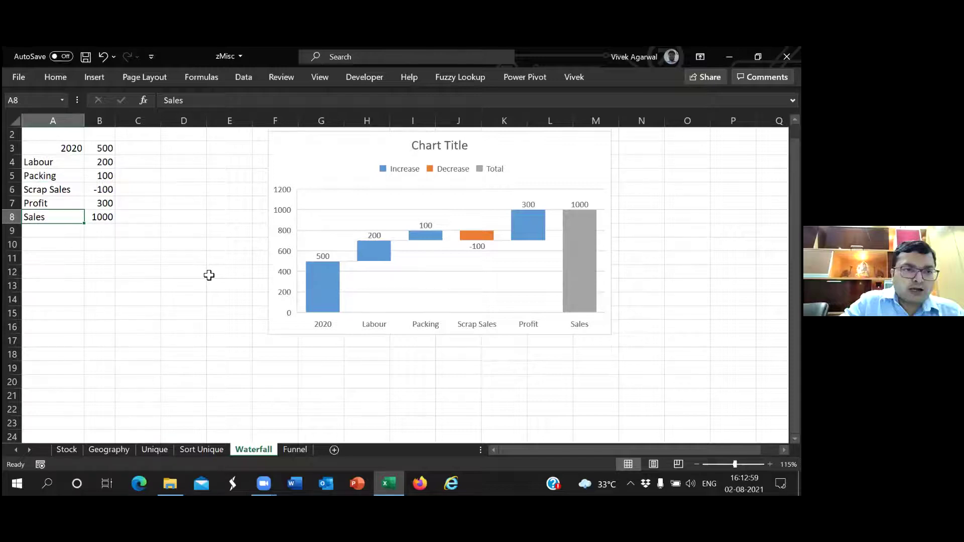
{"action": "type", "text": "2021"}
{"action": "key", "text": "Return"}
Step: Change the 2020 value in B3 to 800
{"action": "key", "text": "Right"}
{"action": "key", "text": "Up"}
{"action": "key", "text": "Up"}
{"action": "key", "text": "Up"}
{"action": "key", "text": "Up"}
{"action": "key", "text": "Up"}
{"action": "key", "text": "F2"}
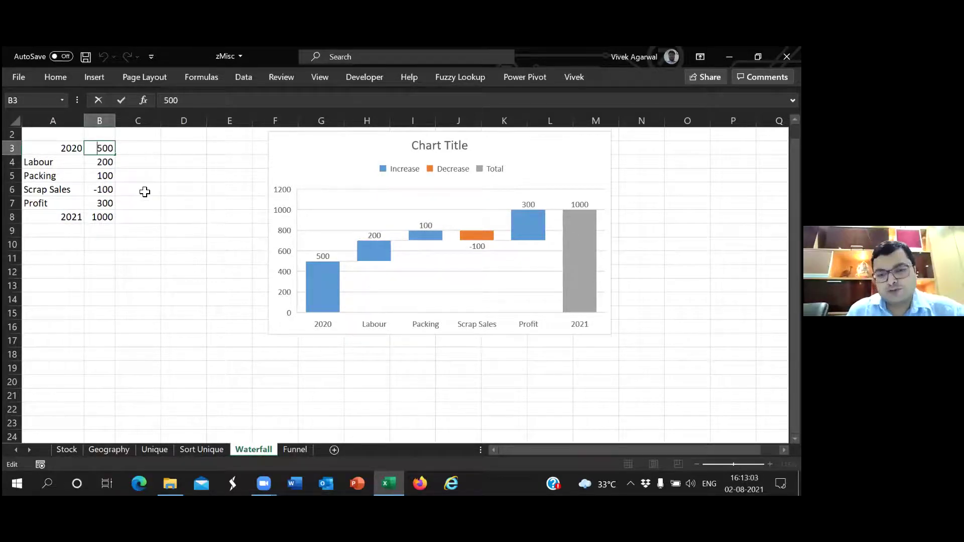
{"action": "key", "text": "Delete"}
{"action": "type", "text": "8"}
{"action": "key", "text": "Return"}
{"action": "key", "text": "Down"}
{"action": "key", "text": "Down"}
{"action": "key", "text": "Down"}
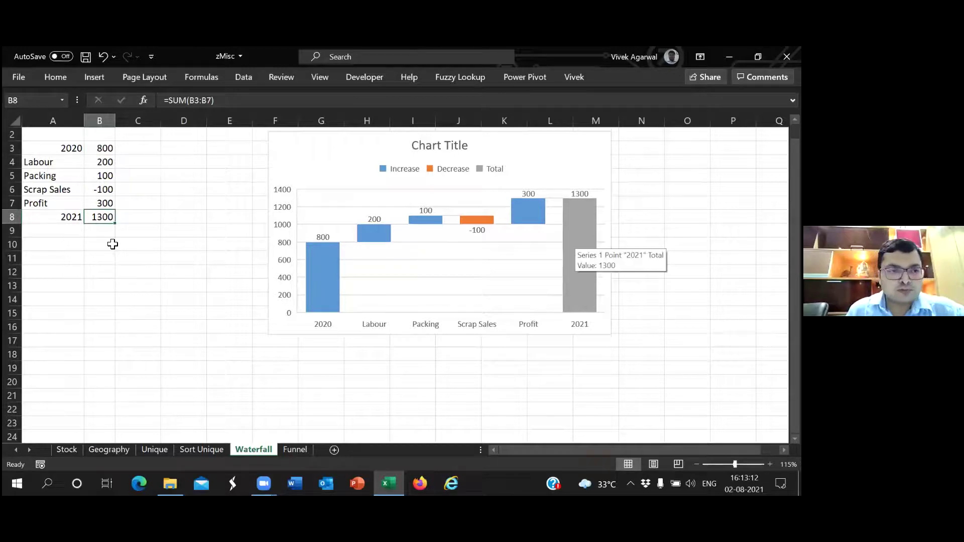
Step: Rename the A4 category label to Manufacturing
{"action": "key", "text": "Up"}
{"action": "key", "text": "Up"}
{"action": "key", "text": "Up"}
{"action": "key", "text": "Left"}
{"action": "type", "text": "Manufacruir"}
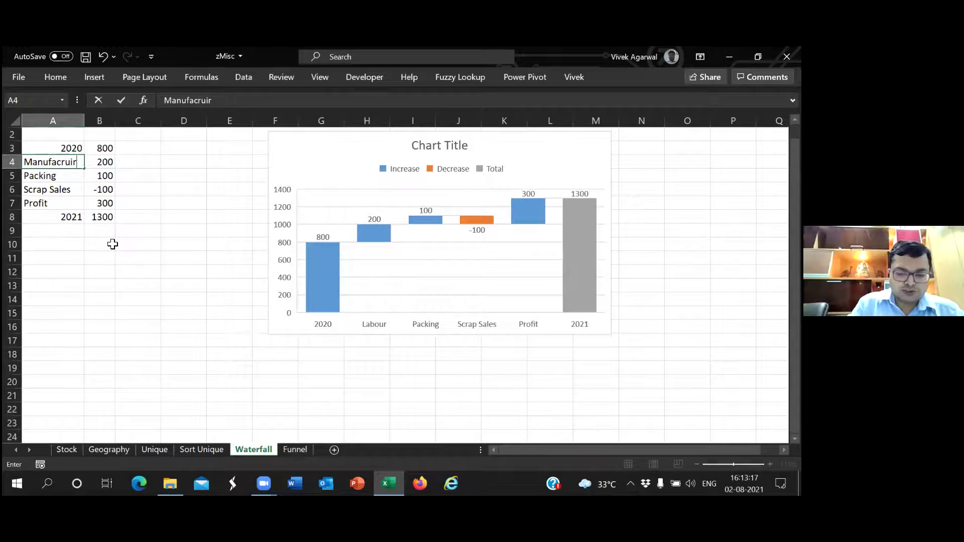
{"action": "key", "text": "BackSpace"}
{"action": "key", "text": "BackSpace"}
{"action": "key", "text": "BackSpace"}
{"action": "type", "text": "turing"}
{"action": "key", "text": "Return"}
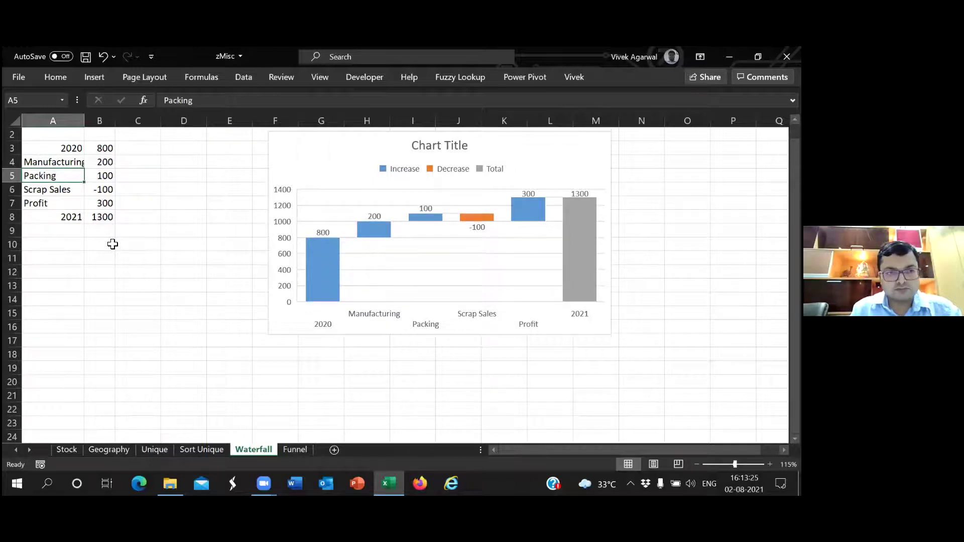
Step: Rename the A5:A7 category labels to Service, IT and Job
{"action": "type", "text": "Scrap Sales"}
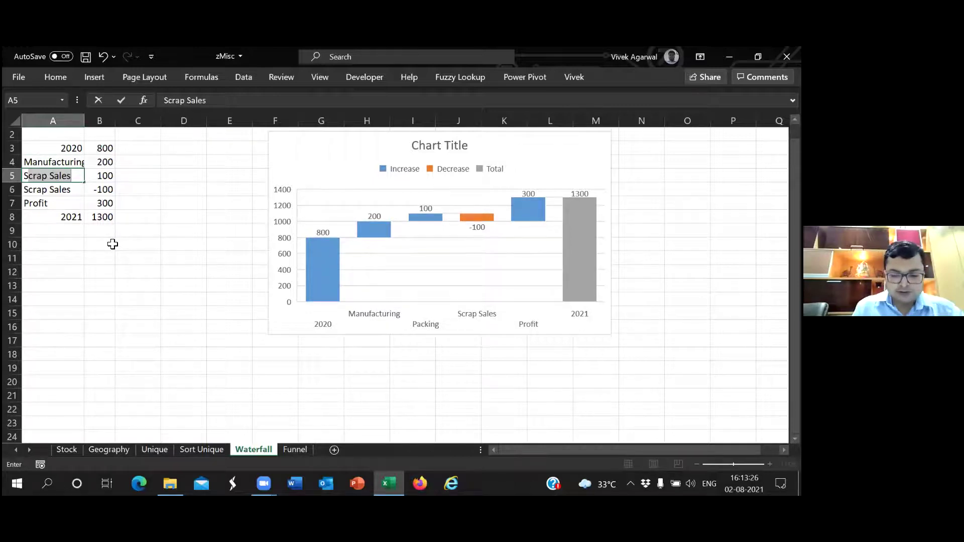
{"action": "key", "text": "BackSpace"}
{"action": "key", "text": "BackSpace"}
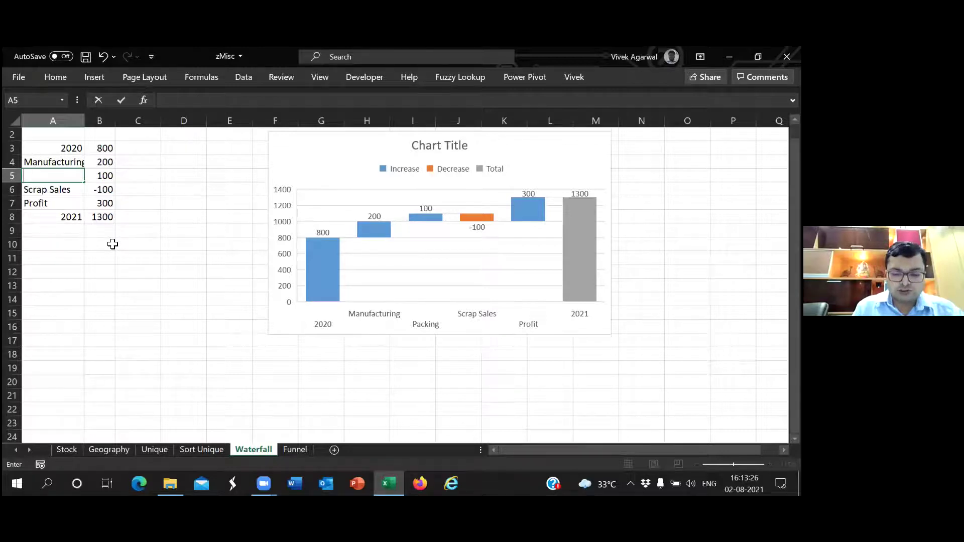
{"action": "type", "text": "Ser"}
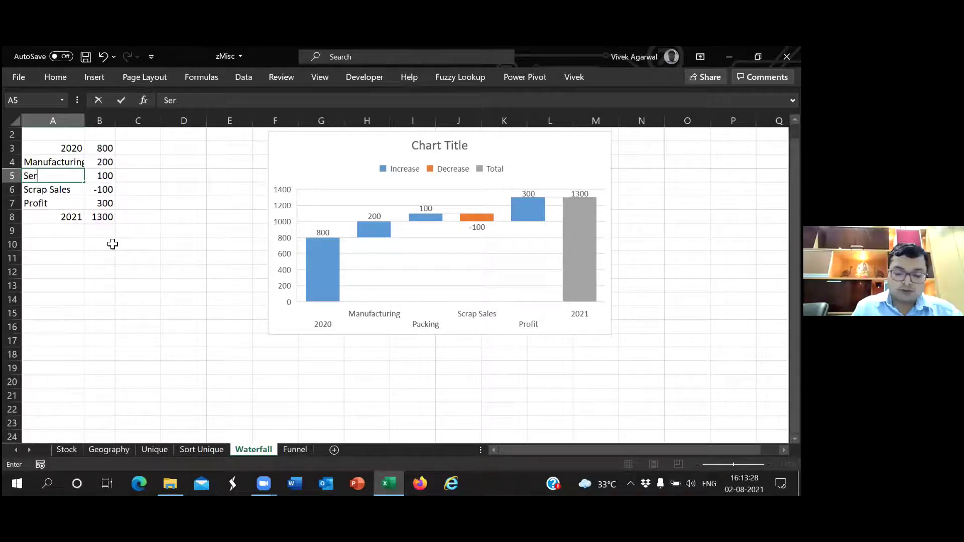
{"action": "type", "text": "vice"}
{"action": "key", "text": "Return"}
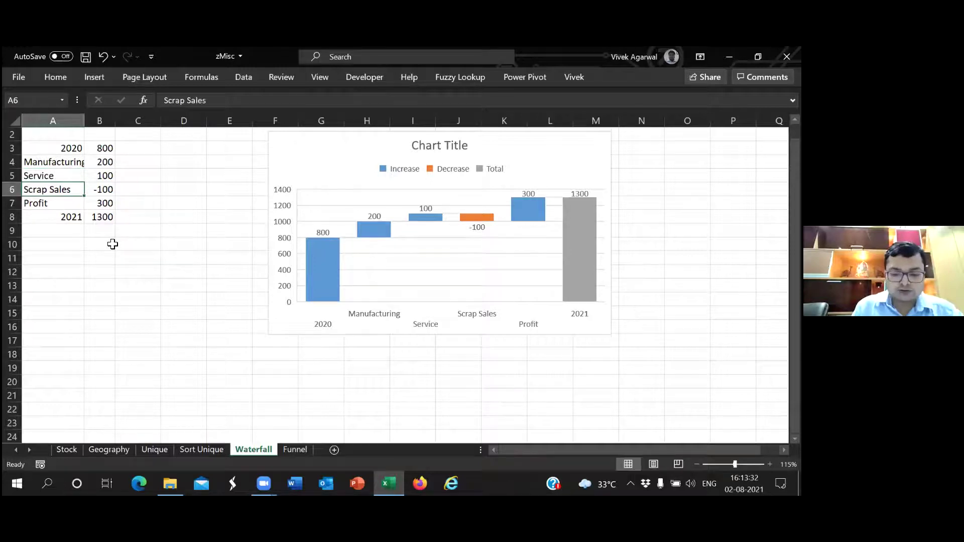
{"action": "key", "text": "BackSpace"}
{"action": "type", "text": "IT"}
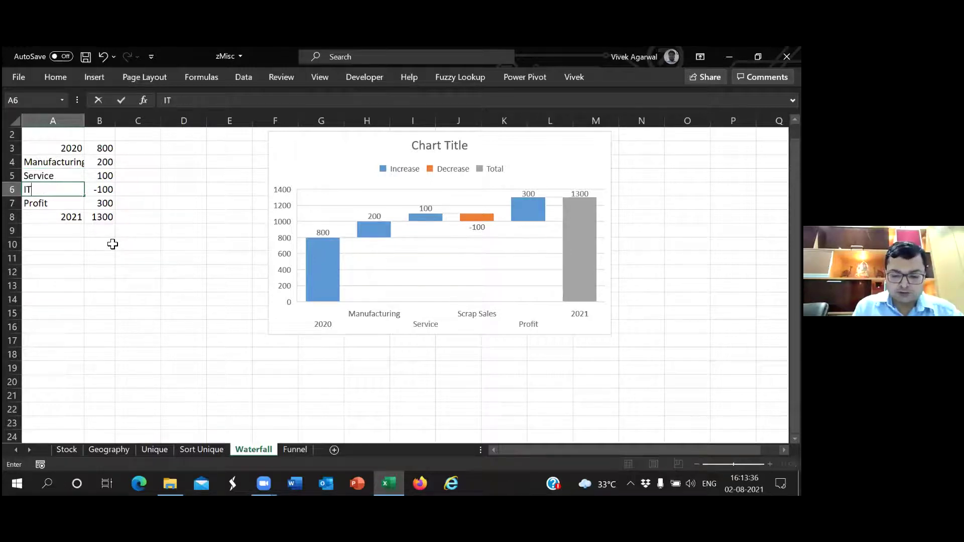
{"action": "key", "text": "Return"}
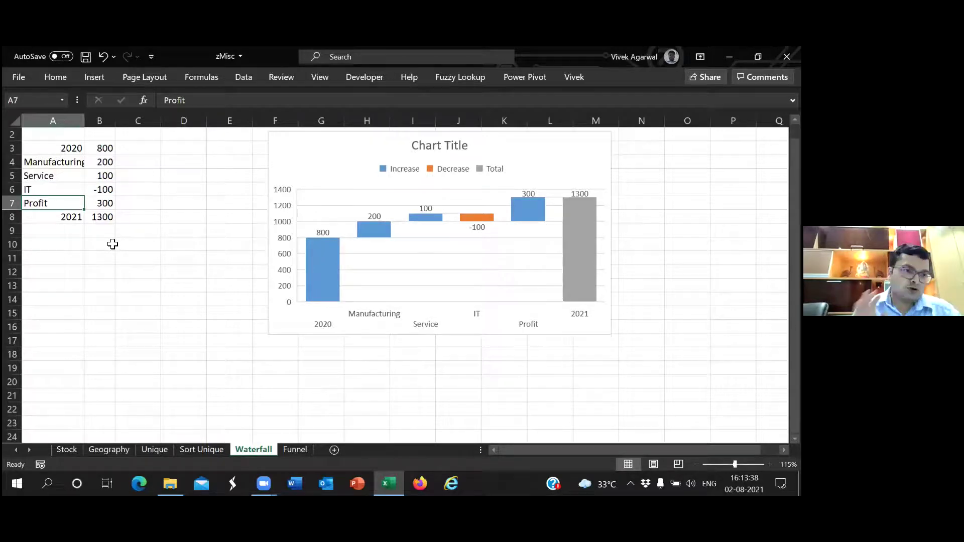
{"action": "type", "text": "Job"}
{"action": "key", "text": "Return"}
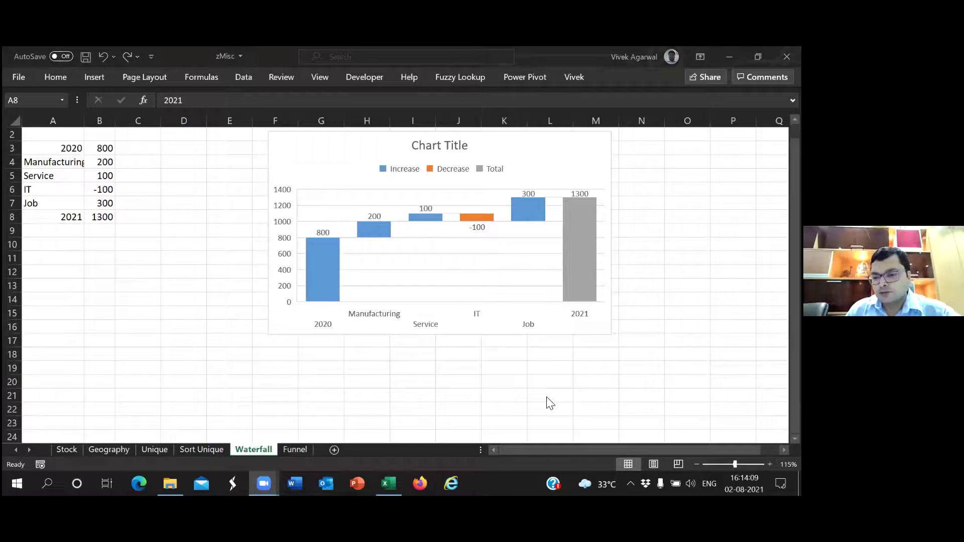
{"action": "left_click", "coordinate": [631, 484]}
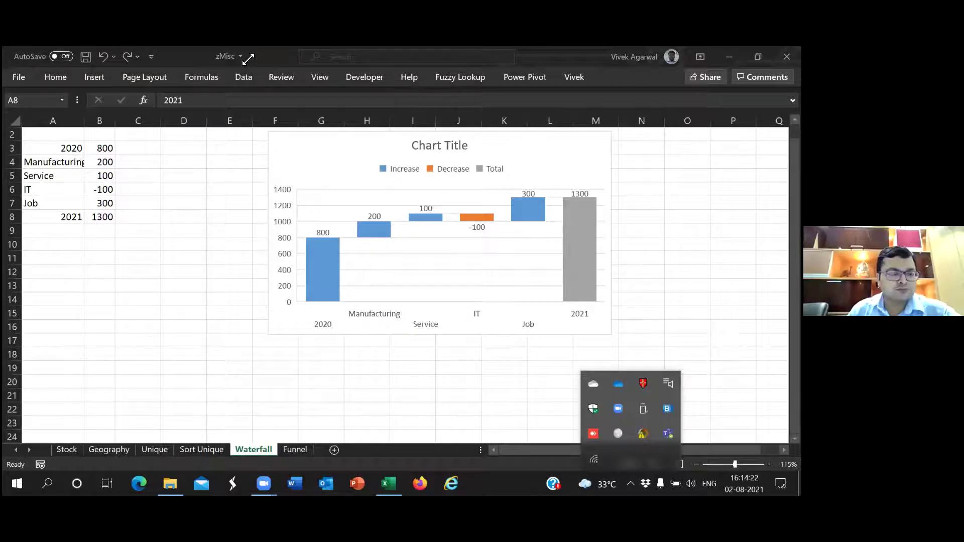
{"action": "left_click", "coordinate": [276, 323]}
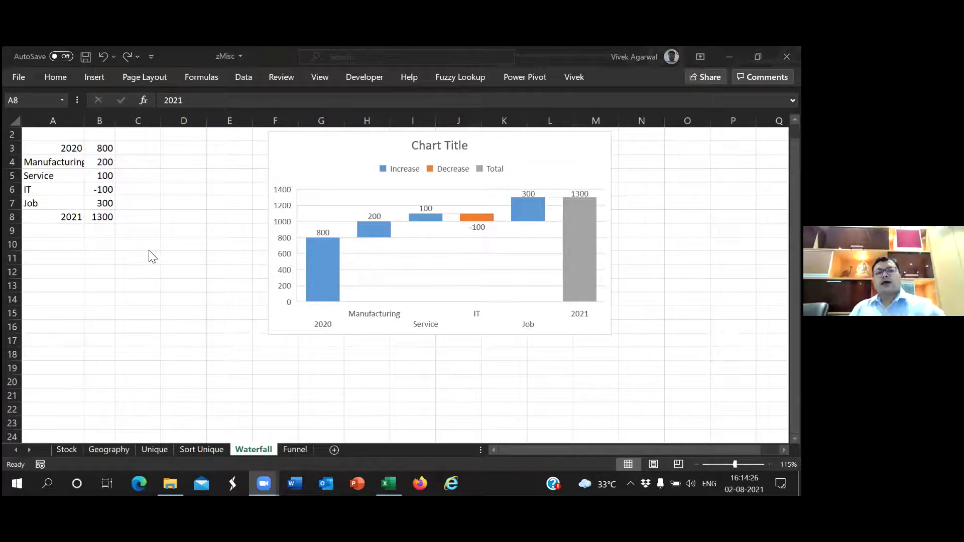
{"action": "key", "text": "alt+Tab"}
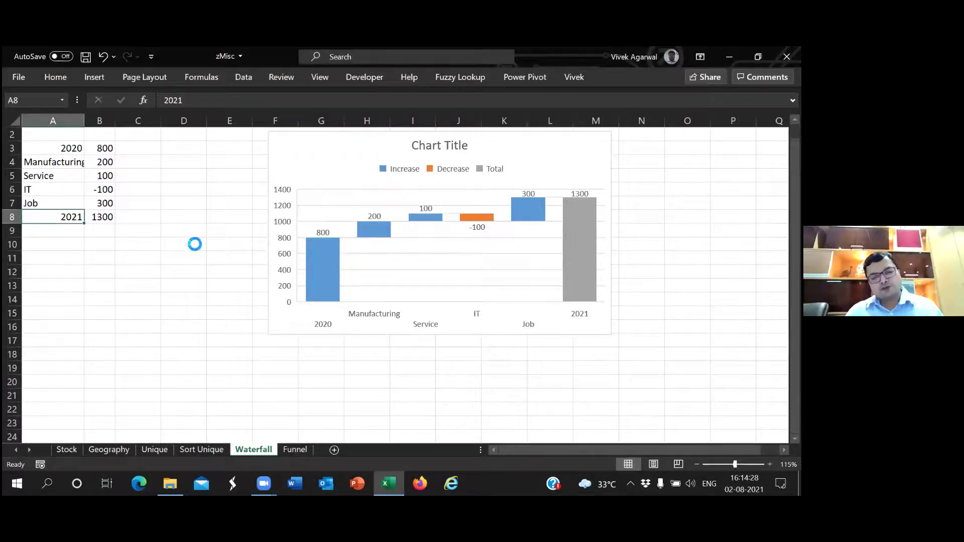
{"action": "left_click", "coordinate": [189, 243]}
{"action": "scroll", "coordinate": [189, 243], "scroll_direction": "up", "scroll_amount": 3}
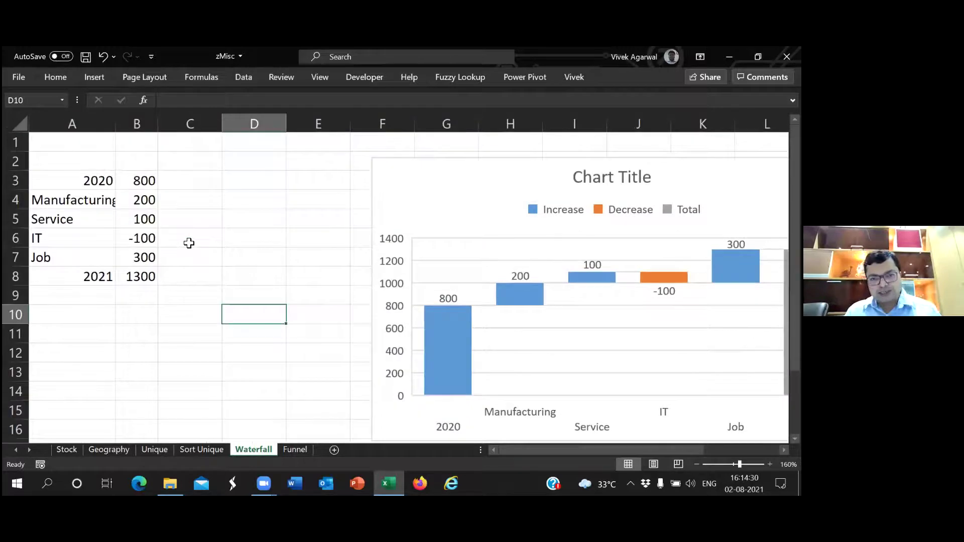
{"action": "key", "text": "Right"}
{"action": "key", "text": "Right"}
{"action": "key", "text": "Right"}
{"action": "key", "text": "Right"}
{"action": "key", "text": "Right"}
{"action": "key", "text": "Right"}
{"action": "key", "text": "Right"}
{"action": "key", "text": "Right"}
{"action": "key", "text": "Right"}
{"action": "key", "text": "Right"}
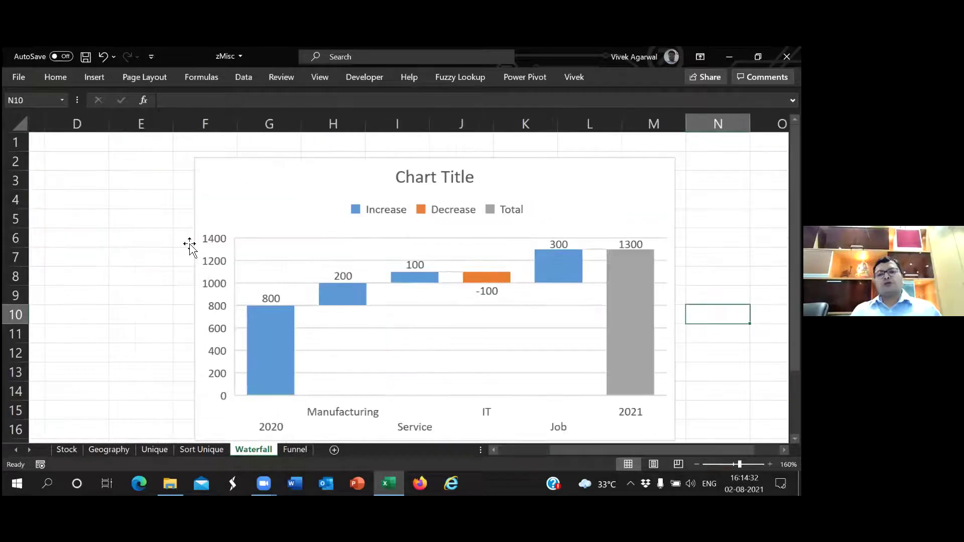
{"action": "key", "text": "Right"}
{"action": "key", "text": "Down"}
{"action": "key", "text": "Down"}
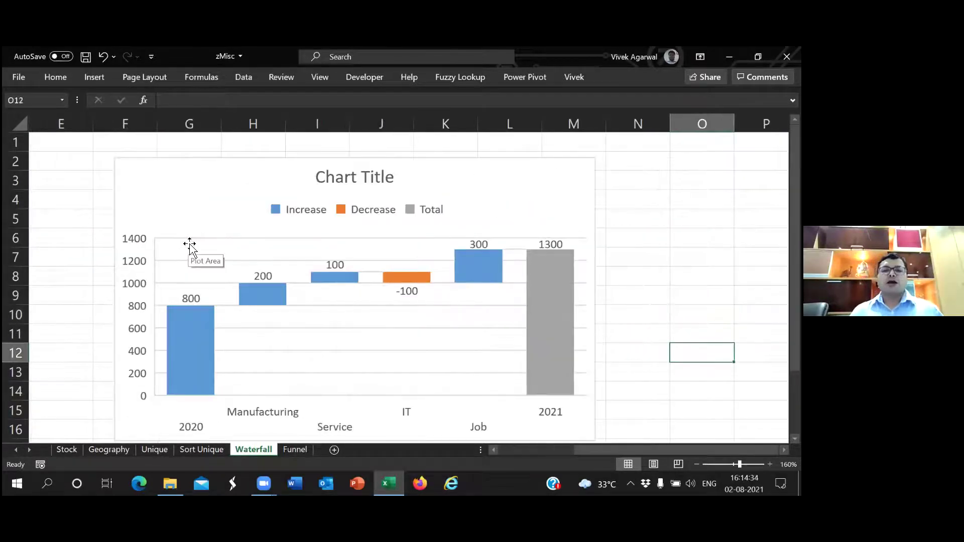
{"action": "key", "text": "Down"}
{"action": "key", "text": "Down"}
{"action": "key", "text": "Down"}
{"action": "scroll", "coordinate": [189, 243], "scroll_direction": "down", "scroll_amount": 3, "text": "ctrl"}
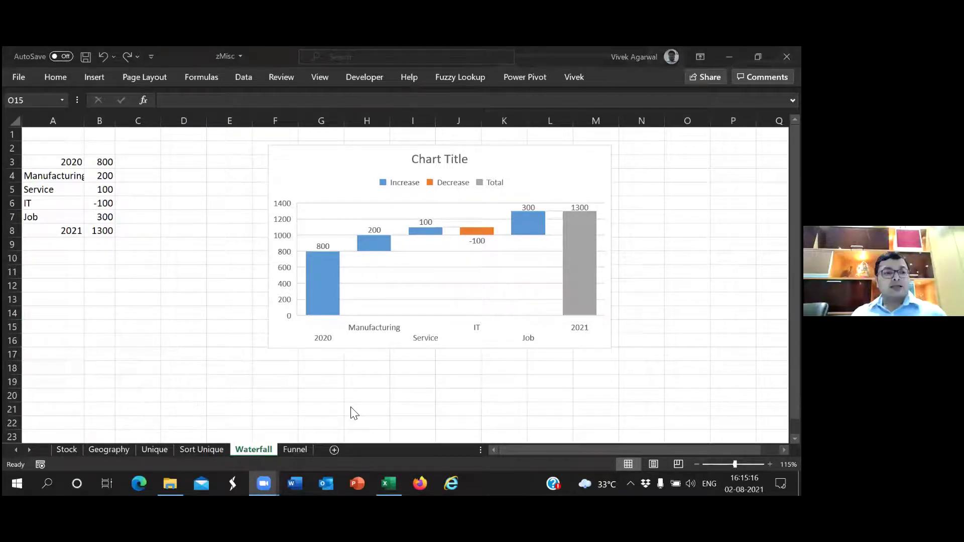
Step: Open the Format Data Series panel for the waterfall series and close it again
{"action": "double_click", "coordinate": [583, 226]}
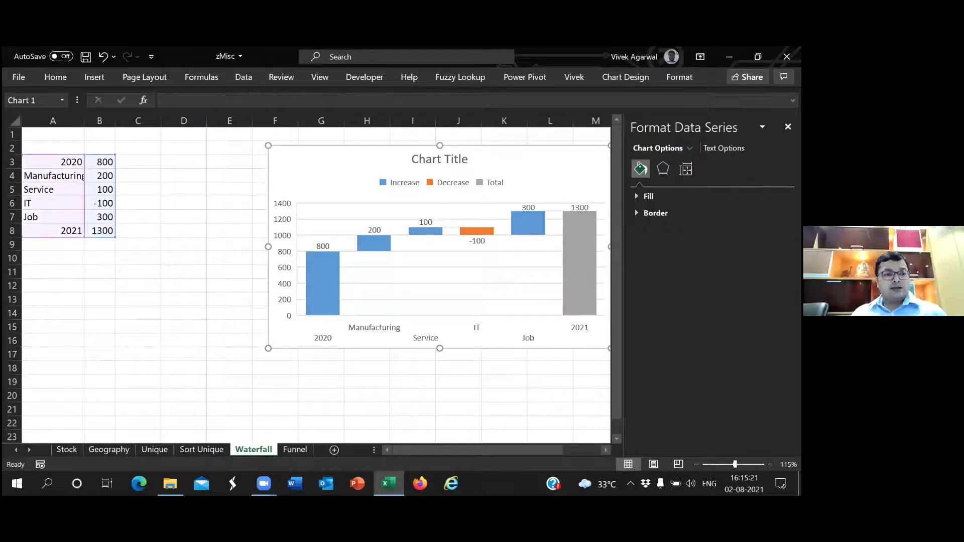
{"action": "right_click", "coordinate": [591, 217]}
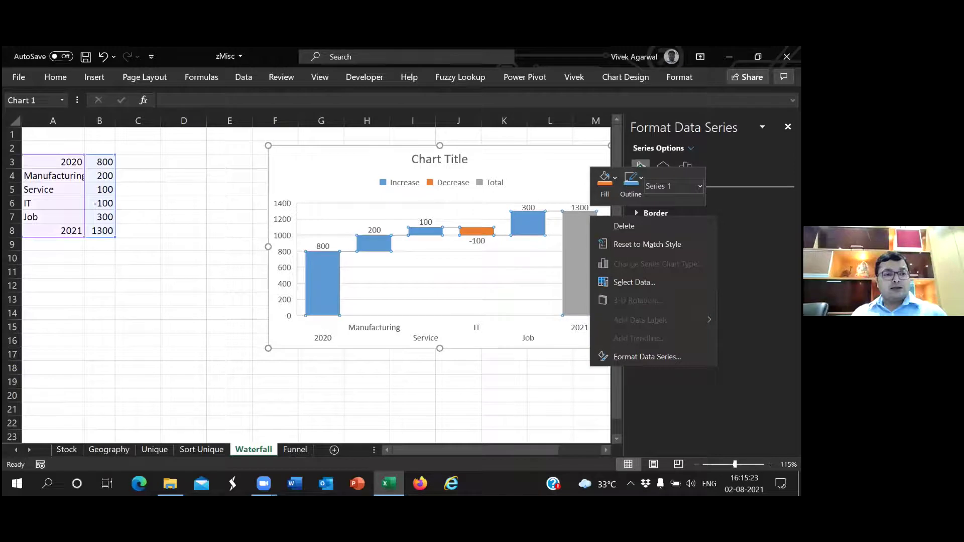
{"action": "left_click", "coordinate": [788, 126]}
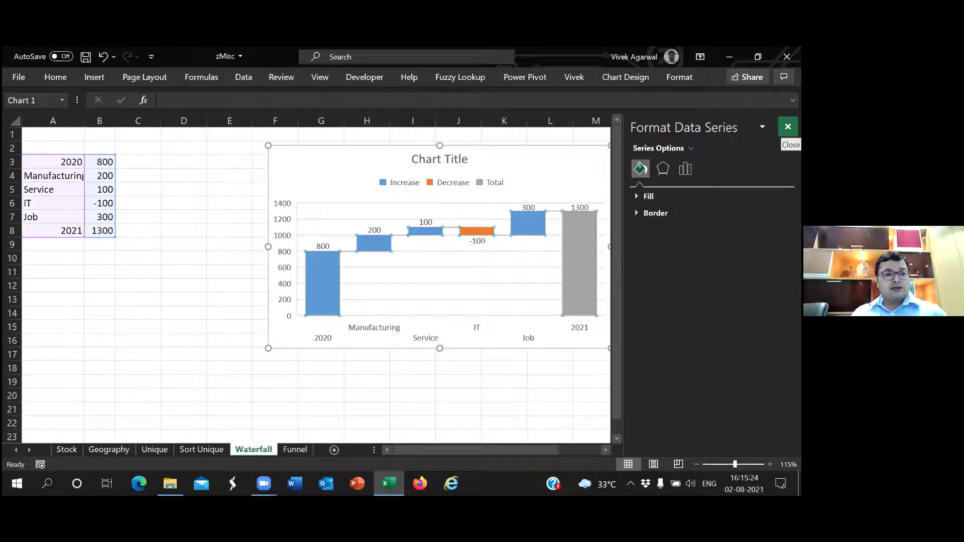
{"action": "left_click", "coordinate": [788, 126]}
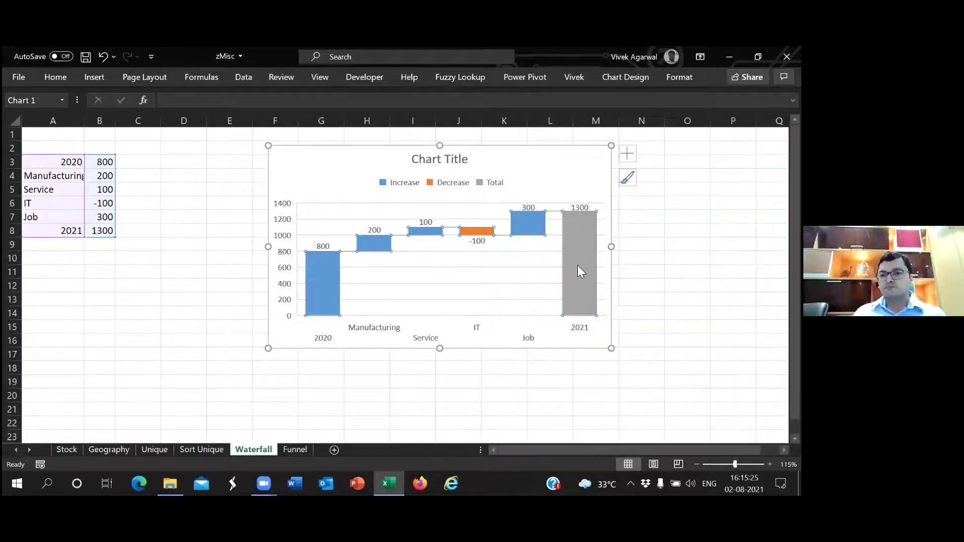
Step: Set the 2021 bar as the waterfall total, then bring up the Insert ribbon
{"action": "left_click", "coordinate": [578, 266]}
{"action": "right_click", "coordinate": [577, 267]}
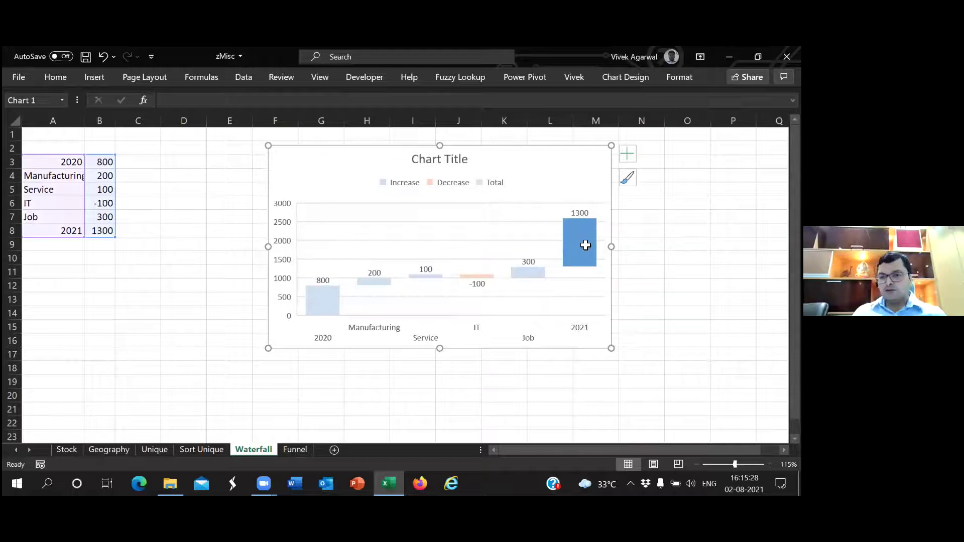
{"action": "right_click", "coordinate": [585, 245]}
{"action": "key", "text": "Escape"}
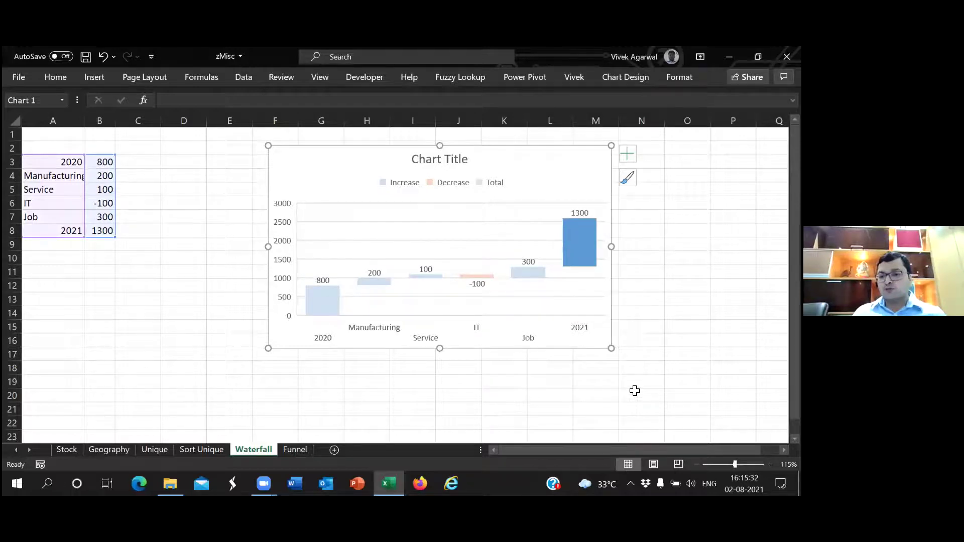
{"action": "key", "text": "shift+F10"}
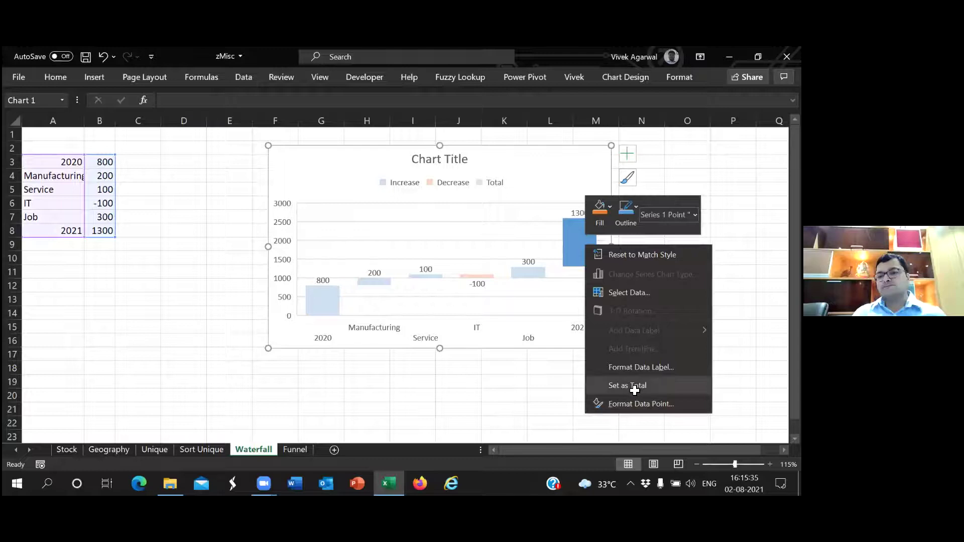
{"action": "left_click", "coordinate": [634, 390]}
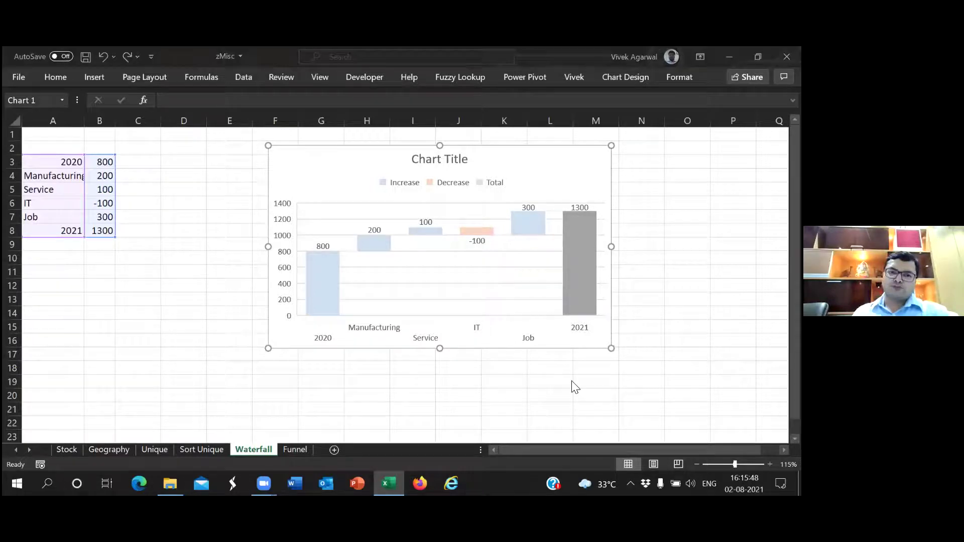
{"action": "left_click", "coordinate": [99, 77]}
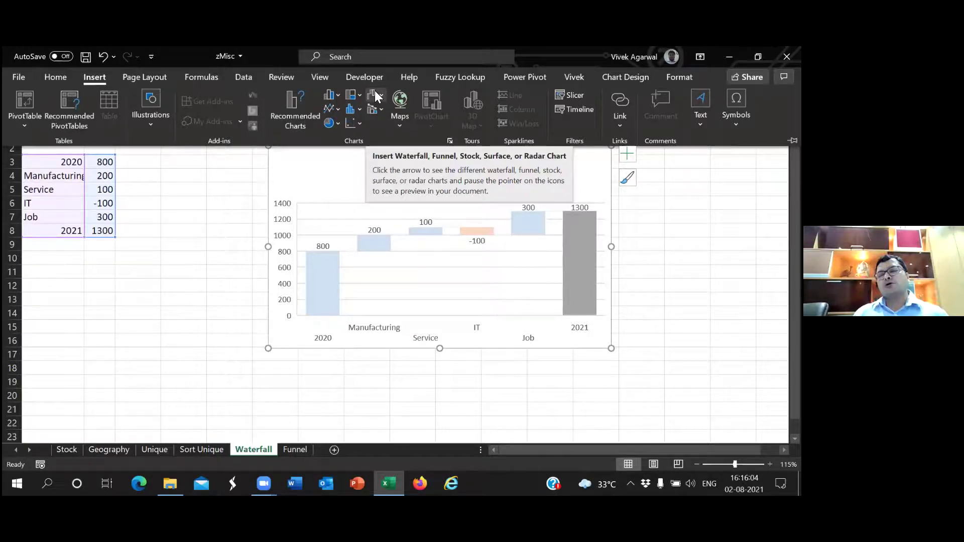
Step: On the Funnel sheet, enter 300 as the CA IPCC count
{"action": "left_click", "coordinate": [295, 449]}
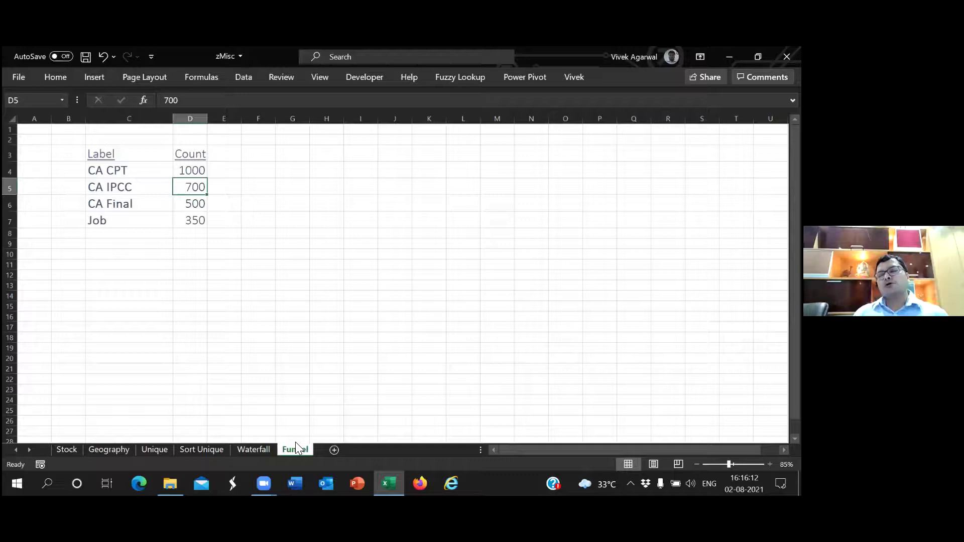
{"action": "type", "text": "300"}
{"action": "key", "text": "Return"}
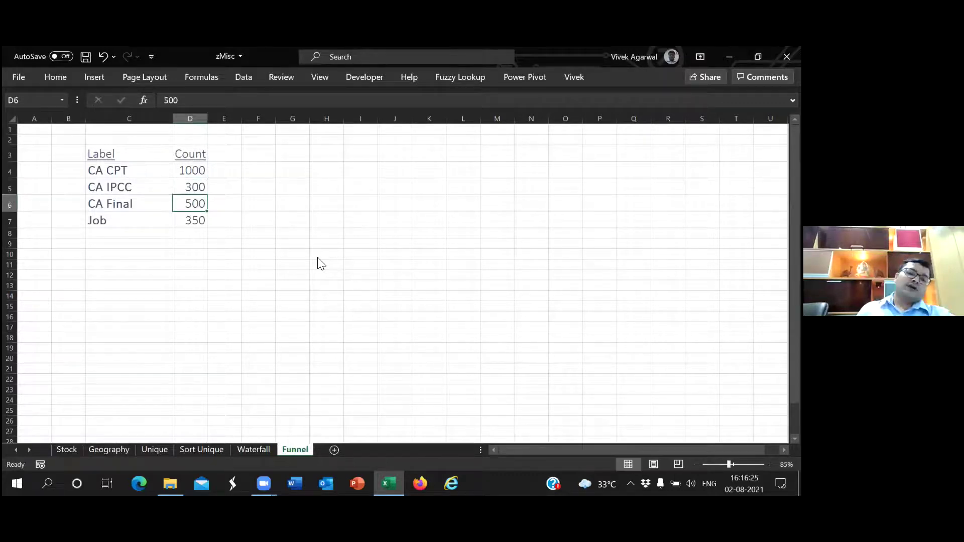
{"action": "key", "text": "Up"}
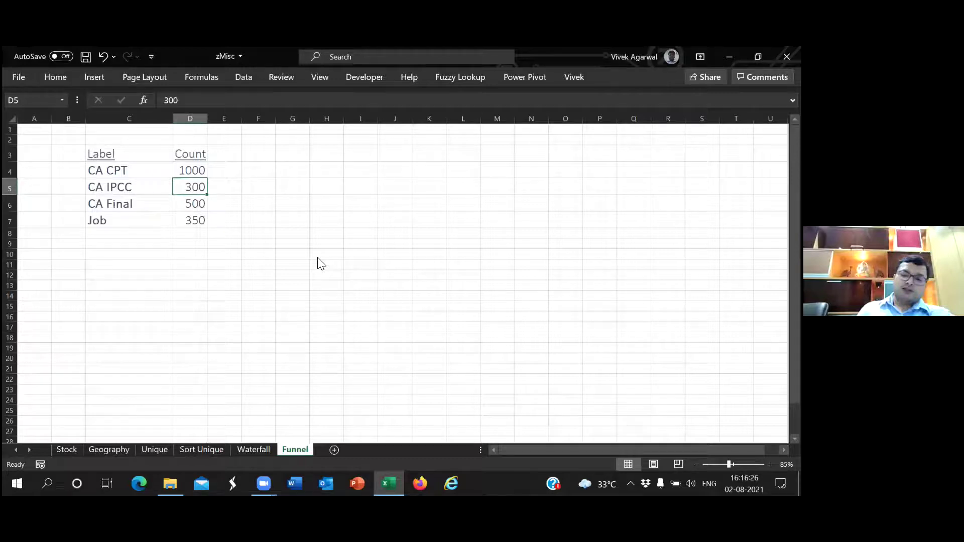
{"action": "key", "text": "Down"}
Step: Enter =D5*20% for CA Final and =D6*50% for Job in the Count column
{"action": "type", "text": "="}
{"action": "key", "text": "Up"}
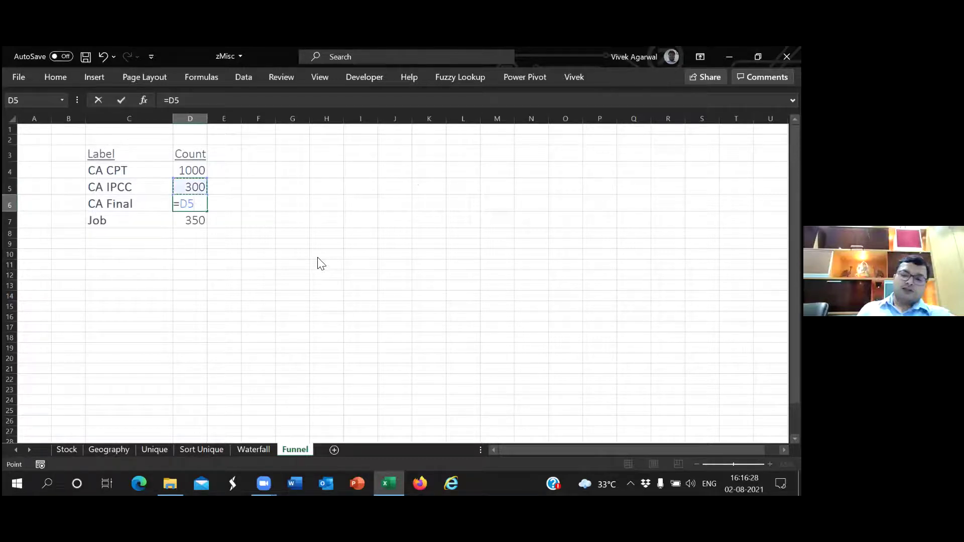
{"action": "type", "text": "*20%"}
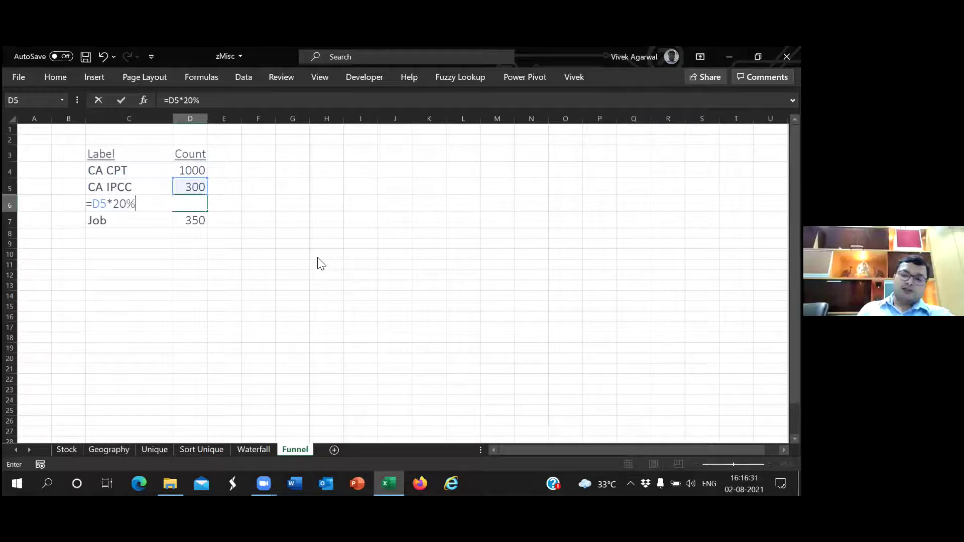
{"action": "key", "text": "Return"}
{"action": "type", "text": "="}
{"action": "key", "text": "Up"}
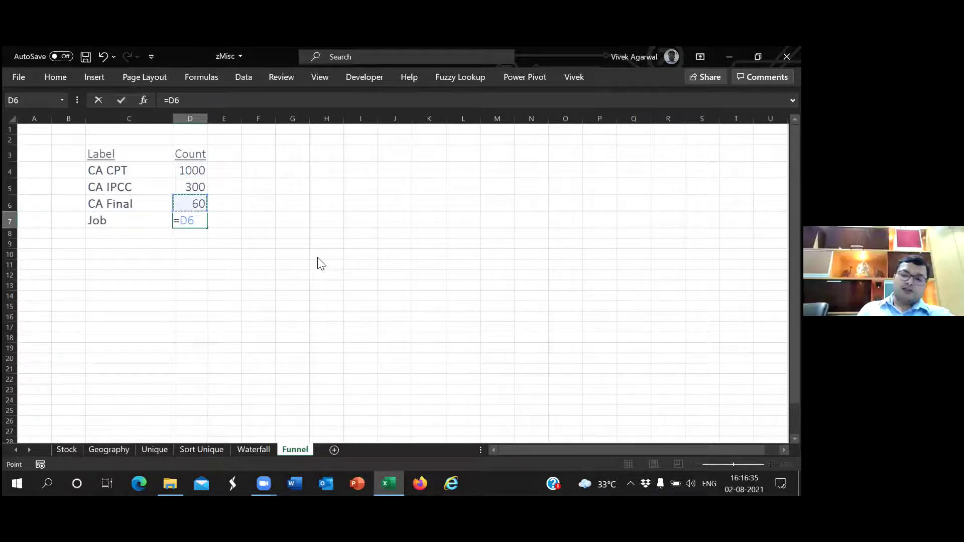
{"action": "type", "text": "*50"}
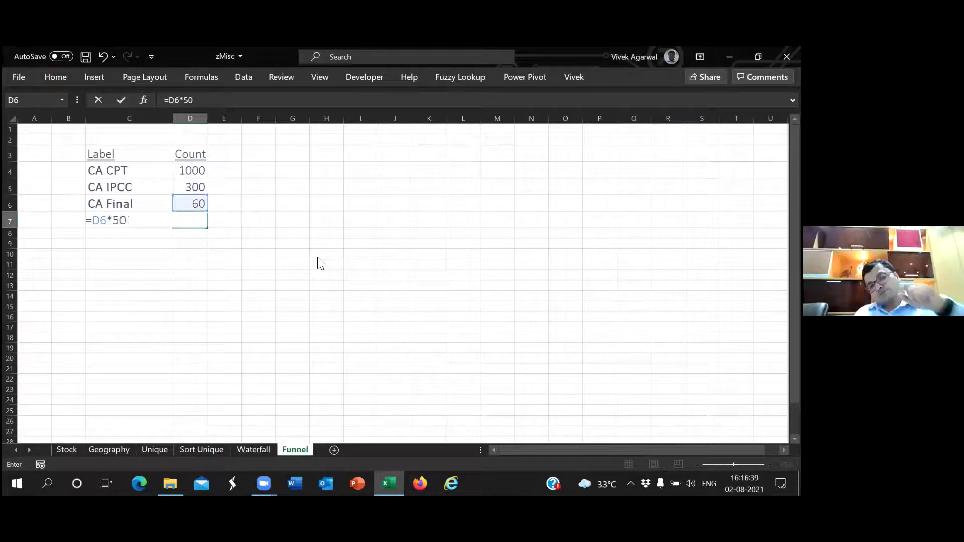
{"action": "type", "text": "%"}
{"action": "key", "text": "Return"}
Step: Select the Label and Count table C3:D7
{"action": "key", "text": "ctrl+Up"}
{"action": "key", "text": "ctrl+Up"}
{"action": "key", "text": "Left"}
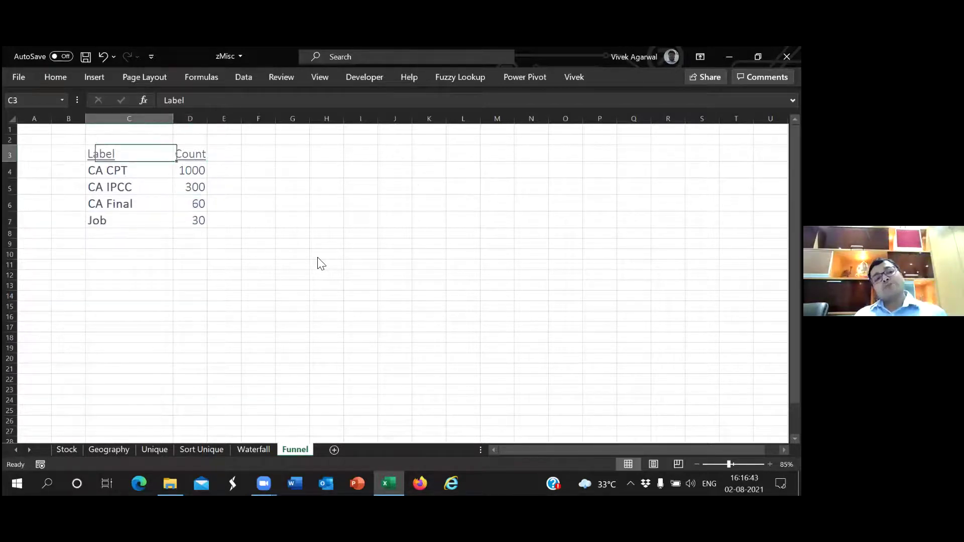
{"action": "key", "text": "Down"}
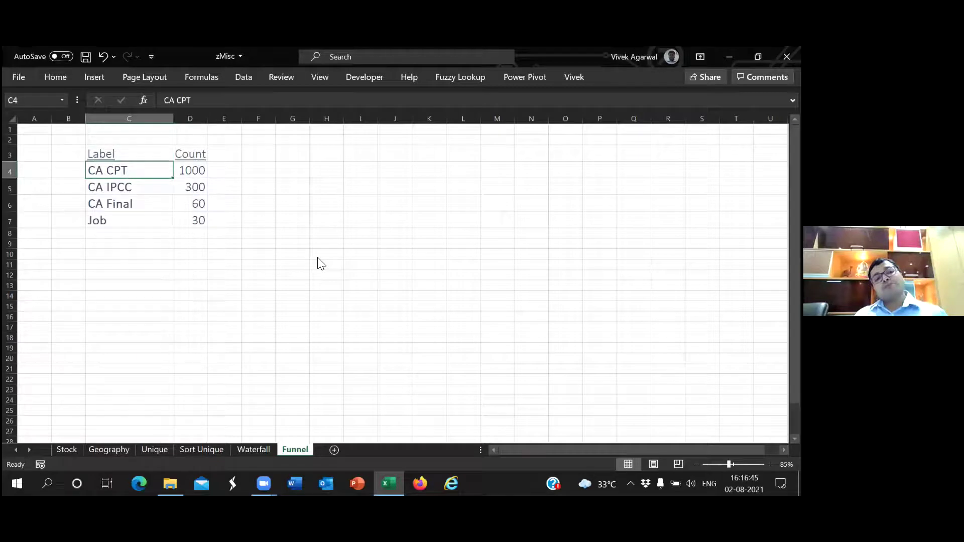
{"action": "key", "text": "Up"}
{"action": "key", "text": "ctrl+shift+Down"}
{"action": "key", "text": "ctrl+shift+Right"}
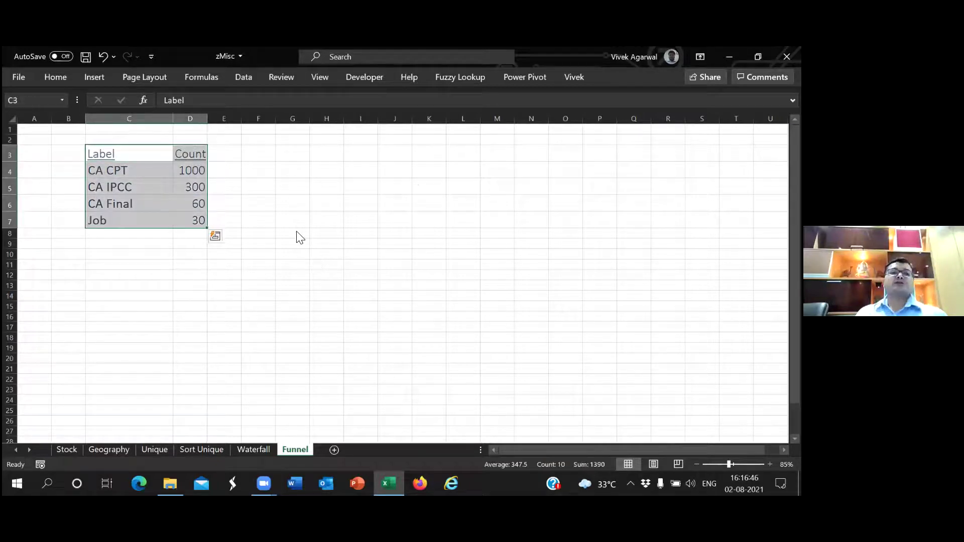
Step: Insert a Funnel chart from the Label and Count table and widen it to the right
{"action": "left_click", "coordinate": [52, 77]}
{"action": "left_click", "coordinate": [104, 77]}
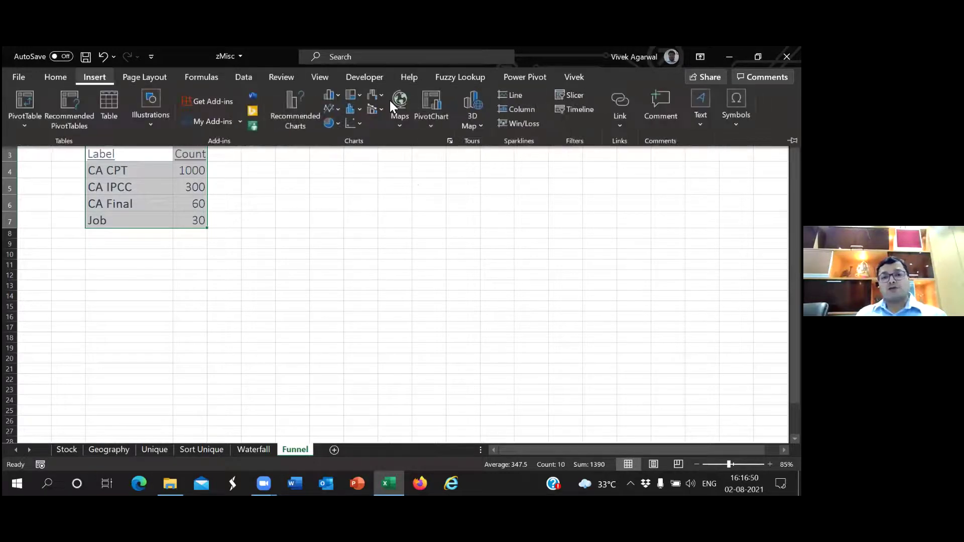
{"action": "left_click", "coordinate": [383, 97]}
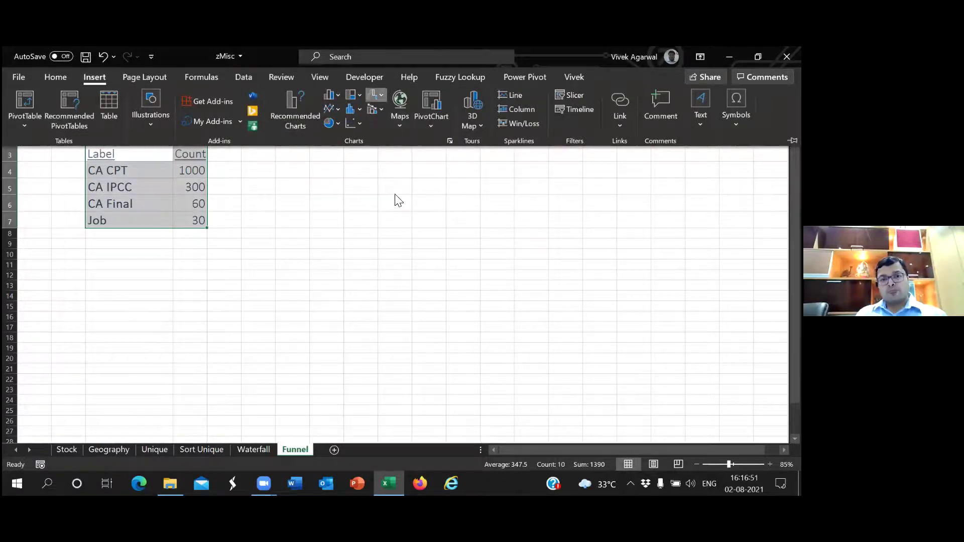
{"action": "key", "text": "Down"}
{"action": "key", "text": "Return"}
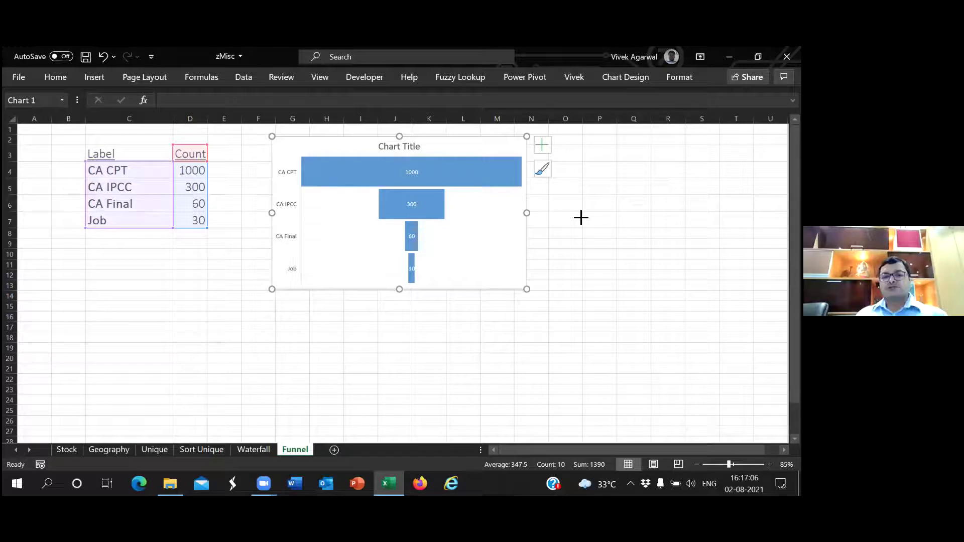
{"action": "left_click_drag", "start_coordinate": [581, 217], "coordinate": [580, 213]}
Step: Give the funnel chart the orange colour palette and the grey gradient chart style
{"action": "left_click", "coordinate": [595, 169]}
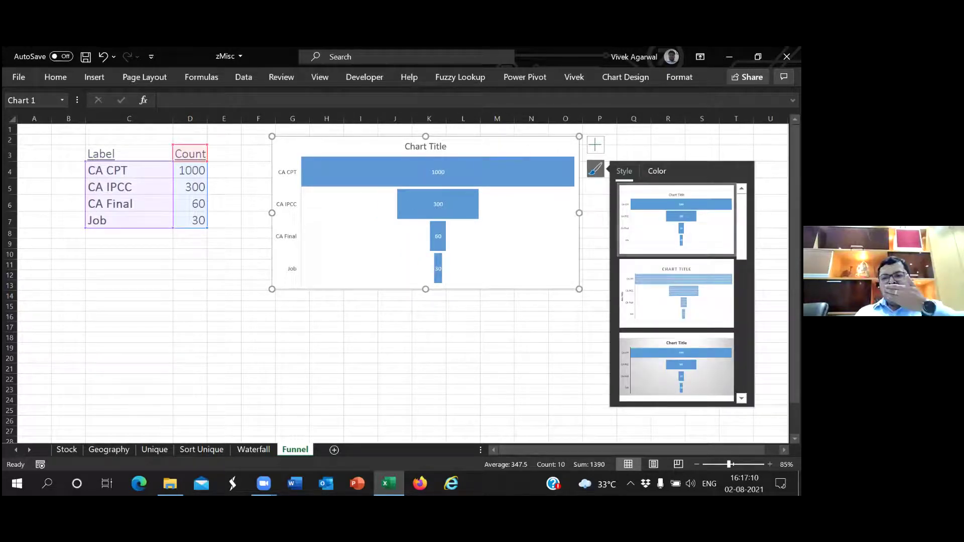
{"action": "left_click", "coordinate": [656, 172]}
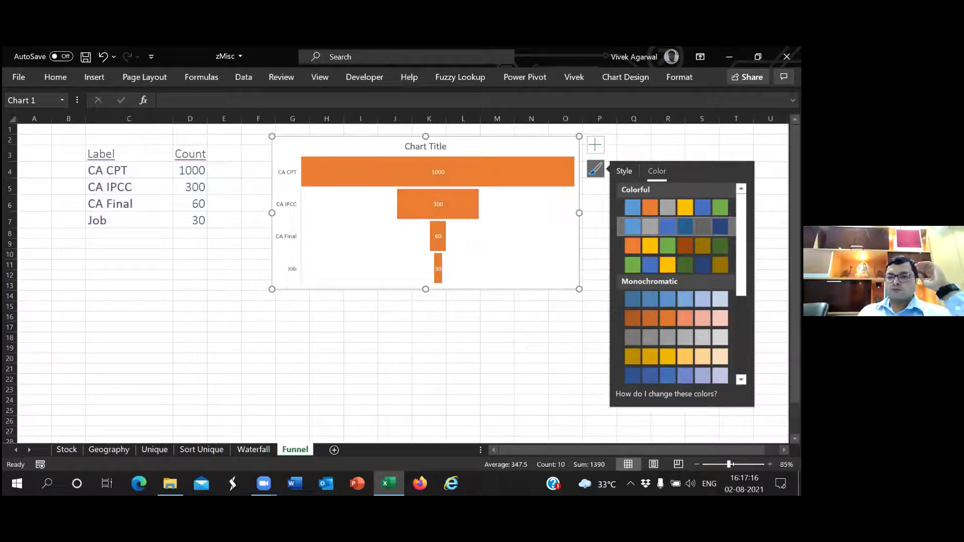
{"action": "left_click", "coordinate": [625, 174]}
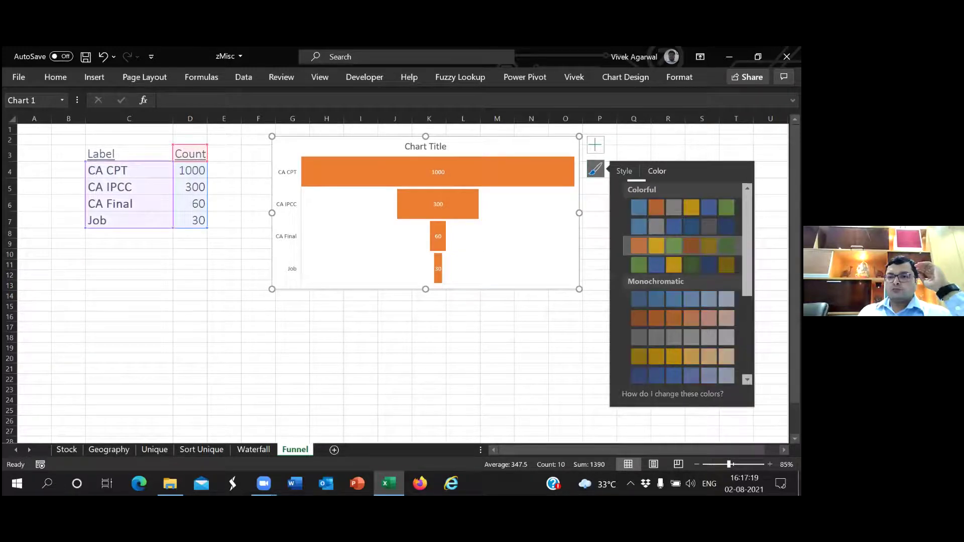
{"action": "left_click", "coordinate": [521, 337]}
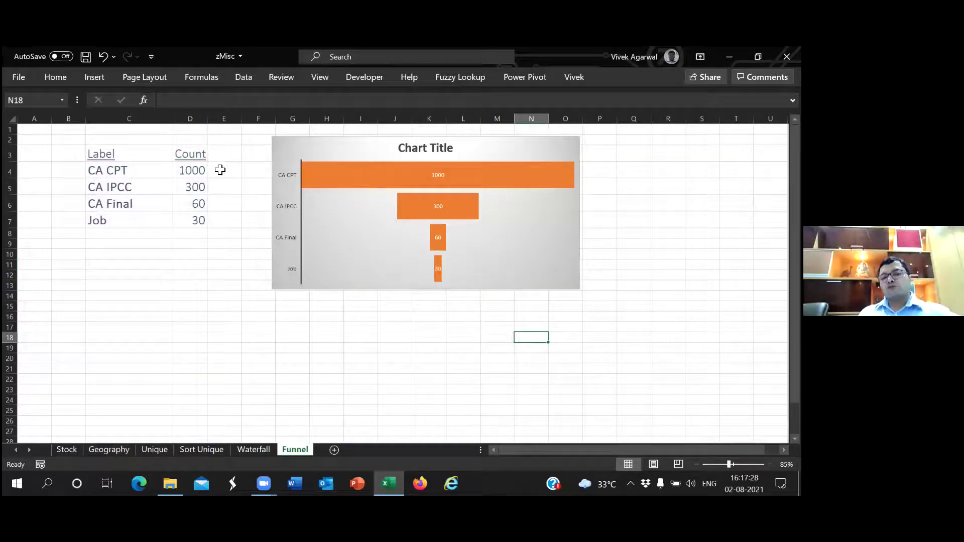
Step: Review the CA IPCC and CA Final counts, then switch to the Waterfall sheet with Ctrl+PageUp
{"action": "left_click", "coordinate": [220, 170]}
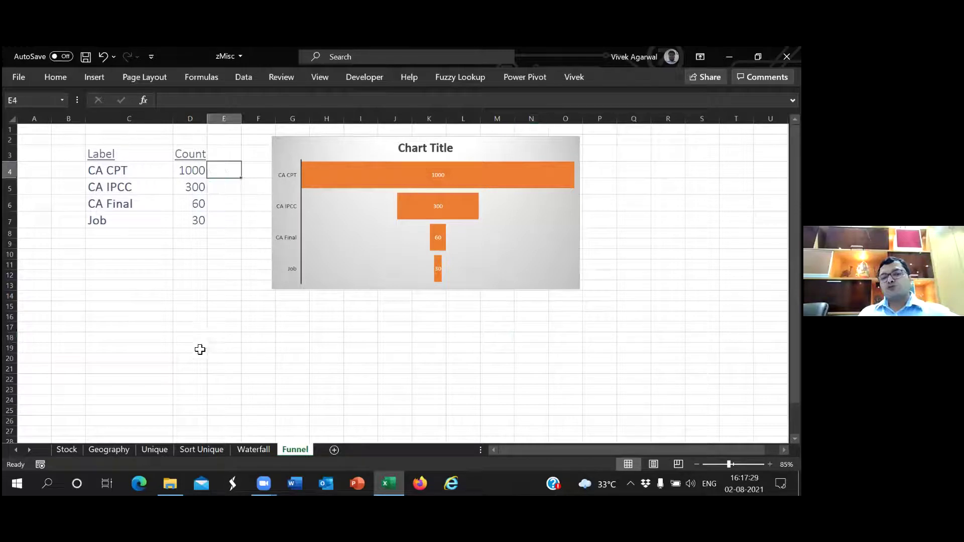
{"action": "key", "text": "Left"}
{"action": "key", "text": "Down"}
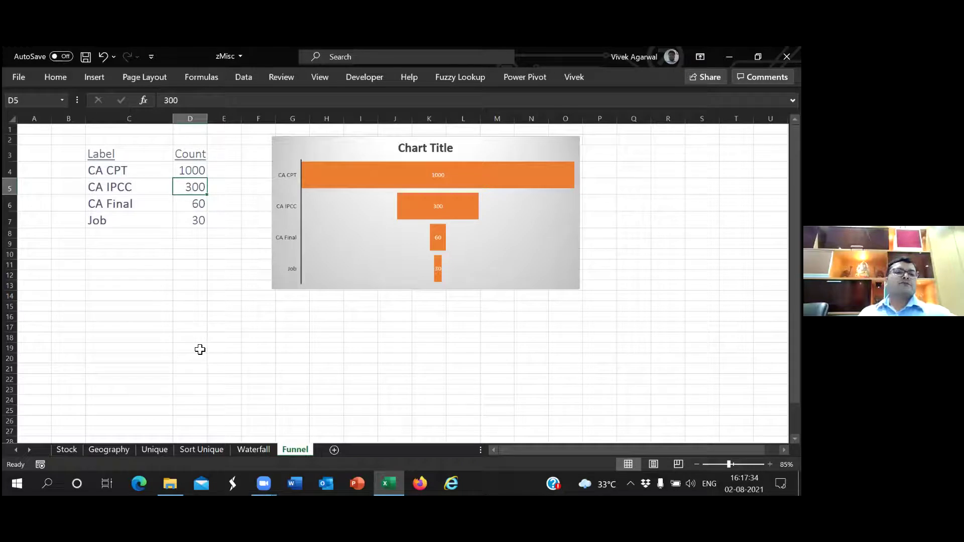
{"action": "key", "text": "Down"}
{"action": "key", "text": "Down"}
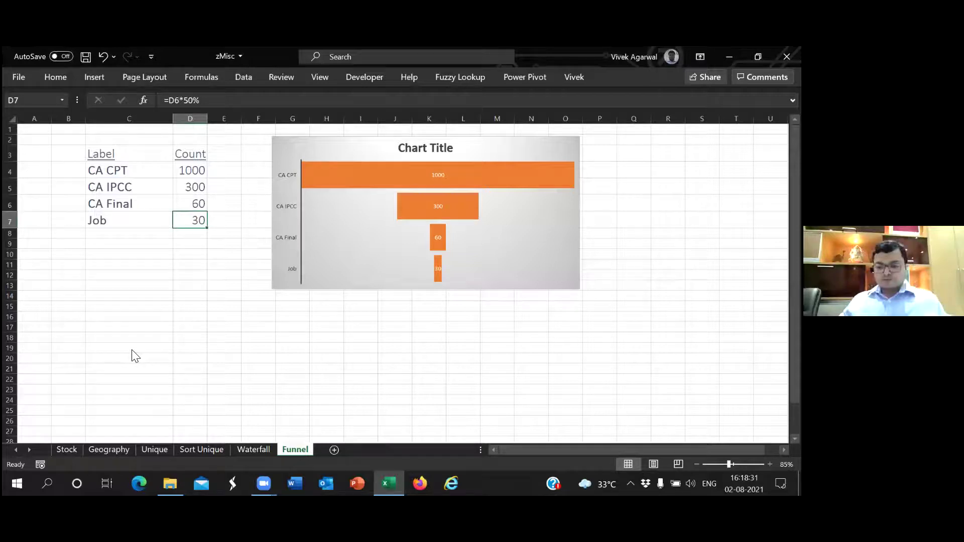
{"action": "key", "text": "Up"}
{"action": "key", "text": "Up"}
{"action": "key", "text": "Up"}
{"action": "key", "text": "Down"}
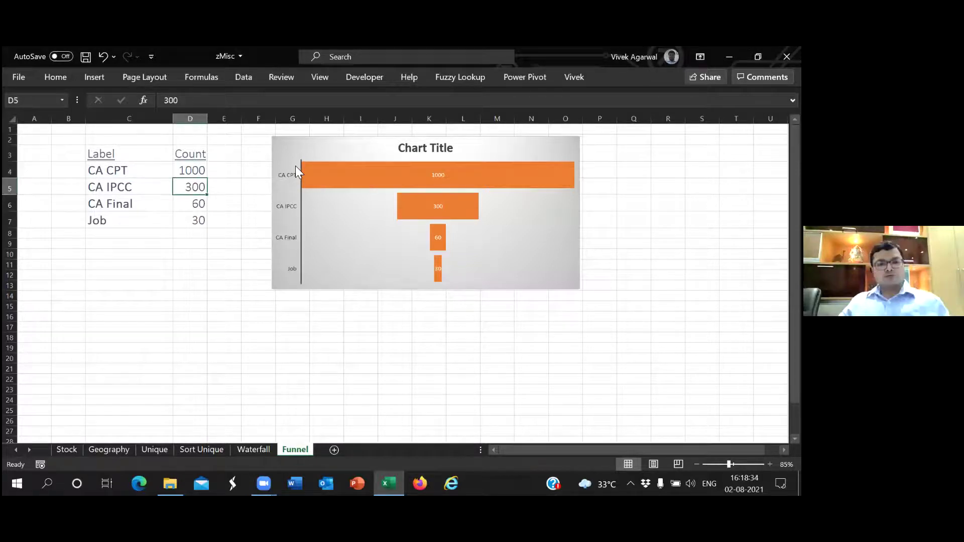
{"action": "left_click", "coordinate": [294, 166]}
{"action": "key", "text": "ctrl+Page_Up"}
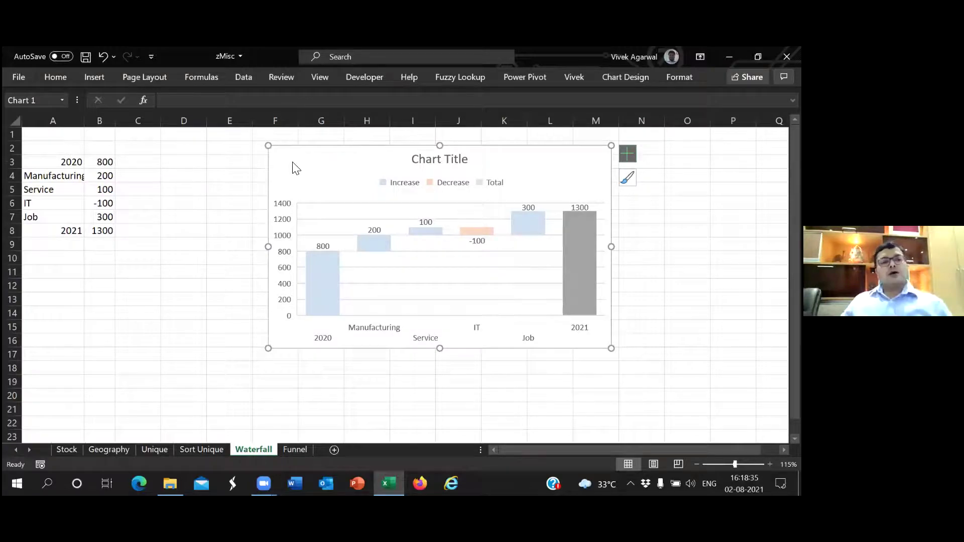
Step: Delete the waterfall chart and jump to the 2021 total cell B8
{"action": "key", "text": "Delete"}
{"action": "key", "text": "Home"}
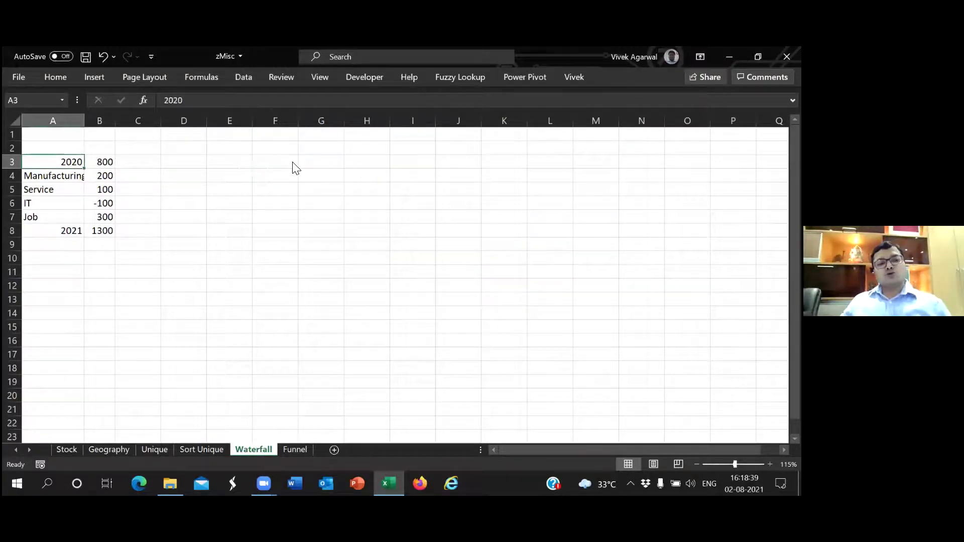
{"action": "key", "text": "ctrl+End"}
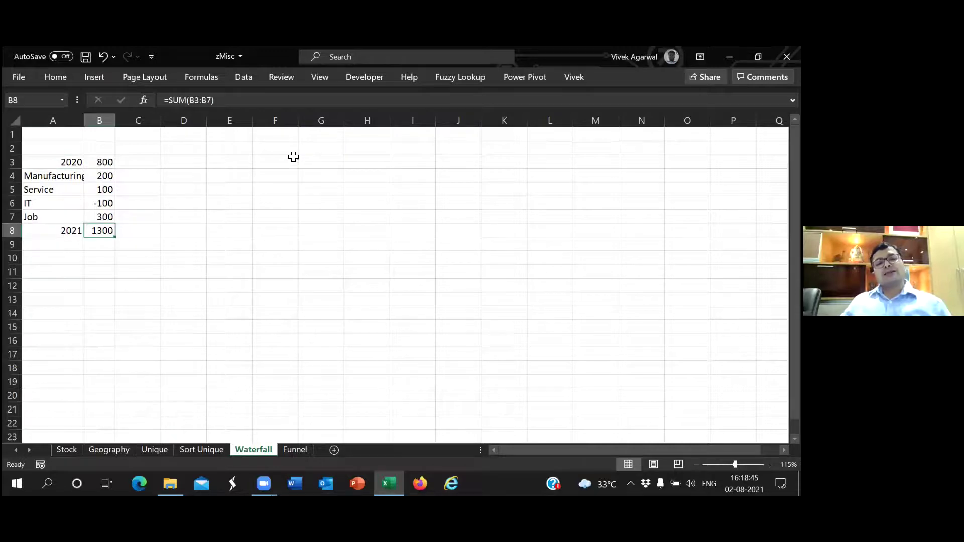
{"action": "scroll", "coordinate": [290, 157], "scroll_direction": "up", "scroll_amount": 3, "text": "ctrl"}
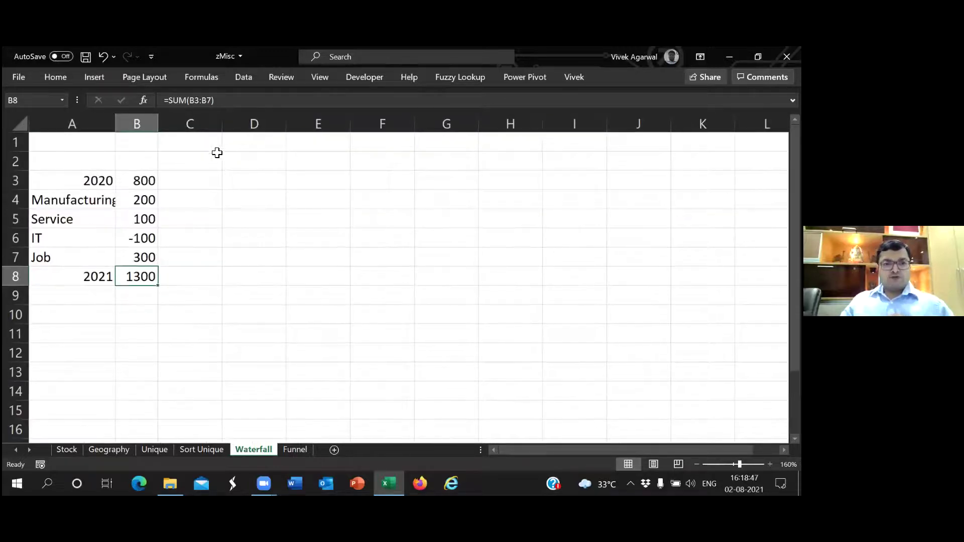
{"action": "scroll", "coordinate": [181, 128], "scroll_direction": "up", "scroll_amount": 2, "text": "ctrl"}
{"action": "scroll", "coordinate": [426, 270], "scroll_direction": "up", "scroll_amount": 1, "text": "ctrl"}
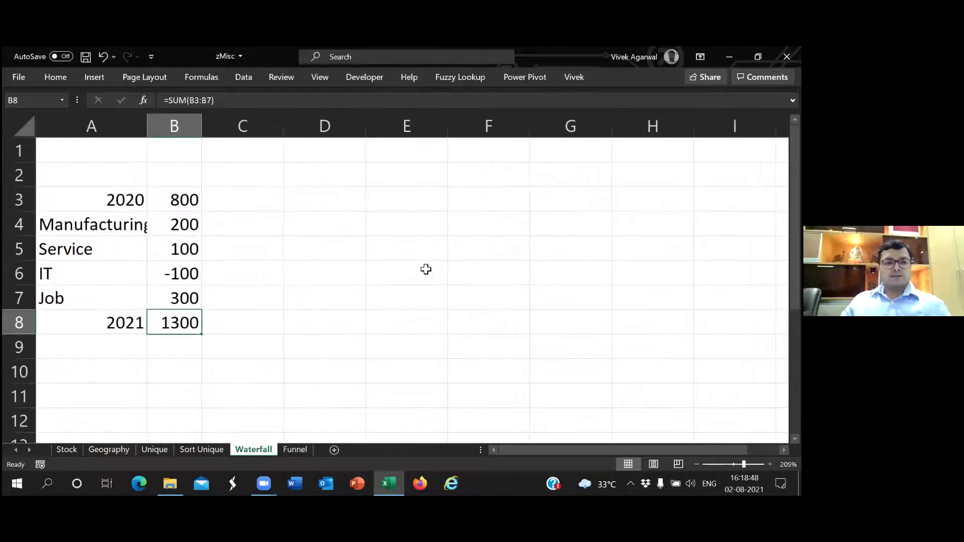
{"action": "scroll", "coordinate": [426, 270], "scroll_direction": "up", "scroll_amount": 1, "text": "ctrl"}
Step: Return to the B8 total cell and bring up the formatting commands
{"action": "left_click", "coordinate": [426, 270]}
{"action": "key", "text": "Left"}
{"action": "key", "text": "Left"}
{"action": "key", "text": "Down"}
{"action": "key", "text": "Down"}
{"action": "key", "text": "Down"}
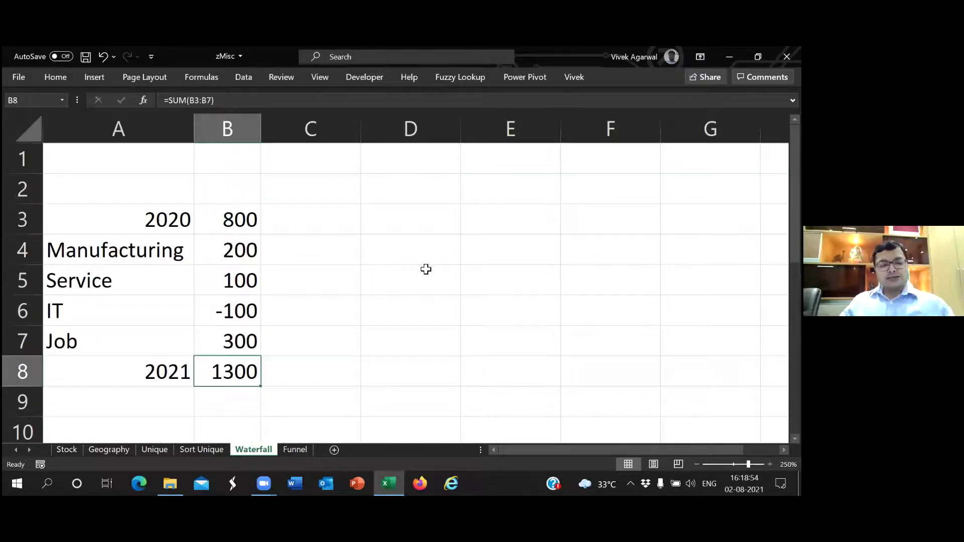
{"action": "key", "text": "alt+F1"}
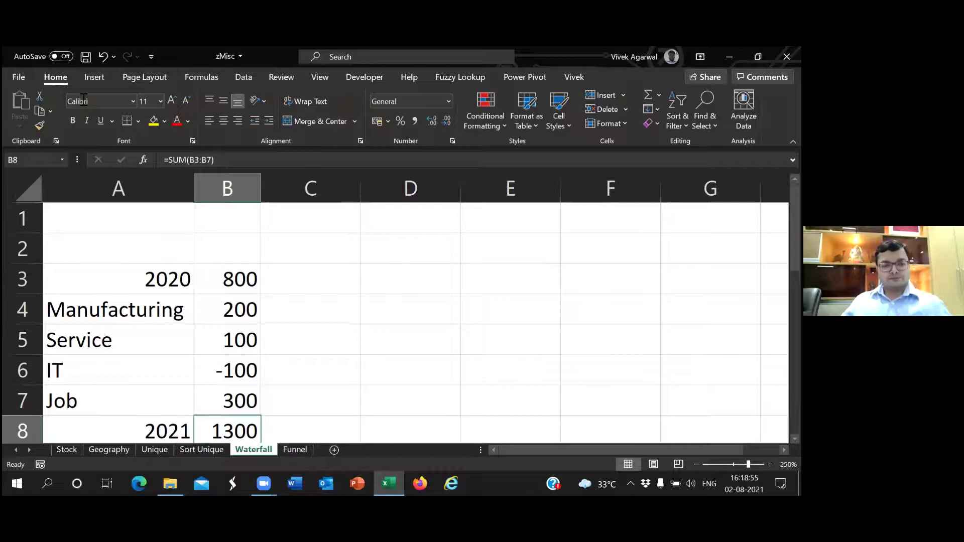
Step: Underline the 1300 total in B8, then remove the underline again
{"action": "key", "text": "Down"}
{"action": "key", "text": "Down"}
{"action": "key", "text": "Up"}
{"action": "key", "text": "Up"}
{"action": "key", "text": "ctrl+u"}
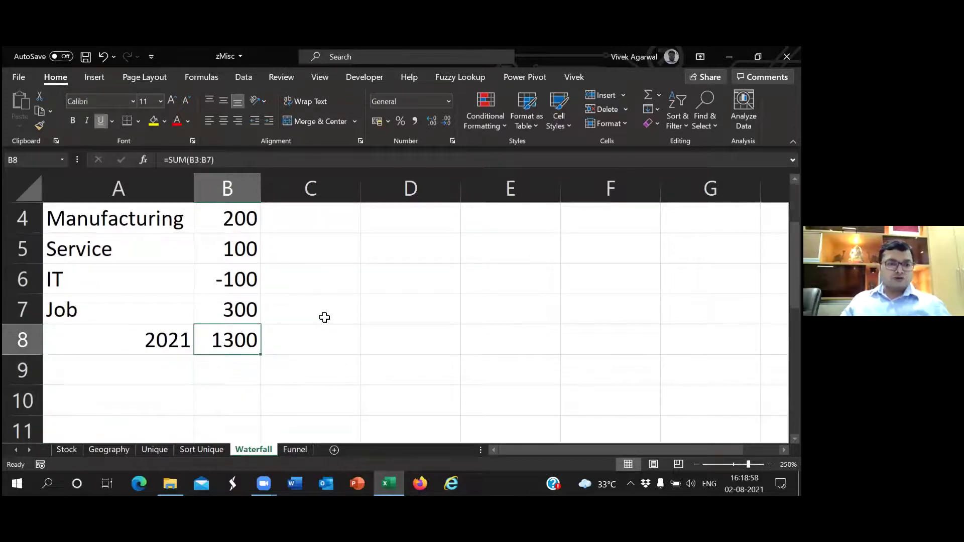
{"action": "left_click", "coordinate": [325, 317]}
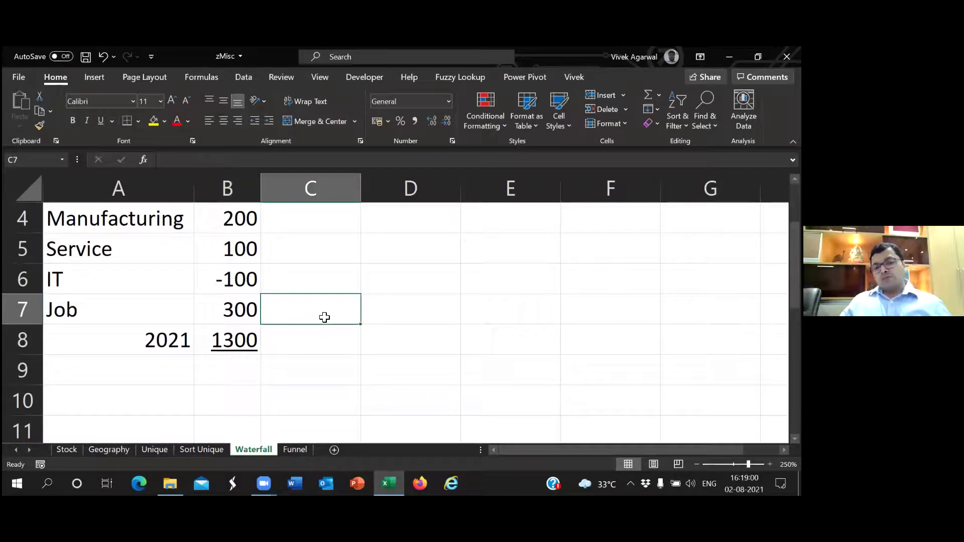
{"action": "key", "text": "Down"}
{"action": "key", "text": "Left"}
{"action": "key", "text": "ctrl+u"}
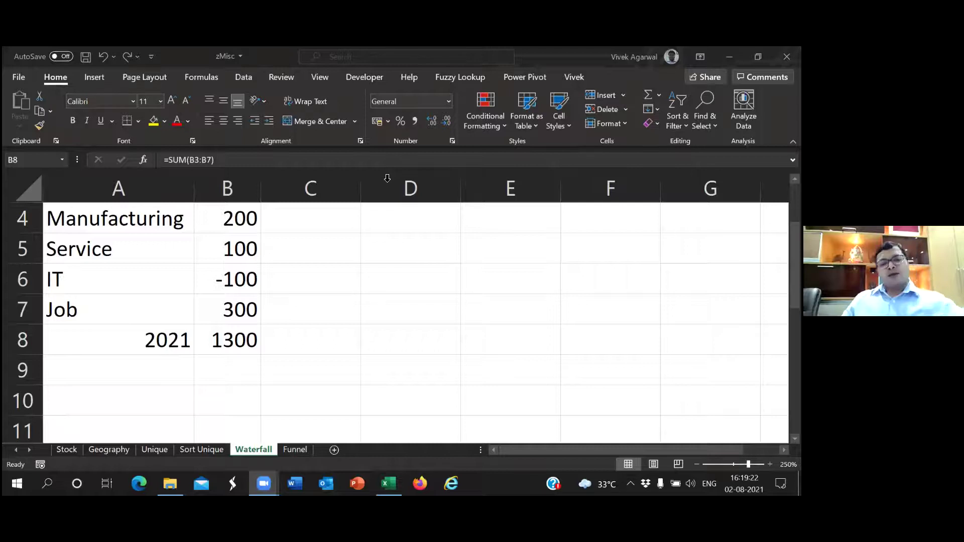
Step: Add a border to B8 and undo an extra underline on the 1300 total
{"action": "left_click", "coordinate": [137, 122]}
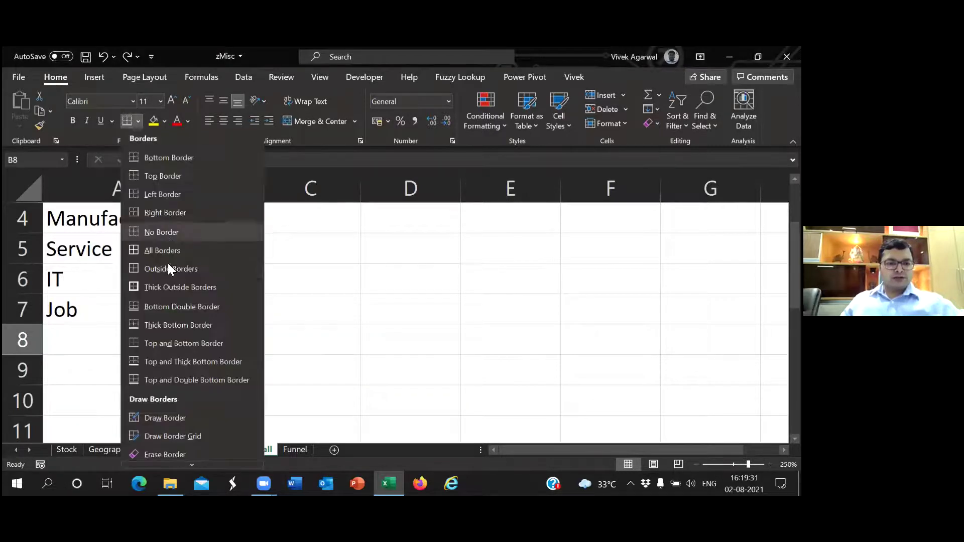
{"action": "left_click", "coordinate": [163, 305]}
{"action": "left_click", "coordinate": [348, 334]}
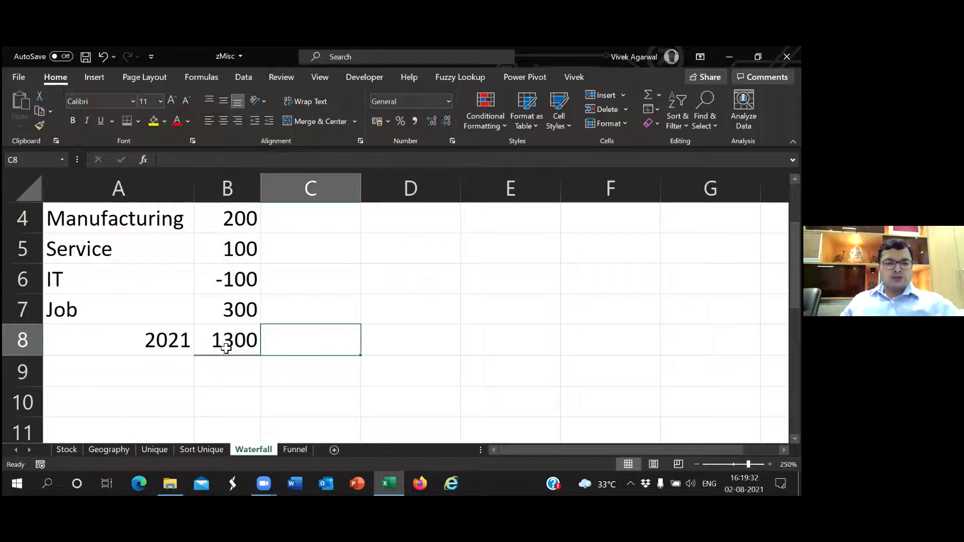
{"action": "left_click", "coordinate": [226, 346]}
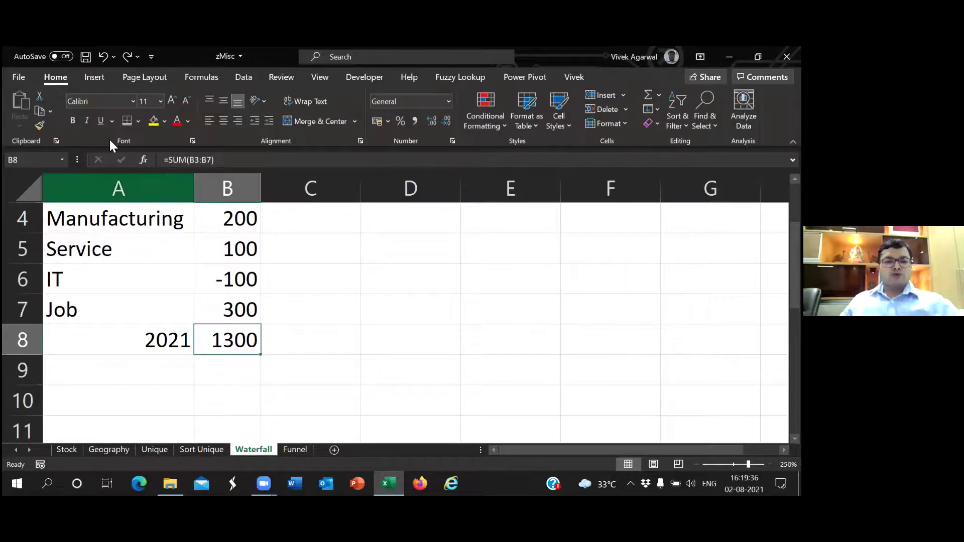
{"action": "left_click", "coordinate": [100, 121]}
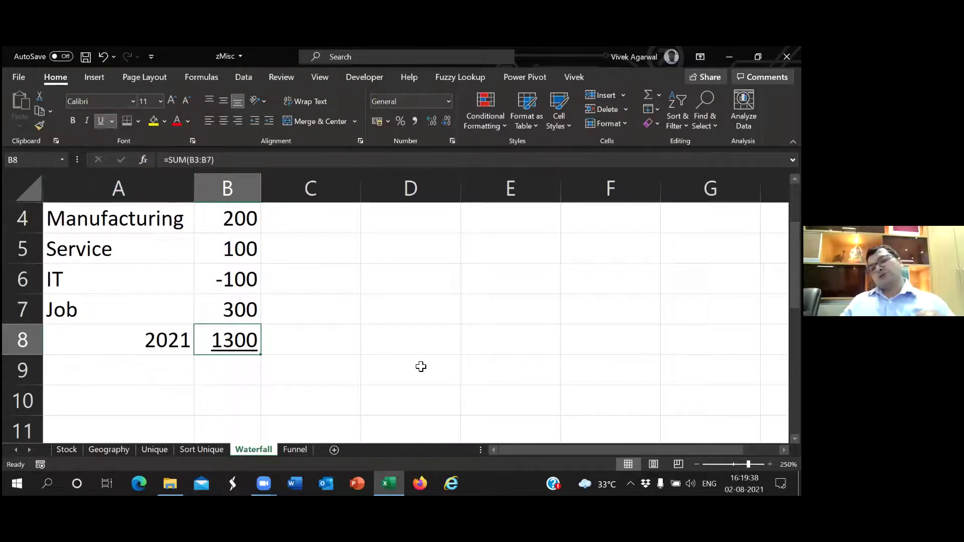
{"action": "key", "text": "ctrl+z"}
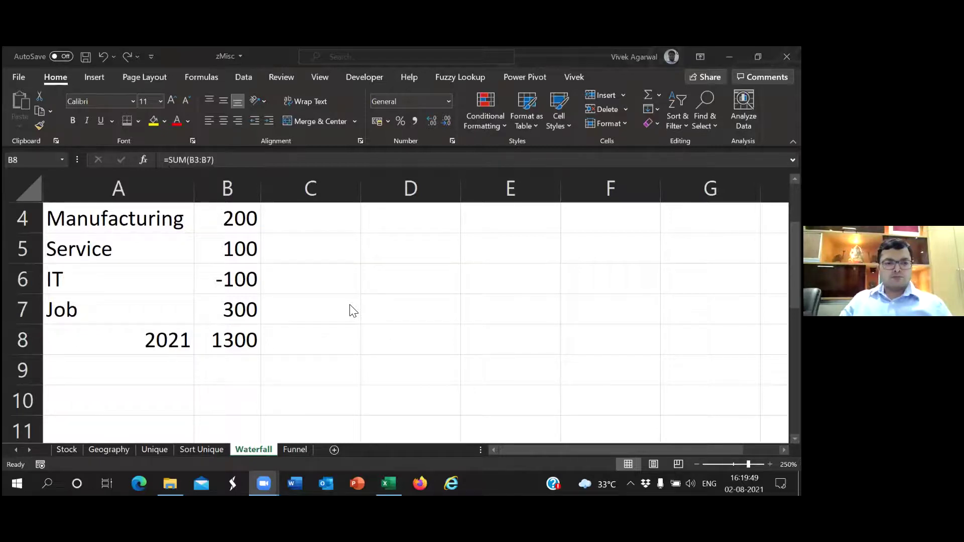
Step: Check the total's SUM formula and close the border list without changes
{"action": "key", "text": "F2"}
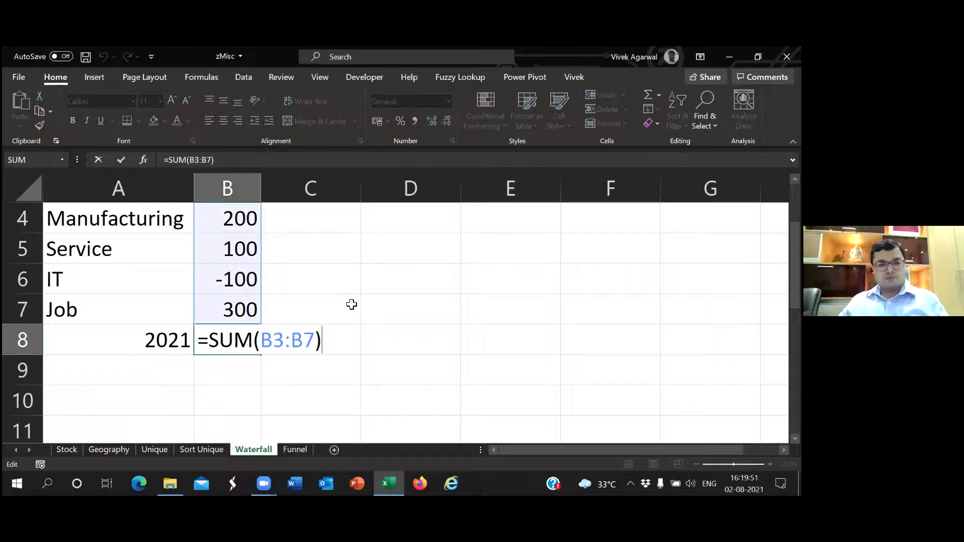
{"action": "key", "text": "Escape"}
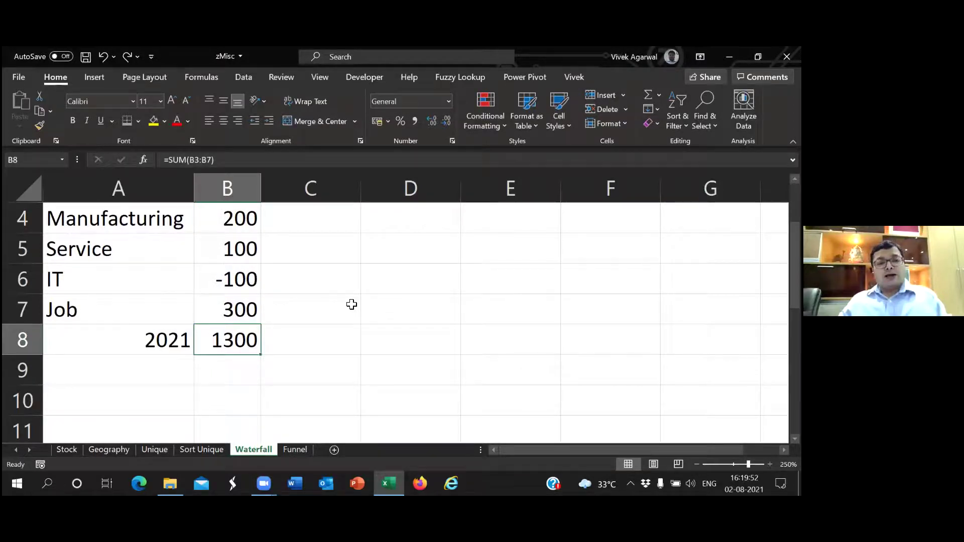
{"action": "key", "text": "alt+h"}
{"action": "key", "text": "b"}
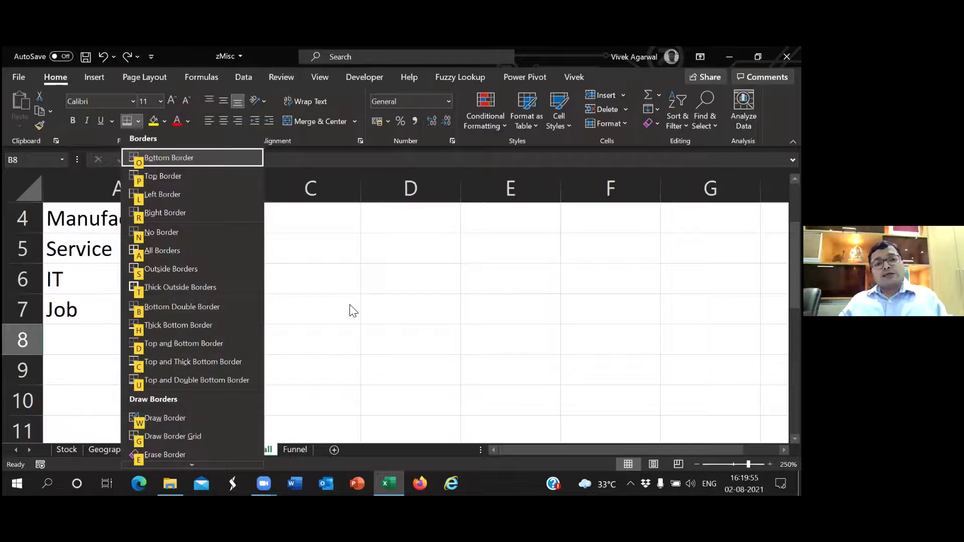
{"action": "key", "text": "Escape"}
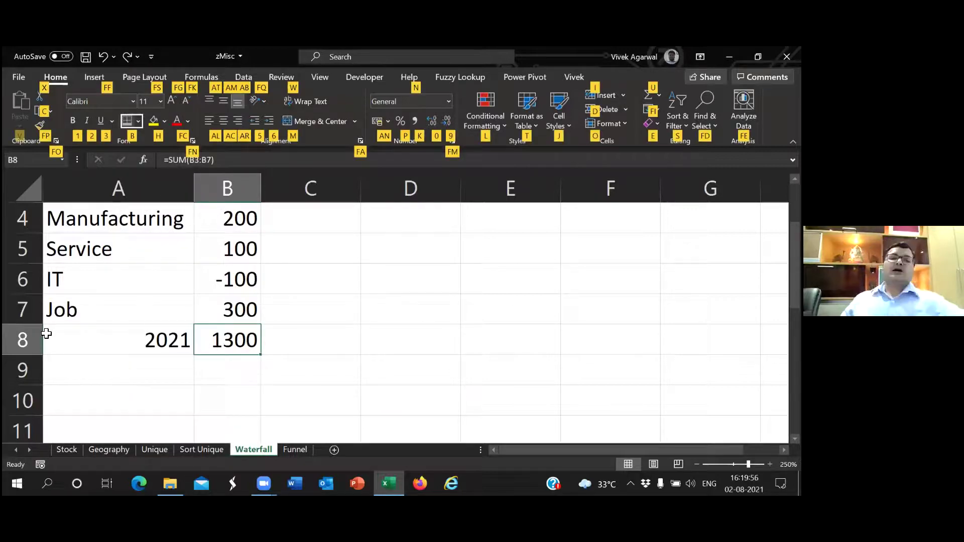
Step: Make row 8 much taller and top-align the 1300 total in B8
{"action": "left_click_drag", "start_coordinate": [30, 355], "coordinate": [31, 417]}
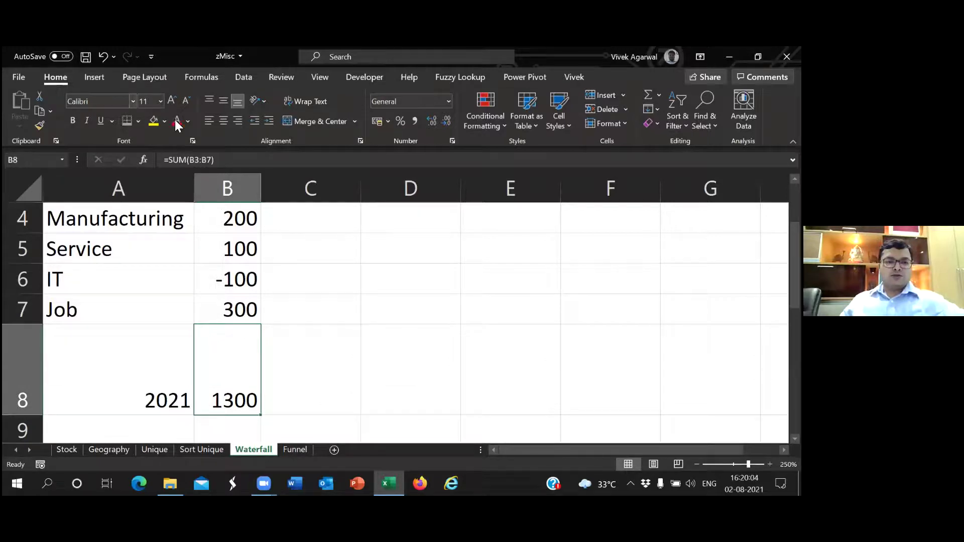
{"action": "left_click", "coordinate": [211, 101]}
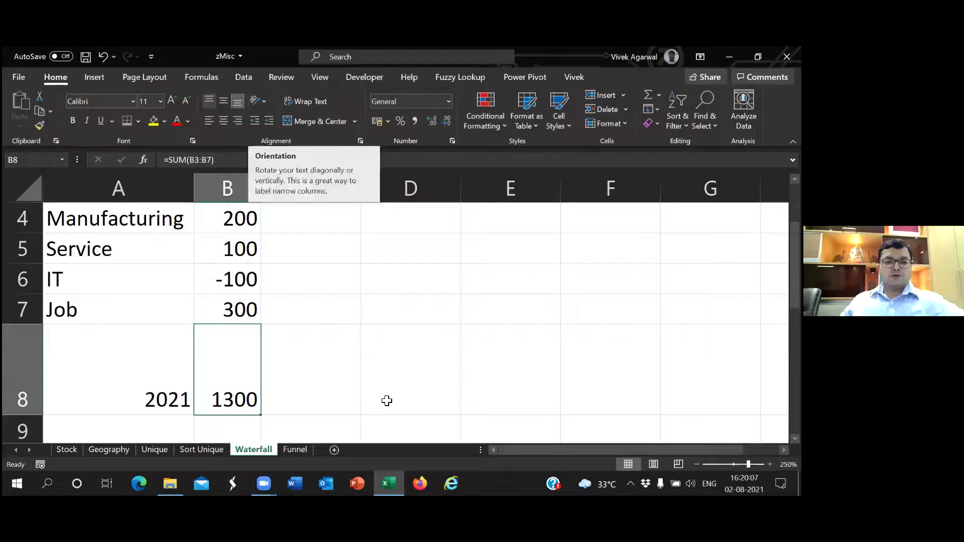
{"action": "left_click", "coordinate": [411, 372]}
{"action": "left_click", "coordinate": [227, 372]}
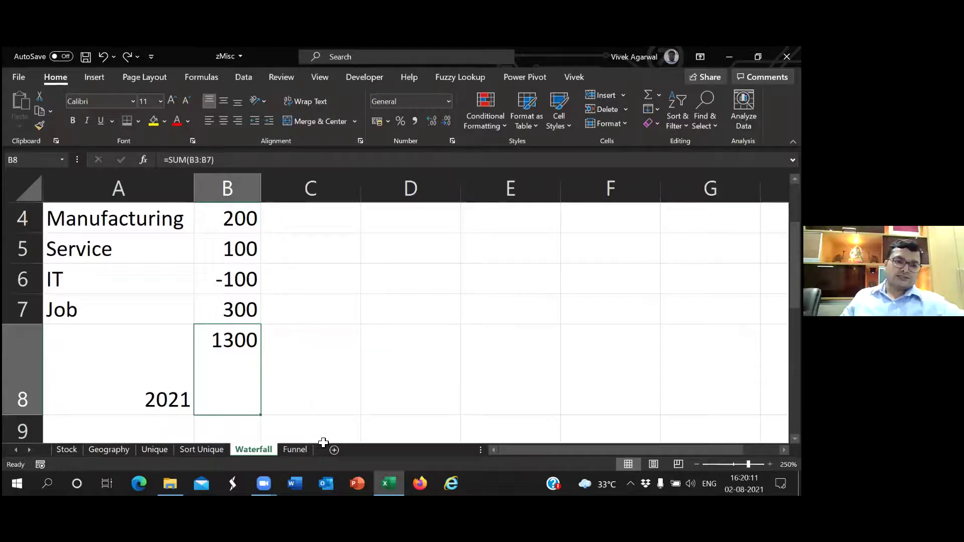
Step: Try underlining the 1300 total, undo it, and reapply top alignment
{"action": "left_click", "coordinate": [101, 120]}
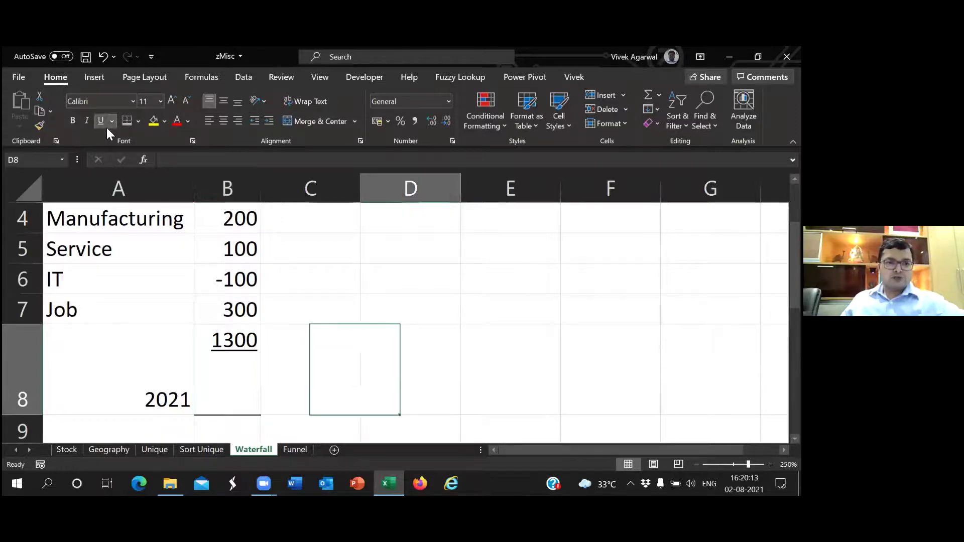
{"action": "left_click", "coordinate": [337, 370]}
{"action": "key", "text": "ctrl+c"}
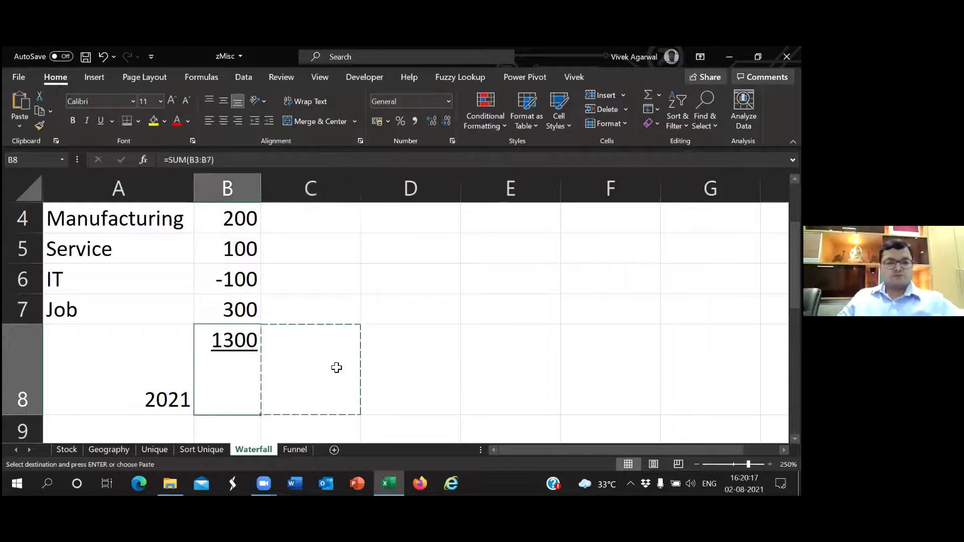
{"action": "key", "text": "alt"}
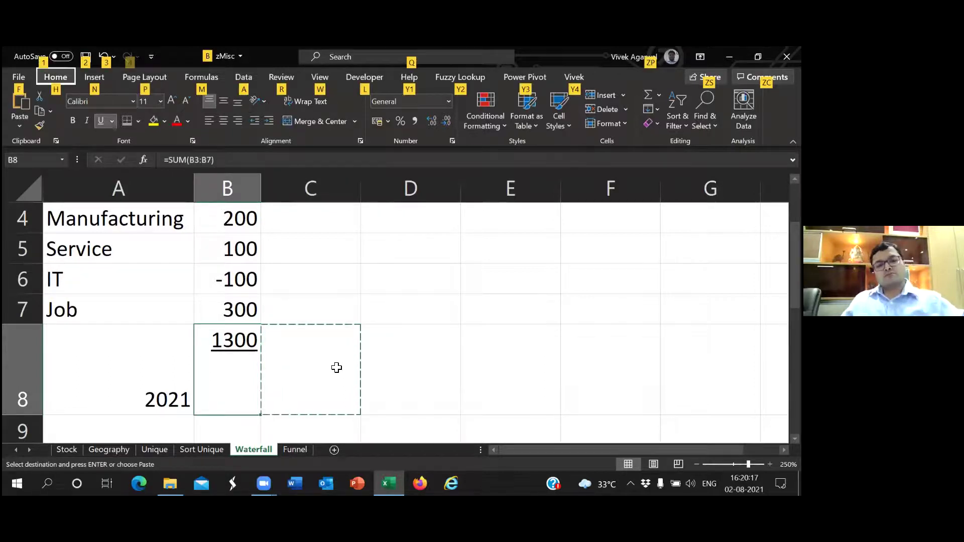
{"action": "key", "text": "h"}
{"action": "key", "text": "v"}
{"action": "key", "text": "r"}
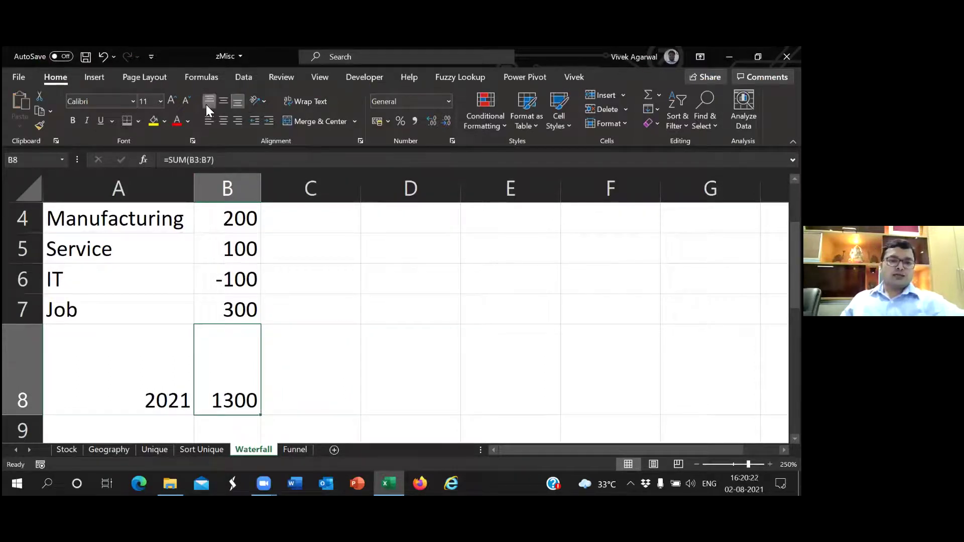
{"action": "left_click", "coordinate": [207, 102]}
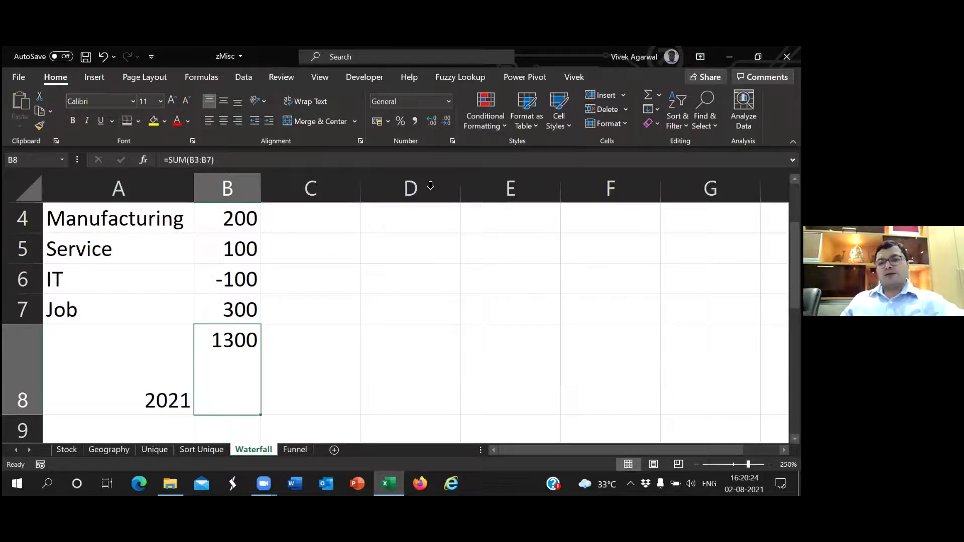
{"action": "key", "text": "alt+Tab"}
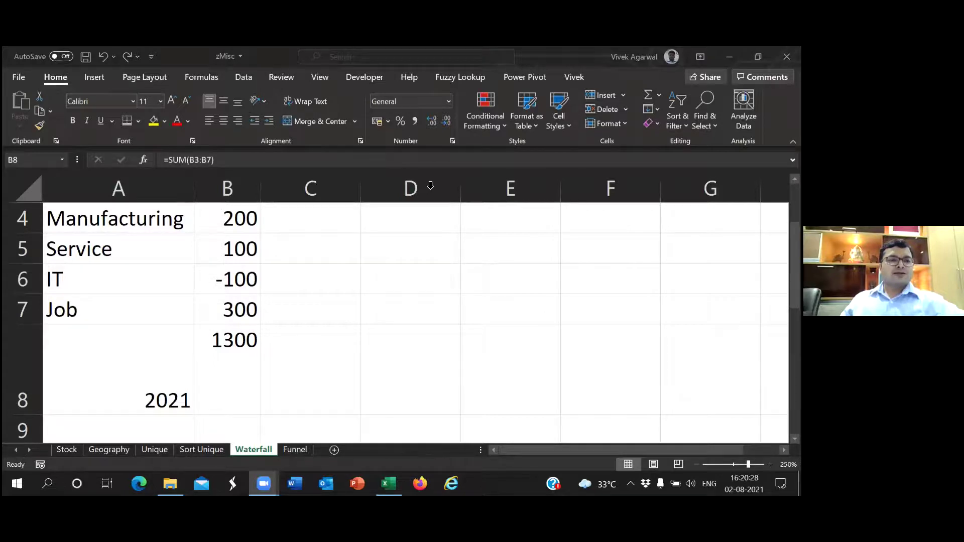
Step: Apply Double Underline to the 1300 total from the Underline dropdown
{"action": "left_click", "coordinate": [111, 121]}
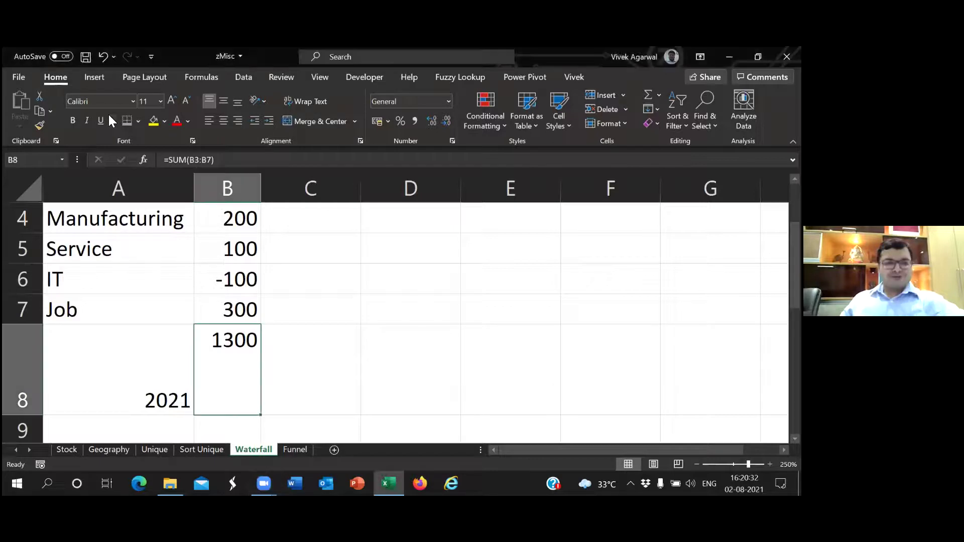
{"action": "left_click", "coordinate": [130, 153]}
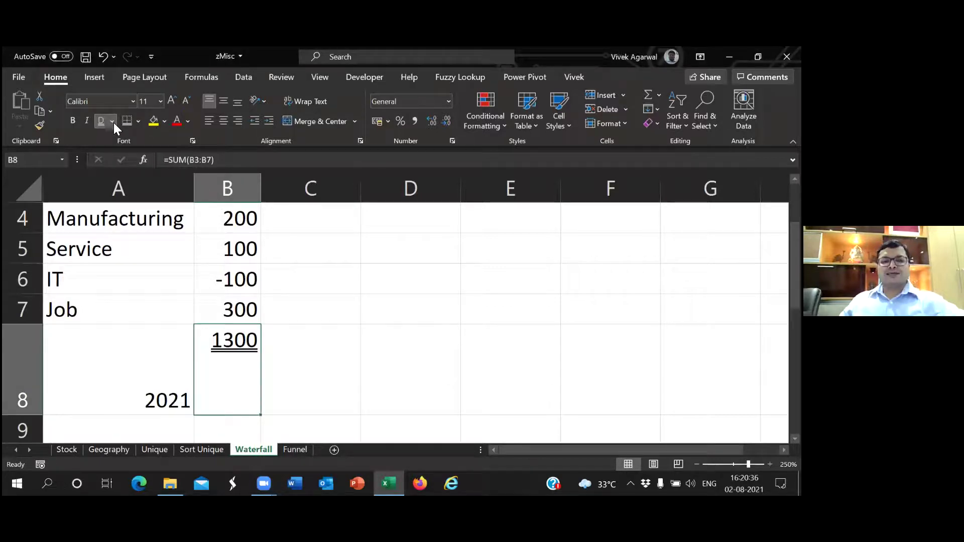
{"action": "left_click", "coordinate": [113, 121]}
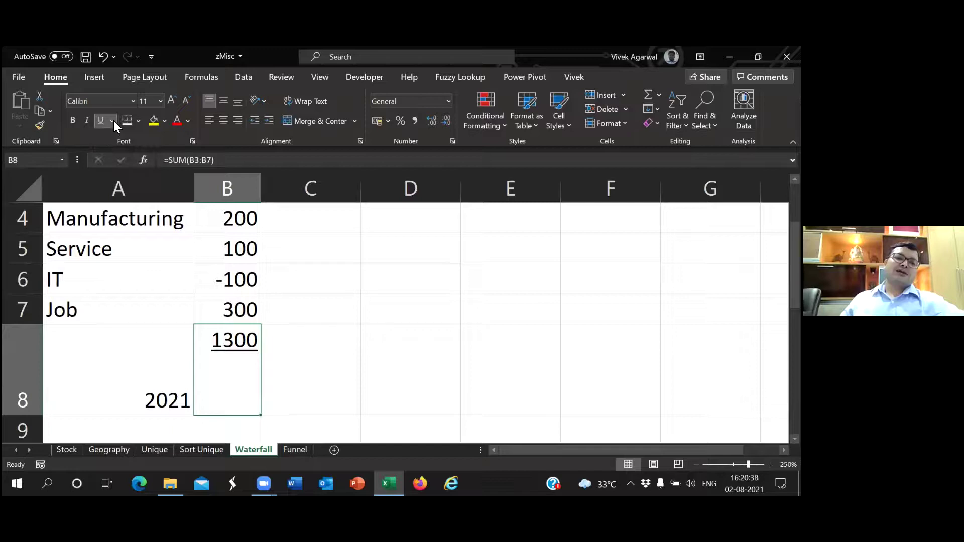
{"action": "key", "text": "Escape"}
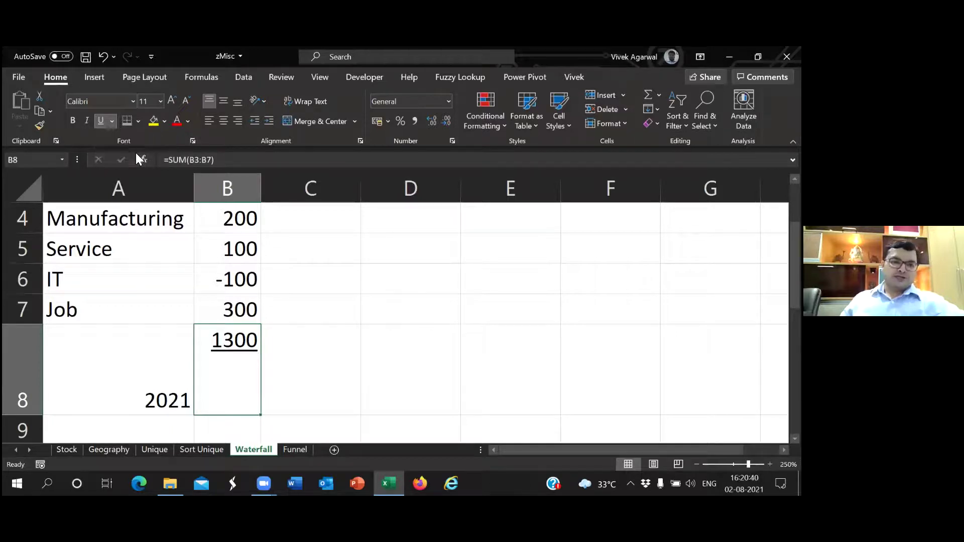
{"action": "key", "text": "alt+h"}
{"action": "key", "text": "3"}
{"action": "key", "text": "d"}
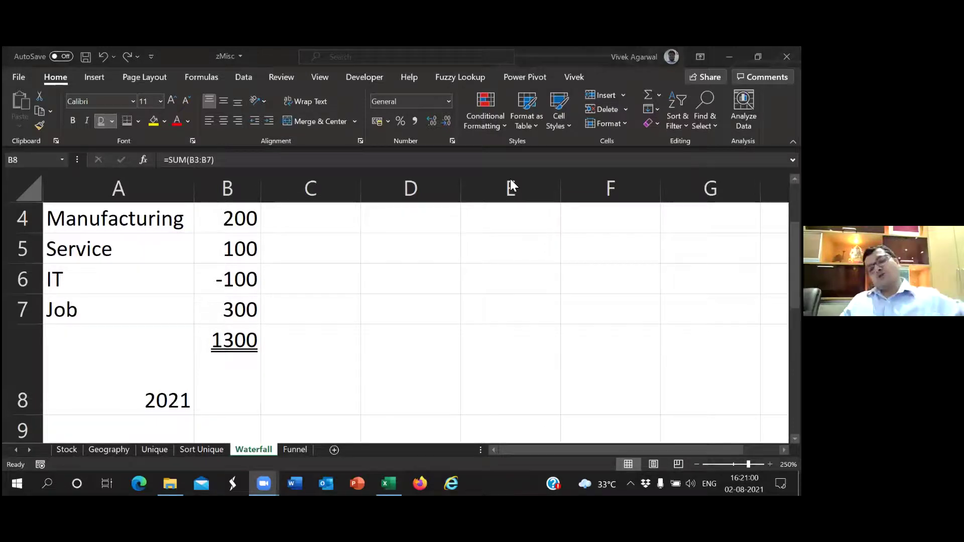
Step: Undo the double underline and taller row 8, then close zMisc with Don't Save
{"action": "key", "text": "alt+Tab"}
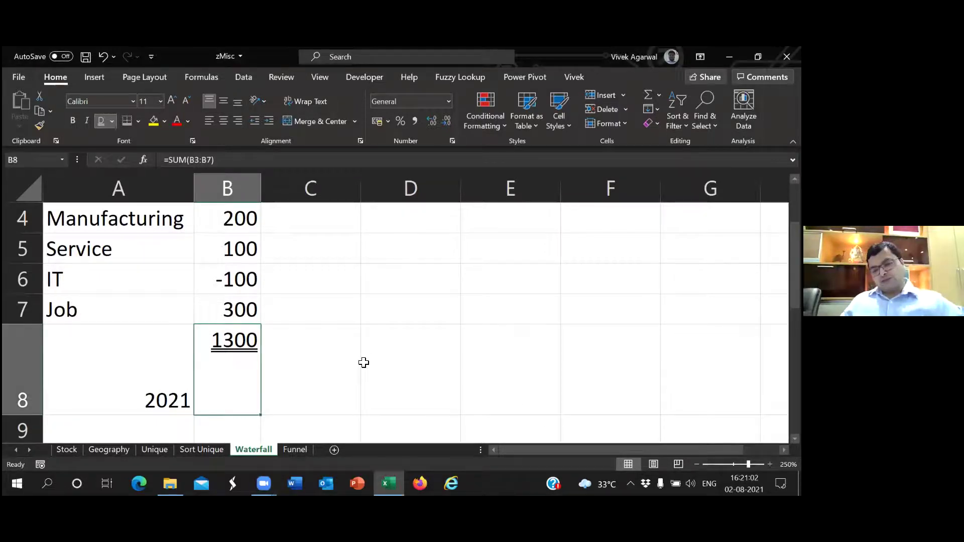
{"action": "left_click", "coordinate": [363, 363]}
{"action": "key", "text": "ctrl+z"}
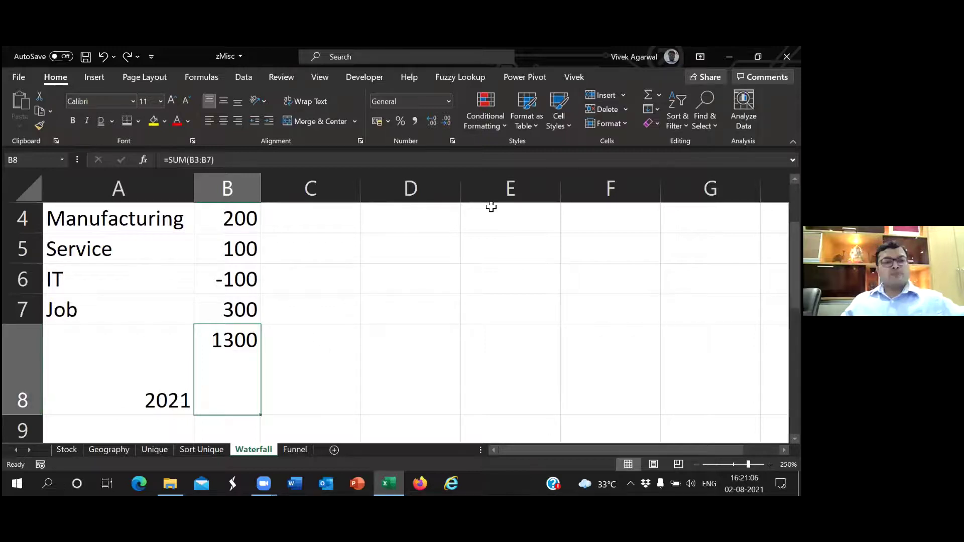
{"action": "key", "text": "ctrl+z"}
{"action": "left_click", "coordinate": [787, 56]}
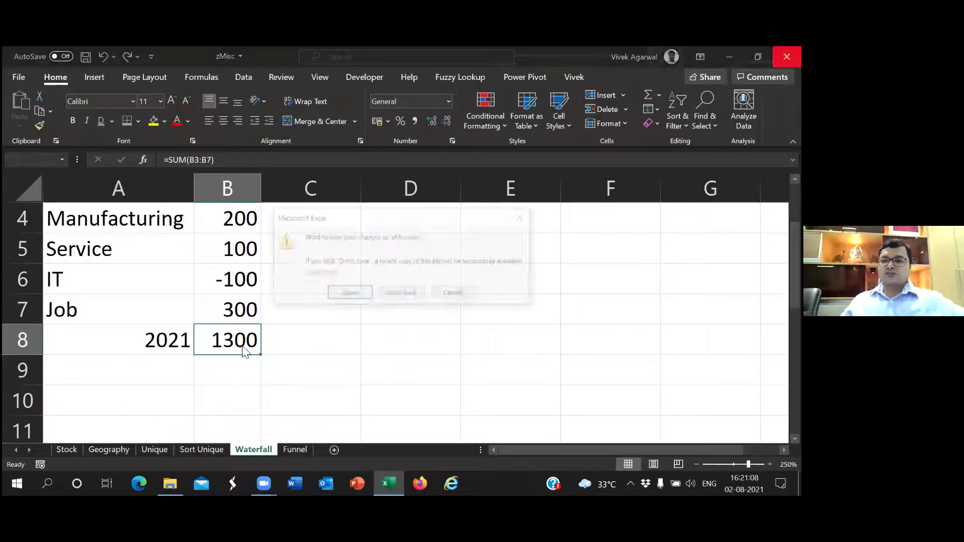
{"action": "left_click", "coordinate": [416, 294]}
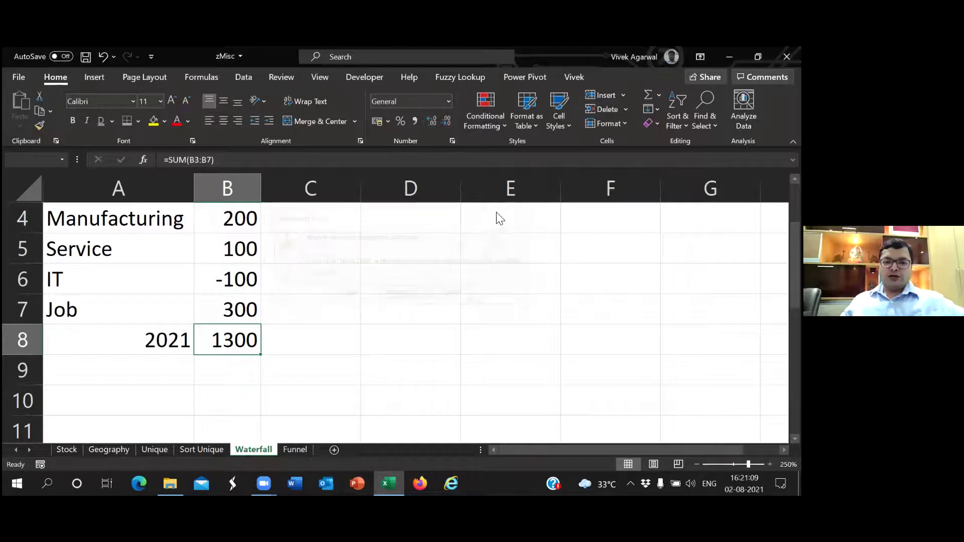
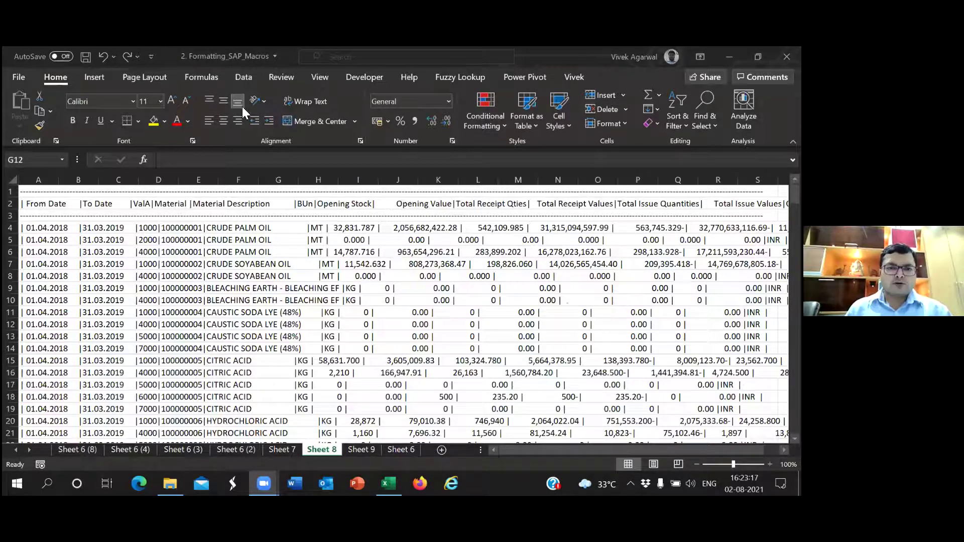
Step: From cell A1, set up a new macro recording named DTPA, stored in This Workbook
{"action": "left_click", "coordinate": [137, 208]}
{"action": "key", "text": "Left"}
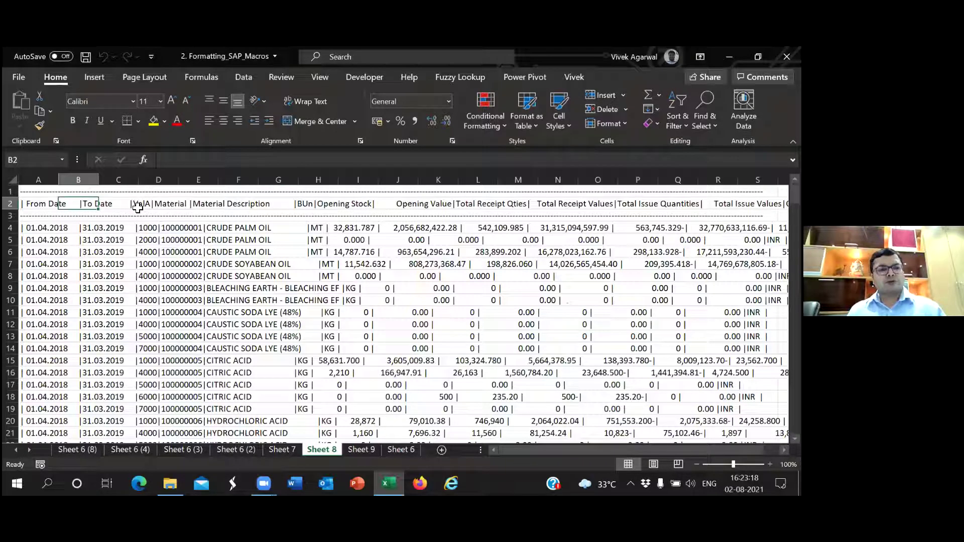
{"action": "key", "text": "ctrl+Home"}
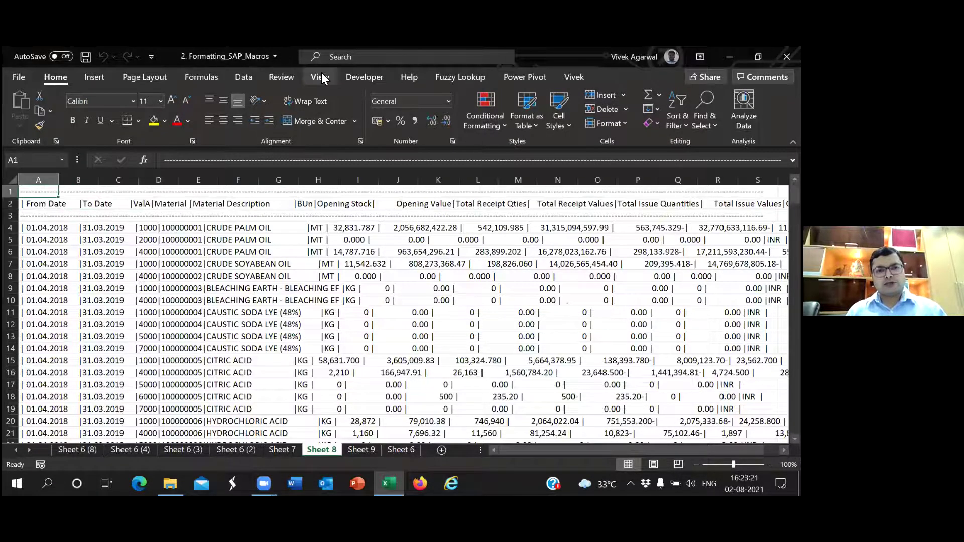
{"action": "left_click", "coordinate": [322, 78]}
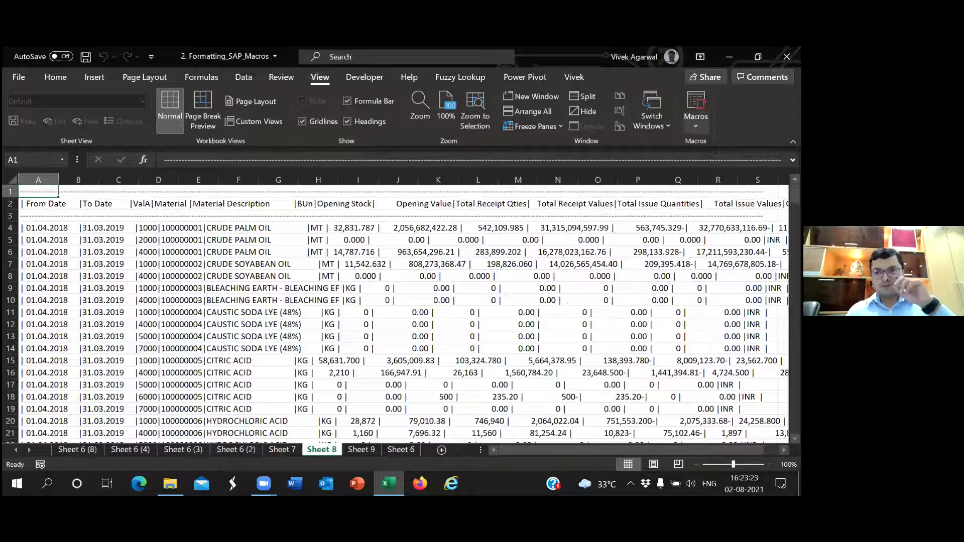
{"action": "left_click", "coordinate": [696, 113]}
{"action": "left_click", "coordinate": [696, 113]}
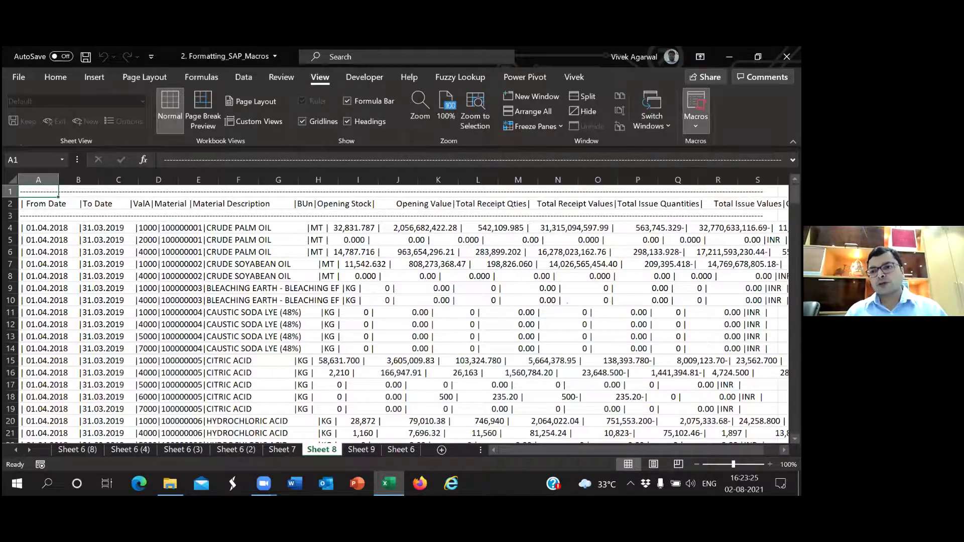
{"action": "left_click_drag", "start_coordinate": [506, 245], "coordinate": [390, 171]}
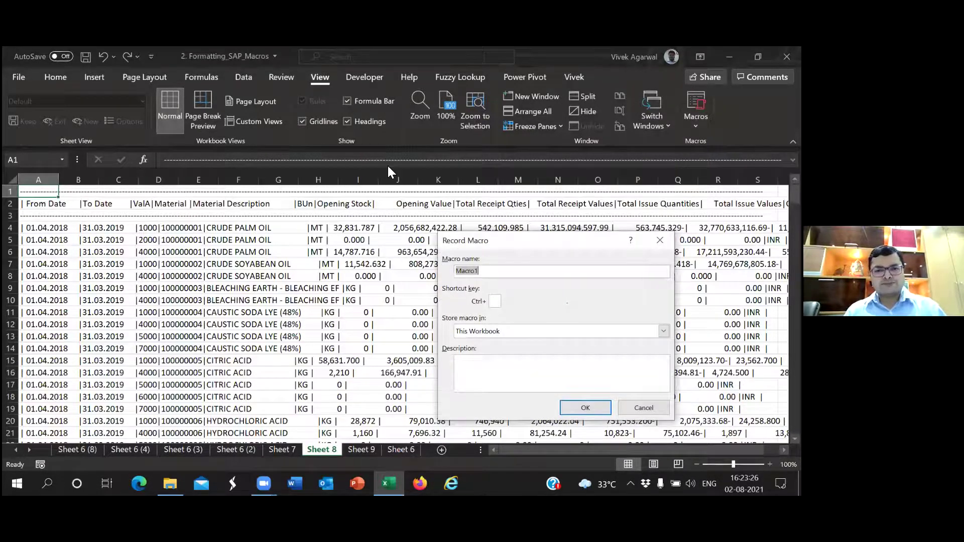
{"action": "type", "text": "DTPA"}
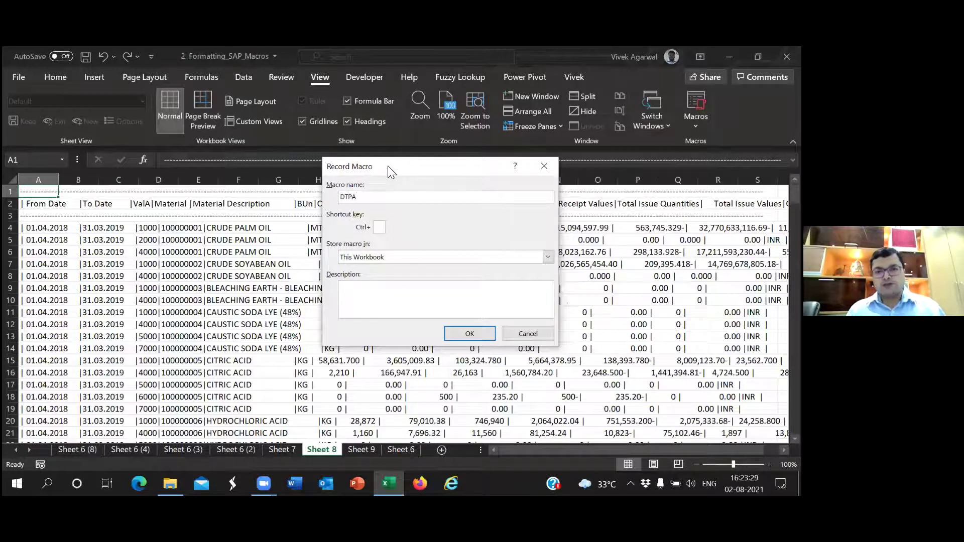
Step: Start recording DTPA, then split column A with Text to Columns using the | delimiter
{"action": "left_click", "coordinate": [466, 335]}
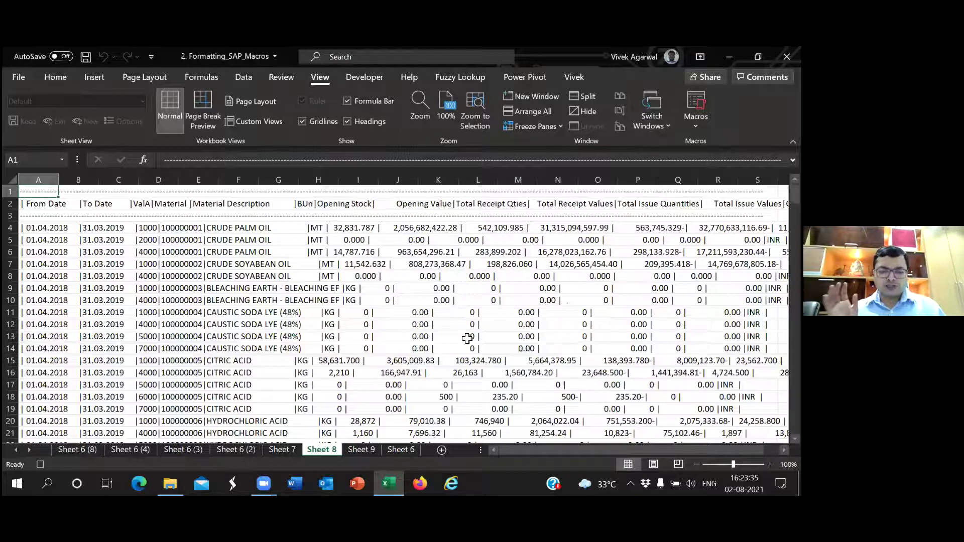
{"action": "key", "text": "ctrl+space"}
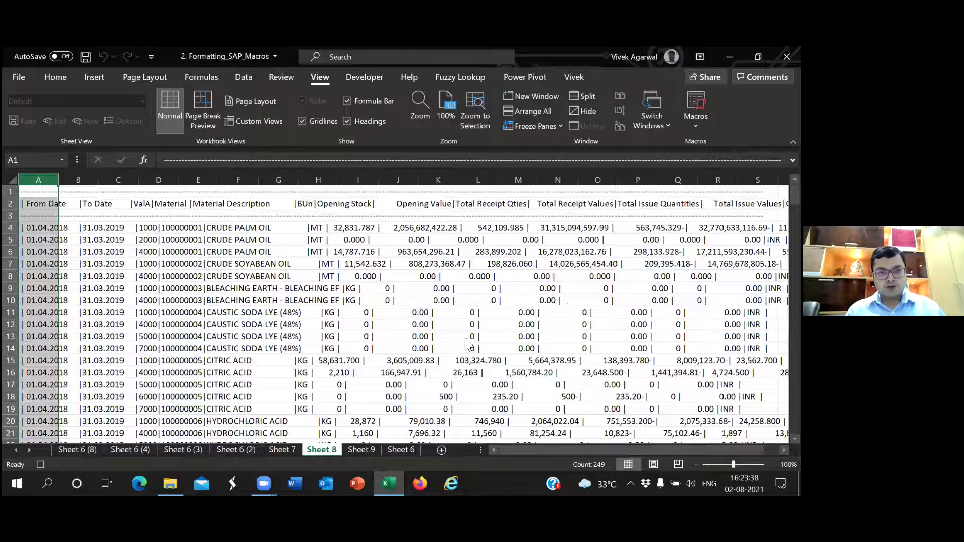
{"action": "key", "text": "alt"}
{"action": "key", "text": "a"}
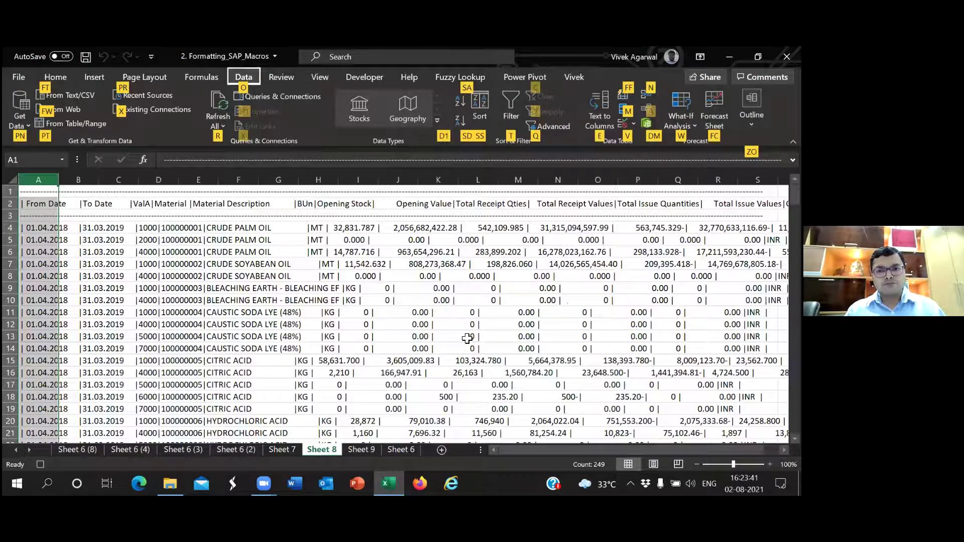
{"action": "key", "text": "e"}
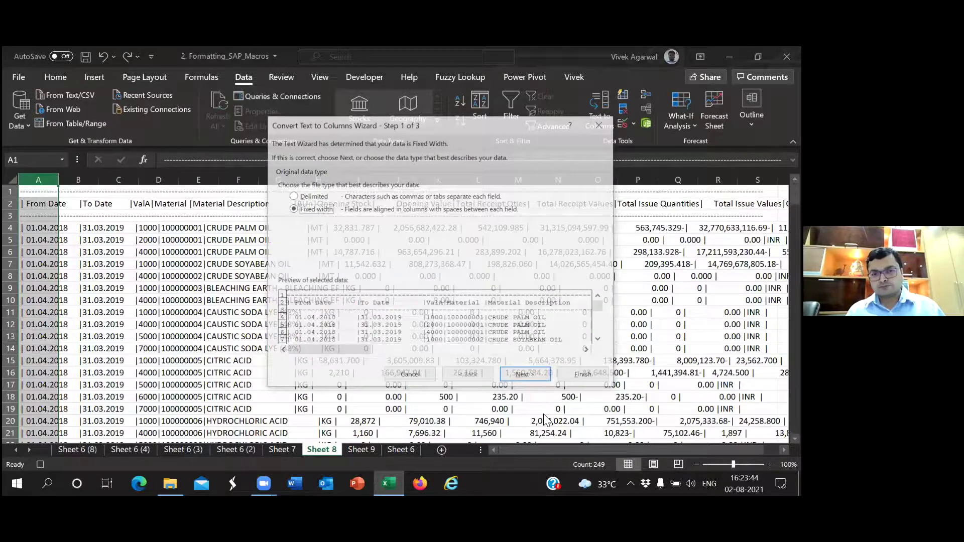
{"action": "key", "text": "alt+d"}
{"action": "key", "text": "alt+n"}
{"action": "type", "text": "|"}
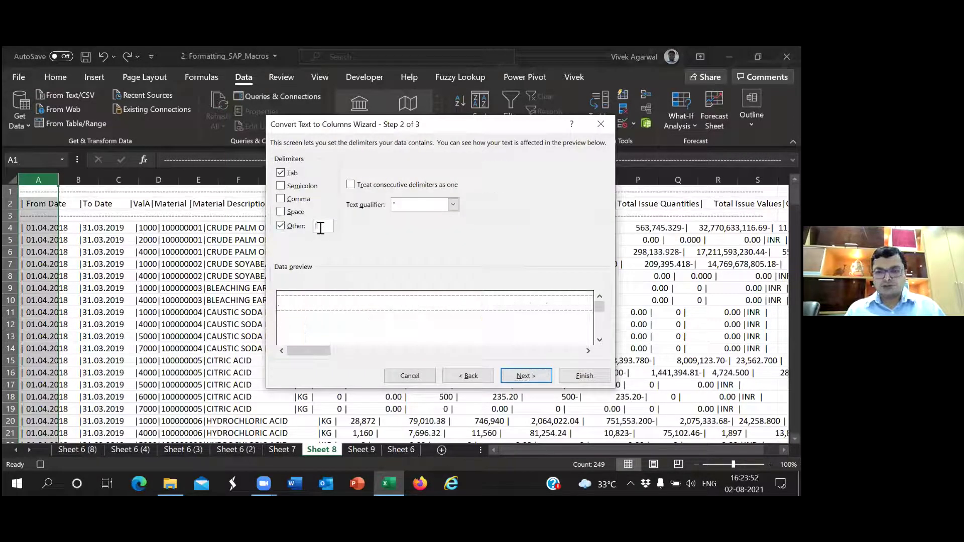
{"action": "left_click", "coordinate": [585, 376]}
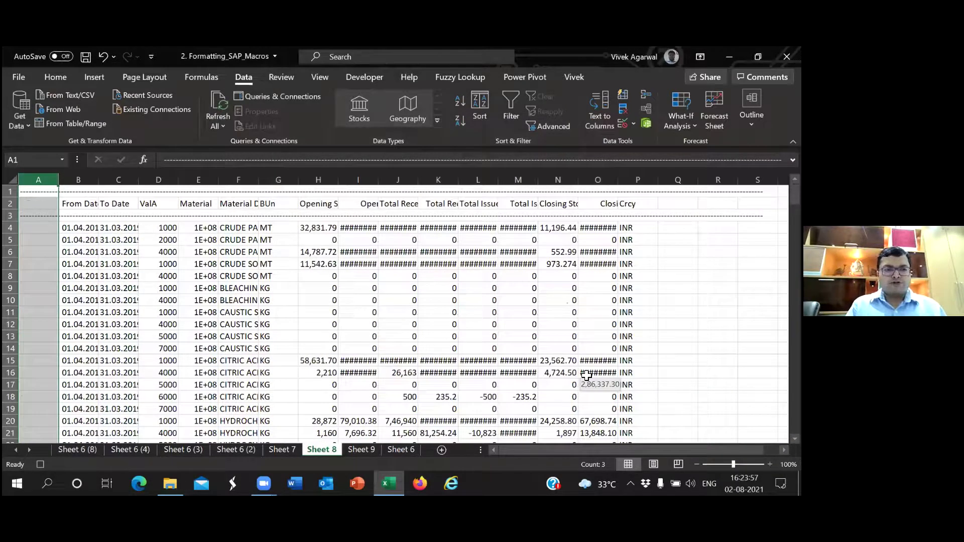
Step: Turn on filters across the sheet to drop the dashed separator rows
{"action": "key", "text": "ctrl+a"}
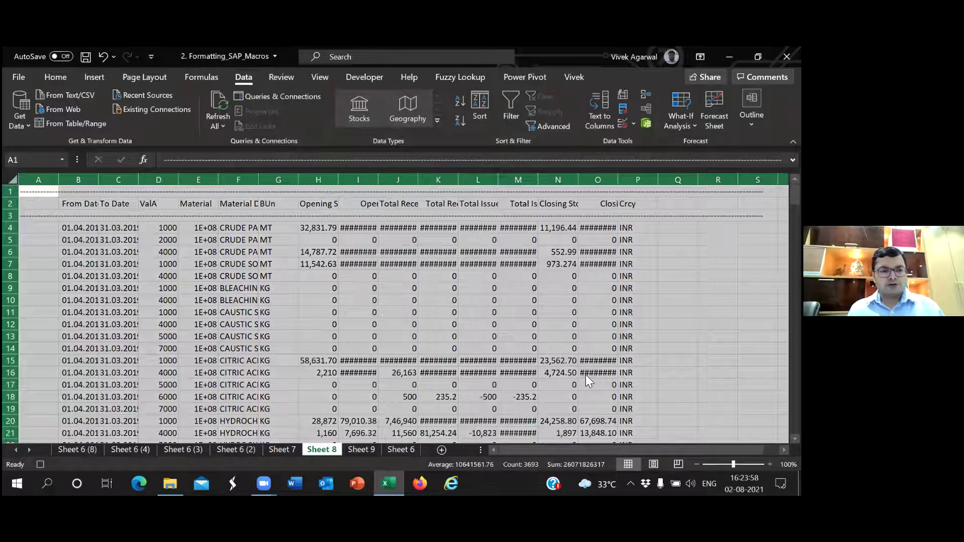
{"action": "key", "text": "alt"}
{"action": "key", "text": "a"}
{"action": "key", "text": "t"}
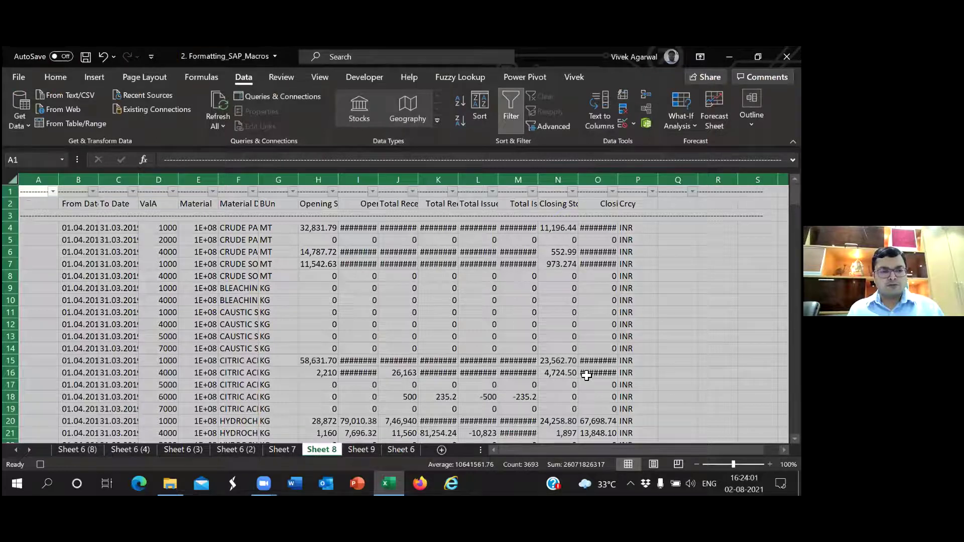
{"action": "left_click", "coordinate": [586, 375]}
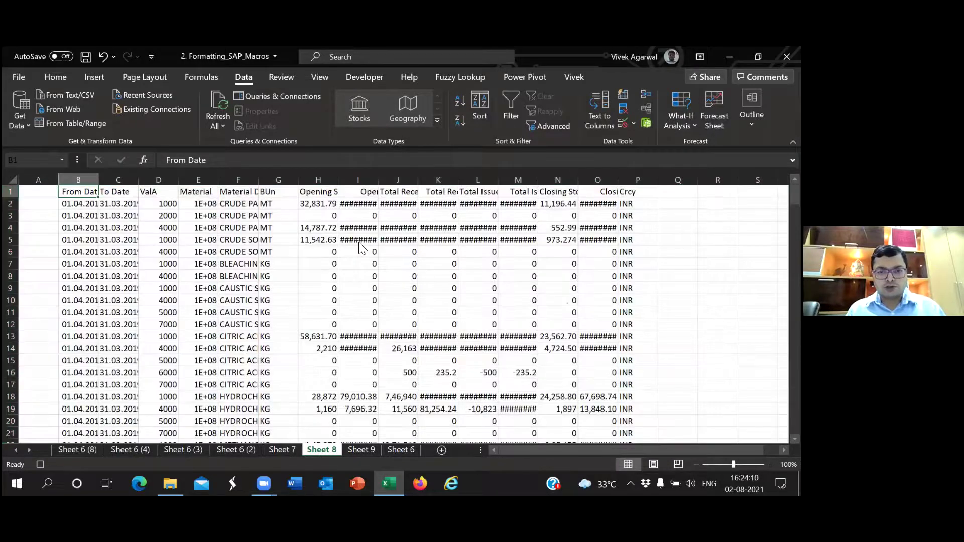
Step: Replace every dot with / in the From Date and To Date columns
{"action": "left_click_drag", "start_coordinate": [78, 191], "coordinate": [118, 442]}
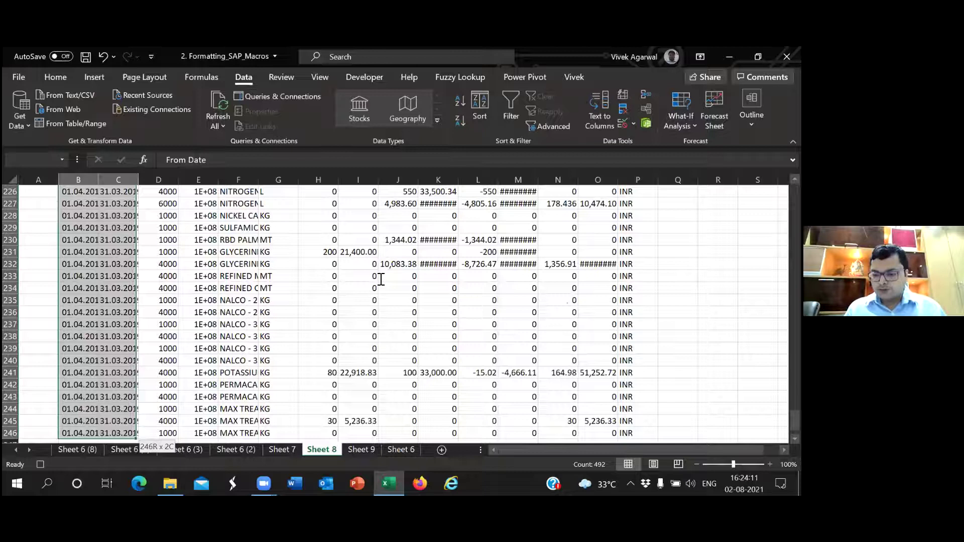
{"action": "key", "text": "ctrl+h"}
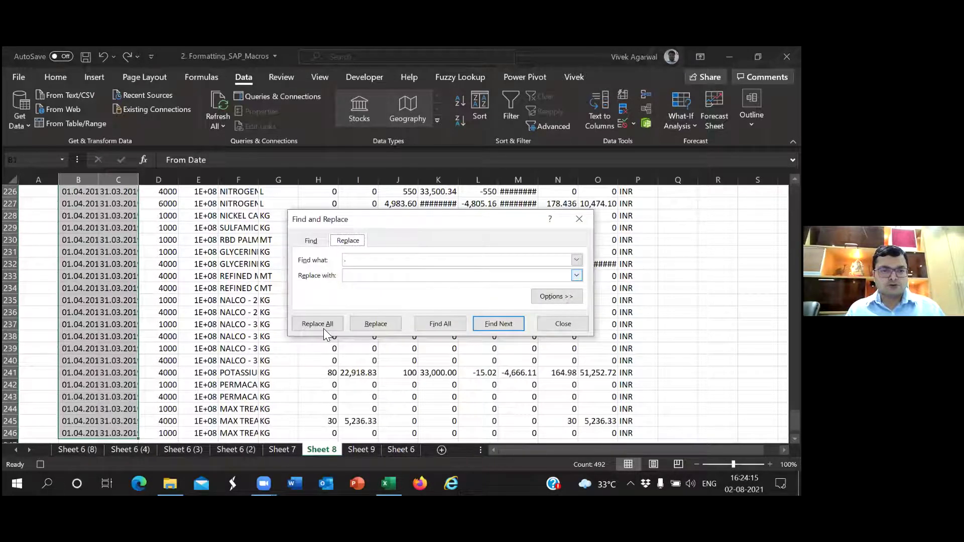
{"action": "type", "text": "/"}
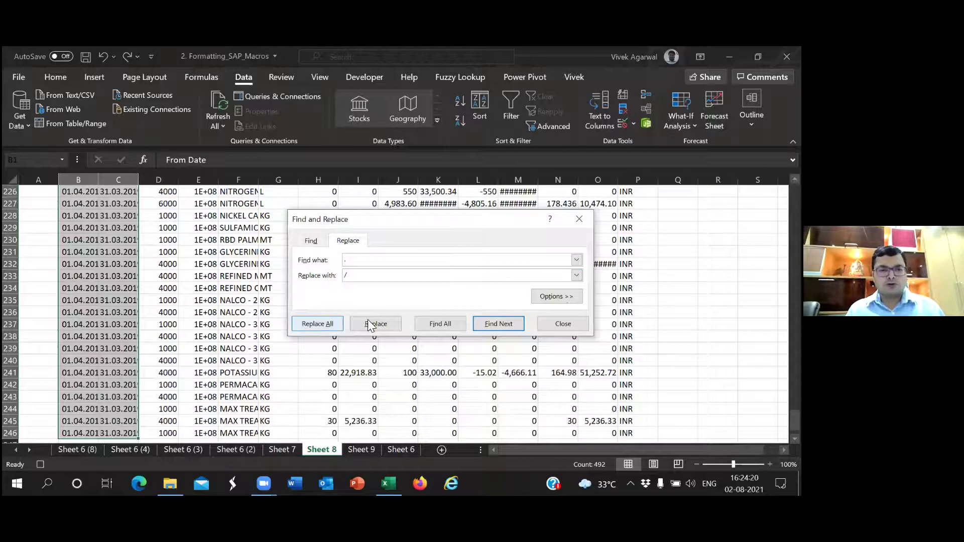
{"action": "left_click", "coordinate": [317, 324]}
{"action": "left_click", "coordinate": [579, 219]}
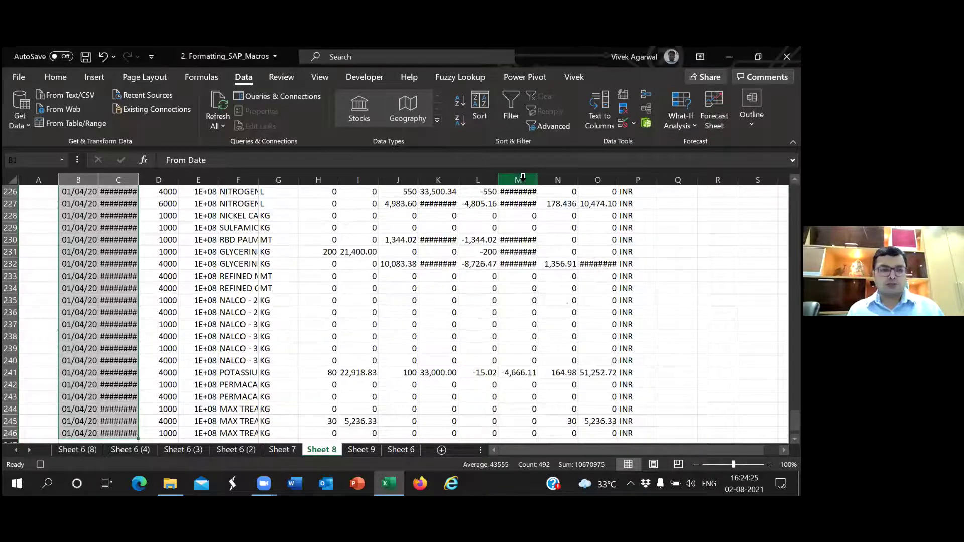
{"action": "key", "text": "Up"}
Step: Insert a blank row above the headers and AutoFit every table column's width
{"action": "key", "text": "shift+space"}
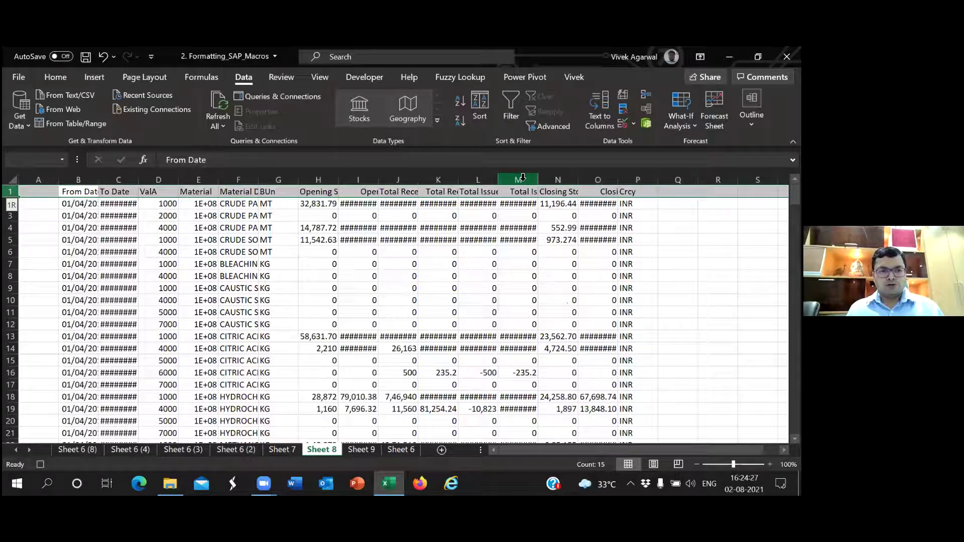
{"action": "key", "text": "ctrl+shift+plus"}
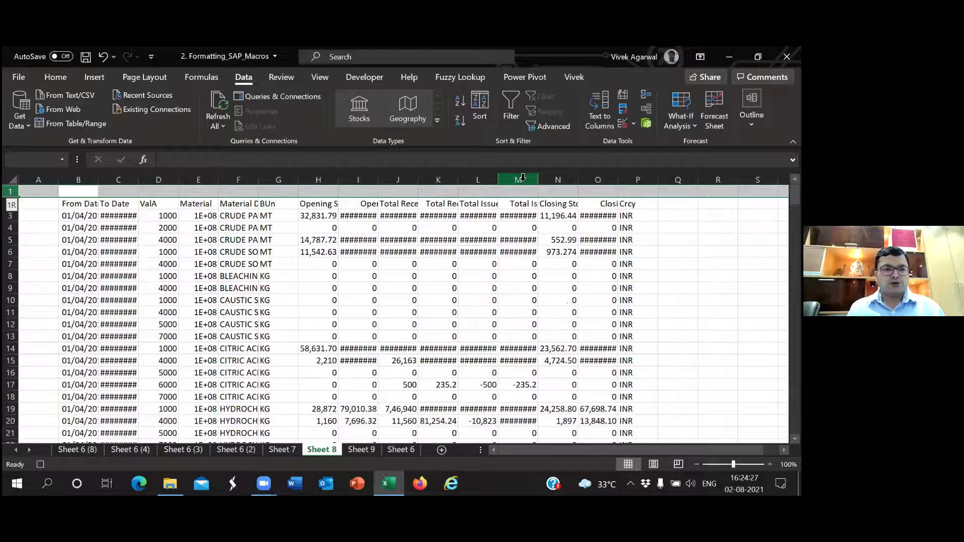
{"action": "key", "text": "Down"}
{"action": "key", "text": "ctrl+shift+End"}
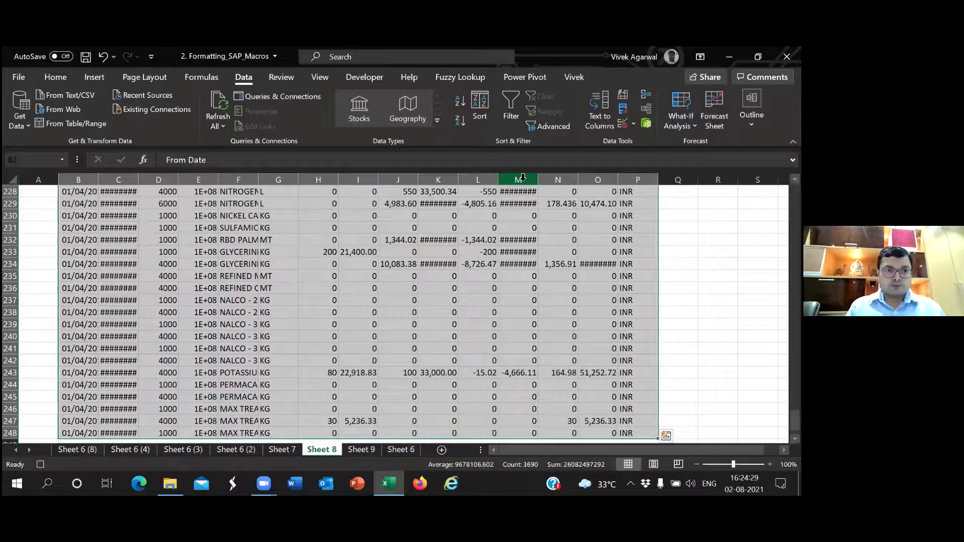
{"action": "key", "text": "alt+h"}
{"action": "key", "text": "o"}
{"action": "key", "text": "i"}
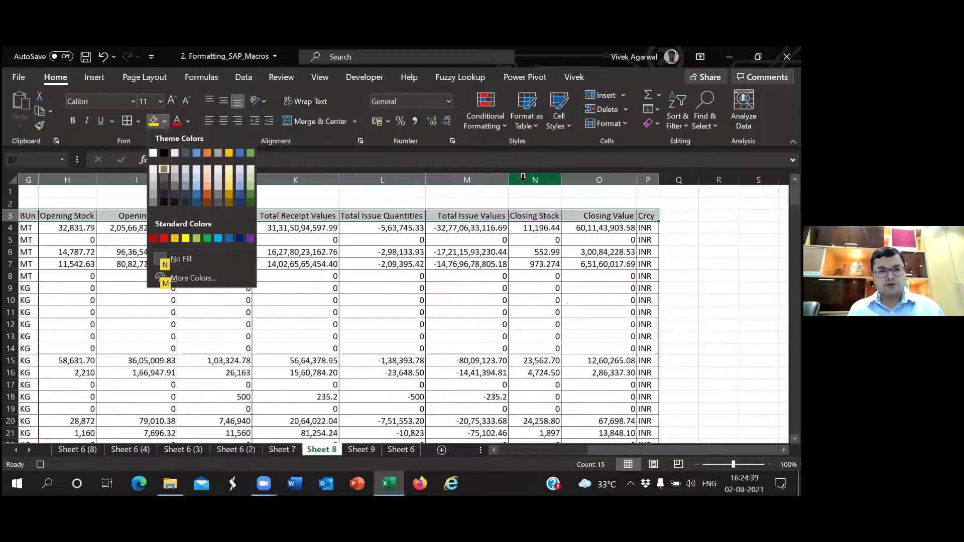
Step: Give the header row a grey fill and save the workbook
{"action": "key", "text": "Escape"}
{"action": "scroll", "coordinate": [523, 177], "scroll_direction": "left", "scroll_amount": 3}
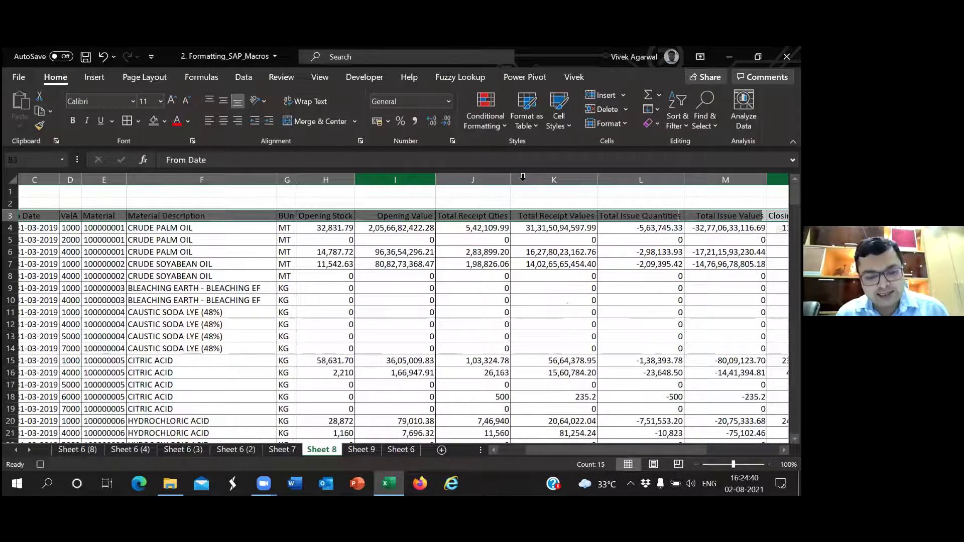
{"action": "scroll", "coordinate": [523, 177], "scroll_direction": "left", "scroll_amount": 1}
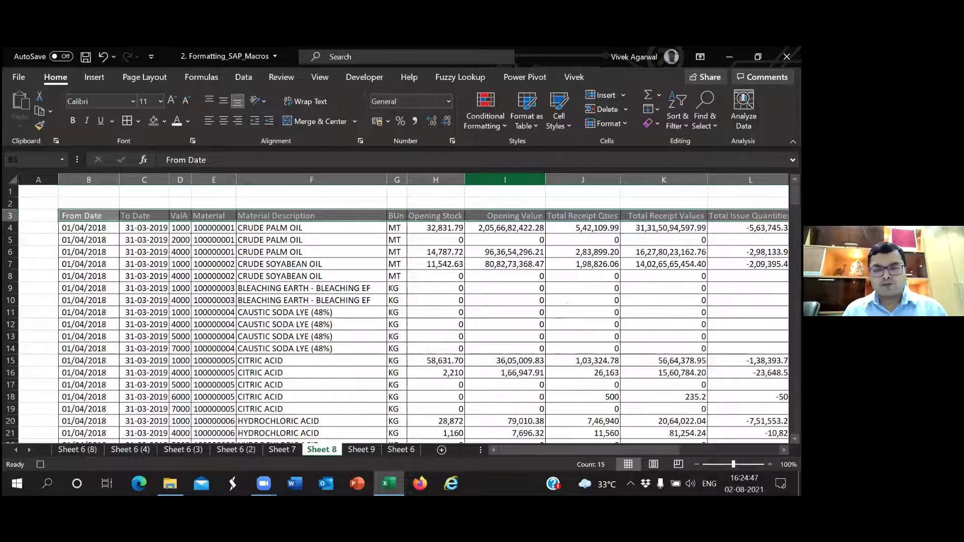
{"action": "key", "text": "ctrl+s"}
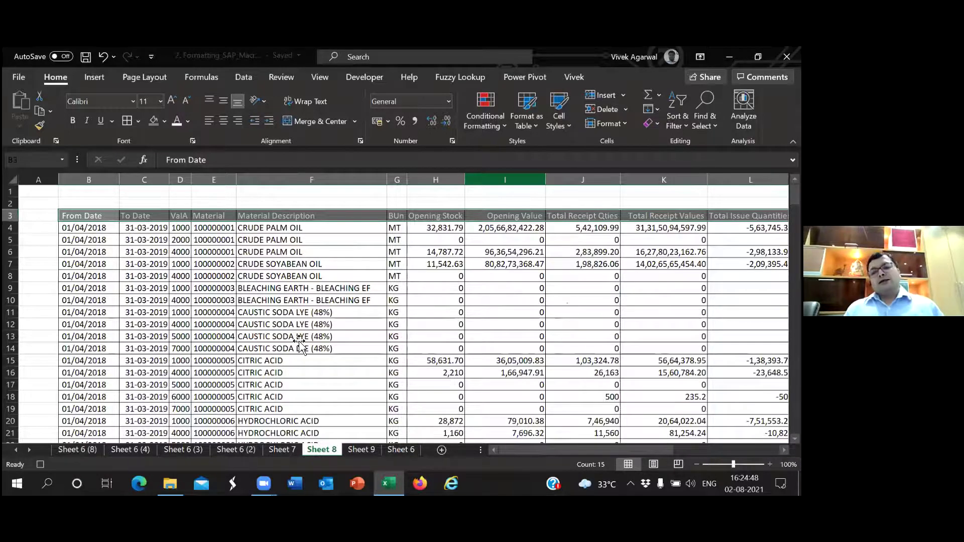
{"action": "key", "text": "alt+w"}
{"action": "key", "text": "m"}
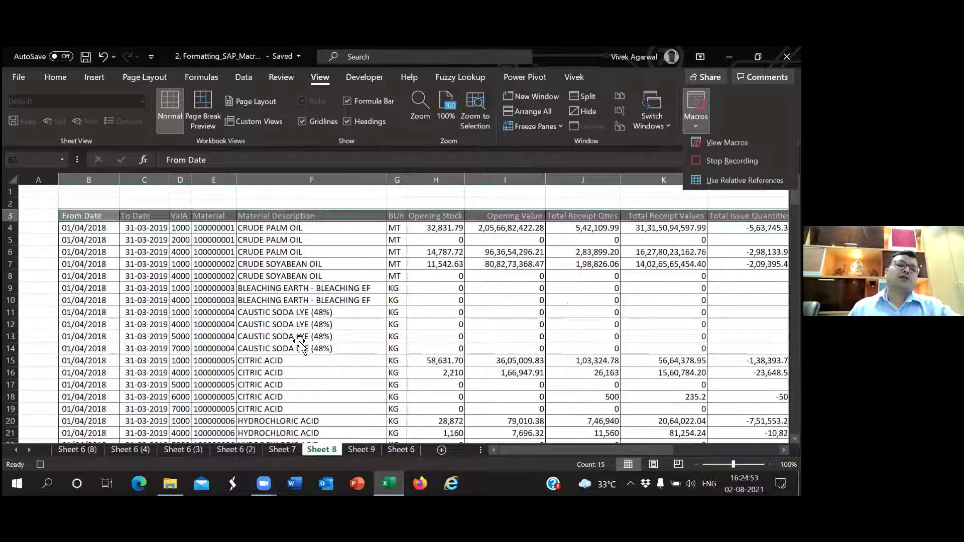
Step: Stop recording the DTPA macro and move to Sheet 9
{"action": "key", "text": "r"}
{"action": "left_click", "coordinate": [299, 338]}
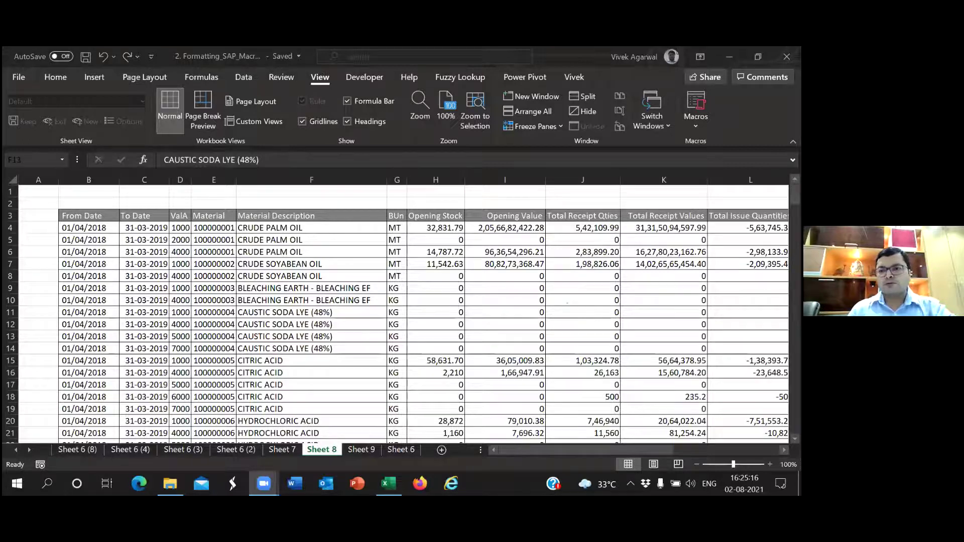
{"action": "key", "text": "alt+Tab"}
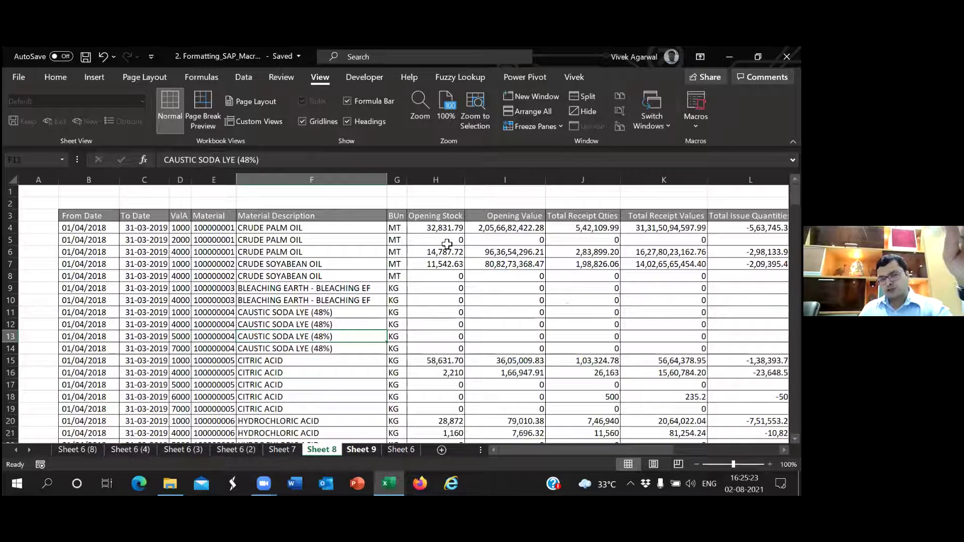
{"action": "key", "text": "ctrl+Page_Down"}
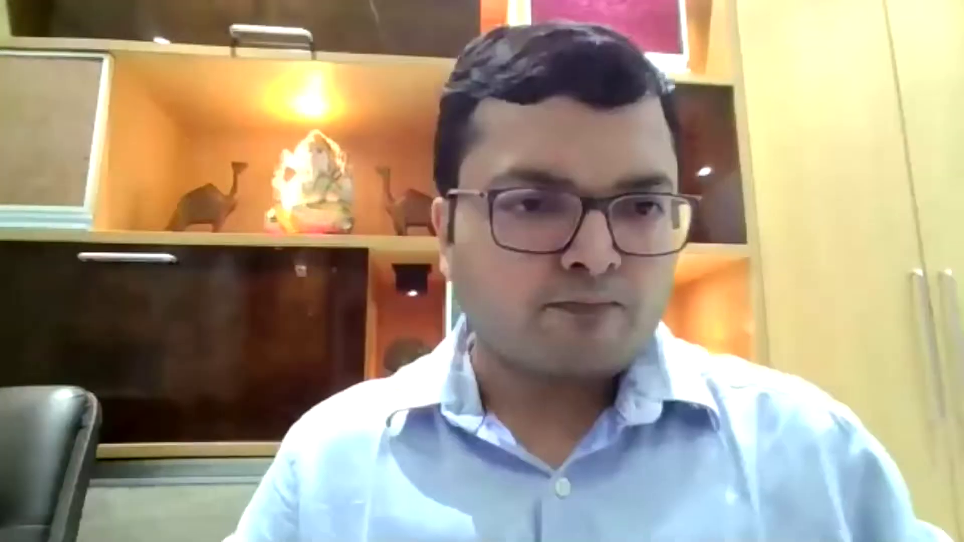
Step: Pick Sample_Tally_Journal in the Bhubaneswar_Digital Future folder and open it in Excel
{"action": "key", "text": "Up"}
{"action": "key", "text": "Up"}
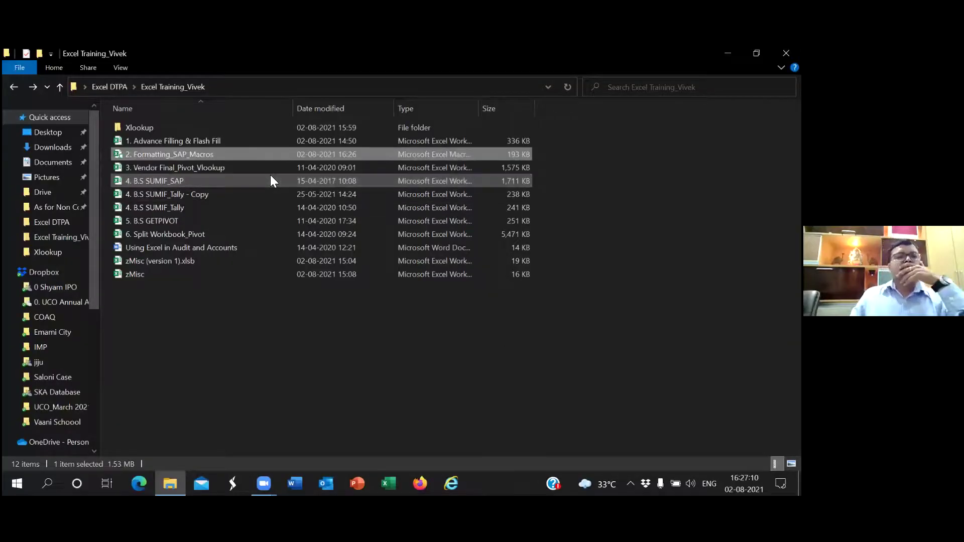
{"action": "key", "text": "Up"}
{"action": "key", "text": "Down"}
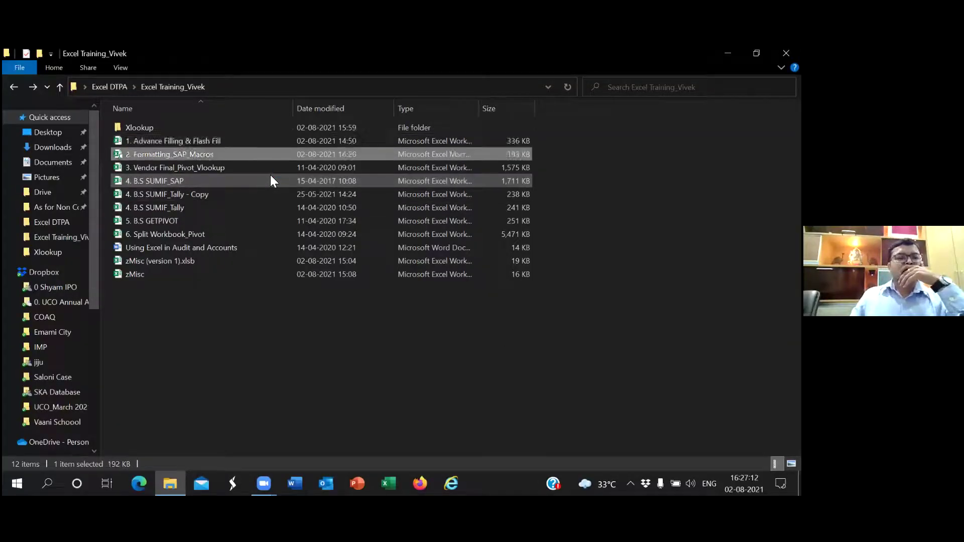
{"action": "key", "text": "Return"}
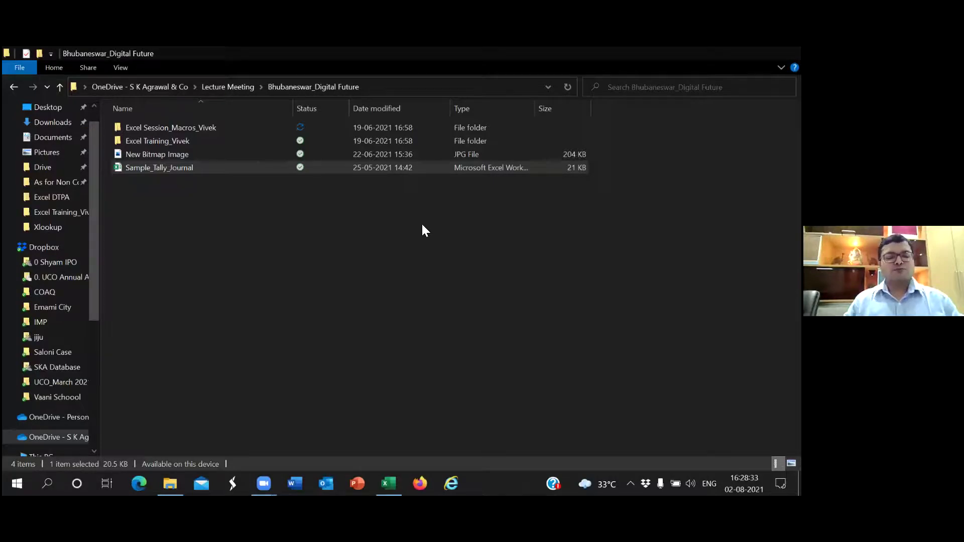
{"action": "key", "text": "super+d"}
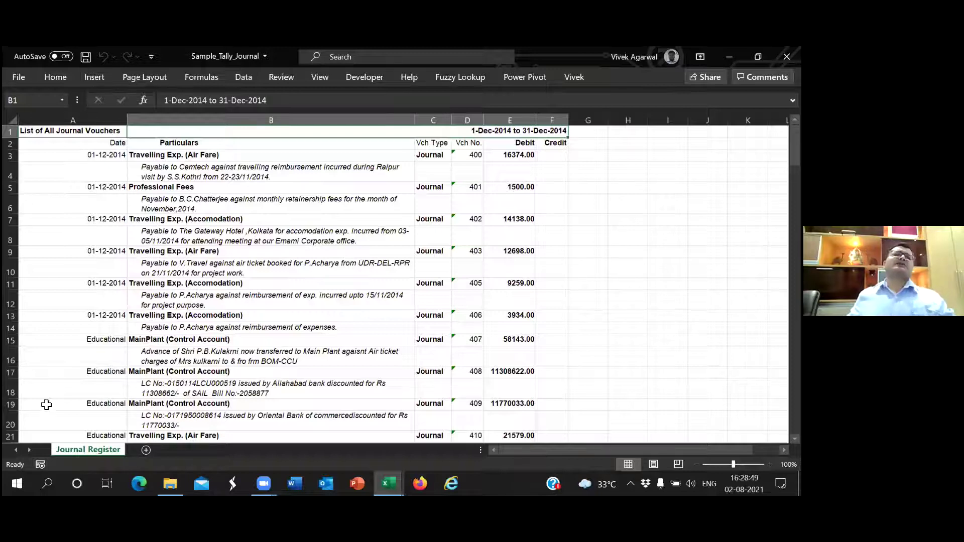
Step: Create Journal Register (2) as a copy of Journal Register and copy the G3 narration formula
{"action": "right_click", "coordinate": [109, 446]}
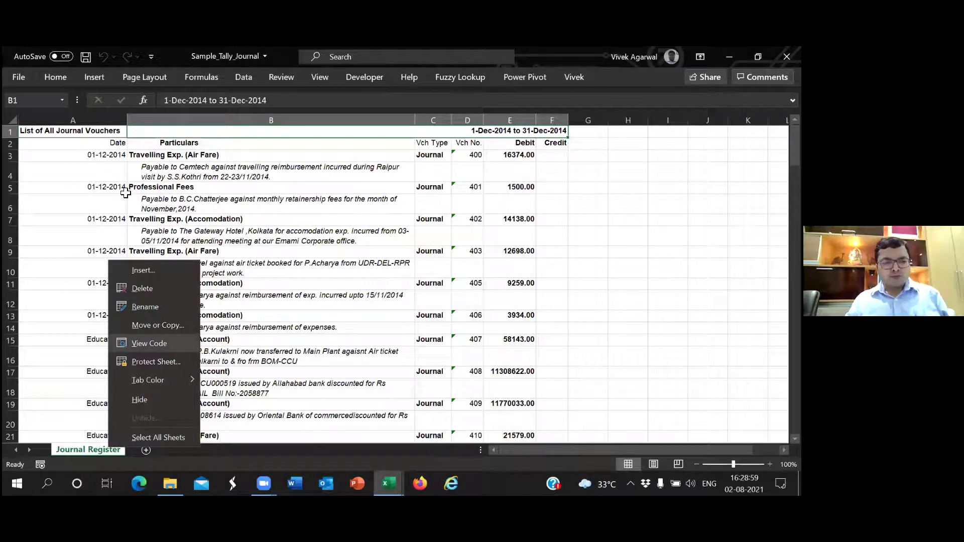
{"action": "key", "text": "m"}
{"action": "key", "text": "alt+c"}
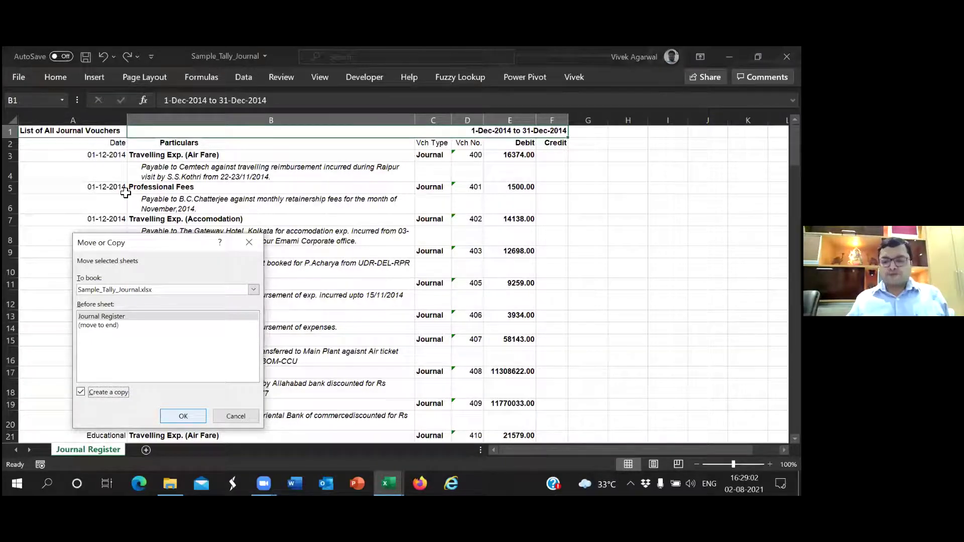
{"action": "key", "text": "Return"}
{"action": "left_click", "coordinate": [125, 192]}
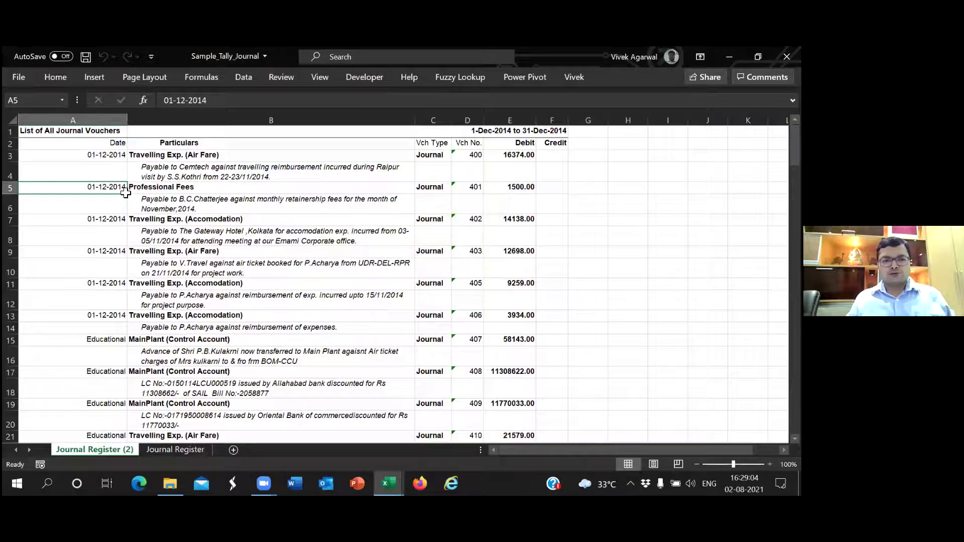
{"action": "key", "text": "ctrl+shift+m"}
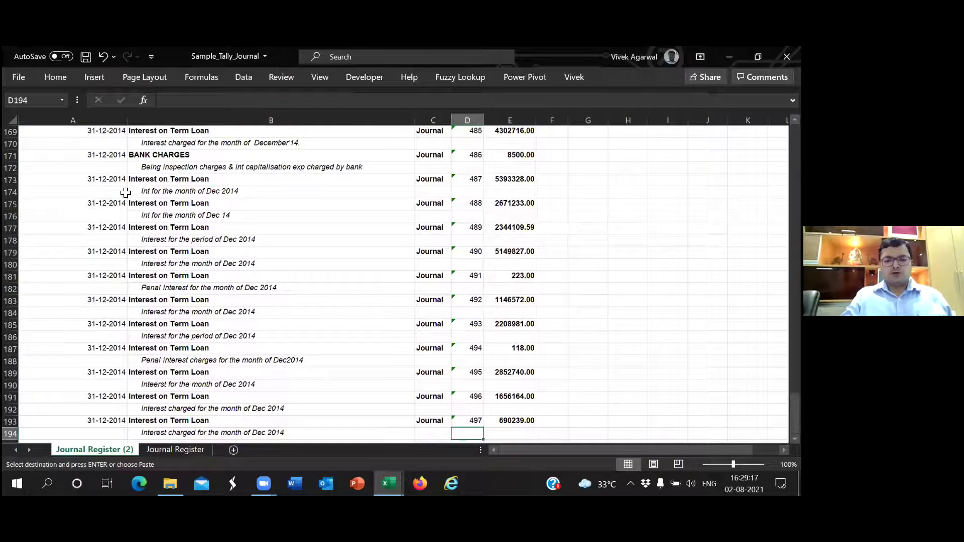
Step: Fill the narration formula through G3:G193 and choose Paste Special Values
{"action": "key", "text": "ctrl+shift+m"}
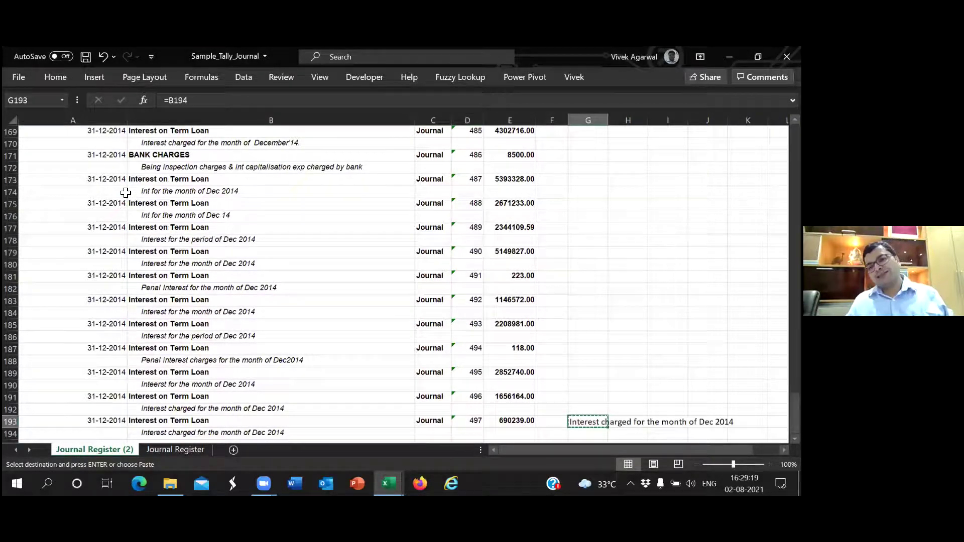
{"action": "key", "text": "ctrl+shift+Up"}
{"action": "key", "text": "ctrl+v"}
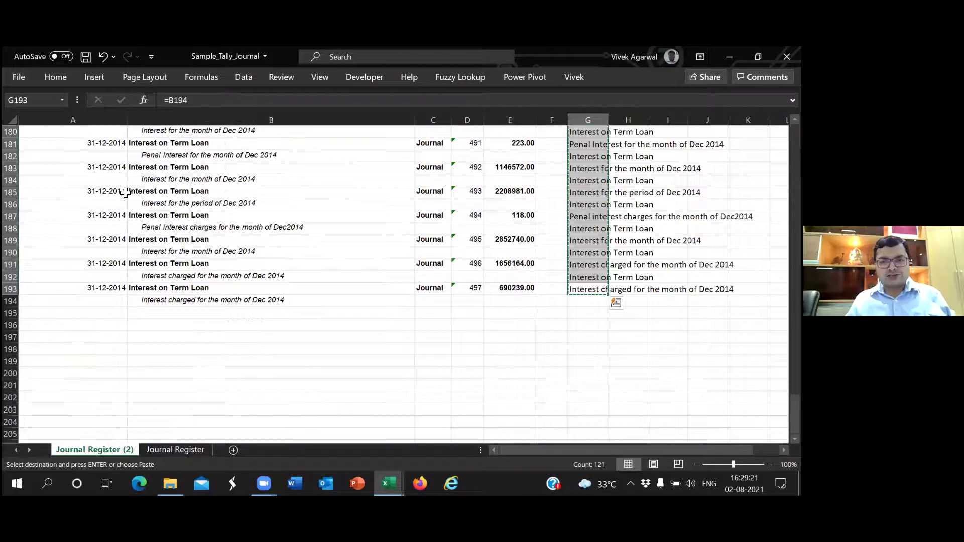
{"action": "key", "text": "ctrl+alt+v"}
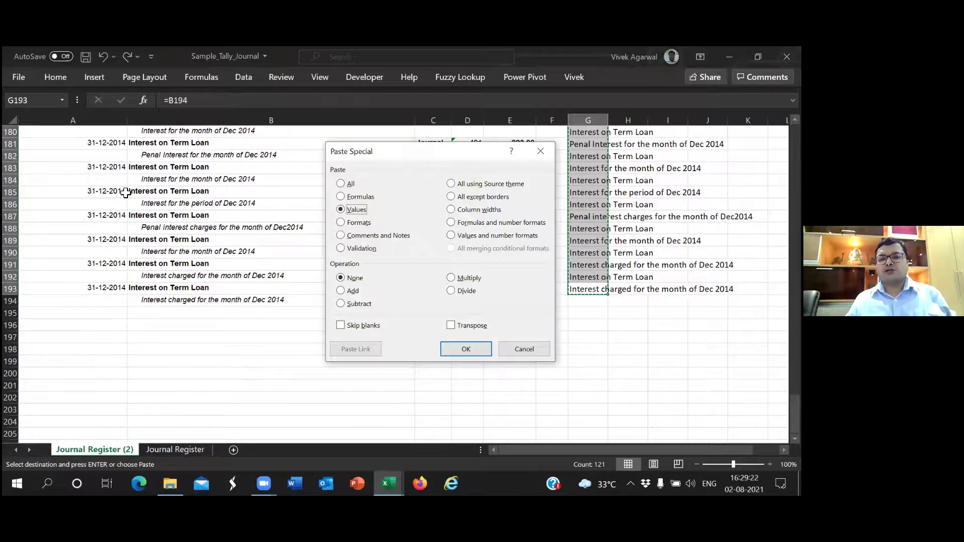
{"action": "key", "text": "Escape"}
{"action": "key", "text": "Escape"}
{"action": "key", "text": "ctrl+Up"}
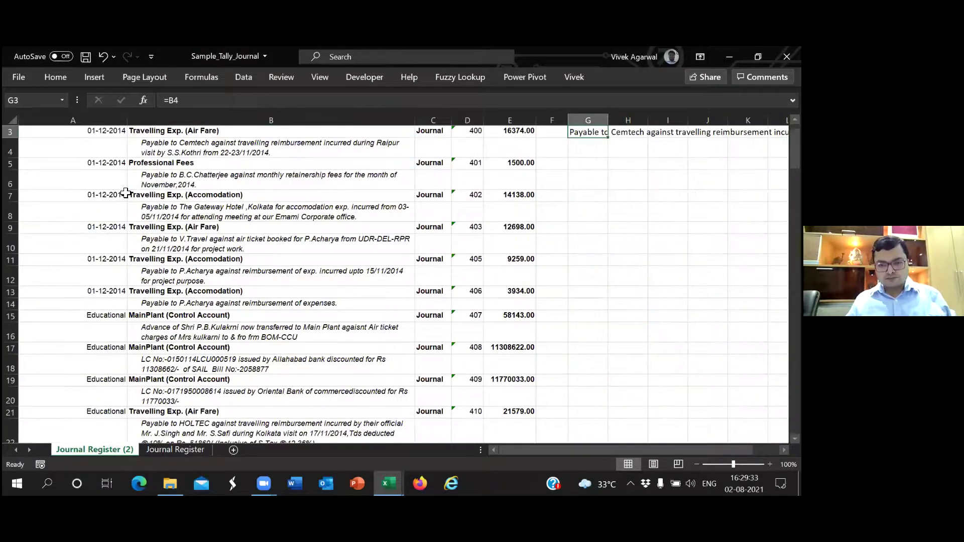
Step: Copy the whole Narration column and paste it back as values
{"action": "key", "text": "ctrl+shift+Down"}
{"action": "key", "text": "ctrl+c"}
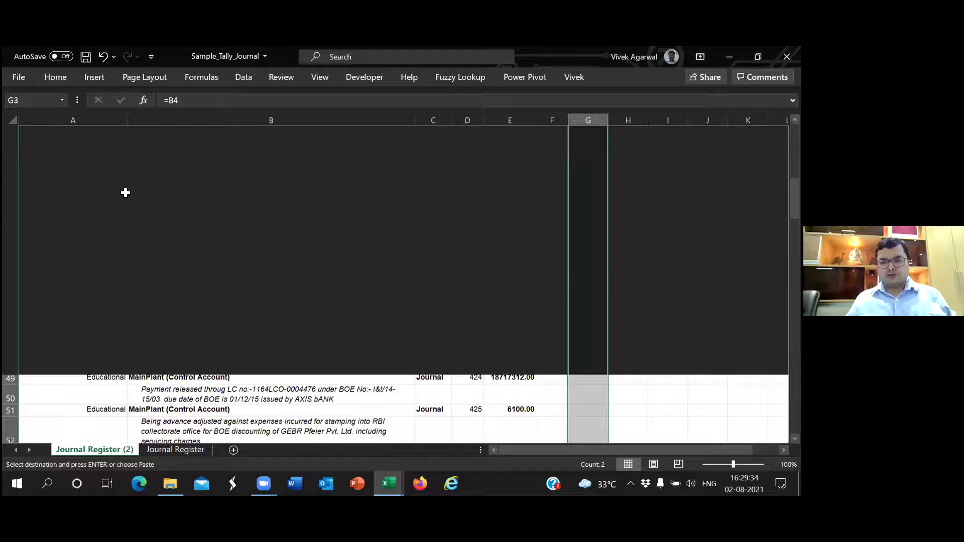
{"action": "key", "text": "ctrl+shift+Down"}
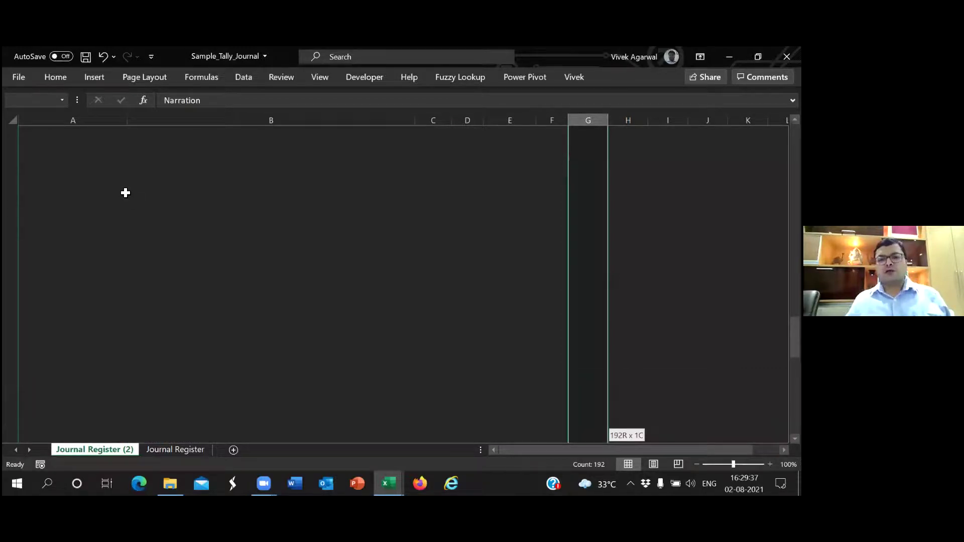
{"action": "key", "text": "ctrl+c"}
{"action": "key", "text": "alt+e"}
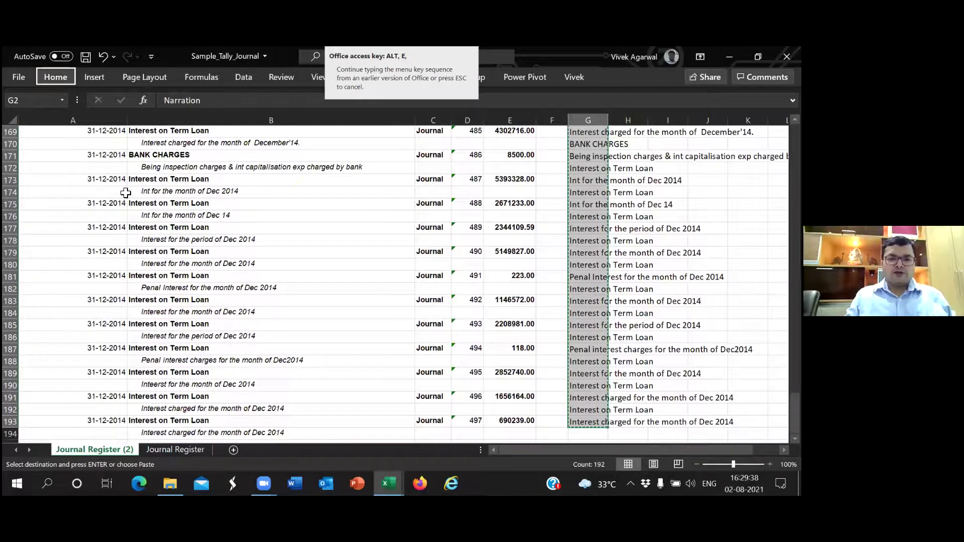
{"action": "key", "text": "Escape"}
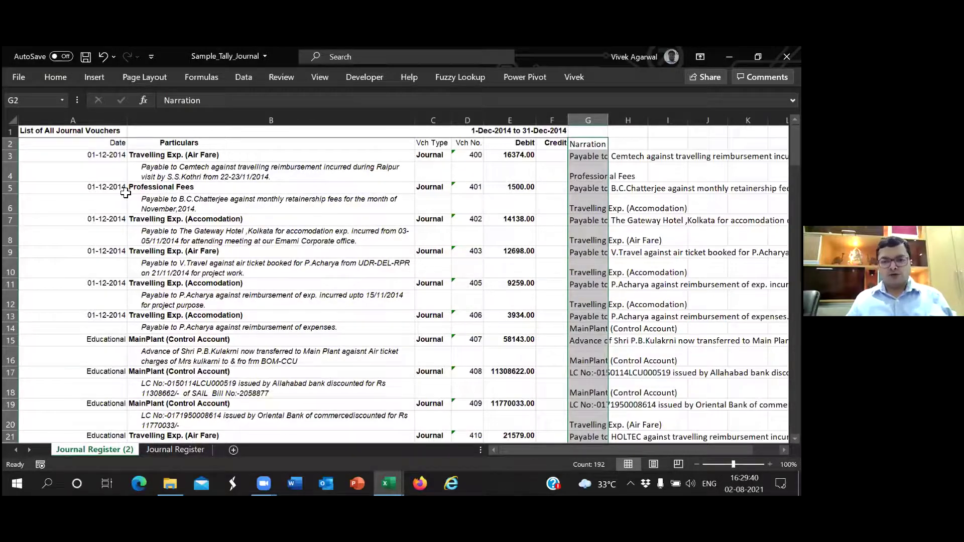
Step: Switch on AutoFilter for the journal table's header row
{"action": "key", "text": "ctrl+a"}
{"action": "key", "text": "alt+d"}
{"action": "key", "text": "f"}
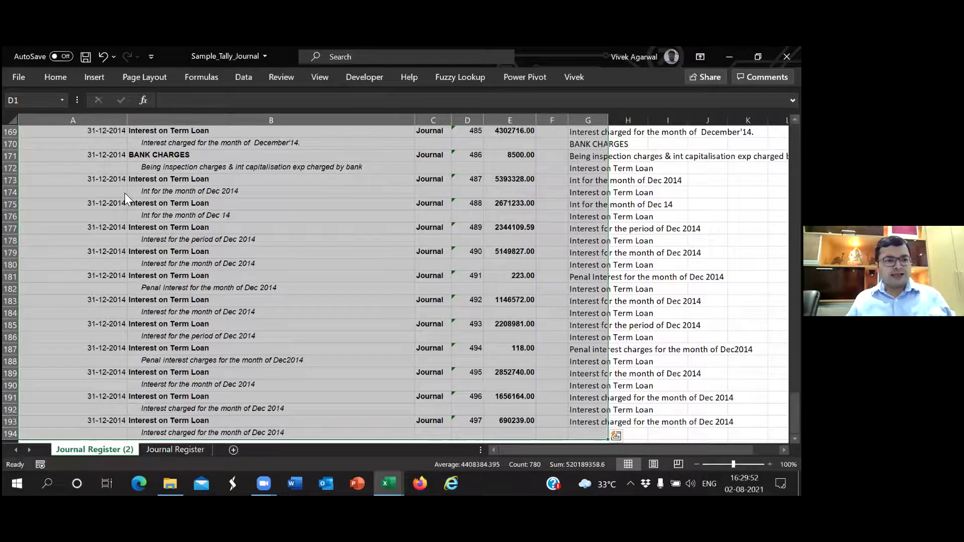
{"action": "key", "text": "Right"}
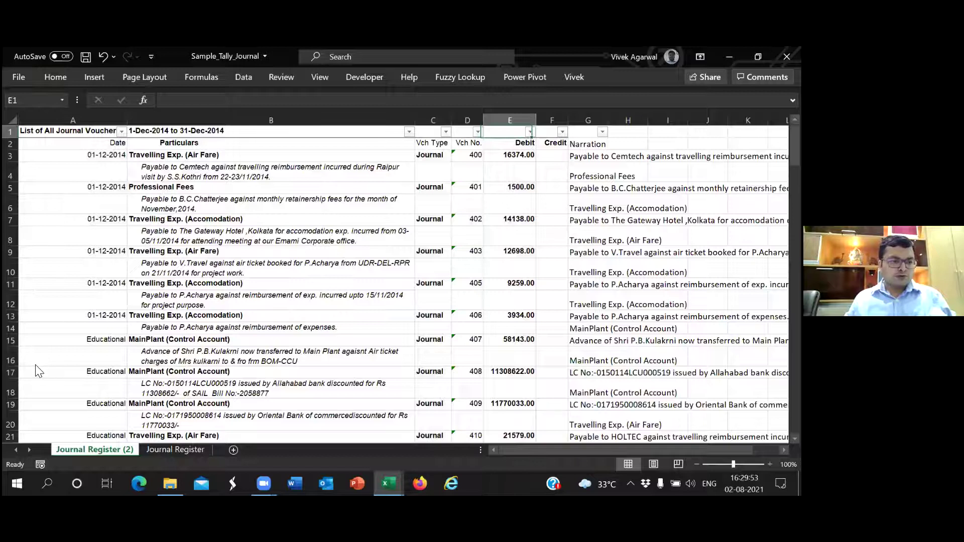
Step: Filter column A for blanks, remove those narration rows, then clear the filter
{"action": "key", "text": "Home"}
{"action": "key", "text": "alt+Down"}
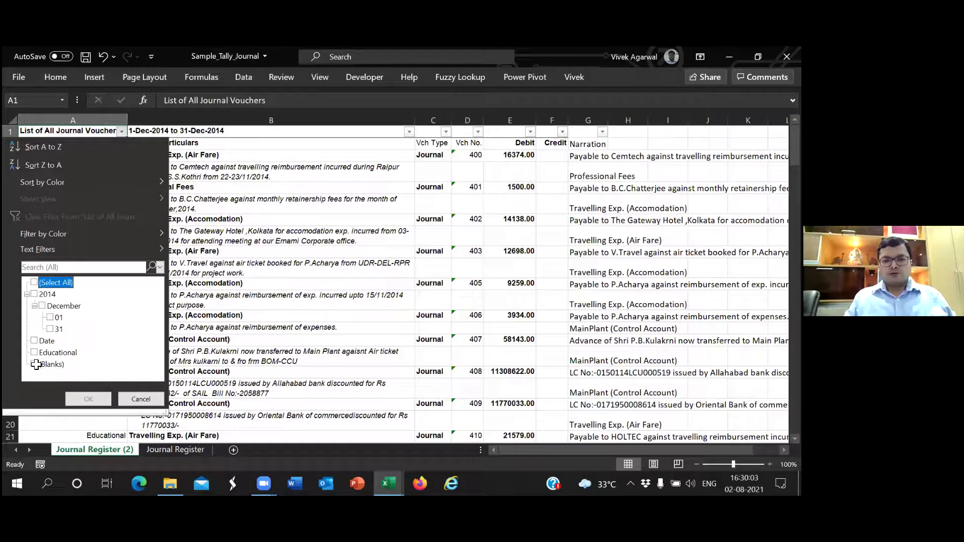
{"action": "left_click", "coordinate": [36, 365]}
{"action": "key", "text": "Return"}
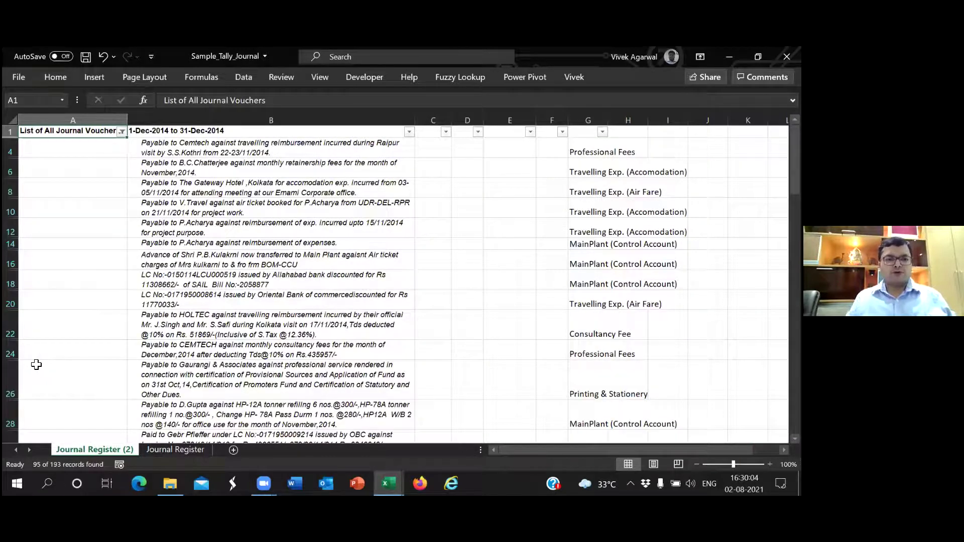
{"action": "key", "text": "ctrl+shift+End"}
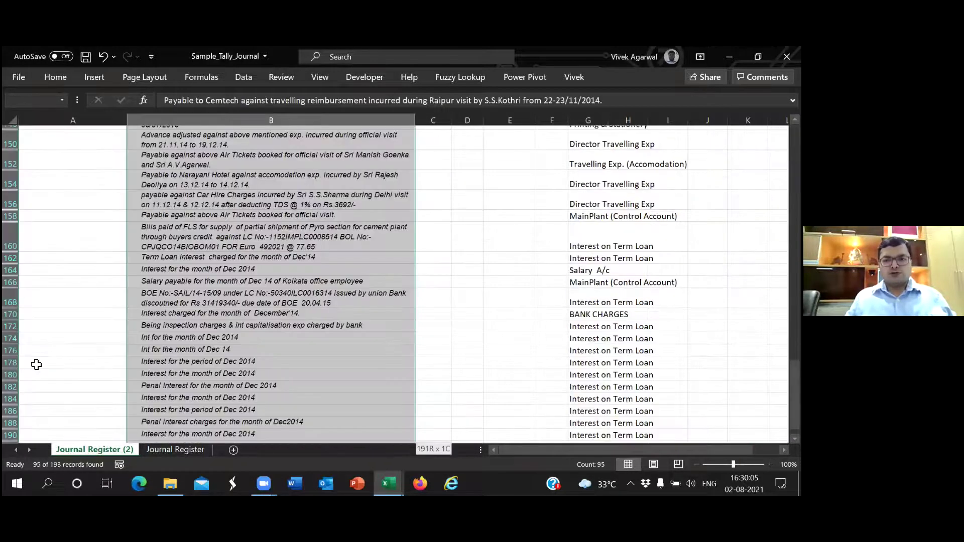
{"action": "scroll", "coordinate": [36, 365], "scroll_direction": "down", "scroll_amount": 5}
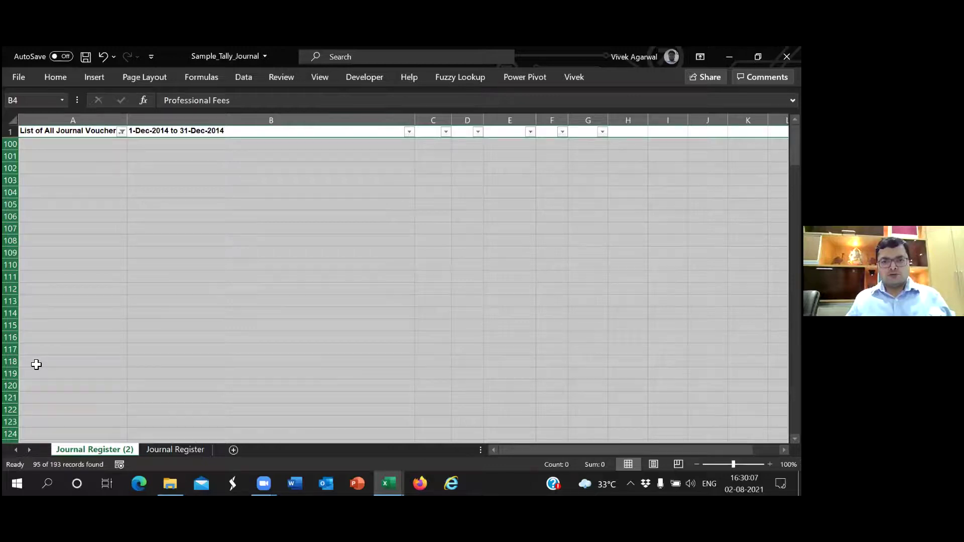
{"action": "key", "text": "ctrl+shift+l"}
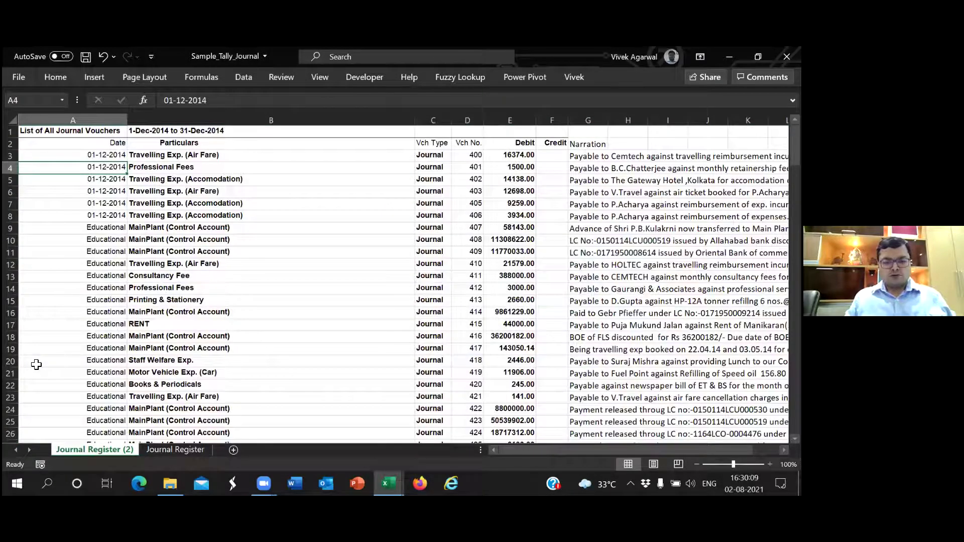
Step: AutoFit all column widths, then narrow column A to fit the dates
{"action": "key", "text": "ctrl+a"}
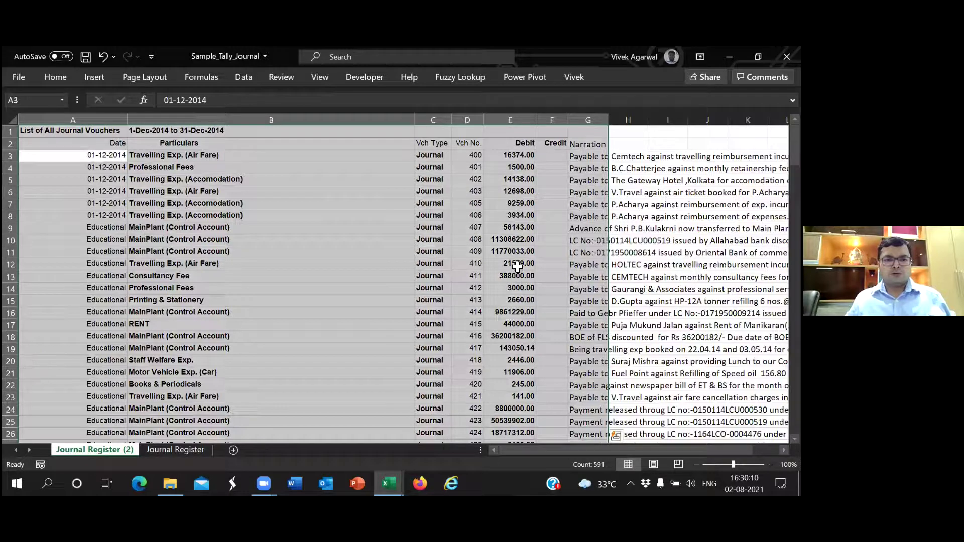
{"action": "key", "text": "alt+h"}
{"action": "key", "text": "o"}
{"action": "key", "text": "i"}
{"action": "key", "text": "Right"}
{"action": "key", "text": "Right"}
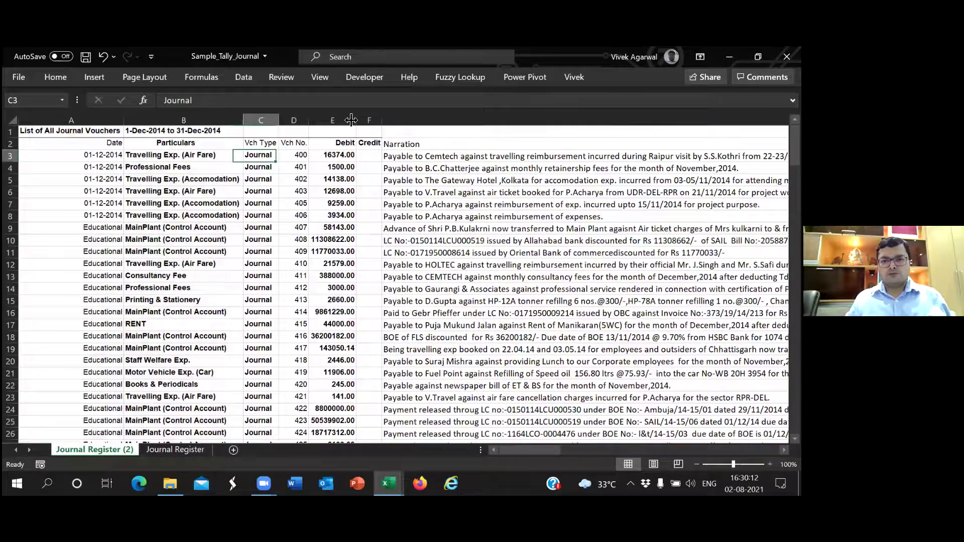
{"action": "key", "text": "Right"}
{"action": "key", "text": "Right"}
{"action": "key", "text": "Right"}
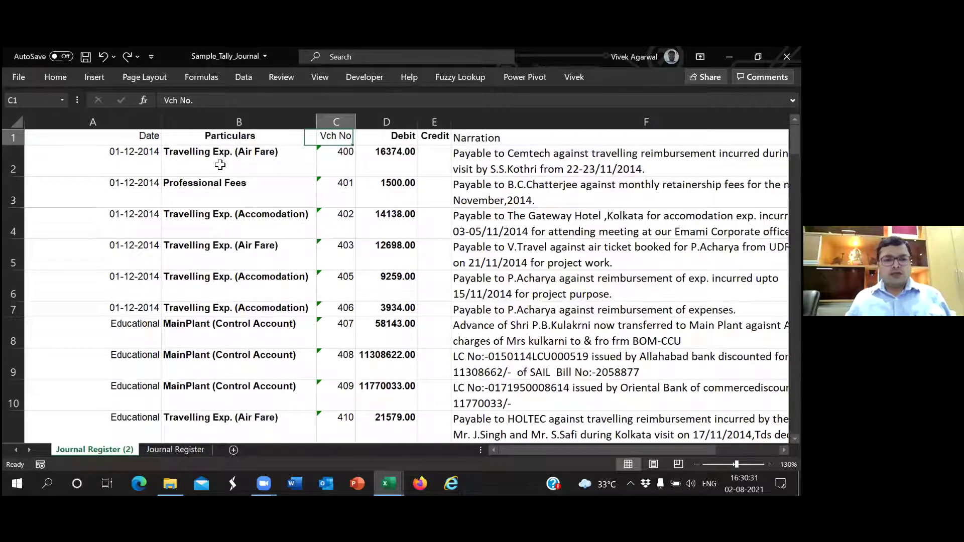
{"action": "key", "text": "Tab"}
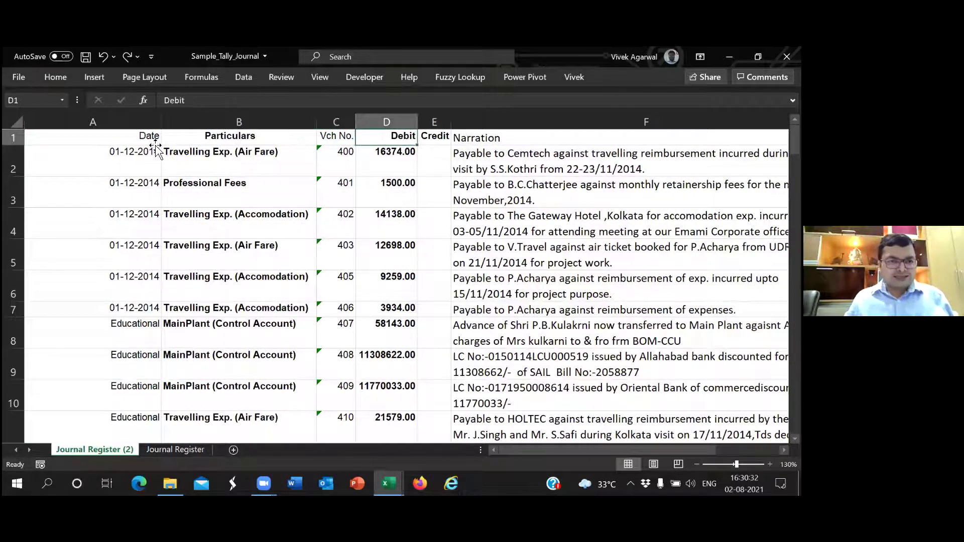
{"action": "left_click", "coordinate": [75, 139]}
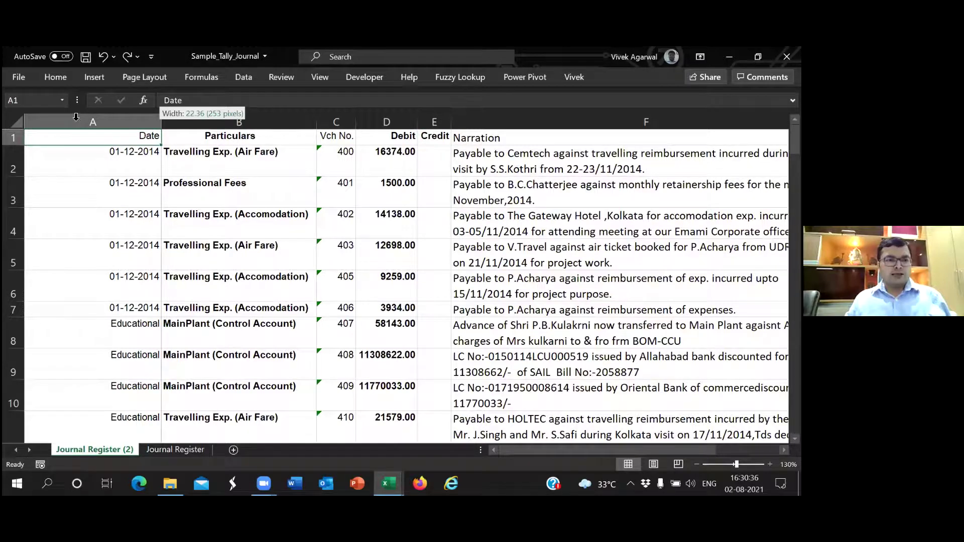
{"action": "left_click_drag", "start_coordinate": [161, 122], "coordinate": [80, 122]}
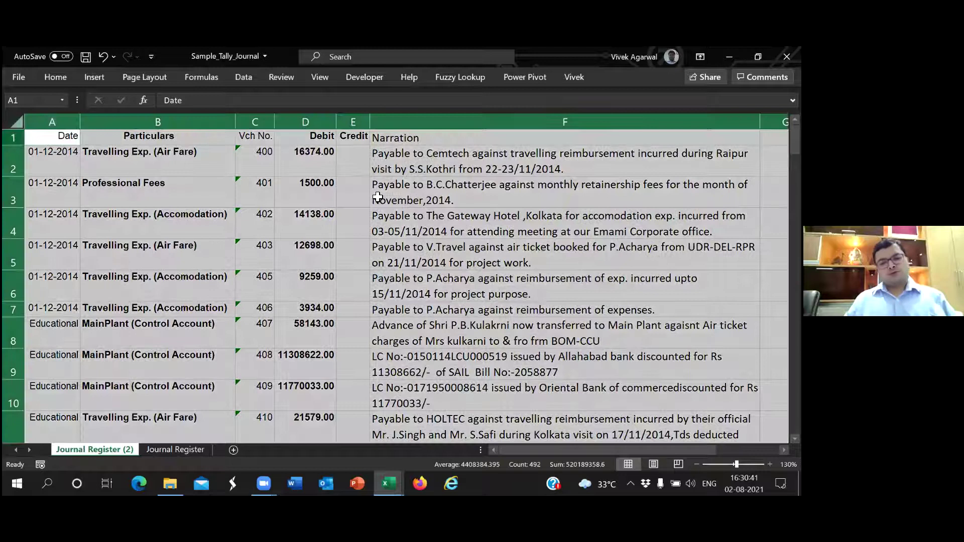
{"action": "left_click", "coordinate": [377, 197]}
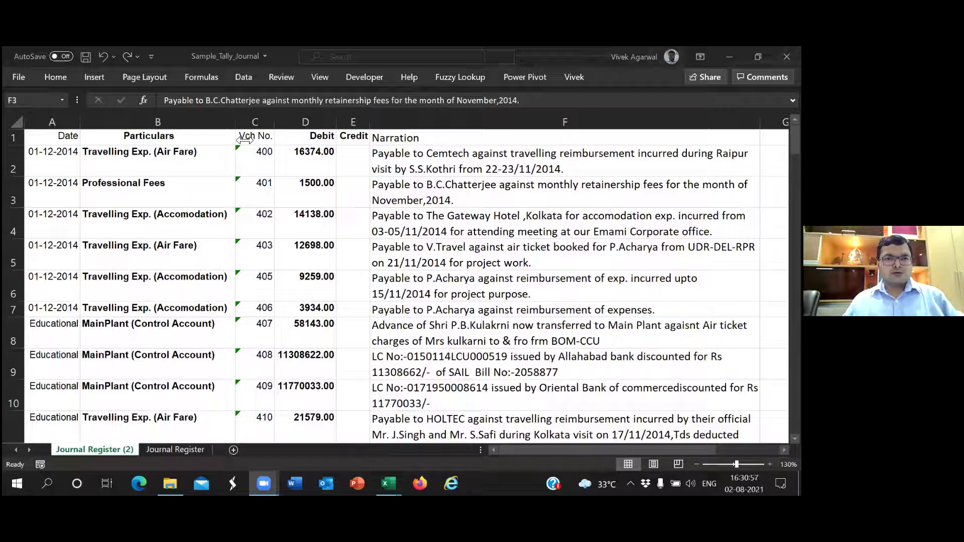
{"action": "key", "text": "alt+Tab"}
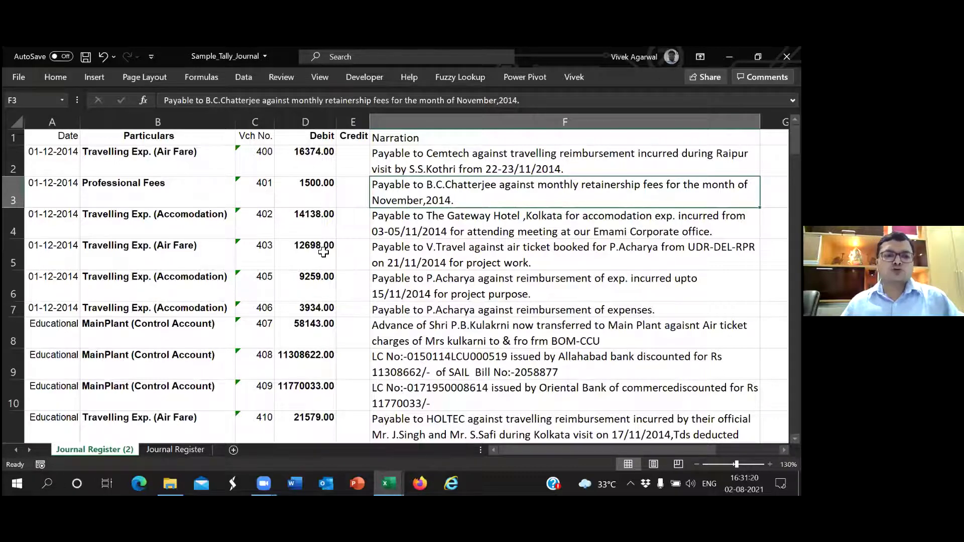
Step: Insert a blank column C before the Vch No. column
{"action": "left_click", "coordinate": [251, 121]}
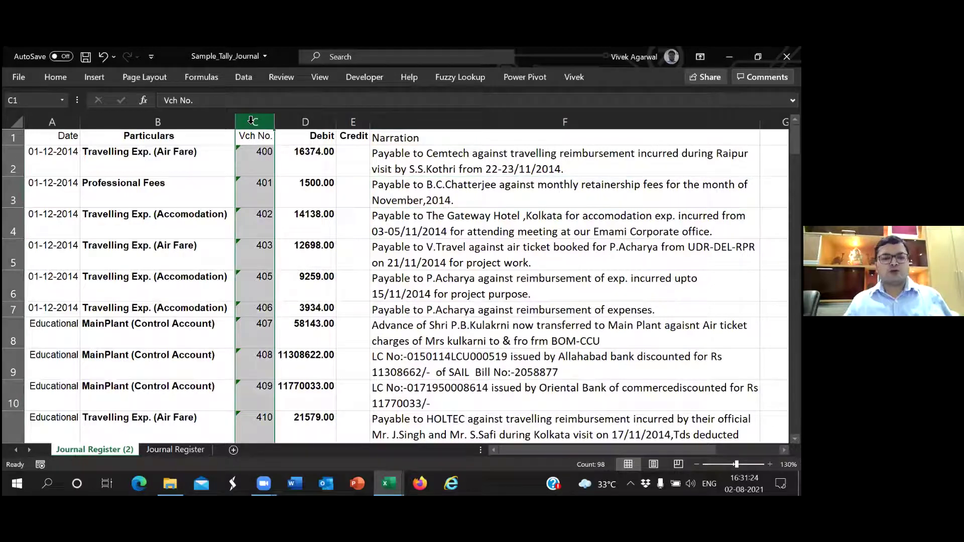
{"action": "right_click", "coordinate": [251, 120]}
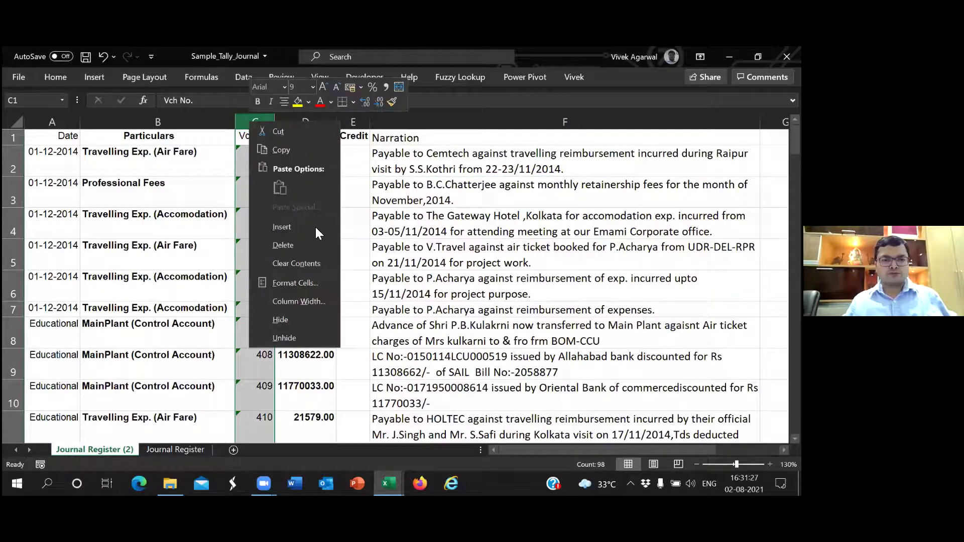
{"action": "key", "text": "Escape"}
{"action": "key", "text": "ctrl+shift+plus"}
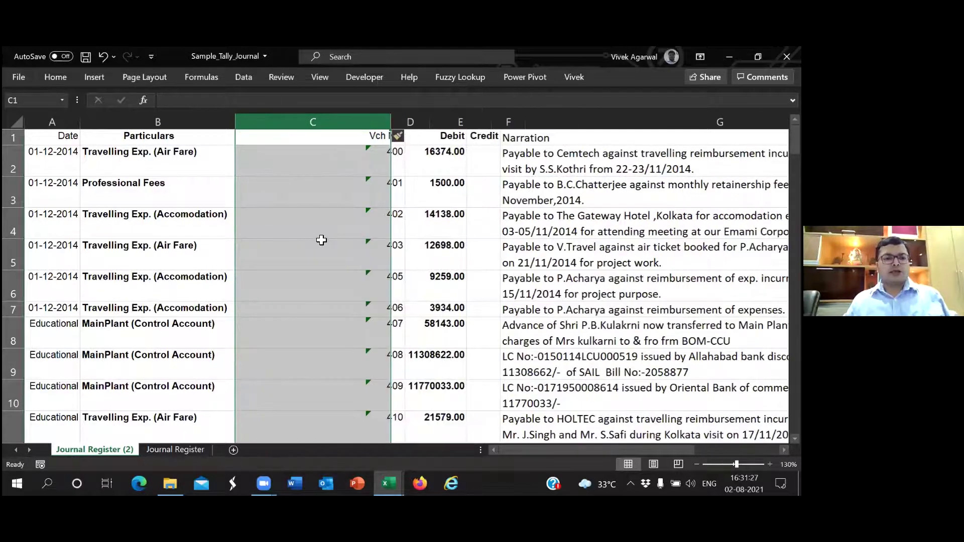
Step: Copy 'Travelling Exp.' from B2 into C2 and Flash Fill column C with categories like MainPlant
{"action": "key", "text": "Down"}
{"action": "key", "text": "Left"}
{"action": "key", "text": "F2"}
{"action": "key", "text": "ctrl+Left"}
{"action": "key", "text": "ctrl+Left"}
{"action": "key", "text": "shift+Left"}
{"action": "key", "text": "shift+Left"}
{"action": "key", "text": "ctrl+shift+Left"}
{"action": "key", "text": "ctrl+shift+Left"}
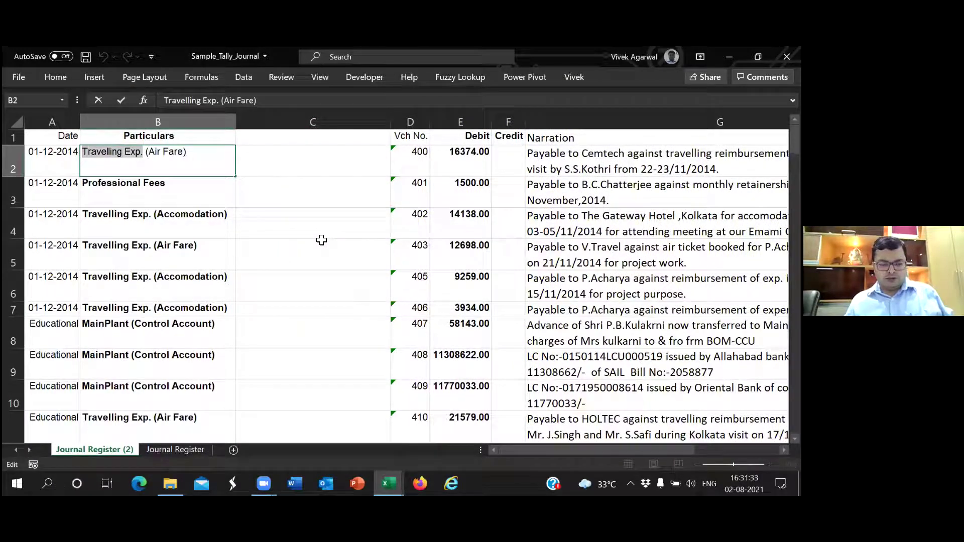
{"action": "key", "text": "Tab"}
{"action": "key", "text": "ctrl+v"}
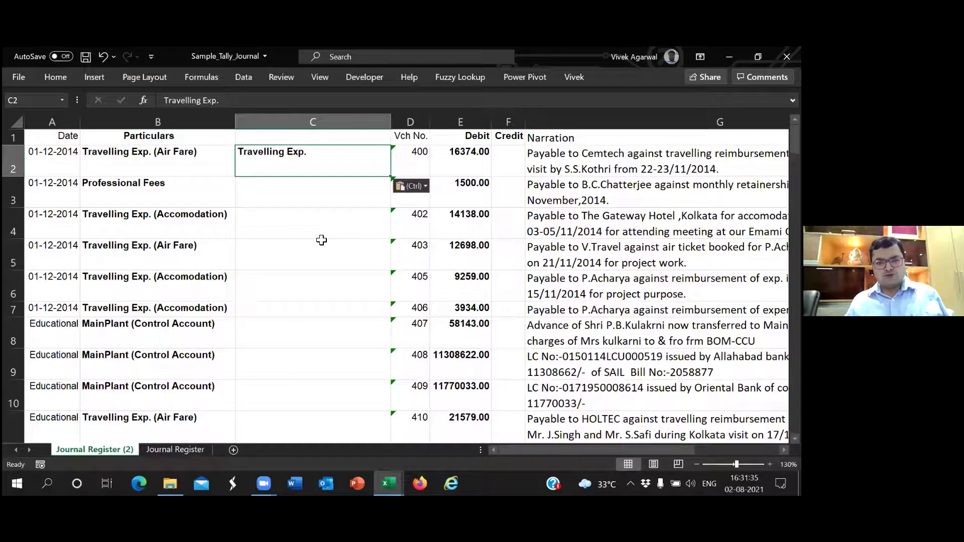
{"action": "key", "text": "Down"}
{"action": "key", "text": "ctrl+e"}
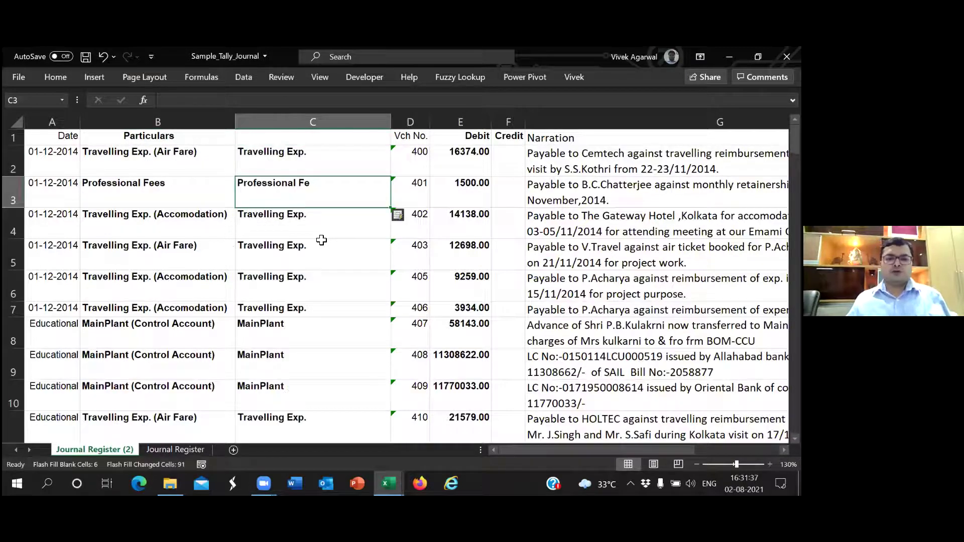
{"action": "key", "text": "Up"}
{"action": "key", "text": "Up"}
Step: Turn on filtering for the table and open column C's filter list with Ctrl+Shift+L
{"action": "key", "text": "ctrl+shift+End"}
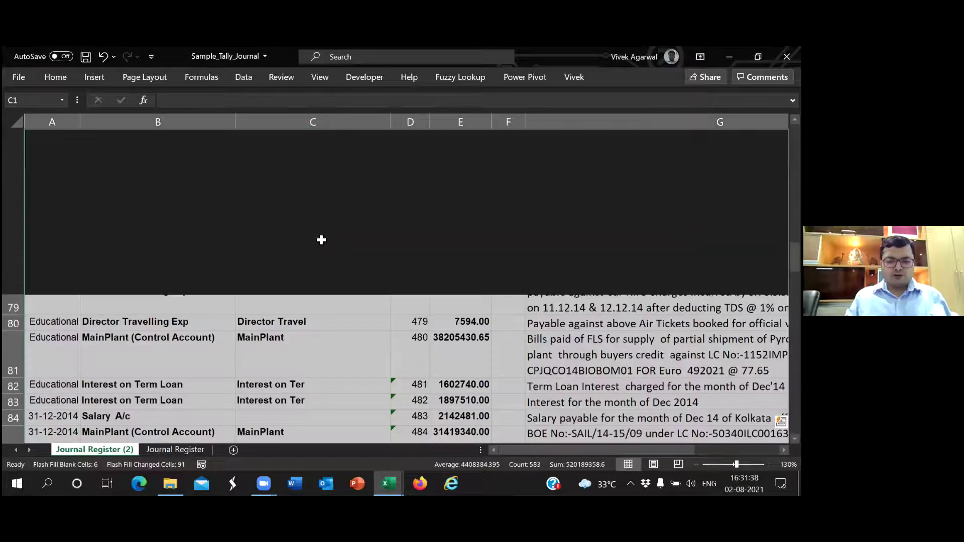
{"action": "scroll", "coordinate": [321, 240], "scroll_direction": "down", "scroll_amount": 4}
{"action": "key", "text": "Up"}
{"action": "key", "text": "alt+Down"}
{"action": "key", "text": "Tab"}
Step: Filter column C on 'trav' to show only Travelling Exp., excluding Director Travel
{"action": "key", "text": "space"}
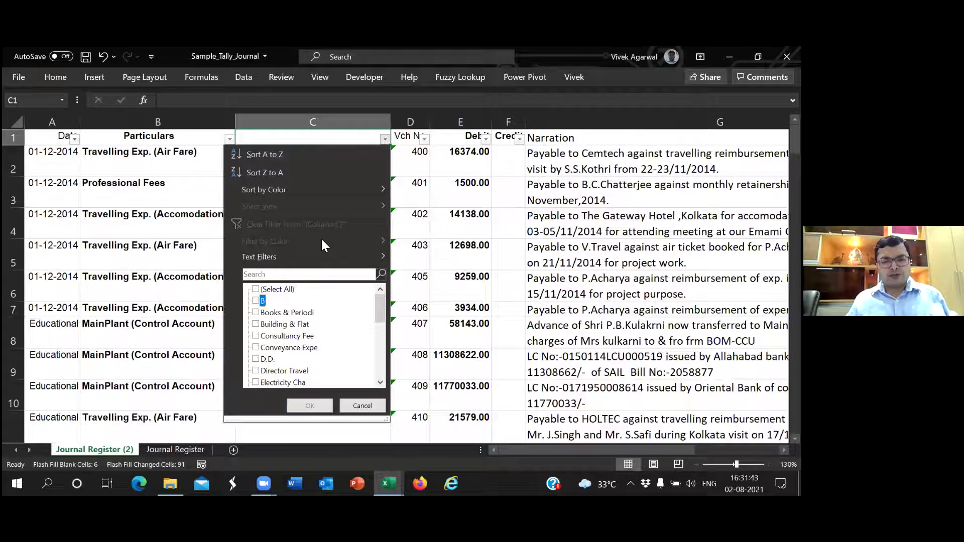
{"action": "key", "text": "shift+Tab"}
{"action": "type", "text": "trav"}
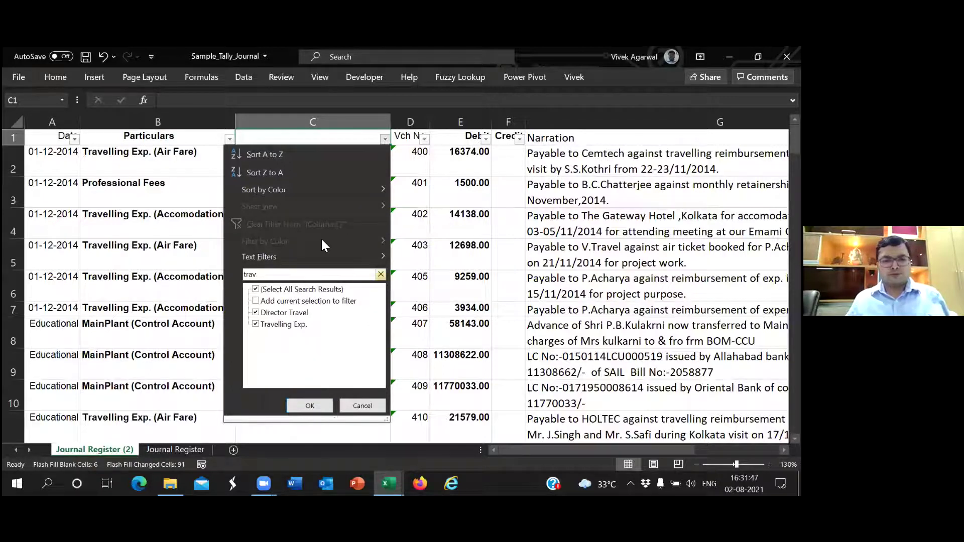
{"action": "left_click", "coordinate": [259, 290]}
{"action": "left_click", "coordinate": [257, 324]}
{"action": "left_click", "coordinate": [300, 407]}
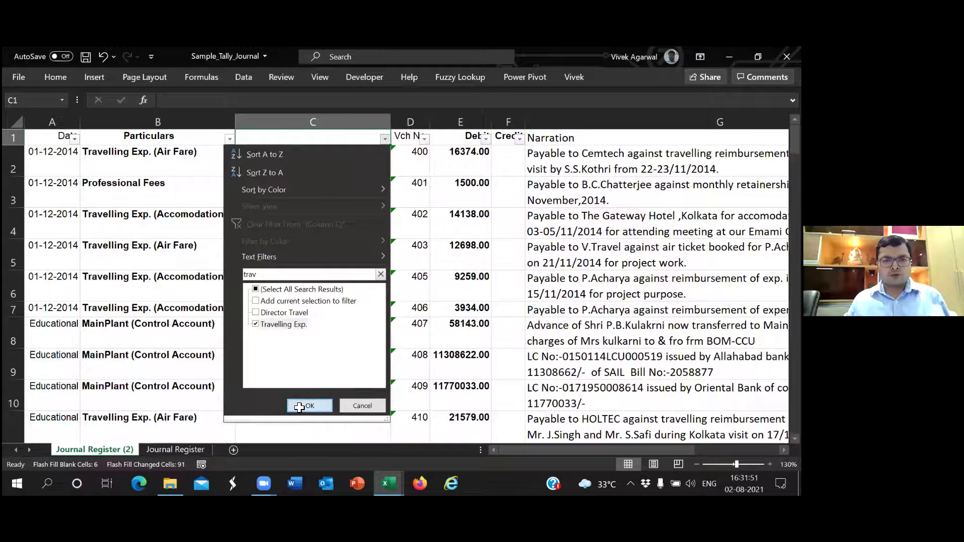
Step: Browse down the 21 filtered Travelling Exp. rows in Particulars and column C
{"action": "key", "text": "Up"}
{"action": "key", "text": "Up"}
{"action": "key", "text": "Up"}
{"action": "key", "text": "Up"}
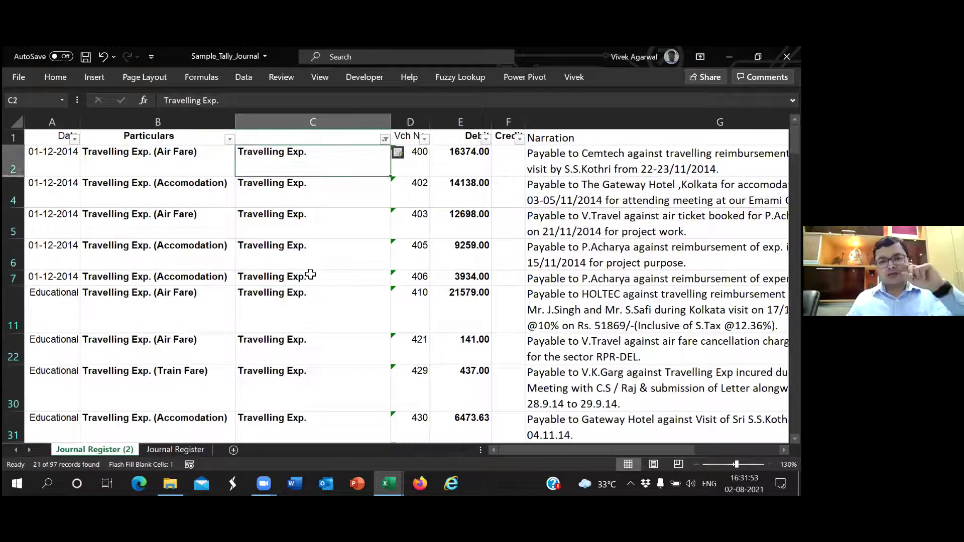
{"action": "key", "text": "Up"}
{"action": "key", "text": "Left"}
{"action": "key", "text": "Down"}
{"action": "key", "text": "Down"}
{"action": "key", "text": "Down"}
{"action": "key", "text": "Down"}
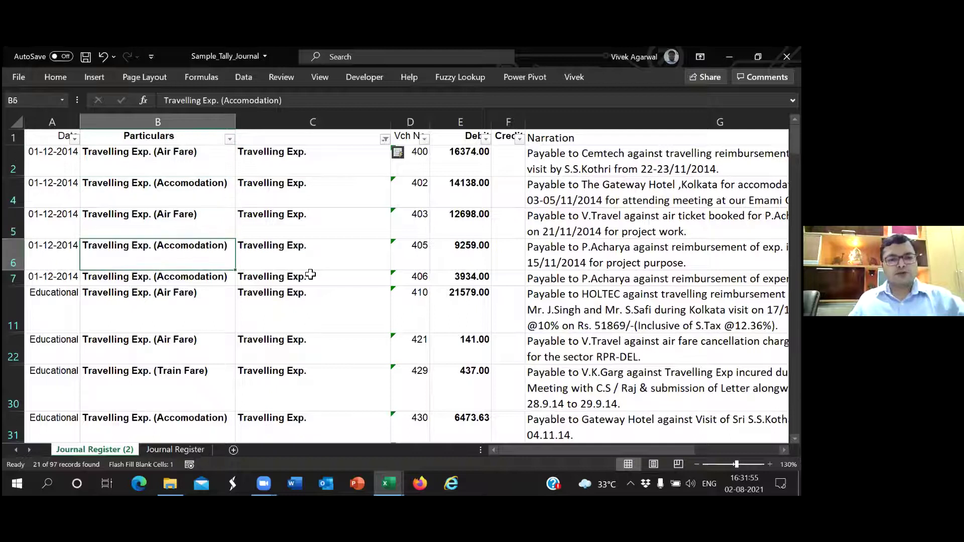
{"action": "key", "text": "Down"}
{"action": "key", "text": "Down"}
{"action": "key", "text": "Down"}
{"action": "key", "text": "Down"}
{"action": "key", "text": "Down"}
{"action": "key", "text": "Down"}
{"action": "key", "text": "Down"}
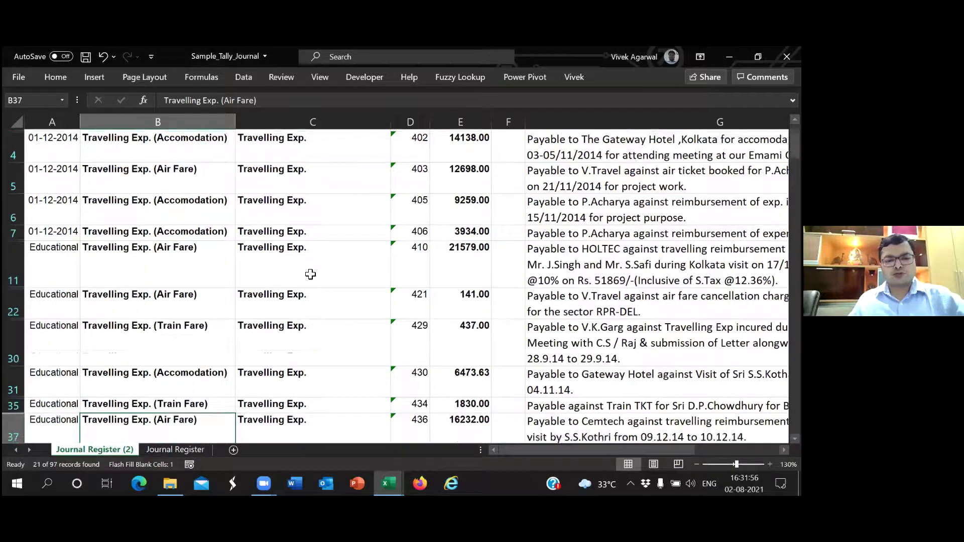
{"action": "key", "text": "Down"}
{"action": "key", "text": "Down"}
{"action": "key", "text": "Right"}
{"action": "key", "text": "Down"}
{"action": "key", "text": "Down"}
{"action": "key", "text": "Down"}
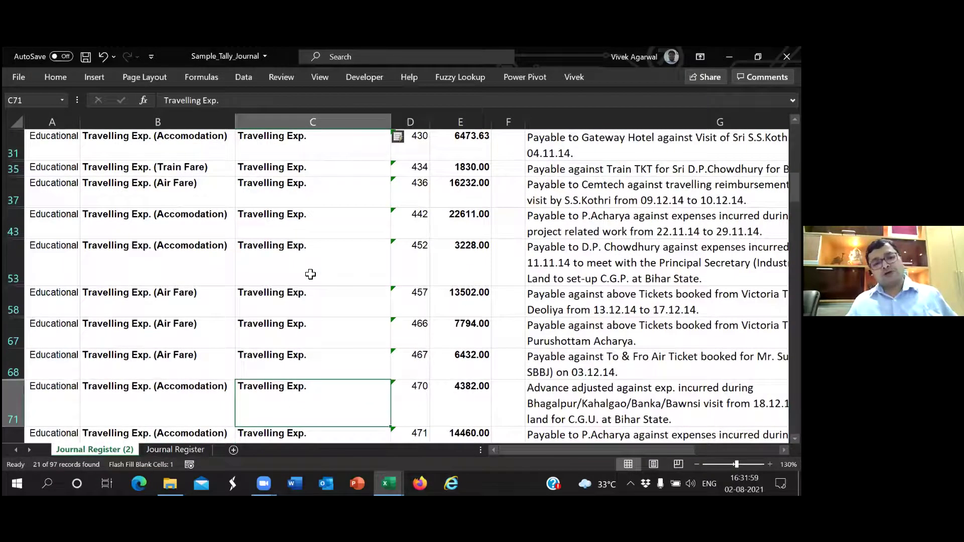
{"action": "key", "text": "ctrl+Up"}
Step: Compare the first filtered Particulars entries with their column C categories
{"action": "key", "text": "Up"}
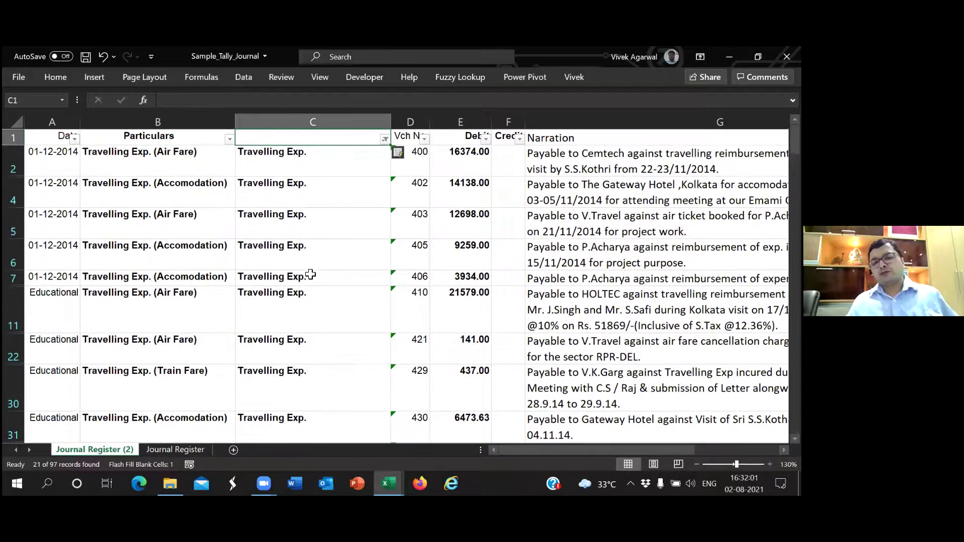
{"action": "key", "text": "Down"}
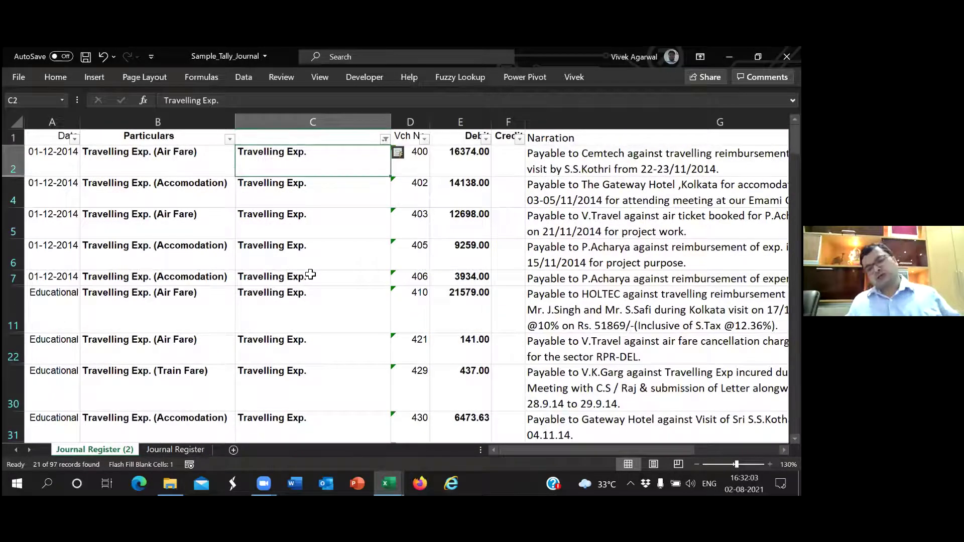
{"action": "key", "text": "Left"}
{"action": "key", "text": "Down"}
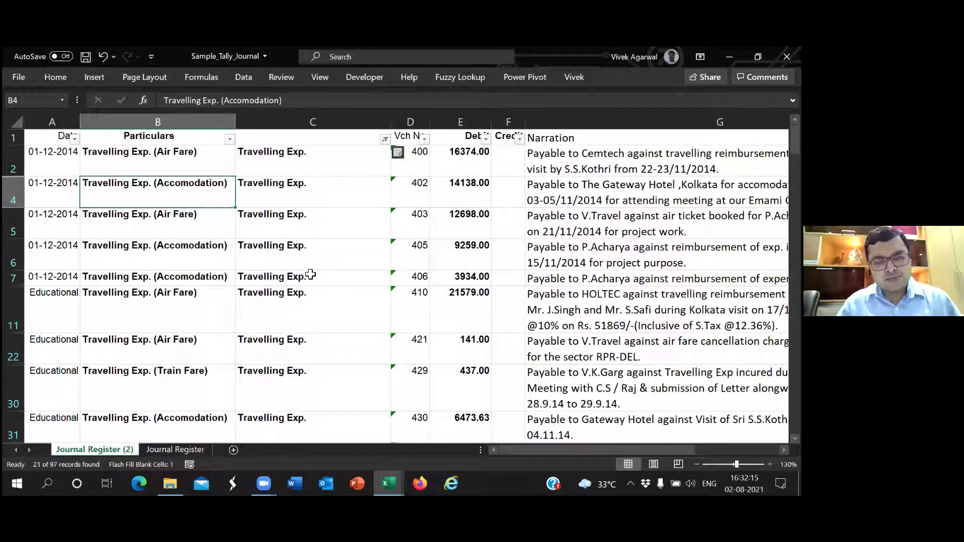
{"action": "key", "text": "Right"}
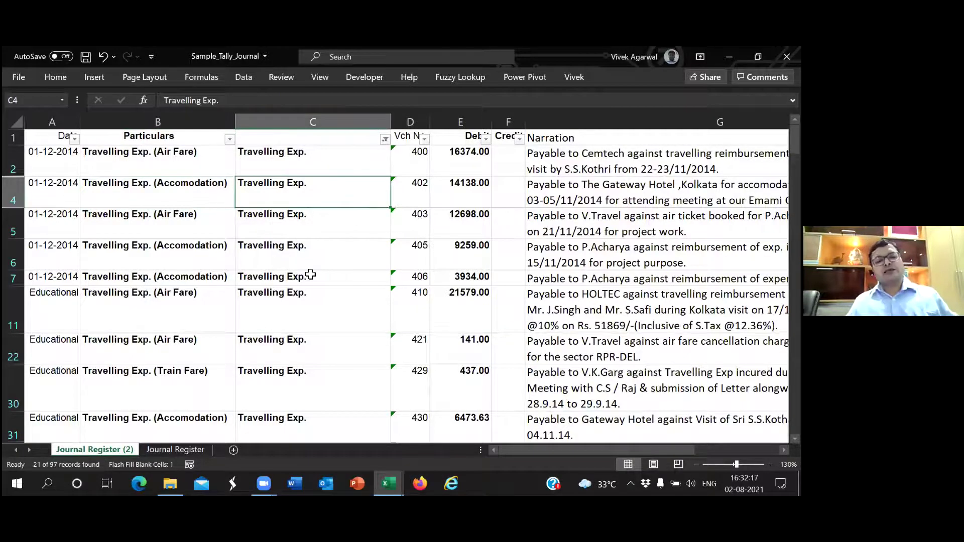
Step: Select the filtered Debit amounts to read their total Sum in the status bar
{"action": "key", "text": "ctrl+Down"}
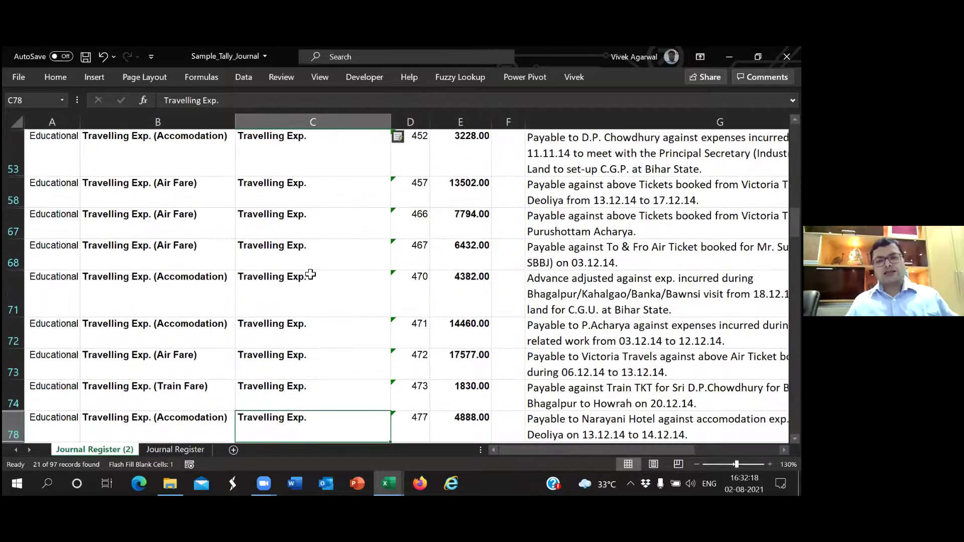
{"action": "key", "text": "ctrl+Up"}
{"action": "key", "text": "Right"}
{"action": "key", "text": "Right"}
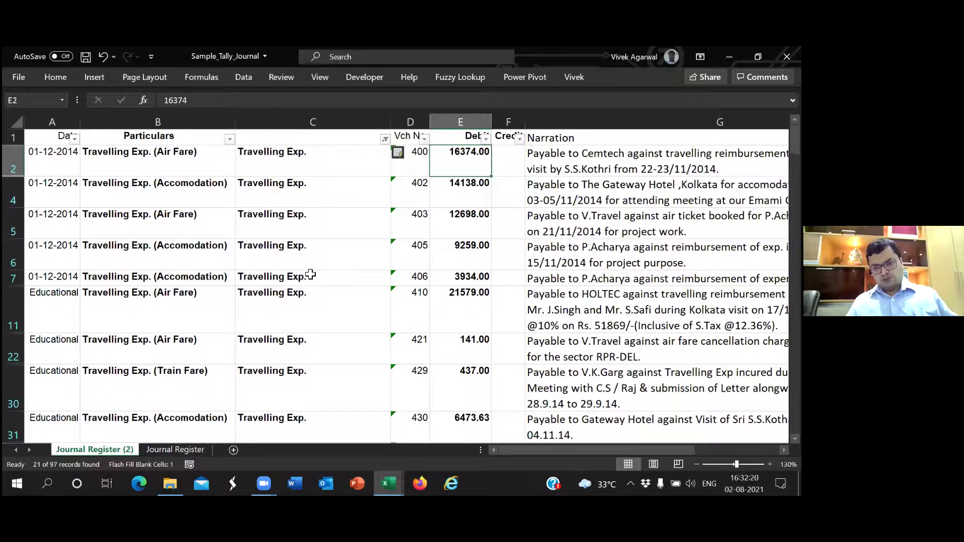
{"action": "key", "text": "ctrl+shift+Down"}
{"action": "scroll", "coordinate": [310, 273], "scroll_direction": "down", "scroll_amount": 1}
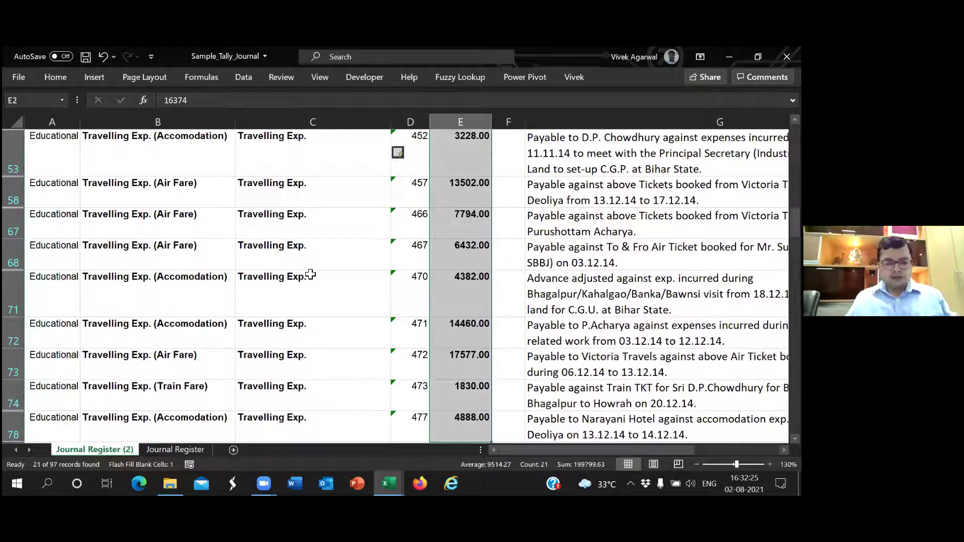
{"action": "key", "text": "Up"}
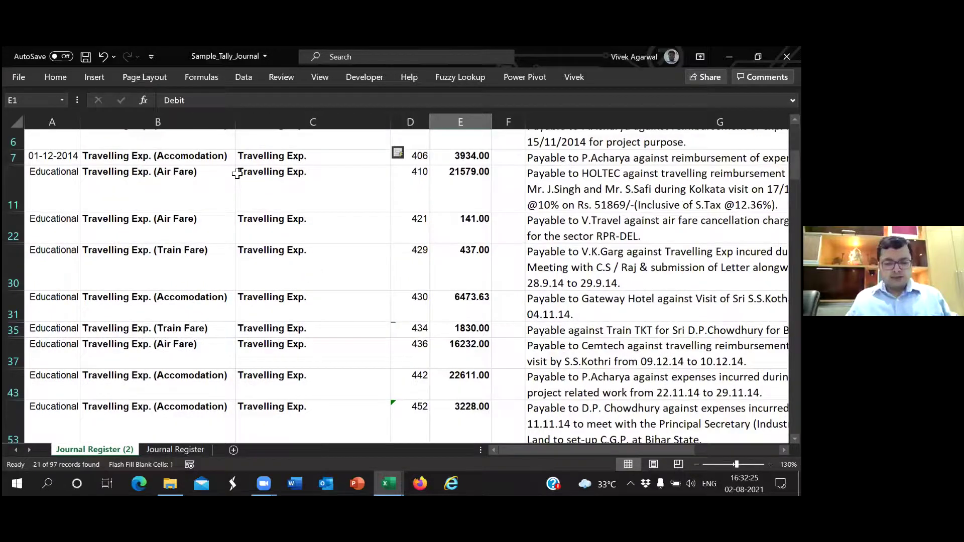
{"action": "scroll", "coordinate": [392, 297], "scroll_direction": "up", "scroll_amount": 2}
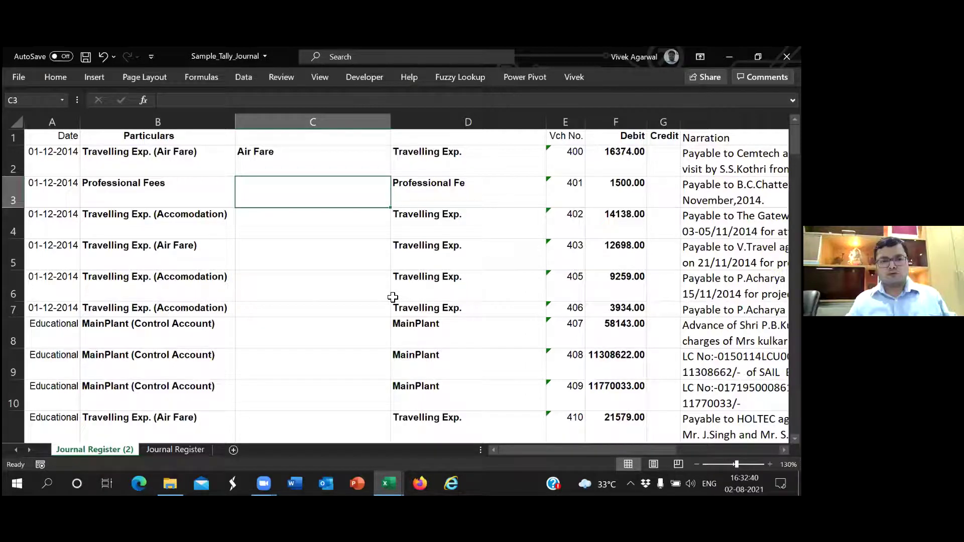
Step: Flash Fill column C with sub-types like Air Fare and filter to the 9 Air Fare rows
{"action": "key", "text": "ctrl+e"}
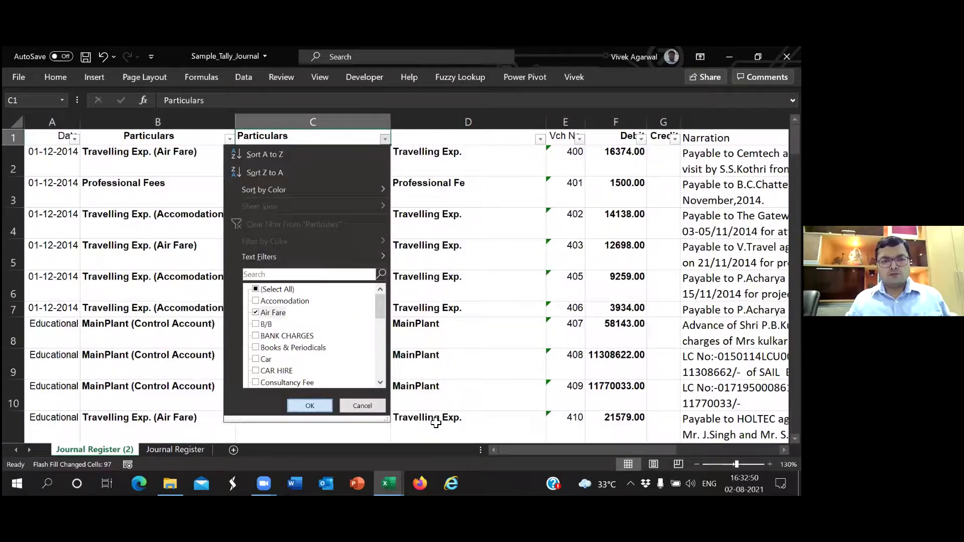
{"action": "key", "text": "Return"}
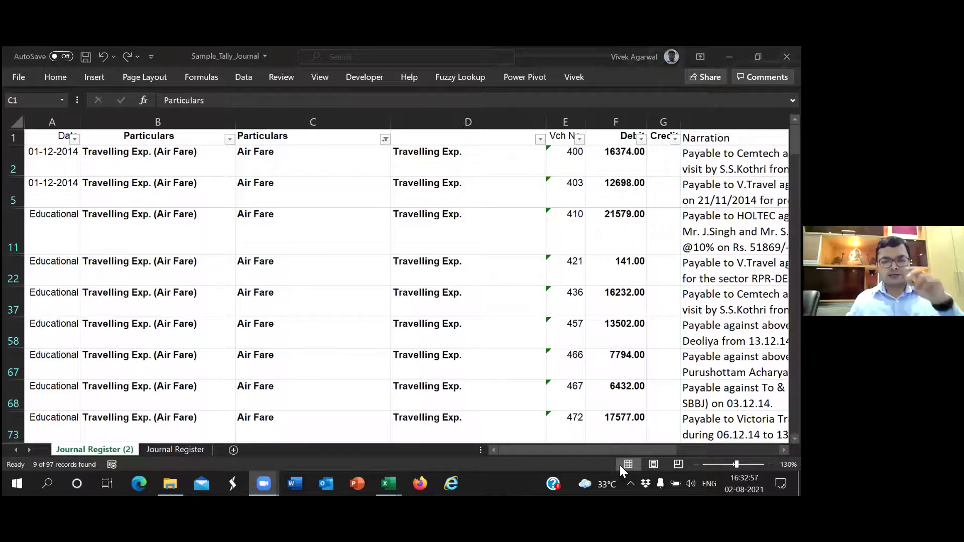
{"action": "left_click", "coordinate": [631, 484]}
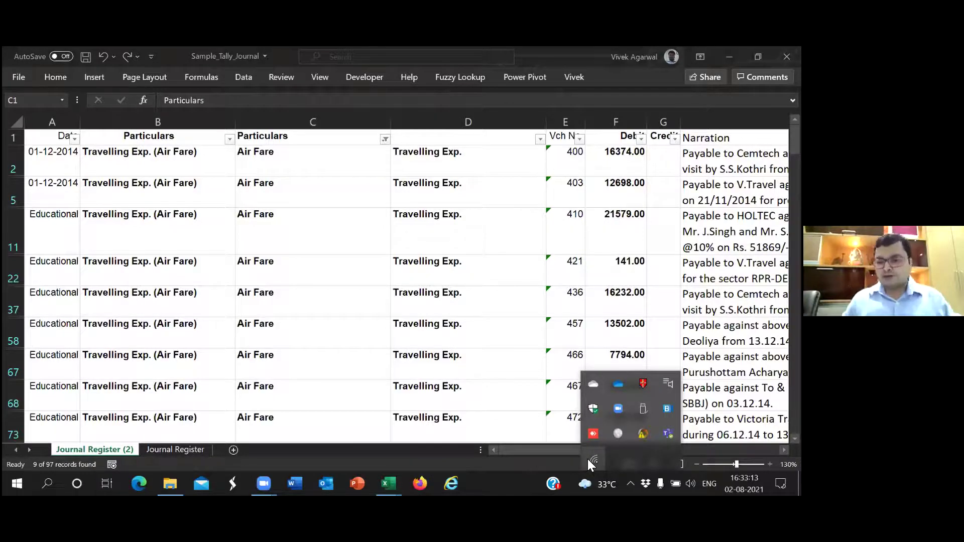
Step: Disconnect Wi-Fi from vzonal, connect to SKA-04, and return to the first Air Fare cell
{"action": "left_click", "coordinate": [589, 461]}
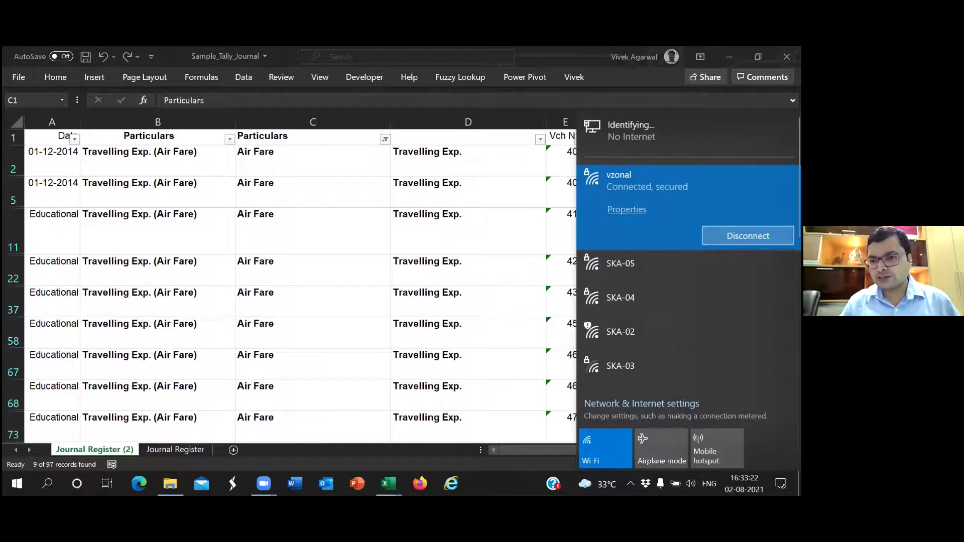
{"action": "left_click", "coordinate": [748, 236]}
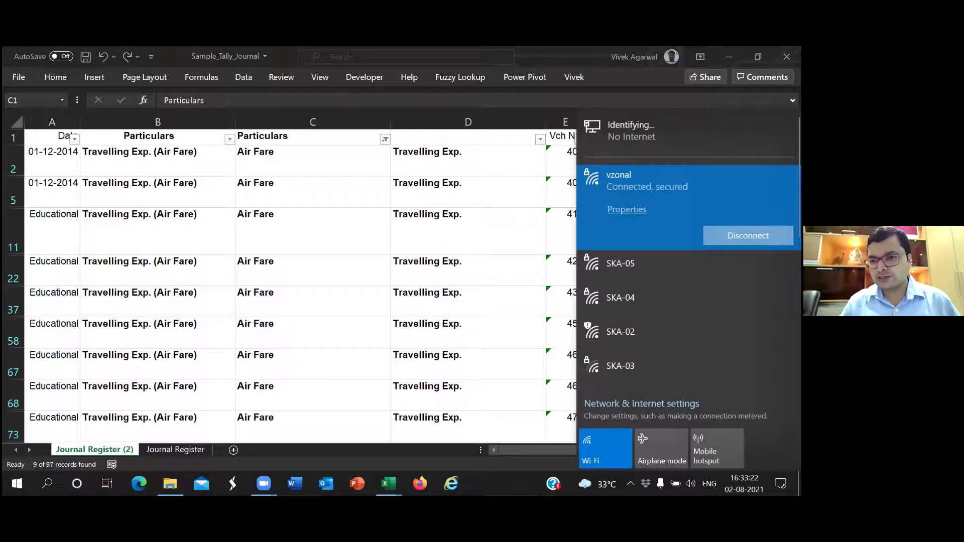
{"action": "left_click", "coordinate": [621, 332]}
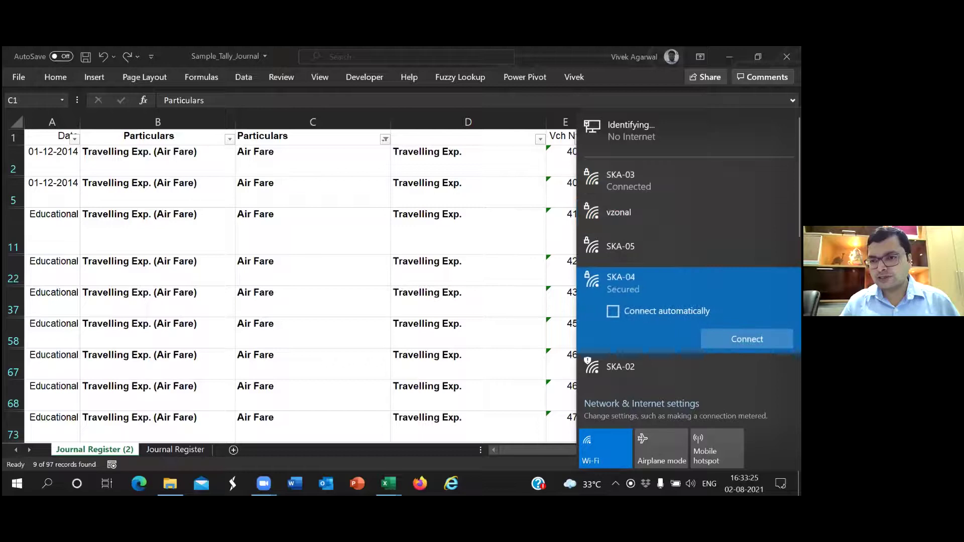
{"action": "left_click", "coordinate": [747, 339]}
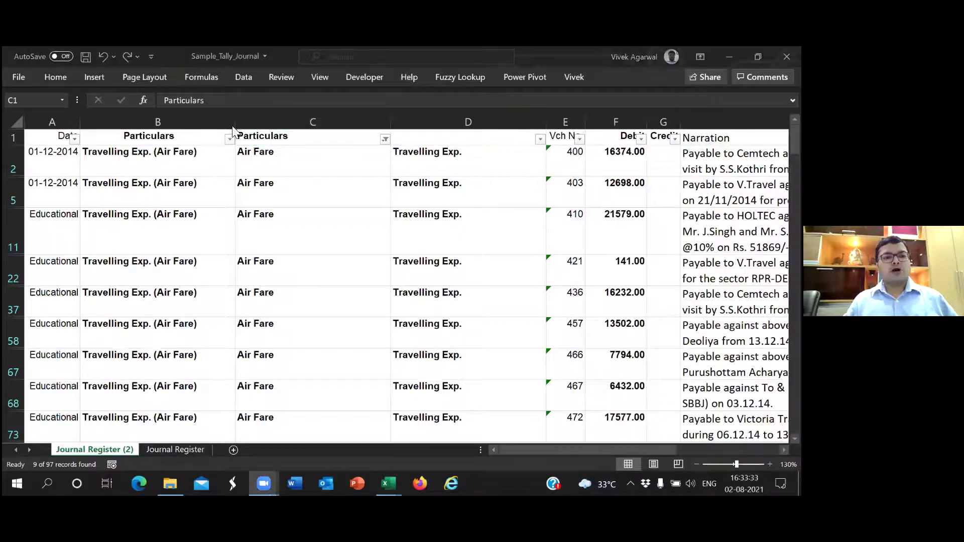
{"action": "left_click", "coordinate": [261, 152]}
{"action": "left_click", "coordinate": [275, 159]}
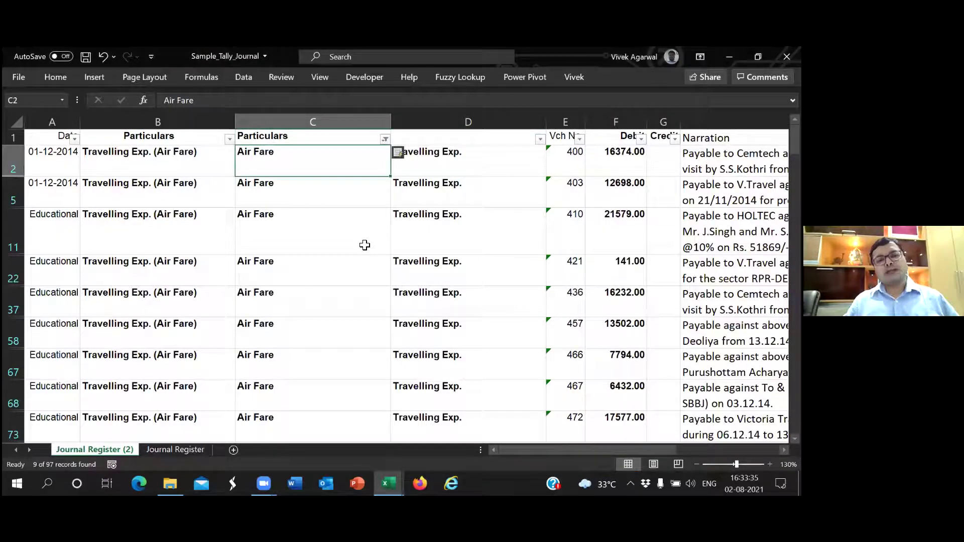
{"action": "key", "text": "Down"}
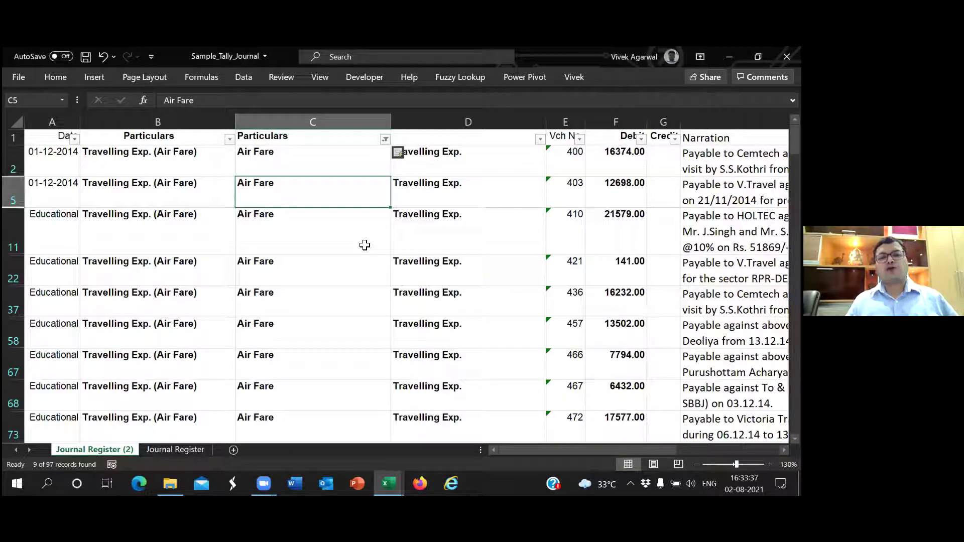
{"action": "key", "text": "Up"}
{"action": "key", "text": "Up"}
{"action": "key", "text": "Down"}
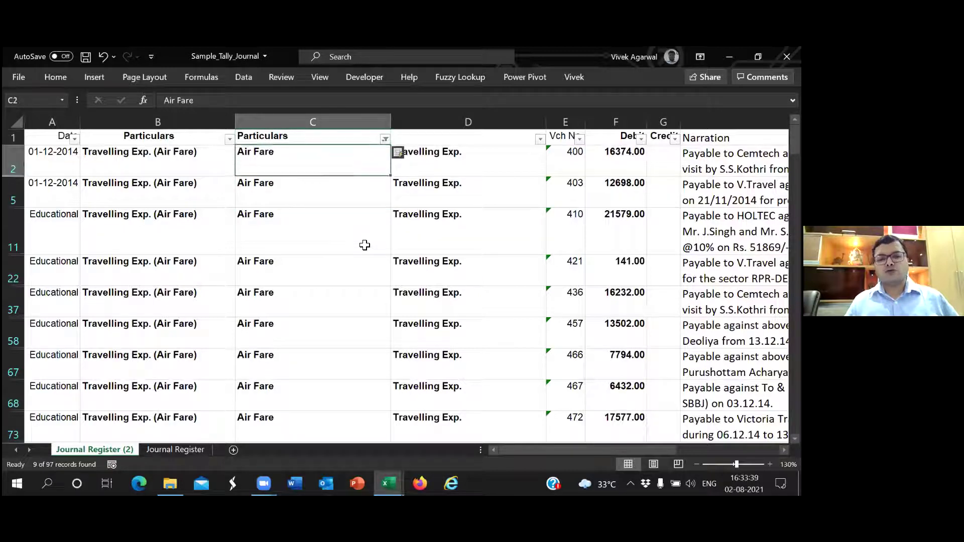
{"action": "key", "text": "Down"}
{"action": "key", "text": "Right"}
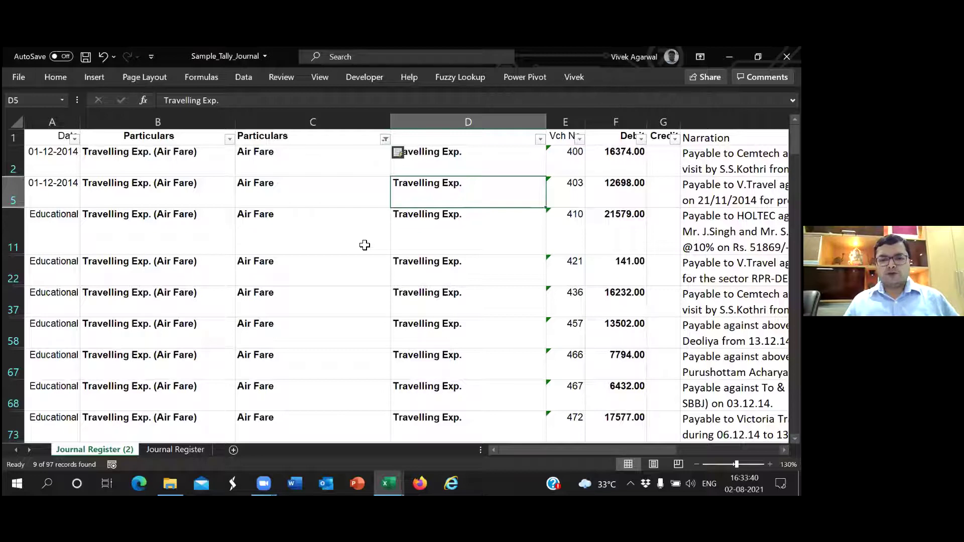
{"action": "key", "text": "Right"}
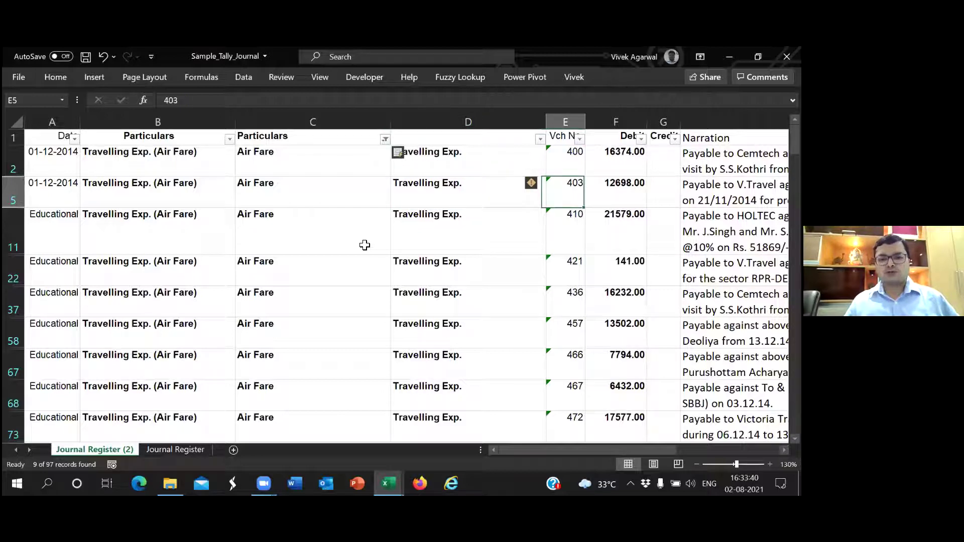
{"action": "key", "text": "Right"}
{"action": "key", "text": "Right"}
{"action": "key", "text": "Right"}
{"action": "key", "text": "Up"}
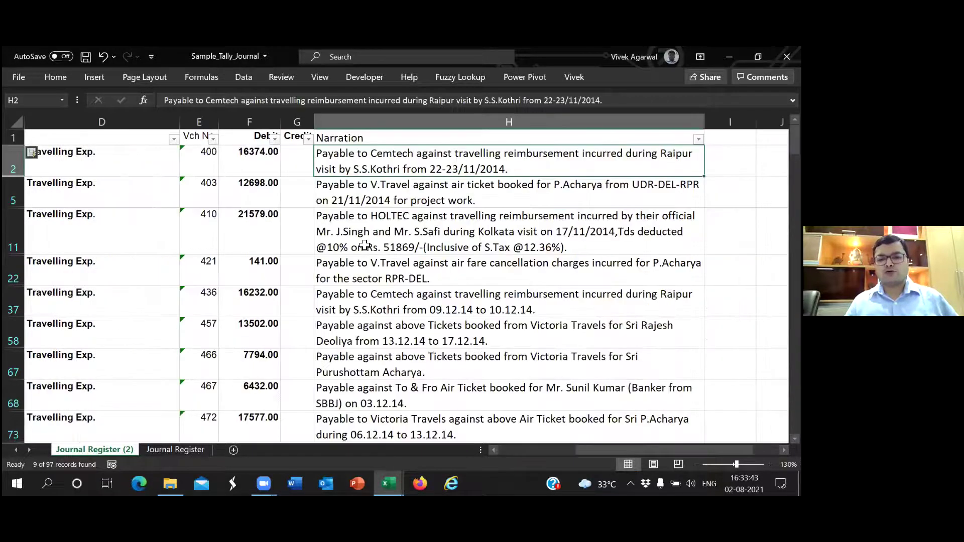
{"action": "scroll", "coordinate": [365, 245], "scroll_direction": "down", "scroll_amount": 1}
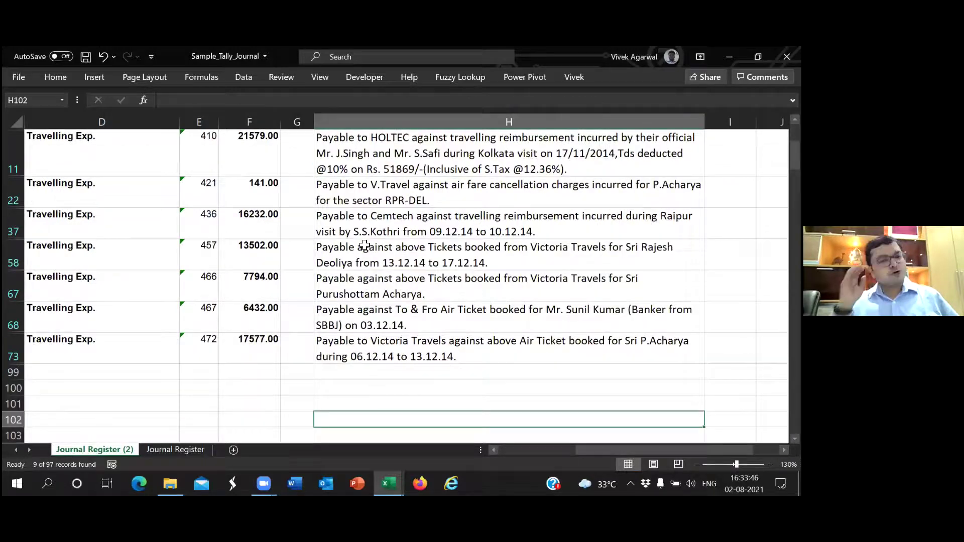
{"action": "left_click", "coordinate": [365, 246]}
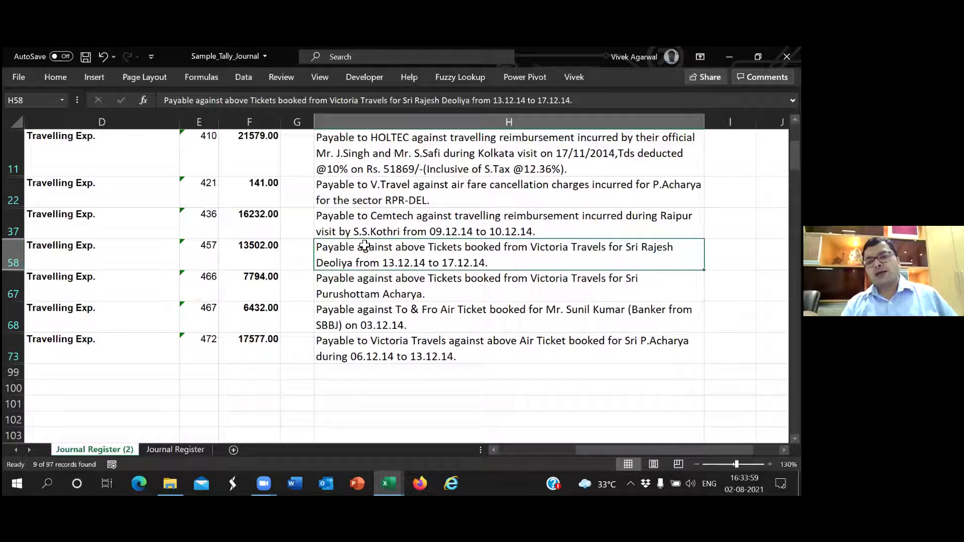
{"action": "key", "text": "Left"}
{"action": "key", "text": "Left"}
{"action": "key", "text": "Left"}
{"action": "key", "text": "Left"}
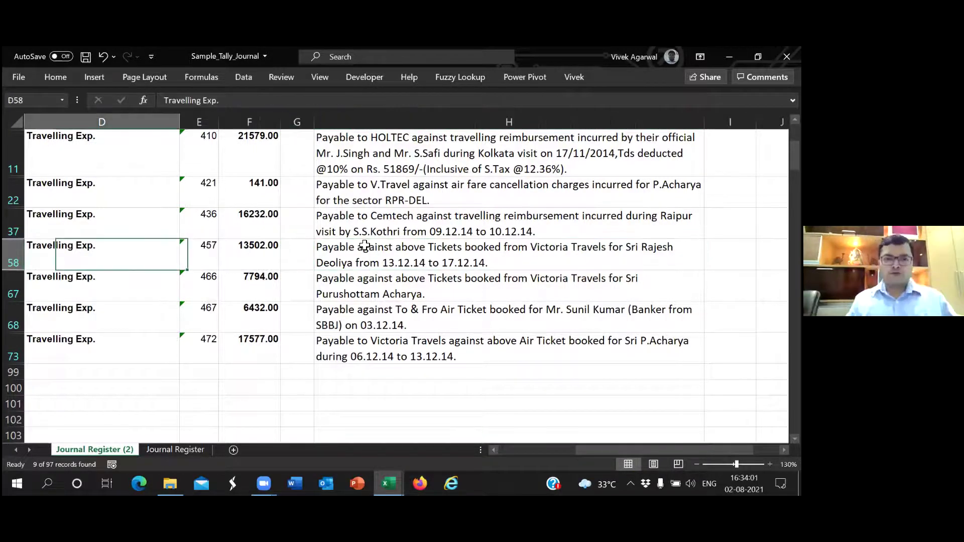
{"action": "key", "text": "Left"}
{"action": "key", "text": "Left"}
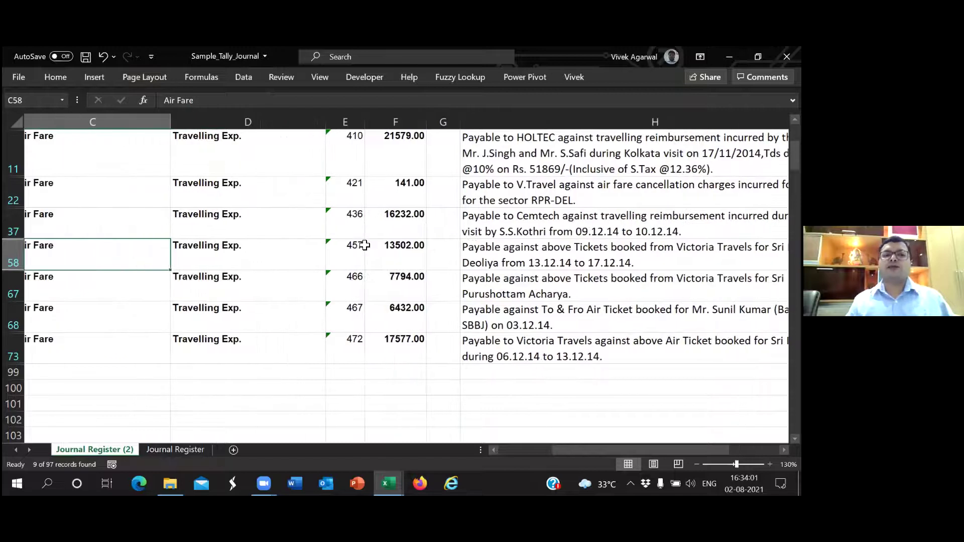
{"action": "key", "text": "Left"}
{"action": "key", "text": "Right"}
{"action": "key", "text": "ctrl+Up"}
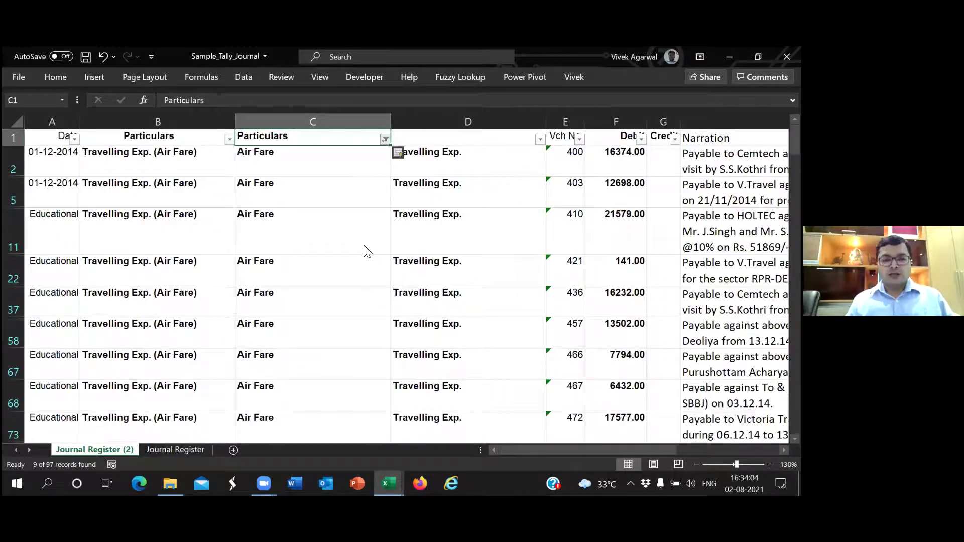
Step: Filter Particulars to Accomodation and review its rows, such as the 14460.00 debit and voucher 471
{"action": "key", "text": "alt+Down"}
{"action": "key", "text": "space"}
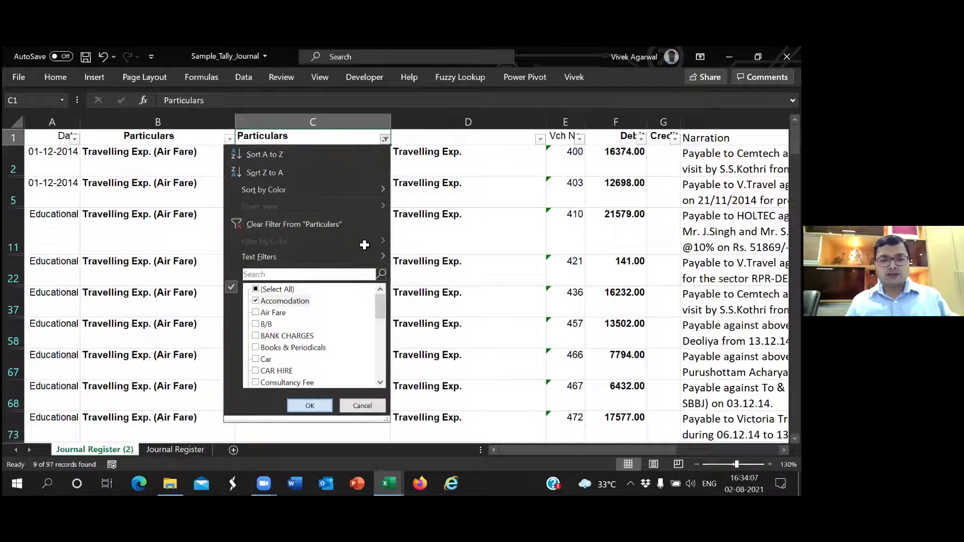
{"action": "key", "text": "Return"}
{"action": "key", "text": "Down"}
{"action": "key", "text": "Right"}
{"action": "key", "text": "Right"}
{"action": "key", "text": "Right"}
{"action": "key", "text": "Right"}
{"action": "key", "text": "Right"}
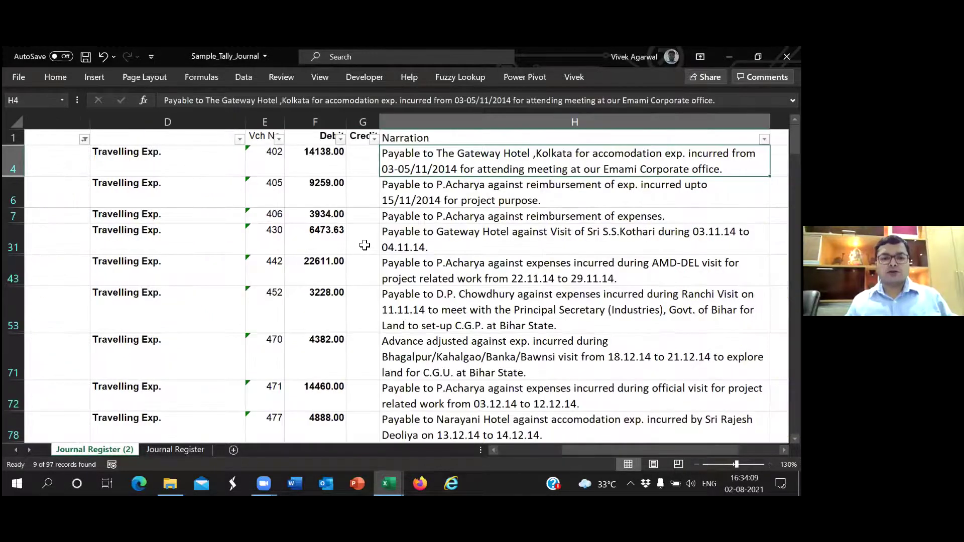
{"action": "key", "text": "Left"}
{"action": "key", "text": "Left"}
{"action": "key", "text": "Down"}
{"action": "key", "text": "Down"}
{"action": "key", "text": "Down"}
{"action": "key", "text": "Down"}
{"action": "key", "text": "Down"}
{"action": "key", "text": "Down"}
{"action": "key", "text": "Down"}
{"action": "key", "text": "Down"}
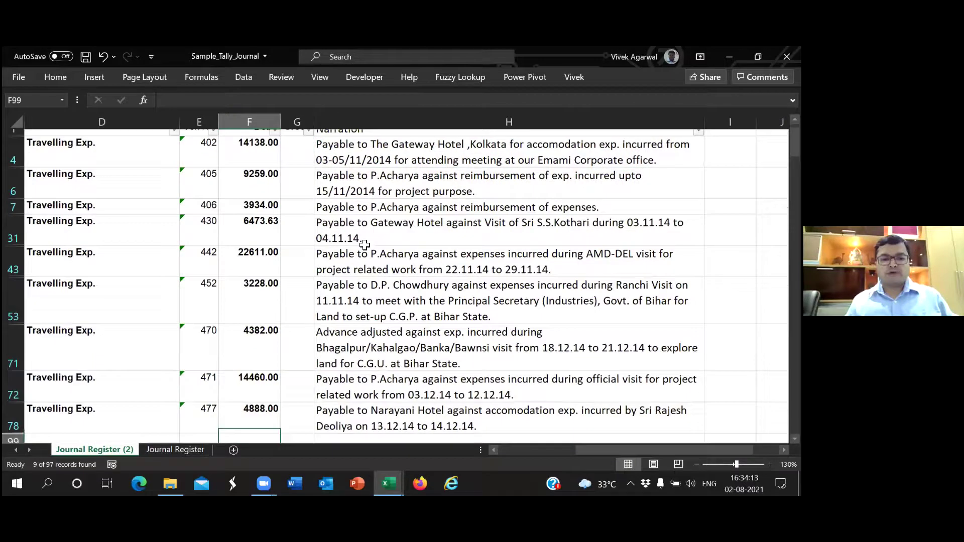
{"action": "key", "text": "Up"}
{"action": "key", "text": "Up"}
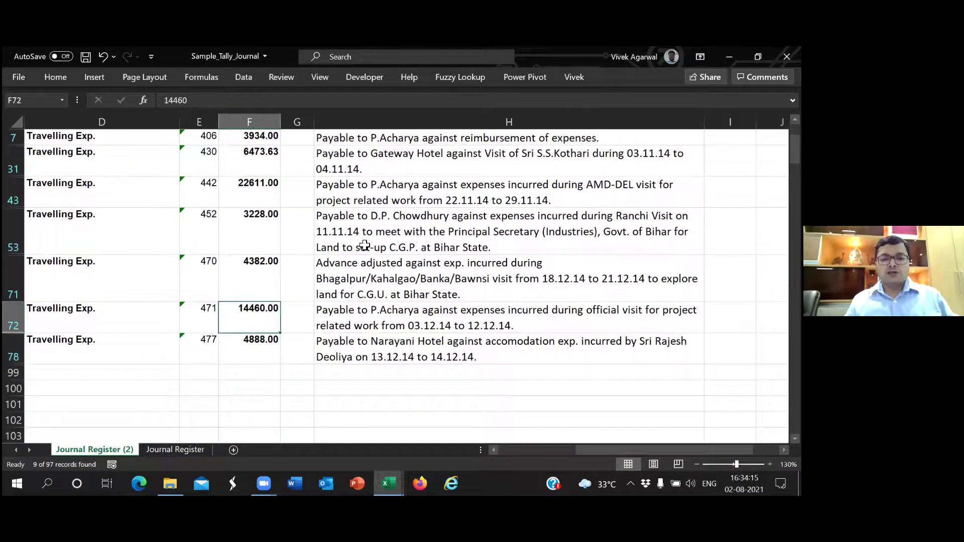
{"action": "key", "text": "Right"}
{"action": "key", "text": "Right"}
{"action": "key", "text": "Left"}
{"action": "key", "text": "Left"}
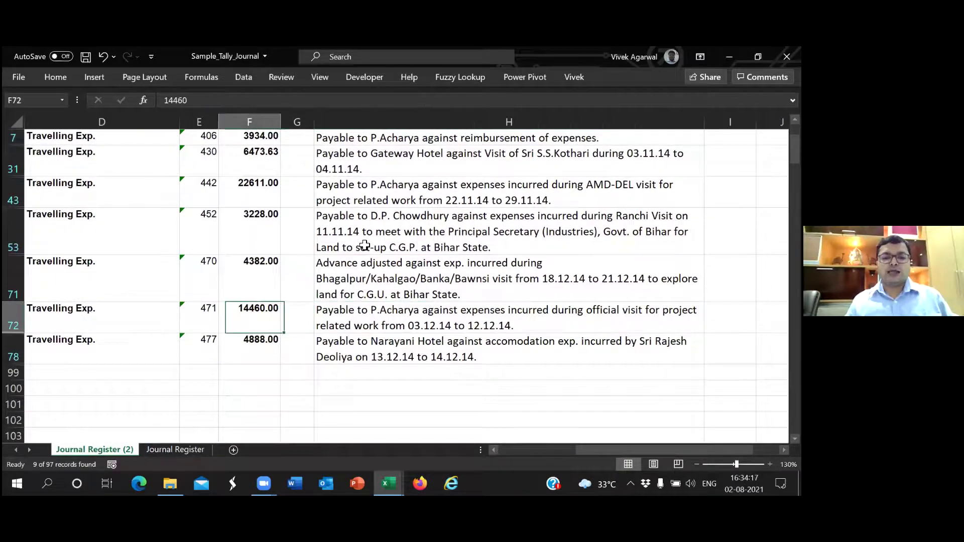
{"action": "key", "text": "Left"}
{"action": "key", "text": "ctrl+Left"}
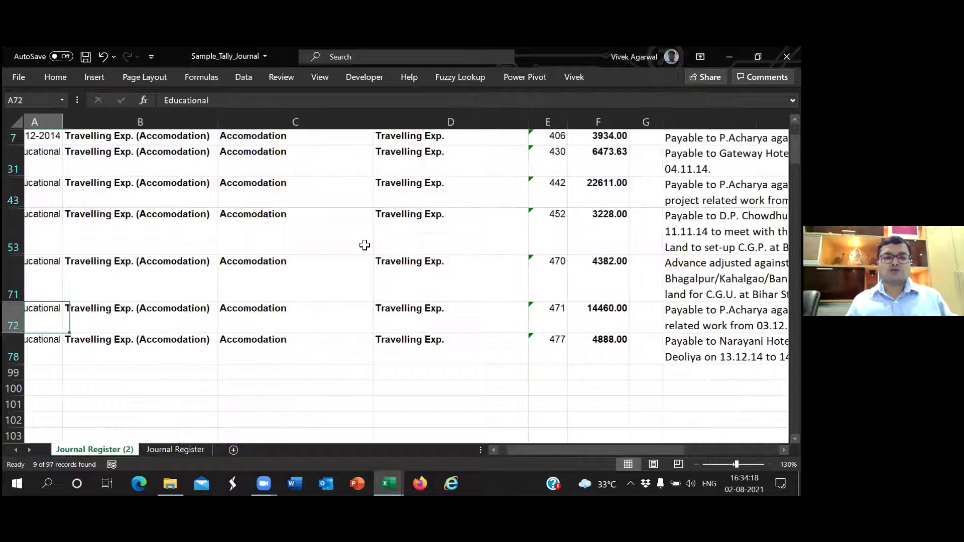
{"action": "key", "text": "ctrl+Up"}
{"action": "key", "text": "Right"}
{"action": "key", "text": "Right"}
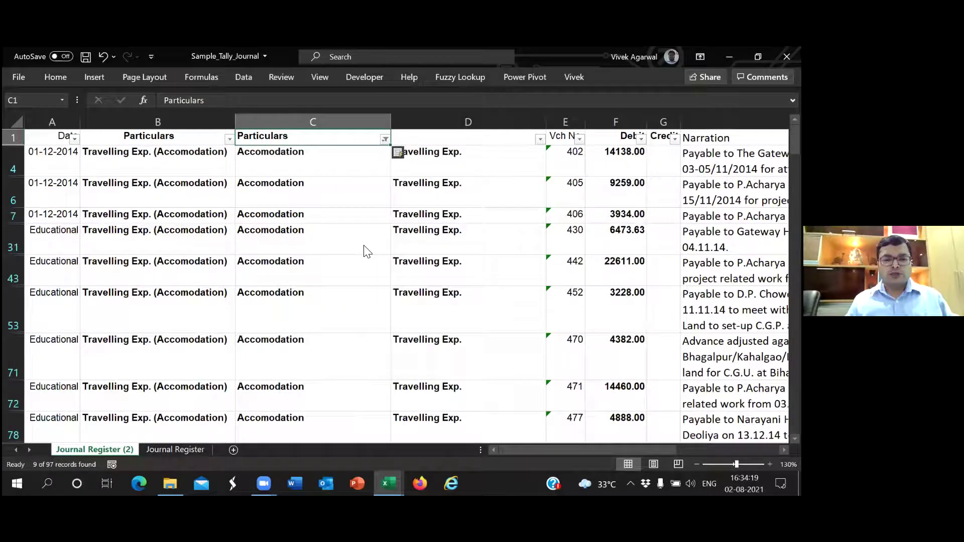
Step: Switch the Particulars filter to BANK CHARGES, then to Car
{"action": "key", "text": "alt+Down"}
{"action": "key", "text": "Return"}
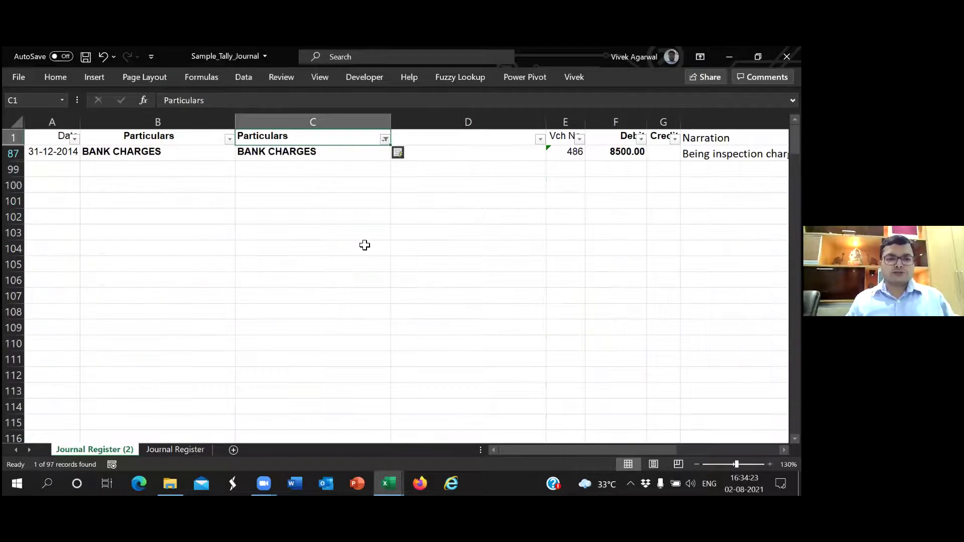
{"action": "key", "text": "Up"}
{"action": "key", "text": "alt+Down"}
{"action": "key", "text": "Down"}
{"action": "key", "text": "Down"}
{"action": "key", "text": "Return"}
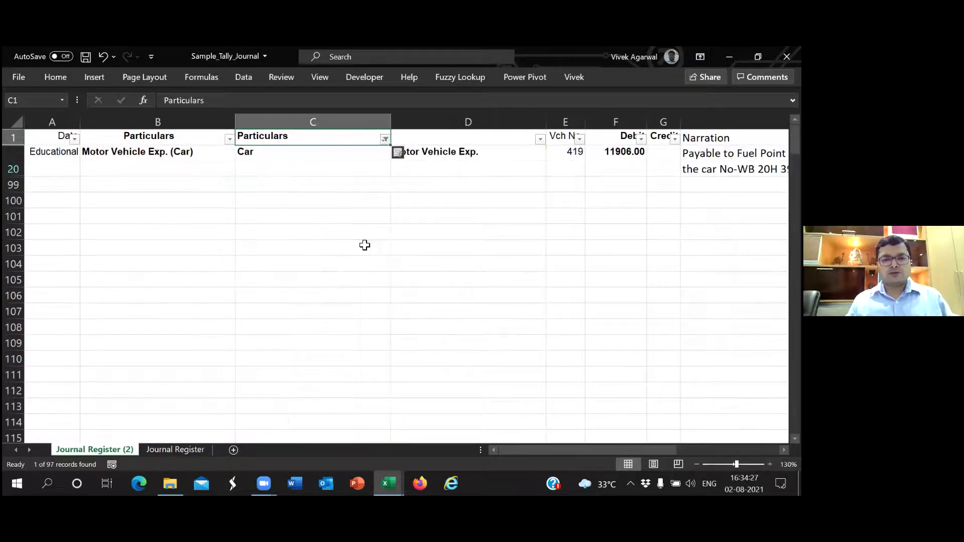
{"action": "key", "text": "Down"}
{"action": "key", "text": "Up"}
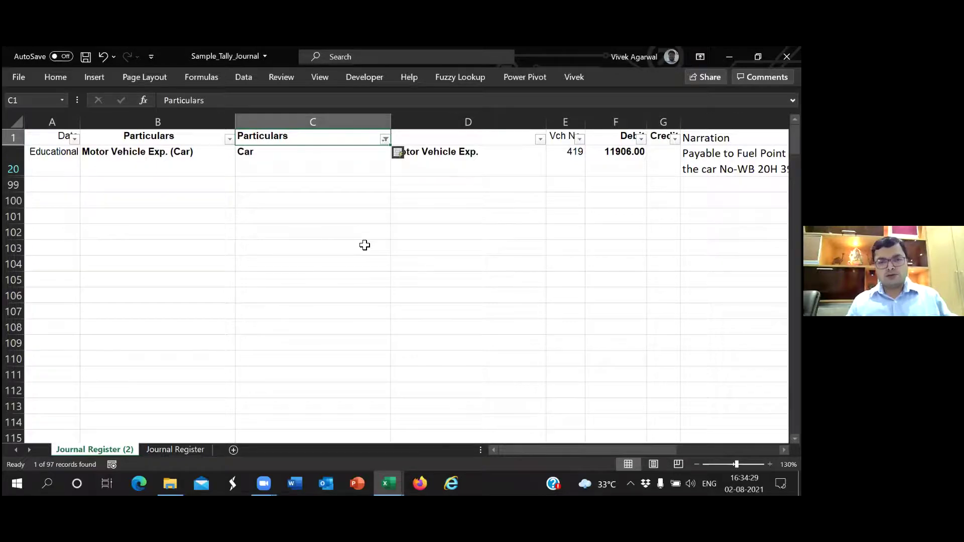
Step: Undo the trial filters and clear the Particulars filter so all rows show
{"action": "key", "text": "ctrl+z"}
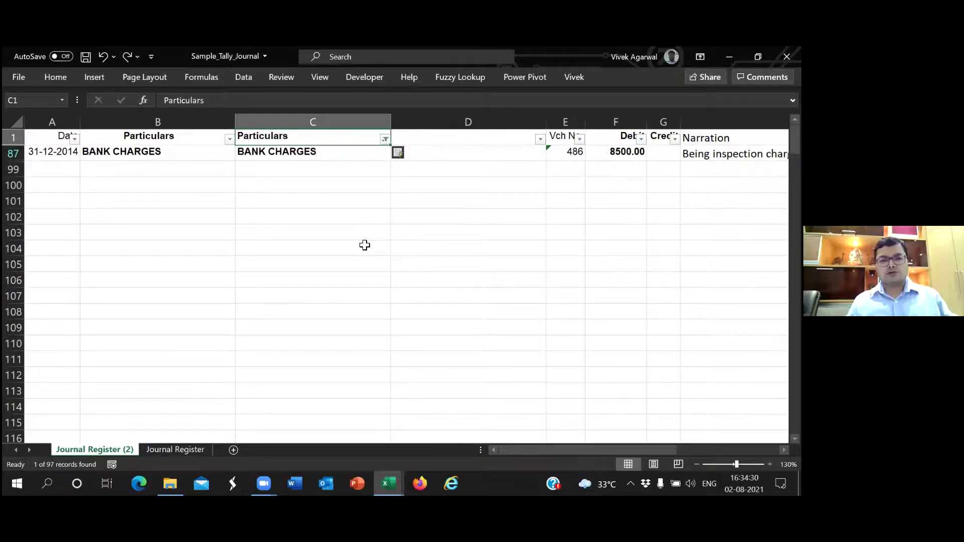
{"action": "key", "text": "ctrl+z"}
{"action": "key", "text": "alt+Down"}
{"action": "key", "text": "Tab"}
{"action": "key", "text": "space"}
{"action": "key", "text": "Return"}
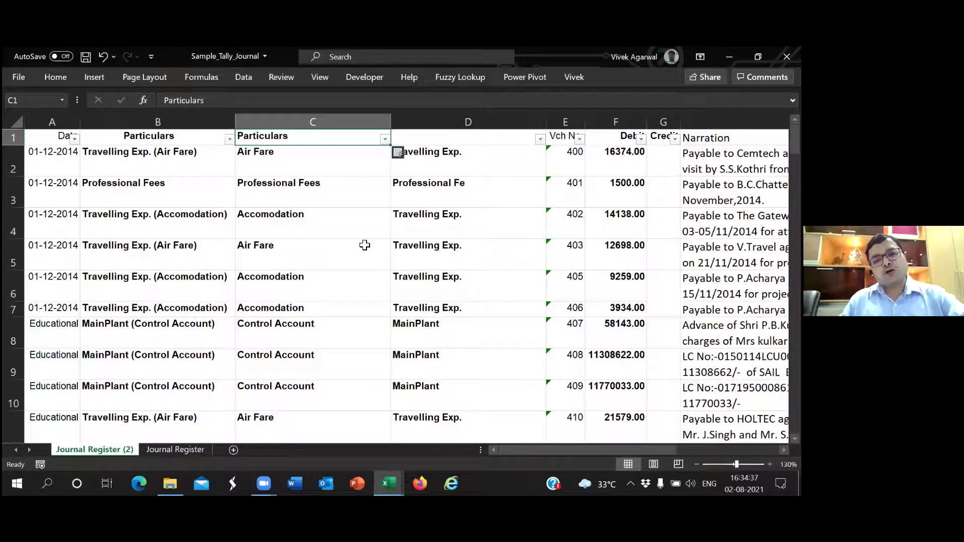
Step: Filter column D to show only the Building & Flat row
{"action": "key", "text": "Right"}
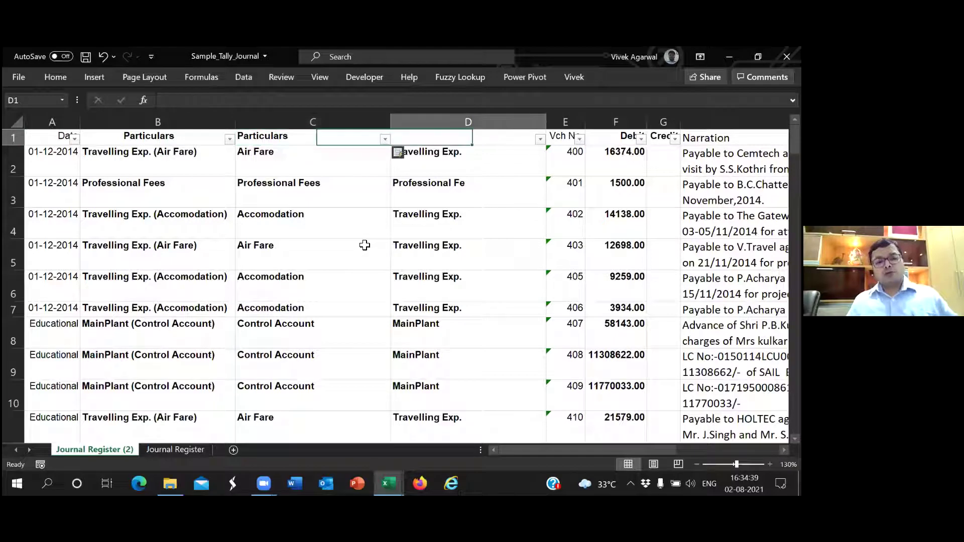
{"action": "key", "text": "alt+Down"}
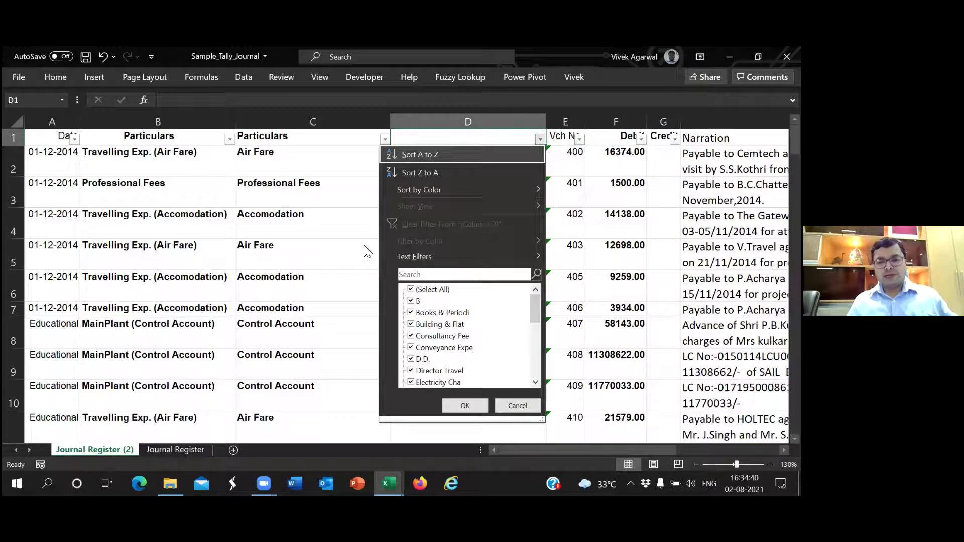
{"action": "key", "text": "Tab"}
{"action": "key", "text": "space"}
{"action": "key", "text": "Down"}
{"action": "key", "text": "Down"}
{"action": "key", "text": "Down"}
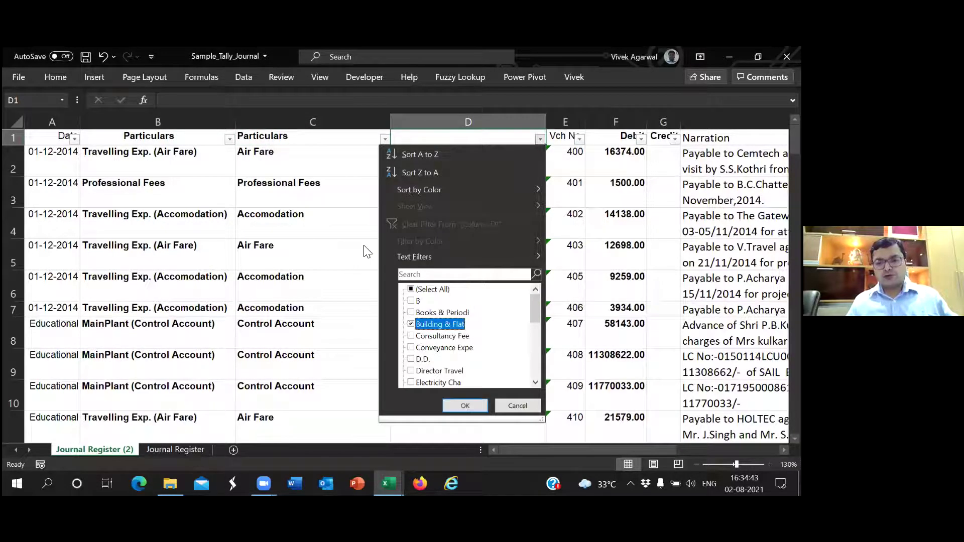
{"action": "key", "text": "Return"}
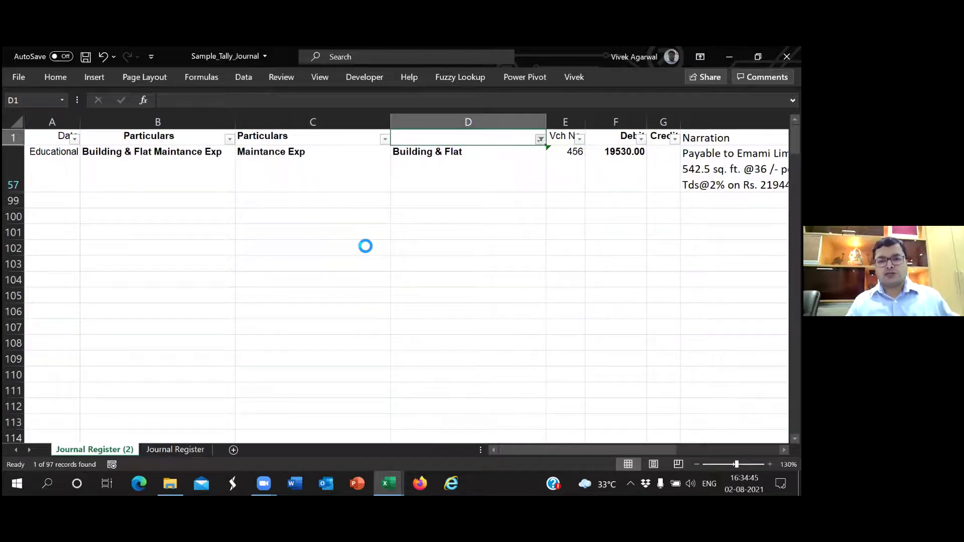
Step: Reset the column D filter so every value is ticked again
{"action": "key", "text": "alt+Down"}
{"action": "key", "text": "Tab"}
{"action": "key", "text": "space"}
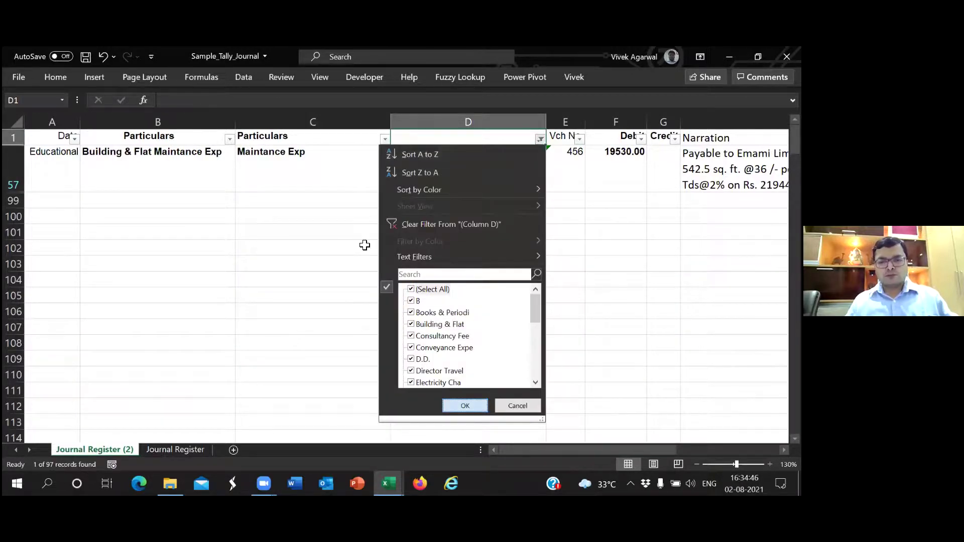
{"action": "key", "text": "Return"}
{"action": "key", "text": "alt+Down"}
{"action": "key", "text": "Tab"}
{"action": "key", "text": "Down"}
{"action": "key", "text": "Down"}
{"action": "key", "text": "Down"}
Step: Untick all values and tick only MainPlant in the column D filter
{"action": "key", "text": "Up"}
{"action": "key", "text": "Up"}
{"action": "key", "text": "Up"}
{"action": "key", "text": "Up"}
{"action": "key", "text": "space"}
{"action": "key", "text": "Down"}
{"action": "key", "text": "Down"}
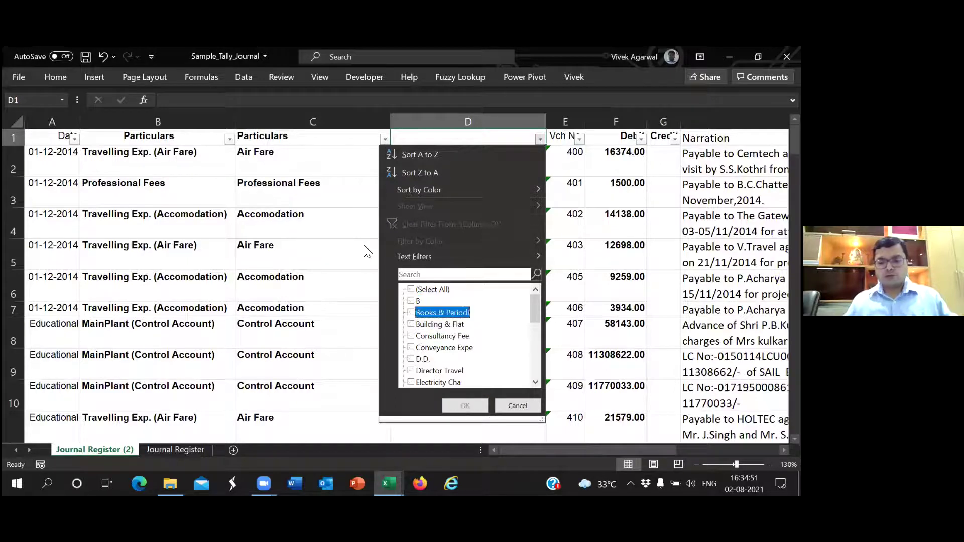
{"action": "key", "text": "Down"}
{"action": "key", "text": "Down"}
{"action": "key", "text": "Down"}
{"action": "key", "text": "Down"}
{"action": "key", "text": "Down"}
{"action": "key", "text": "Up"}
{"action": "key", "text": "space"}
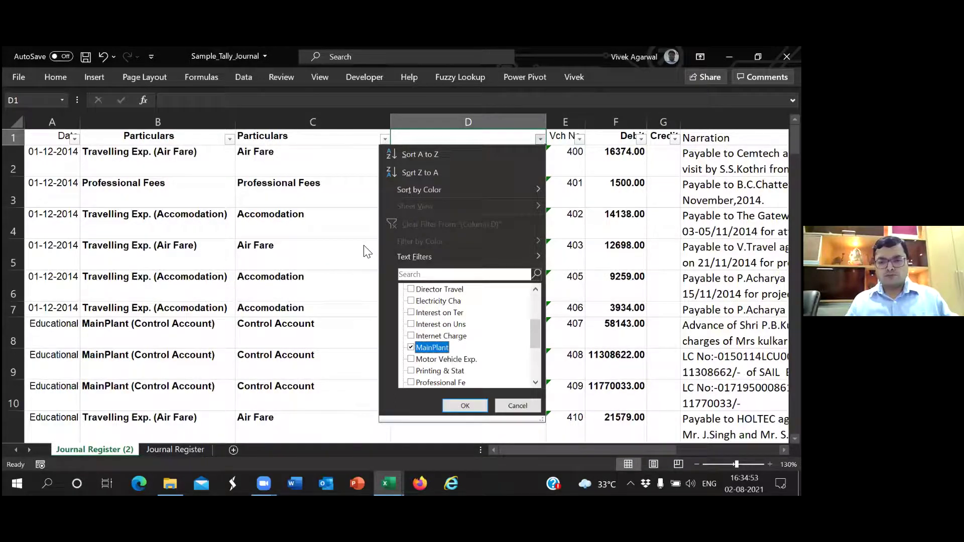
{"action": "key", "text": "Return"}
{"action": "key", "text": "Down"}
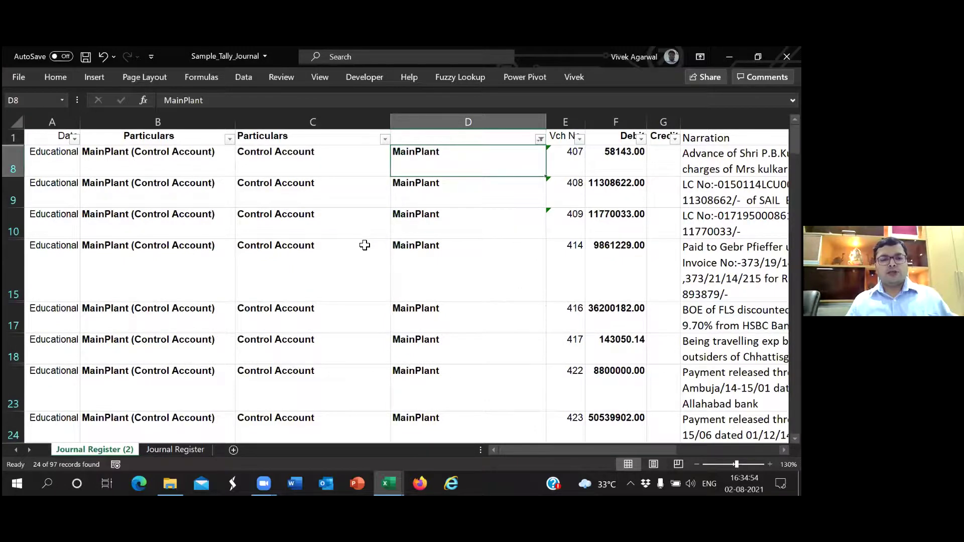
Step: Review row 8's entries, moving between A8, D8 and G8
{"action": "scroll", "coordinate": [364, 245], "scroll_direction": "down", "scroll_amount": 5}
{"action": "scroll", "coordinate": [365, 245], "scroll_direction": "down", "scroll_amount": 1}
{"action": "key", "text": "Right"}
{"action": "key", "text": "Right"}
{"action": "key", "text": "Right"}
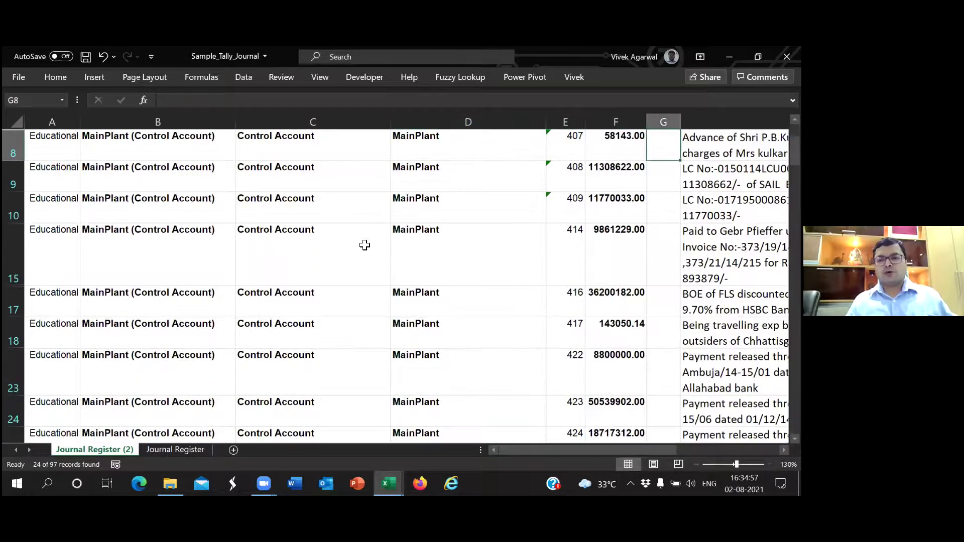
{"action": "key", "text": "Right"}
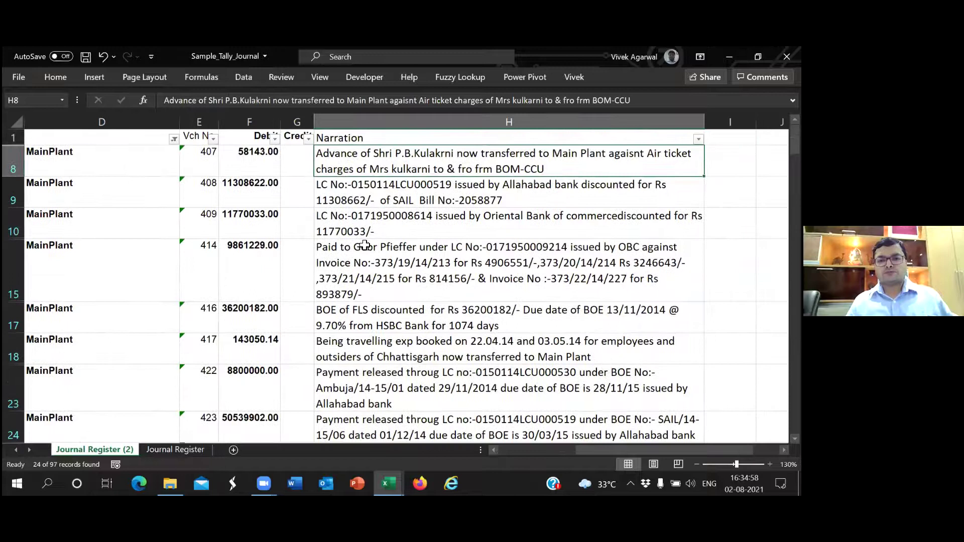
{"action": "key", "text": "Left"}
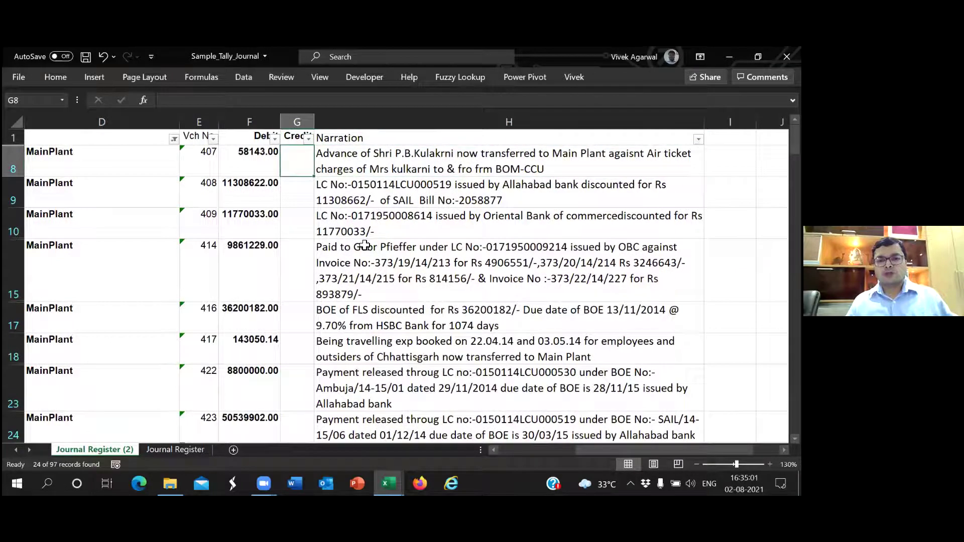
{"action": "key", "text": "Left"}
{"action": "key", "text": "Left"}
{"action": "key", "text": "Left"}
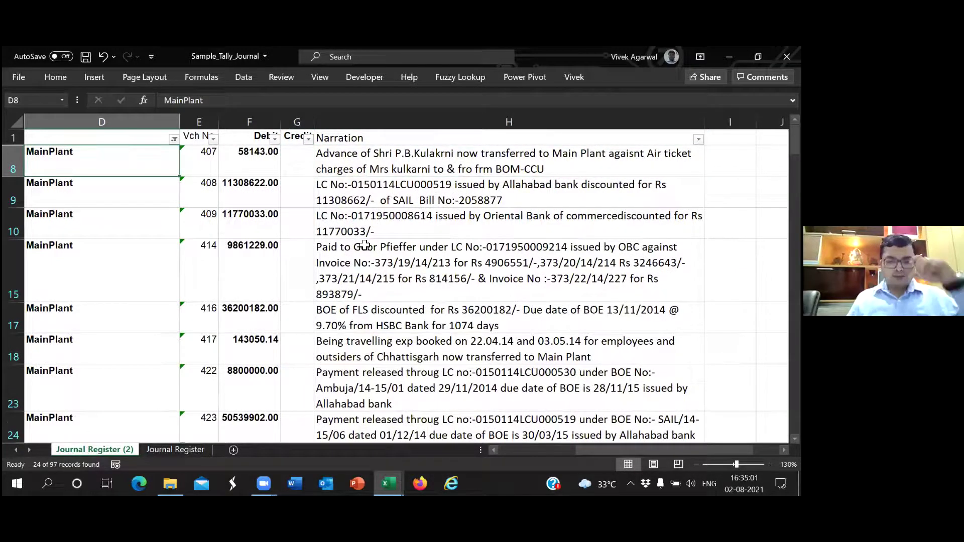
{"action": "key", "text": "Left"}
{"action": "key", "text": "Left"}
{"action": "key", "text": "Left"}
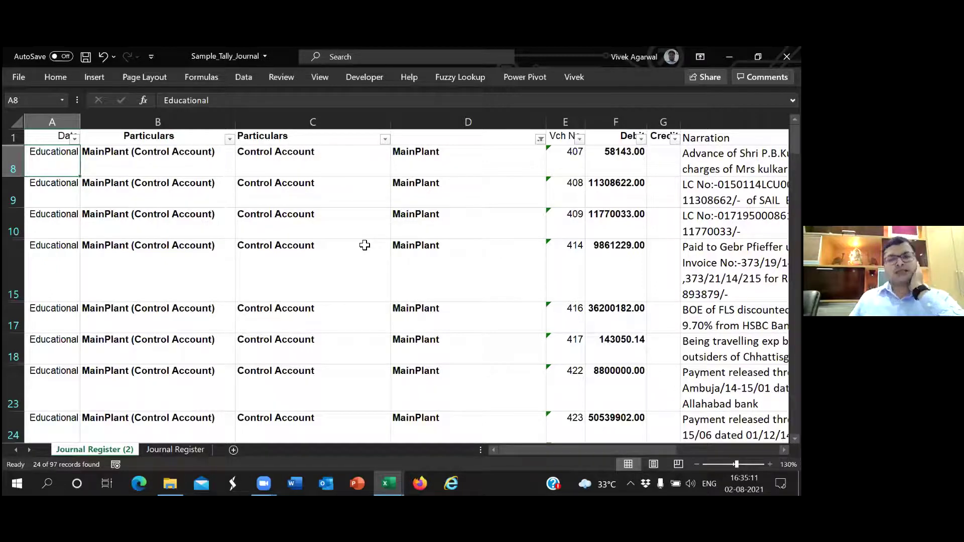
{"action": "key", "text": "Right"}
{"action": "key", "text": "Right"}
{"action": "key", "text": "Right"}
{"action": "key", "text": "Right"}
{"action": "key", "text": "Right"}
{"action": "key", "text": "Right"}
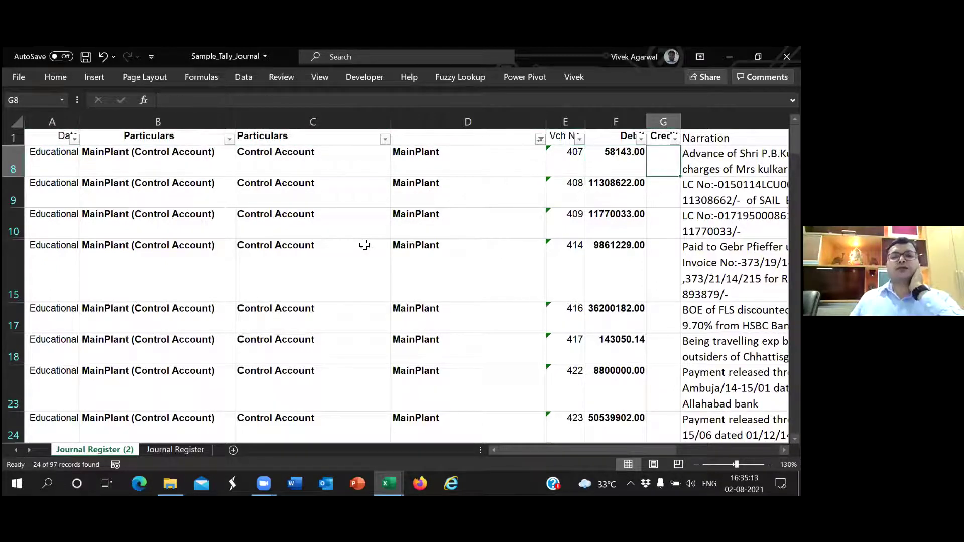
{"action": "key", "text": "Right"}
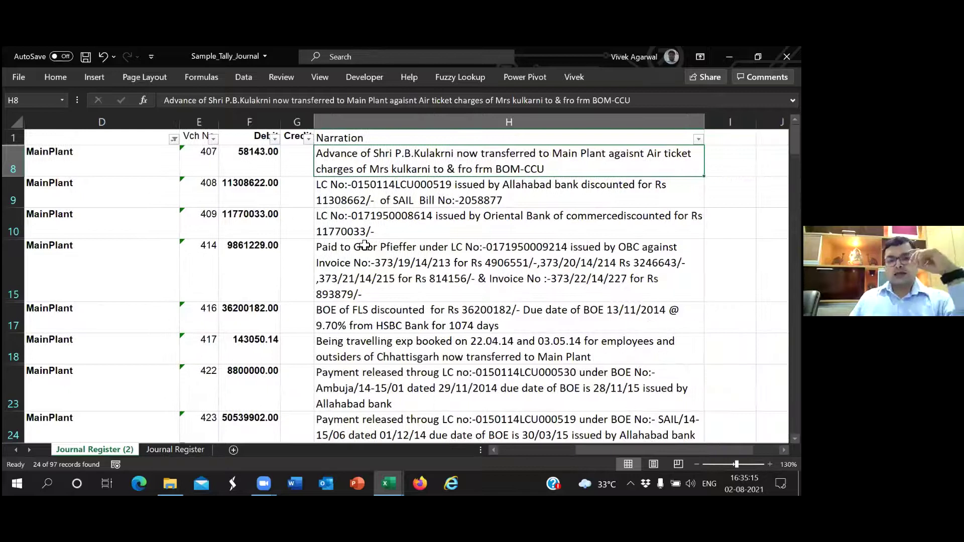
{"action": "key", "text": "Left"}
{"action": "key", "text": "Left"}
{"action": "key", "text": "Left"}
{"action": "key", "text": "Left"}
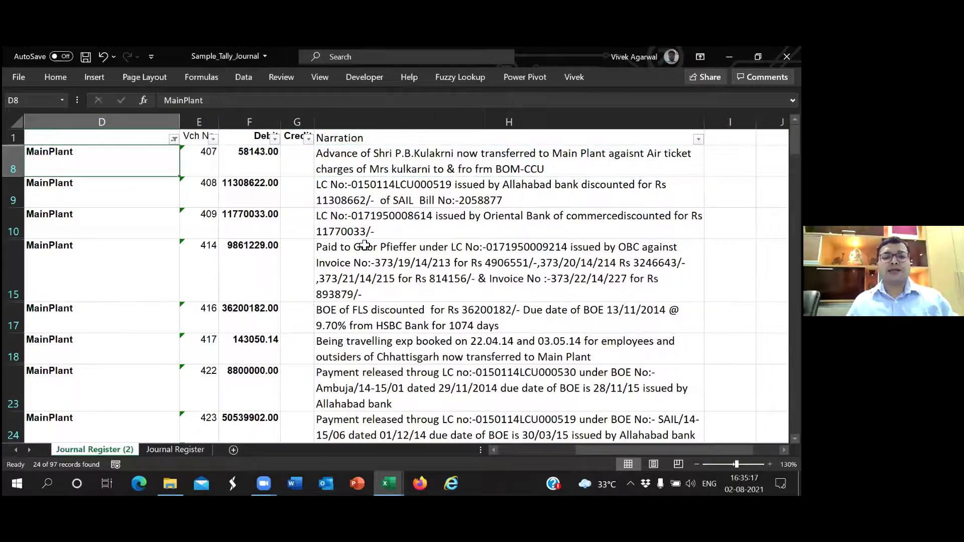
Step: Close the Sample_Tally_Journal workbook with Don't Save
{"action": "key", "text": "Home"}
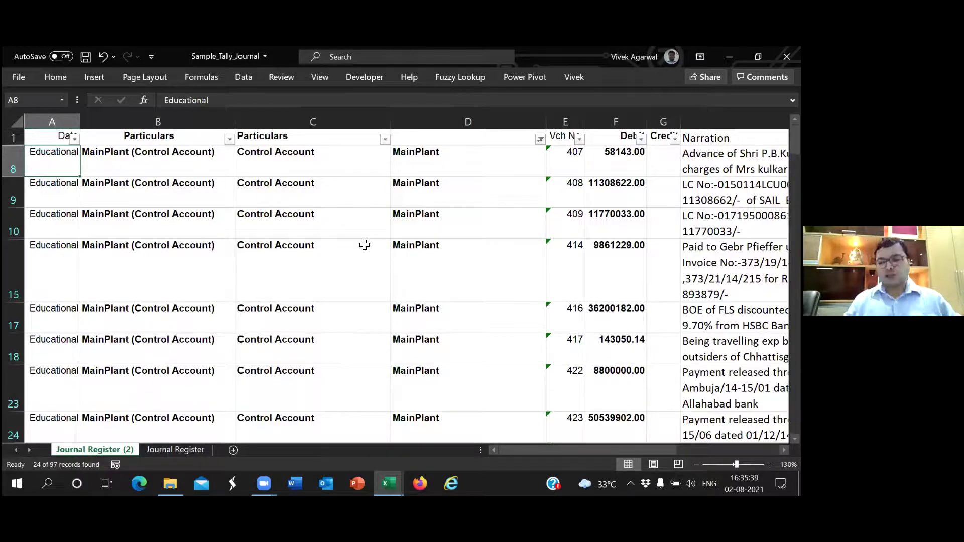
{"action": "left_click", "coordinate": [787, 56]}
{"action": "left_click", "coordinate": [400, 281]}
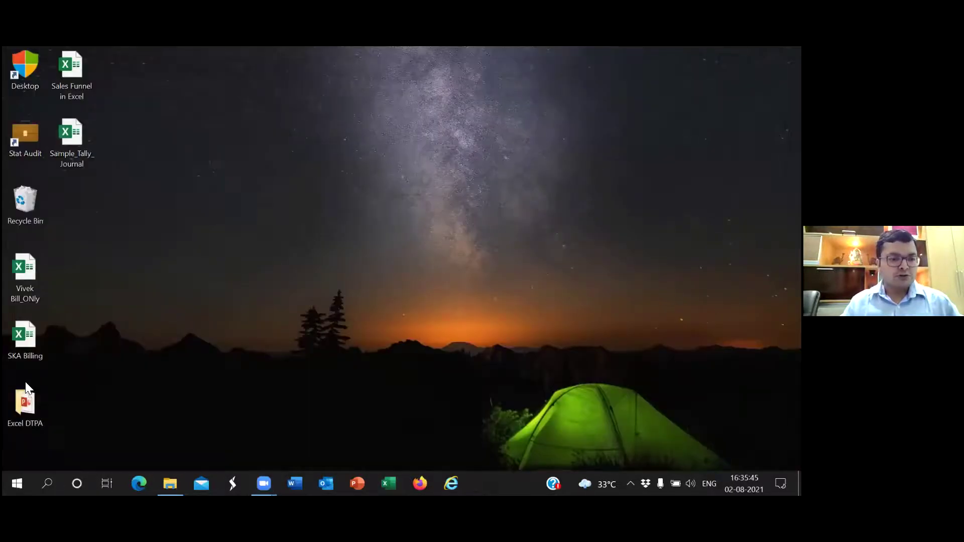
Step: Navigate from the desktop's Excel DTPA folder through Macros Codes into Extract File Names
{"action": "double_click", "coordinate": [23, 404]}
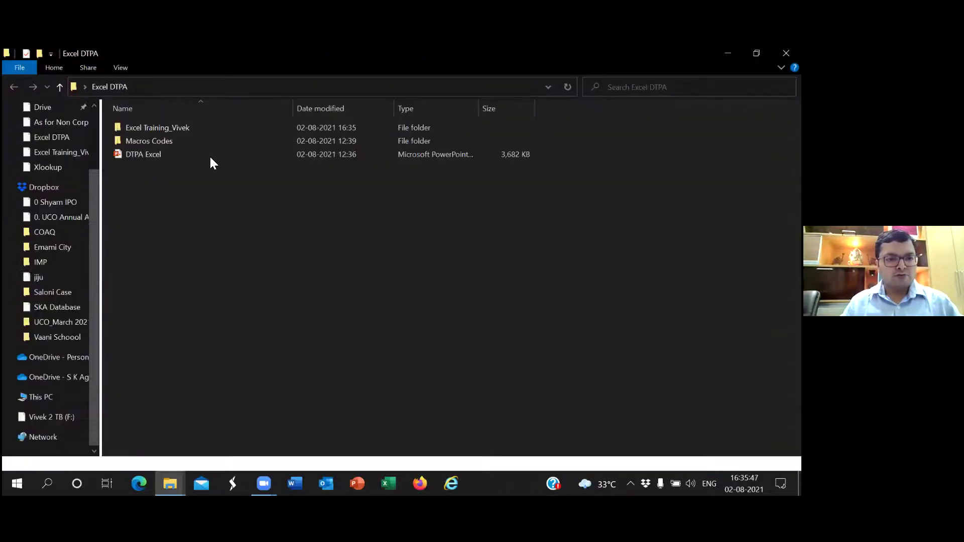
{"action": "left_click", "coordinate": [209, 155]}
{"action": "key", "text": "Up"}
{"action": "key", "text": "Up"}
{"action": "key", "text": "Return"}
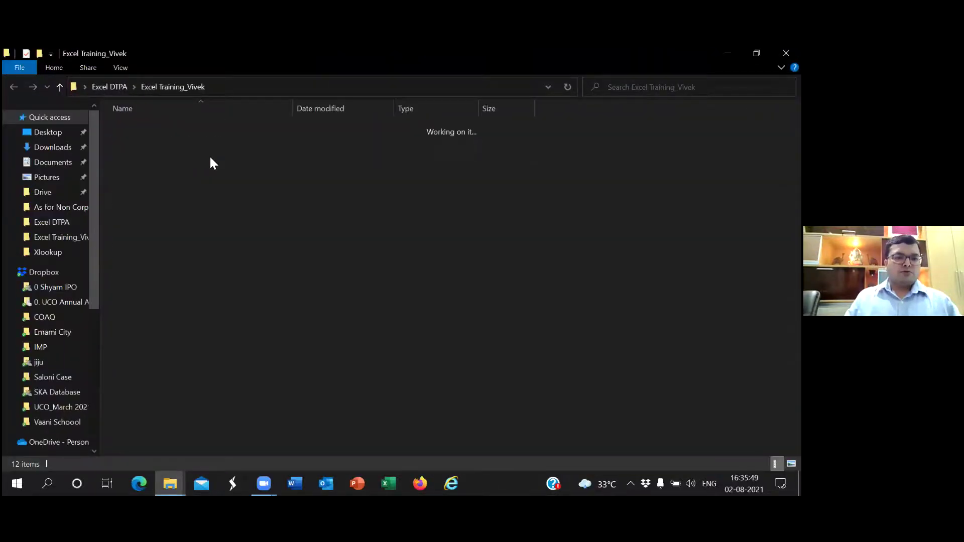
{"action": "key", "text": "Up"}
{"action": "key", "text": "BackSpace"}
{"action": "key", "text": "Down"}
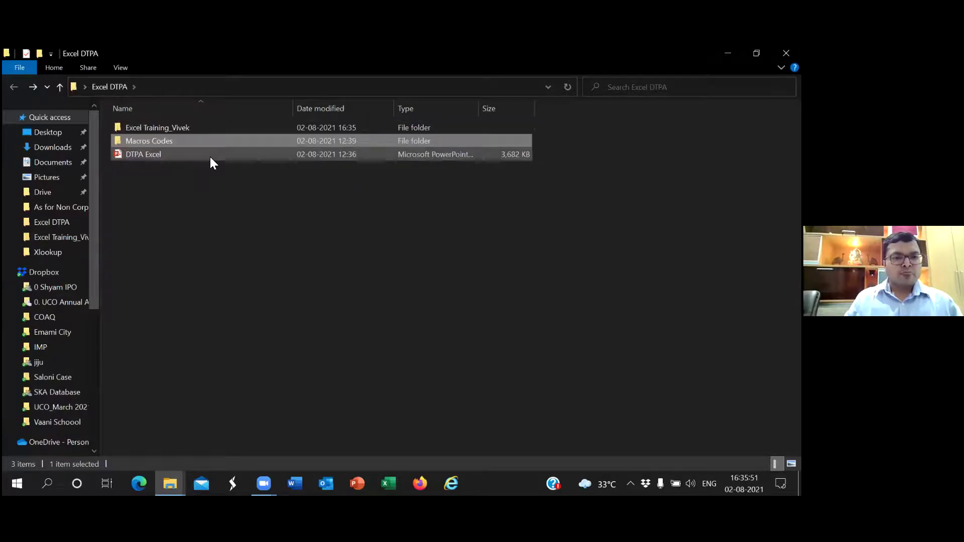
{"action": "key", "text": "Return"}
{"action": "key", "text": "Down"}
{"action": "key", "text": "Down"}
{"action": "key", "text": "Down"}
{"action": "key", "text": "Down"}
{"action": "key", "text": "Down"}
{"action": "key", "text": "Down"}
{"action": "key", "text": "Down"}
{"action": "key", "text": "Up"}
{"action": "key", "text": "Return"}
{"action": "key", "text": "Down"}
Step: Open the File_Manager workbook and enable its macro content
{"action": "key", "text": "Return"}
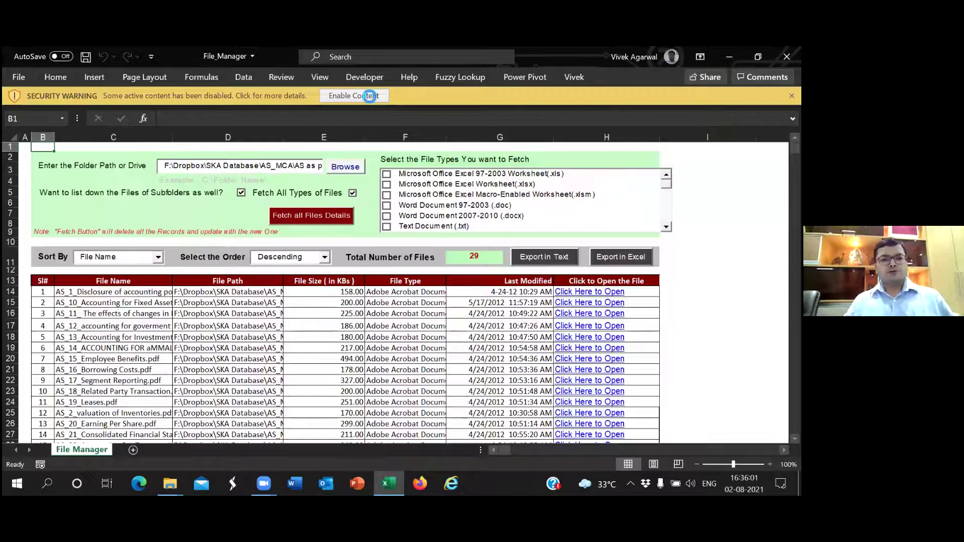
{"action": "left_click", "coordinate": [361, 95]}
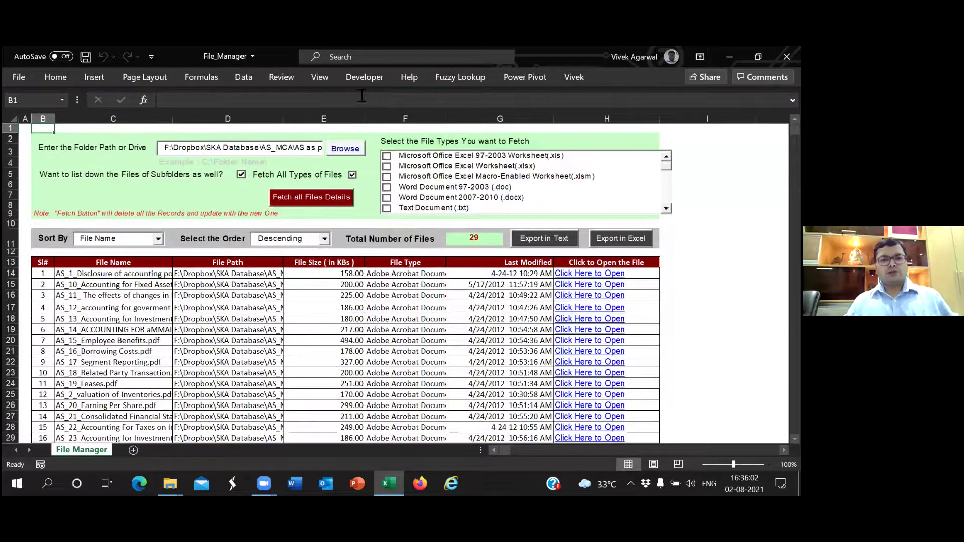
{"action": "left_click", "coordinate": [344, 149]}
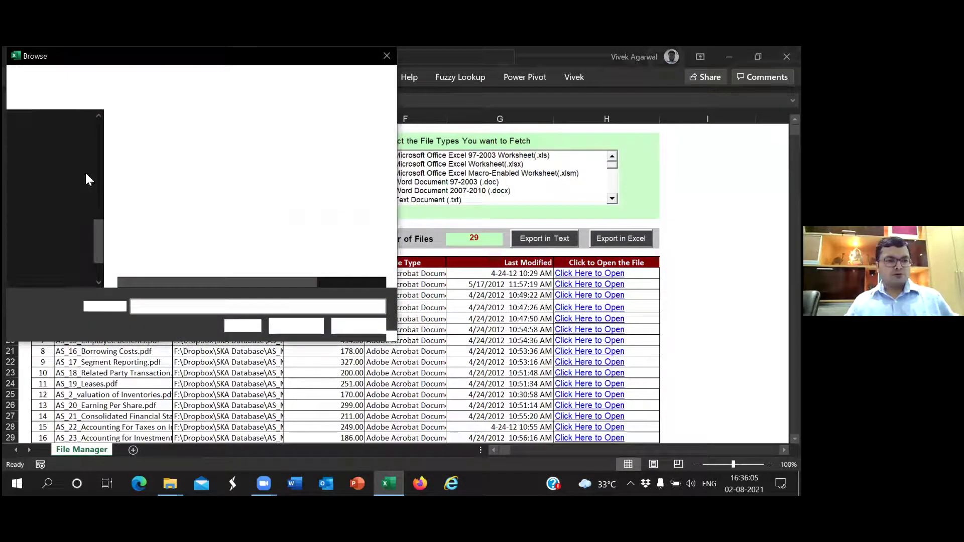
Step: Choose Desktop > Excel DTPA as the folder and fetch all 42 files' details
{"action": "left_click", "coordinate": [66, 157]}
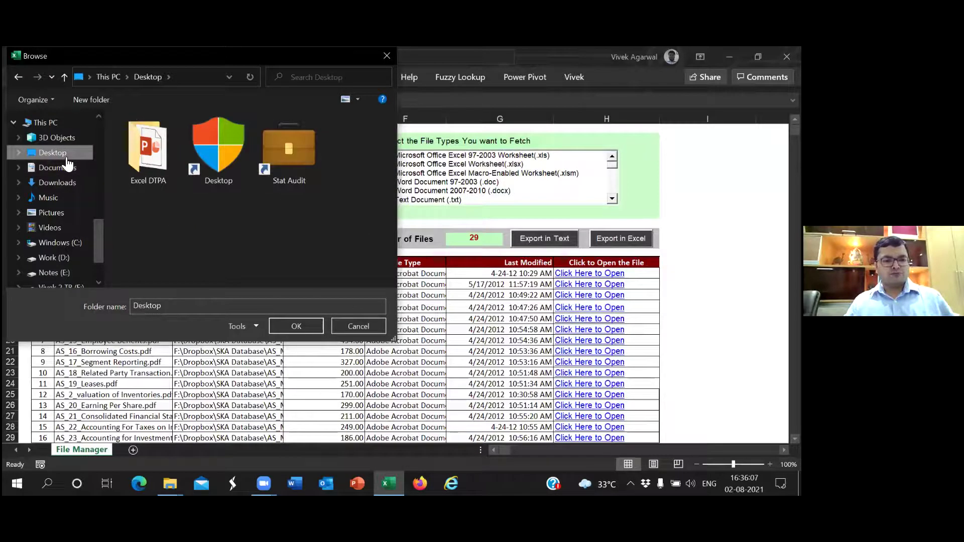
{"action": "double_click", "coordinate": [132, 159]}
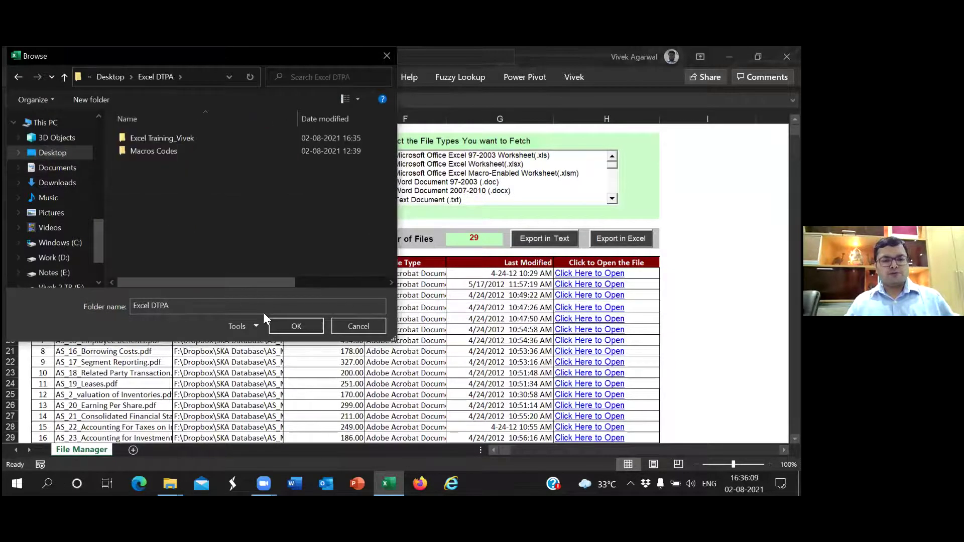
{"action": "left_click", "coordinate": [275, 328]}
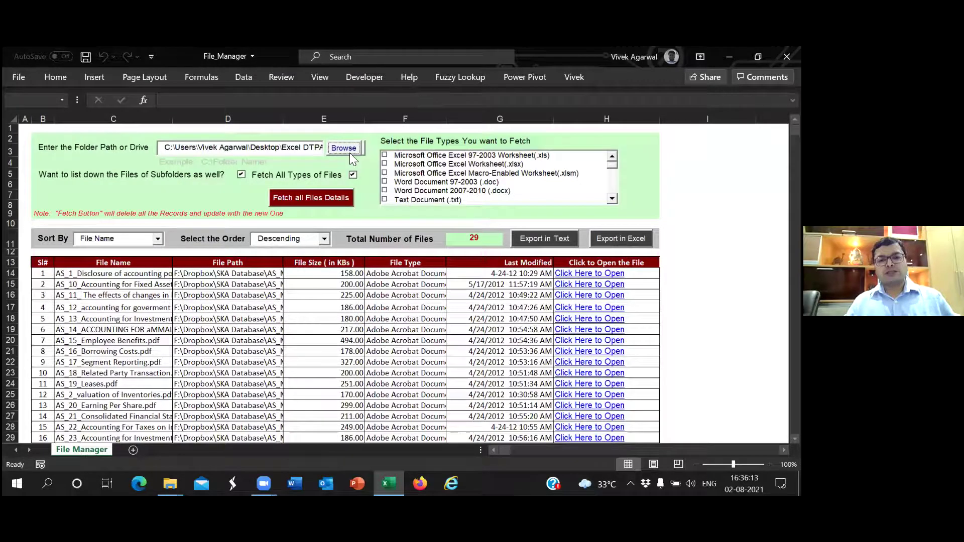
{"action": "left_click", "coordinate": [327, 198]}
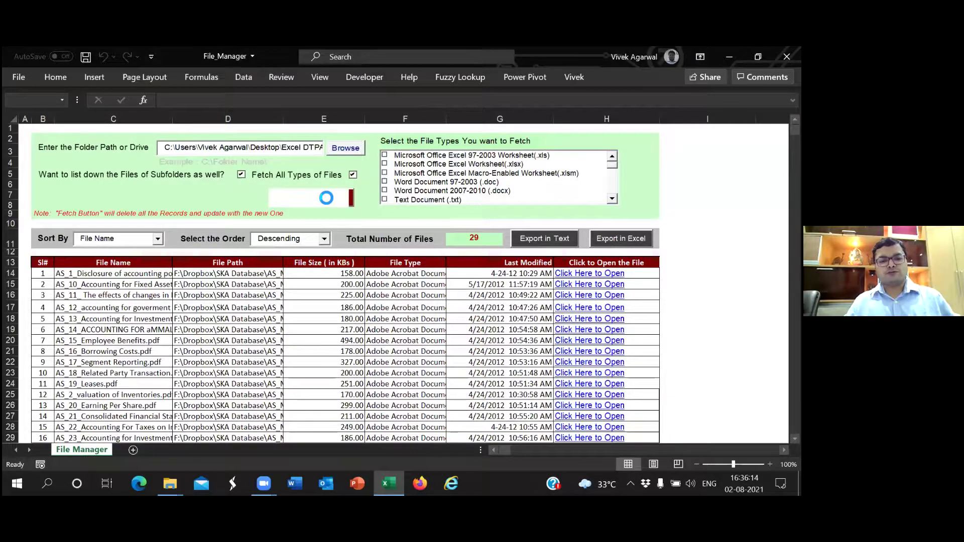
{"action": "scroll", "coordinate": [226, 201], "scroll_direction": "down", "scroll_amount": 5}
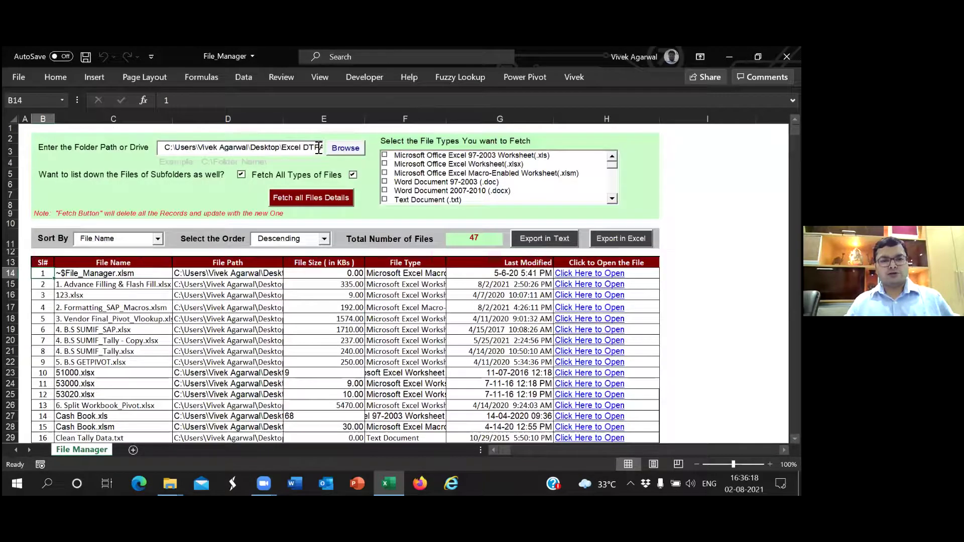
Step: Browse for a new folder to scan, checking the 00 Notes folder on the F: drive
{"action": "left_click", "coordinate": [346, 148]}
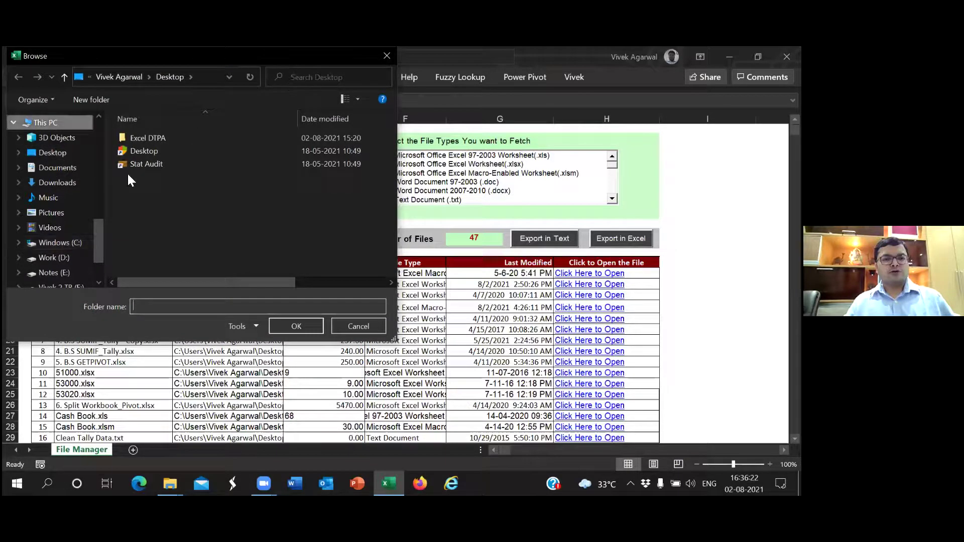
{"action": "left_click", "coordinate": [66, 80]}
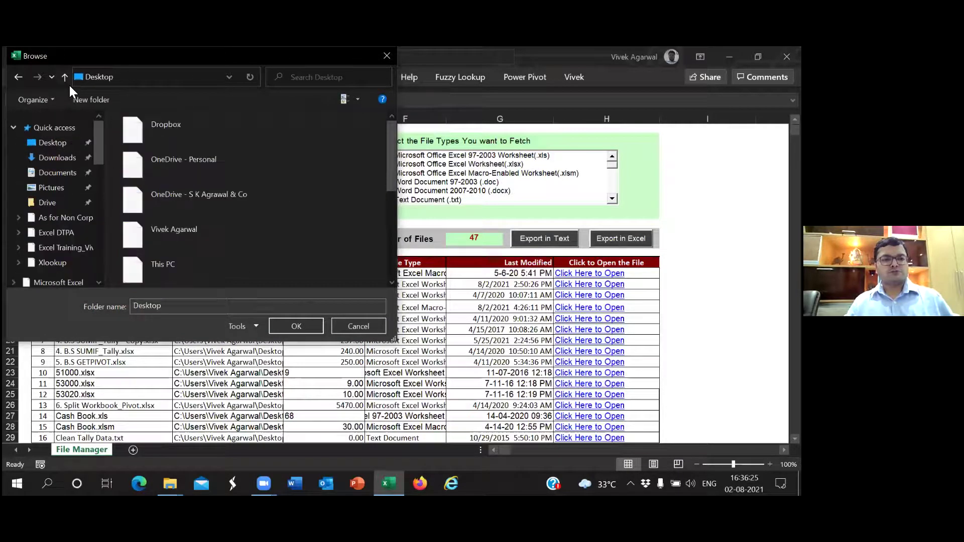
{"action": "left_click_drag", "start_coordinate": [388, 179], "coordinate": [391, 229]}
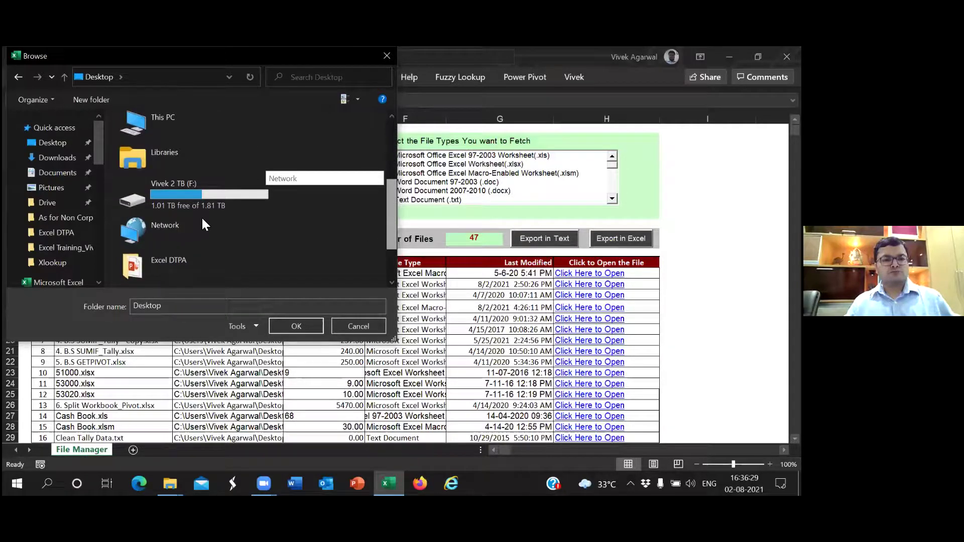
{"action": "double_click", "coordinate": [198, 200]}
{"action": "left_click", "coordinate": [178, 163]}
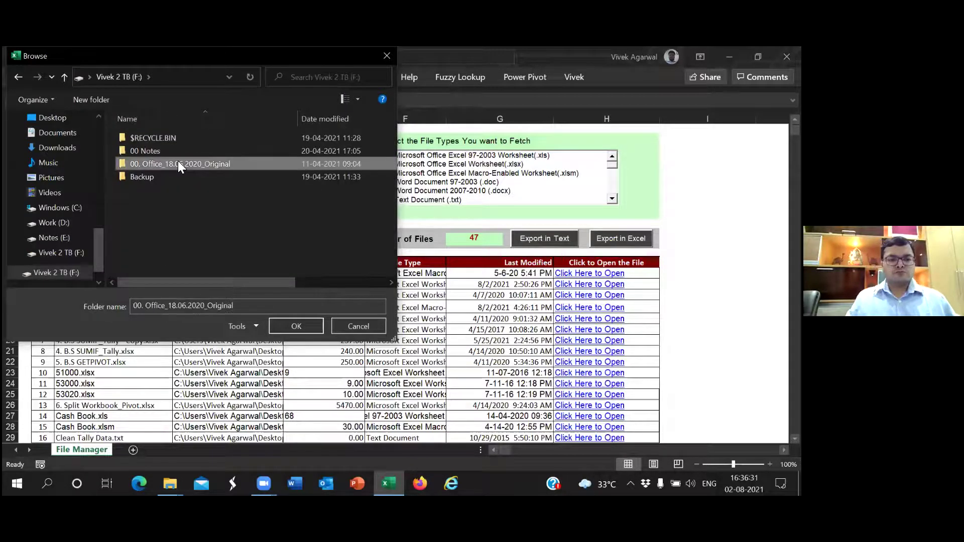
{"action": "key", "text": "Up"}
{"action": "key", "text": "Return"}
{"action": "key", "text": "Down"}
{"action": "key", "text": "Down"}
{"action": "key", "text": "Down"}
{"action": "key", "text": "Down"}
{"action": "key", "text": "Down"}
{"action": "key", "text": "Down"}
{"action": "key", "text": "Down"}
{"action": "key", "text": "Up"}
{"action": "key", "text": "Up"}
{"action": "key", "text": "Up"}
{"action": "key", "text": "Down"}
{"action": "key", "text": "alt+Up"}
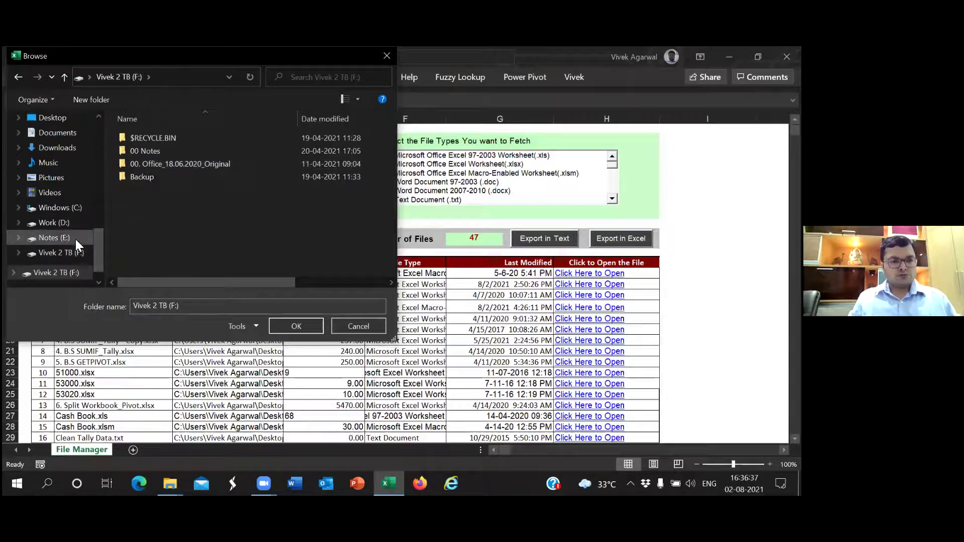
Step: On the Notes (E:) drive, look through the 00 Ind AS Notes subfolders
{"action": "left_click", "coordinate": [54, 237]}
{"action": "left_click", "coordinate": [156, 170]}
{"action": "key", "text": "Up"}
{"action": "key", "text": "Up"}
{"action": "key", "text": "Return"}
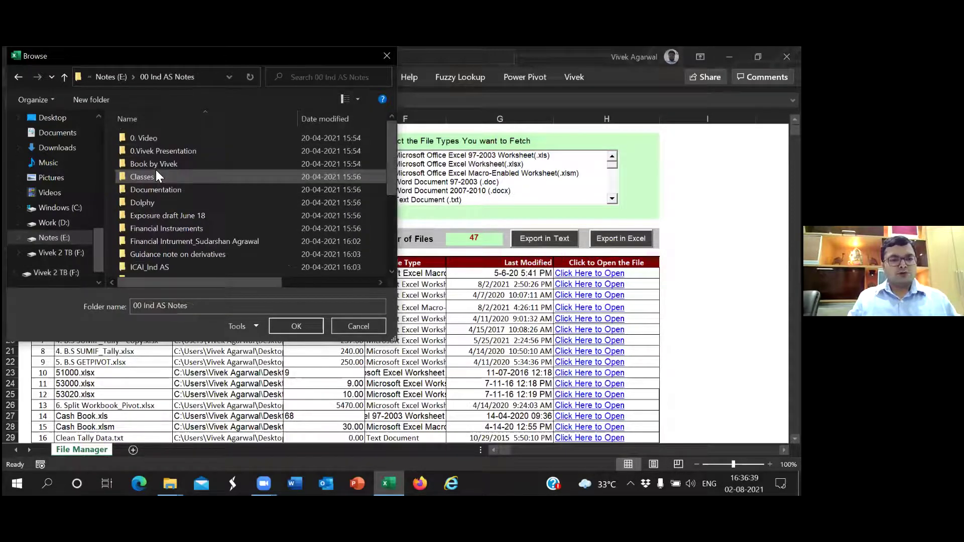
{"action": "key", "text": "Down"}
{"action": "key", "text": "Down"}
{"action": "key", "text": "Down"}
{"action": "key", "text": "Down"}
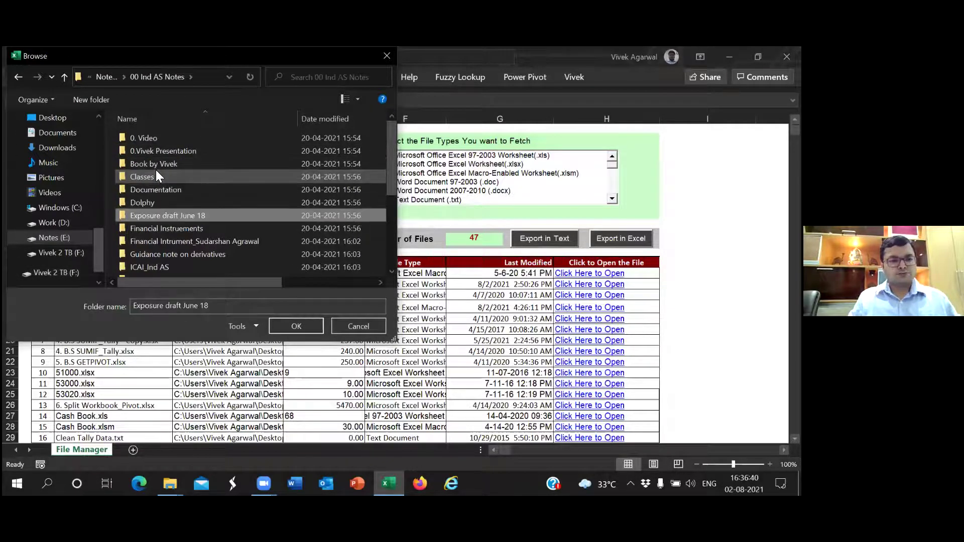
{"action": "key", "text": "Down"}
{"action": "key", "text": "Down"}
{"action": "key", "text": "Down"}
{"action": "key", "text": "Down"}
{"action": "key", "text": "Return"}
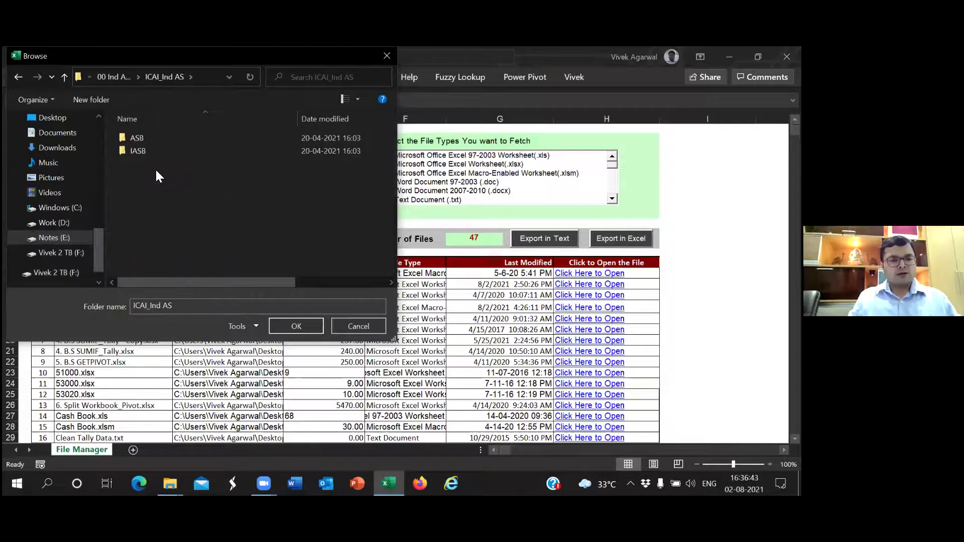
{"action": "key", "text": "BackSpace"}
{"action": "key", "text": "Down"}
{"action": "key", "text": "Down"}
{"action": "key", "text": "Down"}
{"action": "key", "text": "Down"}
{"action": "key", "text": "Down"}
{"action": "key", "text": "Down"}
{"action": "key", "text": "Down"}
{"action": "key", "text": "Down"}
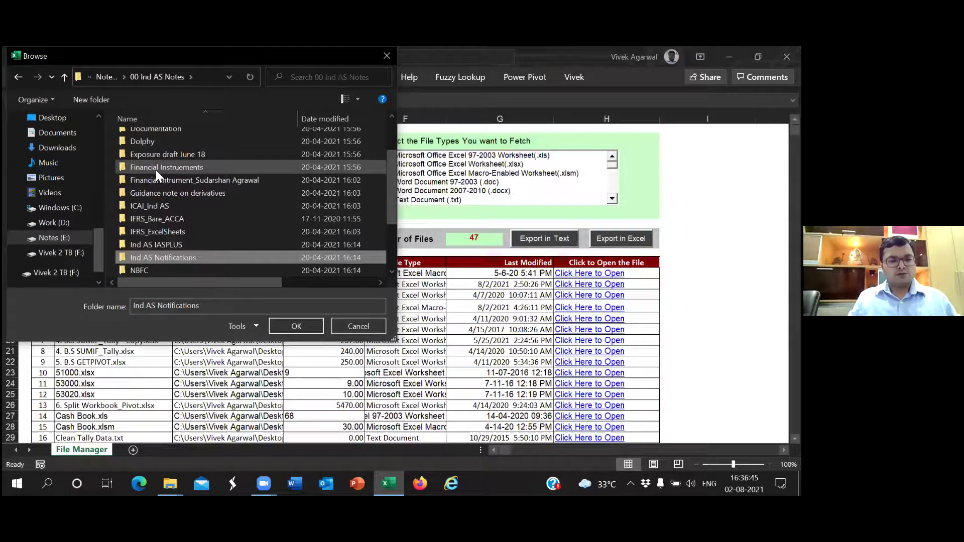
{"action": "key", "text": "Up"}
{"action": "key", "text": "Up"}
{"action": "key", "text": "Up"}
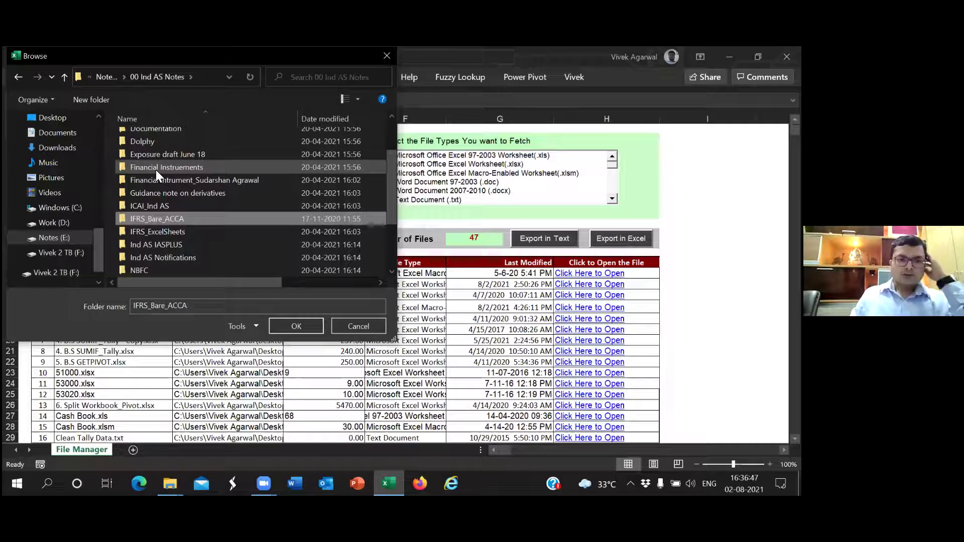
{"action": "key", "text": "Down"}
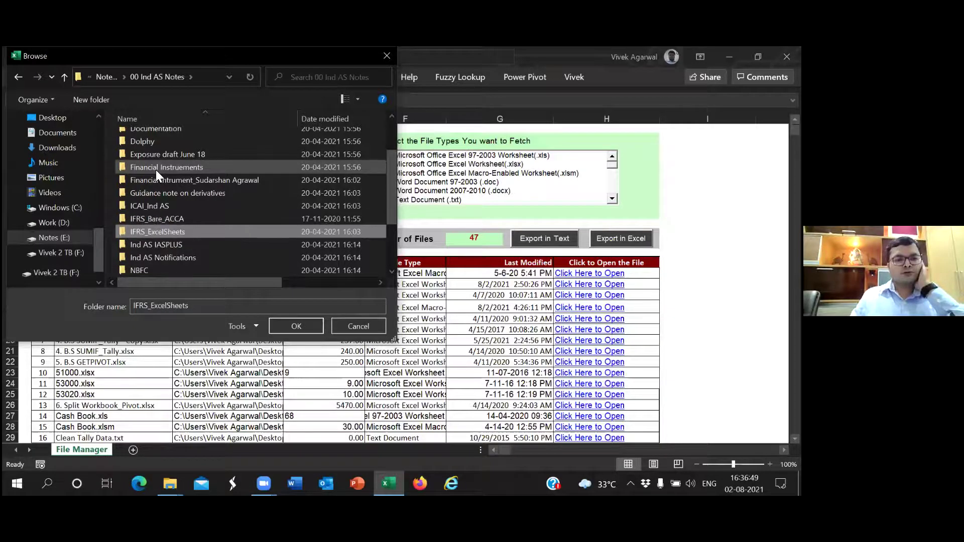
{"action": "key", "text": "Return"}
{"action": "key", "text": "BackSpace"}
Step: Choose Notes\Ind AS_checklist to list its 51 files and autofit column C
{"action": "key", "text": "Down"}
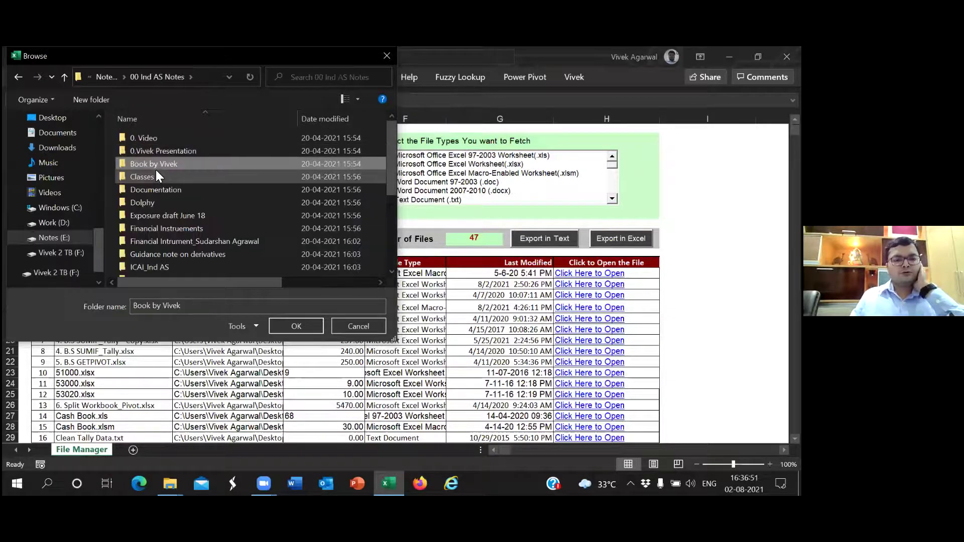
{"action": "key", "text": "Down"}
{"action": "key", "text": "Down"}
{"action": "key", "text": "Down"}
{"action": "key", "text": "Down"}
{"action": "key", "text": "Down"}
{"action": "key", "text": "Down"}
{"action": "key", "text": "Down"}
{"action": "key", "text": "Down"}
{"action": "key", "text": "Down"}
{"action": "key", "text": "Down"}
{"action": "key", "text": "Down"}
{"action": "key", "text": "Down"}
{"action": "key", "text": "Up"}
{"action": "key", "text": "Up"}
{"action": "key", "text": "Up"}
{"action": "key", "text": "Up"}
{"action": "key", "text": "Up"}
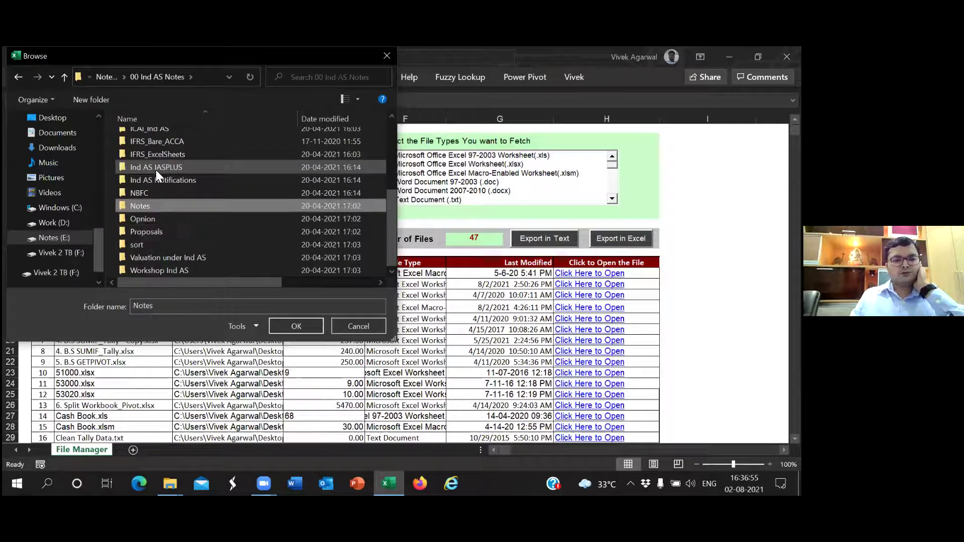
{"action": "key", "text": "Return"}
{"action": "key", "text": "Down"}
{"action": "key", "text": "Down"}
{"action": "key", "text": "Down"}
{"action": "key", "text": "Down"}
{"action": "key", "text": "Down"}
{"action": "key", "text": "Down"}
{"action": "key", "text": "Down"}
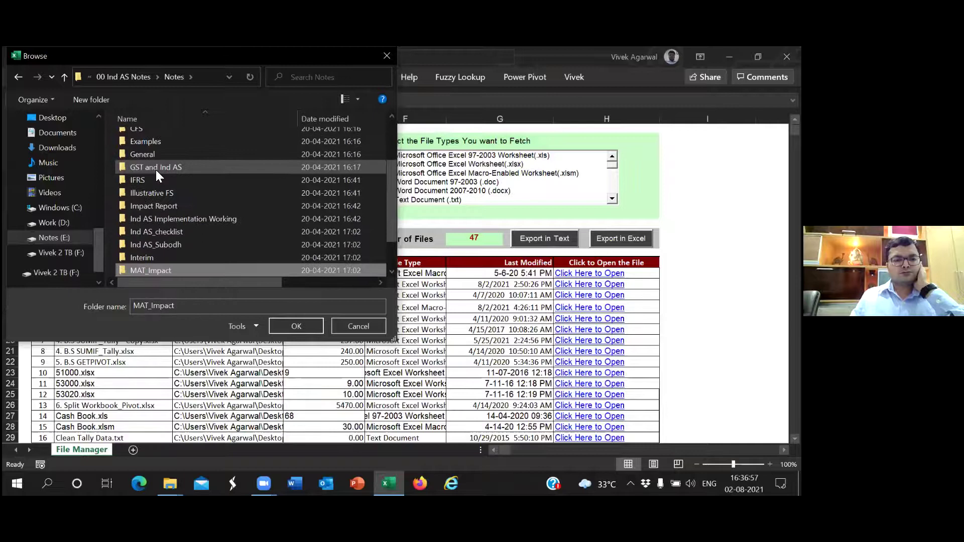
{"action": "key", "text": "Up"}
{"action": "key", "text": "Up"}
{"action": "key", "text": "Up"}
{"action": "key", "text": "Return"}
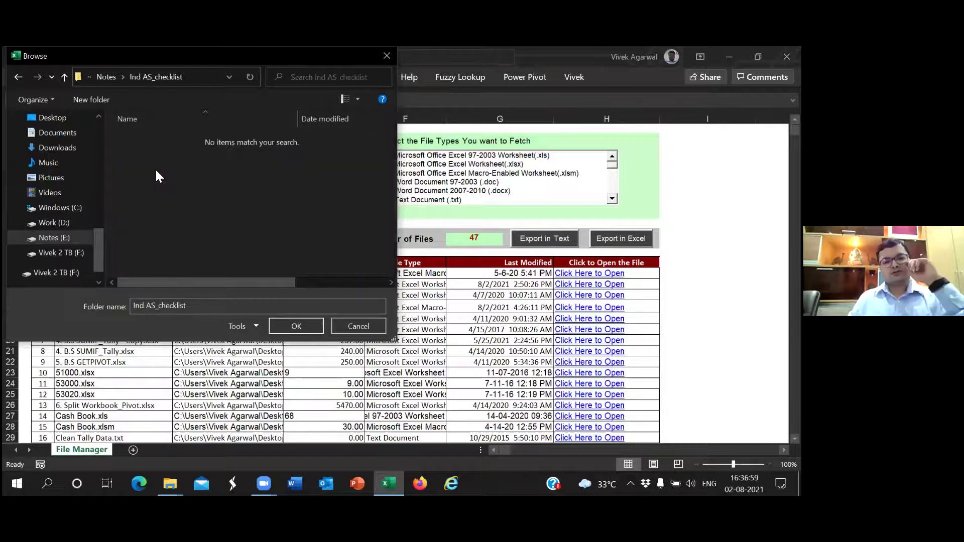
{"action": "left_click", "coordinate": [285, 326]}
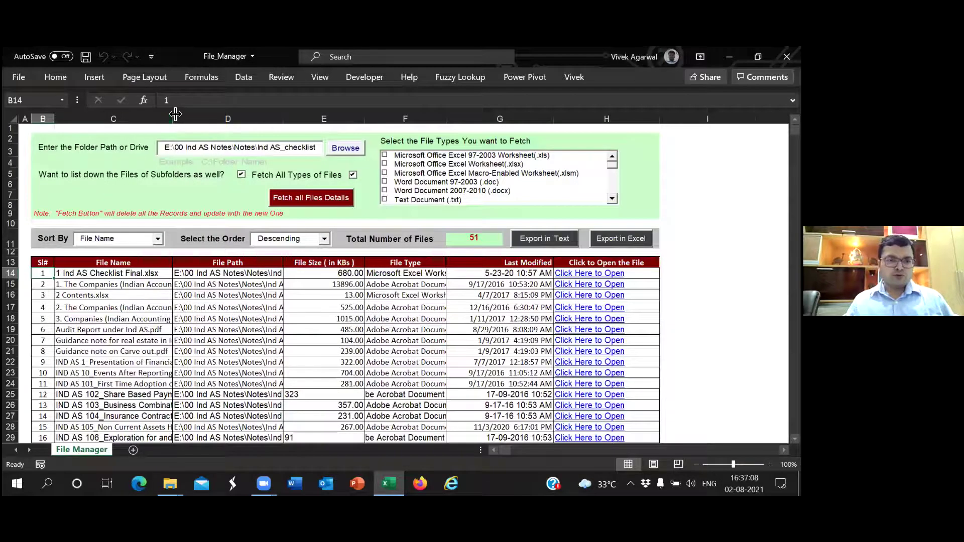
{"action": "double_click", "coordinate": [173, 116]}
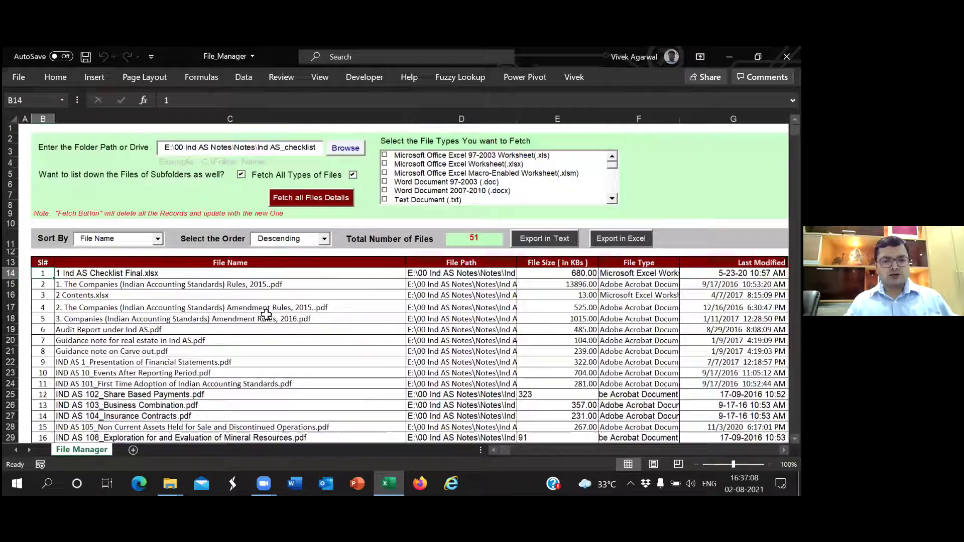
Step: Narrow column C so the 'Click Here to Open' link column fits beside the file names
{"action": "left_click", "coordinate": [270, 321]}
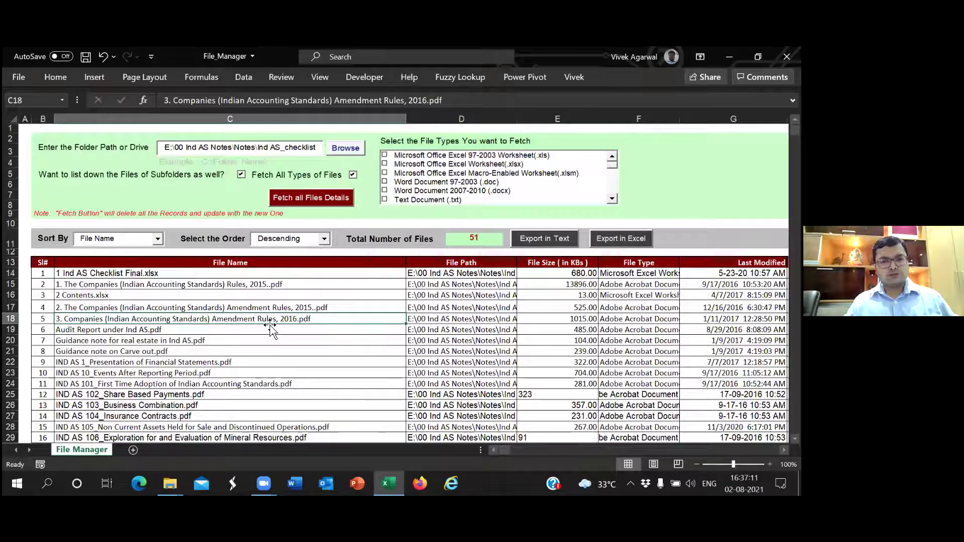
{"action": "left_click_drag", "start_coordinate": [287, 118], "coordinate": [281, 119]}
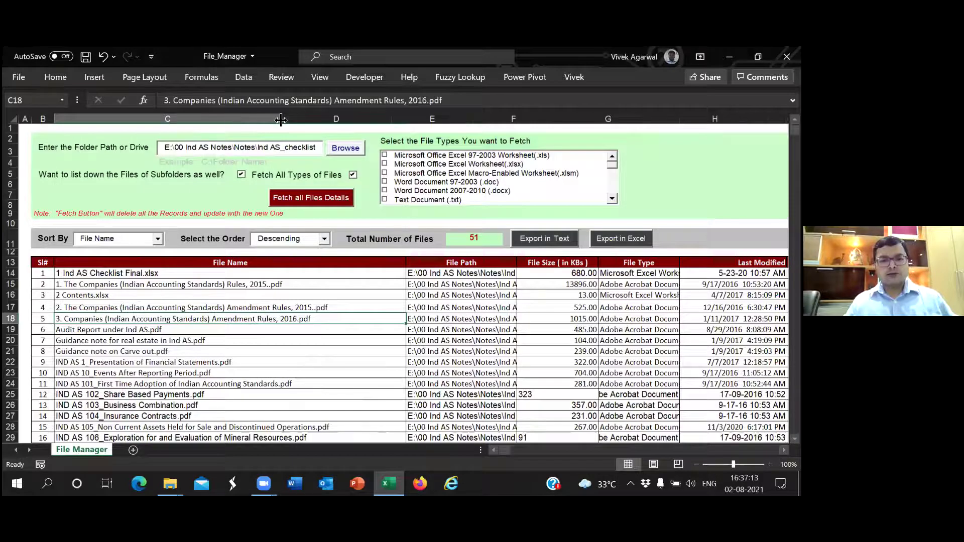
{"action": "key", "text": "Up"}
{"action": "key", "text": "Up"}
{"action": "key", "text": "Up"}
{"action": "key", "text": "Right"}
{"action": "key", "text": "Right"}
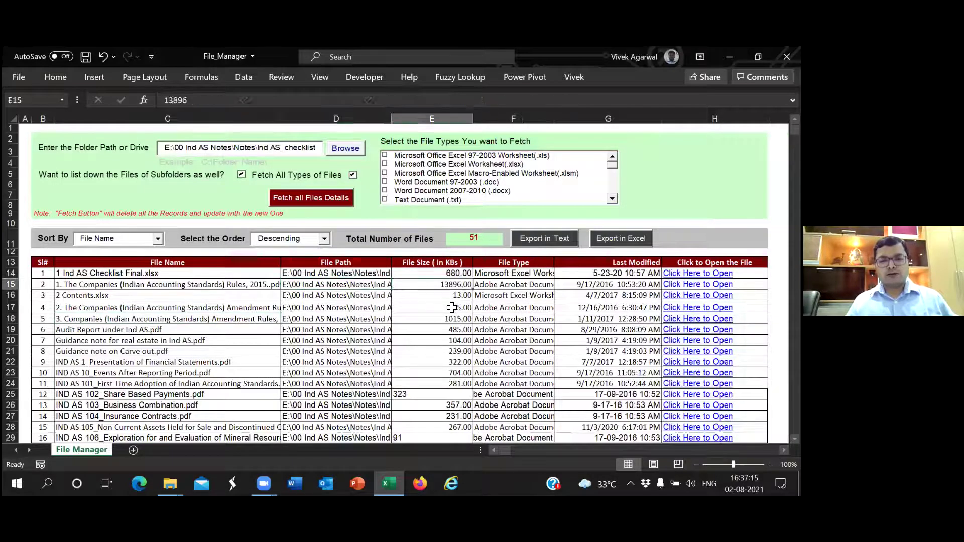
{"action": "key", "text": "Right"}
{"action": "key", "text": "Right"}
{"action": "key", "text": "Right"}
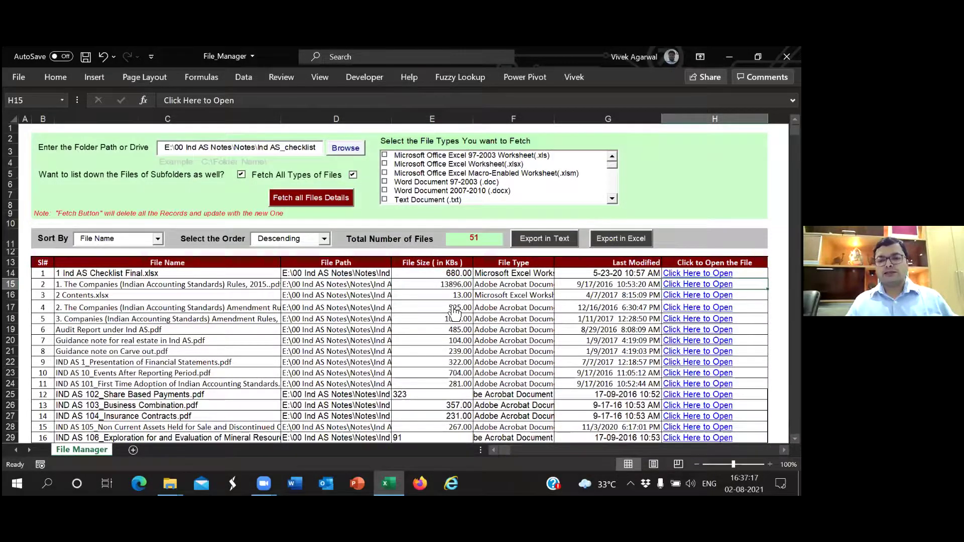
{"action": "scroll", "coordinate": [455, 313], "scroll_direction": "right", "scroll_amount": 3}
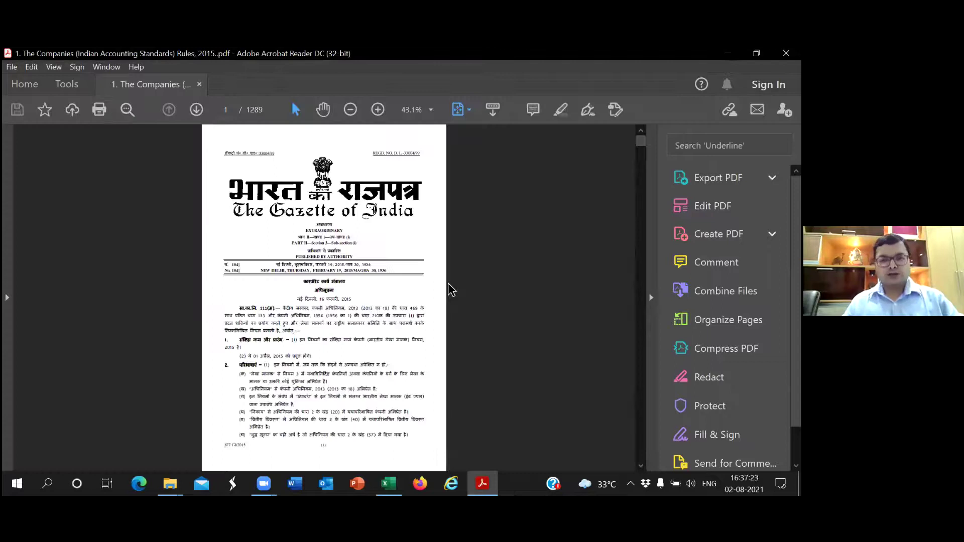
Step: Close Acrobat and view the IND AS 115 PDF from its link in the list
{"action": "left_click", "coordinate": [786, 53]}
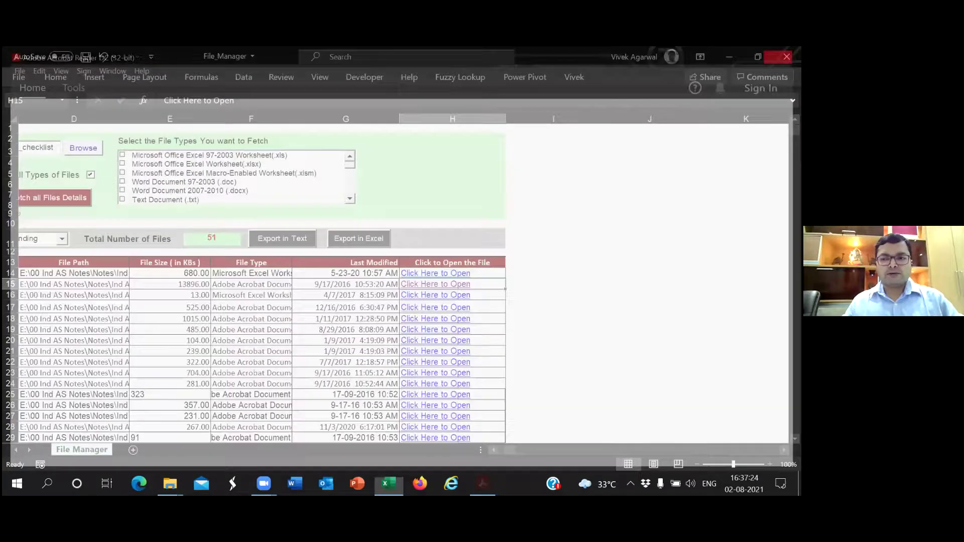
{"action": "scroll", "coordinate": [442, 244], "scroll_direction": "down", "scroll_amount": 10}
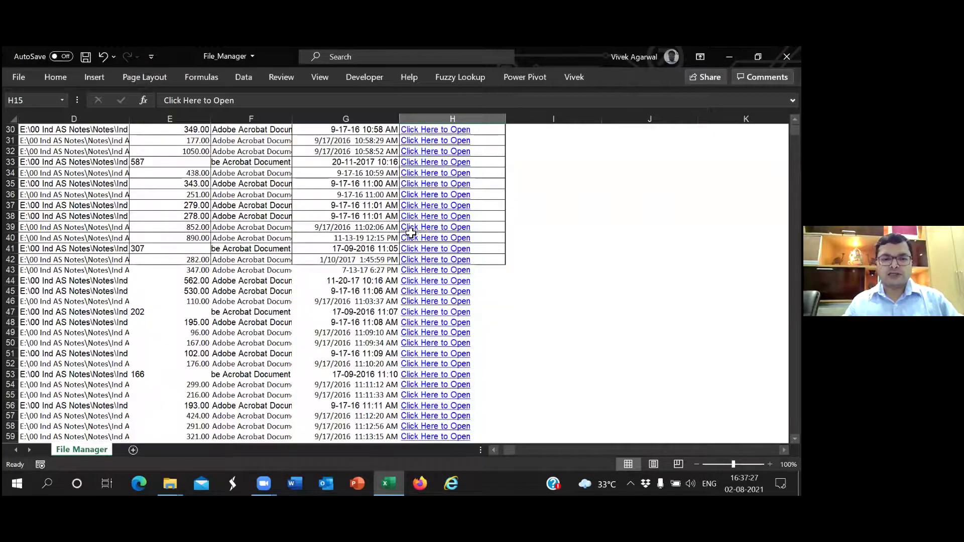
{"action": "left_click", "coordinate": [414, 226]}
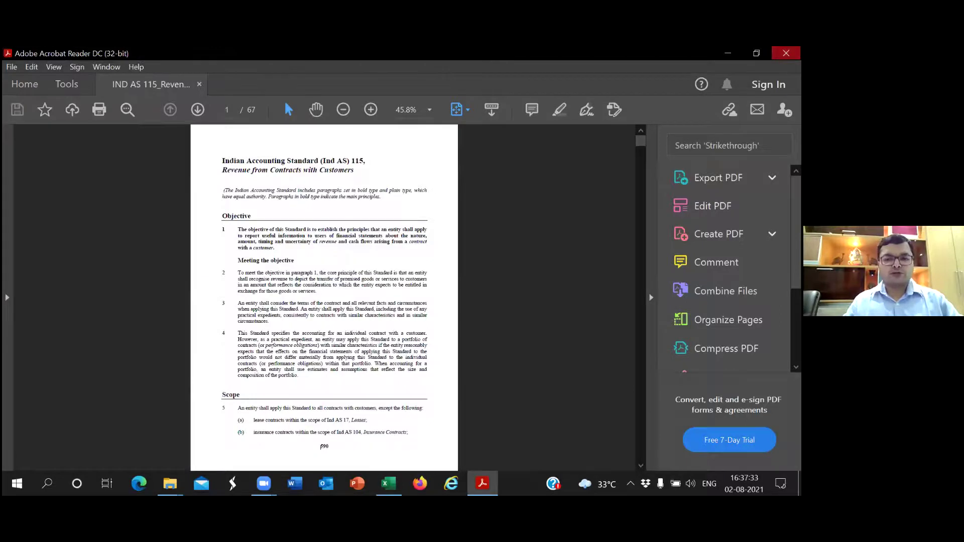
{"action": "key", "text": "alt+F4"}
Step: View the IND AS 111 Joint Arrangements PDF, then close it
{"action": "left_click", "coordinate": [436, 184]}
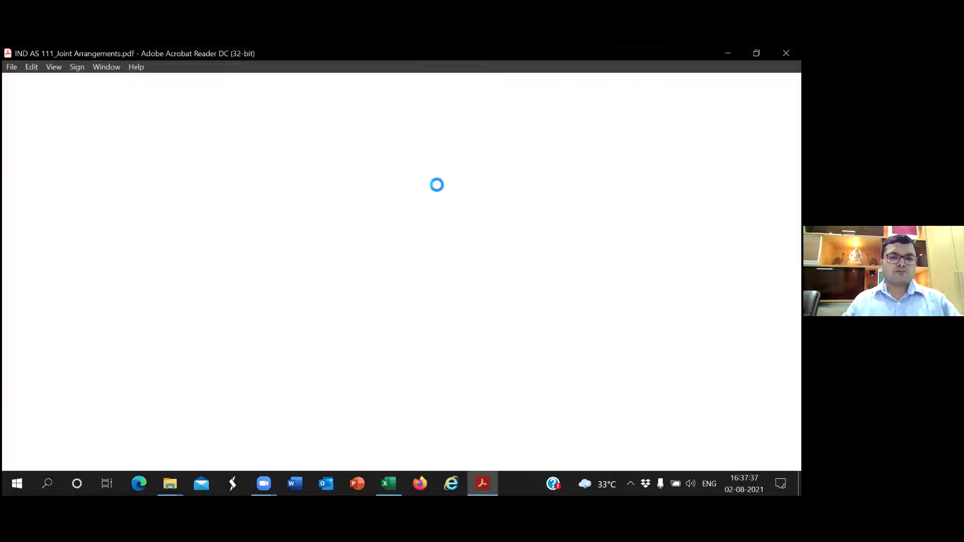
{"action": "key", "text": "ctrl+6"}
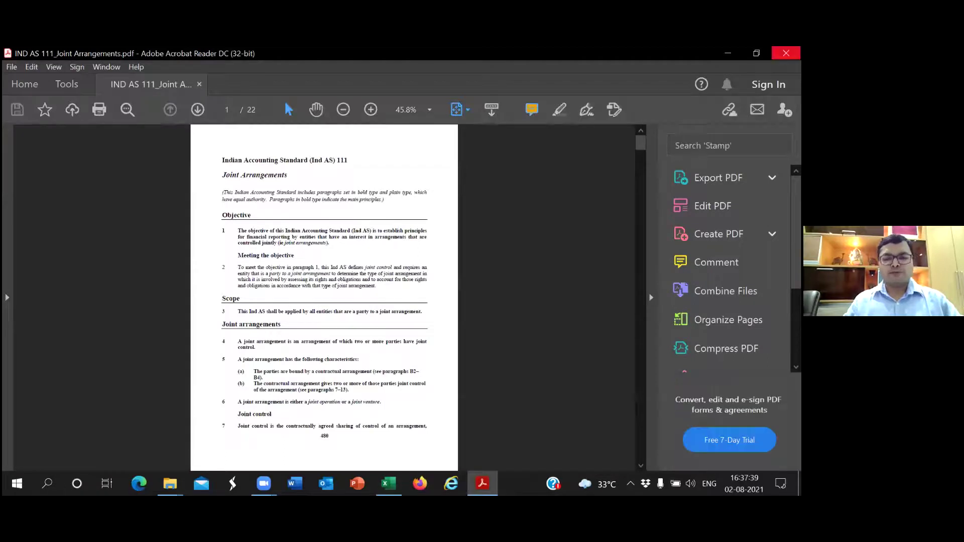
{"action": "key", "text": "alt+F4"}
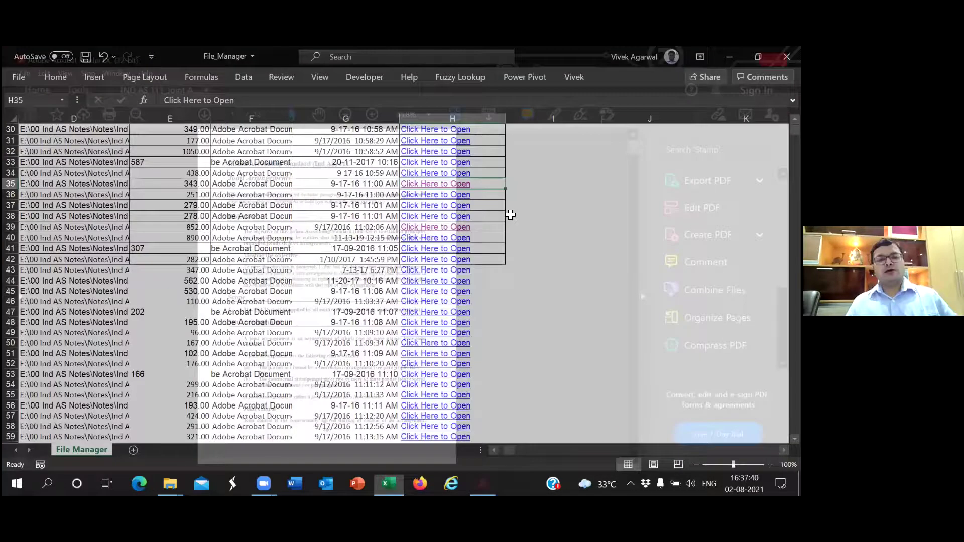
Step: Copy the whole file list table onto a new sheet, keeping source formatting
{"action": "left_click", "coordinate": [510, 215]}
{"action": "key", "text": "Home"}
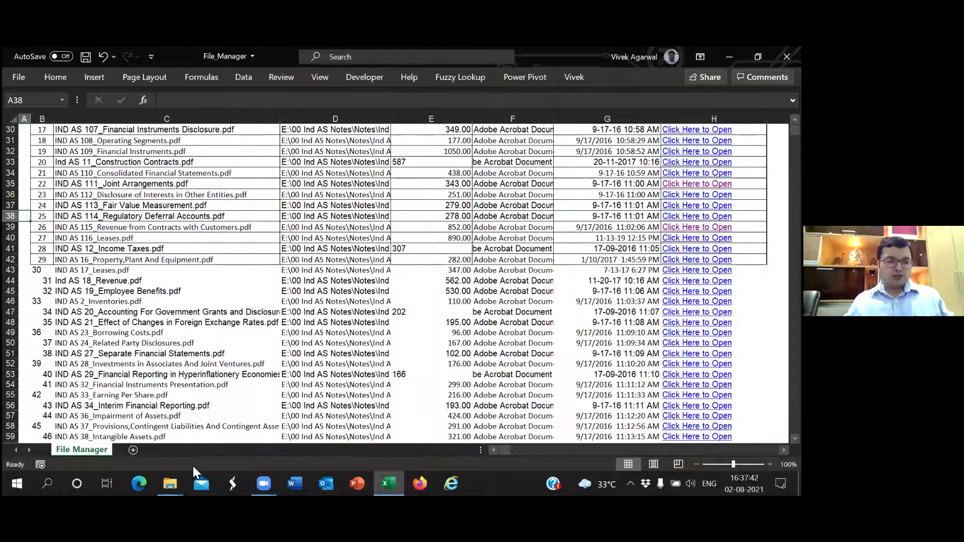
{"action": "key", "text": "ctrl+a"}
{"action": "key", "text": "ctrl+c"}
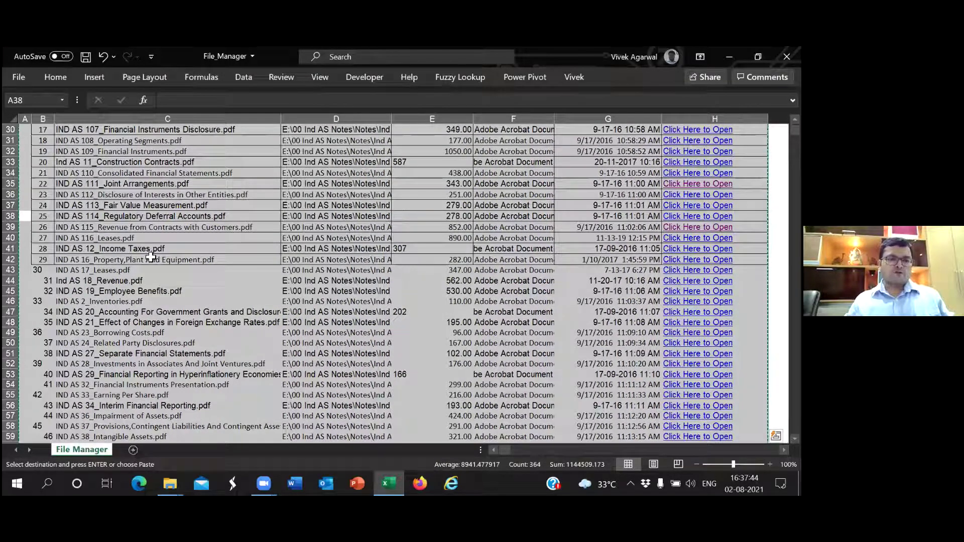
{"action": "key", "text": "shift+F11"}
{"action": "key", "text": "ctrl+alt+v"}
{"action": "key", "text": "t"}
{"action": "key", "text": "Return"}
{"action": "key", "text": "ctrl+z"}
{"action": "key", "text": "ctrl+z"}
{"action": "key", "text": "ctrl+v"}
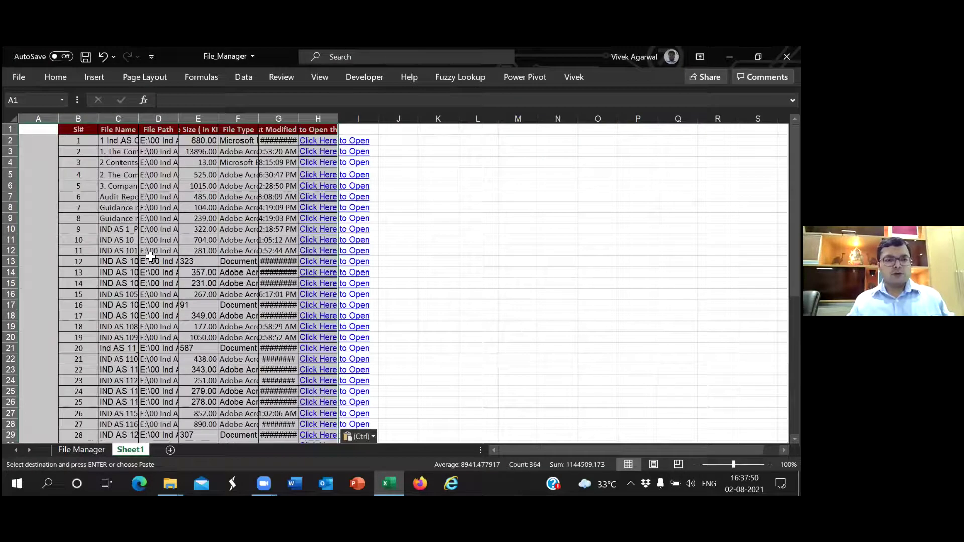
Step: Delete the File Path, File Size and Last Modified columns, autofitting File Type
{"action": "key", "text": "Right"}
{"action": "key", "text": "Right"}
{"action": "key", "text": "Right"}
{"action": "key", "text": "ctrl+space"}
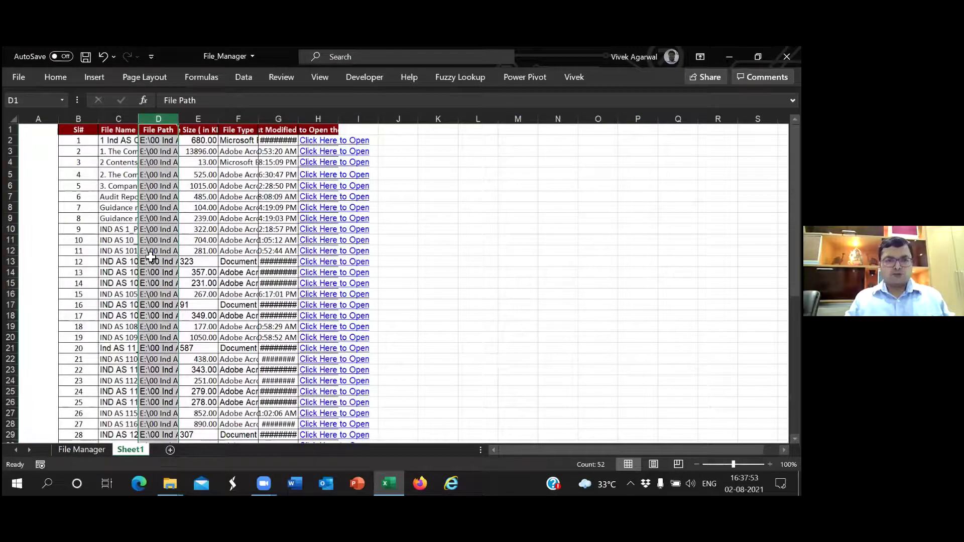
{"action": "key", "text": "ctrl+minus"}
{"action": "key", "text": "ctrl+minus"}
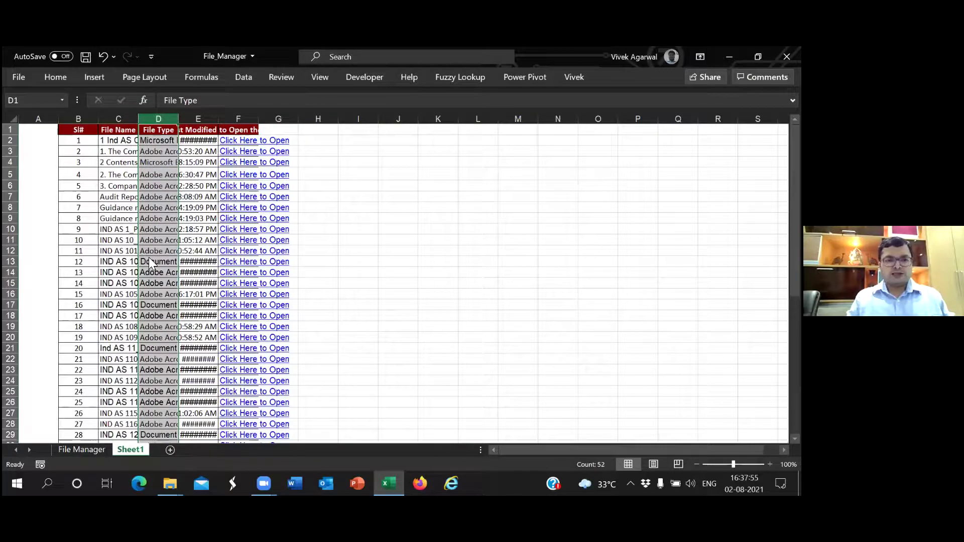
{"action": "key", "text": "alt+h"}
{"action": "key", "text": "o"}
{"action": "key", "text": "i"}
{"action": "key", "text": "Right"}
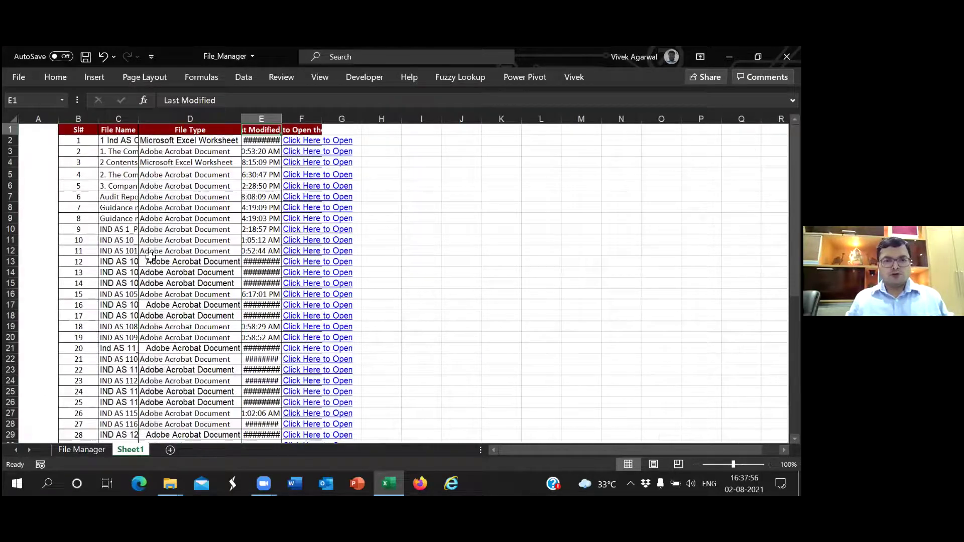
{"action": "key", "text": "ctrl+space"}
{"action": "key", "text": "ctrl+minus"}
{"action": "key", "text": "Left"}
Step: Select the table B1:E52 from its header row for filtering
{"action": "key", "text": "Left"}
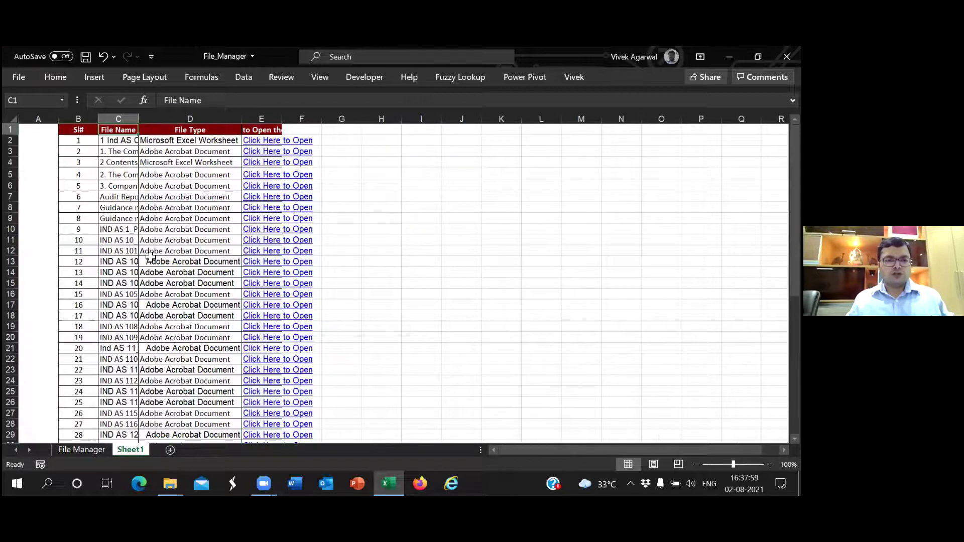
Step: Autofit the column widths of the table B1:E52
{"action": "key", "text": "ctrl+a"}
{"action": "scroll", "coordinate": [151, 257], "scroll_direction": "down", "scroll_amount": 5}
{"action": "scroll", "coordinate": [150, 257], "scroll_direction": "down", "scroll_amount": 3}
{"action": "key", "text": "alt+h"}
{"action": "key", "text": "o"}
{"action": "key", "text": "i"}
{"action": "key", "text": "Down"}
{"action": "key", "text": "Down"}
{"action": "key", "text": "Down"}
{"action": "key", "text": "Down"}
{"action": "key", "text": "Right"}
{"action": "key", "text": "Right"}
{"action": "key", "text": "Up"}
{"action": "key", "text": "Up"}
{"action": "key", "text": "Left"}
{"action": "key", "text": "Up"}
{"action": "key", "text": "Up"}
{"action": "key", "text": "Left"}
{"action": "key", "text": "Left"}
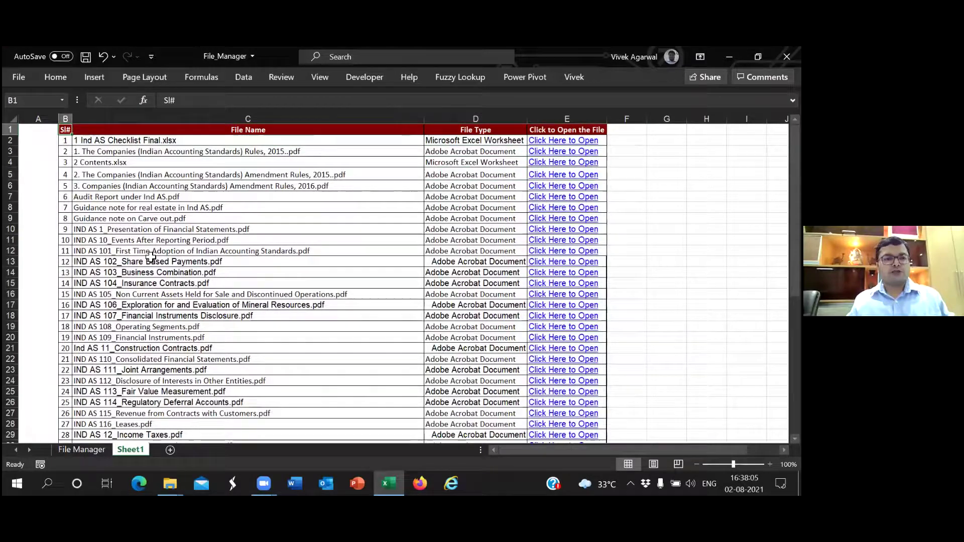
{"action": "key", "text": "ctrl+shift+Right"}
{"action": "key", "text": "ctrl+shift+Down"}
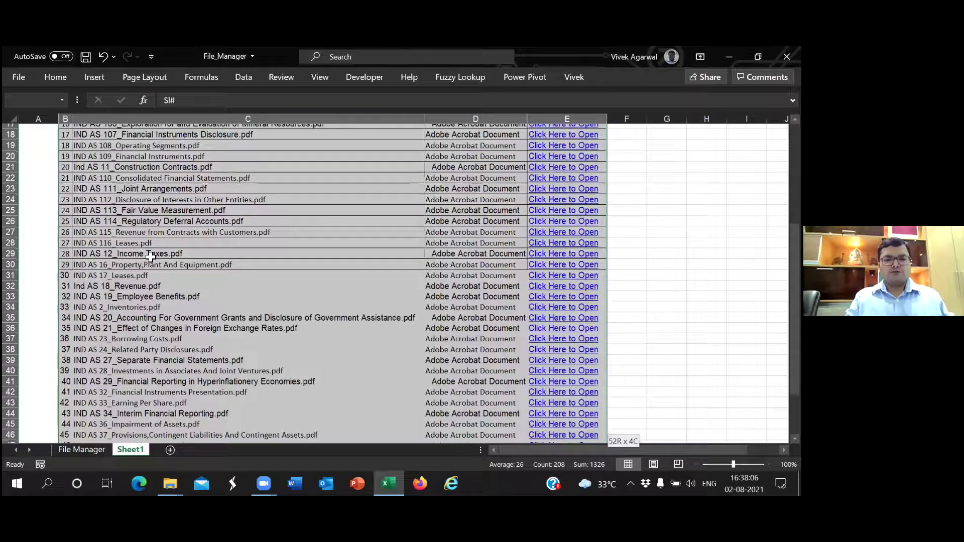
{"action": "key", "text": "alt+d"}
Step: Add filters and filter File Type to show only Microsoft Excel Worksheet files
{"action": "key", "text": "f"}
{"action": "key", "text": "f"}
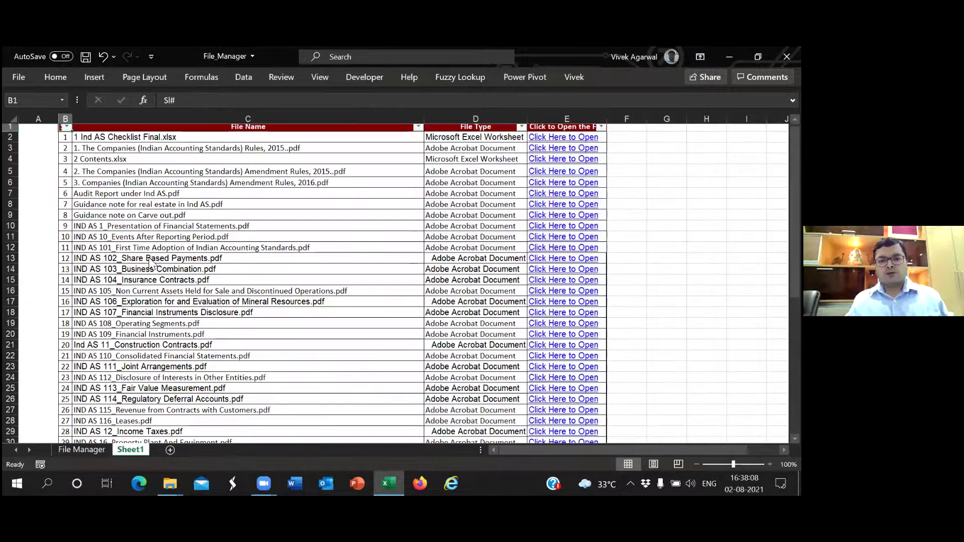
{"action": "key", "text": "Right"}
{"action": "key", "text": "Right"}
{"action": "key", "text": "alt+Down"}
{"action": "key", "text": "Down"}
{"action": "key", "text": "Down"}
{"action": "key", "text": "Down"}
{"action": "key", "text": "Down"}
{"action": "key", "text": "space"}
{"action": "key", "text": "Down"}
{"action": "key", "text": "space"}
{"action": "key", "text": "space"}
{"action": "key", "text": "Down"}
{"action": "key", "text": "space"}
{"action": "key", "text": "Up"}
{"action": "key", "text": "Return"}
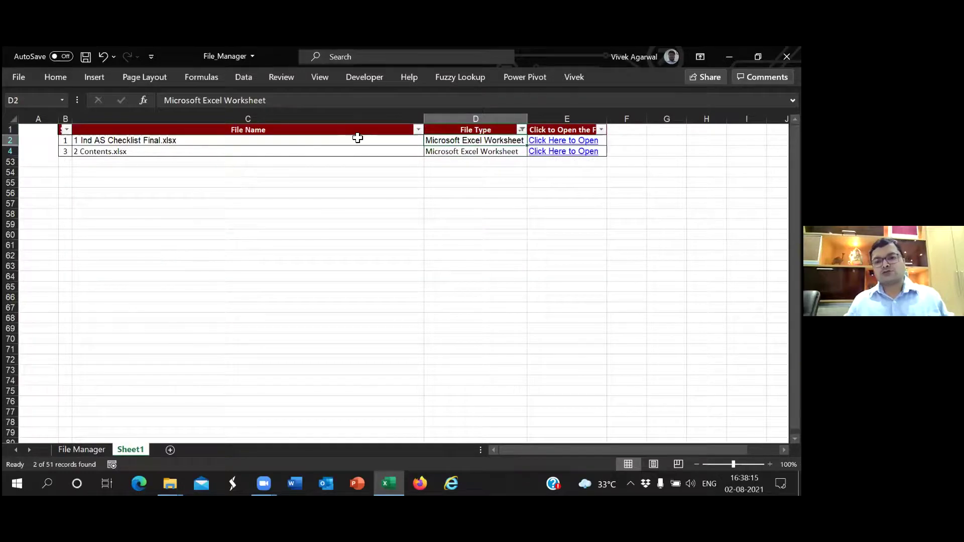
Step: Switch the File Type filter to Adobe Acrobat Document (49 of 51) and narrow File Name
{"action": "key", "text": "Up"}
{"action": "key", "text": "alt+Down"}
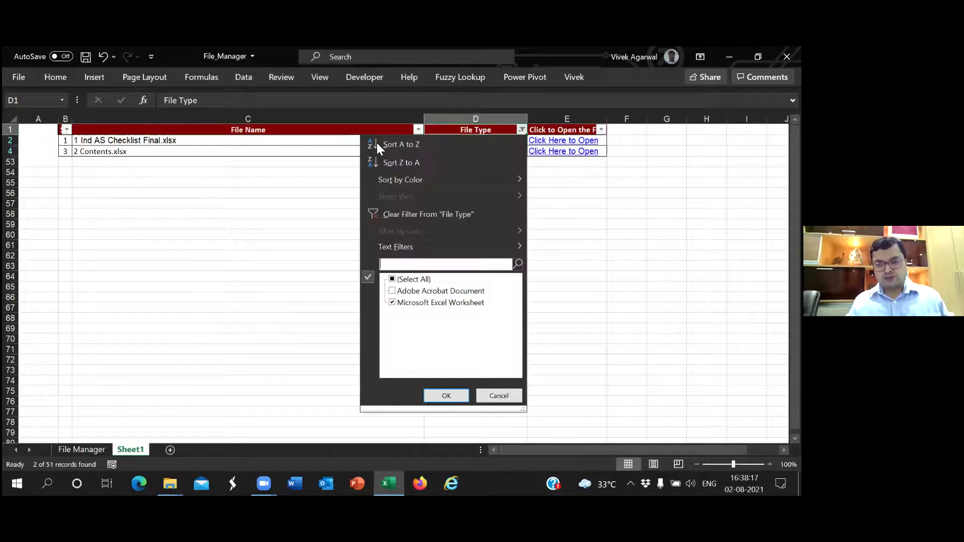
{"action": "left_click", "coordinate": [377, 144]}
{"action": "key", "text": "Down"}
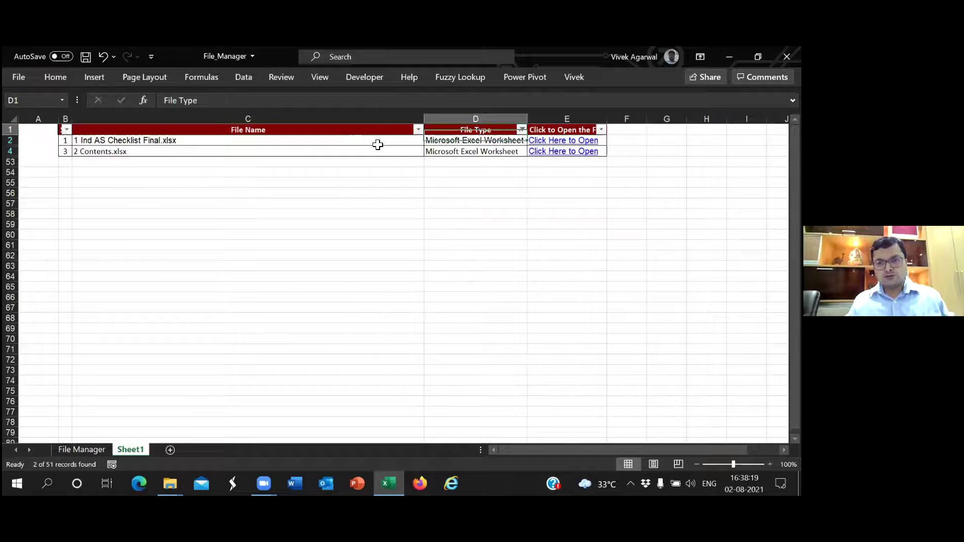
{"action": "key", "text": "Down"}
{"action": "key", "text": "Up"}
{"action": "key", "text": "Up"}
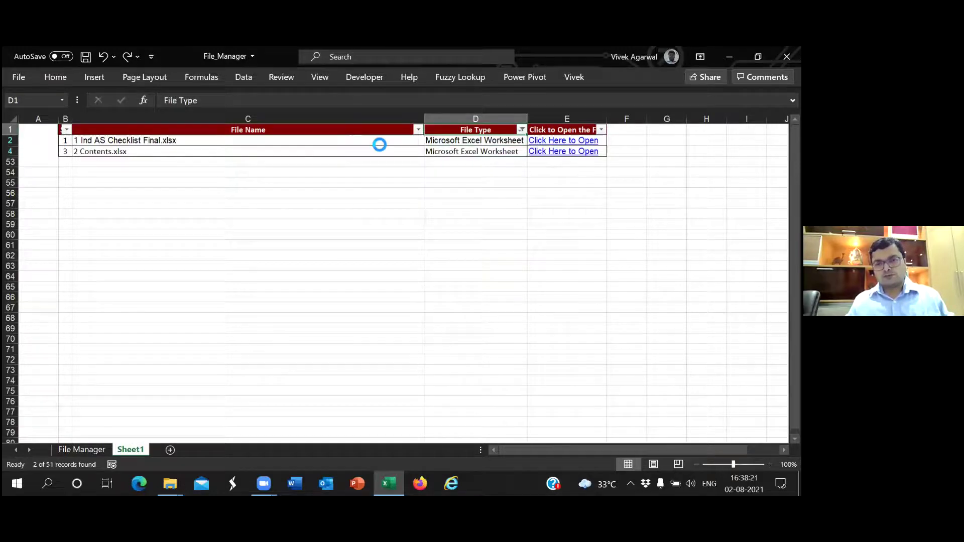
{"action": "key", "text": "alt+Down"}
{"action": "key", "text": "Down"}
{"action": "key", "text": "space"}
{"action": "key", "text": "Down"}
{"action": "key", "text": "space"}
{"action": "key", "text": "Return"}
{"action": "key", "text": "Down"}
{"action": "key", "text": "Down"}
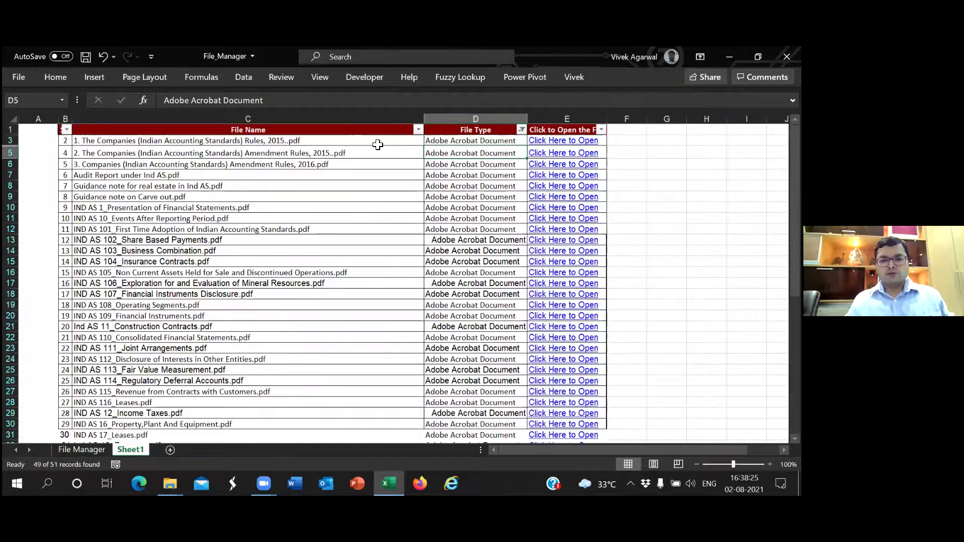
{"action": "key", "text": "ctrl+a"}
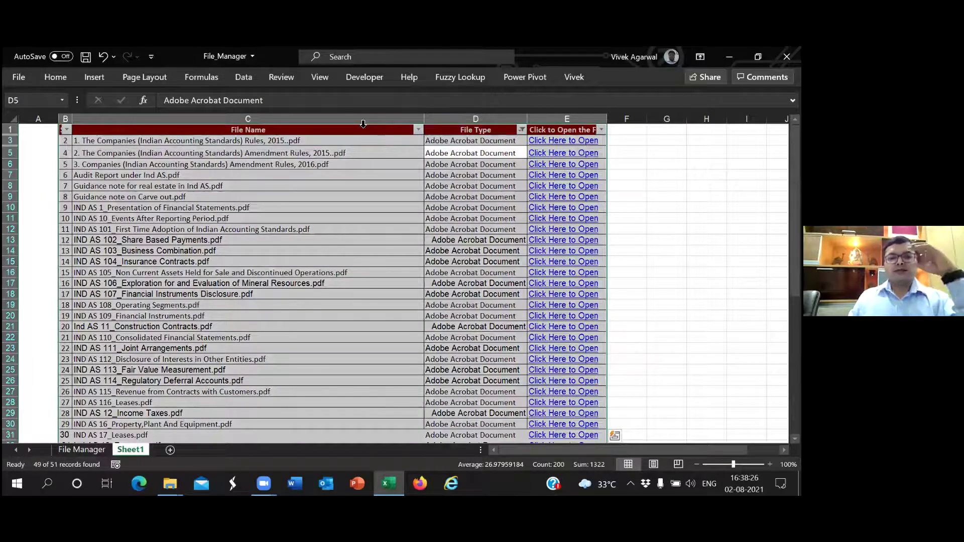
{"action": "left_click_drag", "start_coordinate": [425, 115], "coordinate": [285, 131]}
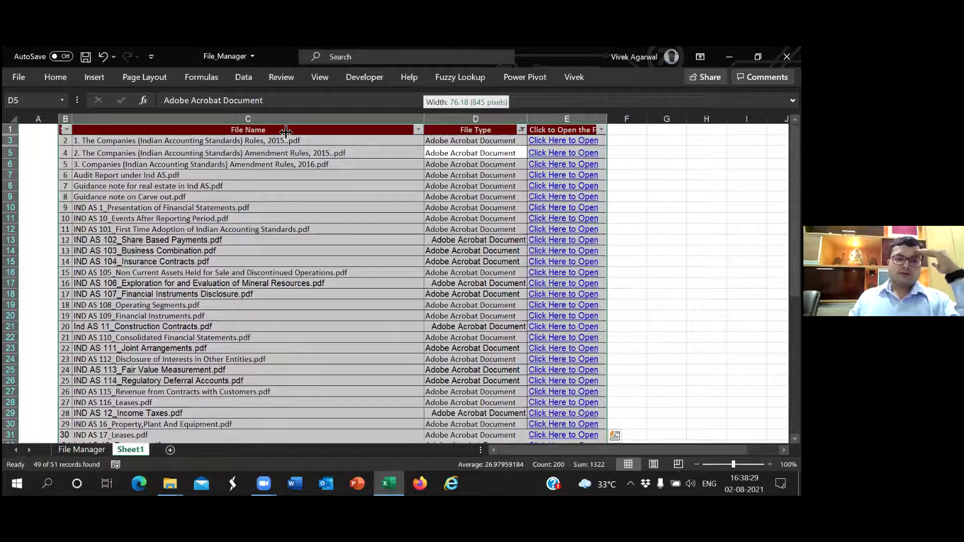
{"action": "left_click", "coordinate": [124, 261]}
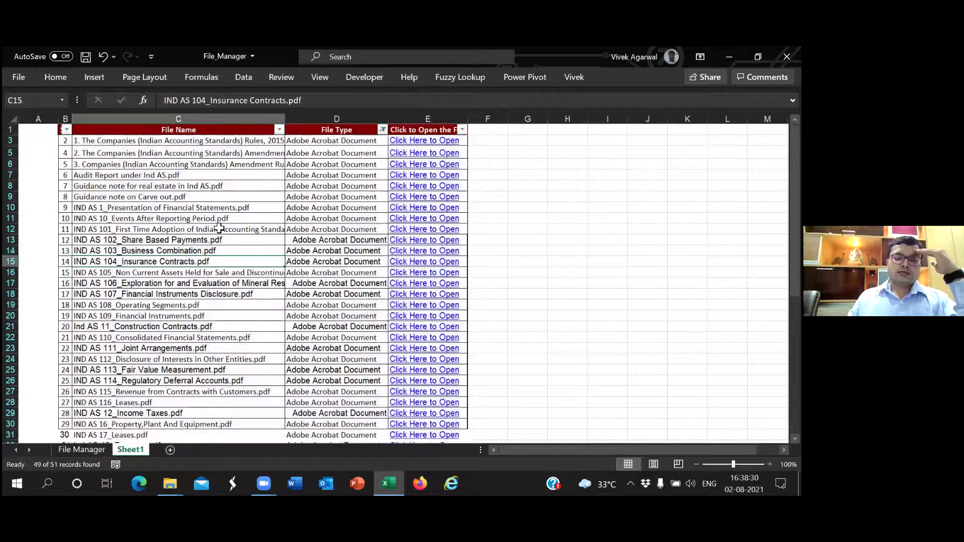
{"action": "left_click", "coordinate": [437, 240]}
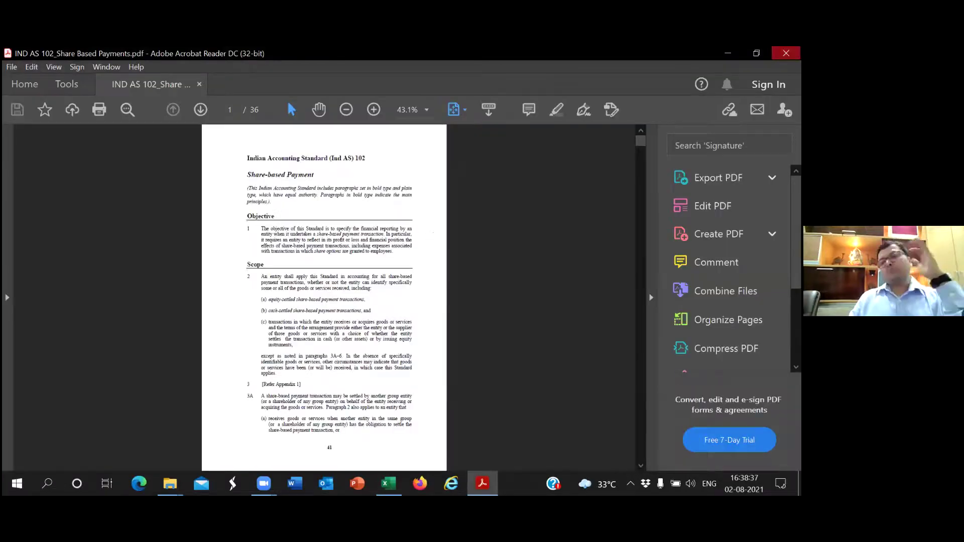
{"action": "key", "text": "alt+F4"}
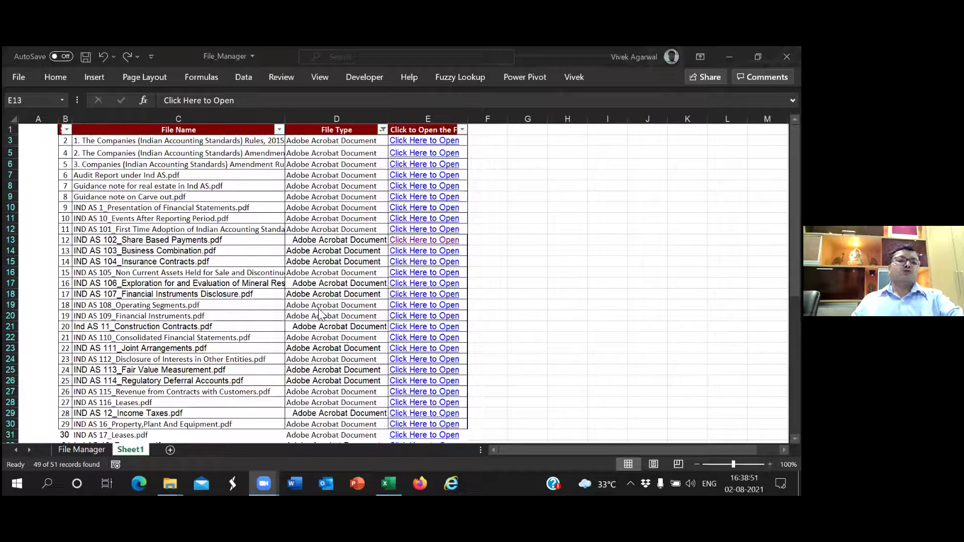
{"action": "left_click", "coordinate": [80, 452]}
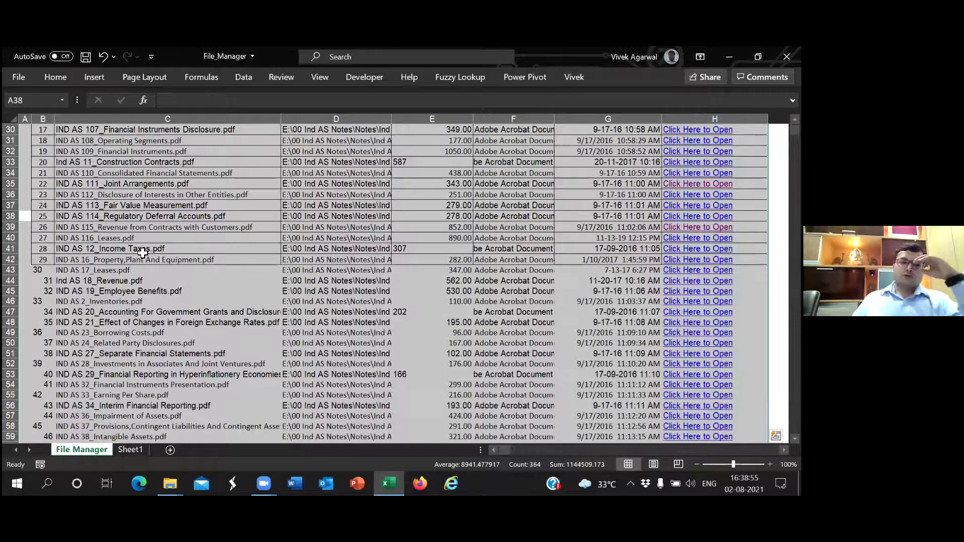
{"action": "left_click", "coordinate": [143, 253]}
{"action": "key", "text": "ctrl+Up"}
{"action": "key", "text": "ctrl+Up"}
{"action": "key", "text": "ctrl+Up"}
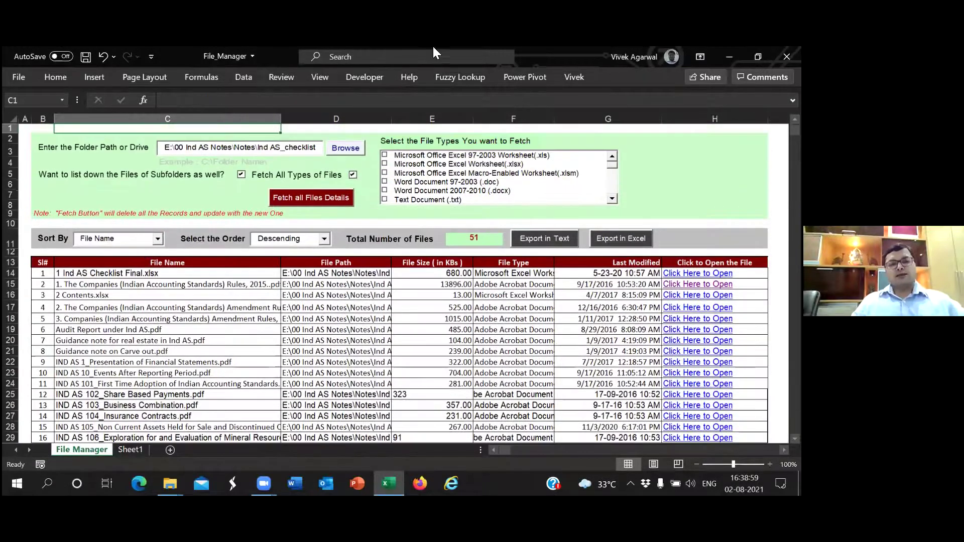
{"action": "left_click", "coordinate": [351, 153]}
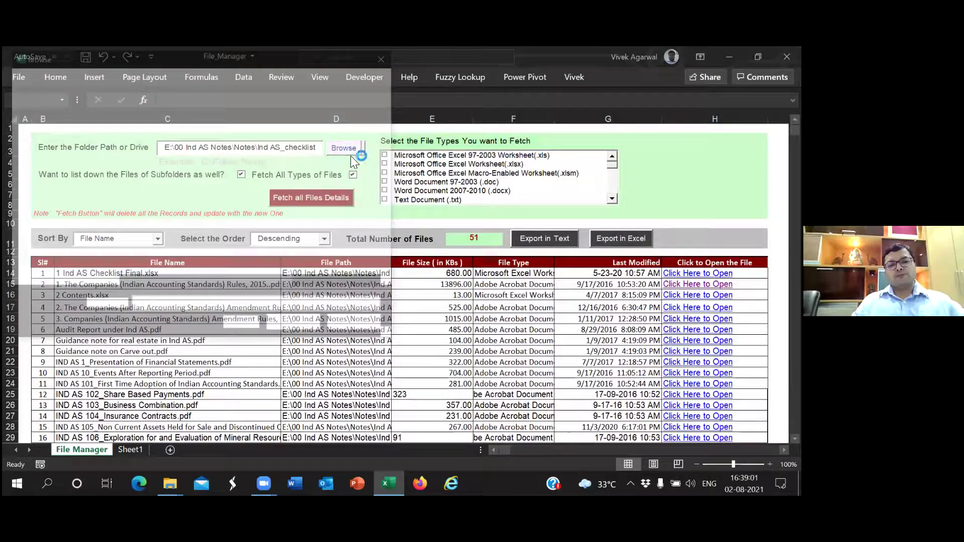
{"action": "left_click", "coordinate": [299, 325]}
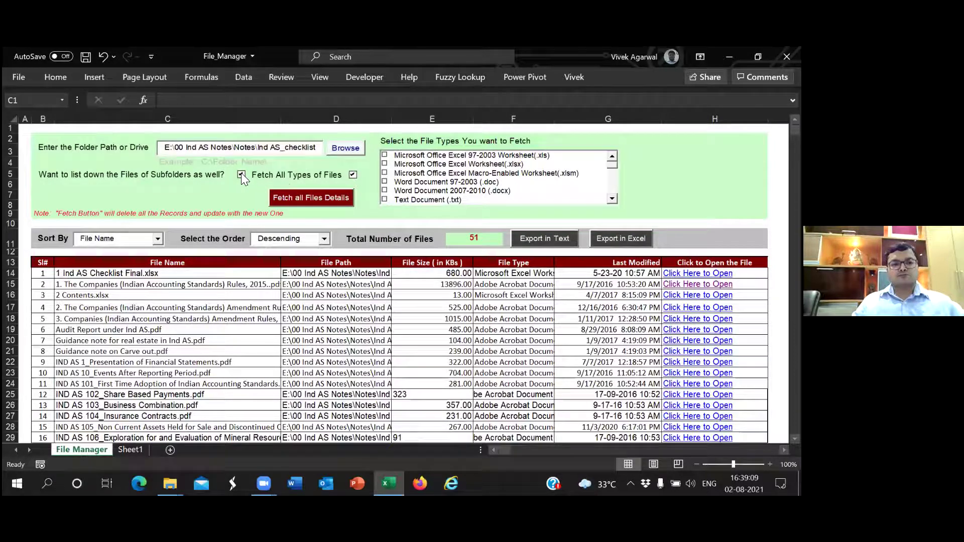
{"action": "left_click", "coordinate": [384, 168]}
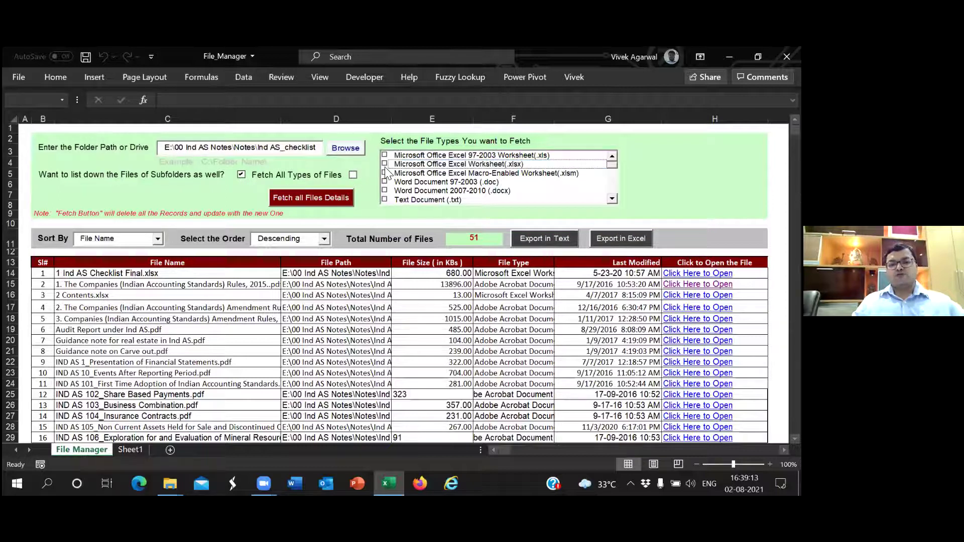
{"action": "left_click", "coordinate": [353, 175]}
{"action": "left_click", "coordinate": [341, 196]}
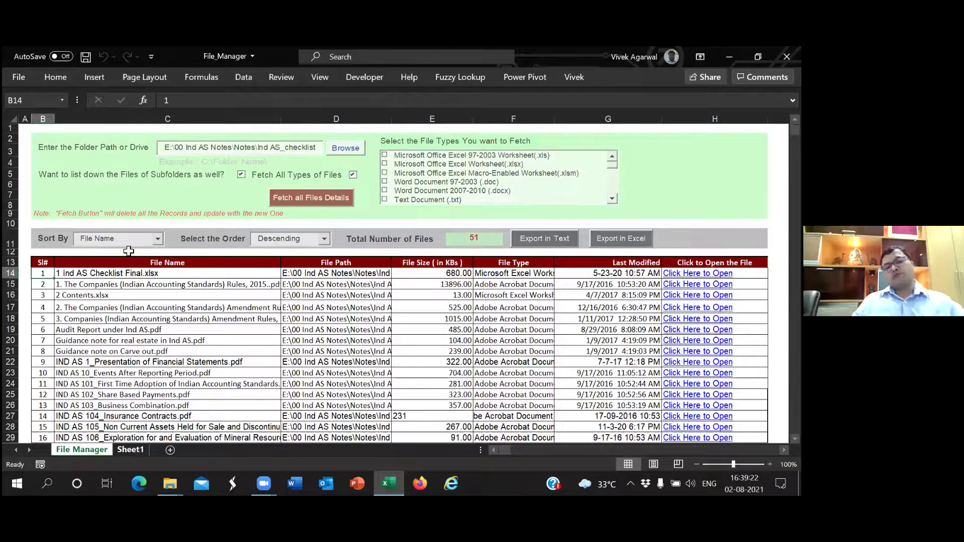
{"action": "key", "text": "ctrl+Page_Down"}
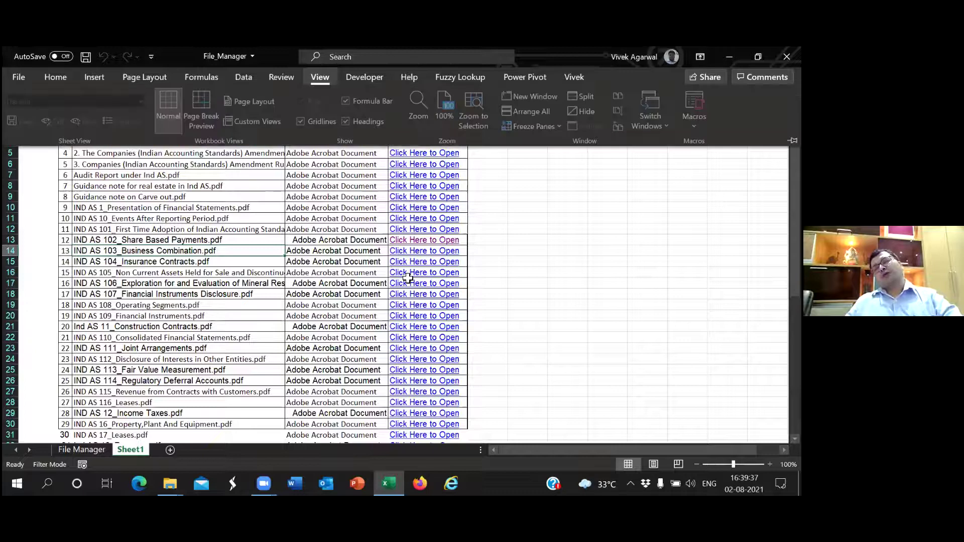
Step: Close File_Manager with Alt+F4, connecting to the vzonal Wi-Fi automatically meanwhile
{"action": "key", "text": "alt+F4"}
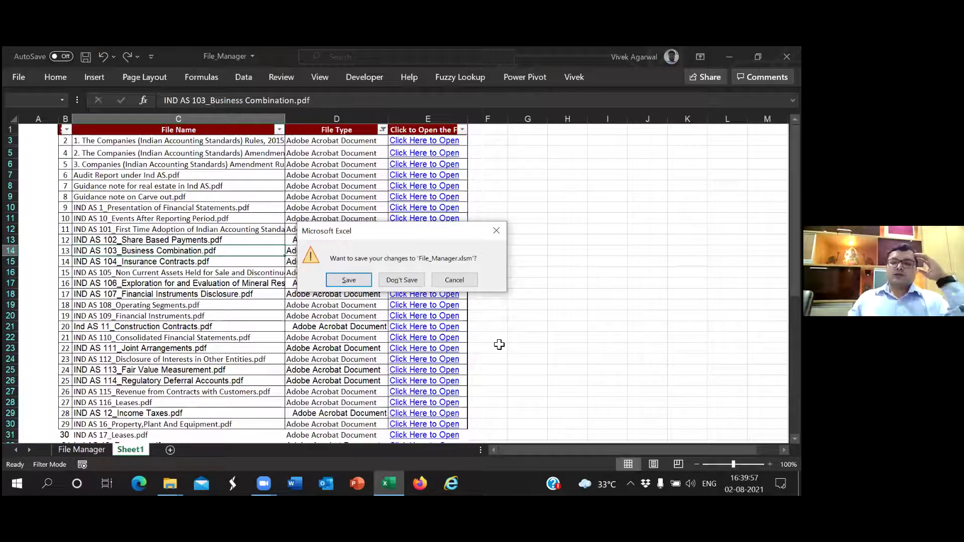
{"action": "left_click", "coordinate": [630, 483]}
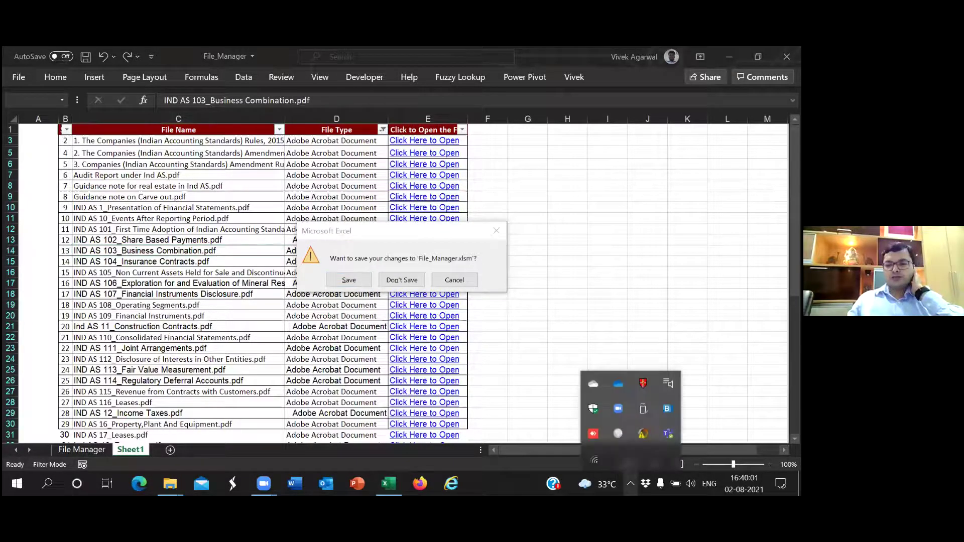
{"action": "left_click", "coordinate": [597, 461]}
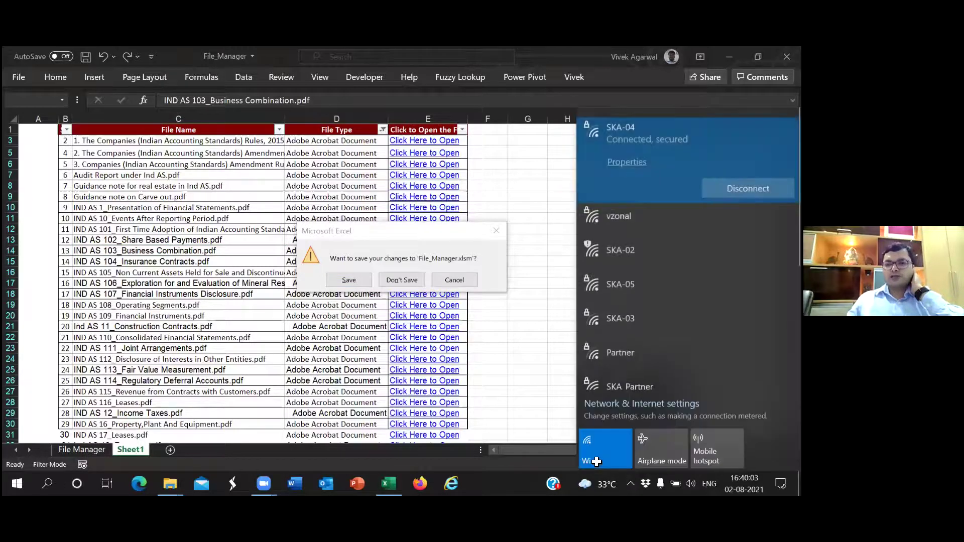
{"action": "left_click", "coordinate": [653, 214]}
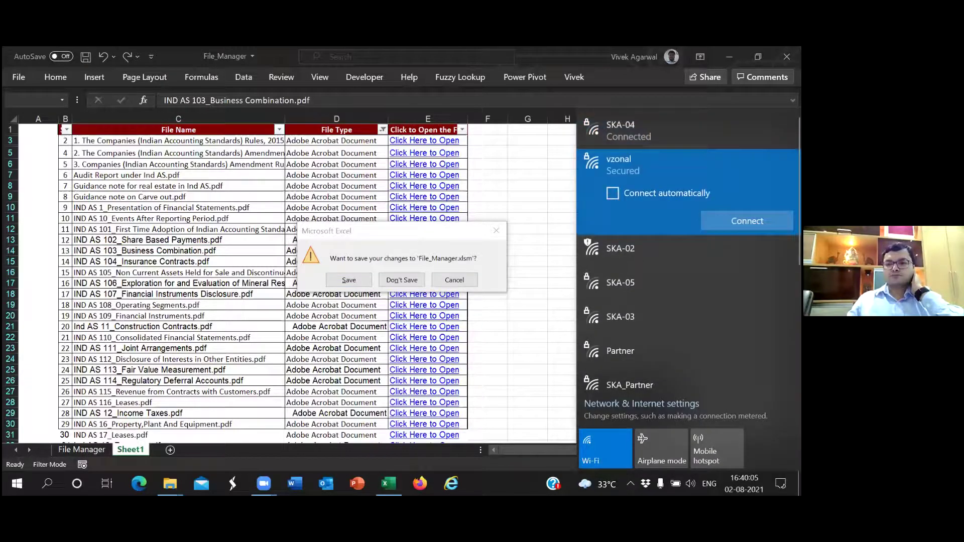
{"action": "left_click", "coordinate": [613, 193]}
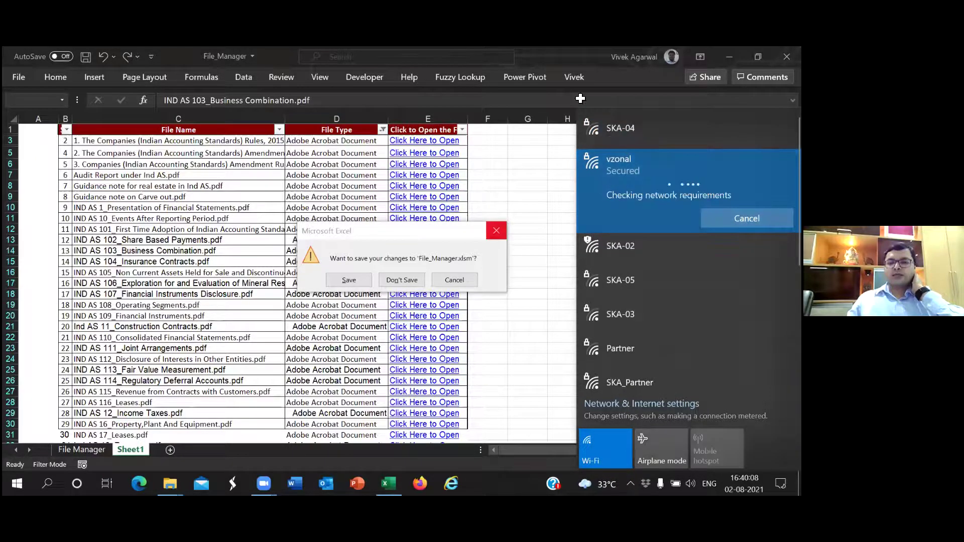
{"action": "left_click", "coordinate": [497, 231]}
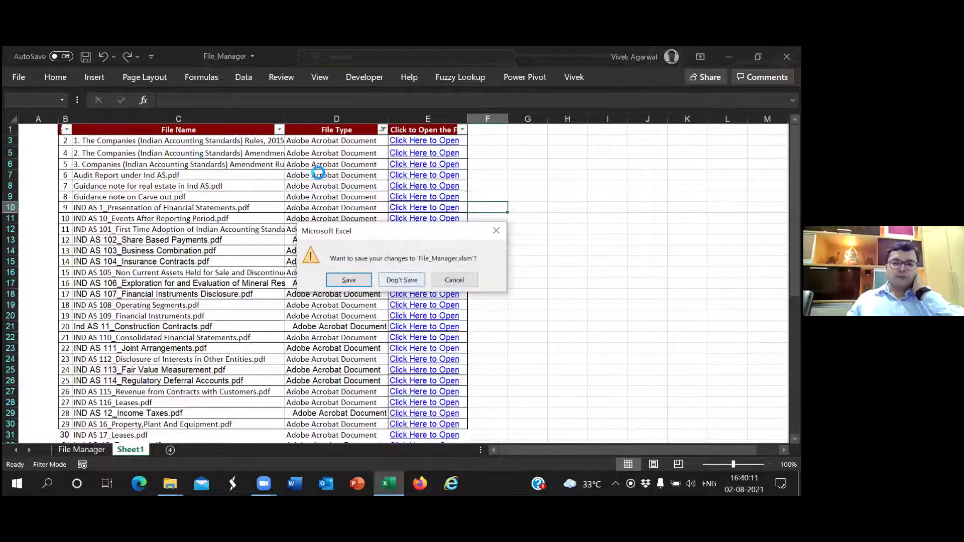
{"action": "left_click", "coordinate": [406, 276]}
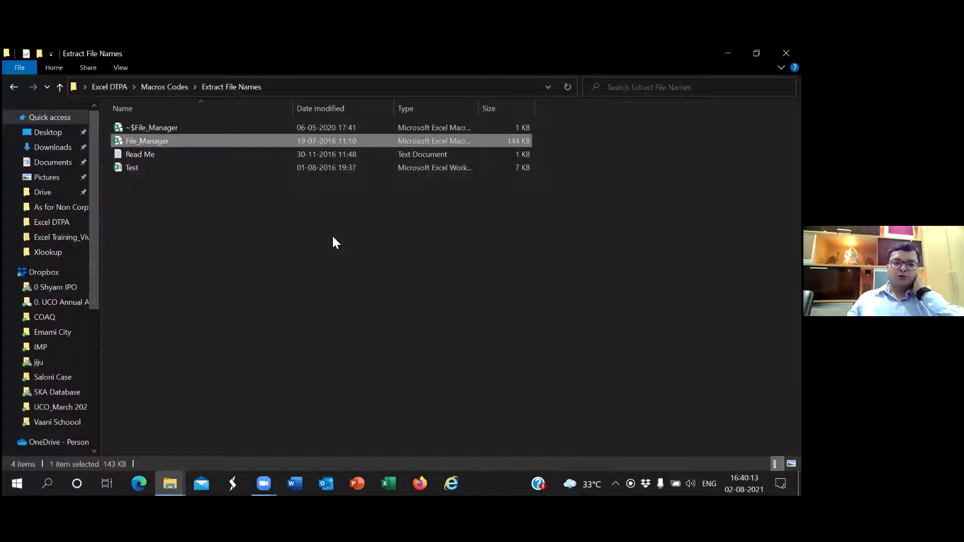
Step: Go up to Macros Codes, then open New Microsoft Excel Worksheet from the desktop
{"action": "key", "text": "alt+Up"}
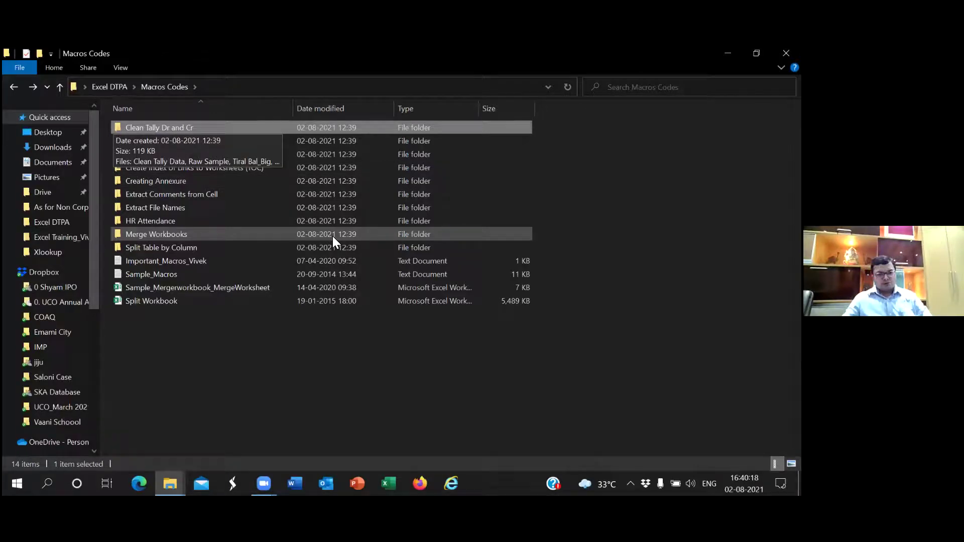
{"action": "key", "text": "Down"}
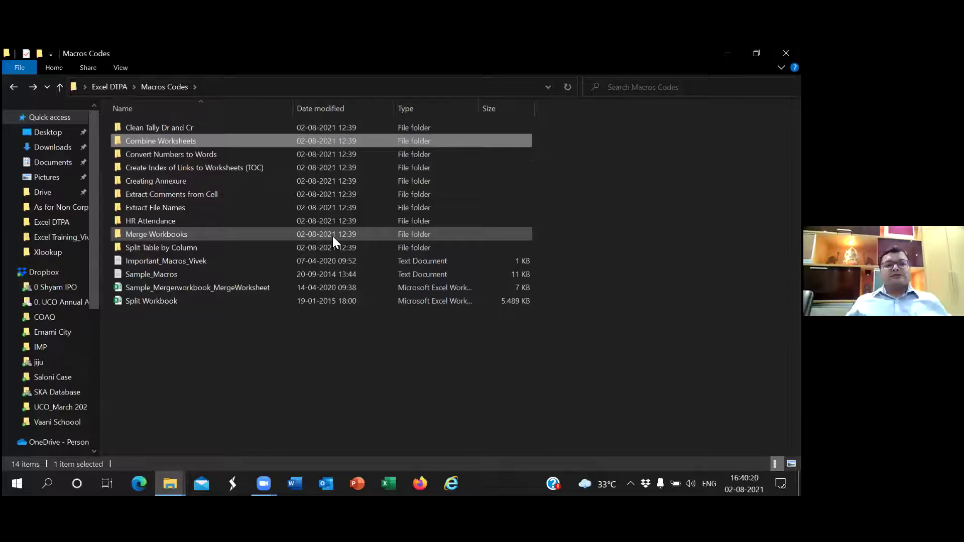
{"action": "key", "text": "Down"}
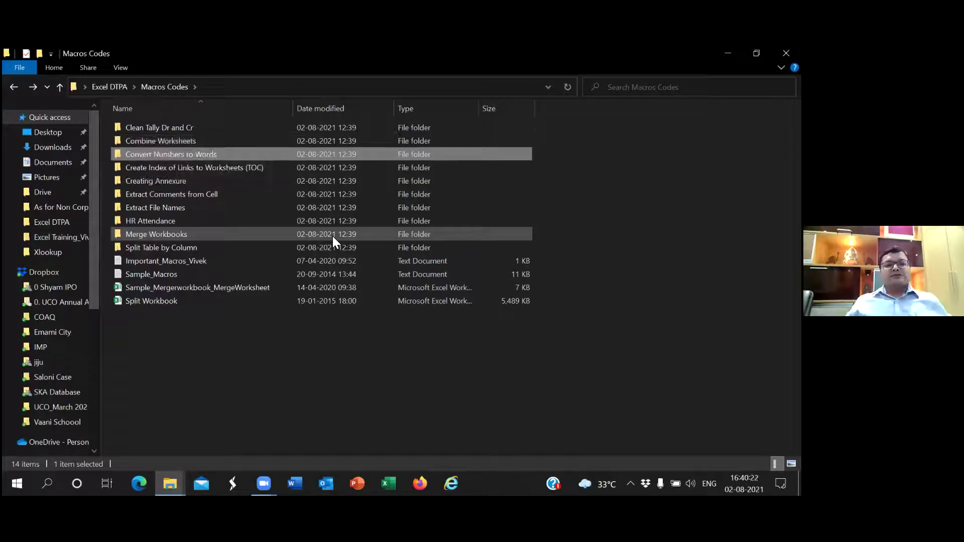
{"action": "key", "text": "Down"}
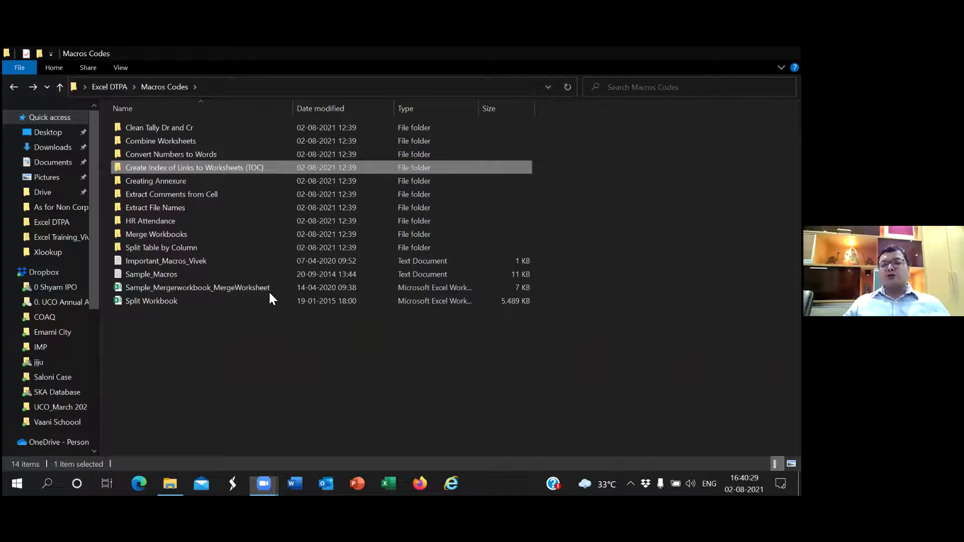
{"action": "key", "text": "super+d"}
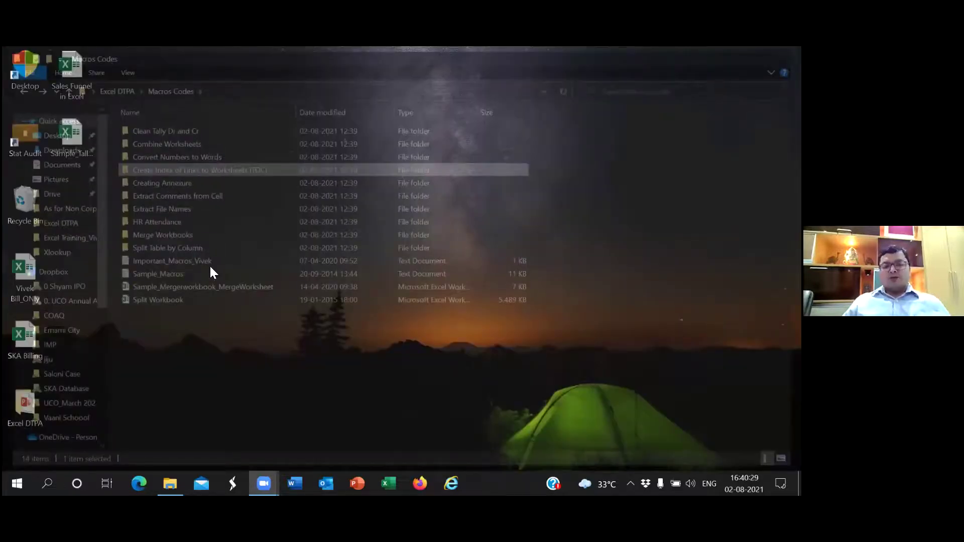
{"action": "double_click", "coordinate": [211, 269]}
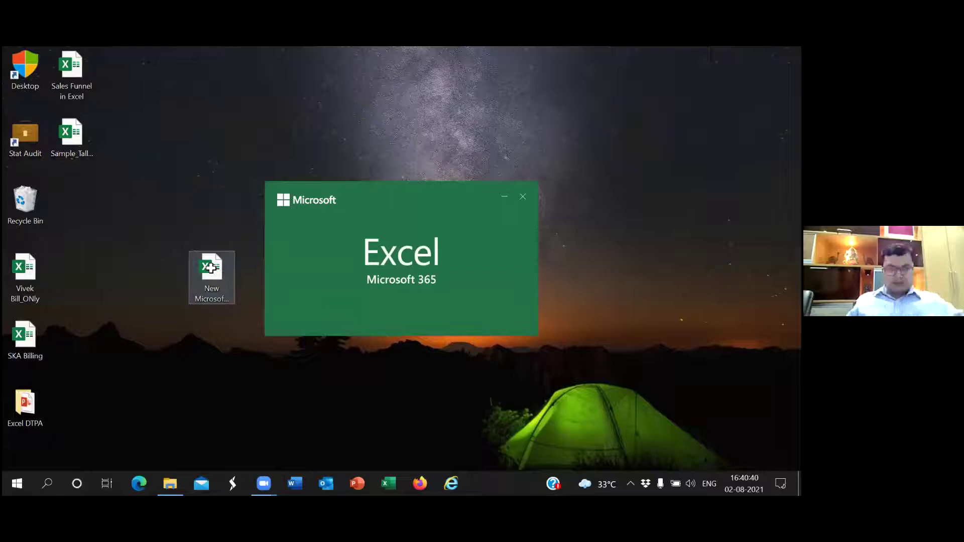
Step: Enter the Name, Org and Degree headers in row 2 of Sheet1
{"action": "type", "text": "Name"}
{"action": "key", "text": "Tab"}
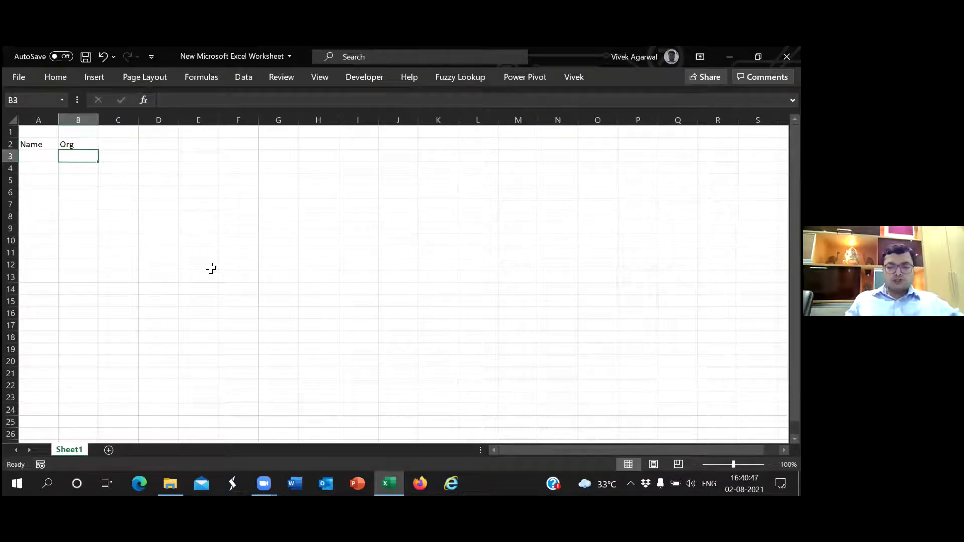
{"action": "key", "text": "Tab"}
{"action": "type", "text": "Degree"}
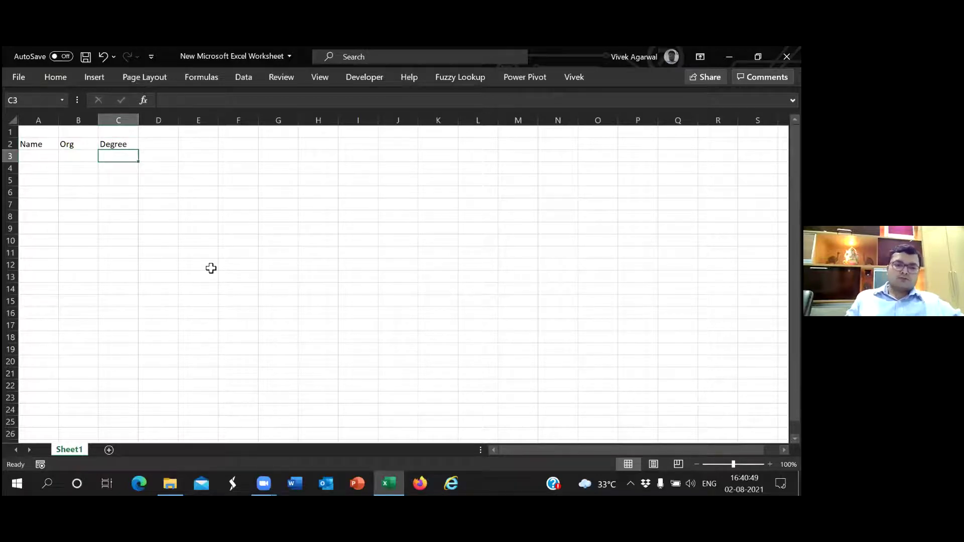
{"action": "key", "text": "Return"}
Step: Add Shyam and Sanjib in rows 3 and 4, each with Org DTPA and Degree CA
{"action": "type", "text": "Sh"}
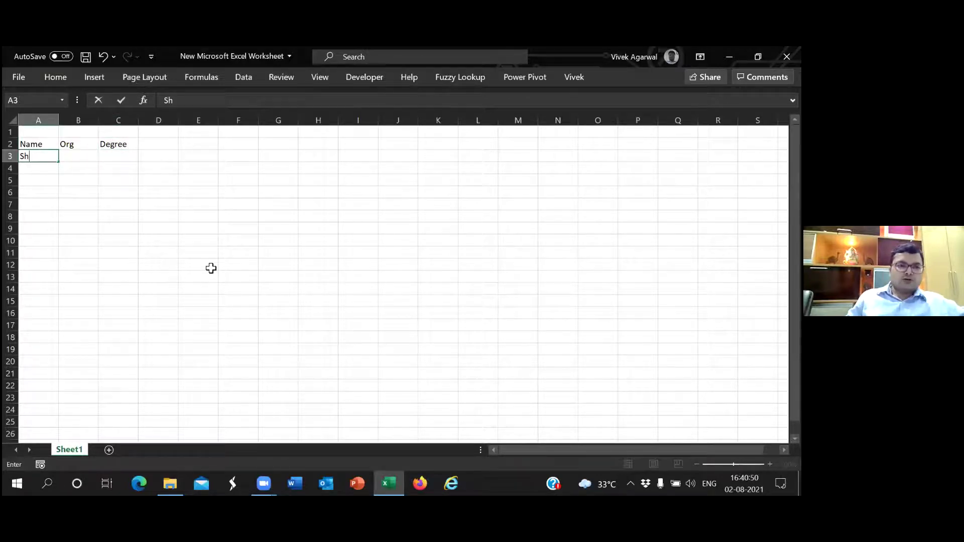
{"action": "type", "text": "yam"}
{"action": "key", "text": "Tab"}
{"action": "type", "text": "DTPA"}
{"action": "key", "text": "Tab"}
{"action": "type", "text": "CA"}
{"action": "key", "text": "Return"}
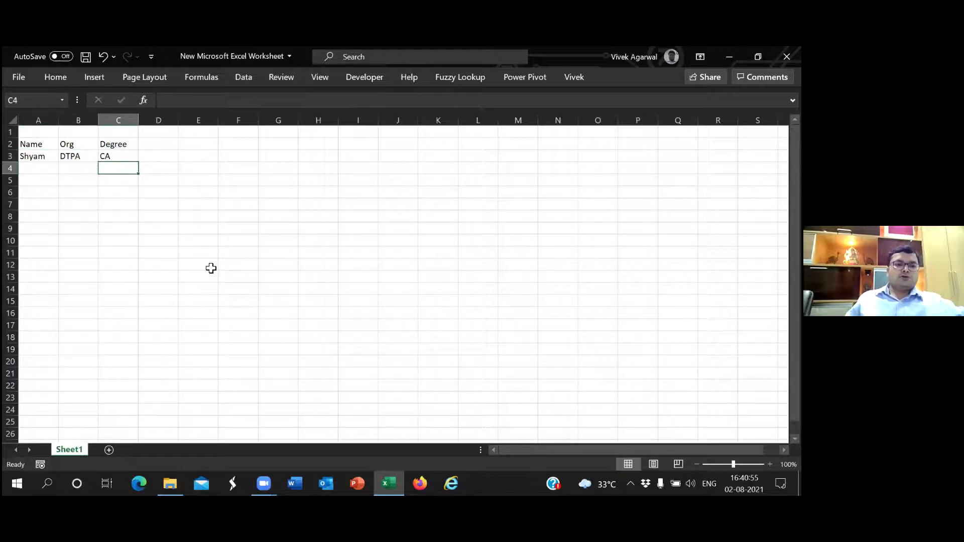
{"action": "type", "text": "Sanjib"}
{"action": "key", "text": "Tab"}
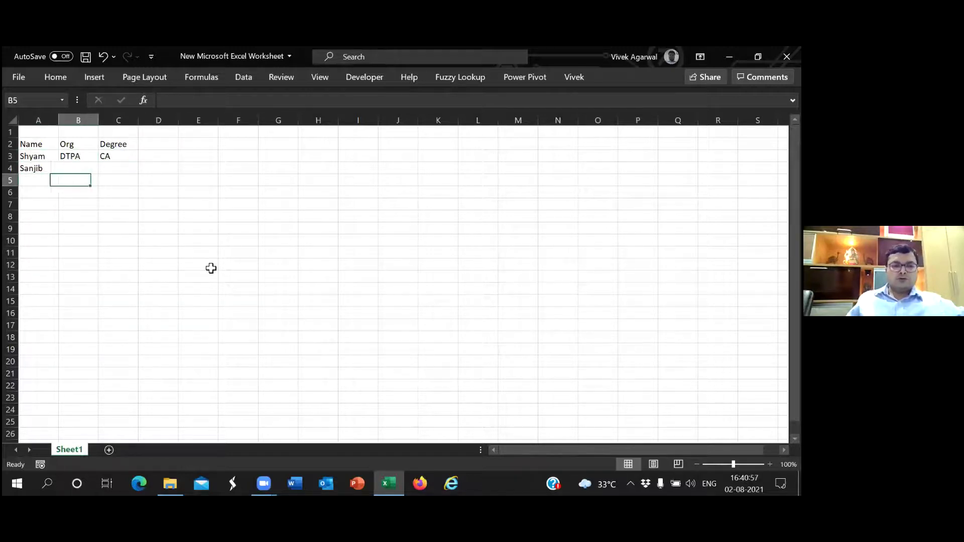
{"action": "type", "text": "DTO"}
{"action": "key", "text": "BackSpace"}
{"action": "type", "text": "PA"}
{"action": "key", "text": "Tab"}
{"action": "type", "text": "C"}
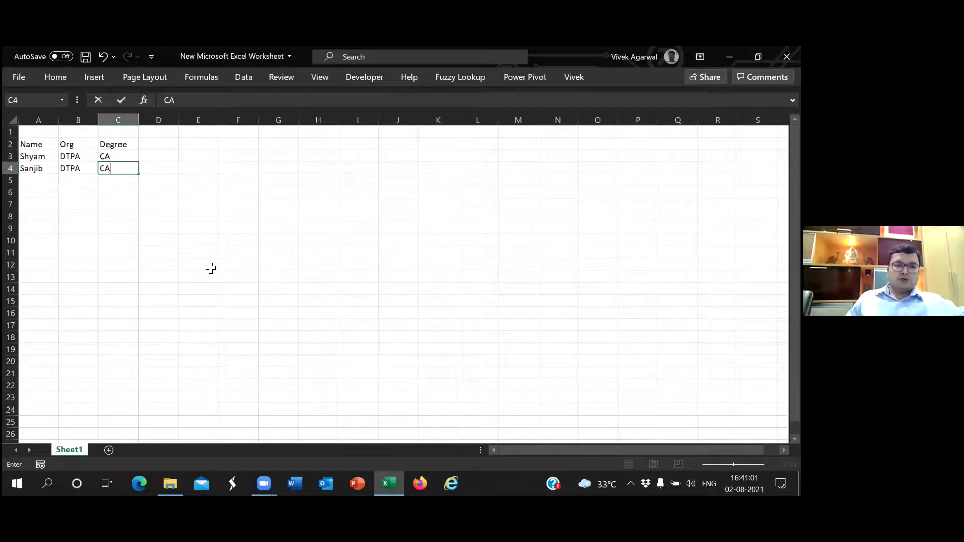
{"action": "key", "text": "Return"}
Step: Add Sanjay and Vivek, filling DTPA and CA down from the rows above with Ctrl+D
{"action": "type", "text": "Sanjay"}
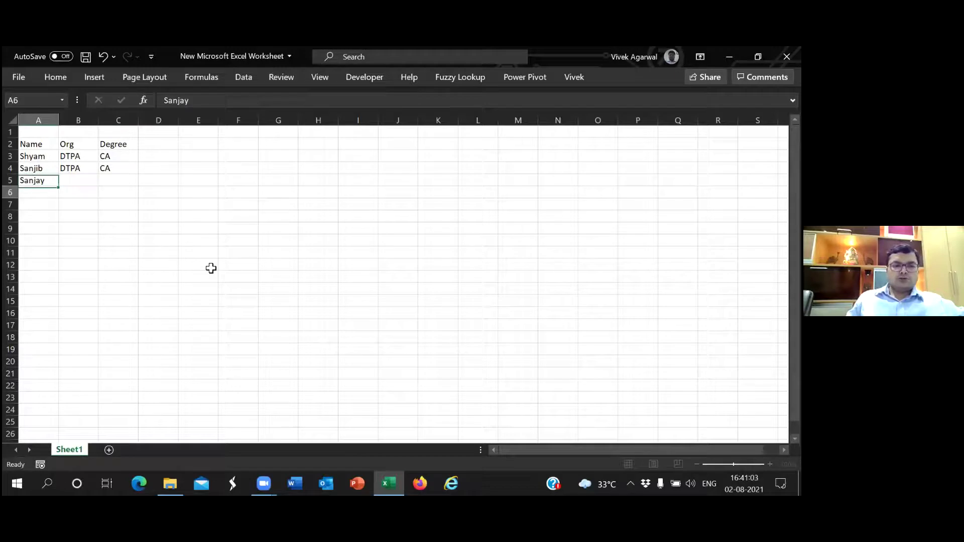
{"action": "key", "text": "Tab"}
{"action": "key", "text": "ctrl+d"}
{"action": "key", "text": "Tab"}
{"action": "key", "text": "ctrl+d"}
{"action": "type", "text": "CA"}
{"action": "key", "text": "Return"}
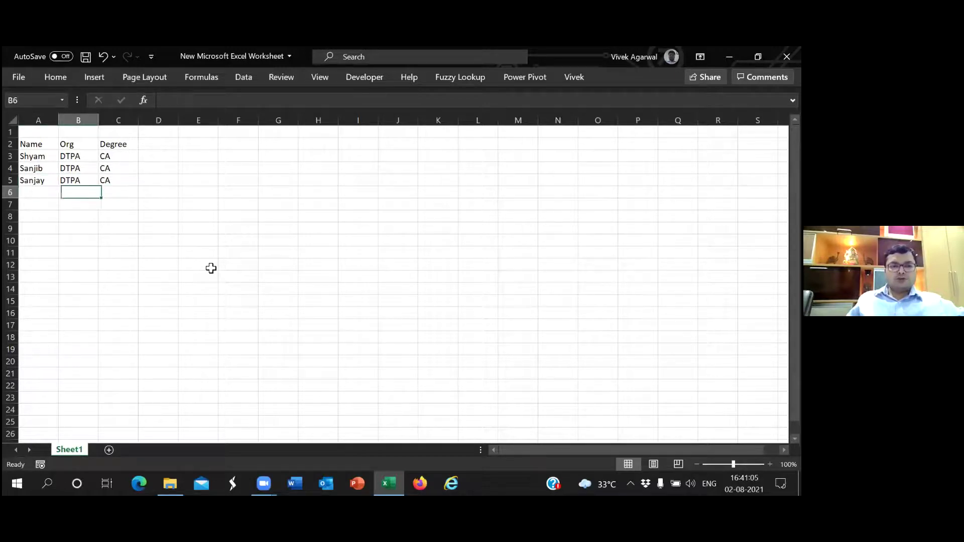
{"action": "type", "text": "Vivek"}
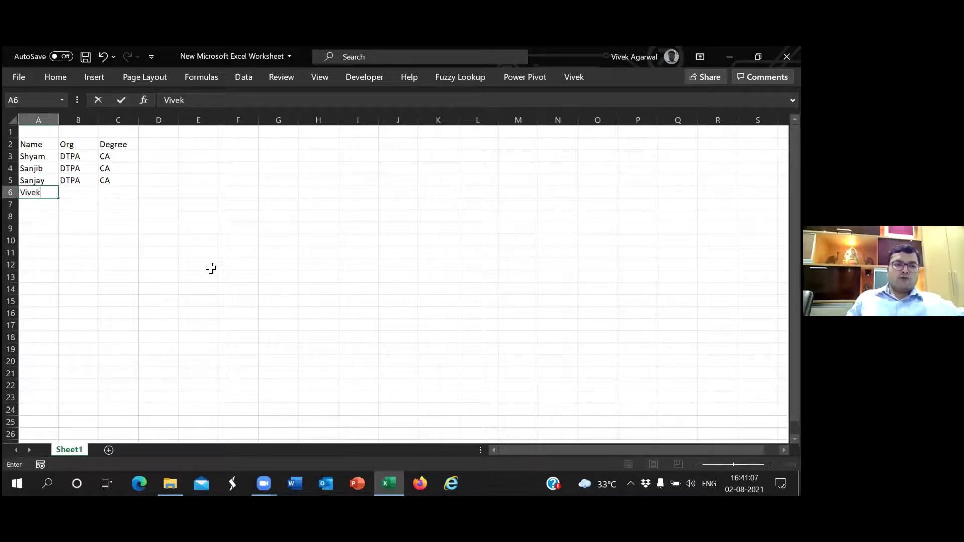
{"action": "key", "text": "Tab"}
{"action": "key", "text": "ctrl+d"}
{"action": "key", "text": "Tab"}
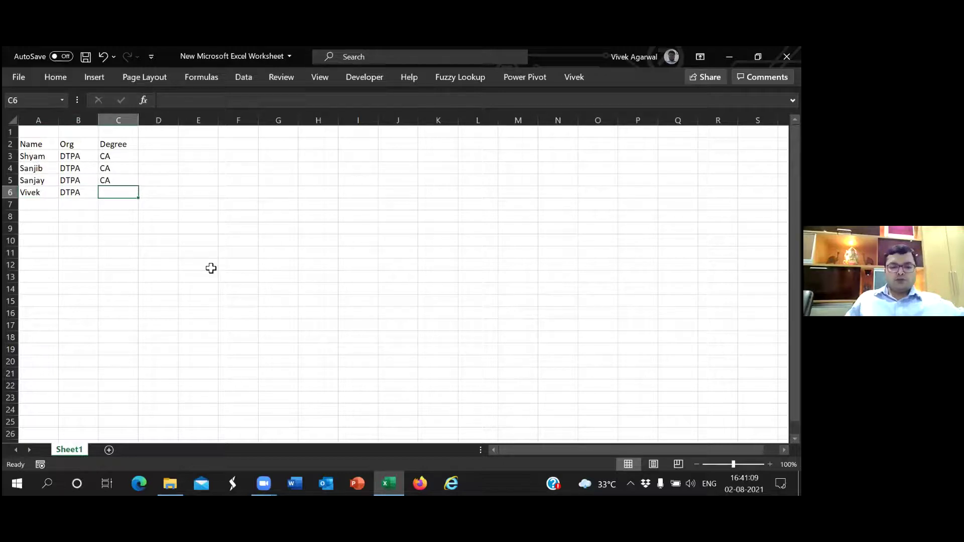
{"action": "key", "text": "ctrl+d"}
{"action": "key", "text": "Return"}
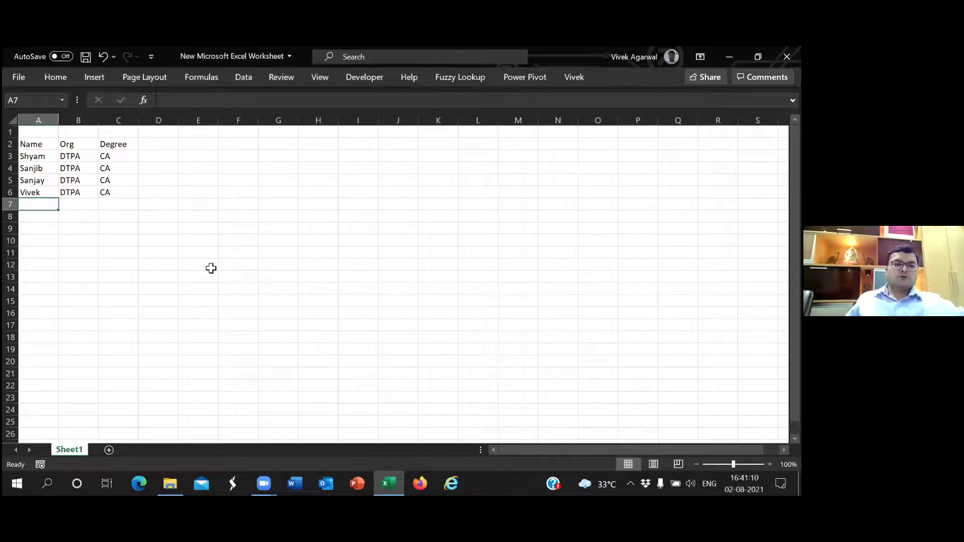
Step: Add Abhishek in row 7, correct B7 to DTPA, enter CA, and add a new sheet
{"action": "type", "text": "Abhishek"}
{"action": "key", "text": "Tab"}
{"action": "type", "text": "DTPA"}
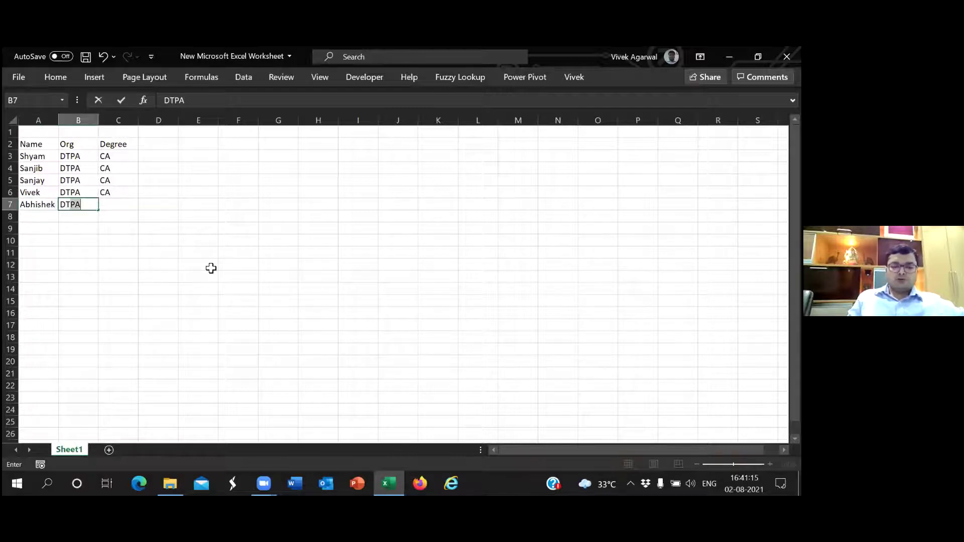
{"action": "type", "text": " CA"}
{"action": "key", "text": "Return"}
{"action": "key", "text": "Up"}
{"action": "key", "text": "F2"}
{"action": "key", "text": "BackSpace"}
{"action": "key", "text": "BackSpace"}
{"action": "key", "text": "BackSpace"}
{"action": "key", "text": "Return"}
{"action": "key", "text": "Right"}
{"action": "key", "text": "Up"}
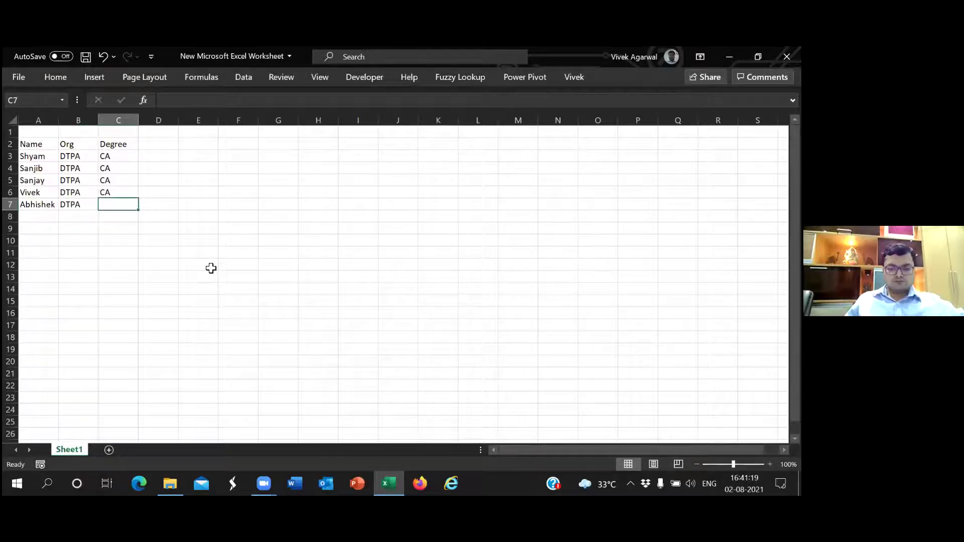
{"action": "type", "text": "CA"}
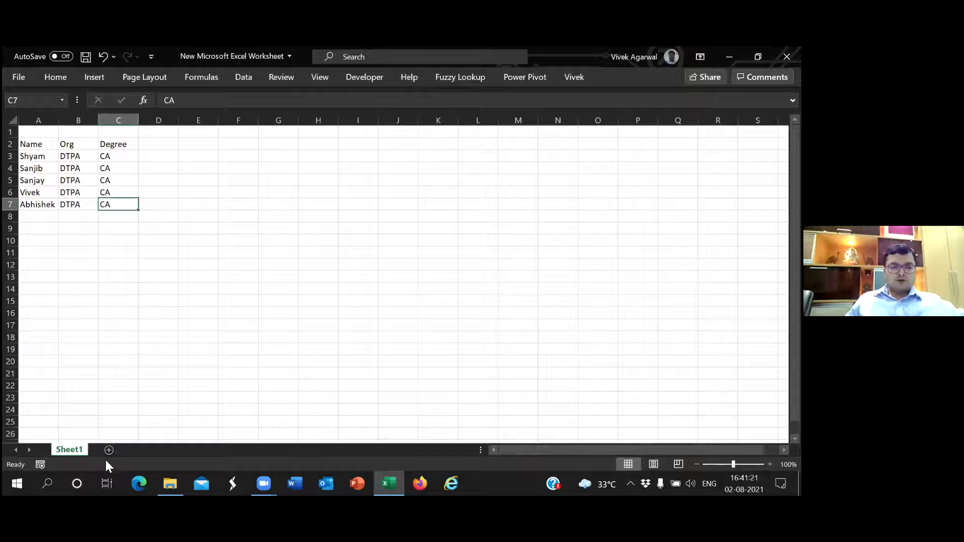
{"action": "left_click", "coordinate": [109, 450]}
{"action": "key", "text": "Down"}
Step: Type the Name, Org and Degree headers in row 2 of Sheet2
{"action": "type", "text": "Name"}
{"action": "key", "text": "Return"}
{"action": "key", "text": "Up"}
{"action": "key", "text": "Right"}
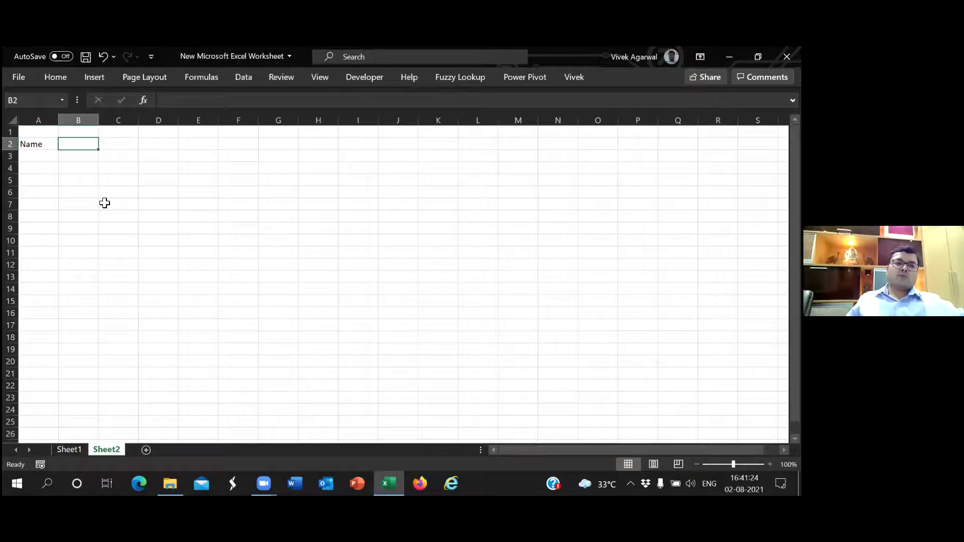
{"action": "type", "text": "Org"}
{"action": "key", "text": "Tab"}
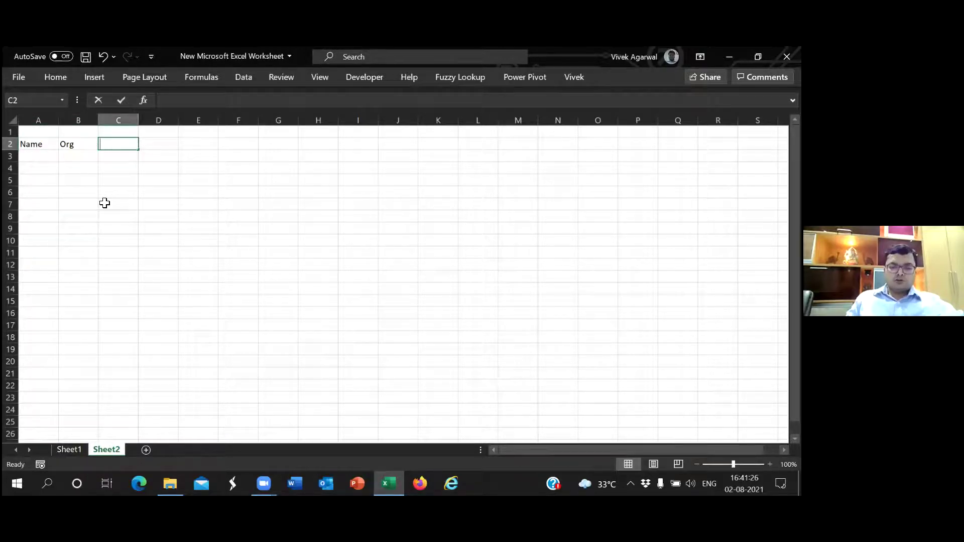
{"action": "type", "text": "Degree"}
{"action": "key", "text": "Return"}
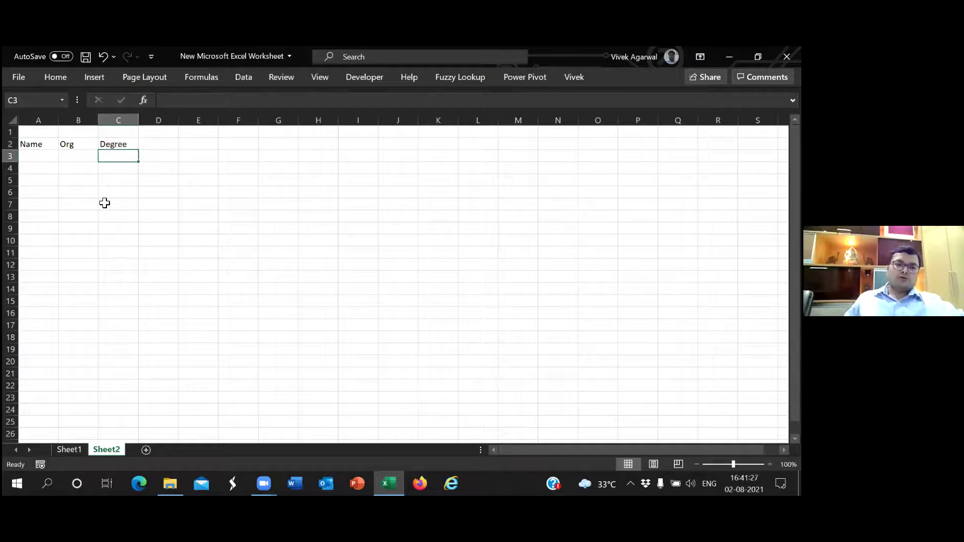
Step: Fill C3:C6 with CA and B3:B6 with EIRC by copy and paste
{"action": "type", "text": "CA"}
{"action": "key", "text": "ctrl+Return"}
{"action": "key", "text": "ctrl+c"}
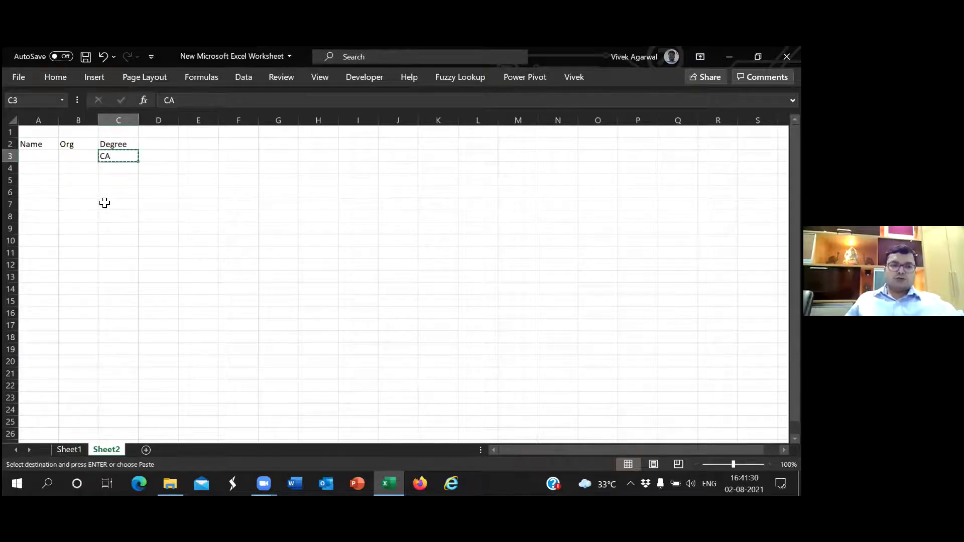
{"action": "key", "text": "shift+Down"}
{"action": "key", "text": "shift+Down"}
{"action": "key", "text": "shift+Down"}
{"action": "key", "text": "Return"}
{"action": "key", "text": "Left"}
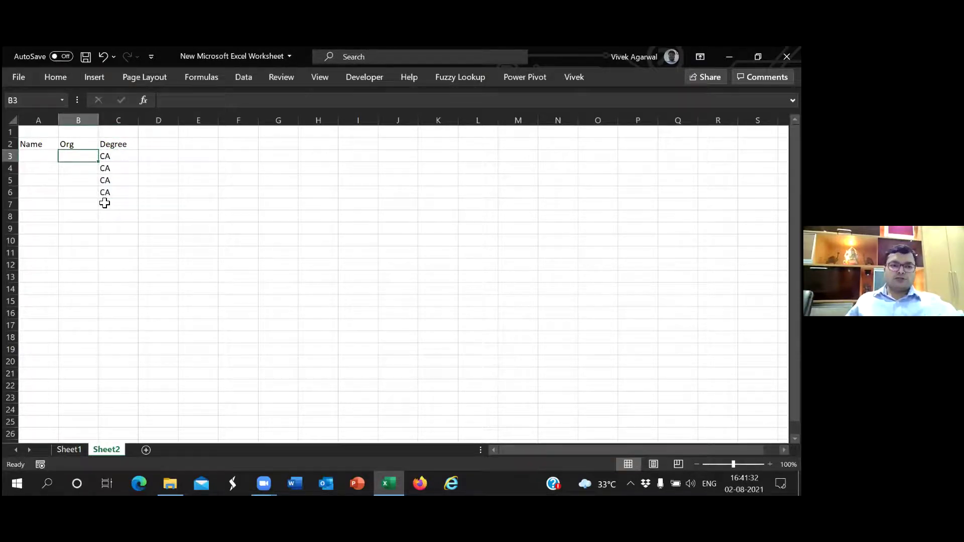
{"action": "type", "text": "E"}
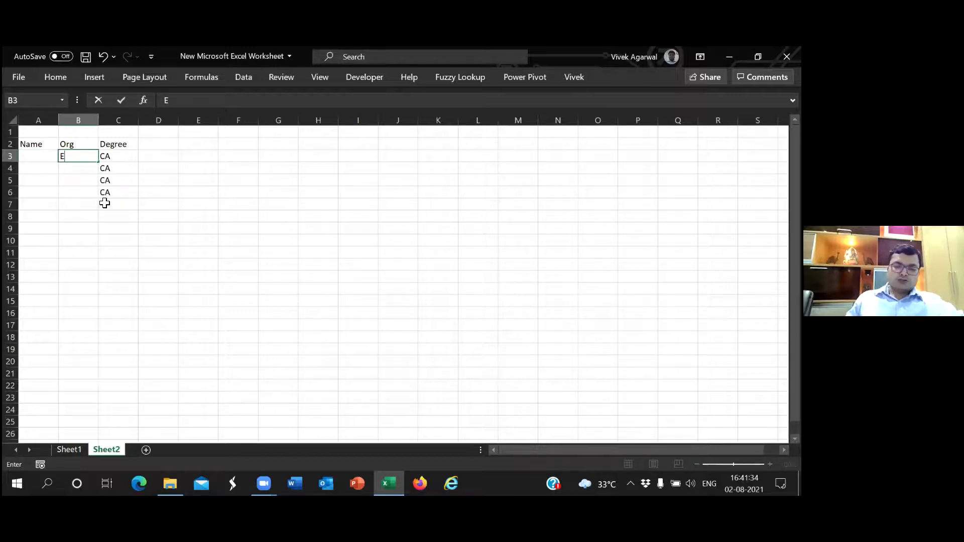
{"action": "type", "text": "IRC"}
{"action": "key", "text": "ctrl+Return"}
{"action": "key", "text": "ctrl+c"}
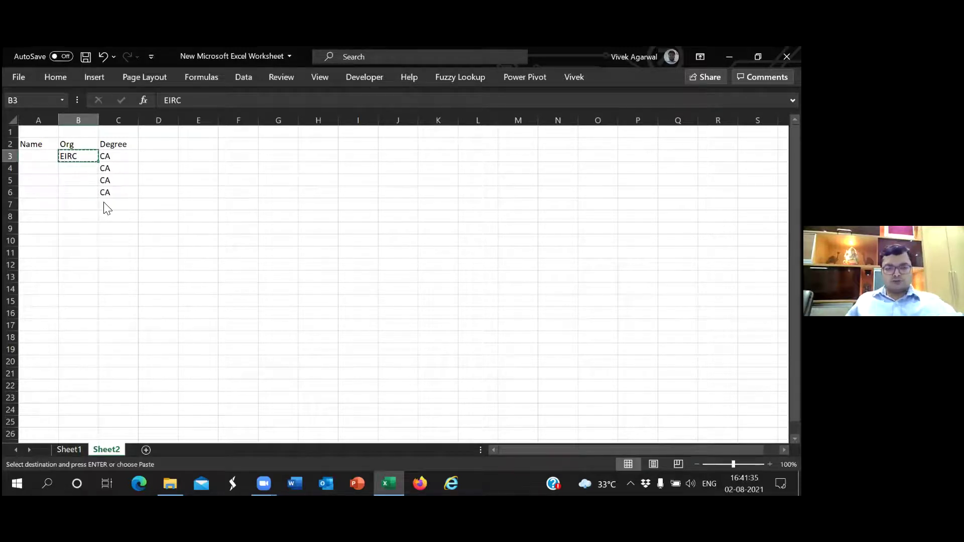
{"action": "key", "text": "shift+Down"}
{"action": "key", "text": "shift+Down"}
{"action": "key", "text": "shift+Down"}
{"action": "key", "text": "Return"}
Step: Enter the names Ram, Shyam, Ghnasyam and Ravi in A3:A6, then select the table
{"action": "key", "text": "Left"}
{"action": "type", "text": "Ram"}
{"action": "key", "text": "Return"}
{"action": "type", "text": "Shyam"}
{"action": "key", "text": "Return"}
{"action": "type", "text": "Ghnas"}
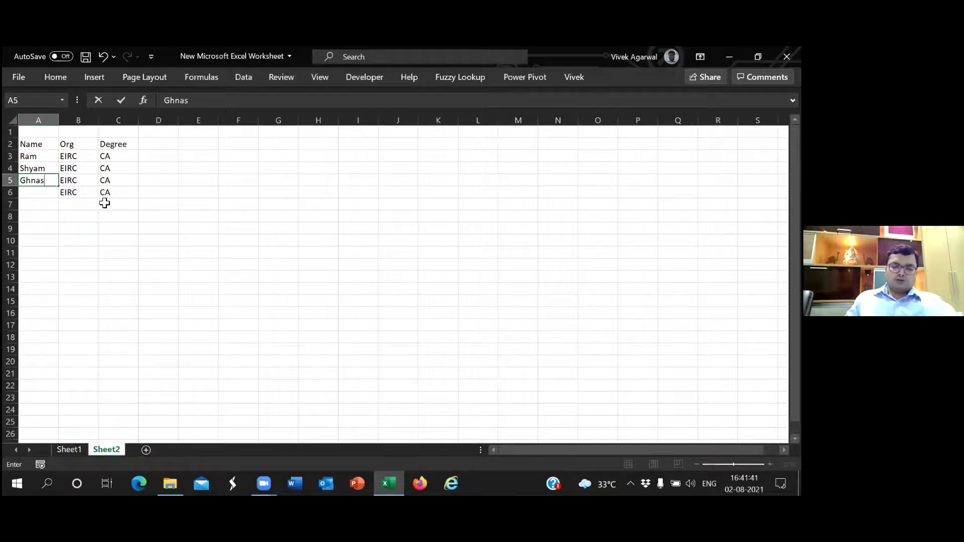
{"action": "type", "text": "yam"}
{"action": "key", "text": "Return"}
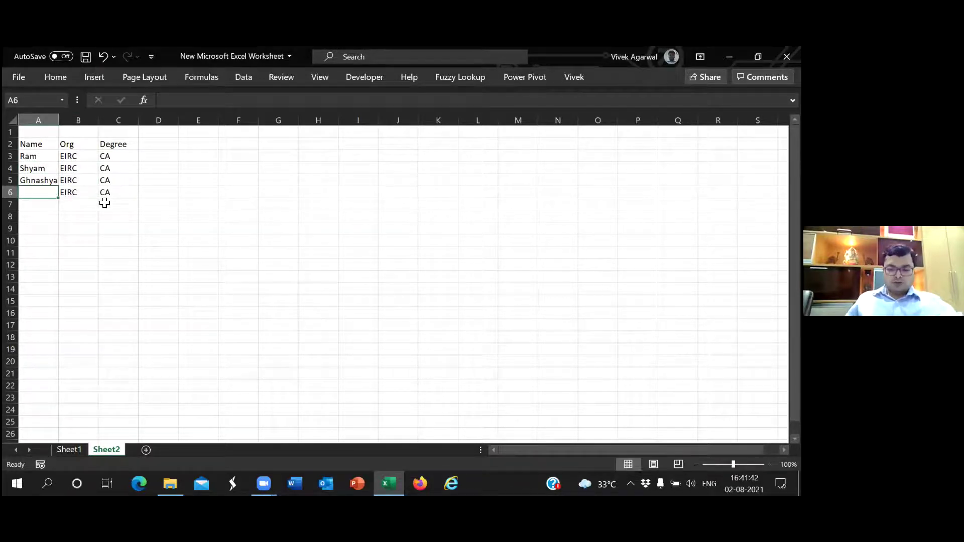
{"action": "type", "text": "Ravi"}
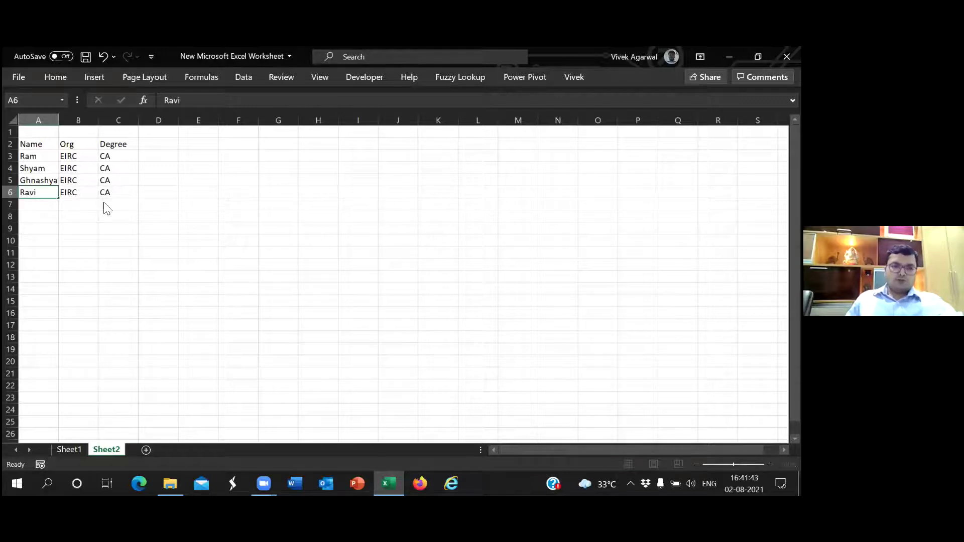
{"action": "key", "text": "Return"}
{"action": "key", "text": "ctrl+a"}
{"action": "key", "text": "alt+h"}
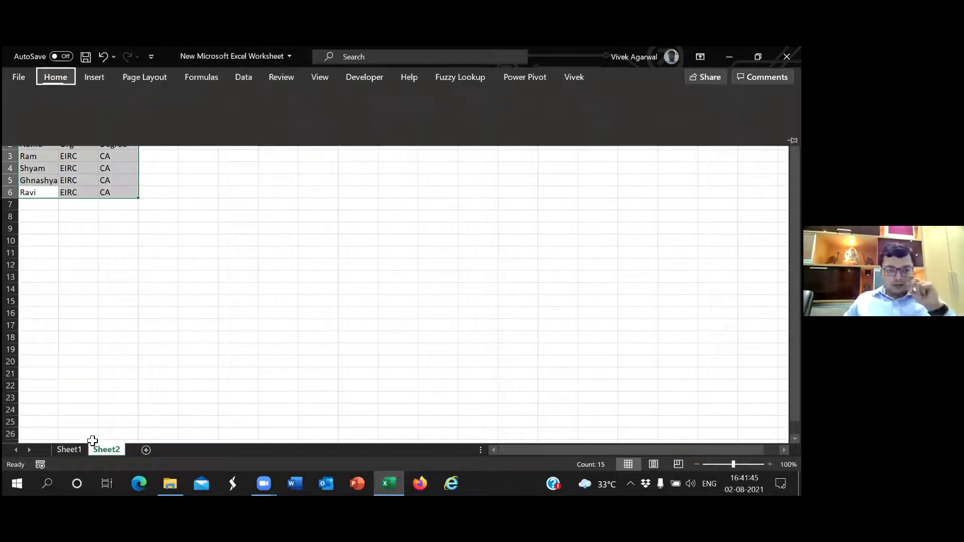
Step: Autofit Sheet2's columns, copy Sheet1's data rows A3:C7, and return to Sheet2
{"action": "key", "text": "o"}
{"action": "key", "text": "i"}
{"action": "key", "text": "ctrl+Page_Up"}
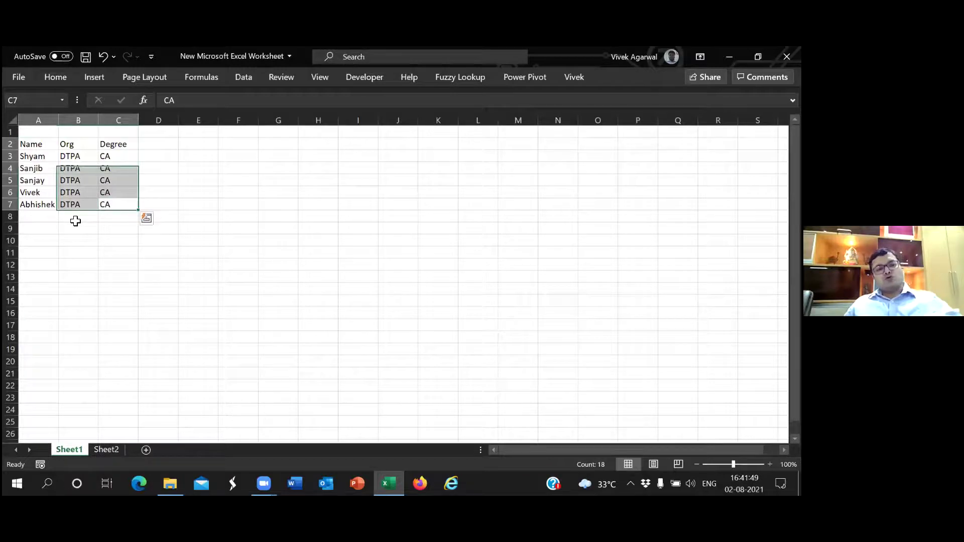
{"action": "key", "text": "Left"}
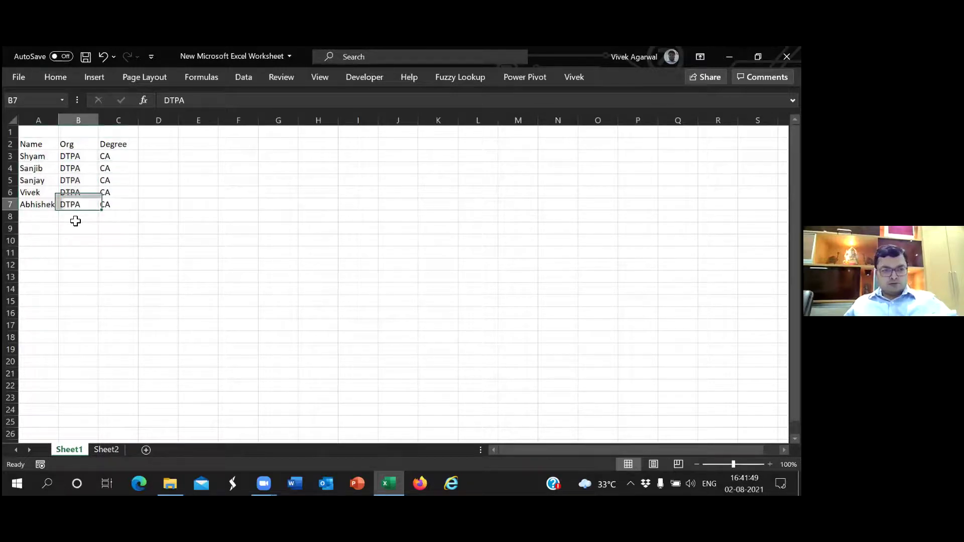
{"action": "key", "text": "Left"}
{"action": "key", "text": "ctrl+Up"}
{"action": "key", "text": "Down"}
{"action": "key", "text": "ctrl+shift+End"}
{"action": "key", "text": "ctrl+c"}
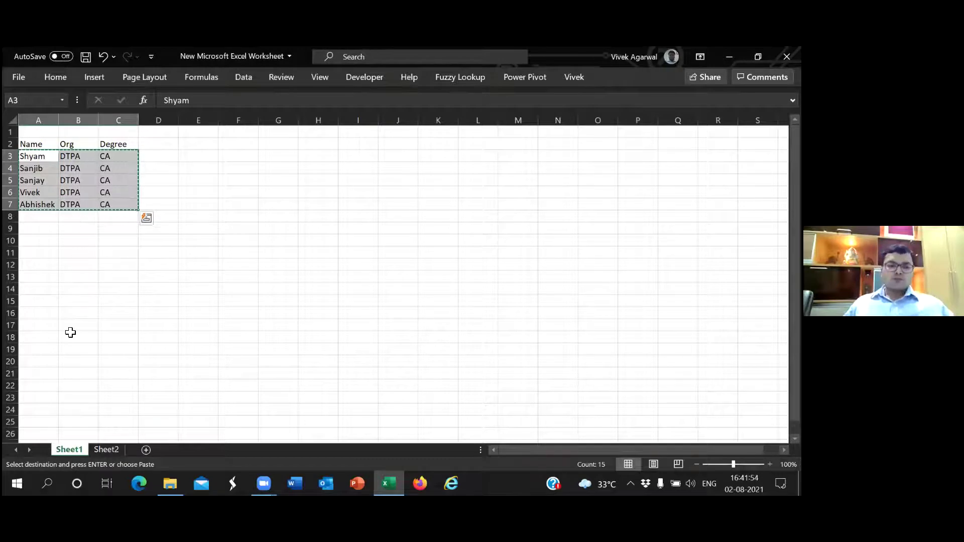
{"action": "left_click", "coordinate": [103, 451]}
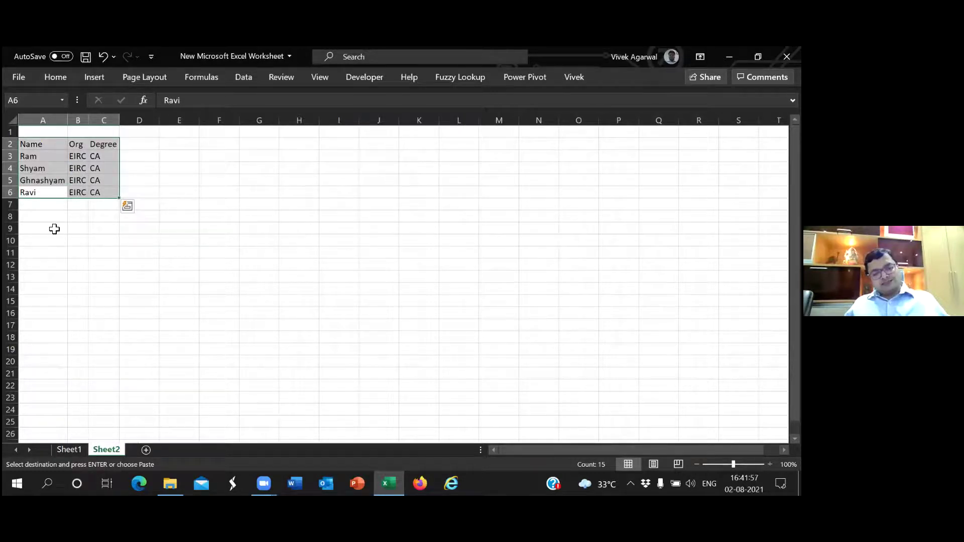
{"action": "key", "text": "ctrl+z"}
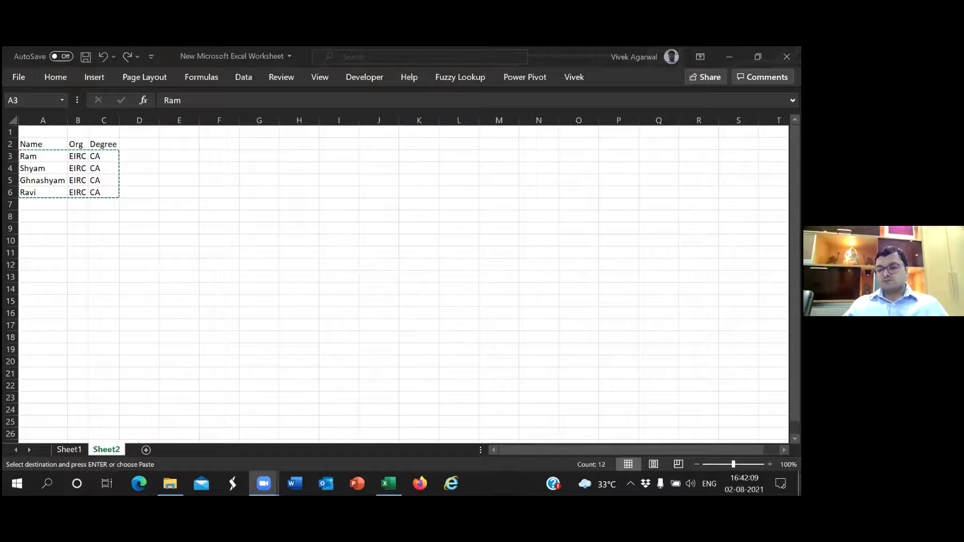
Step: Check the Wi-Fi network list from the taskbar, then undo Sheet2's column autofit
{"action": "left_click", "coordinate": [630, 483]}
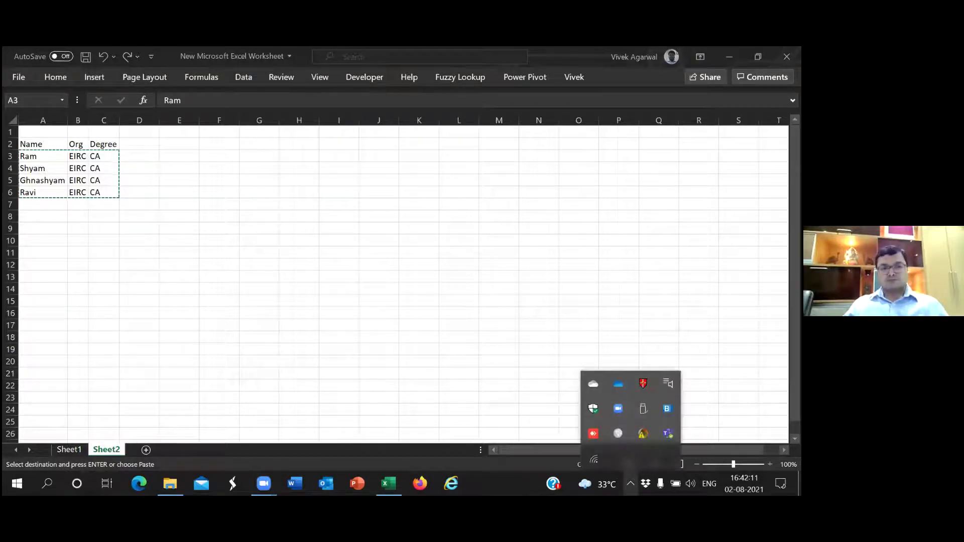
{"action": "left_click", "coordinate": [584, 457]}
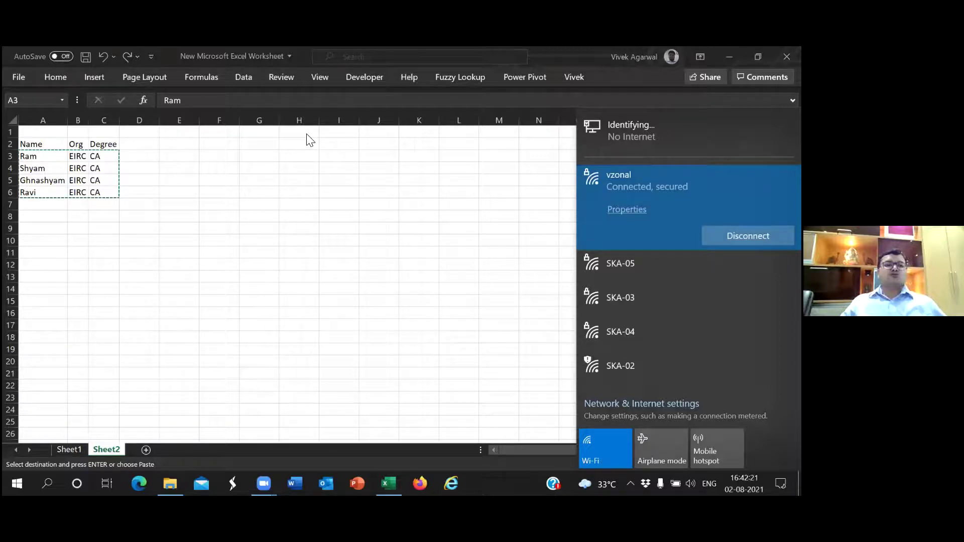
{"action": "left_click", "coordinate": [341, 181]}
{"action": "key", "text": "ctrl+z"}
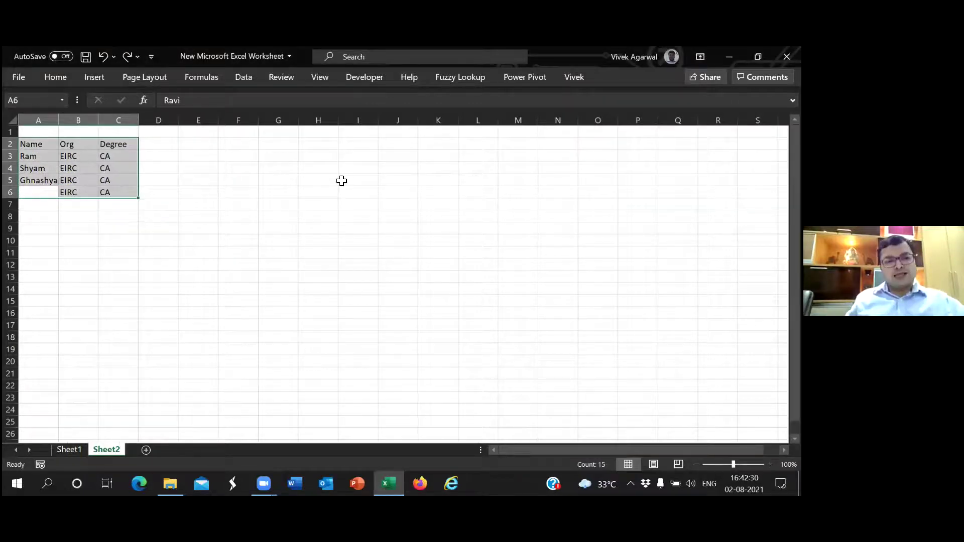
Step: Undo two recent edits, add a blank Sheet3, and pin the ribbon open with Ctrl+F1
{"action": "key", "text": "ctrl+z"}
{"action": "key", "text": "ctrl+z"}
{"action": "key", "text": "ctrl+z"}
{"action": "key", "text": "ctrl+z"}
{"action": "key", "text": "ctrl+z"}
{"action": "key", "text": "ctrl+z"}
{"action": "key", "text": "ctrl+z"}
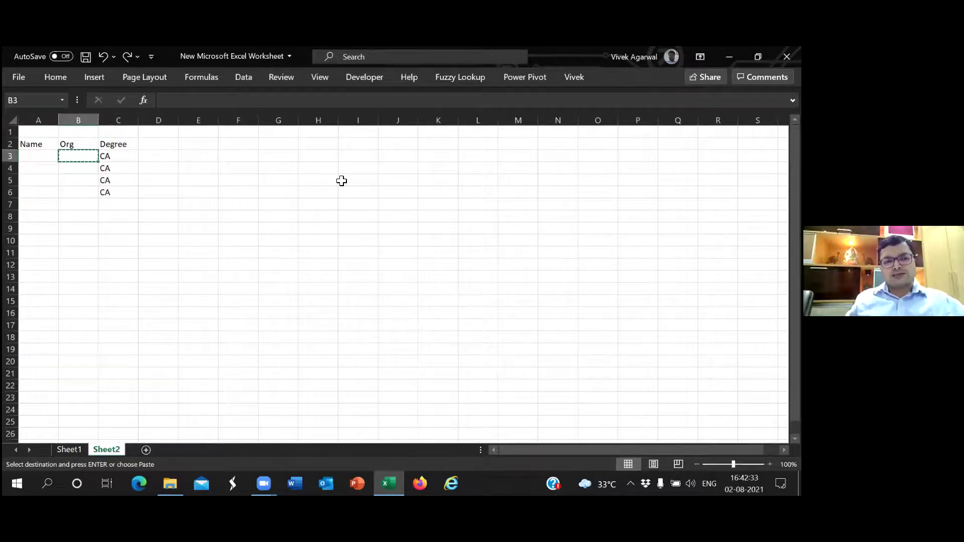
{"action": "key", "text": "ctrl+z"}
{"action": "key", "text": "ctrl+z"}
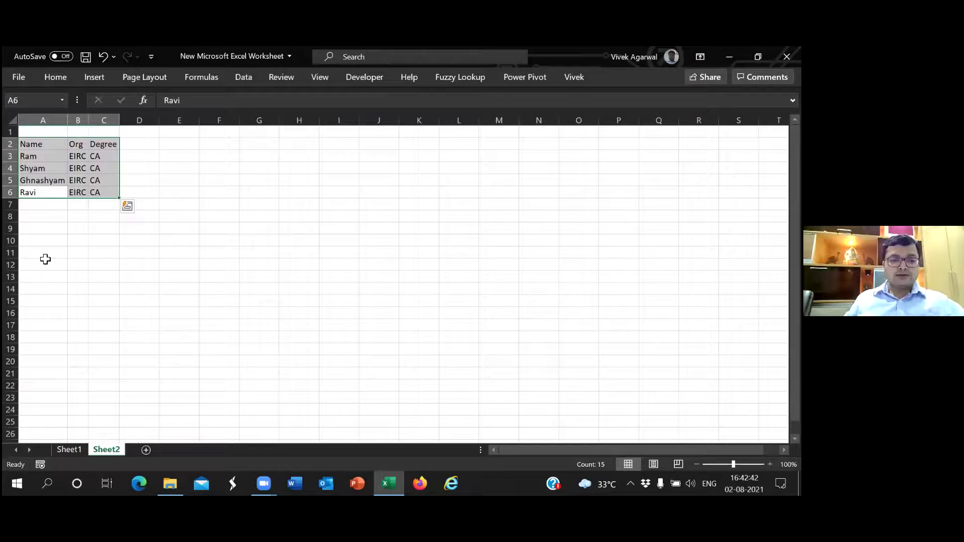
{"action": "left_click", "coordinate": [146, 450]}
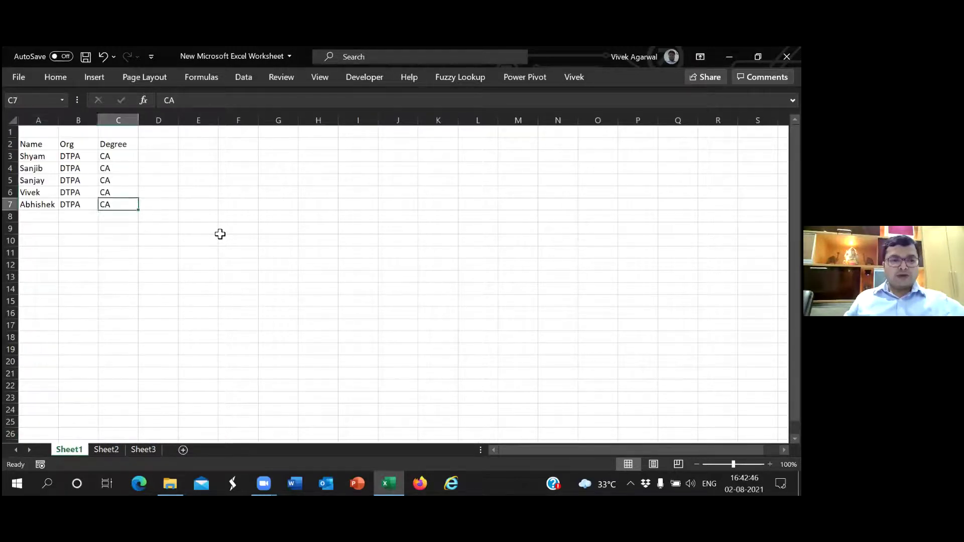
{"action": "key", "text": "ctrl+a"}
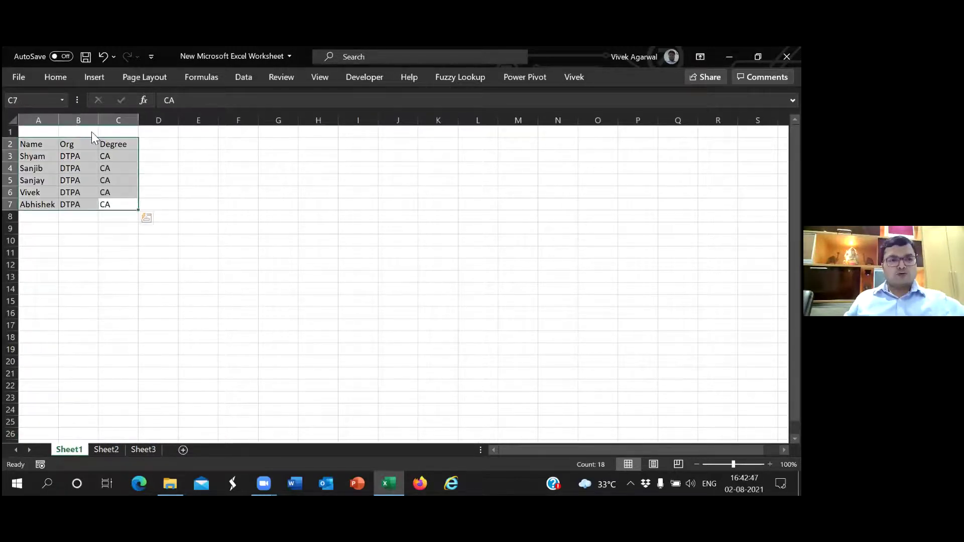
{"action": "key", "text": "ctrl+F1"}
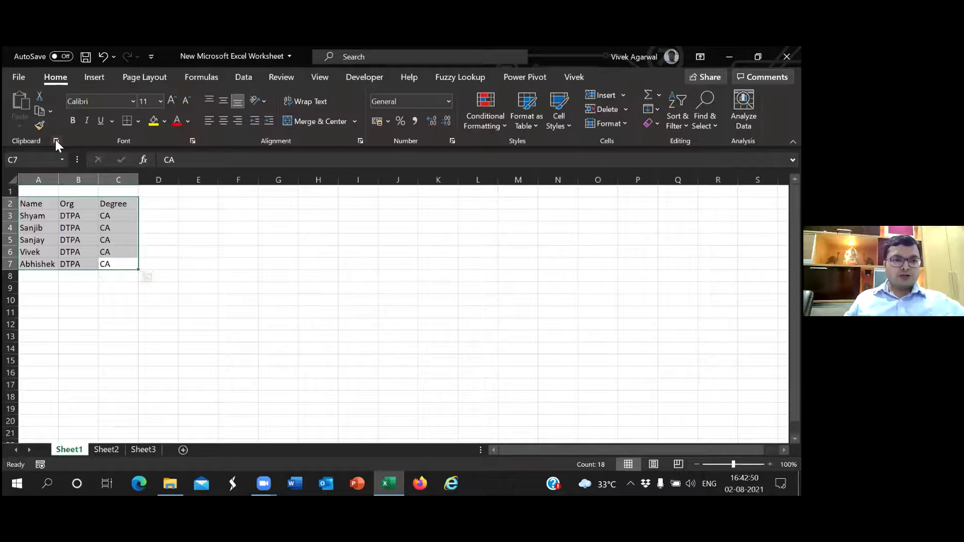
Step: Open the Clipboard pane and copy the whole Sheet1 table
{"action": "left_click", "coordinate": [56, 140]}
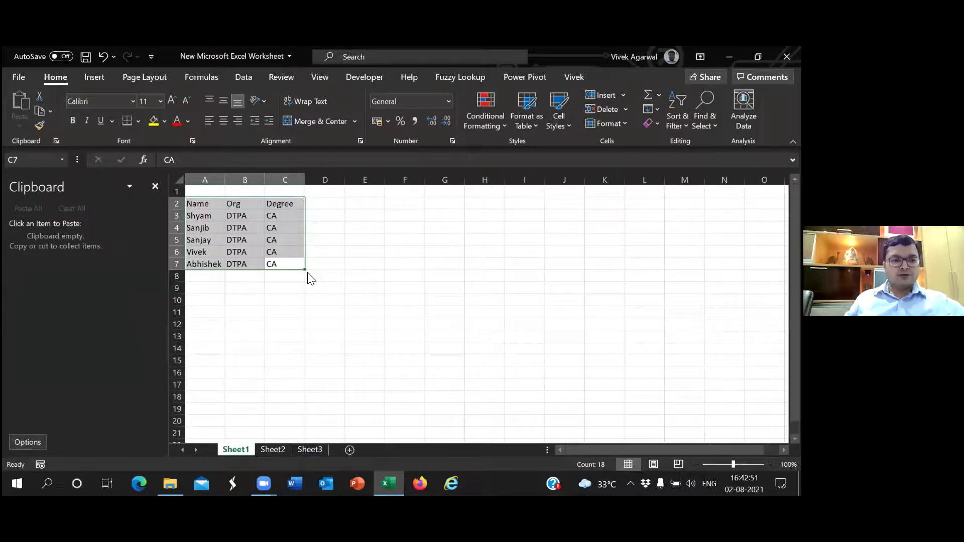
{"action": "left_click", "coordinate": [324, 324]}
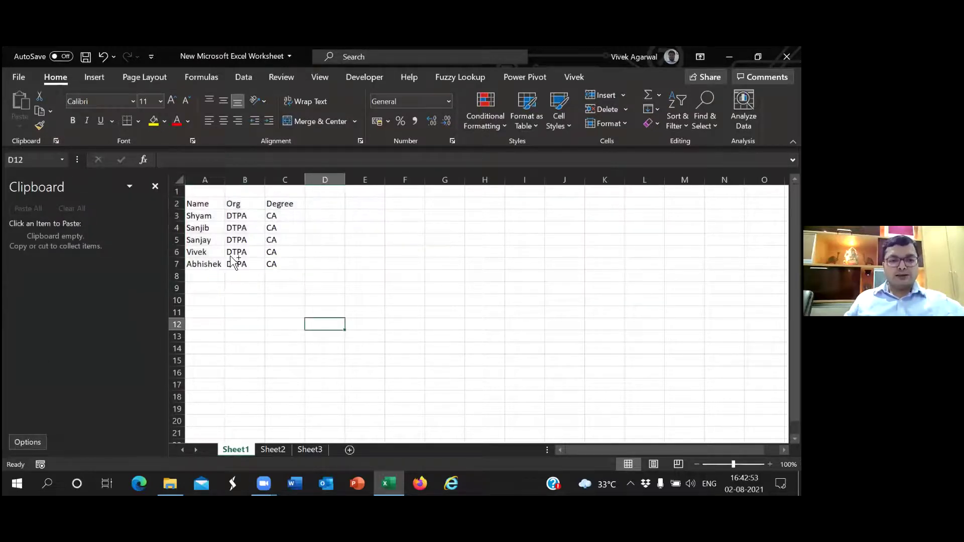
{"action": "left_click", "coordinate": [230, 257]}
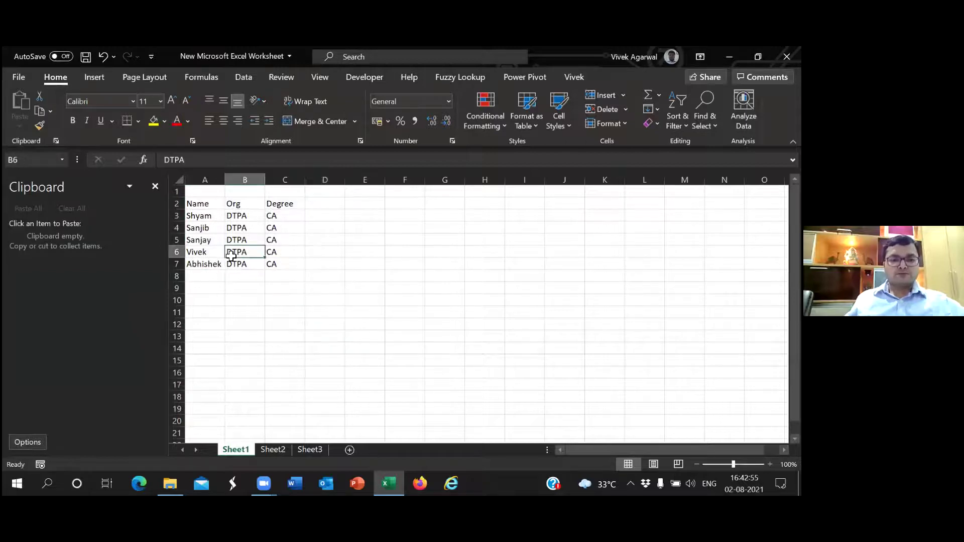
{"action": "key", "text": "Up"}
{"action": "key", "text": "Up"}
{"action": "key", "text": "Up"}
{"action": "key", "text": "Up"}
{"action": "key", "text": "Left"}
{"action": "key", "text": "ctrl+a"}
{"action": "key", "text": "ctrl+c"}
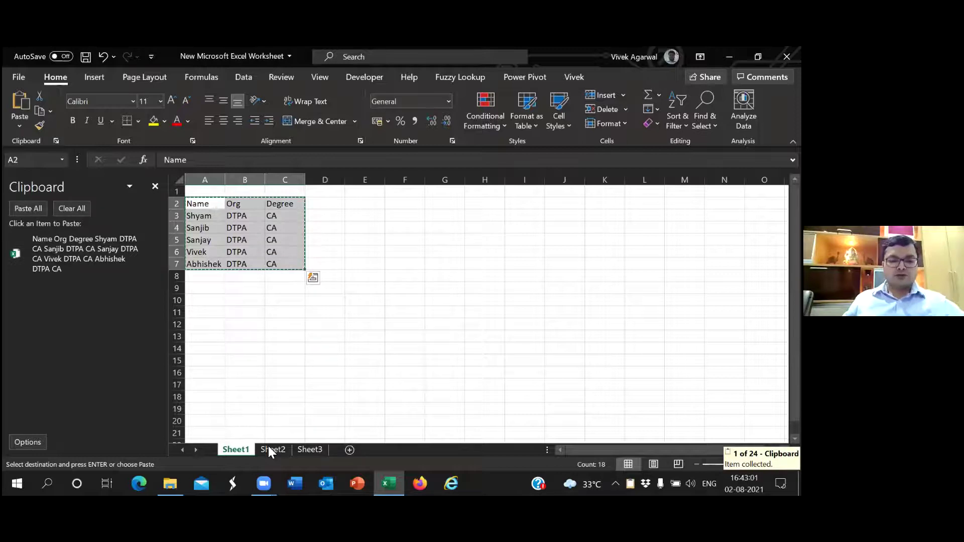
Step: Copy the Sheet2 data rows starting at Ram to the clipboard
{"action": "key", "text": "ctrl+Page_Down"}
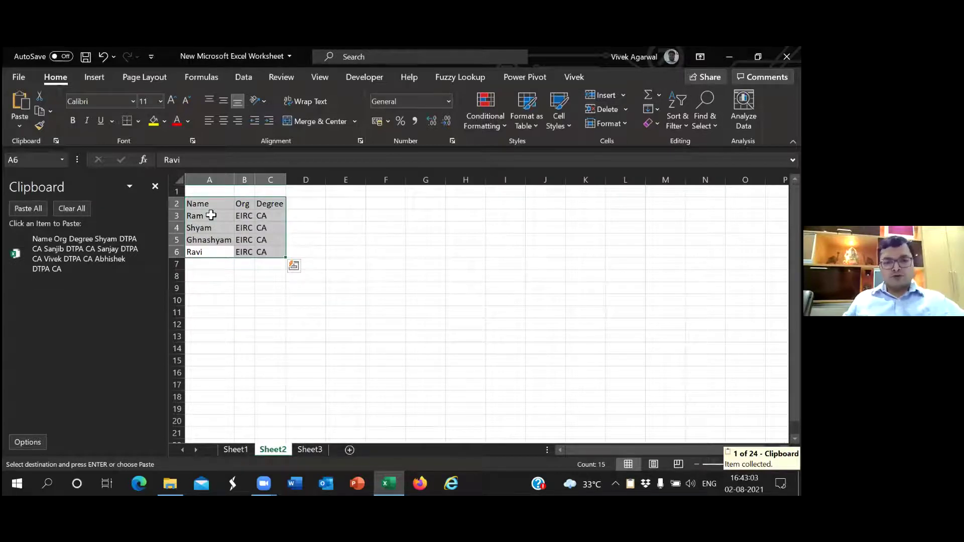
{"action": "left_click", "coordinate": [211, 215]}
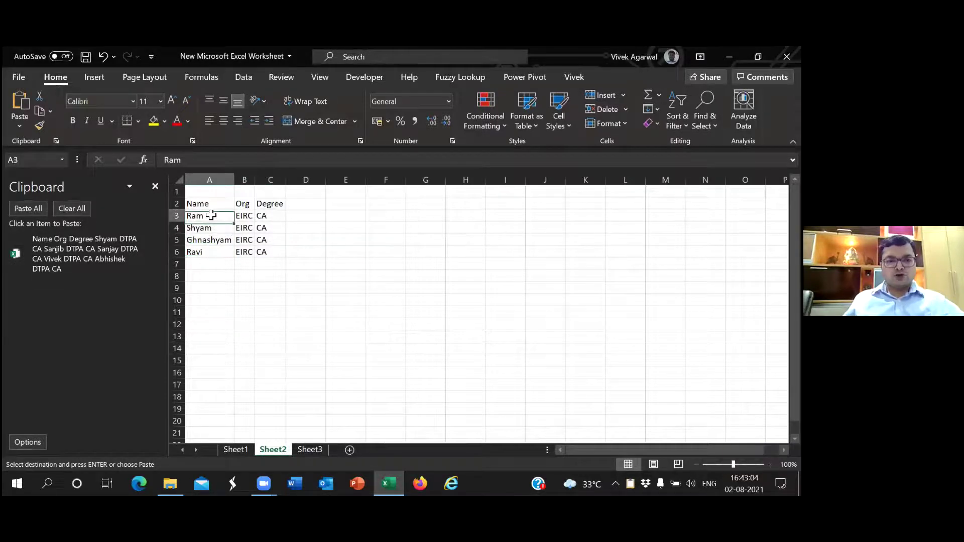
{"action": "key", "text": "ctrl+shift+End"}
{"action": "key", "text": "ctrl+c"}
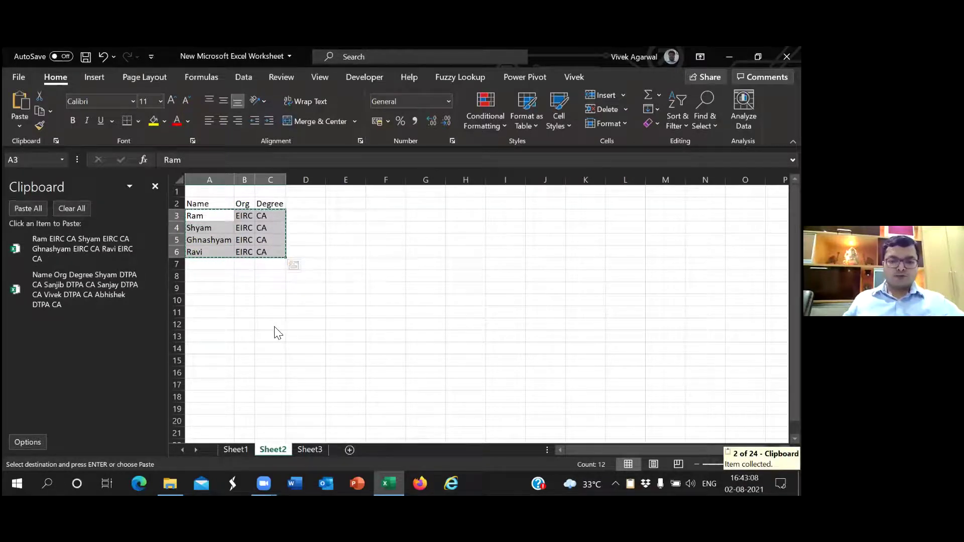
Step: Paste All clipboard items onto Sheet3, close the Clipboard pane, and show the desktop
{"action": "key", "text": "ctrl+Page_Down"}
{"action": "left_click", "coordinate": [36, 209]}
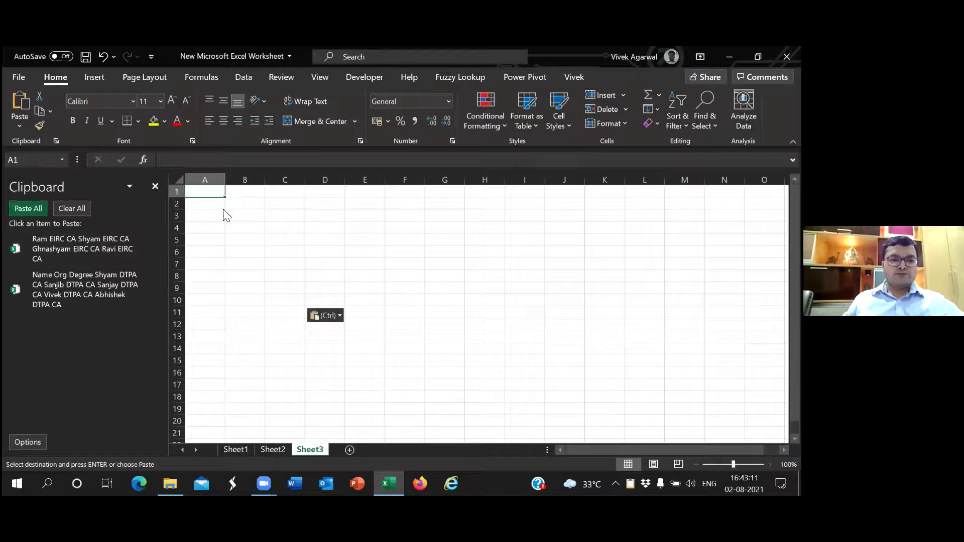
{"action": "left_click", "coordinate": [154, 182]}
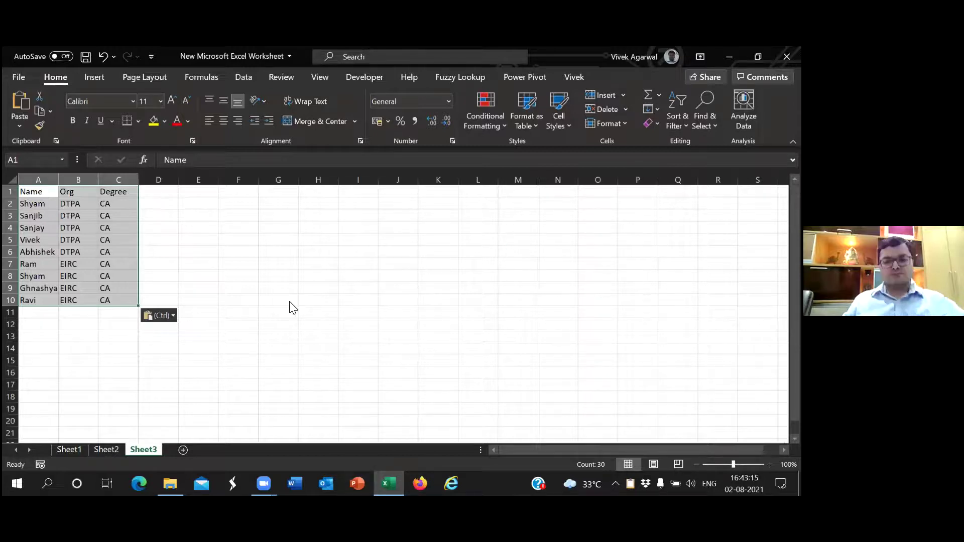
{"action": "key", "text": "super+d"}
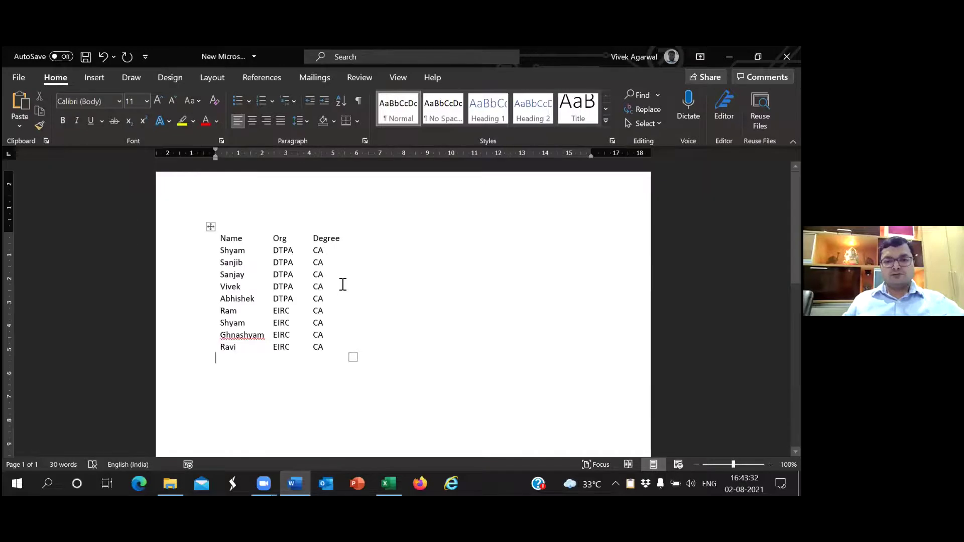
Step: Close the Word document with Alt+F4 and return to the Excel workbook
{"action": "key", "text": "alt+F4"}
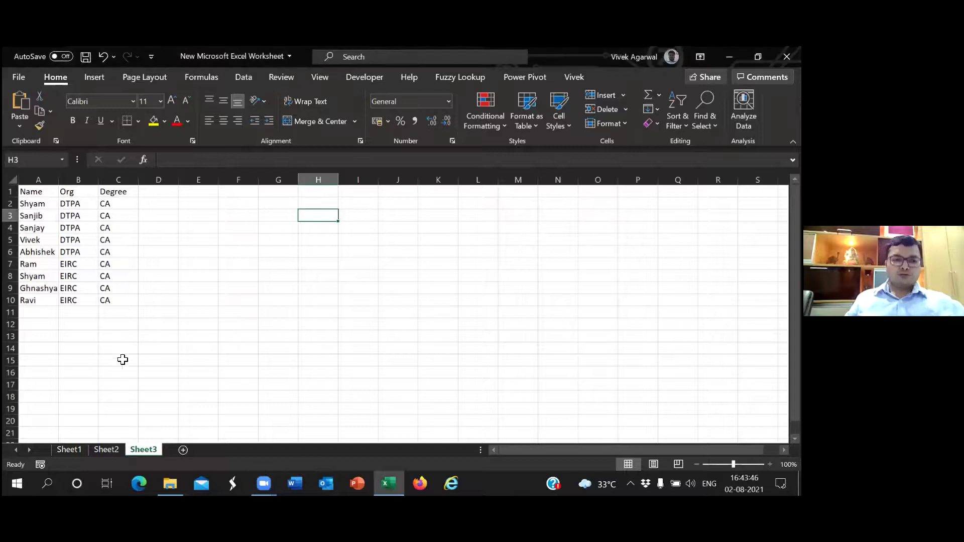
Step: Copy the Sheet1 table from A2 again and reopen the Clipboard pane listing the collected items
{"action": "left_click", "coordinate": [68, 450]}
{"action": "key", "text": "ctrl+v"}
{"action": "left_click", "coordinate": [74, 338]}
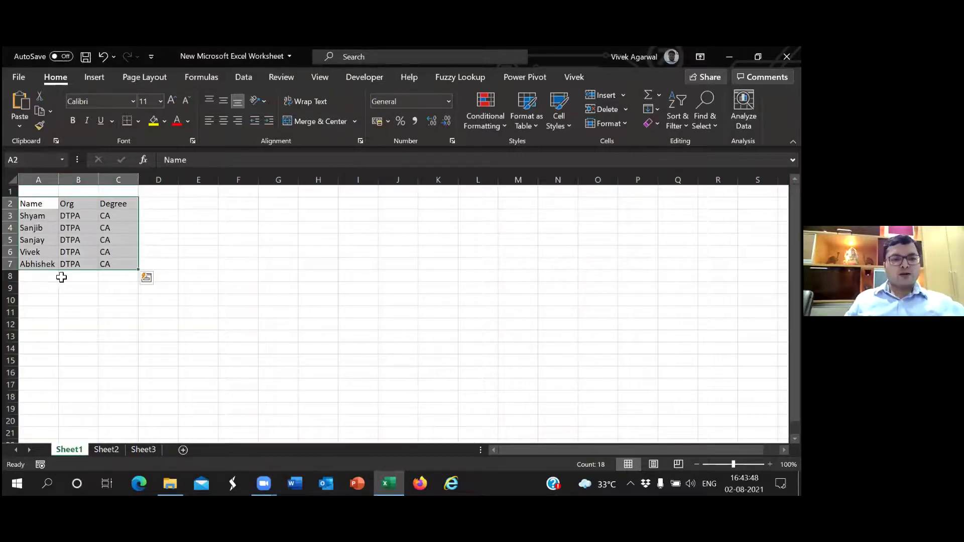
{"action": "mouse_move", "coordinate": [37, 209]}
{"action": "left_mouse_down"}
{"action": "mouse_move", "coordinate": [120, 254]}
{"action": "mouse_move", "coordinate": [122, 267]}
{"action": "left_mouse_up"}
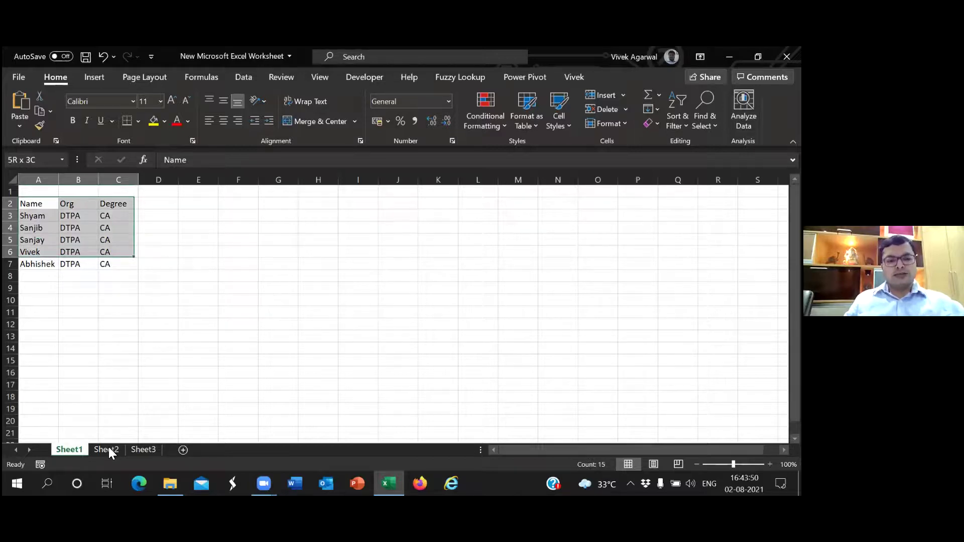
{"action": "key", "text": "ctrl+c"}
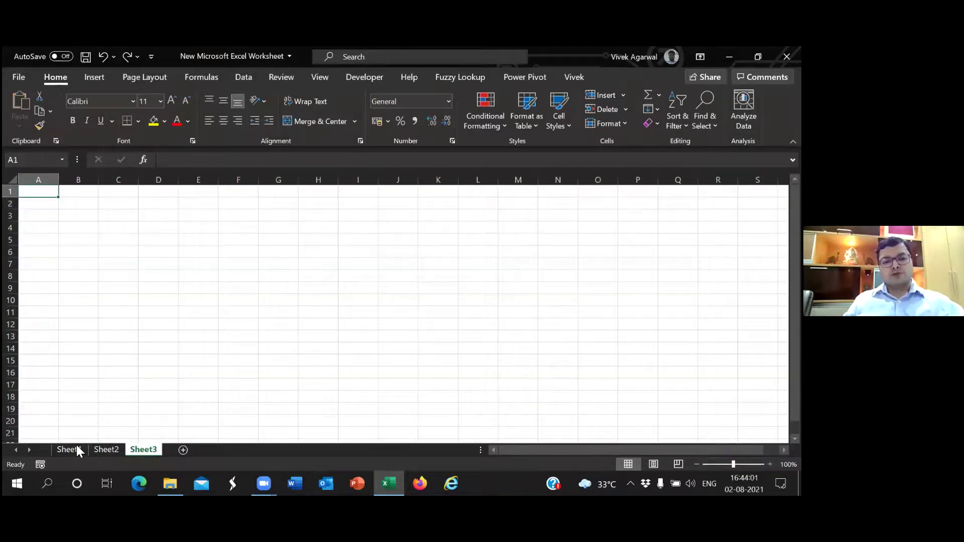
{"action": "left_click", "coordinate": [75, 449]}
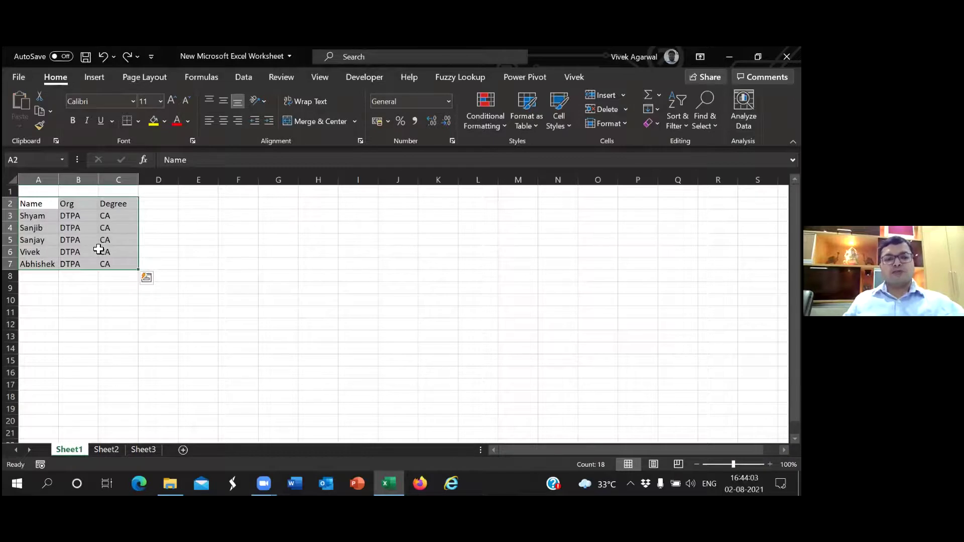
{"action": "left_click", "coordinate": [56, 140]}
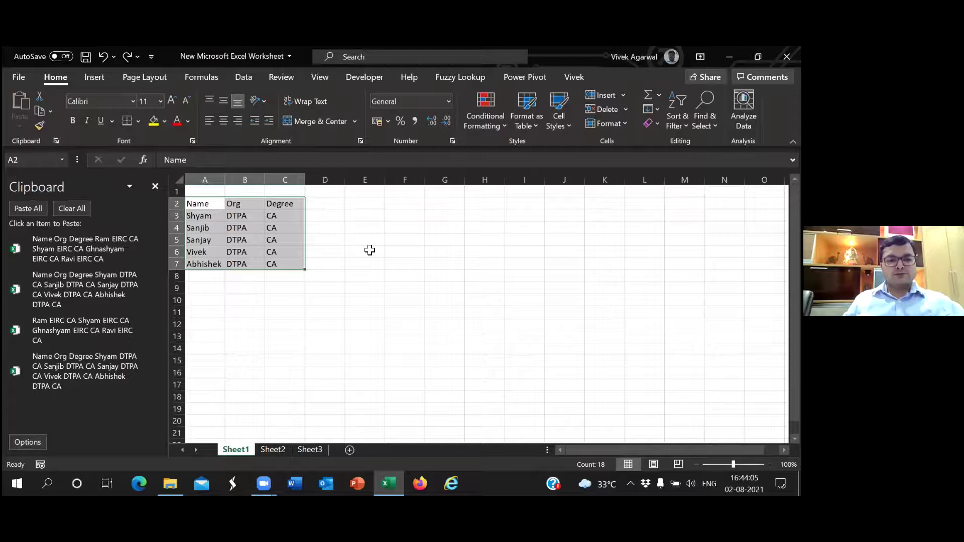
Step: Clear All clipboard items and copy the whole Sheet1 table from A2
{"action": "left_click", "coordinate": [370, 250]}
{"action": "left_click", "coordinate": [214, 210]}
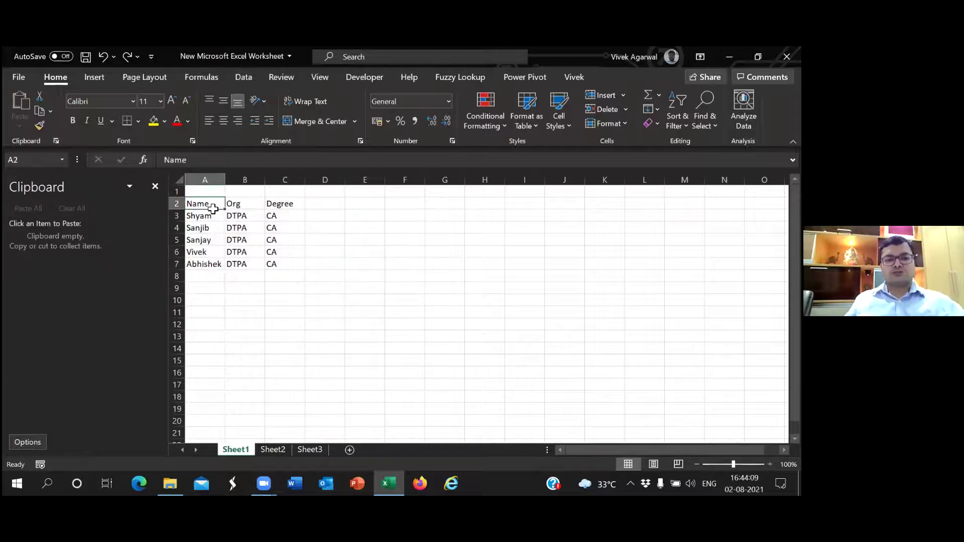
{"action": "key", "text": "ctrl+a"}
{"action": "key", "text": "ctrl+c"}
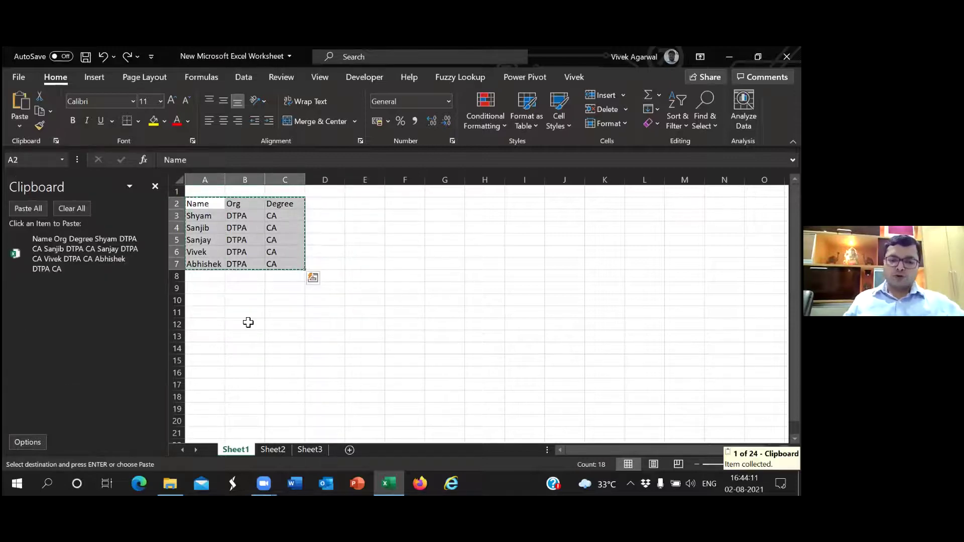
Step: Copy Sheet2's data rows A3:C6 and paste both tables onto Sheet3
{"action": "left_click", "coordinate": [273, 447]}
{"action": "key", "text": "Down"}
{"action": "key", "text": "ctrl+shift+Down"}
{"action": "key", "text": "ctrl+shift+Right"}
{"action": "key", "text": "ctrl+c"}
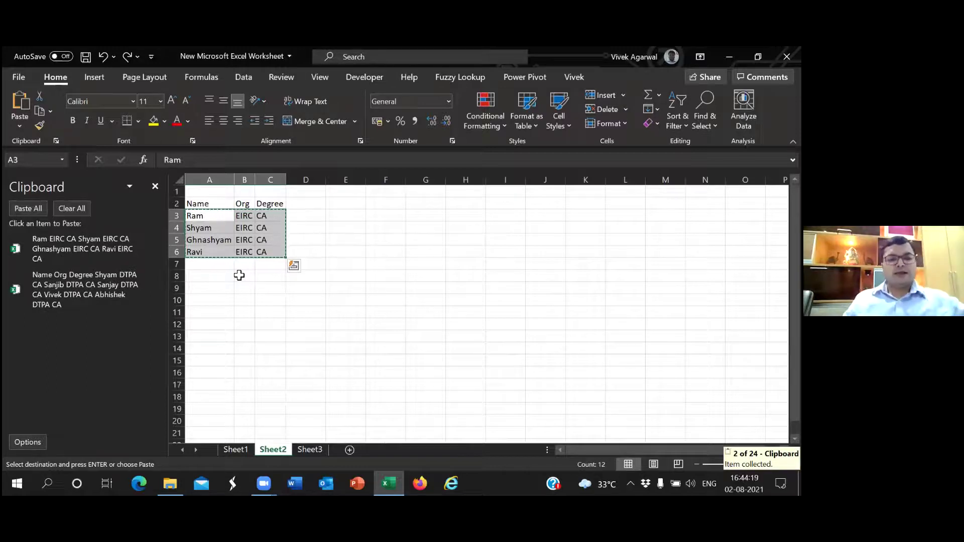
{"action": "key", "text": "ctrl+Page_Down"}
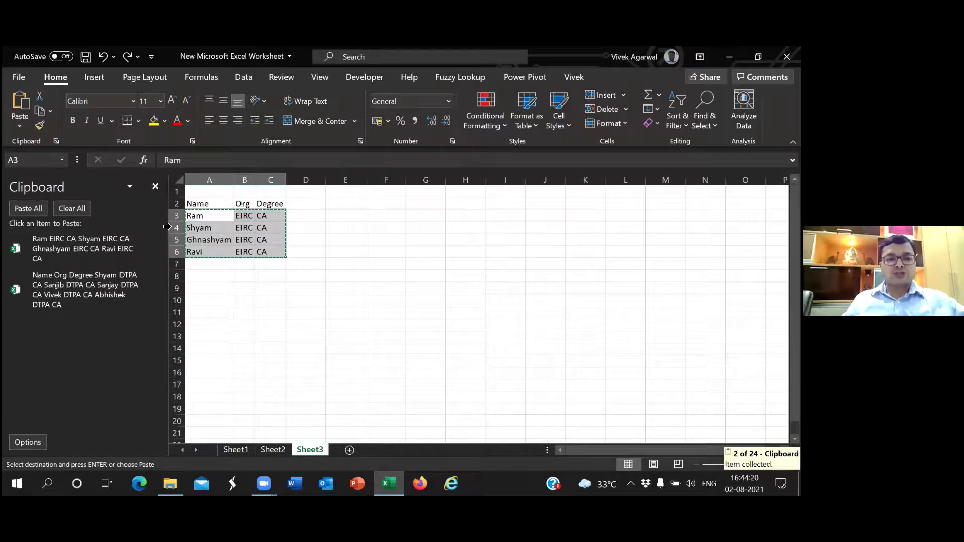
{"action": "key", "text": "ctrl+v"}
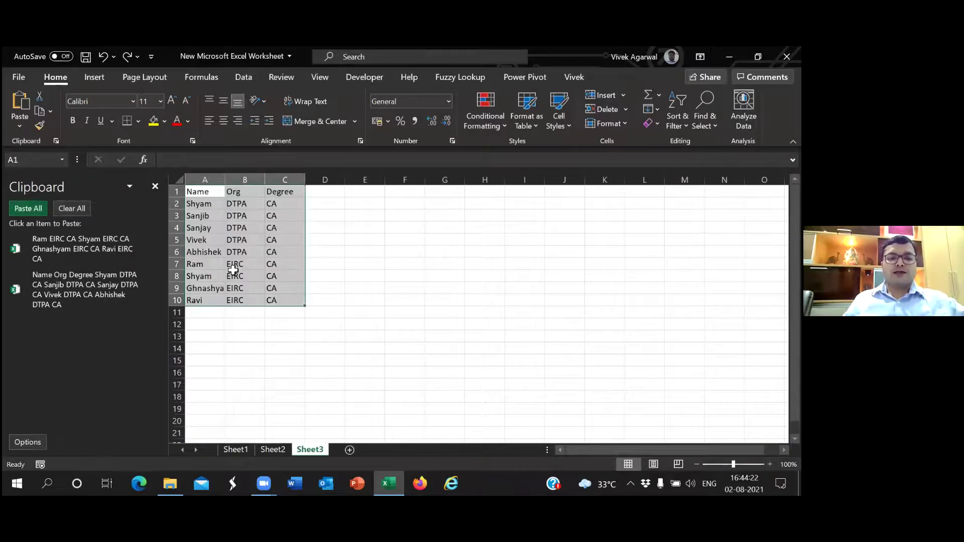
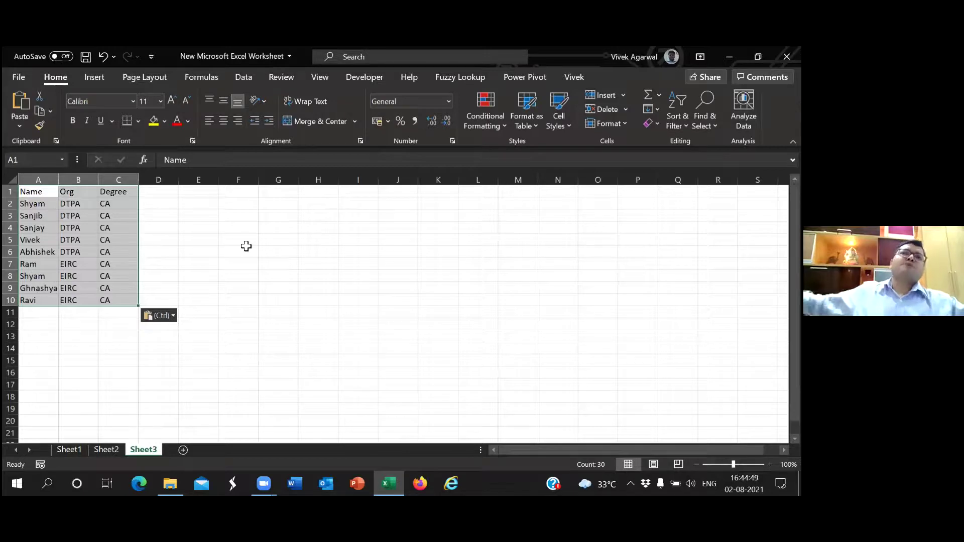
Step: Delete the merged Name/Org/Degree list in A1:C10 on Sheet3
{"action": "left_click", "coordinate": [289, 260]}
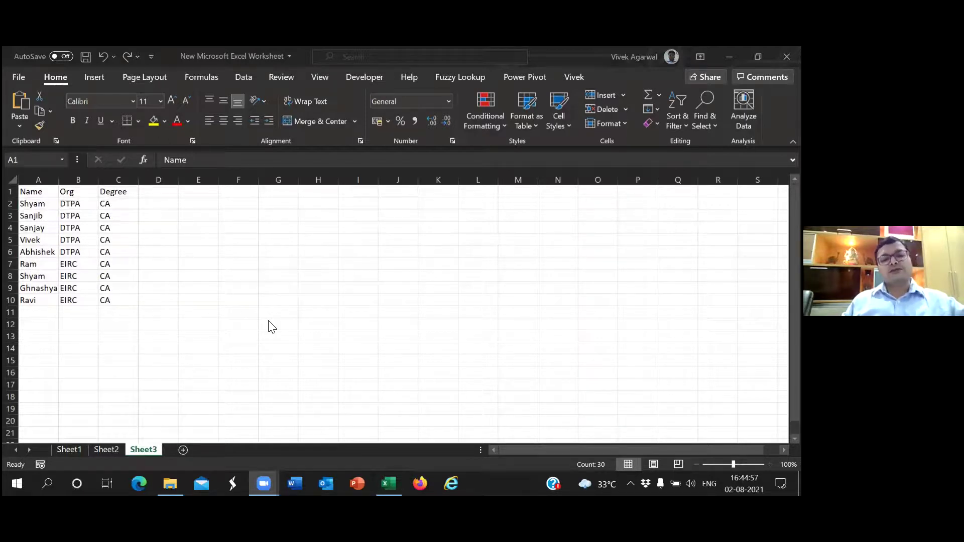
{"action": "left_click", "coordinate": [76, 449]}
{"action": "left_click", "coordinate": [75, 450]}
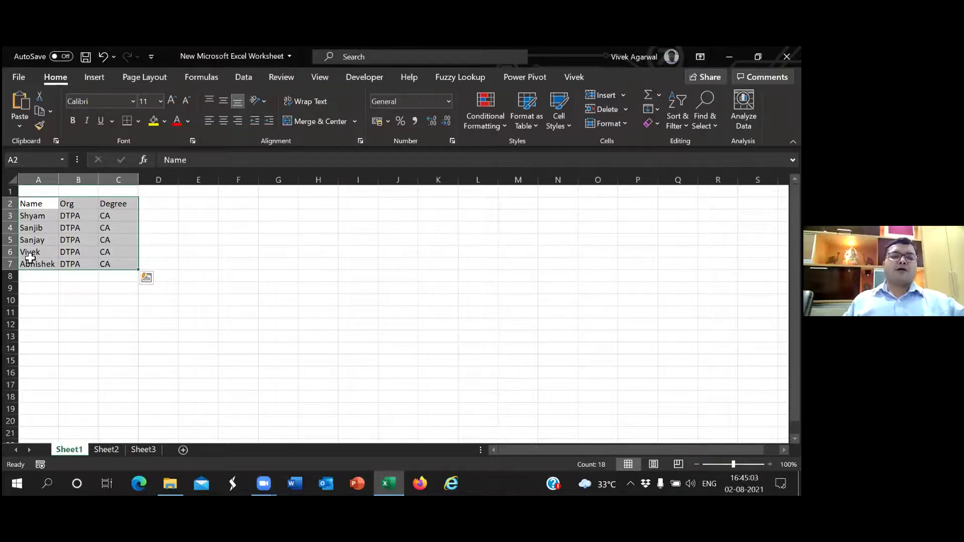
{"action": "left_click", "coordinate": [145, 449]}
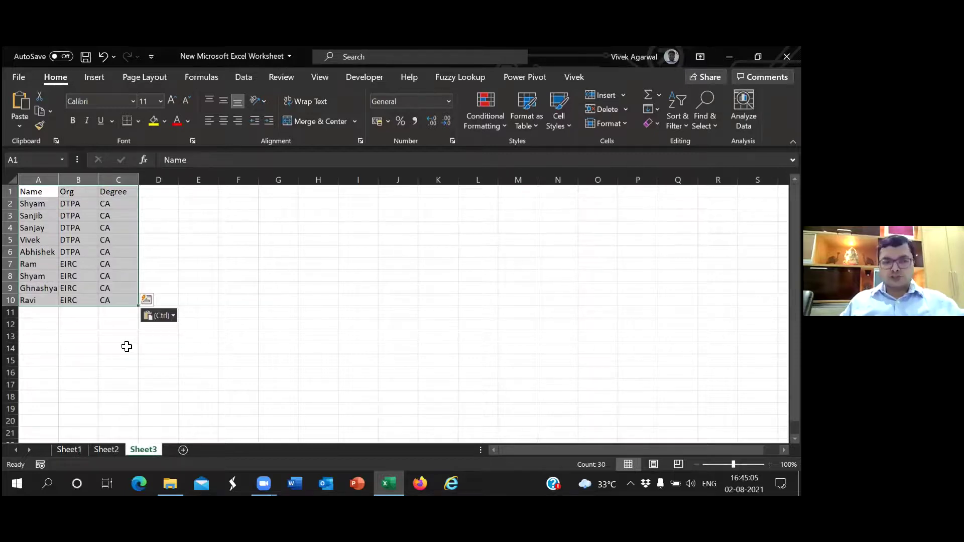
{"action": "key", "text": "Delete"}
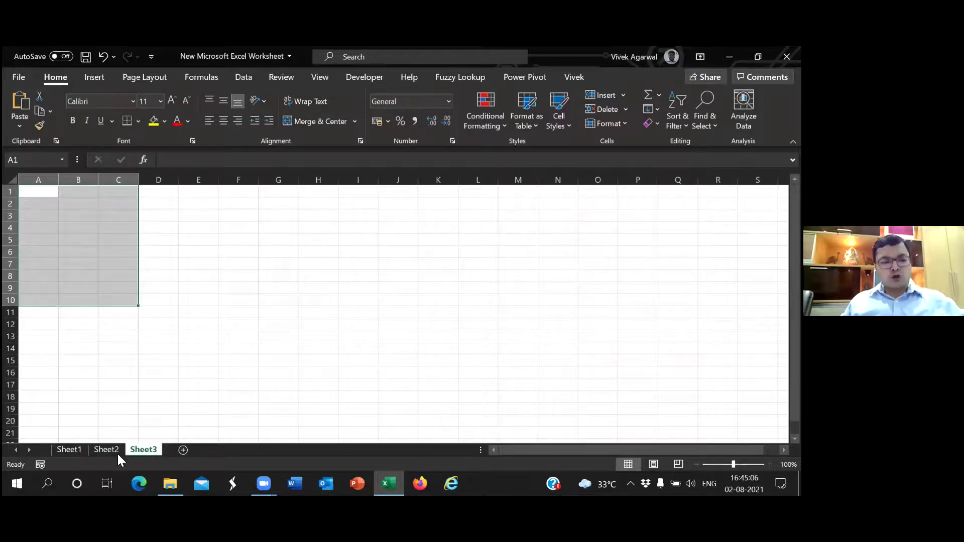
{"action": "left_click", "coordinate": [116, 452]}
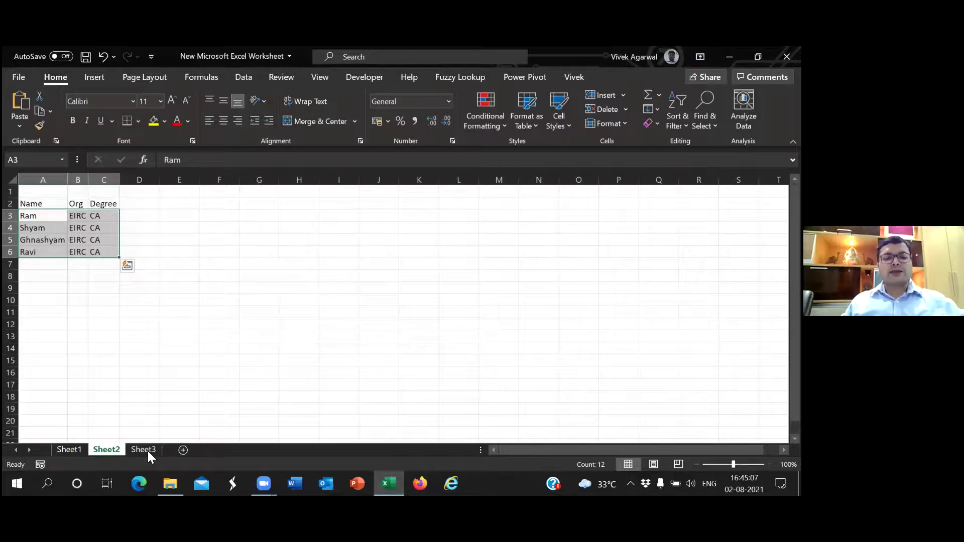
{"action": "left_click", "coordinate": [146, 450]}
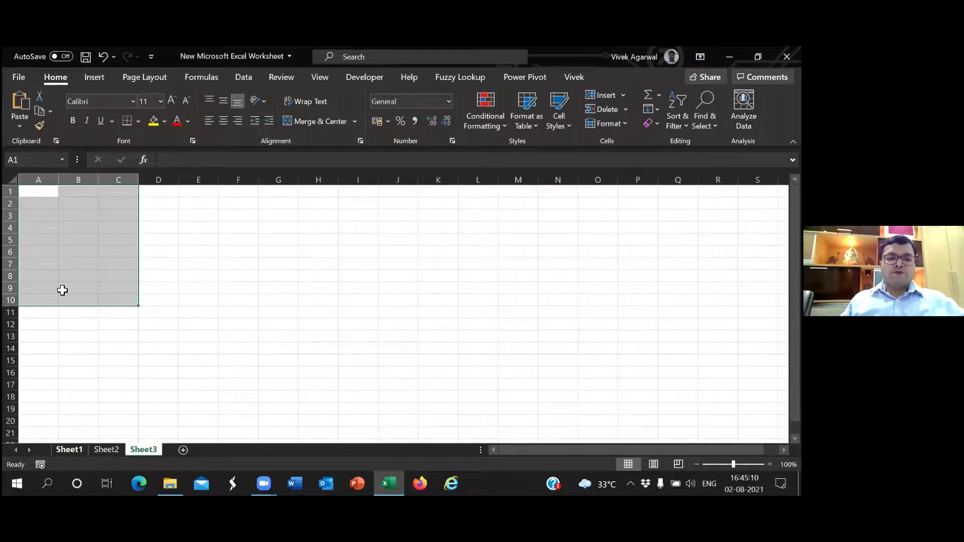
Step: On Sheet1, show the Office Clipboard pane and clear all its collected items
{"action": "key", "text": "ctrl+Page_Up"}
{"action": "key", "text": "ctrl+Page_Up"}
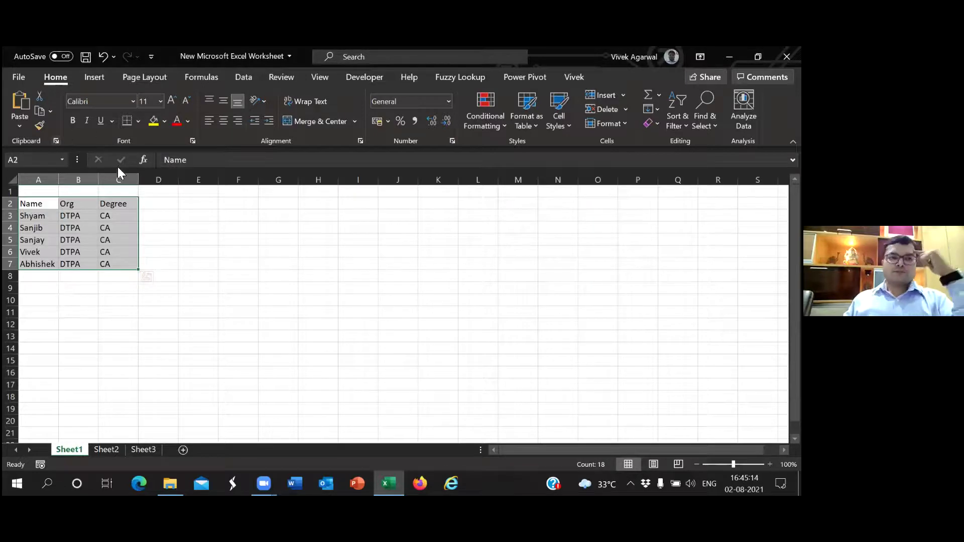
{"action": "left_click", "coordinate": [56, 141]}
{"action": "left_click", "coordinate": [85, 208]}
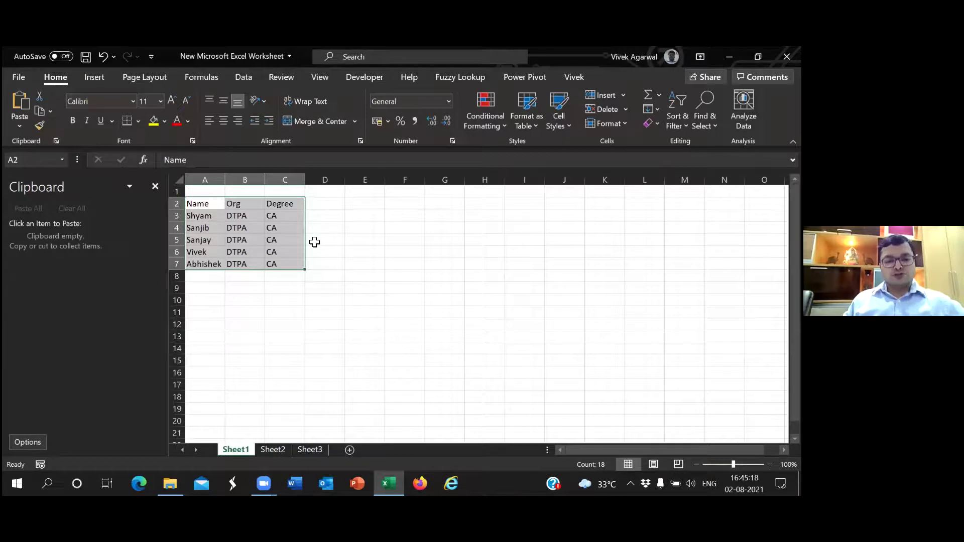
Step: Copy the DTPA list from Sheet1 and the EIRC rows from Sheet2 to the clipboard
{"action": "key", "text": "ctrl+c"}
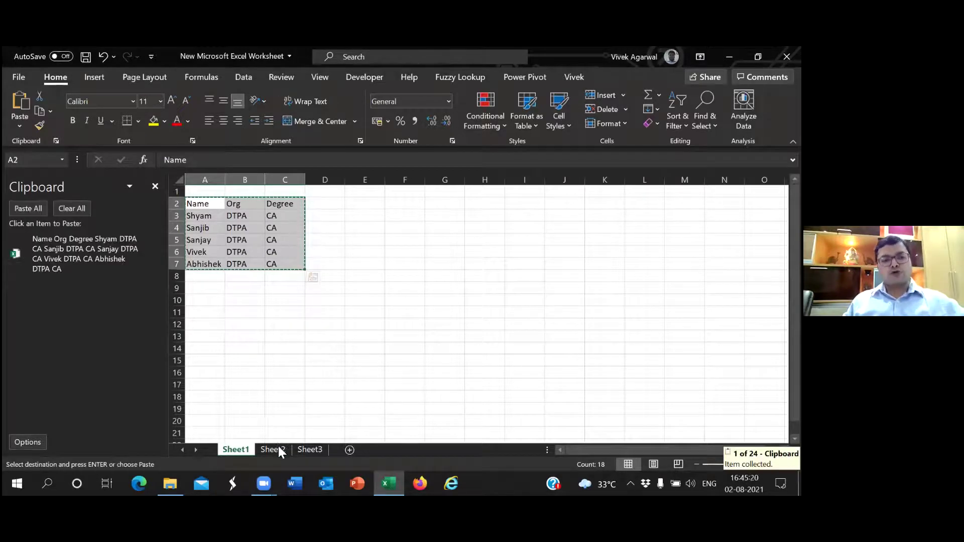
{"action": "left_click", "coordinate": [277, 449]}
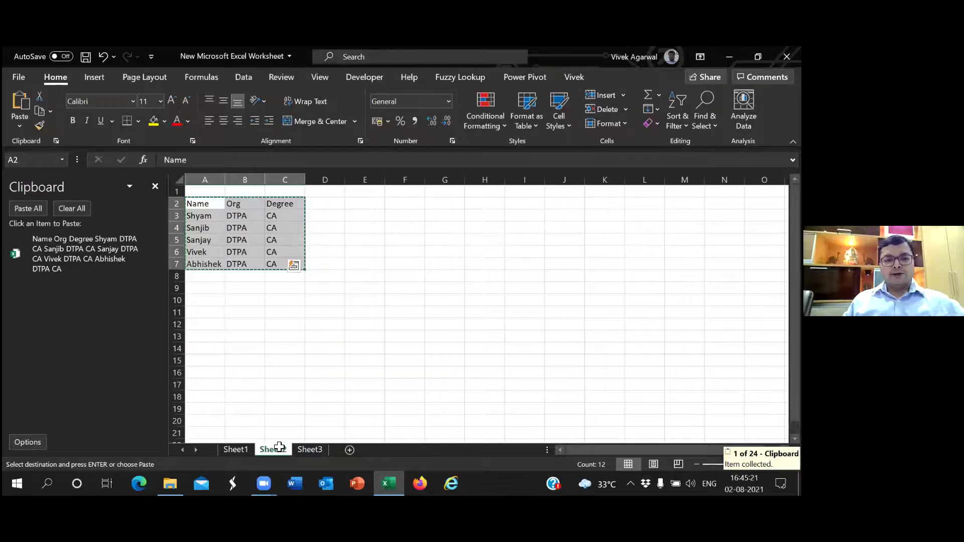
{"action": "key", "text": "ctrl+c"}
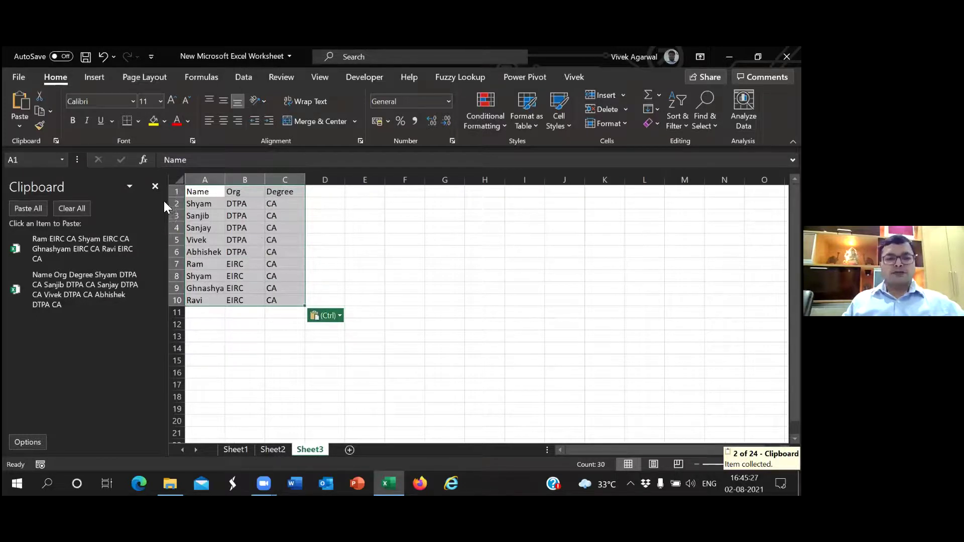
{"action": "scroll", "coordinate": [209, 262], "scroll_direction": "up", "scroll_amount": 2, "text": "ctrl"}
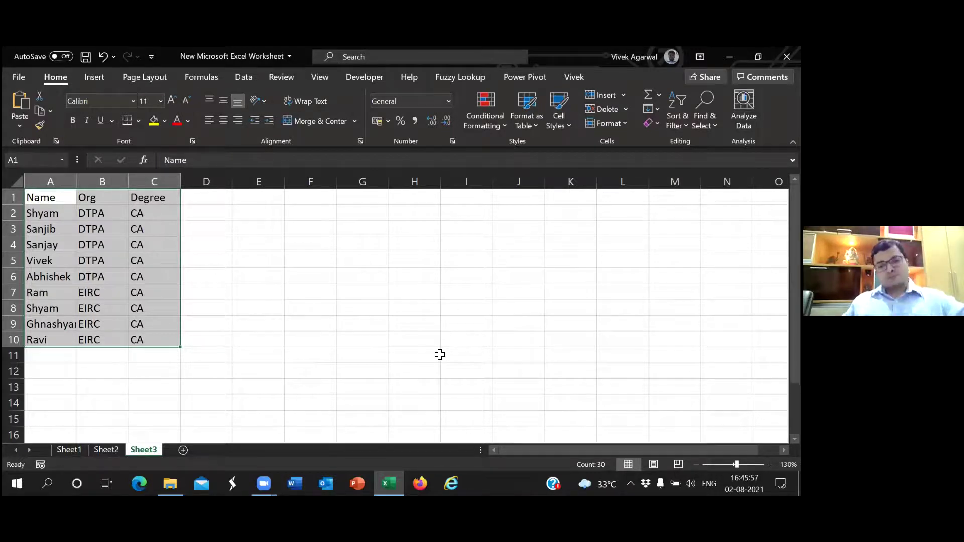
Step: Close the practice workbook with Alt+F4, choosing Don't Save
{"action": "key", "text": "alt+Tab"}
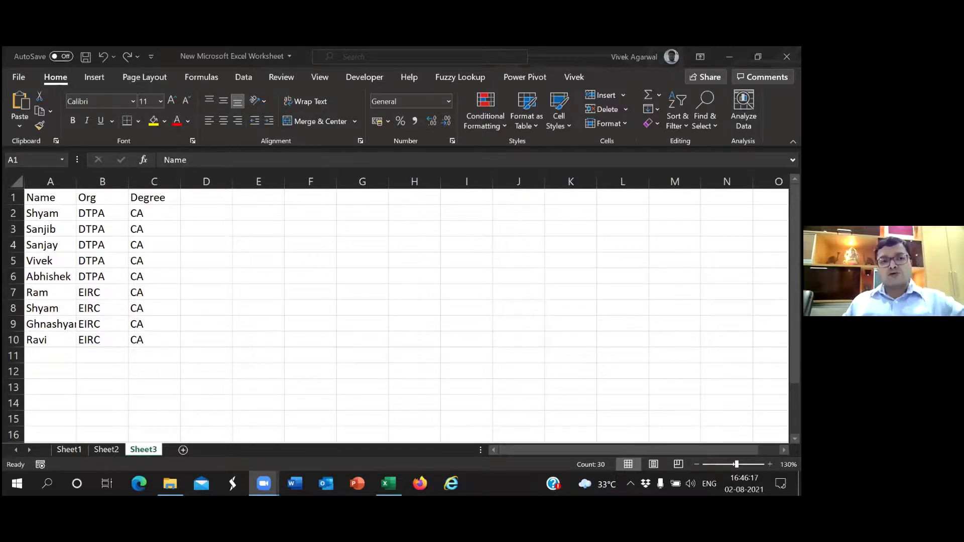
{"action": "key", "text": "ctrl+a"}
{"action": "key", "text": "alt+F4"}
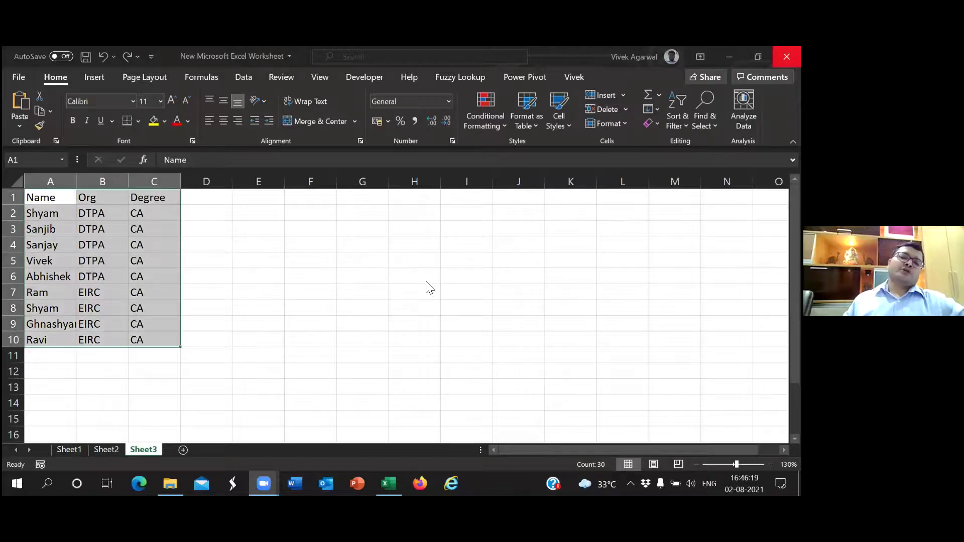
{"action": "left_click", "coordinate": [399, 281]}
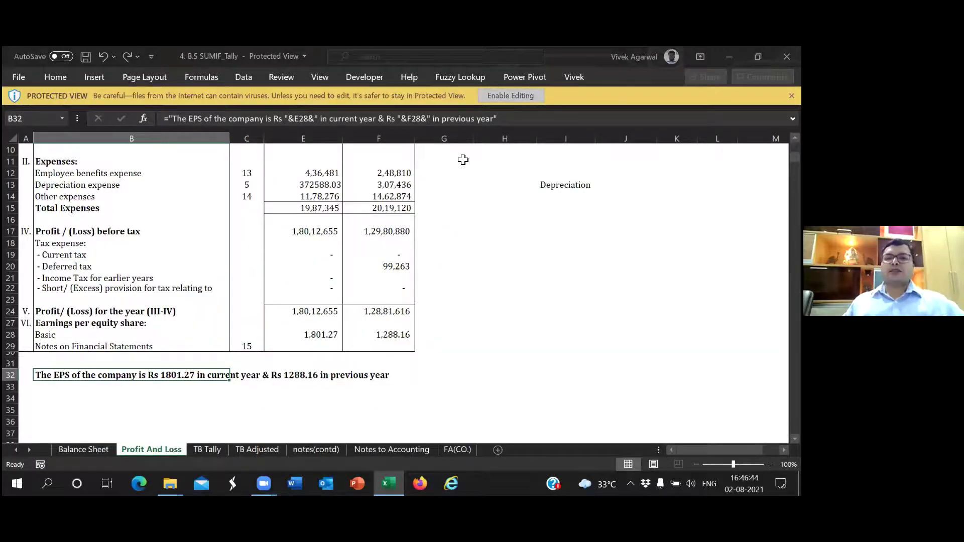
Step: Enable editing on 4. B.S SUMIF_Tally and continue past the can't-update-links warning
{"action": "left_click", "coordinate": [527, 96]}
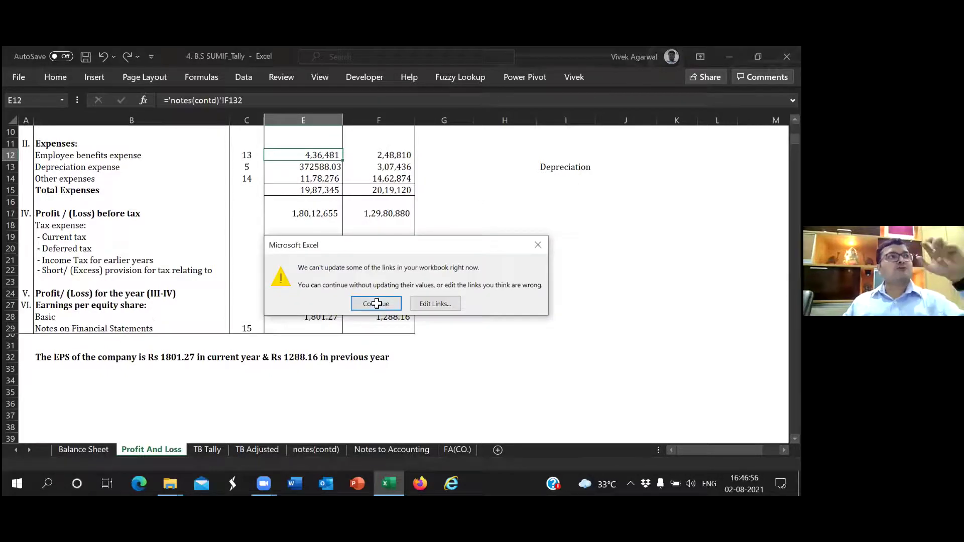
{"action": "left_click", "coordinate": [376, 303]}
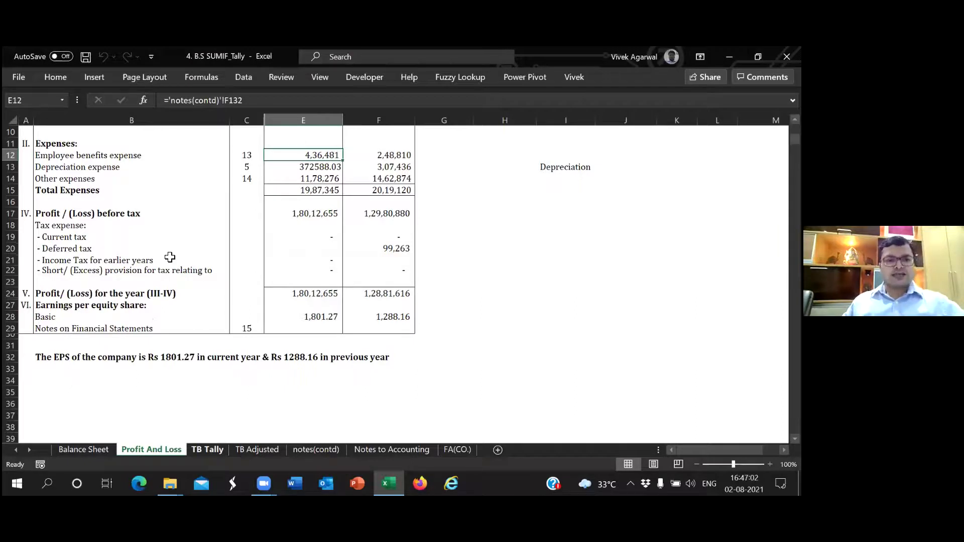
Step: Review the top of the TB Tally trial balance before moving on to TB Adjusted
{"action": "key", "text": "ctrl+Page_Down"}
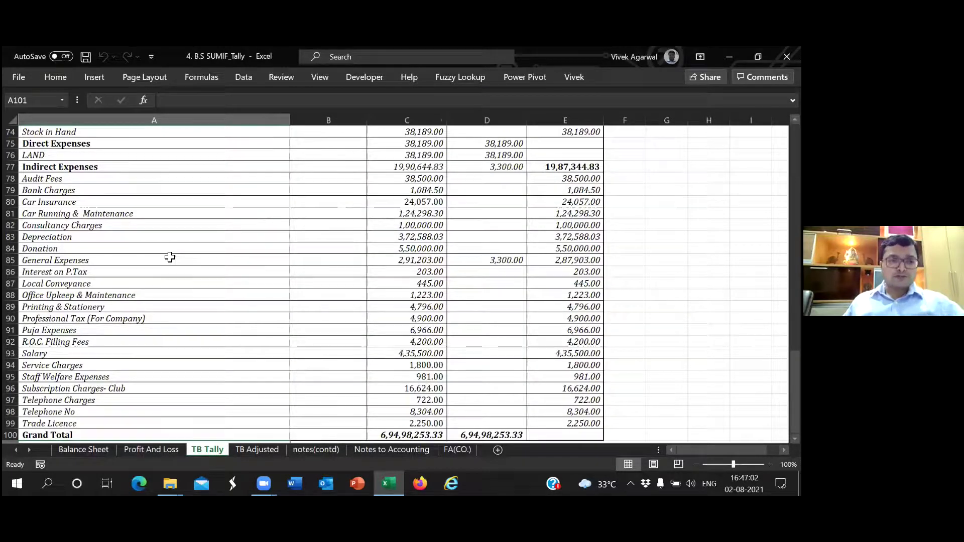
{"action": "key", "text": "ctrl+Home"}
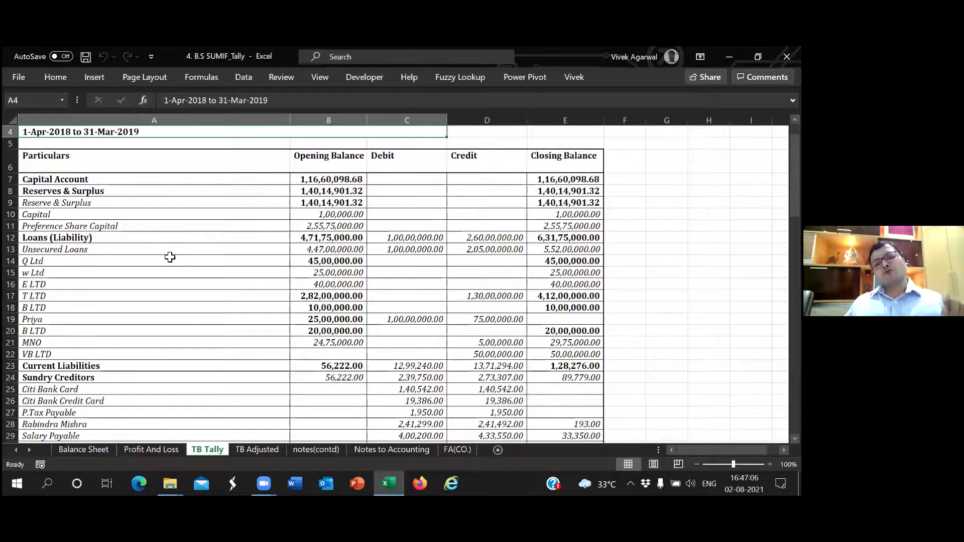
{"action": "key", "text": "ctrl+Page_Down"}
Step: Step along row 7 of TB Adjusted to inspect the Adjusted Amount formula in I7
{"action": "key", "text": "Down"}
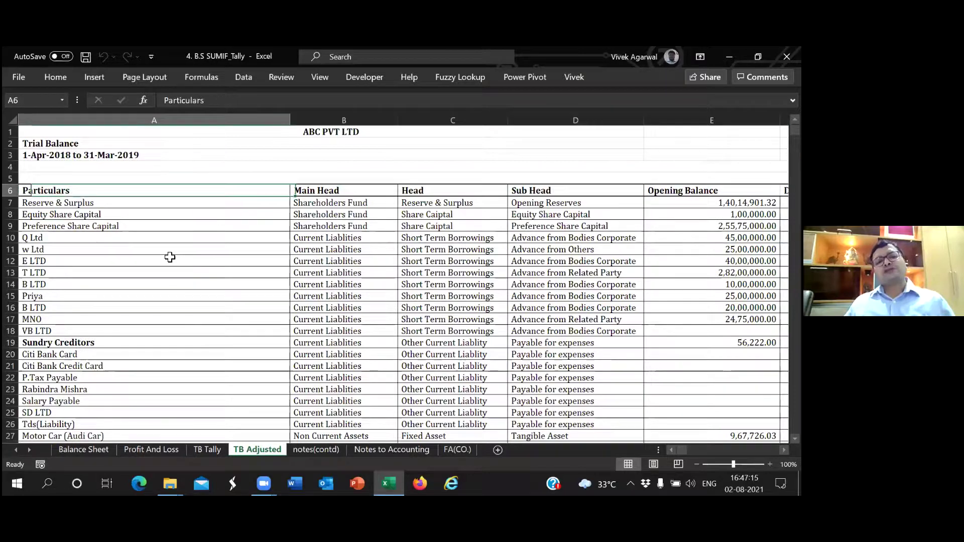
{"action": "key", "text": "Down"}
{"action": "key", "text": "Right"}
{"action": "key", "text": "Right"}
{"action": "key", "text": "Right"}
{"action": "key", "text": "Right"}
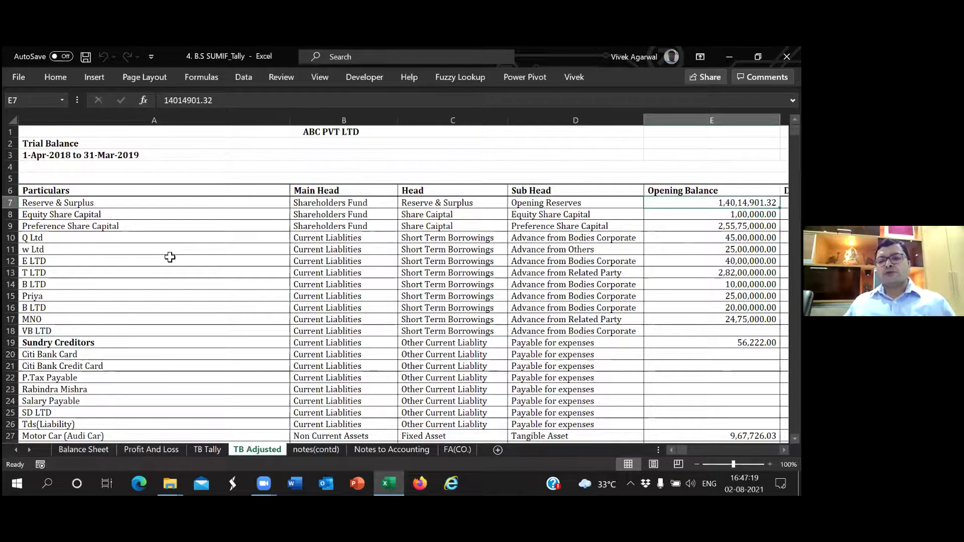
{"action": "key", "text": "Right"}
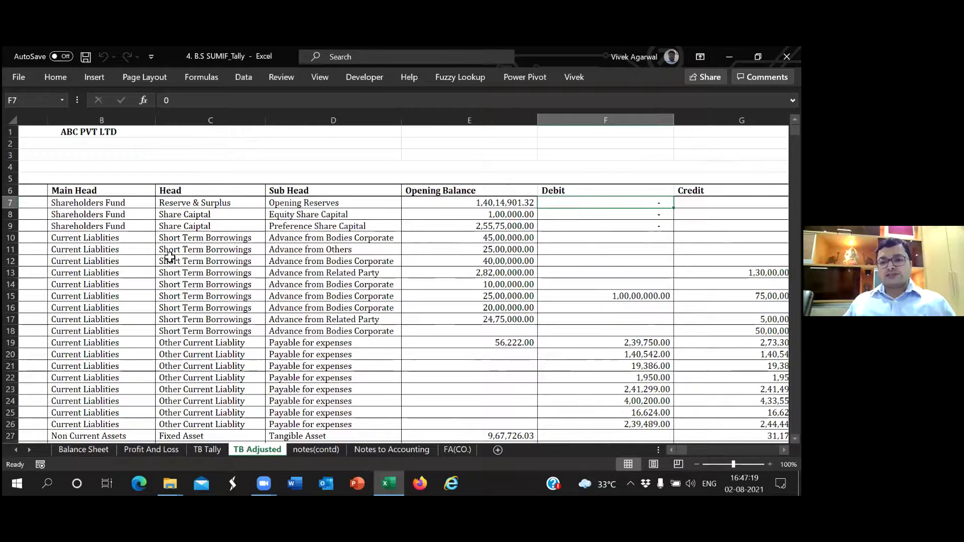
{"action": "key", "text": "Right"}
{"action": "key", "text": "Right"}
{"action": "key", "text": "Right"}
{"action": "key", "text": "Left"}
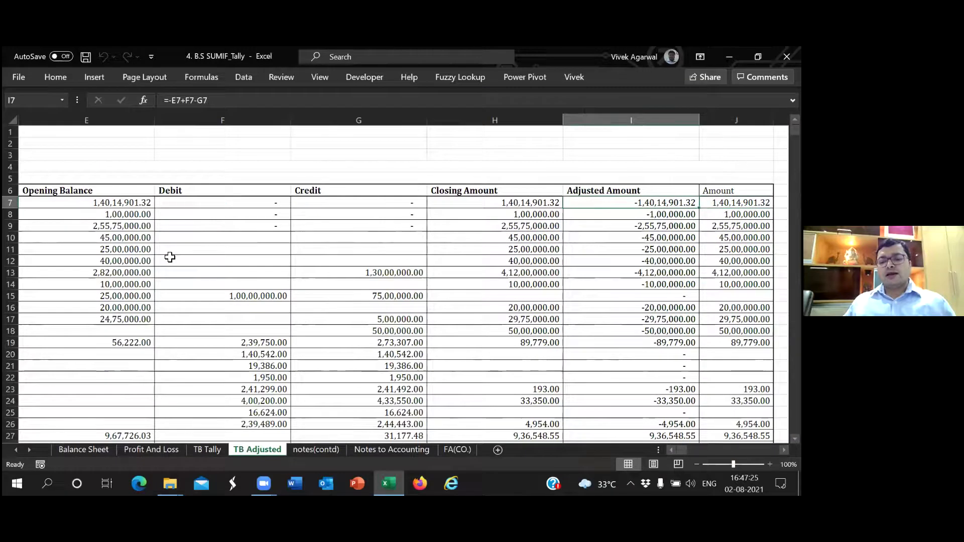
{"action": "key", "text": "Left"}
{"action": "key", "text": "Left"}
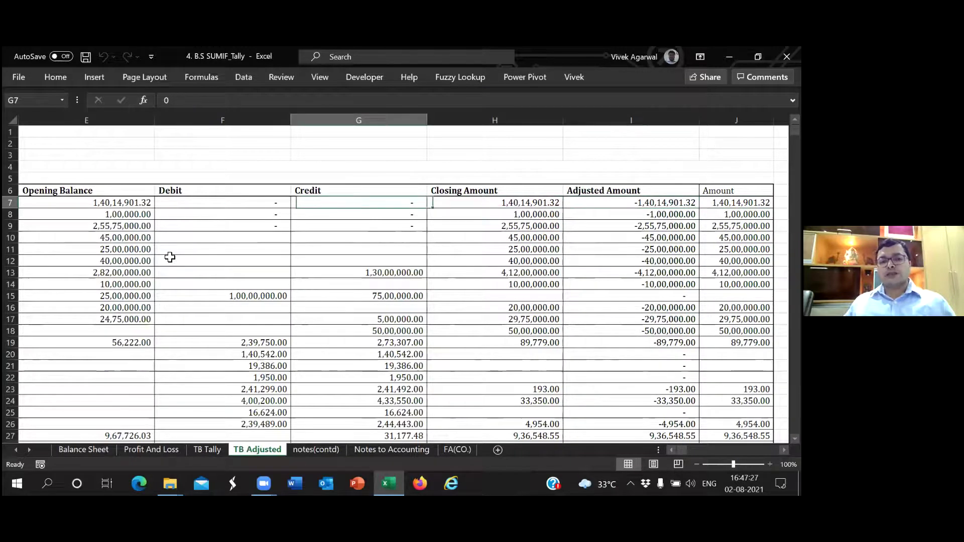
{"action": "key", "text": "Left"}
{"action": "key", "text": "Left"}
{"action": "key", "text": "Right"}
{"action": "key", "text": "Right"}
{"action": "key", "text": "Right"}
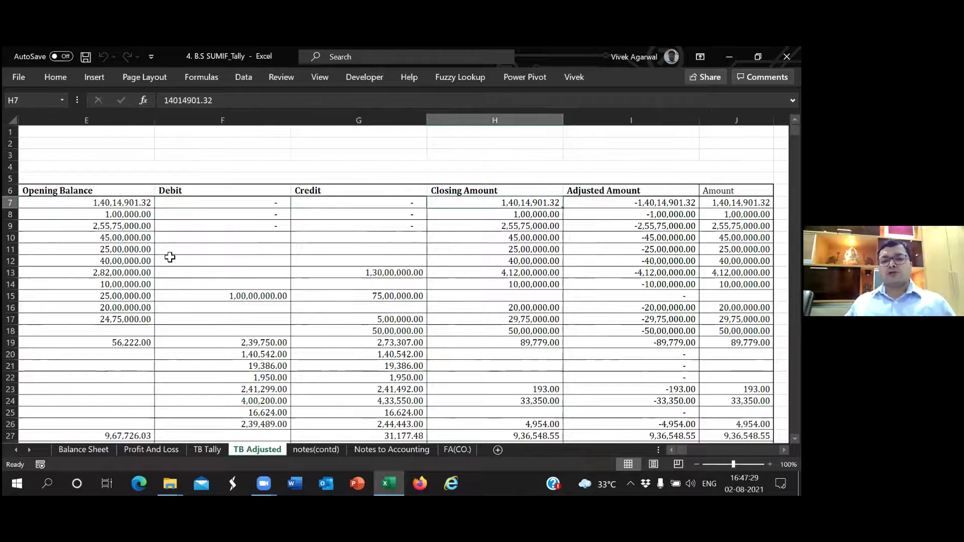
{"action": "key", "text": "Right"}
{"action": "key", "text": "Left"}
{"action": "key", "text": "ctrl+Left"}
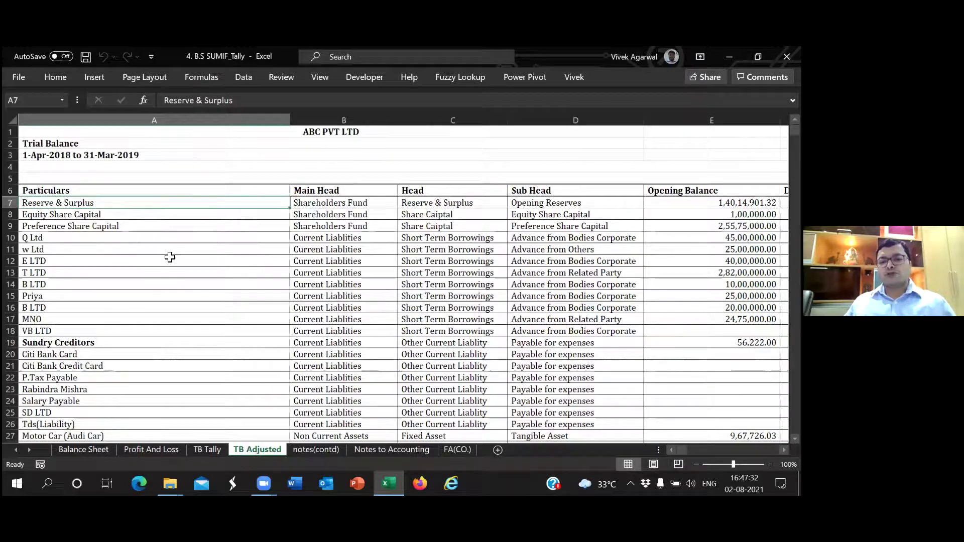
{"action": "key", "text": "Right"}
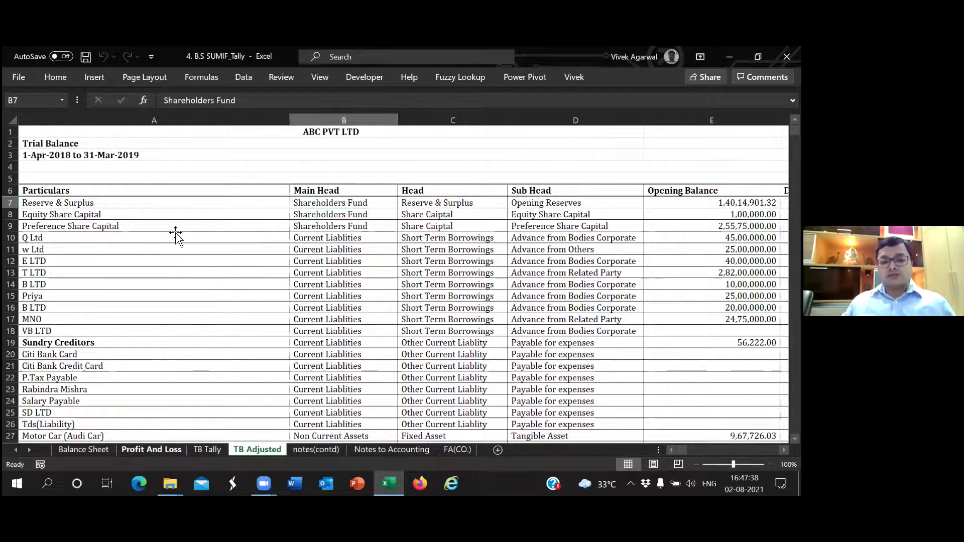
Step: On the Profit And Loss sheet, select the employee benefits figure in E12
{"action": "key", "text": "ctrl+Page_Up"}
{"action": "key", "text": "ctrl+Page_Up"}
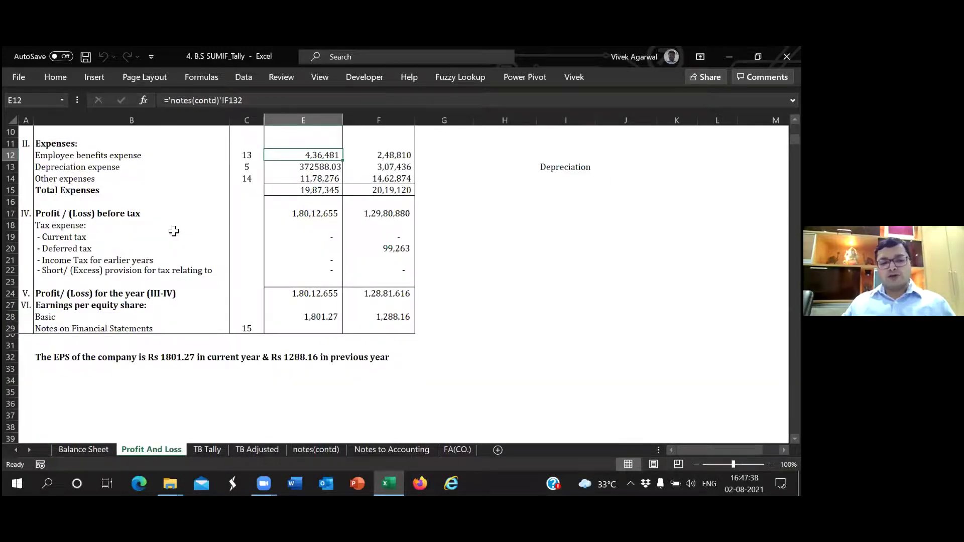
{"action": "left_click", "coordinate": [174, 231]}
{"action": "key", "text": "Up"}
{"action": "key", "text": "Up"}
{"action": "key", "text": "Up"}
{"action": "key", "text": "Down"}
{"action": "key", "text": "Right"}
{"action": "key", "text": "Right"}
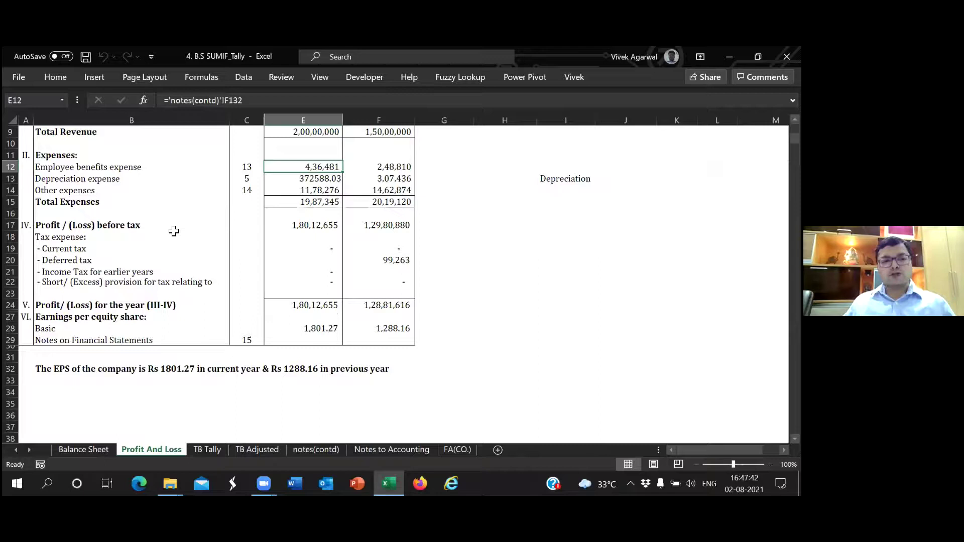
Step: Inspect the Balance with Bank SUMIF in F107 and its label in J107 on notes(contd)
{"action": "key", "text": "ctrl+Page_Down"}
{"action": "key", "text": "ctrl+Page_Down"}
{"action": "key", "text": "ctrl+Page_Down"}
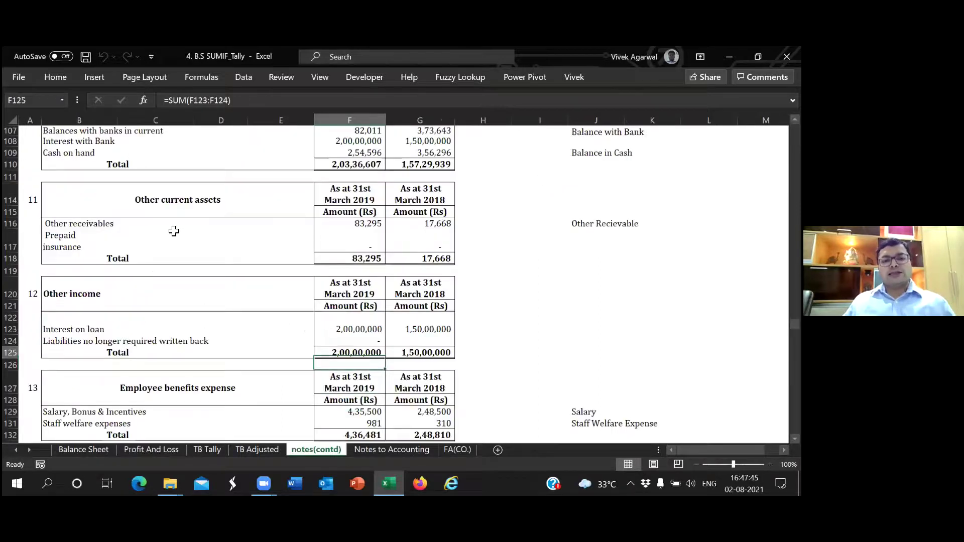
{"action": "key", "text": "Up"}
{"action": "key", "text": "Up"}
{"action": "key", "text": "Up"}
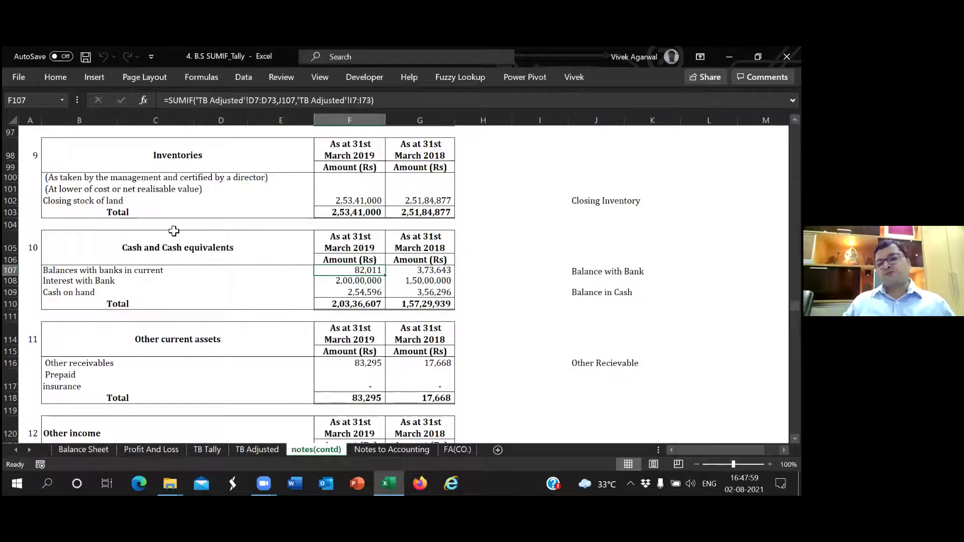
{"action": "left_click", "coordinate": [578, 275]}
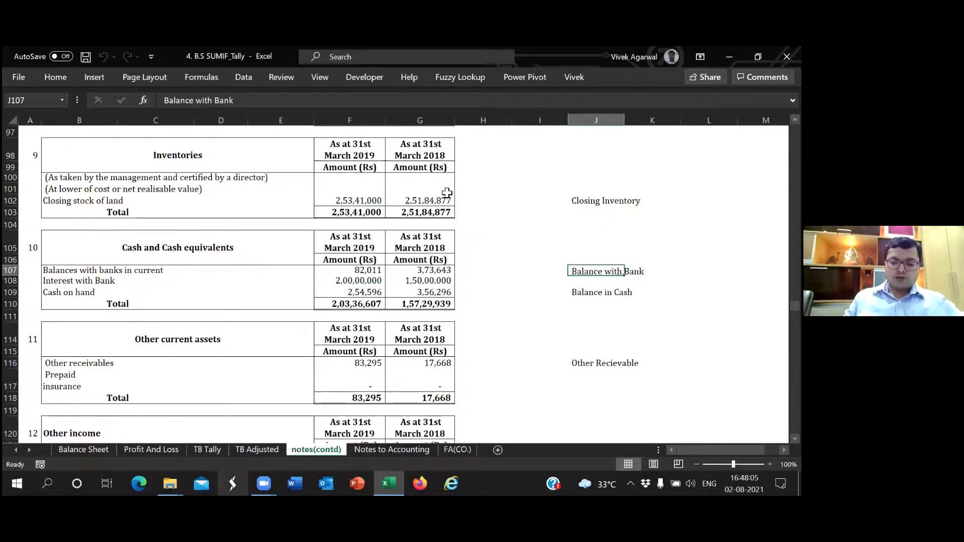
Step: On TB Adjusted, select the whole trial balance table and open Find and Replace
{"action": "key", "text": "ctrl+Page_Up"}
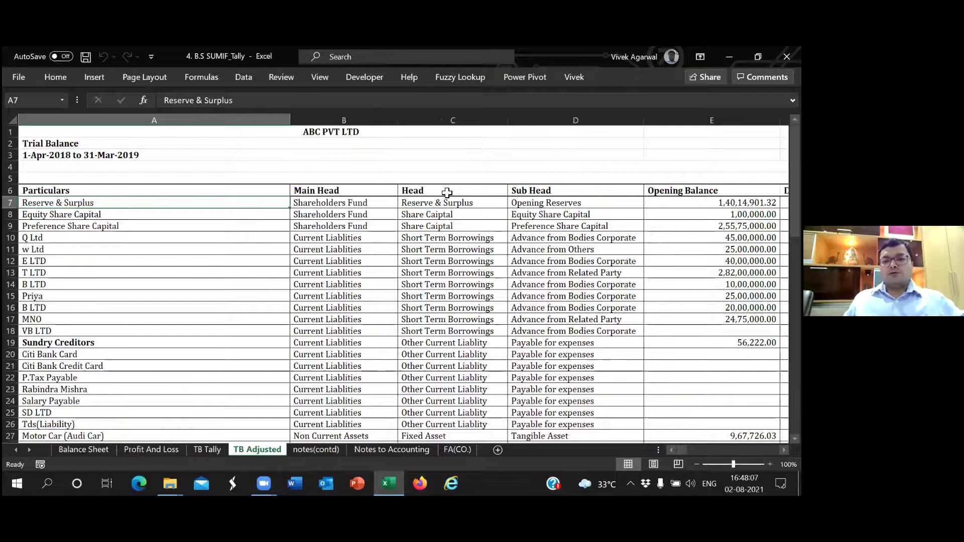
{"action": "key", "text": "ctrl+a"}
{"action": "key", "text": "ctrl+f"}
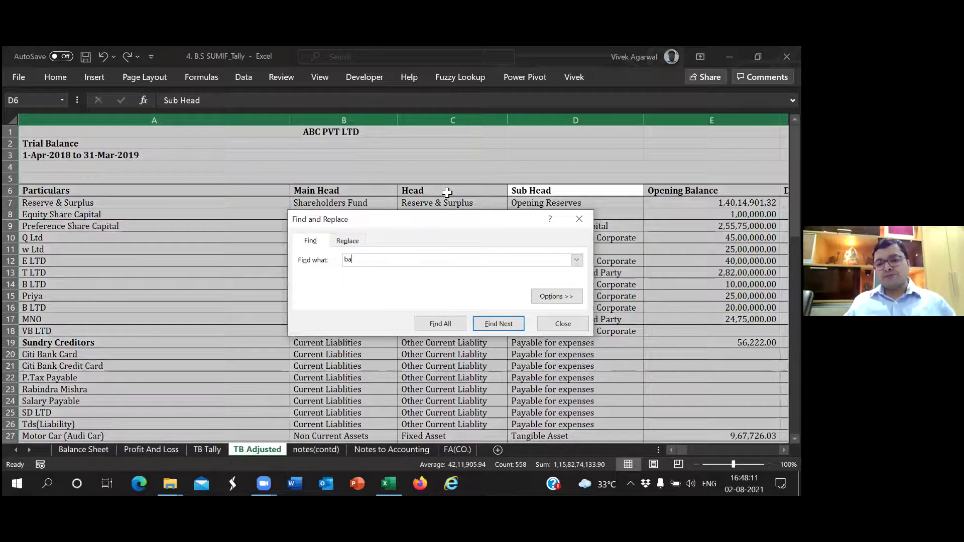
Step: Search for 'balance' to locate Balance with Bank at row 45, then close Find
{"action": "type", "text": "lance"}
{"action": "key", "text": "Return"}
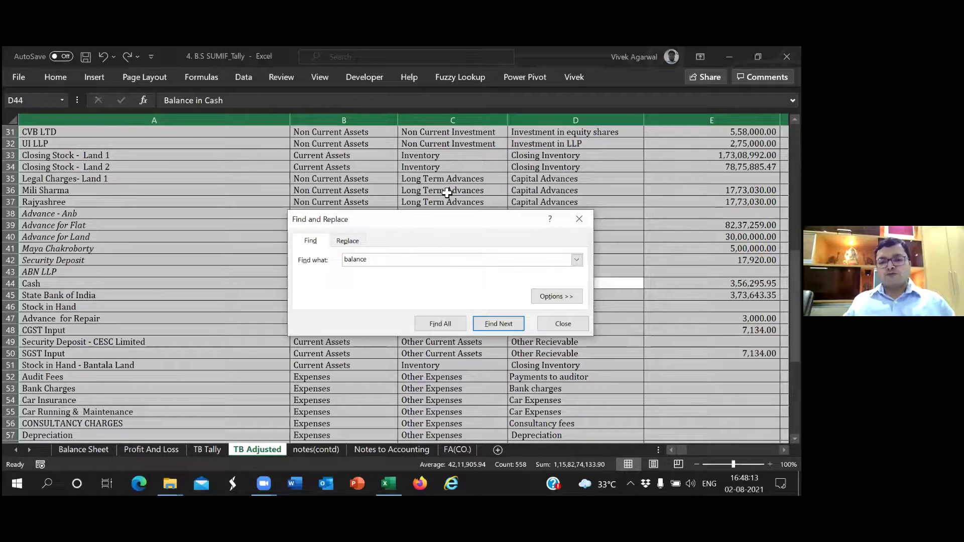
{"action": "key", "text": "Escape"}
{"action": "key", "text": "Down"}
{"action": "key", "text": "Down"}
{"action": "key", "text": "Down"}
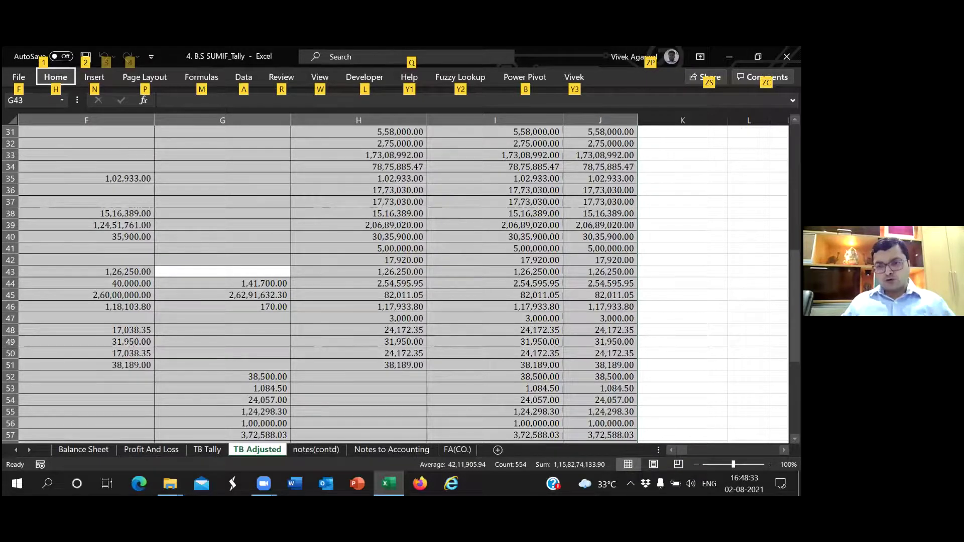
Step: Create a PivotTable from A6:J74 on a new worksheet
{"action": "key", "text": "n"}
{"action": "key", "text": "v"}
{"action": "key", "text": "Return"}
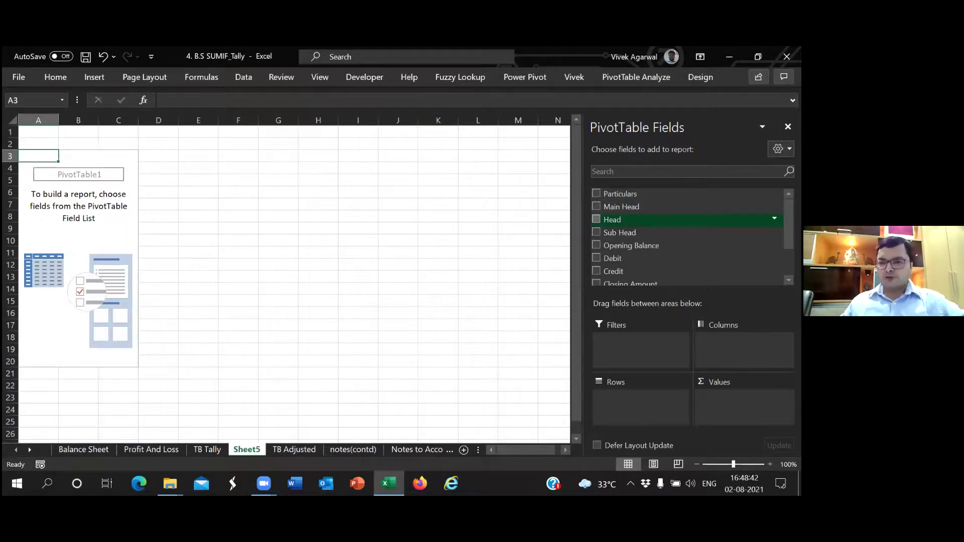
Step: Put Head above Sub Head in Rows and sum Adjusted Amount in Values
{"action": "left_click_drag", "start_coordinate": [608, 232], "coordinate": [637, 426]}
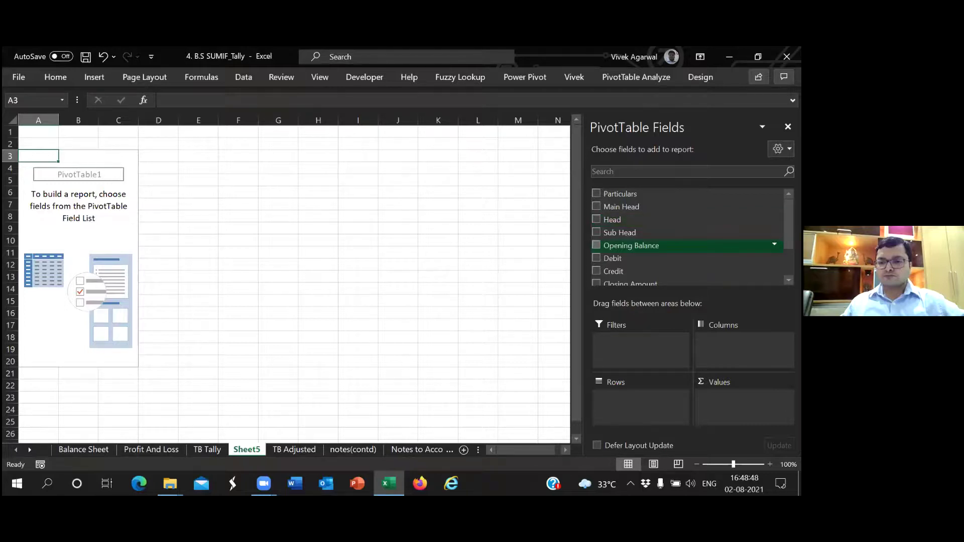
{"action": "left_click", "coordinate": [596, 232]}
{"action": "scroll", "coordinate": [688, 236], "scroll_direction": "down", "scroll_amount": 2}
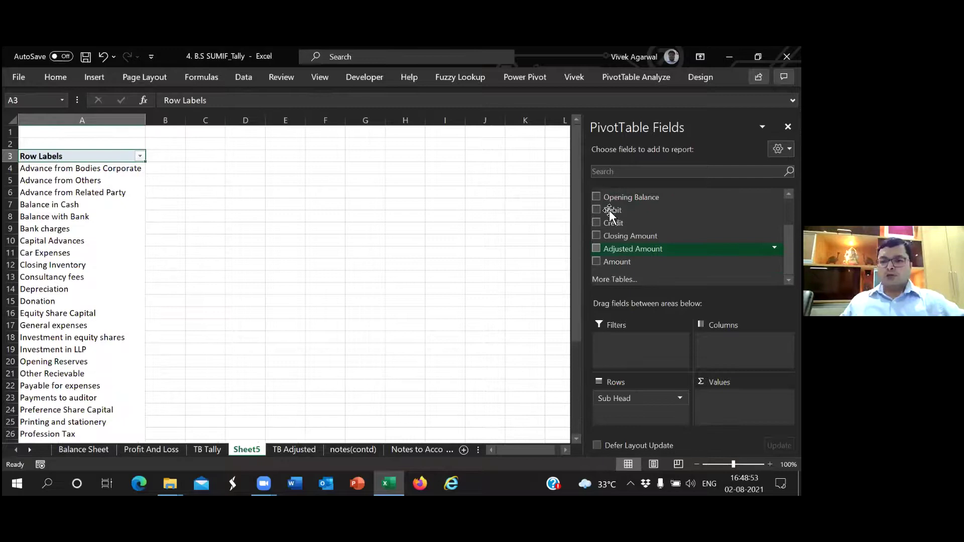
{"action": "left_click_drag", "start_coordinate": [612, 228], "coordinate": [627, 359]}
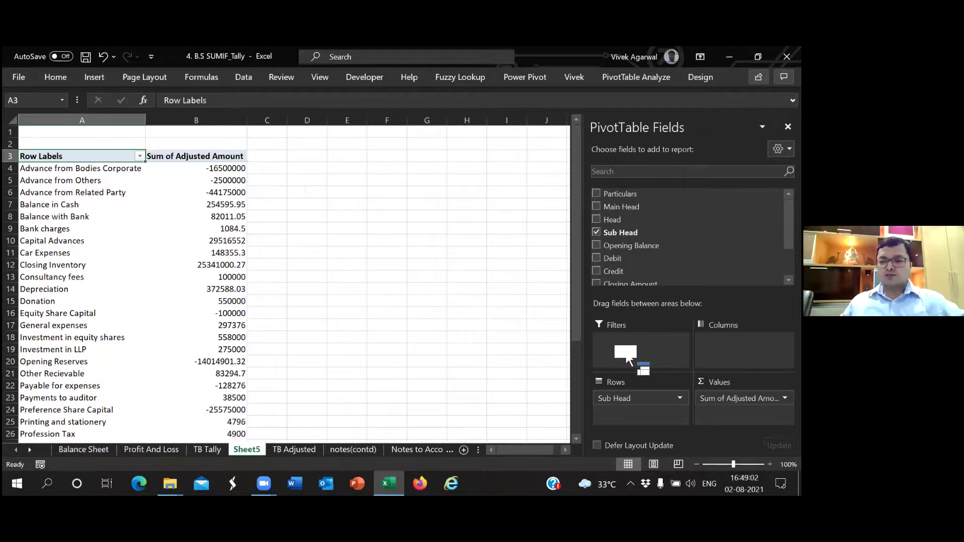
{"action": "left_click_drag", "start_coordinate": [629, 361], "coordinate": [629, 254]}
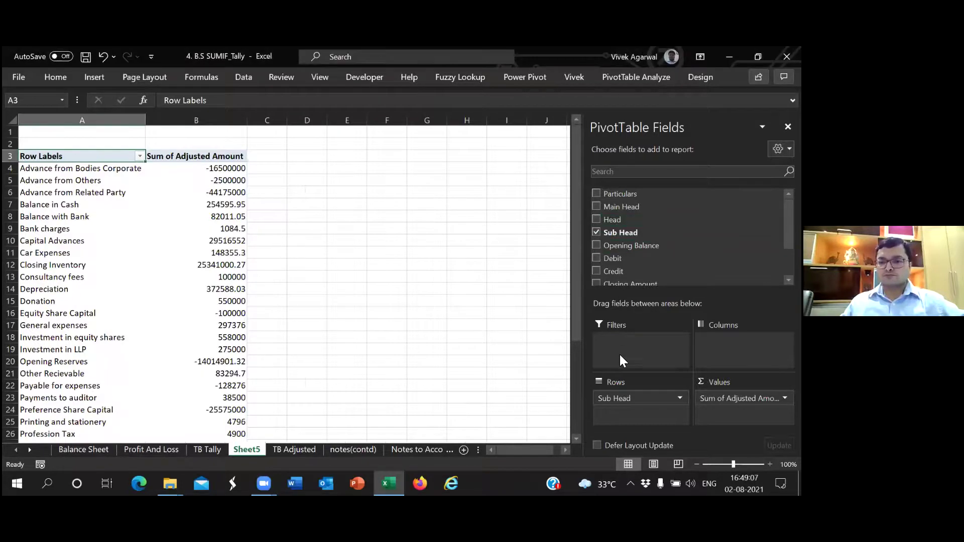
{"action": "left_click_drag", "start_coordinate": [612, 220], "coordinate": [614, 398]}
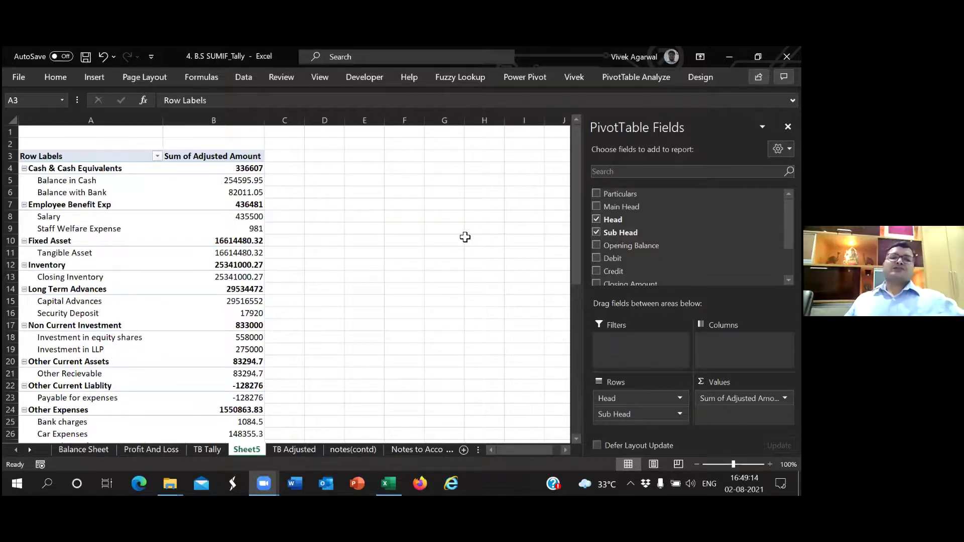
{"action": "scroll", "coordinate": [465, 237], "scroll_direction": "up", "scroll_amount": 4, "text": "ctrl"}
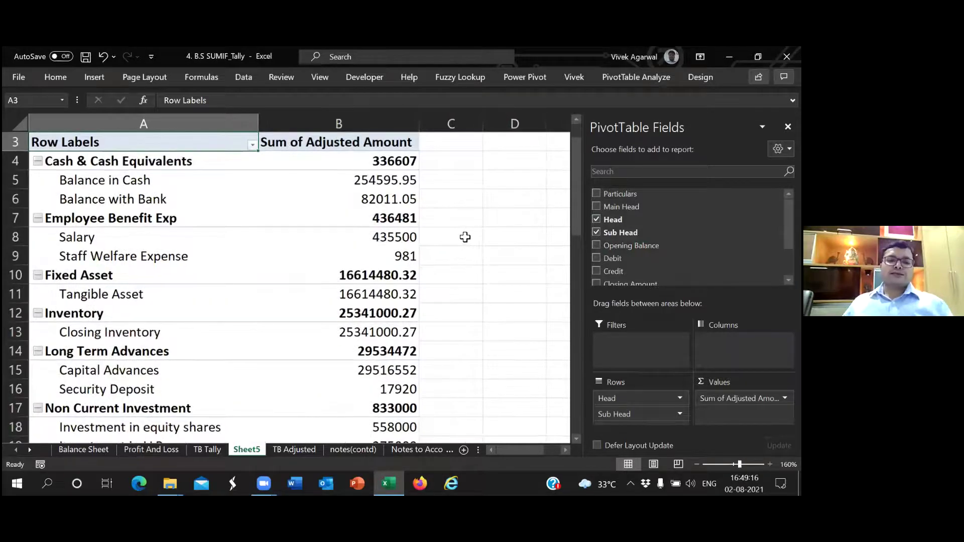
{"action": "key", "text": "Right"}
{"action": "key", "text": "Down"}
{"action": "key", "text": "Down"}
{"action": "key", "text": "Down"}
{"action": "key", "text": "Down"}
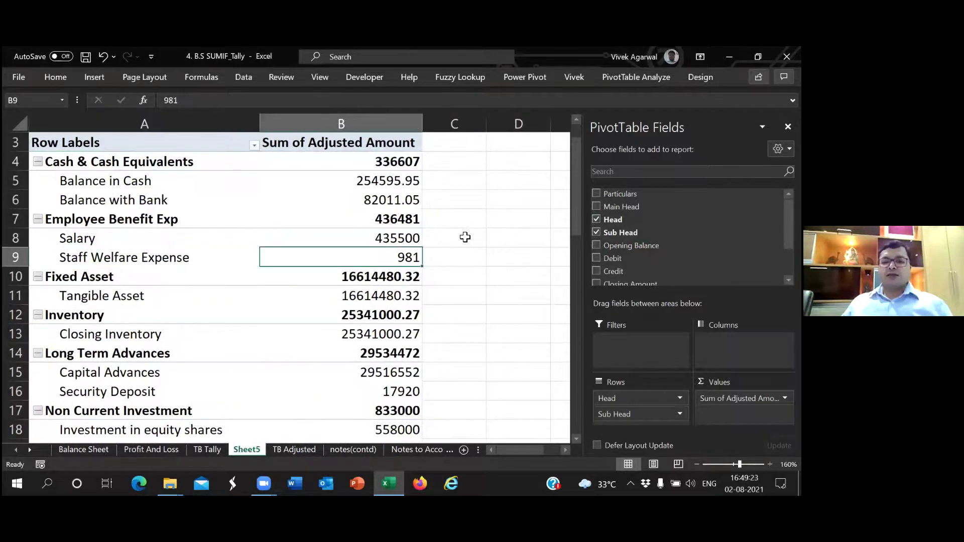
{"action": "mouse_move", "coordinate": [620, 194]}
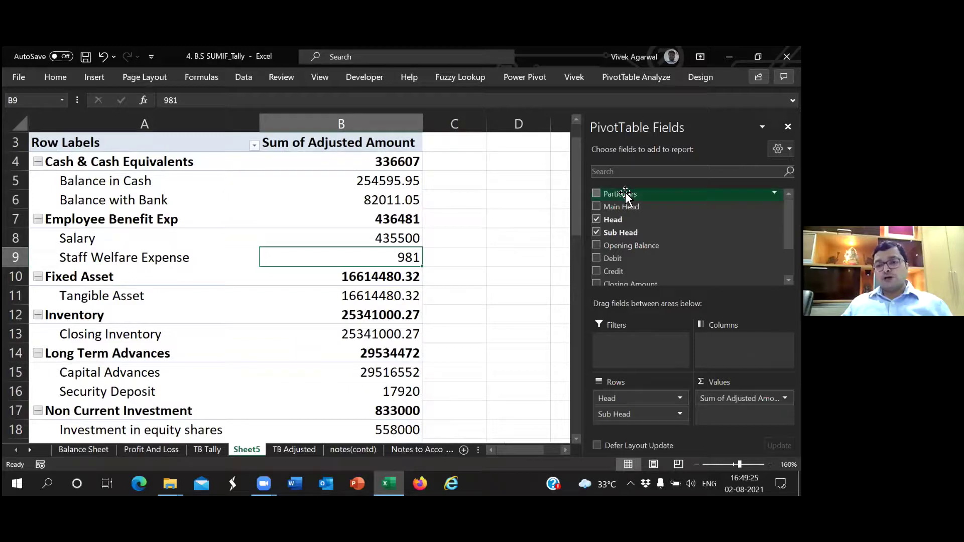
Step: Add Particulars beneath Sub Head in the pivot rows
{"action": "left_click_drag", "start_coordinate": [626, 195], "coordinate": [633, 427]}
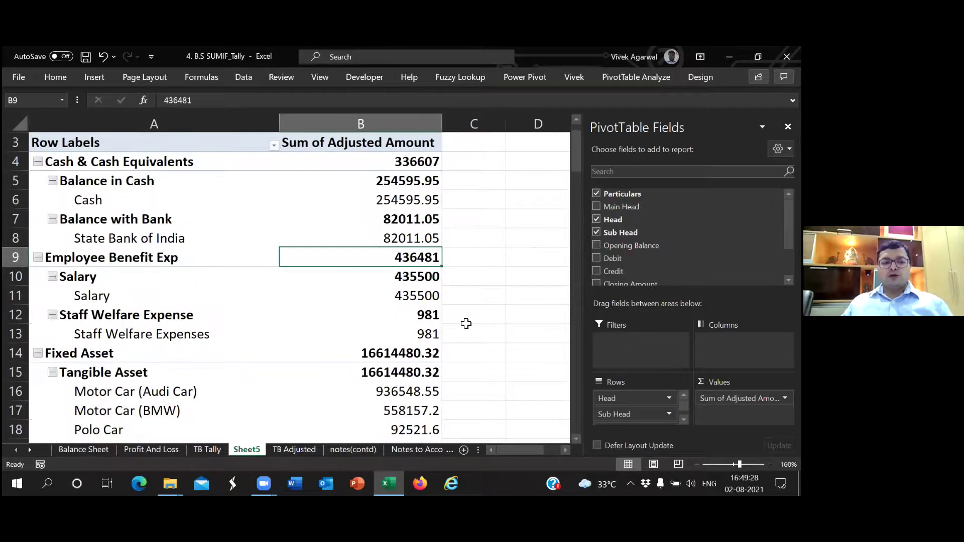
{"action": "key", "text": "Left"}
{"action": "key", "text": "Down"}
{"action": "key", "text": "Down"}
Step: Move down the pivot past Fixed Asset items, CVB LTD and UI LLP to Payable for expenses
{"action": "key", "text": "Down"}
{"action": "key", "text": "Down"}
{"action": "key", "text": "Down"}
{"action": "key", "text": "Down"}
{"action": "key", "text": "Down"}
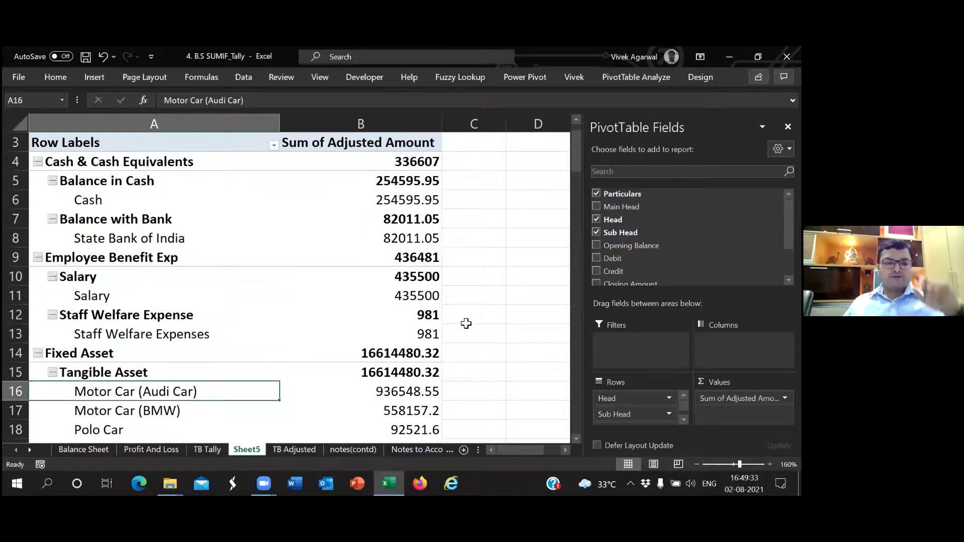
{"action": "key", "text": "Down"}
{"action": "key", "text": "Down"}
{"action": "key", "text": "Down"}
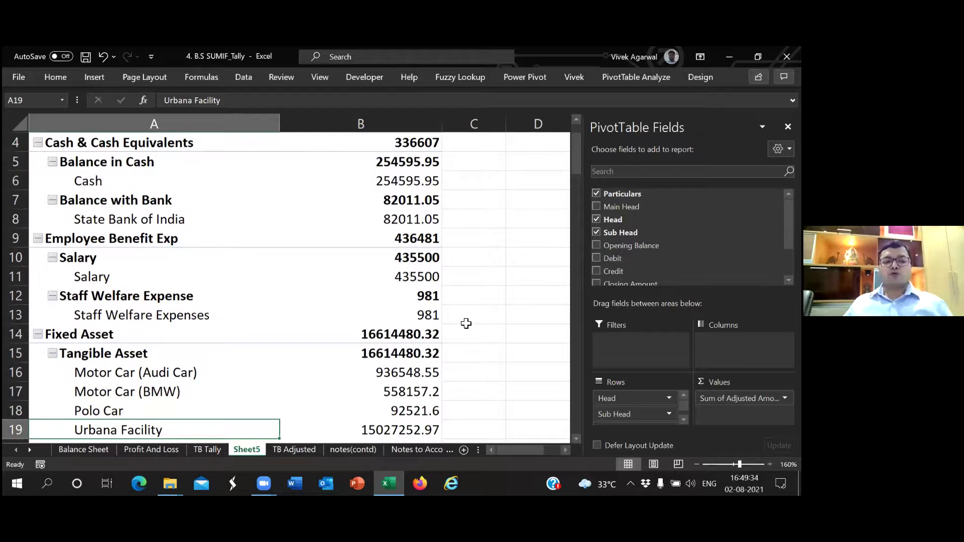
{"action": "key", "text": "Down"}
{"action": "key", "text": "Down"}
{"action": "key", "text": "Down"}
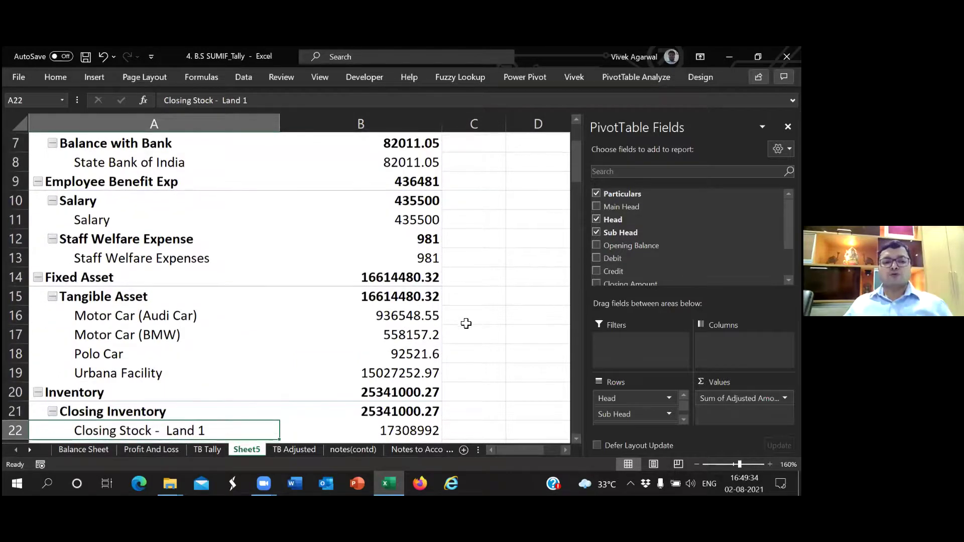
{"action": "key", "text": "Page_Down"}
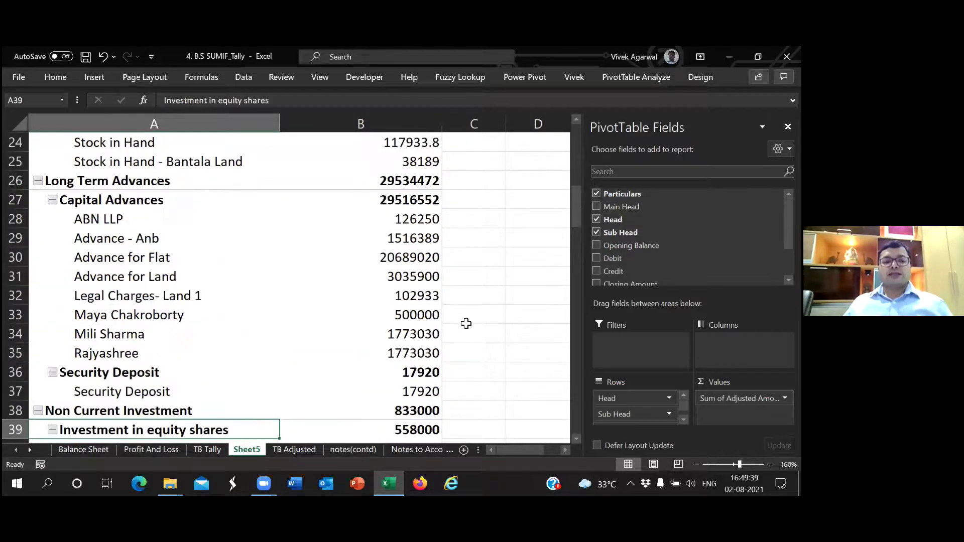
{"action": "key", "text": "Down"}
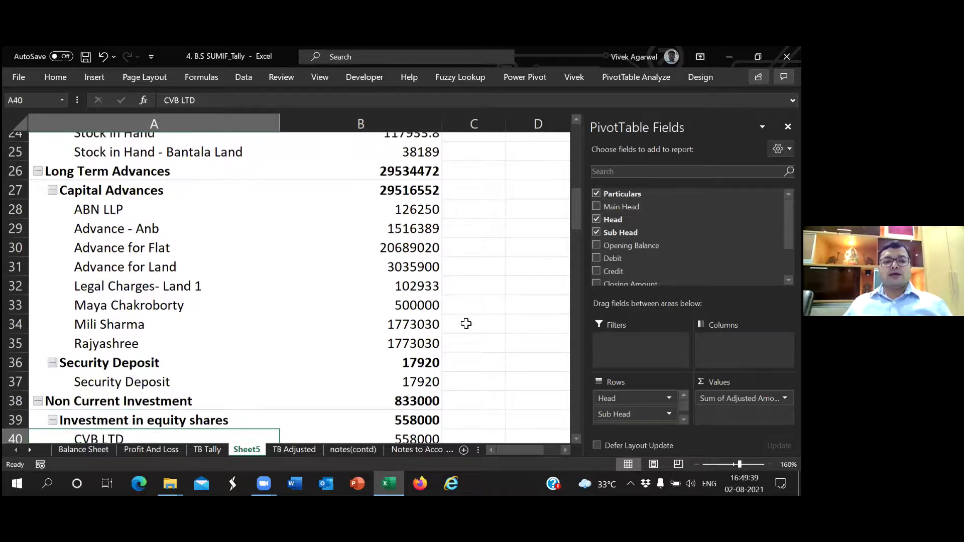
{"action": "key", "text": "Down"}
{"action": "key", "text": "Down"}
{"action": "key", "text": "Down"}
{"action": "key", "text": "Down"}
{"action": "key", "text": "Down"}
{"action": "key", "text": "Down"}
{"action": "key", "text": "Down"}
{"action": "key", "text": "Down"}
{"action": "key", "text": "Down"}
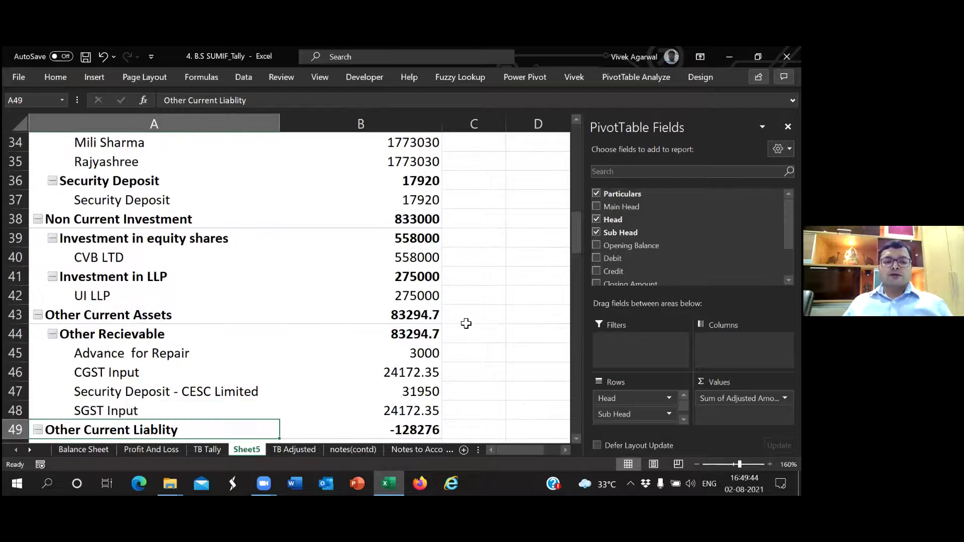
{"action": "key", "text": "Down"}
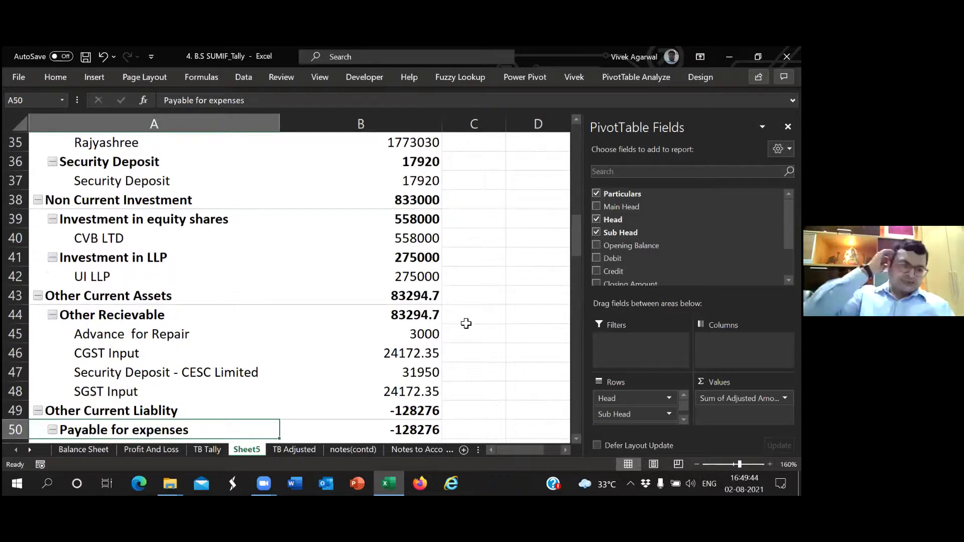
{"action": "key", "text": "Down"}
{"action": "key", "text": "Down"}
{"action": "key", "text": "Down"}
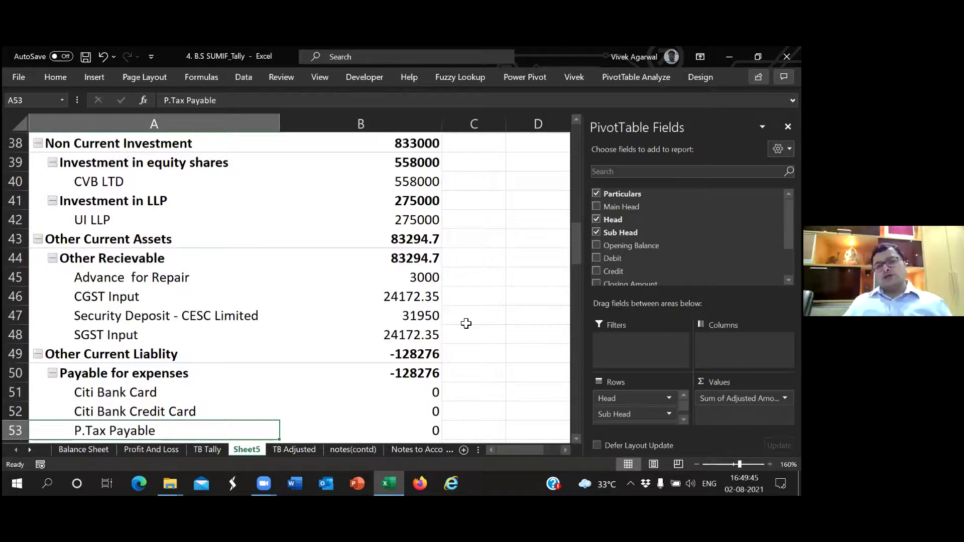
{"action": "key", "text": "Down"}
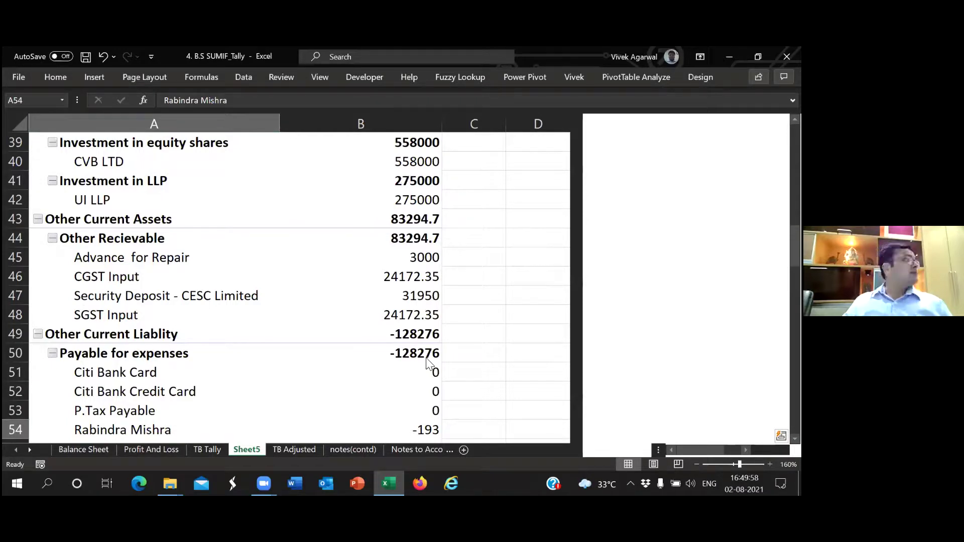
Step: Go to TB Adjusted and bring the Payable for expenses rows and amounts into view
{"action": "key", "text": "ctrl+Page_Down"}
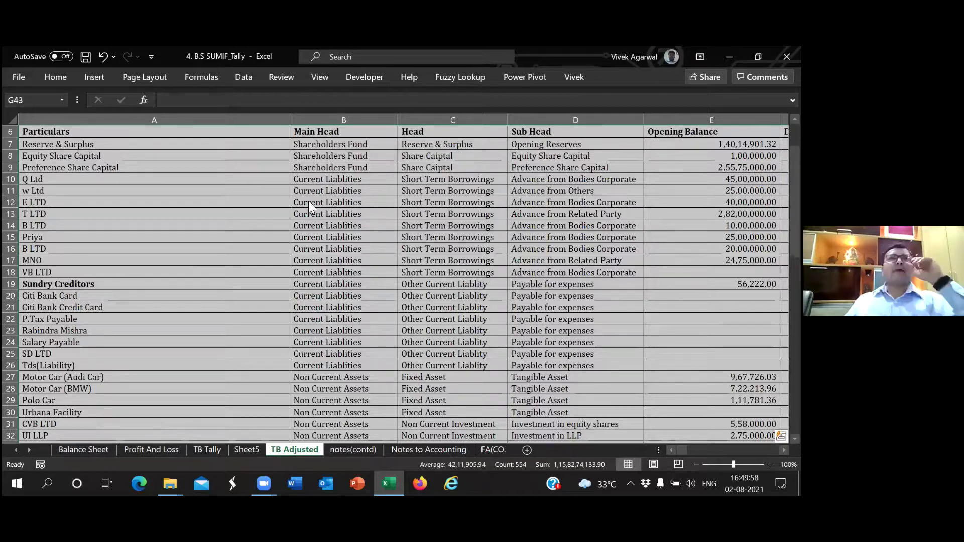
{"action": "key", "text": "Up"}
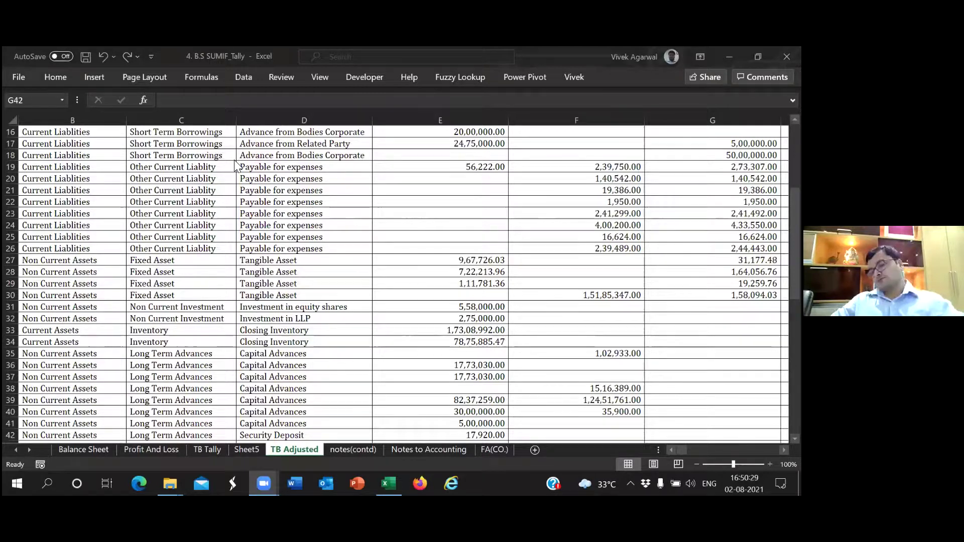
Step: From the tray's Wi-Fi network list, check SKA-05, then try connecting to SKA-02
{"action": "left_click", "coordinate": [630, 483]}
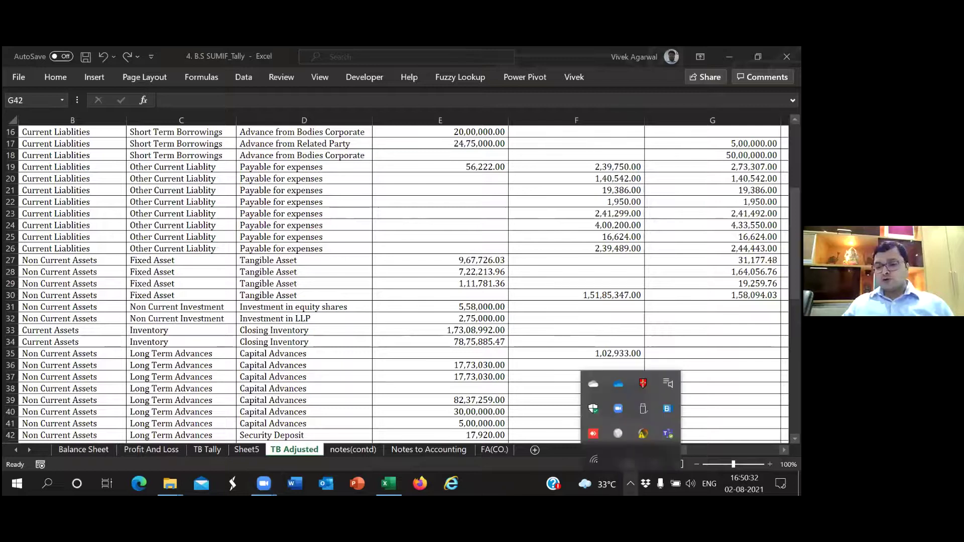
{"action": "left_click", "coordinate": [593, 459]}
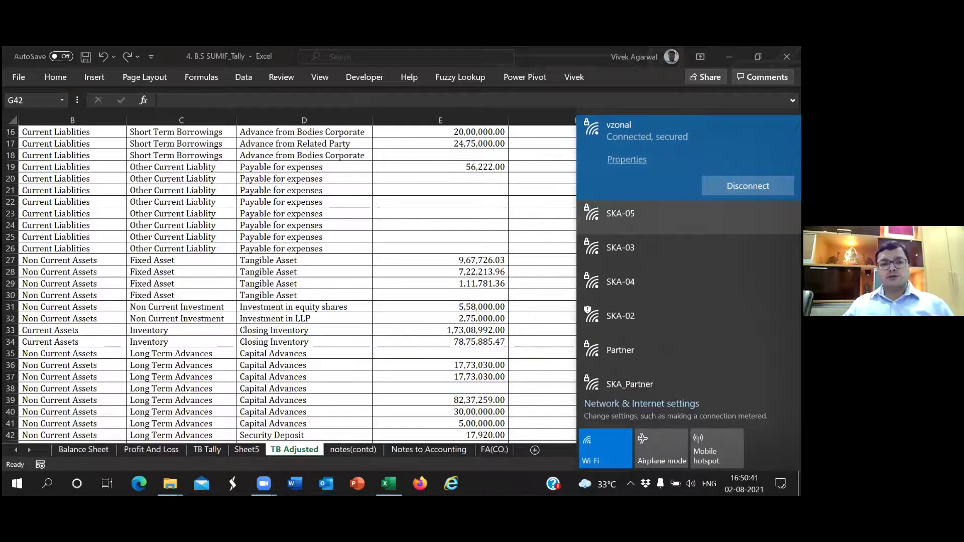
{"action": "left_click", "coordinate": [652, 216]}
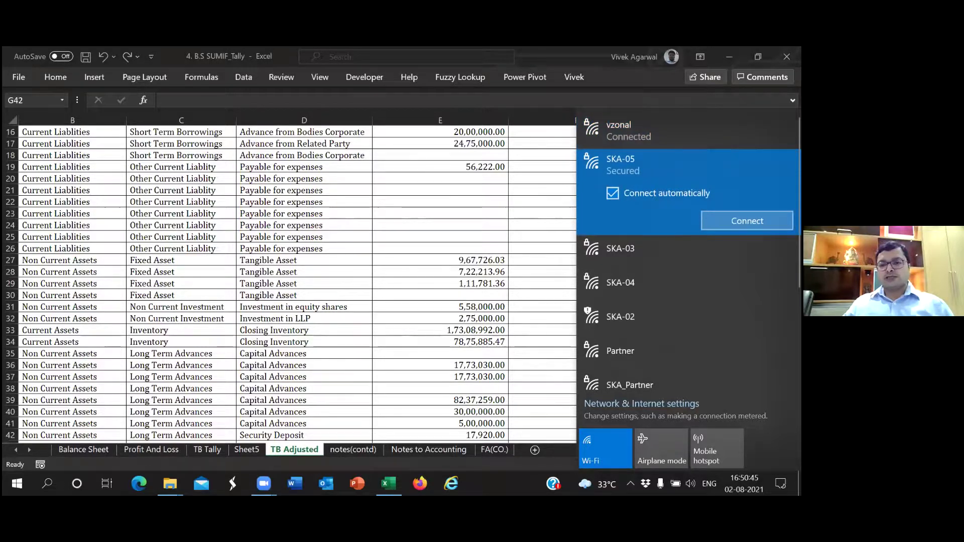
{"action": "left_click", "coordinate": [620, 316]}
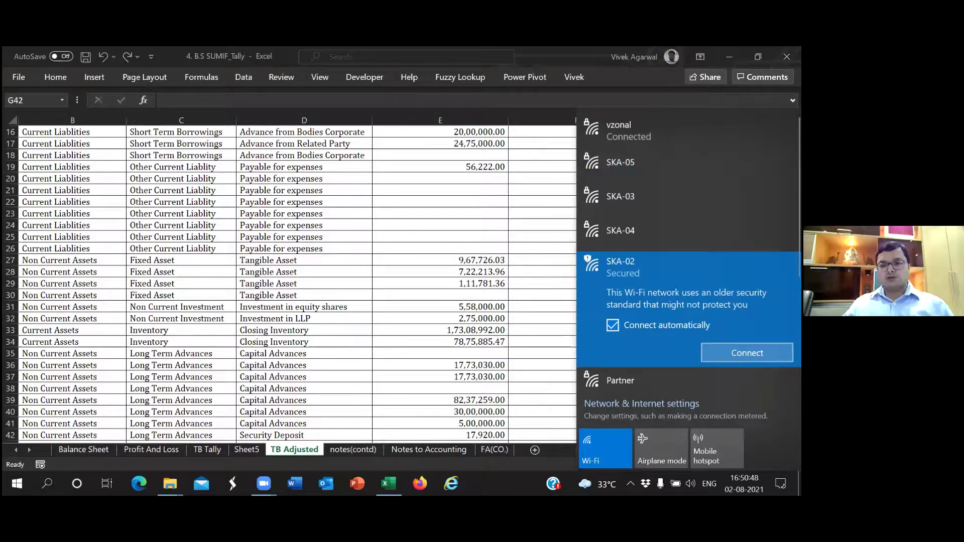
{"action": "left_click", "coordinate": [746, 353]}
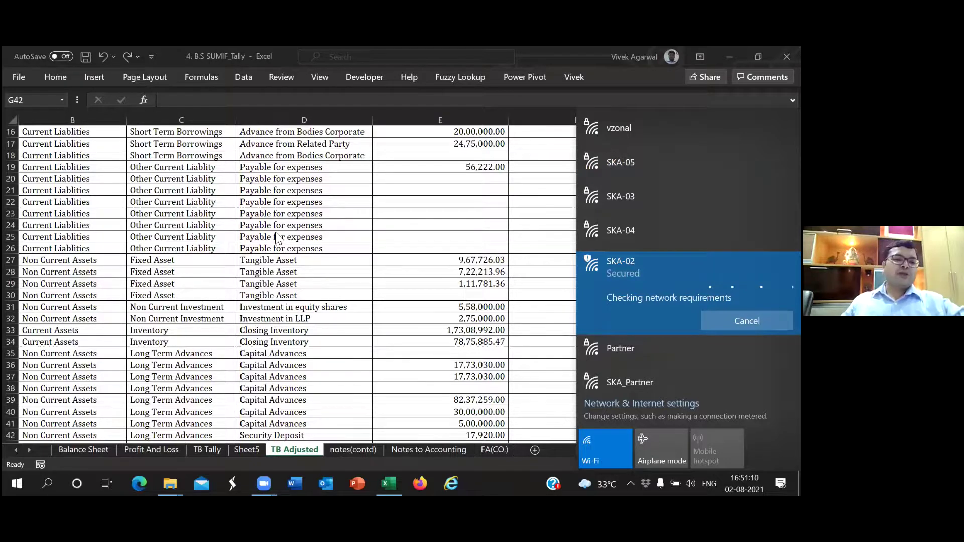
Step: Connect the PC to the SKA-04 Wi-Fi network and dismiss the network list
{"action": "left_click", "coordinate": [630, 232]}
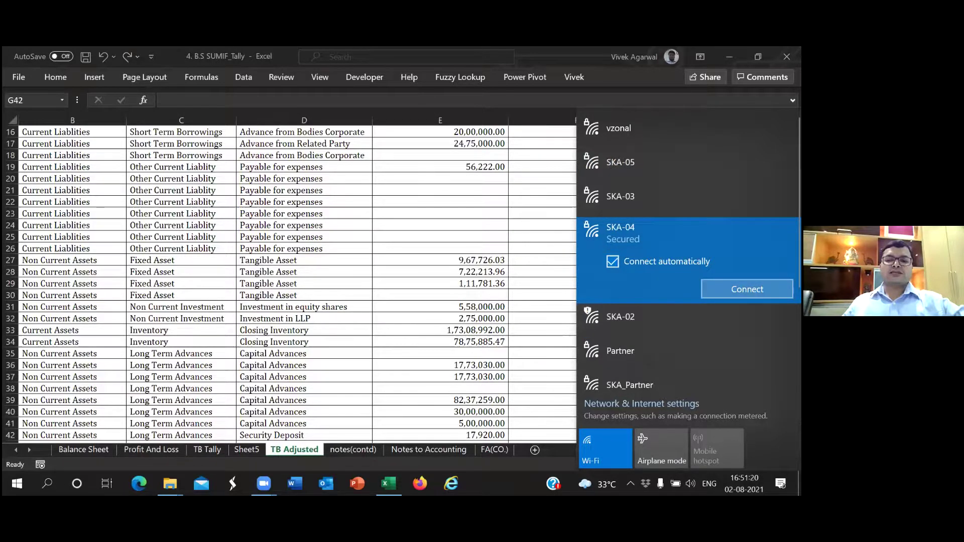
{"action": "left_click", "coordinate": [747, 290]}
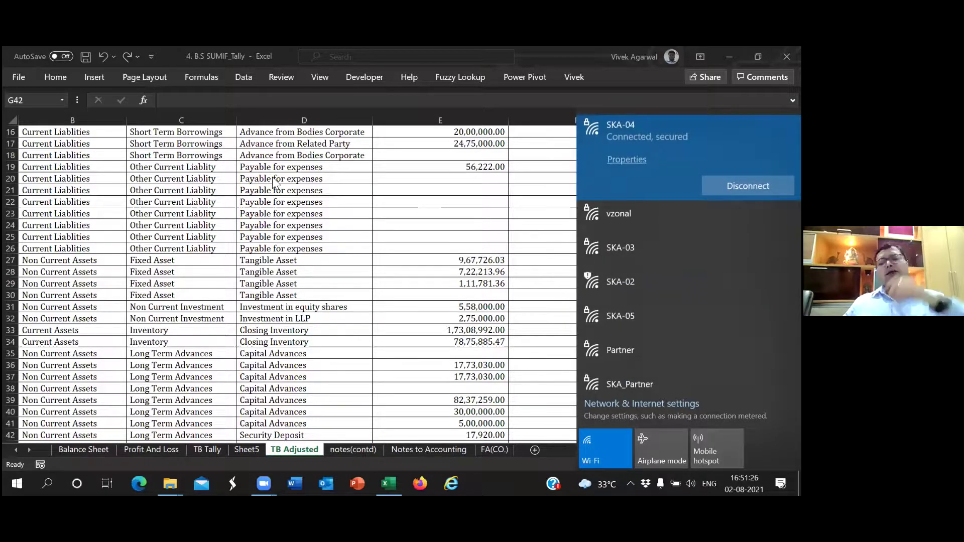
{"action": "key", "text": "Escape"}
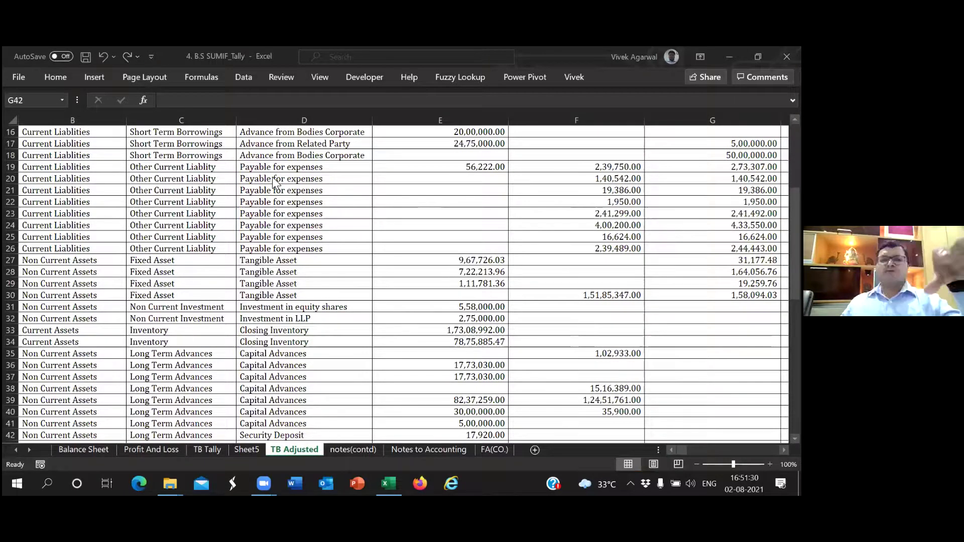
Step: Select the Other Current Liablity cell C20, then return to cell A6 with Ctrl+Home
{"action": "left_click", "coordinate": [179, 178]}
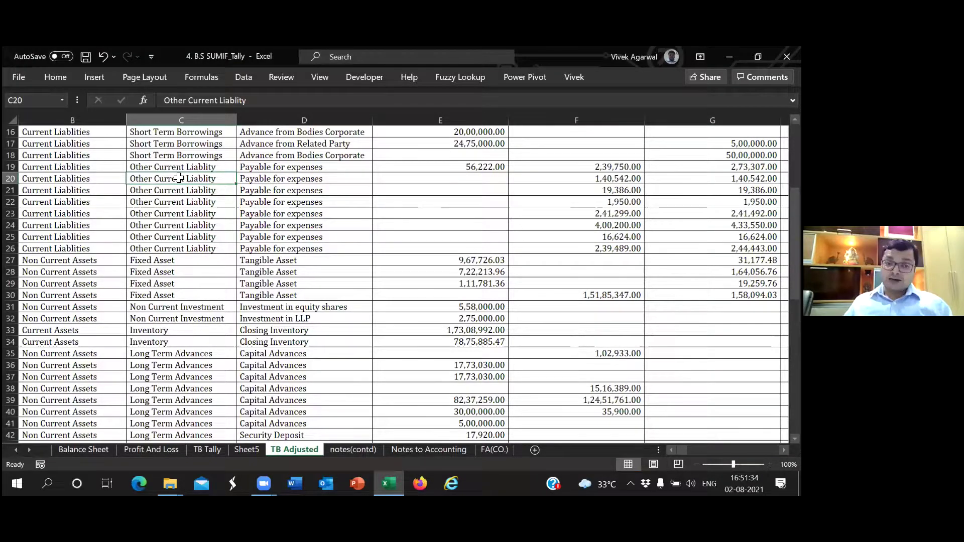
{"action": "key", "text": "ctrl+Home"}
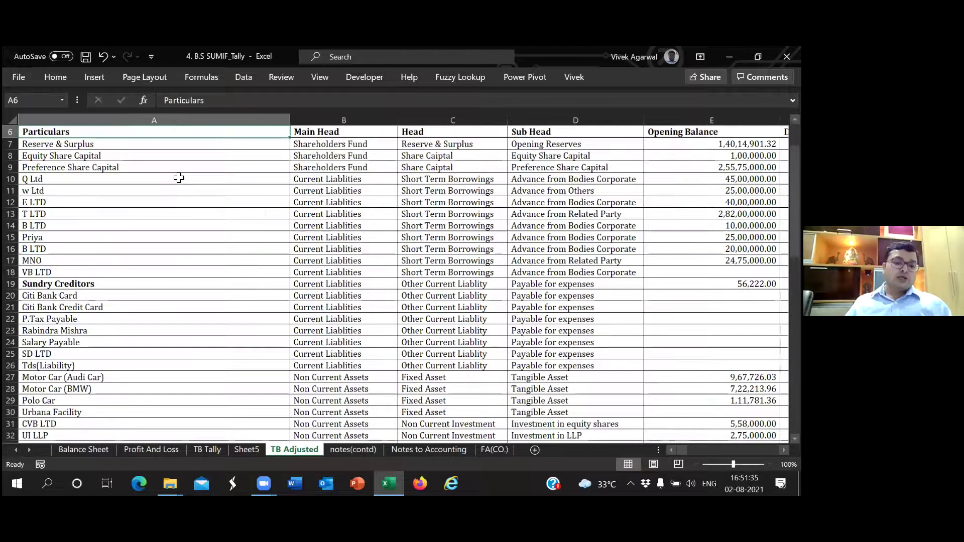